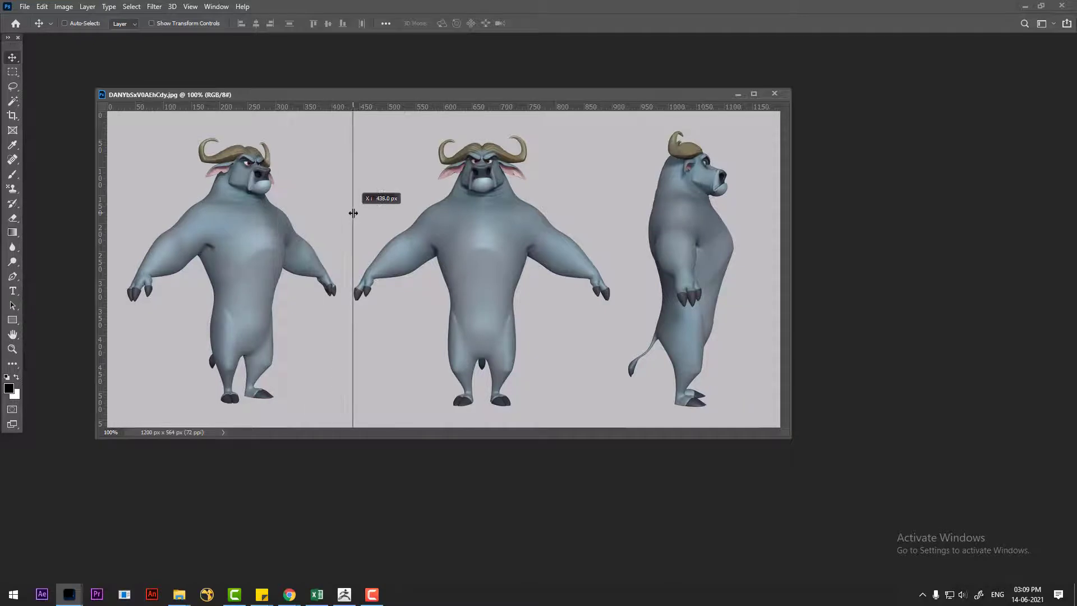
# Place vertical guides on both sides of the front view and copy that region with a rectangular marquee selection
pyautogui.moveTo(109, 174); pyautogui.dragTo(623, 201)
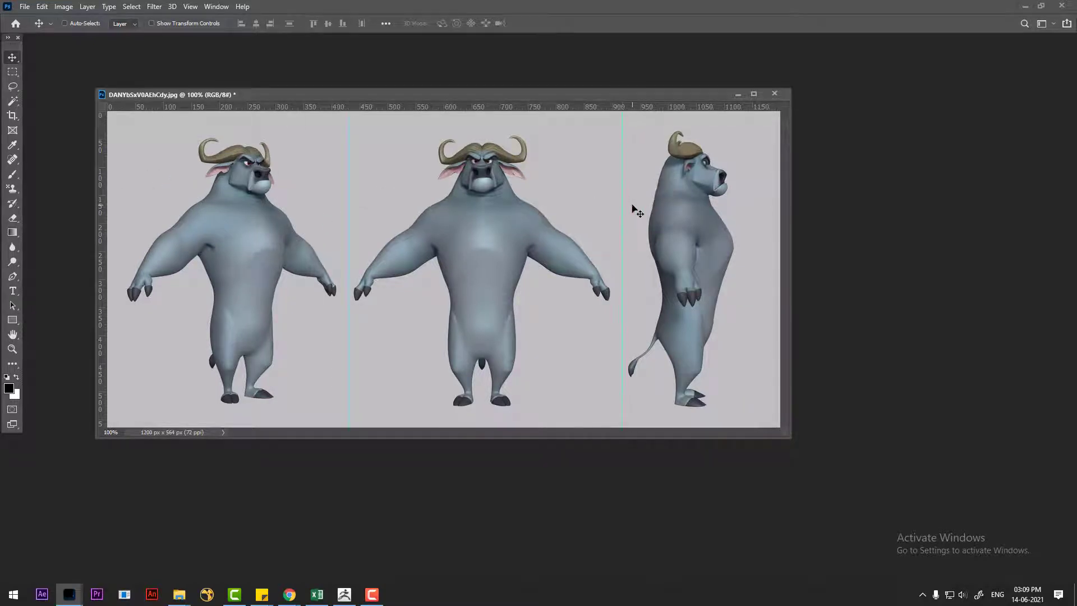
pyautogui.press('m')
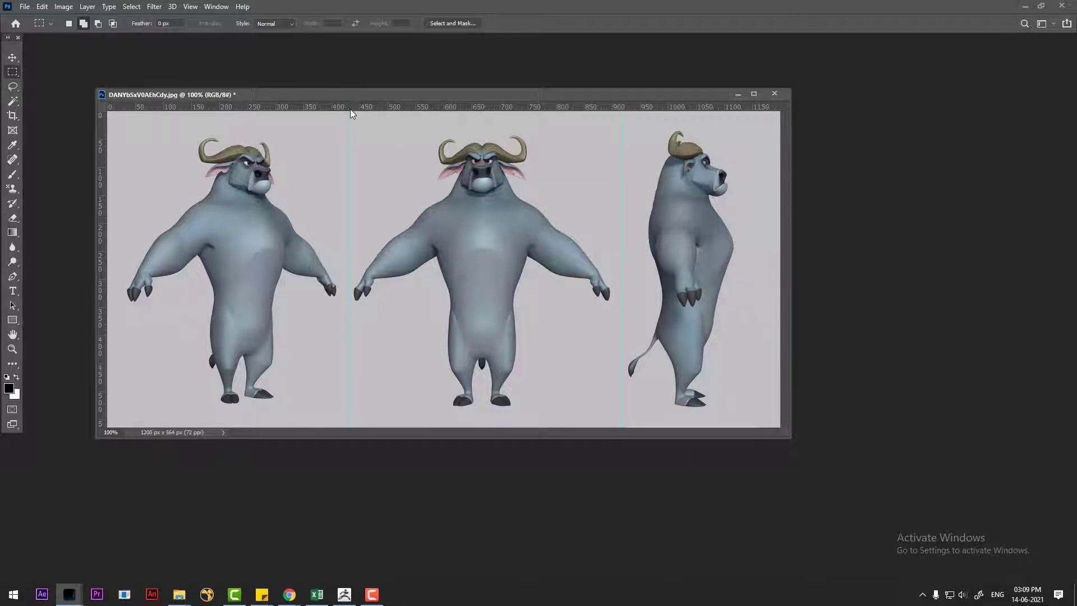
pyautogui.moveTo(350, 112); pyautogui.dragTo(420, 285)
pyautogui.click(449, 280)
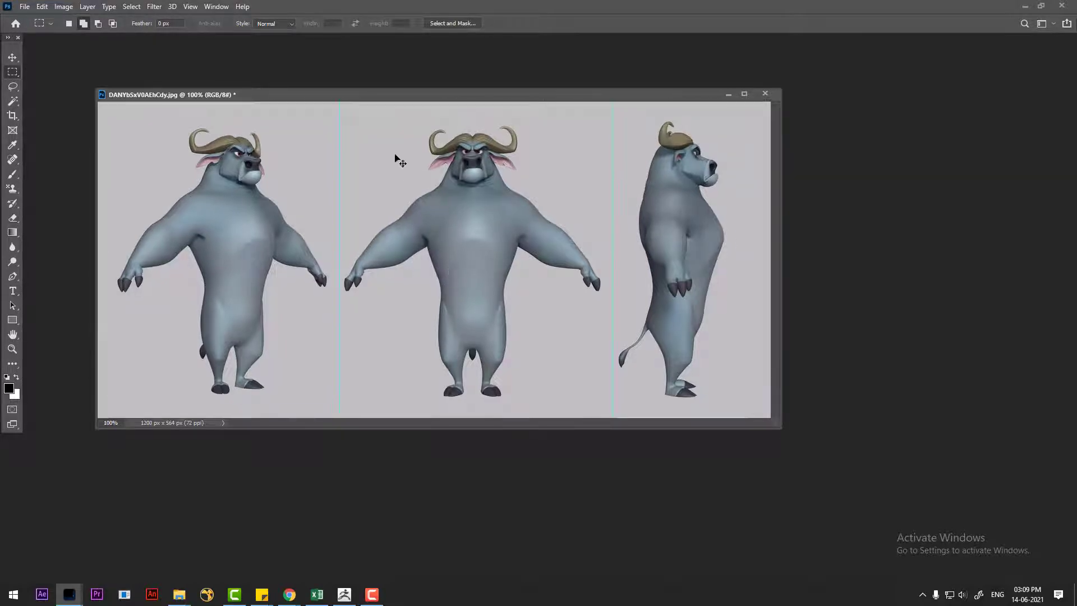
pyautogui.hotkey('ctrl', '-')
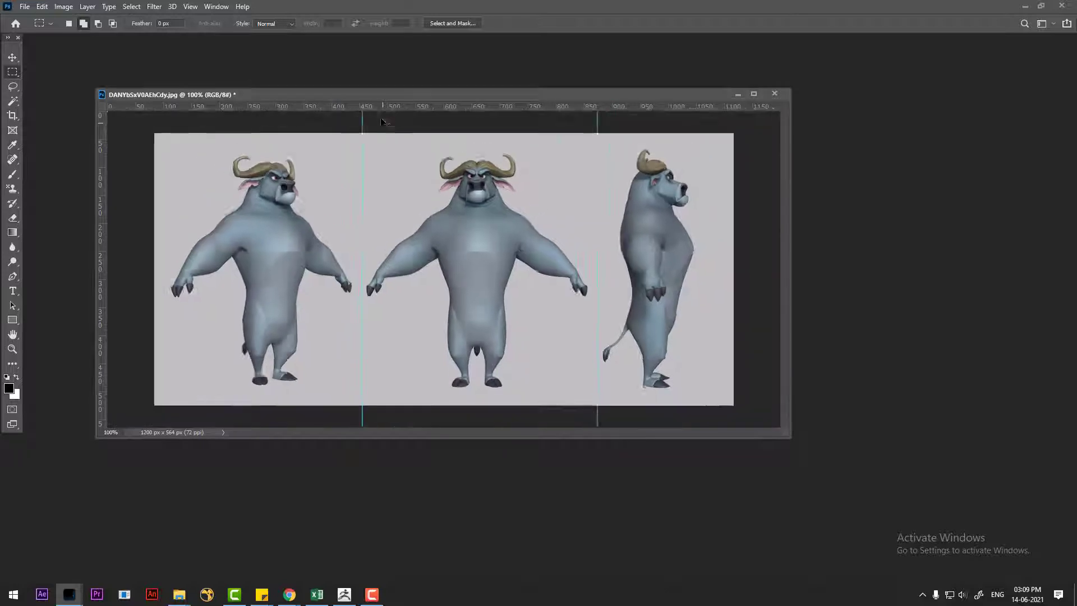
pyautogui.moveTo(381, 162); pyautogui.dragTo(563, 387)
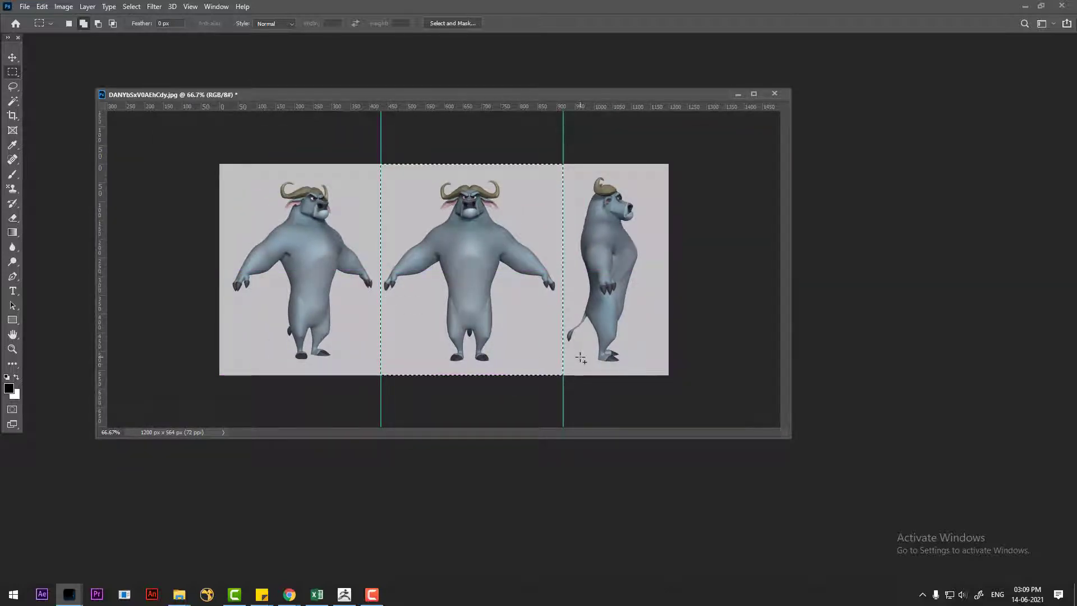
pyautogui.hotkey('ctrl', 'c')
# Create a 487 x 564 px document named front, paste the copied front view into it and float its window separately
pyautogui.hotkey('ctrl', 'n')
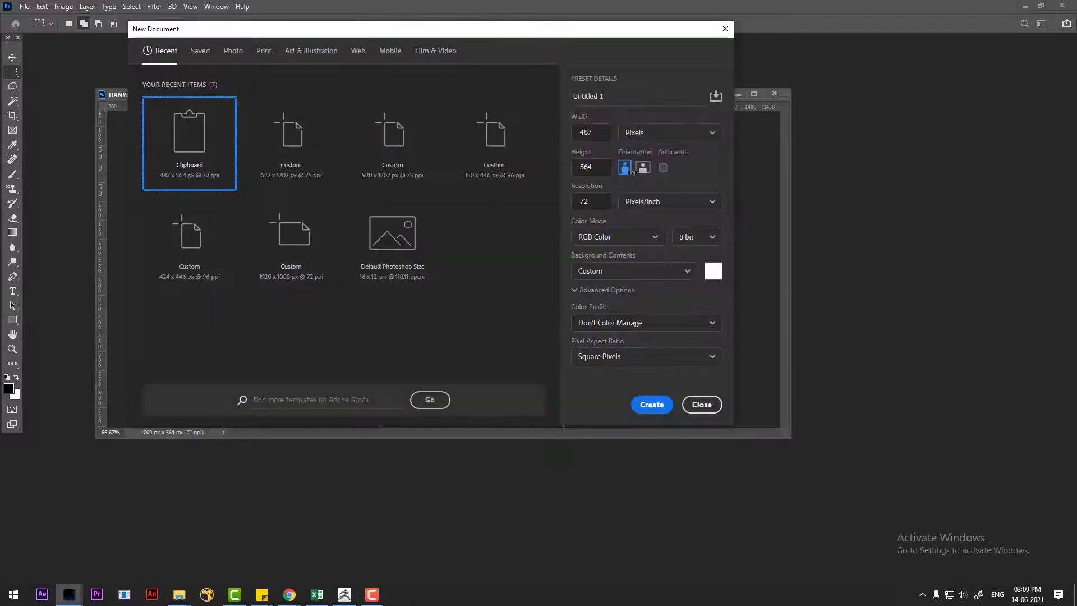
pyautogui.write('front')
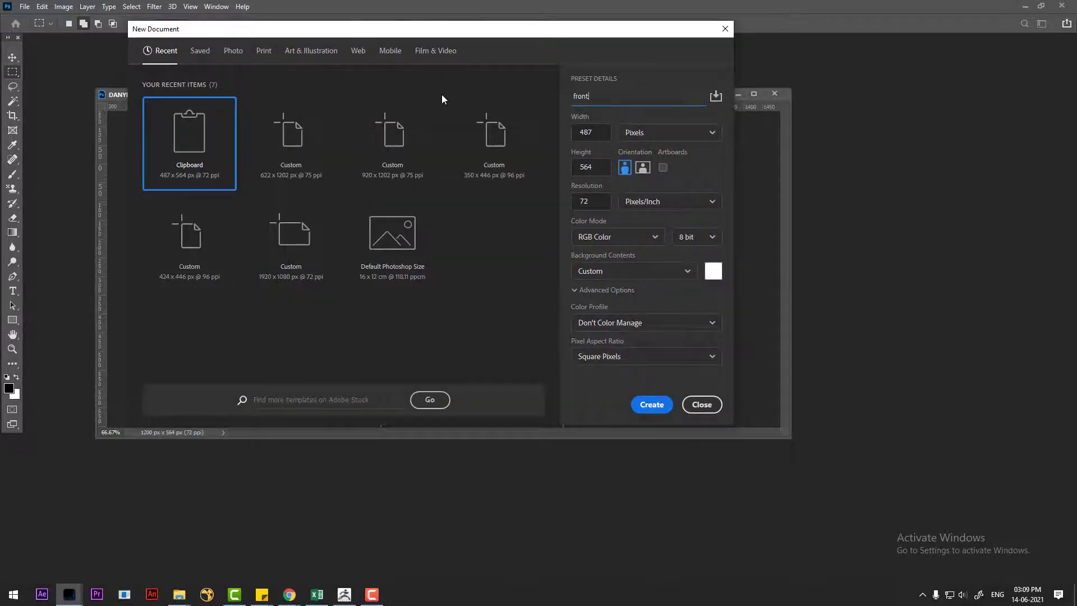
pyautogui.press('Return')
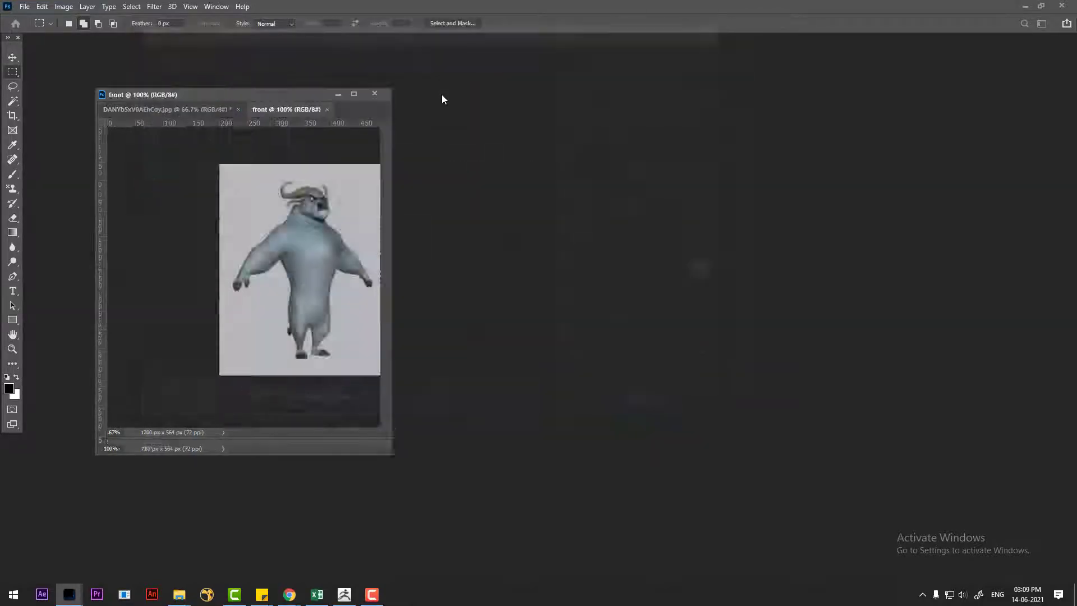
pyautogui.hotkey('ctrl', 'v')
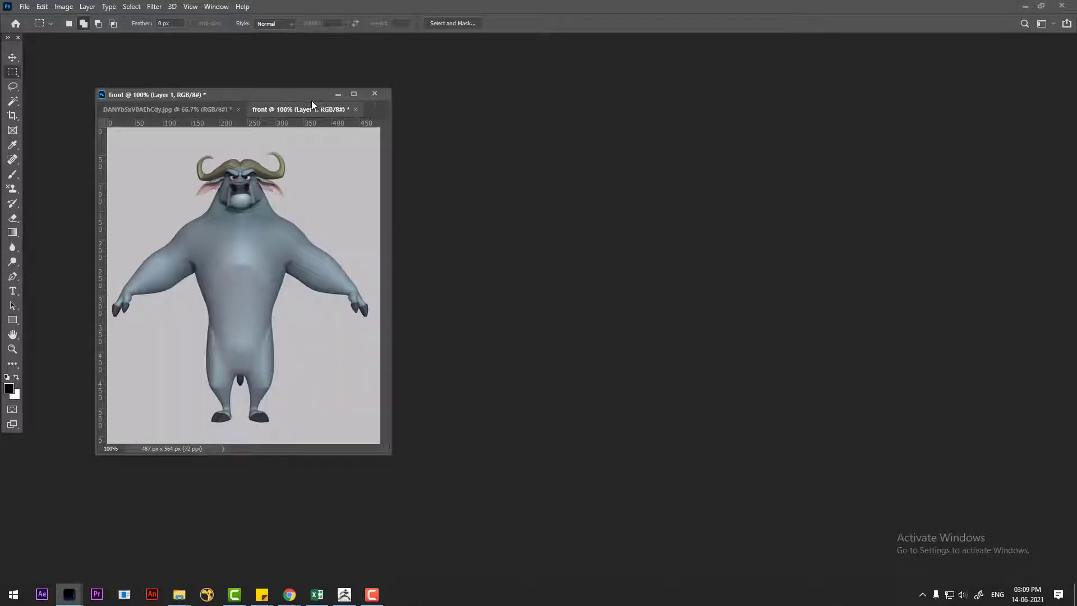
pyautogui.moveTo(312, 107); pyautogui.dragTo(841, 165)
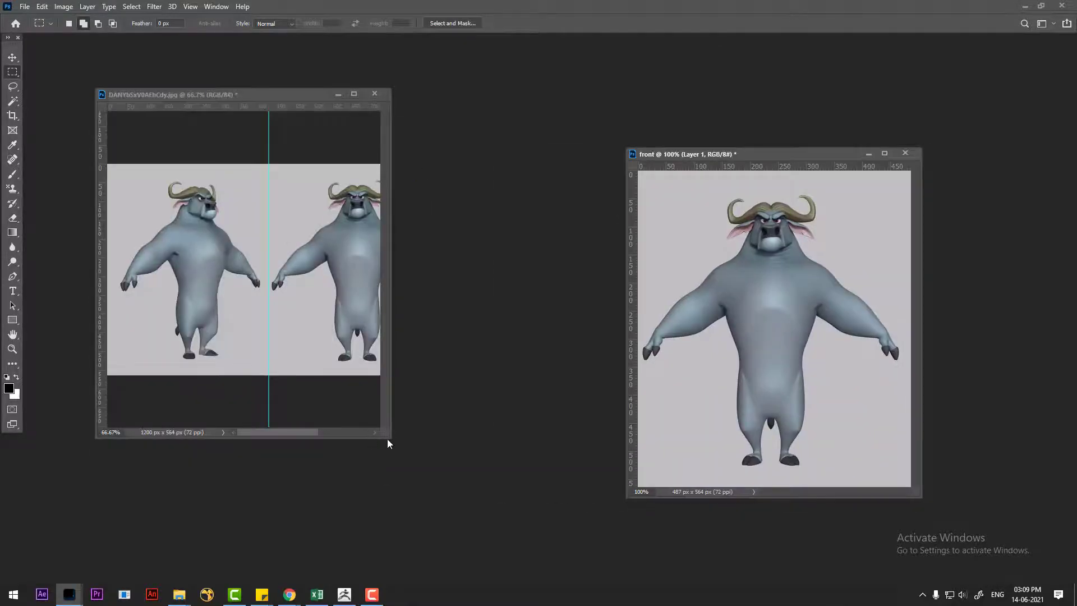
# Copy the side view from the character sheet and paste it into a new 282 x 564 px document named side, floated separately
pyautogui.moveTo(389, 441); pyautogui.dragTo(735, 527)
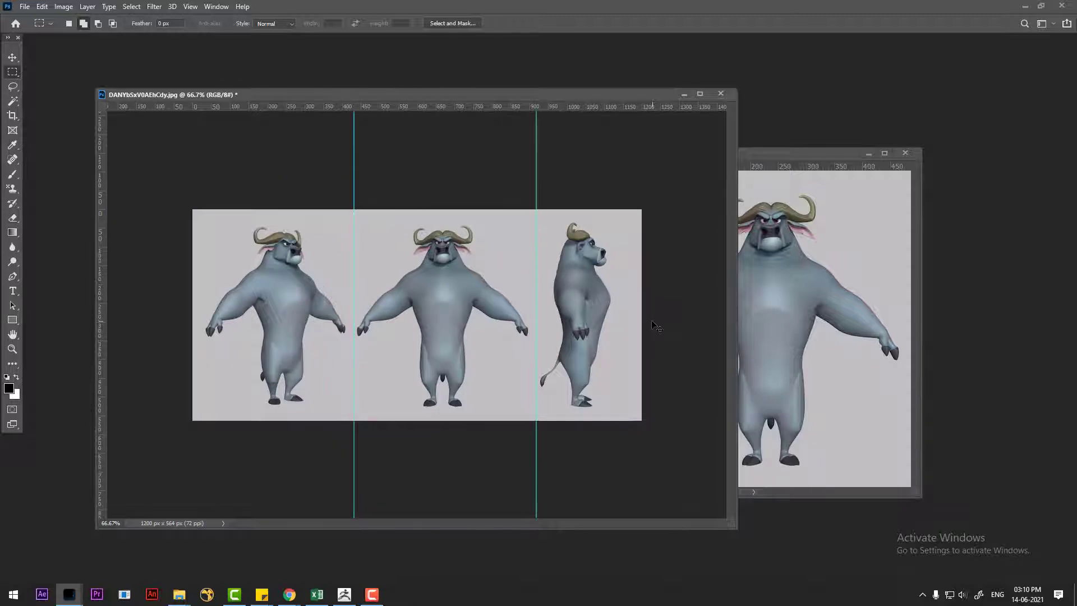
pyautogui.moveTo(536, 210); pyautogui.dragTo(668, 452)
pyautogui.hotkey('ctrl', 'n')
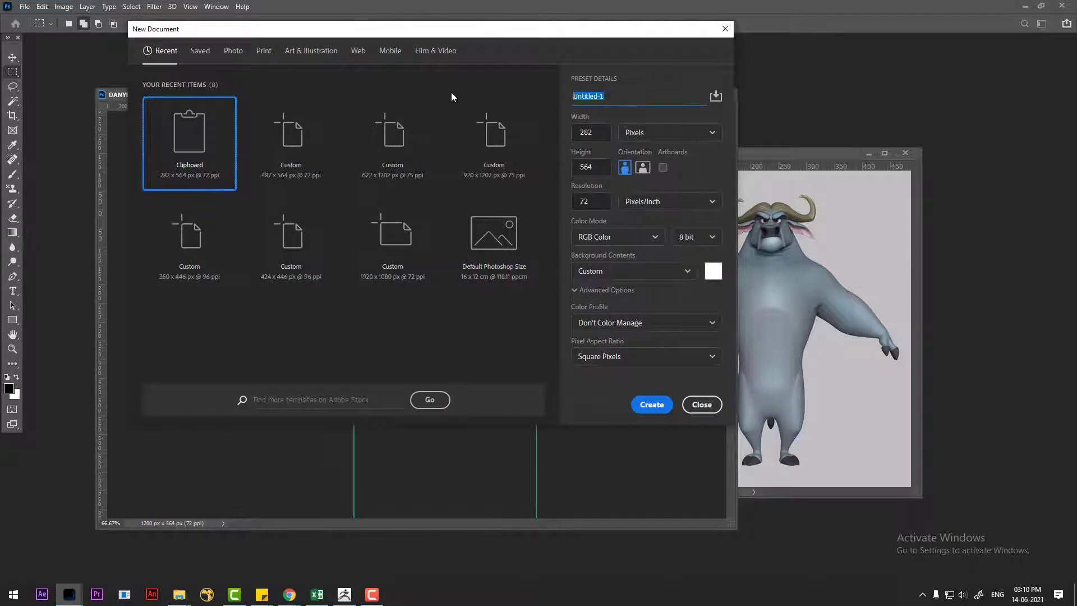
pyautogui.write('side')
pyautogui.click(651, 405)
pyautogui.moveTo(212, 110); pyautogui.dragTo(476, 163)
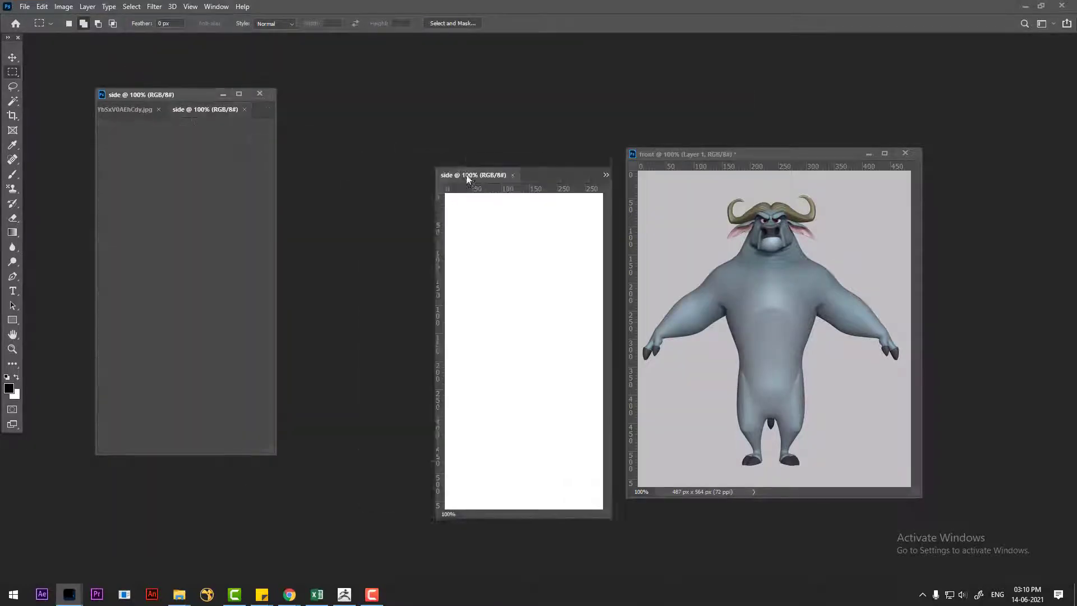
pyautogui.hotkey('ctrl', 'v')
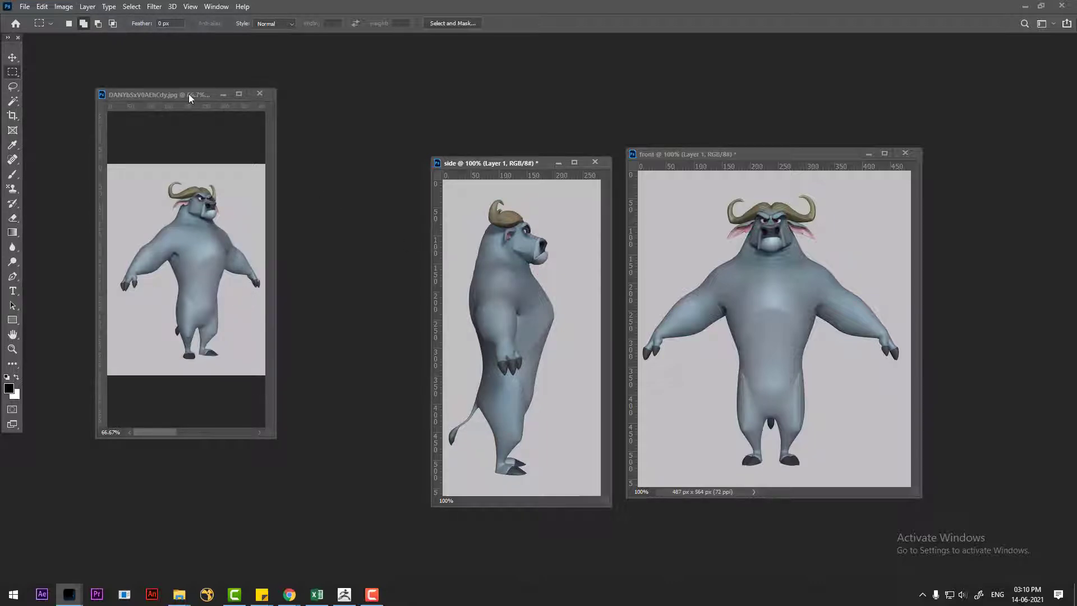
# Switch to Chrome, highlight the image search query "zootopia characters 3d bogo" and return to the front document in Photoshop
pyautogui.click(372, 594)
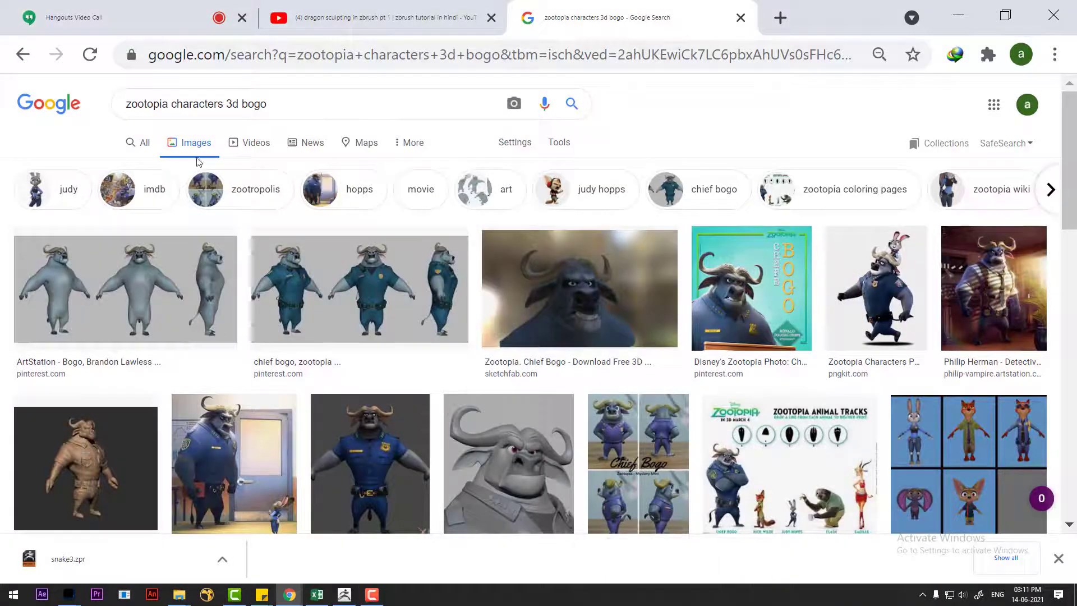
pyautogui.moveTo(267, 104); pyautogui.dragTo(112, 105)
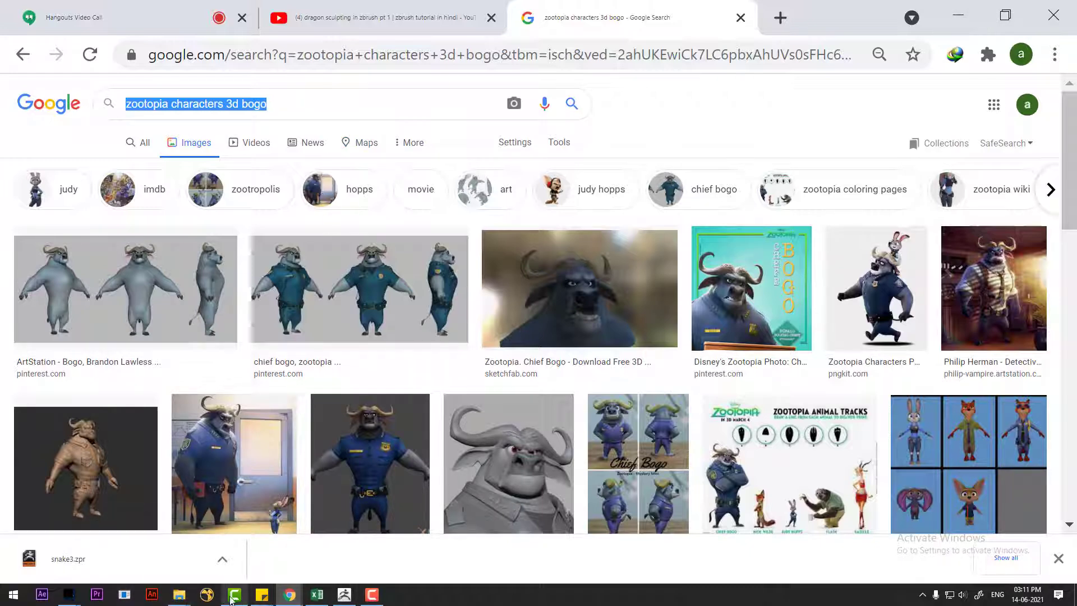
pyautogui.click(69, 594)
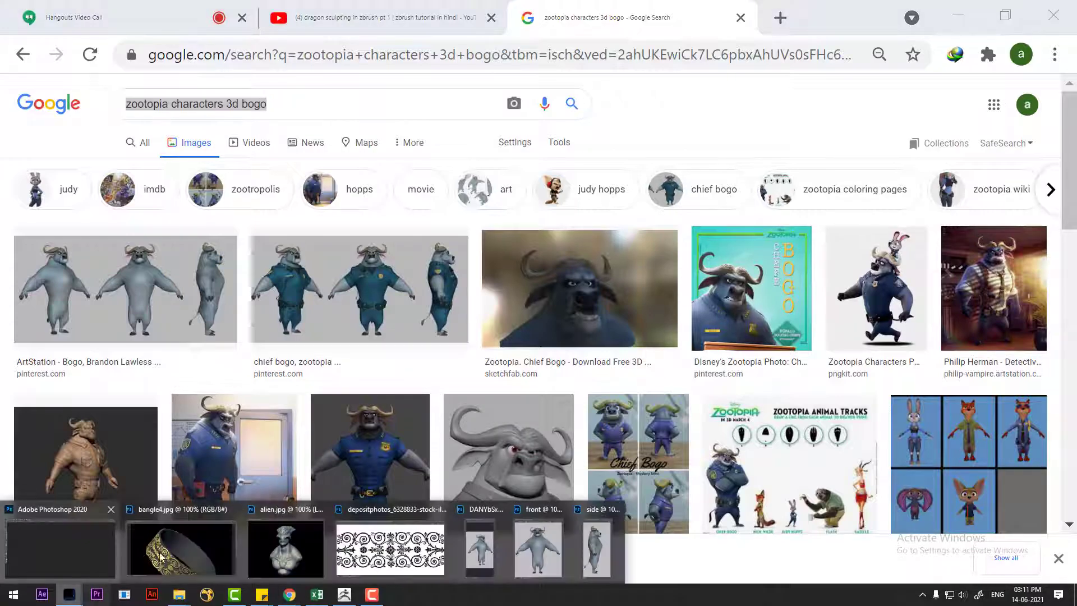
pyautogui.click(522, 513)
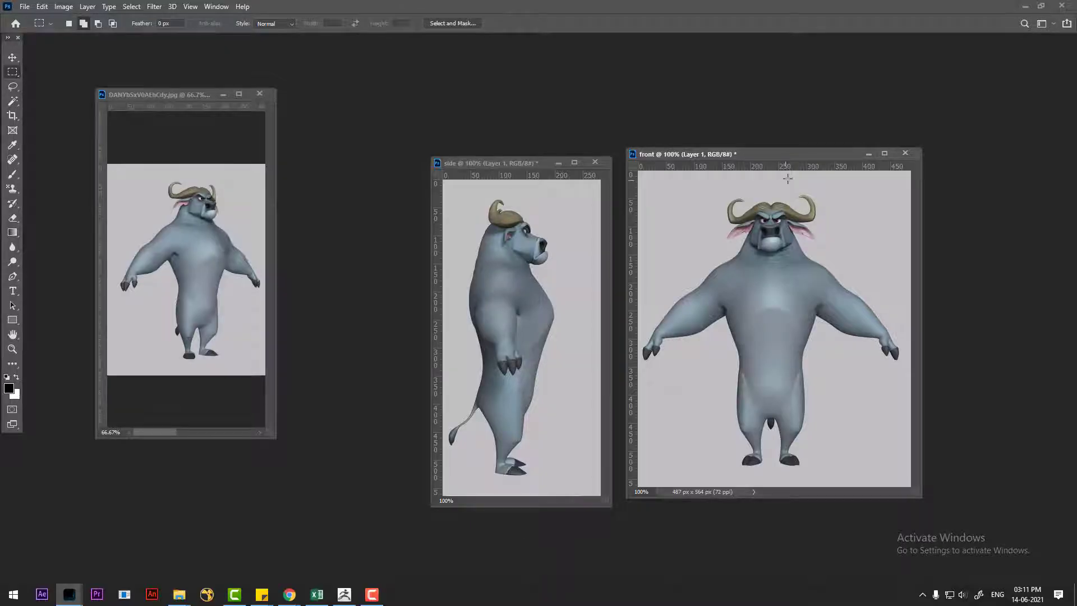
# Move the front document's window over the side document and start saving it on the computer
pyautogui.moveTo(787, 160); pyautogui.dragTo(501, 193)
pyautogui.hotkey('ctrl', 's')
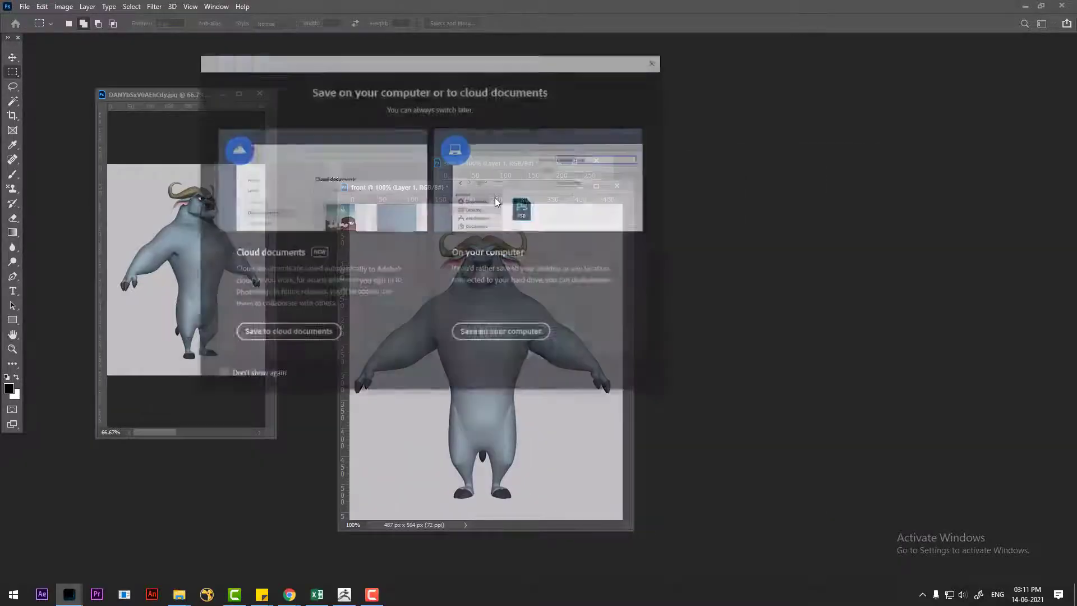
pyautogui.click(505, 333)
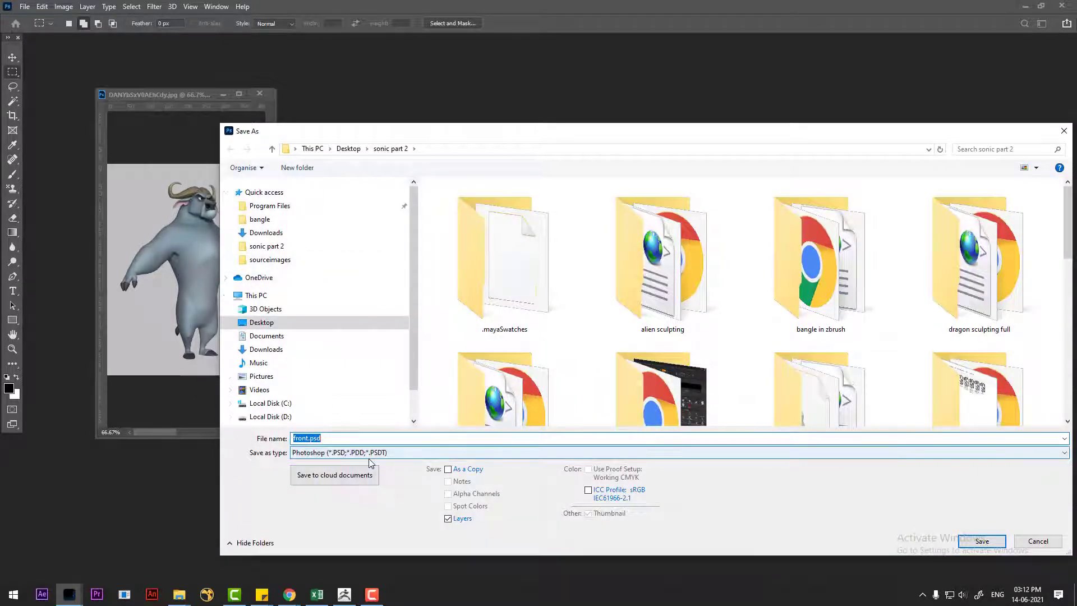
# Switch to File Explorer and copy the path of the "zootopia characters 3d bogo" folder inside the character folder
pyautogui.click(179, 594)
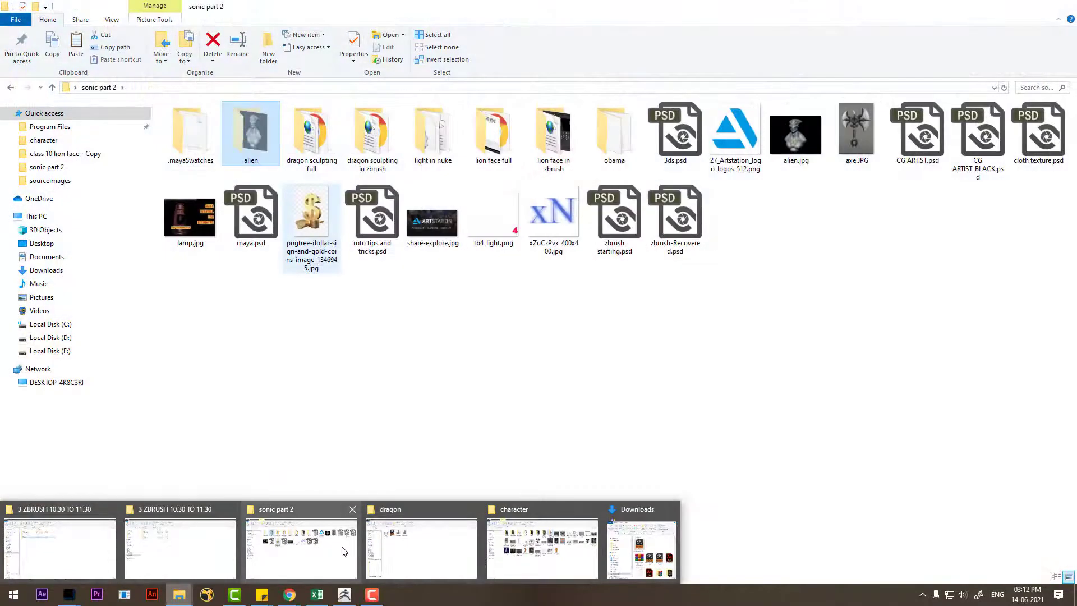
pyautogui.click(344, 551)
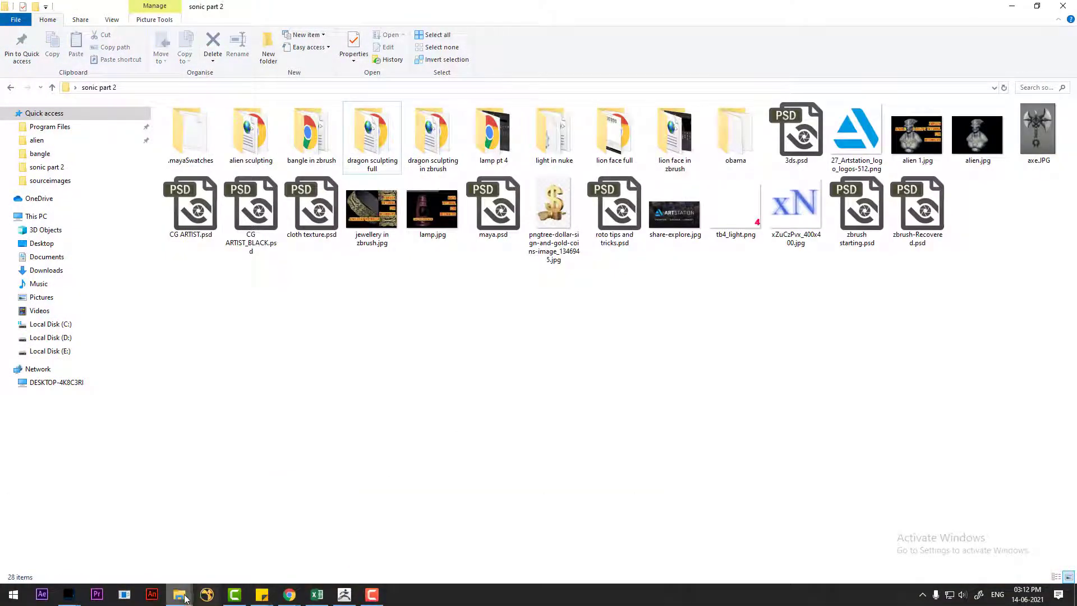
pyautogui.moveTo(179, 594)
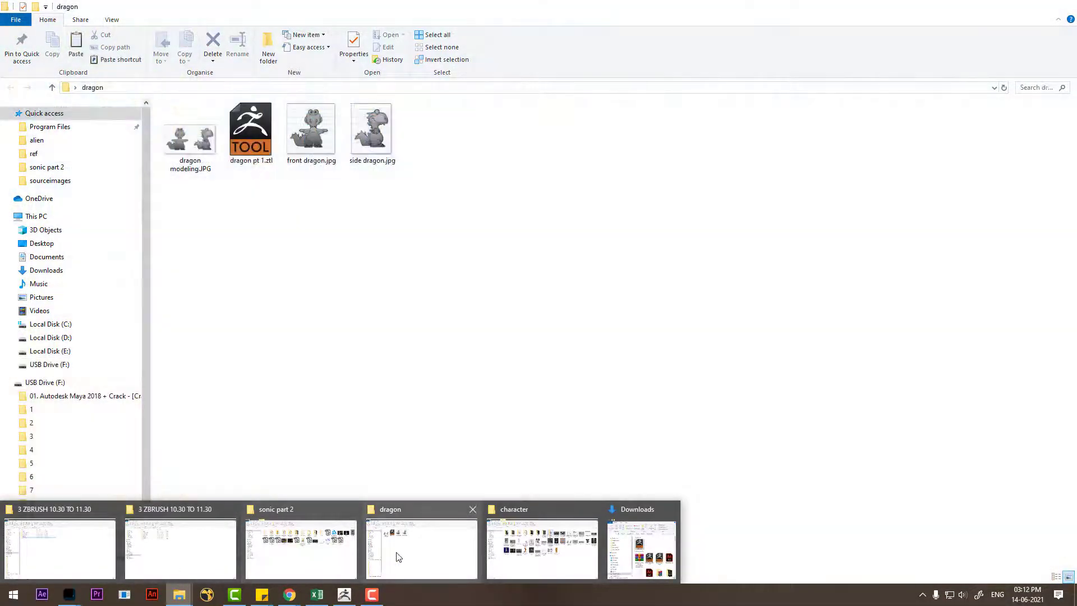
pyautogui.click(541, 549)
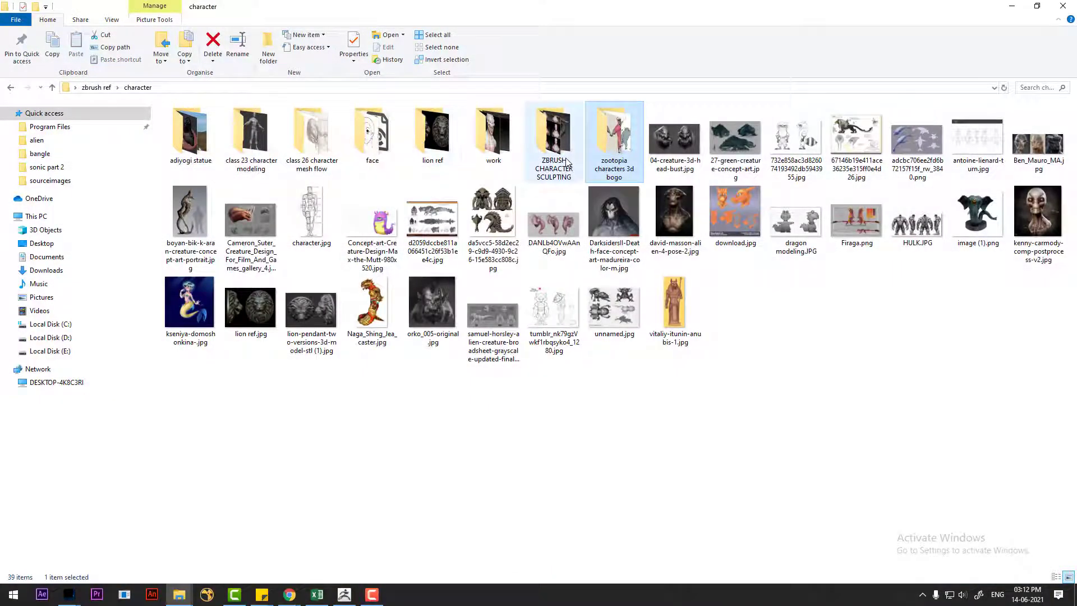
pyautogui.doubleClick(622, 153)
pyautogui.click(407, 90)
pyautogui.hotkey('ctrl', 'c')
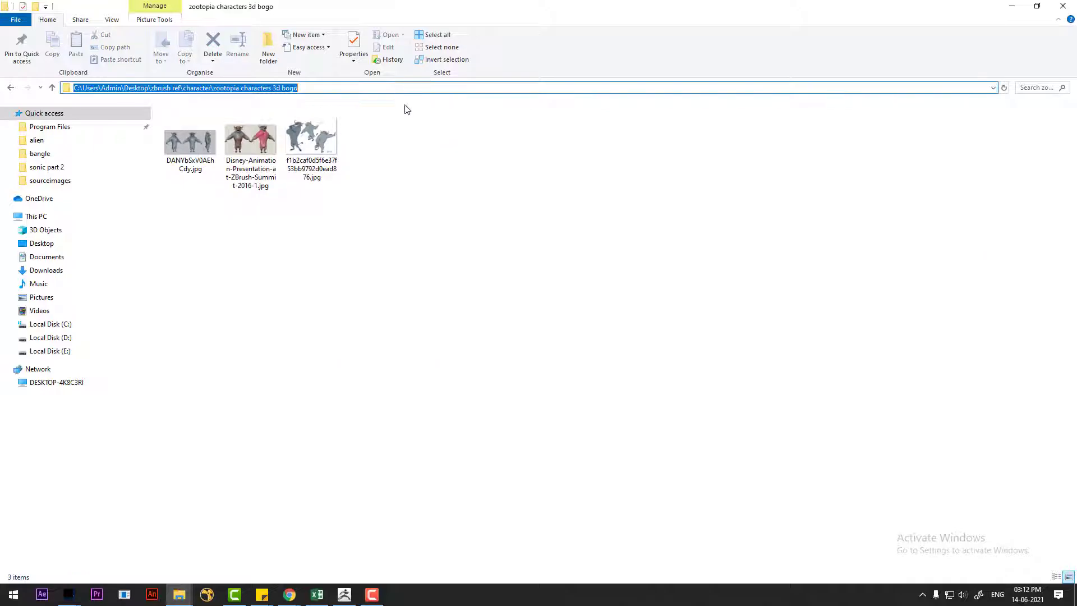
pyautogui.click(525, 229)
pyautogui.click(1008, 8)
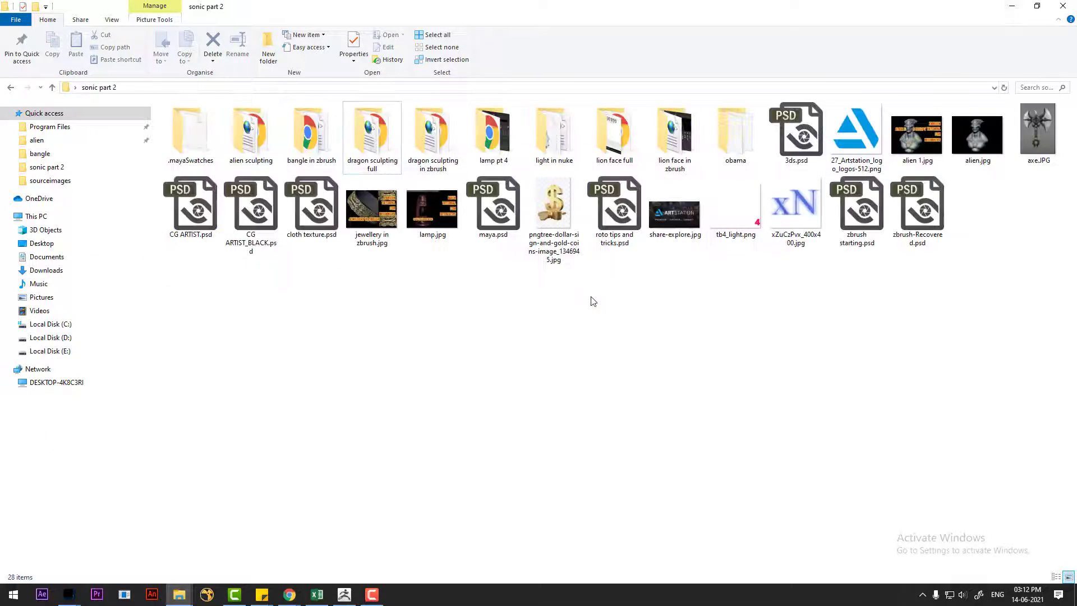
# Back in Photoshop, set the front image's save location to the copied folder path and its format to JPEG
pyautogui.click(69, 594)
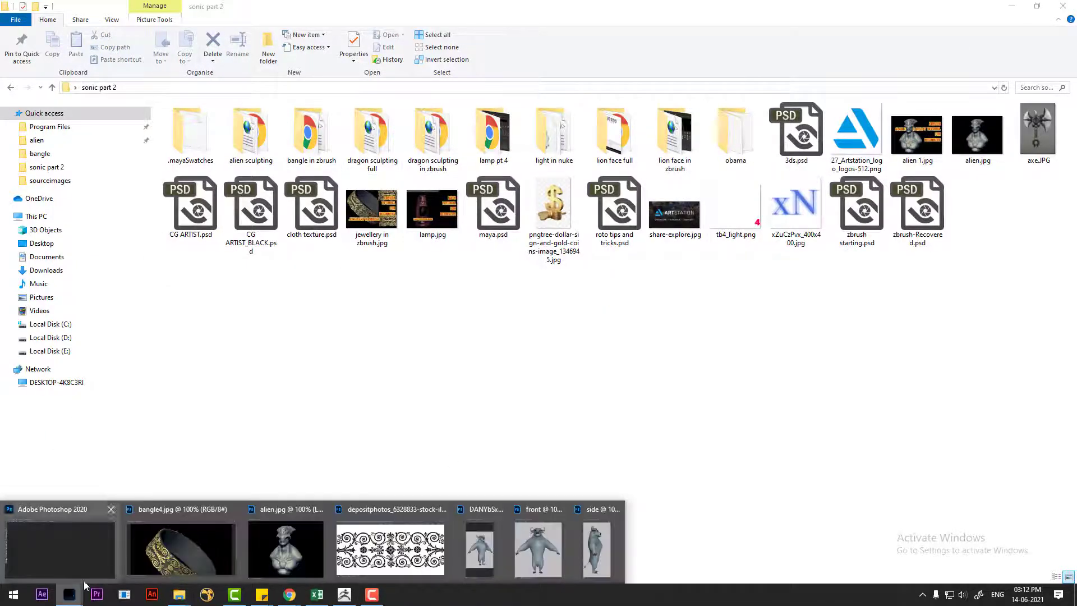
pyautogui.click(540, 556)
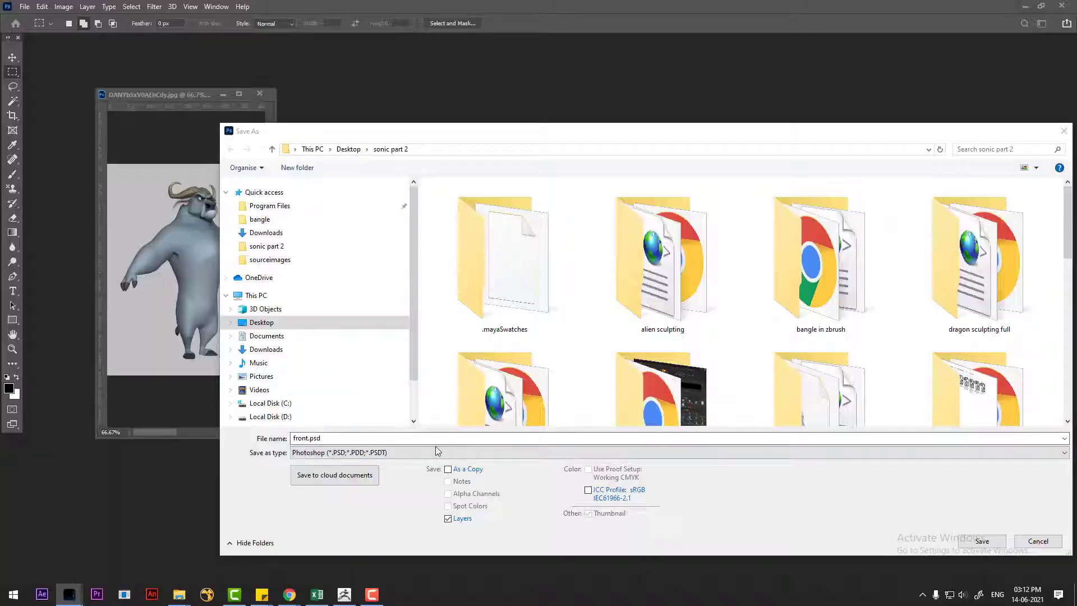
pyautogui.hotkey('ctrl', 'a')
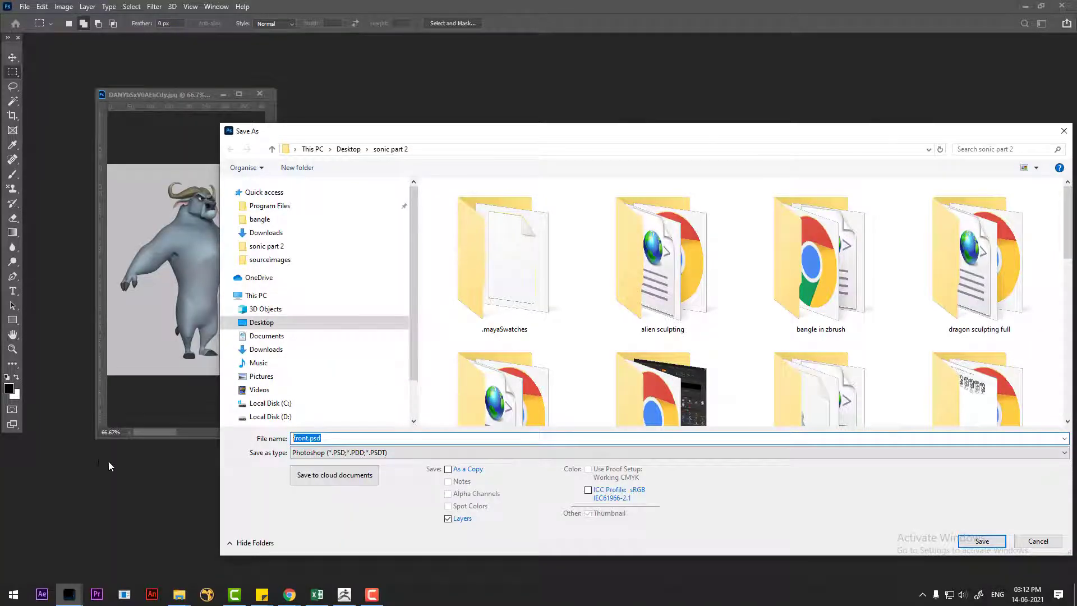
pyautogui.hotkey('ctrl', 'v')
pyautogui.press('Return')
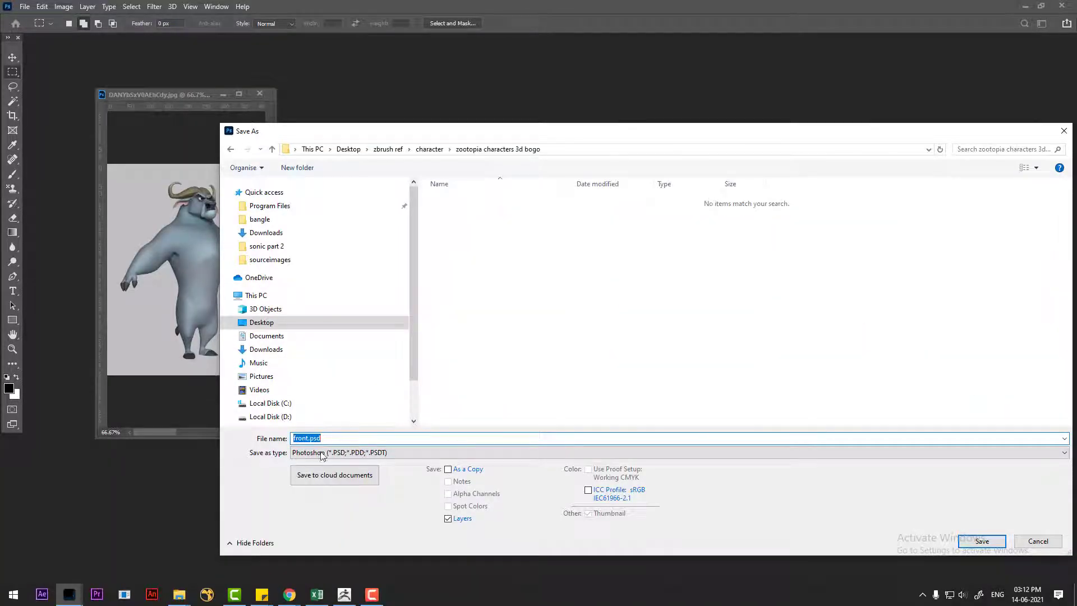
pyautogui.click(409, 453)
pyautogui.click(408, 339)
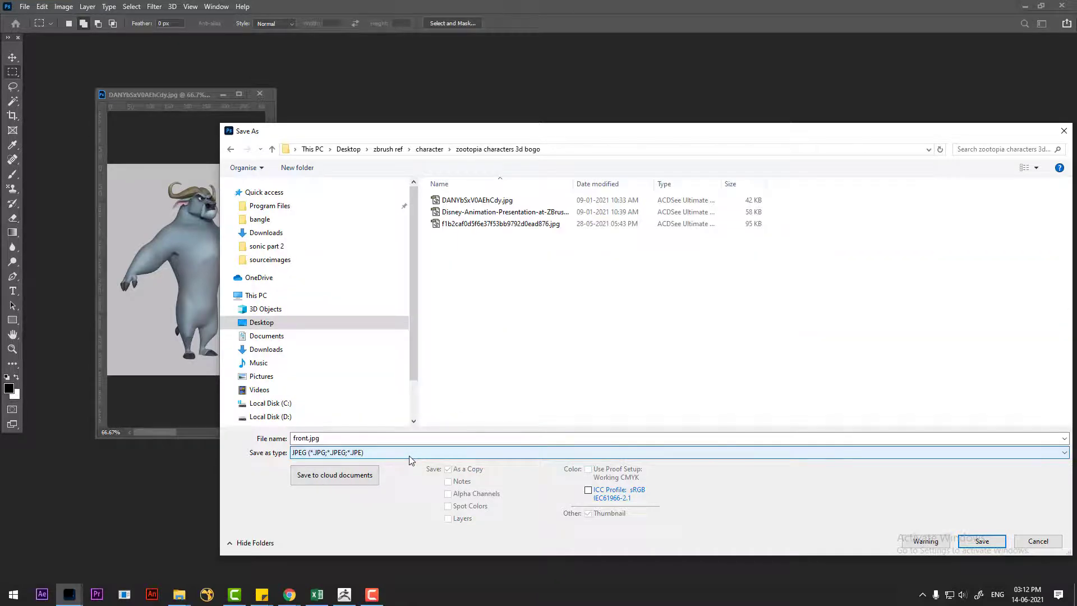
# Create a folder named bogo in the save location and open it
pyautogui.click(297, 168)
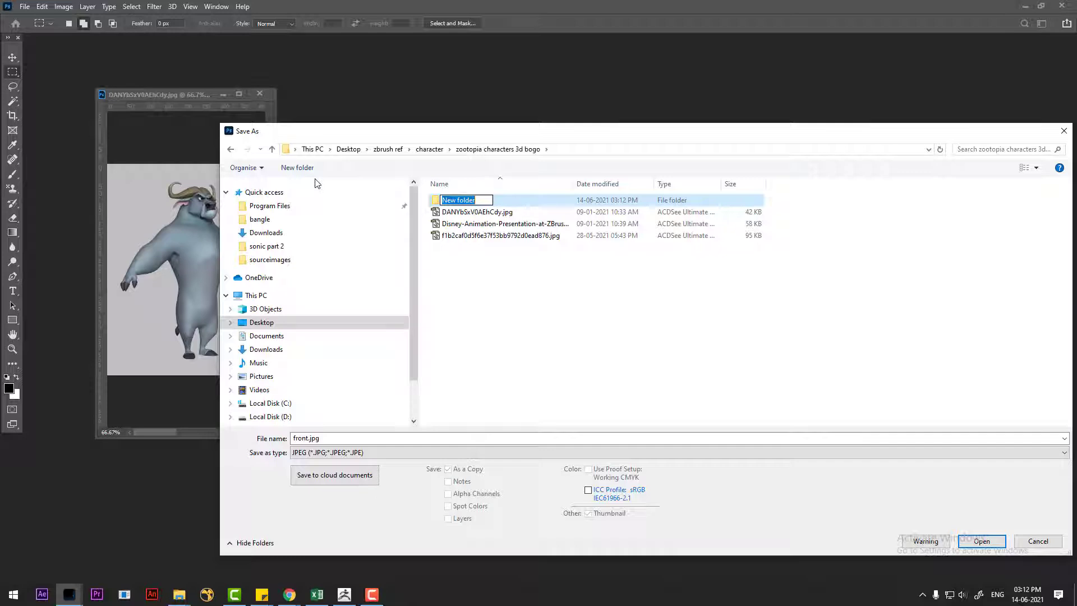
pyautogui.write('bogo')
pyautogui.press('Return')
pyautogui.press('Return')
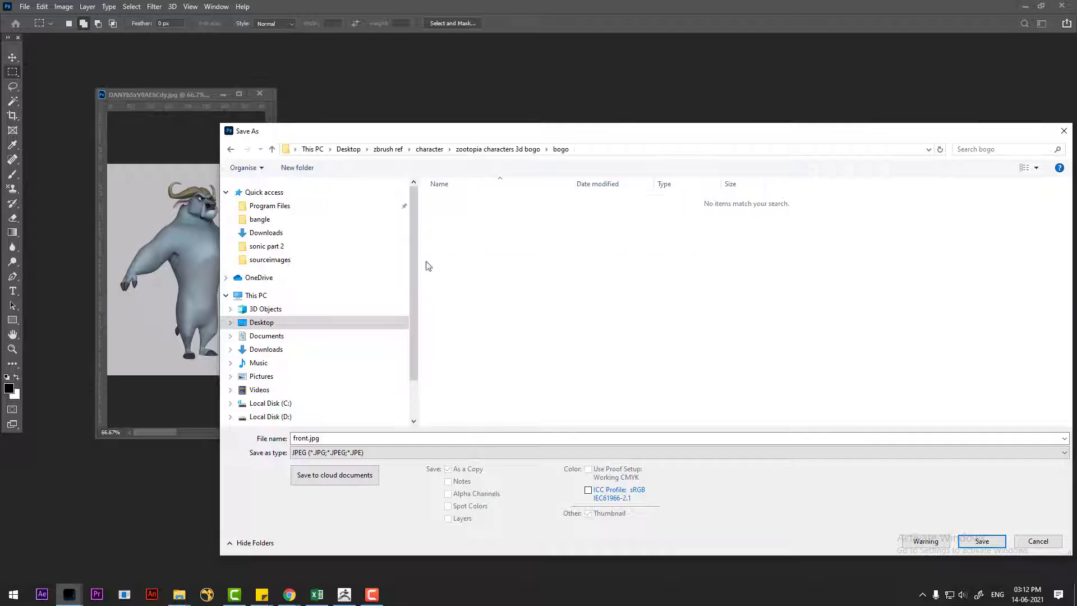
# Save the front view as front.jpg in the bogo folder
pyautogui.moveTo(690, 133); pyautogui.dragTo(579, 77)
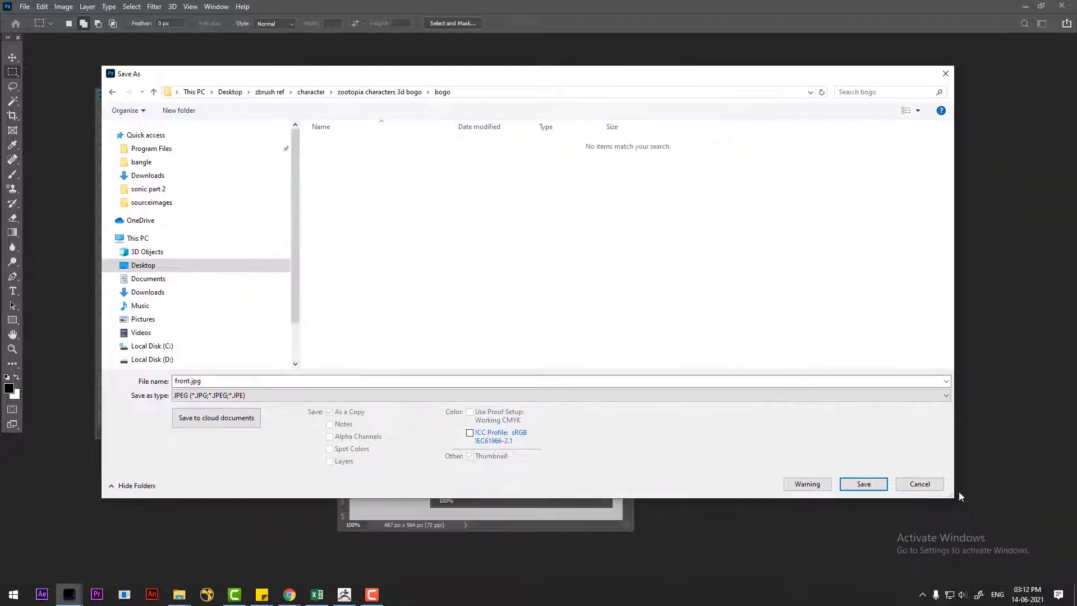
pyautogui.click(867, 481)
pyautogui.click(577, 132)
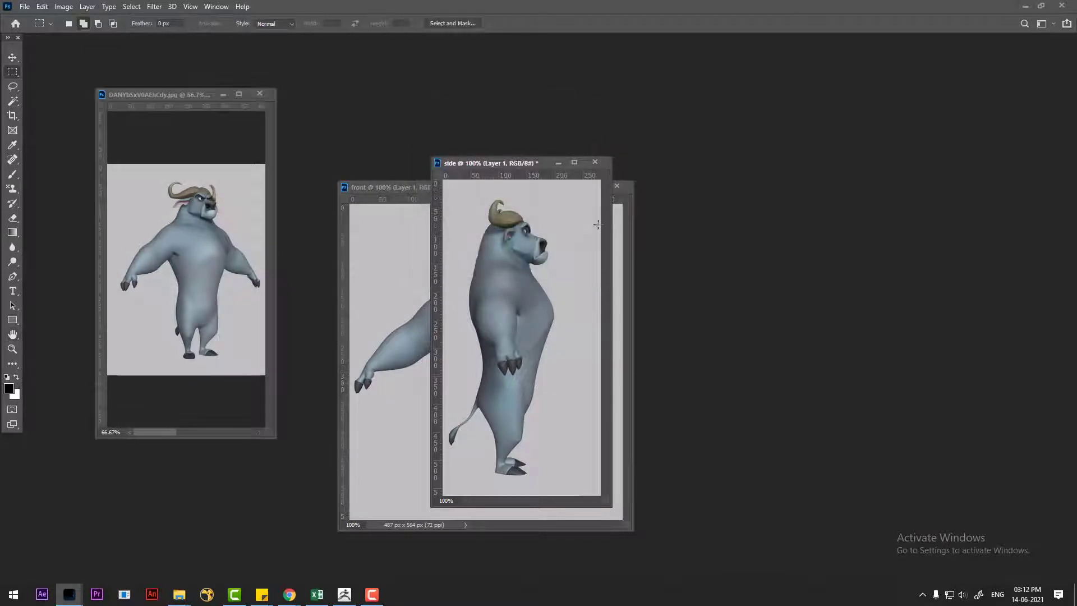
pyautogui.click(396, 185)
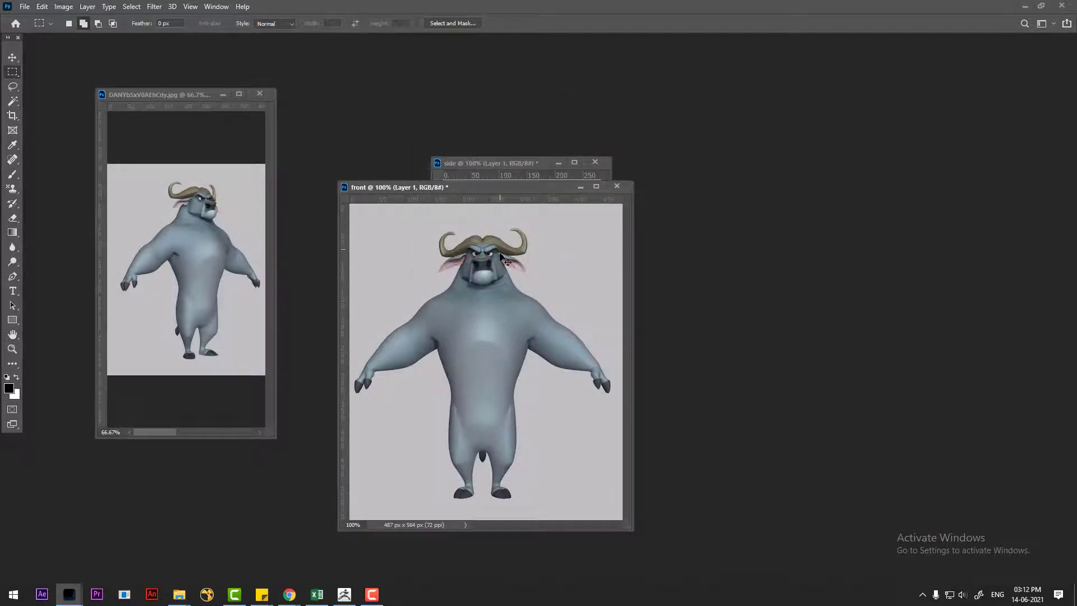
pyautogui.hotkey('ctrl', 'shift', 's')
pyautogui.click(492, 332)
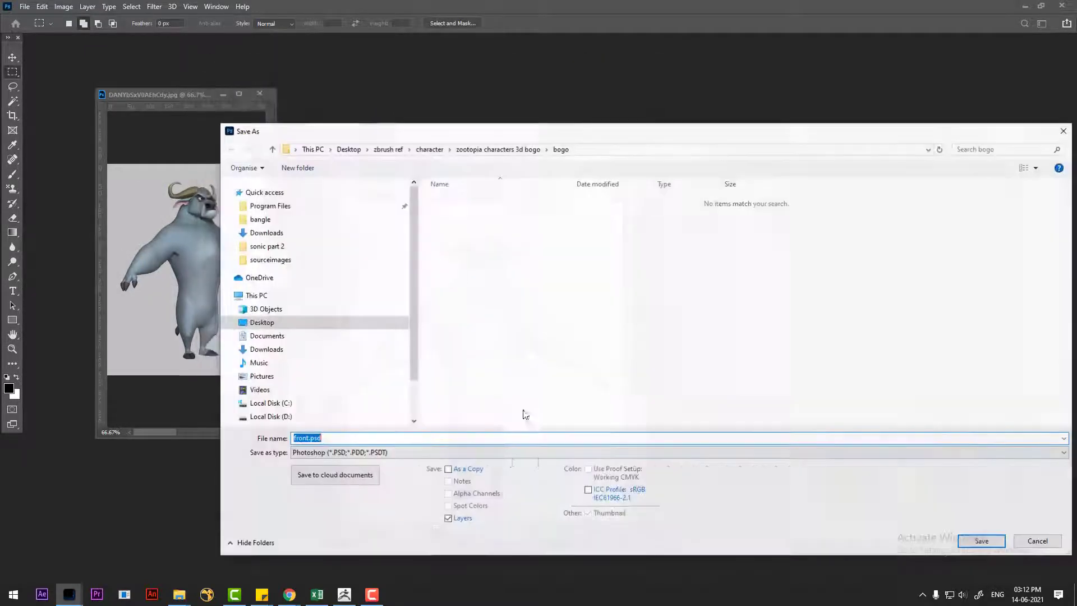
pyautogui.click(524, 454)
pyautogui.press('j')
pyautogui.press('Return')
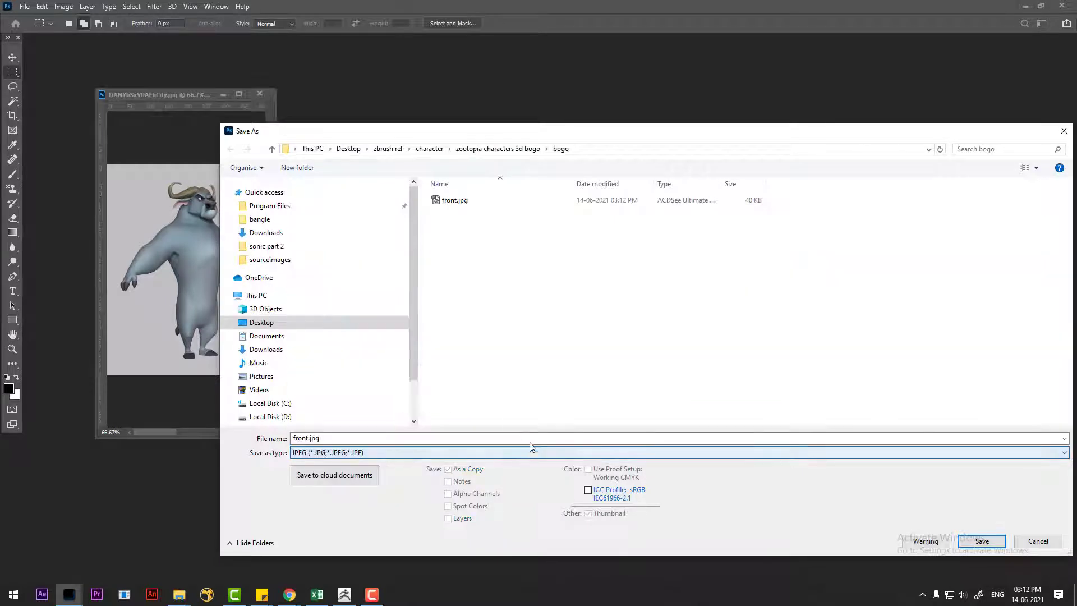
pyautogui.rightClick(522, 246)
pyautogui.moveTo(555, 252)
pyautogui.click(667, 266)
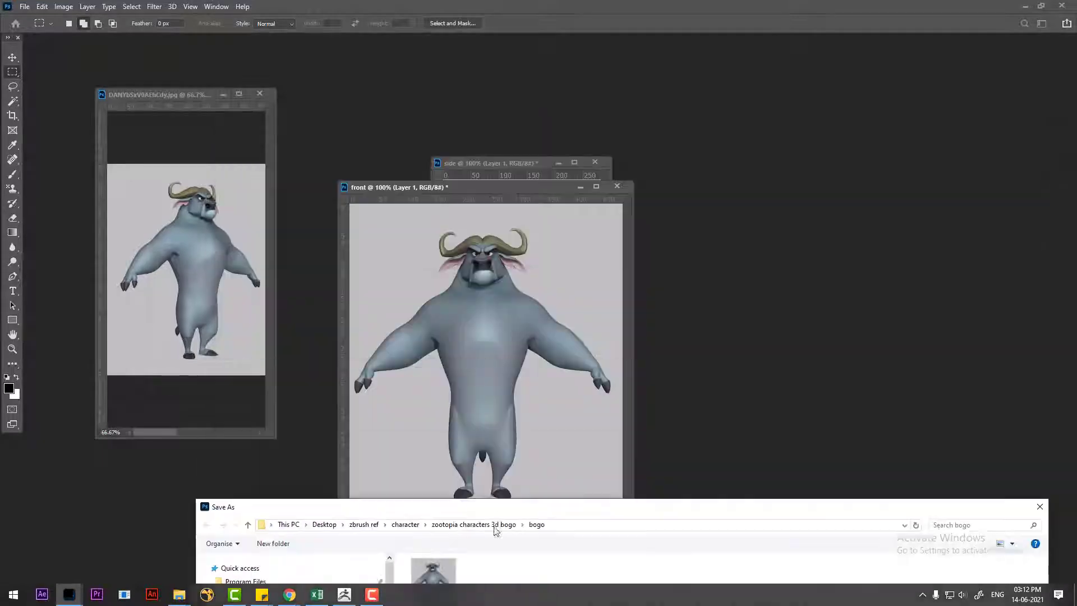
pyautogui.moveTo(520, 134); pyautogui.dragTo(406, 177)
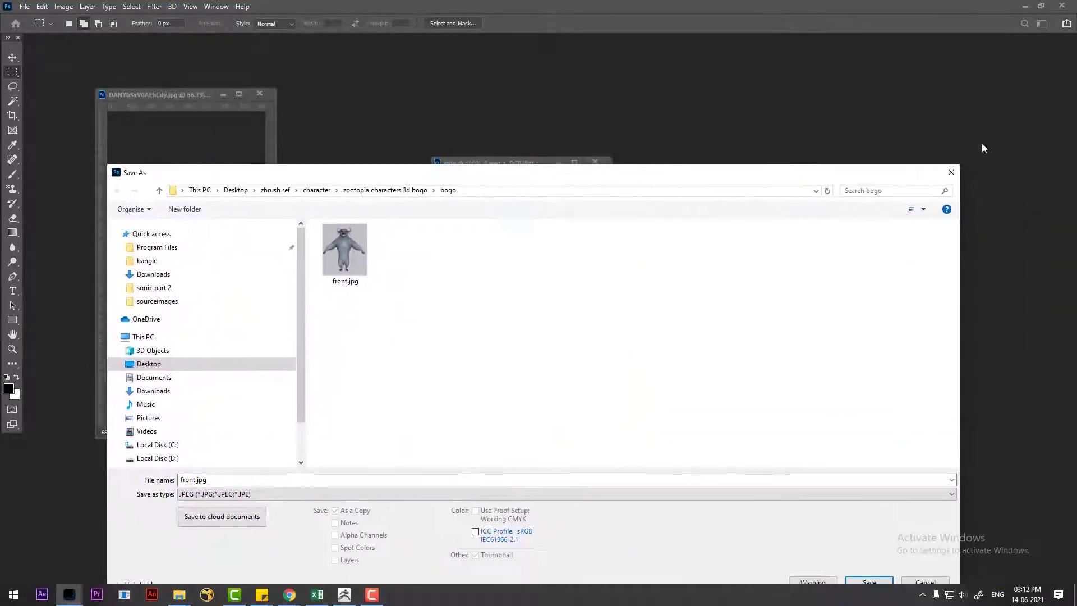
pyautogui.click(952, 175)
# Save the side view as side.jpg in JPEG format in the bogo folder at quality 9
pyautogui.moveTo(486, 160); pyautogui.dragTo(480, 175)
pyautogui.hotkey('ctrl', 's')
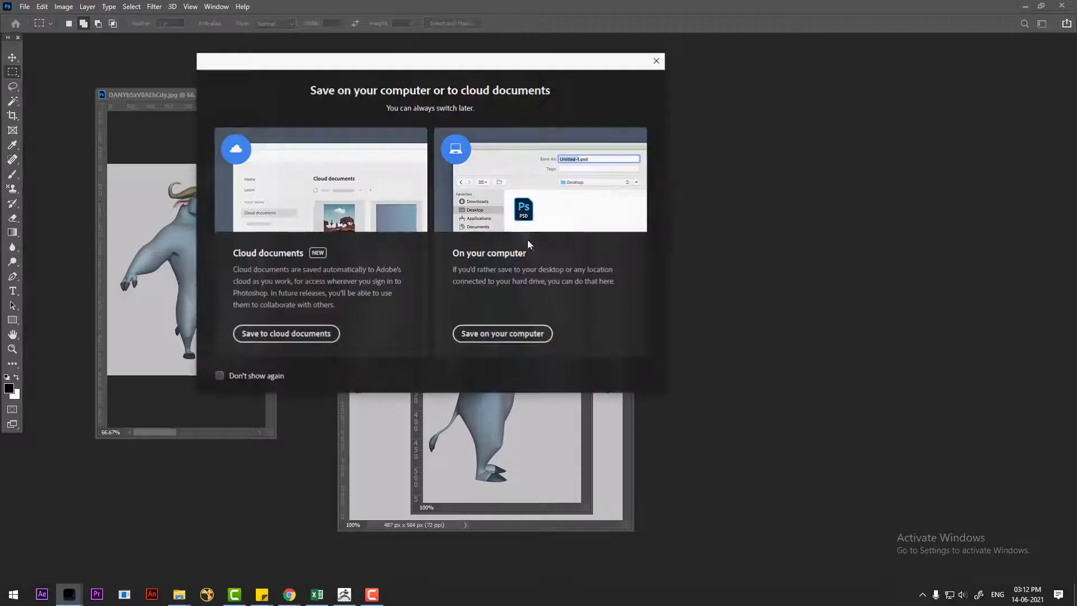
pyautogui.click(501, 332)
pyautogui.click(476, 451)
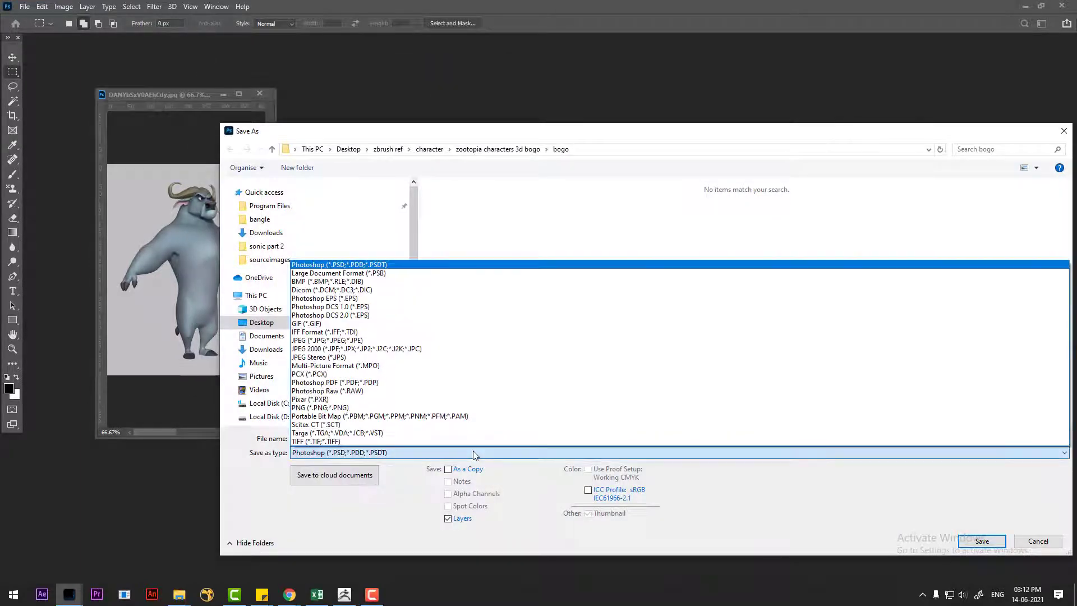
pyautogui.press('j')
pyautogui.press('Return')
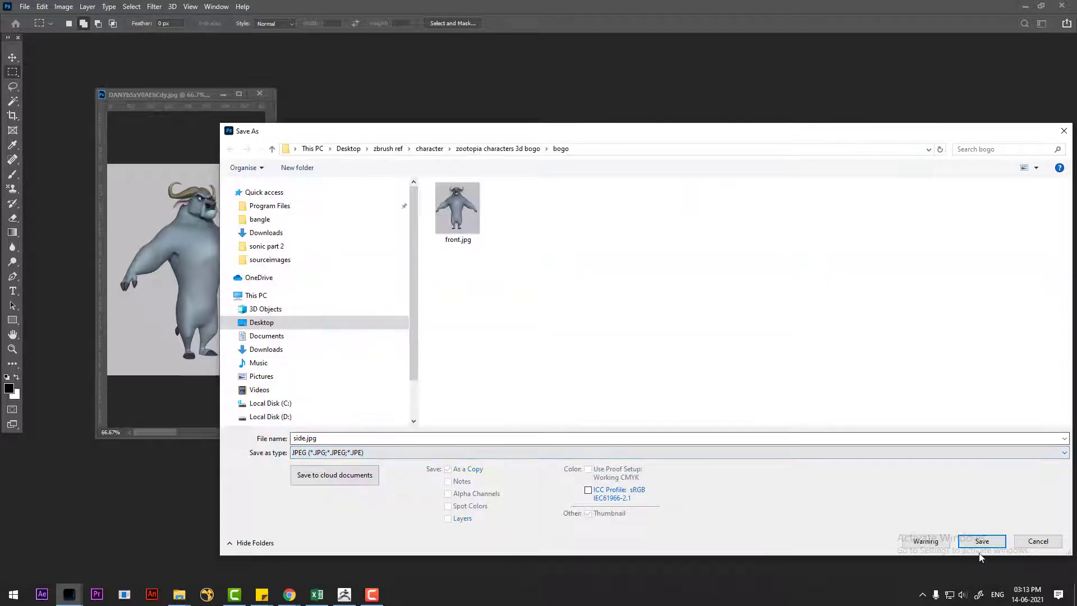
pyautogui.click(982, 542)
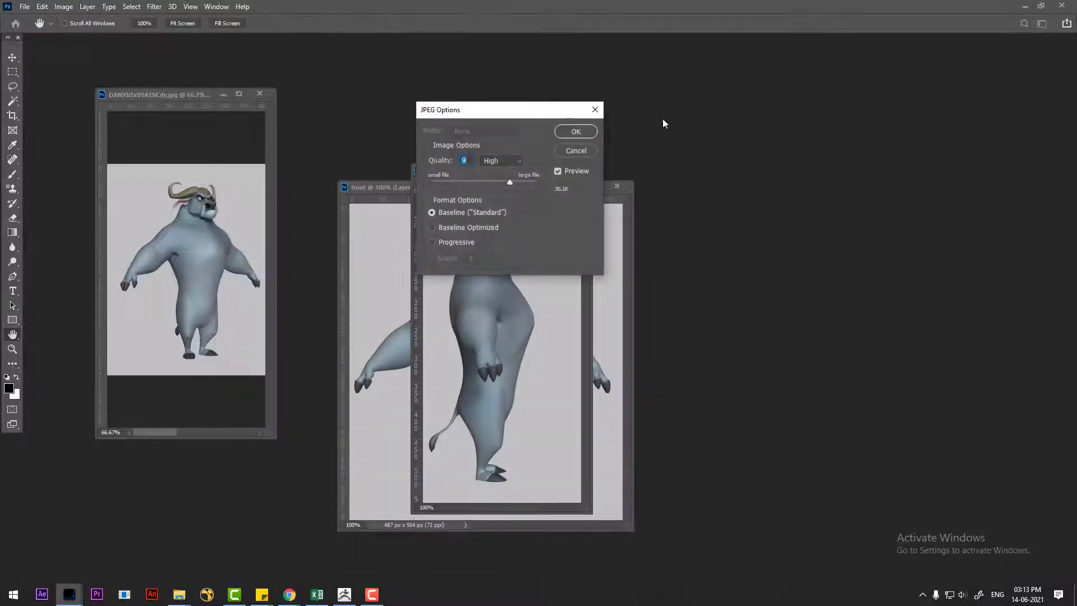
pyautogui.click(568, 132)
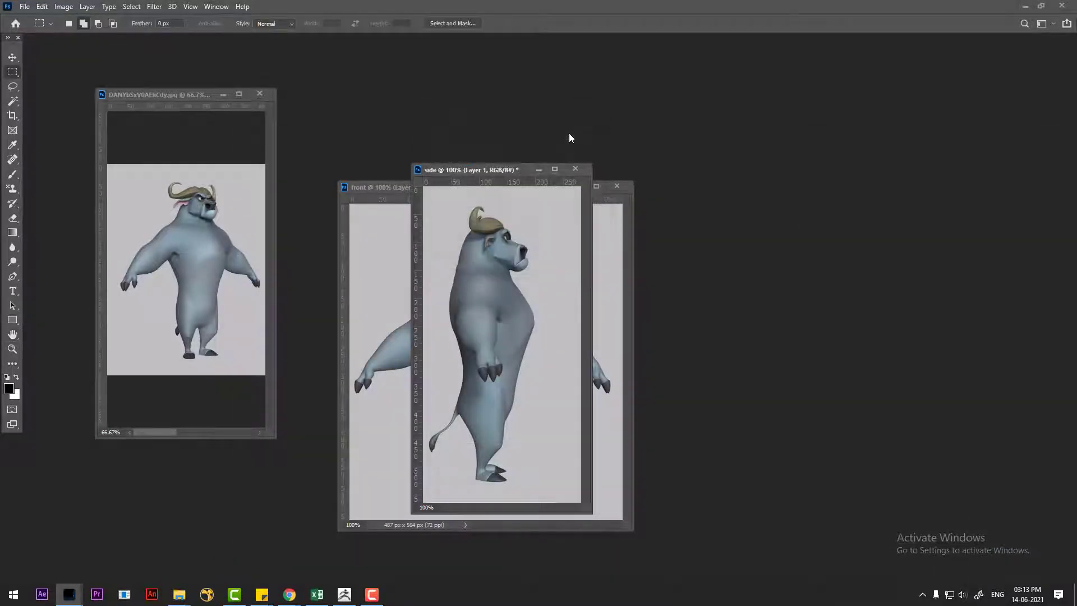
# Switch to ZBrush, reinitialize it and load the ZGrid03.ZGR grid from LightBox
pyautogui.click(343, 593)
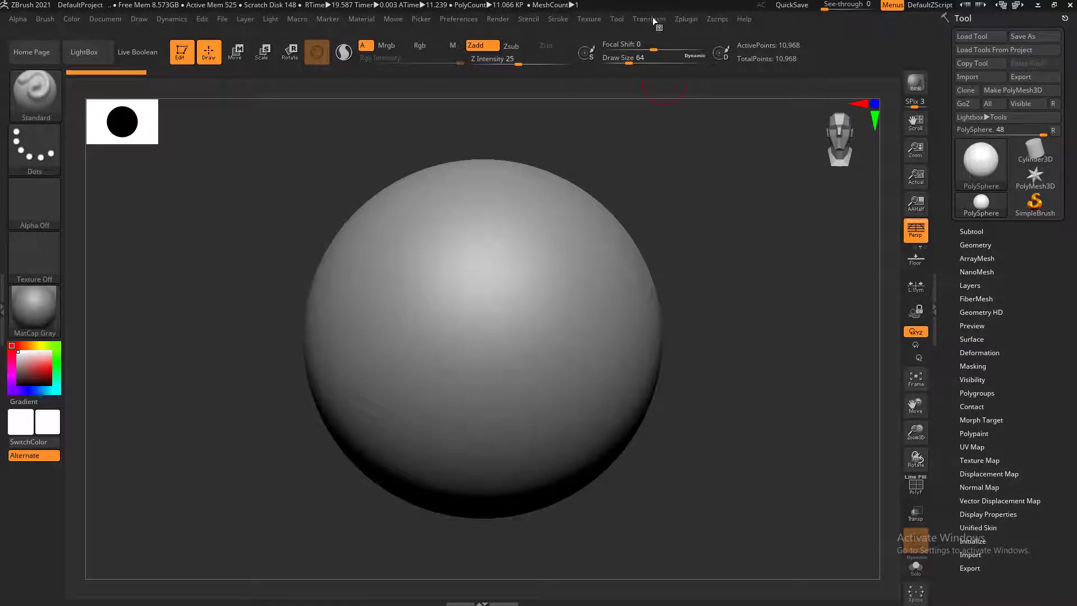
pyautogui.click(458, 19)
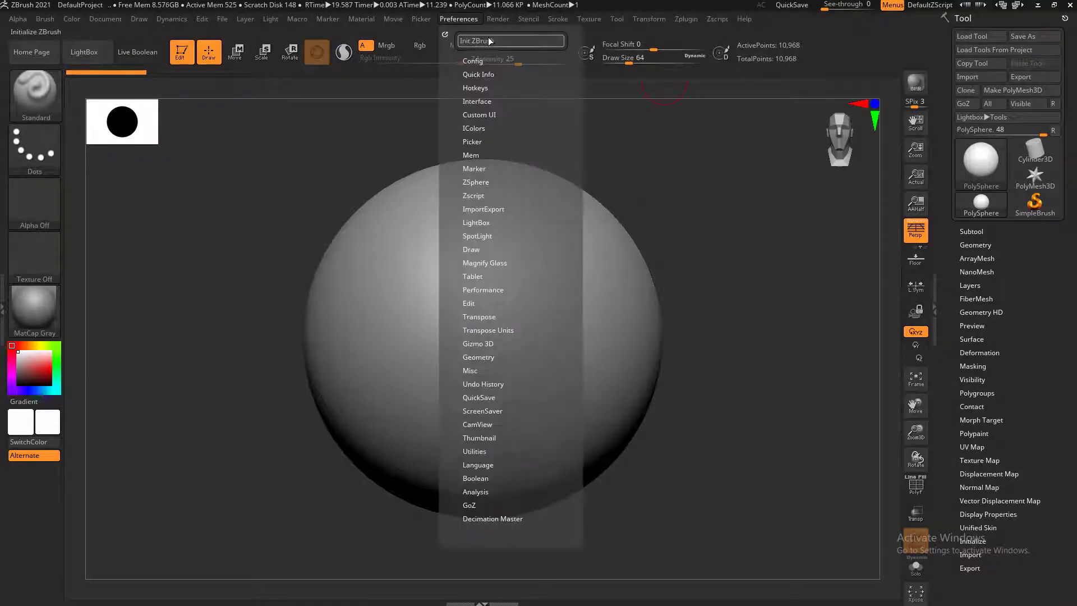
pyautogui.click(510, 40)
pyautogui.click(581, 343)
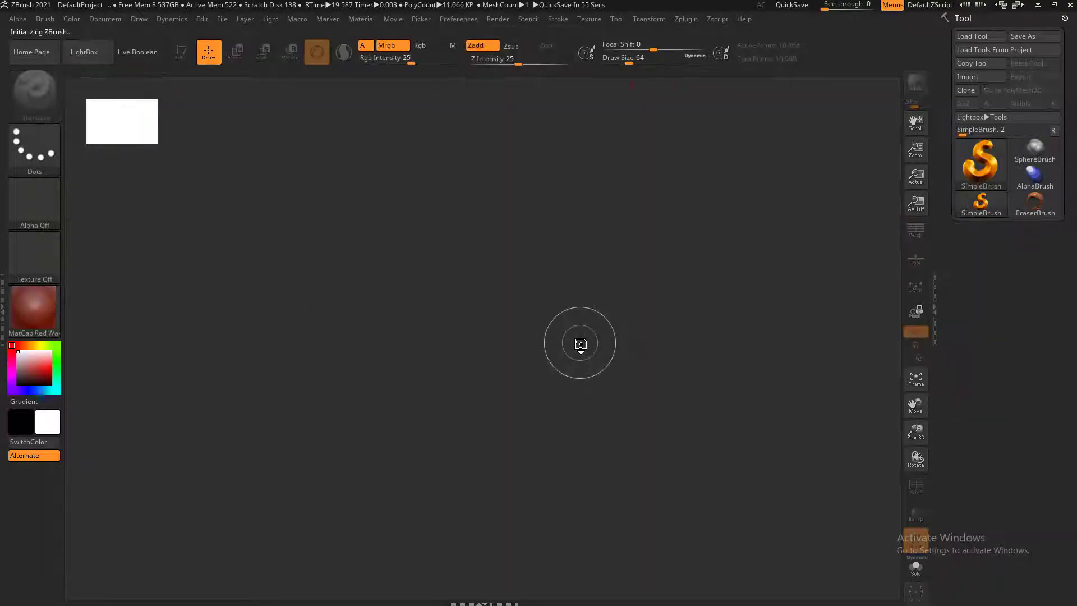
pyautogui.click(87, 53)
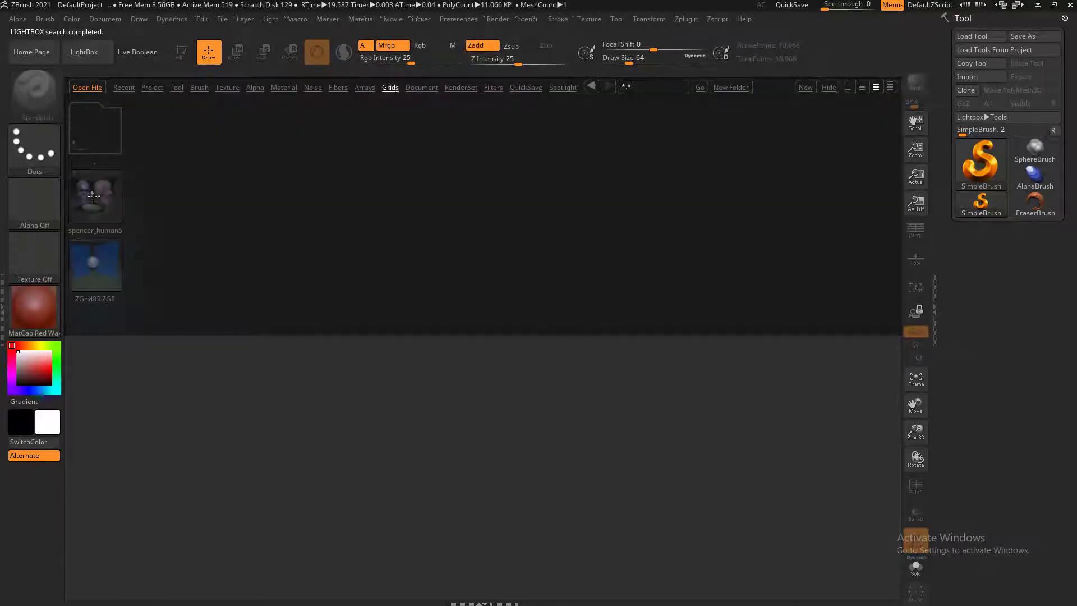
pyautogui.doubleClick(105, 273)
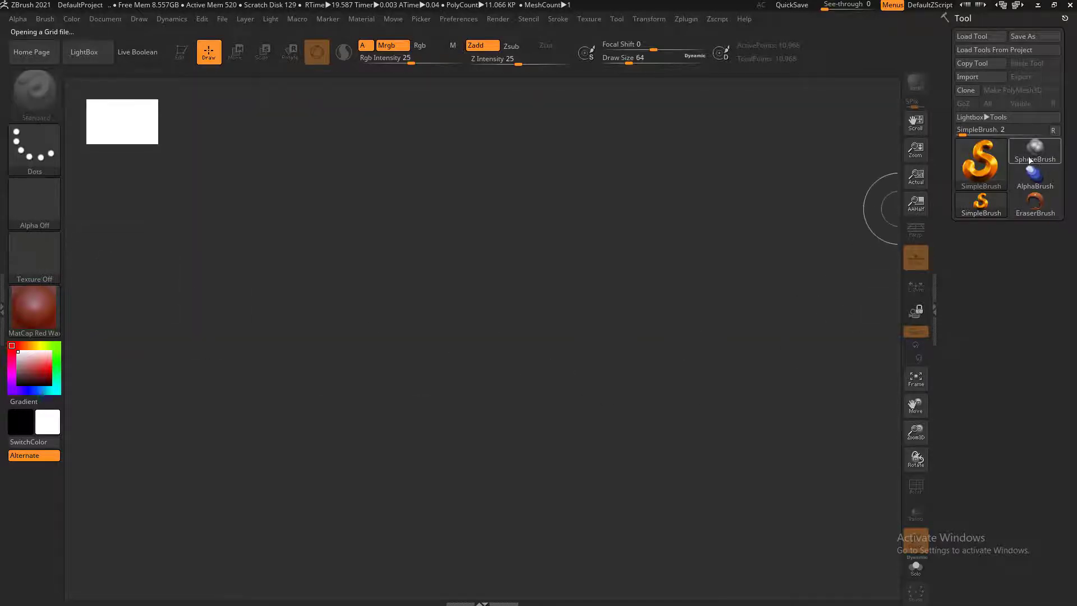
# Draw a Sphere3D on the canvas and make it editable, seen straight from the front
pyautogui.click(994, 160)
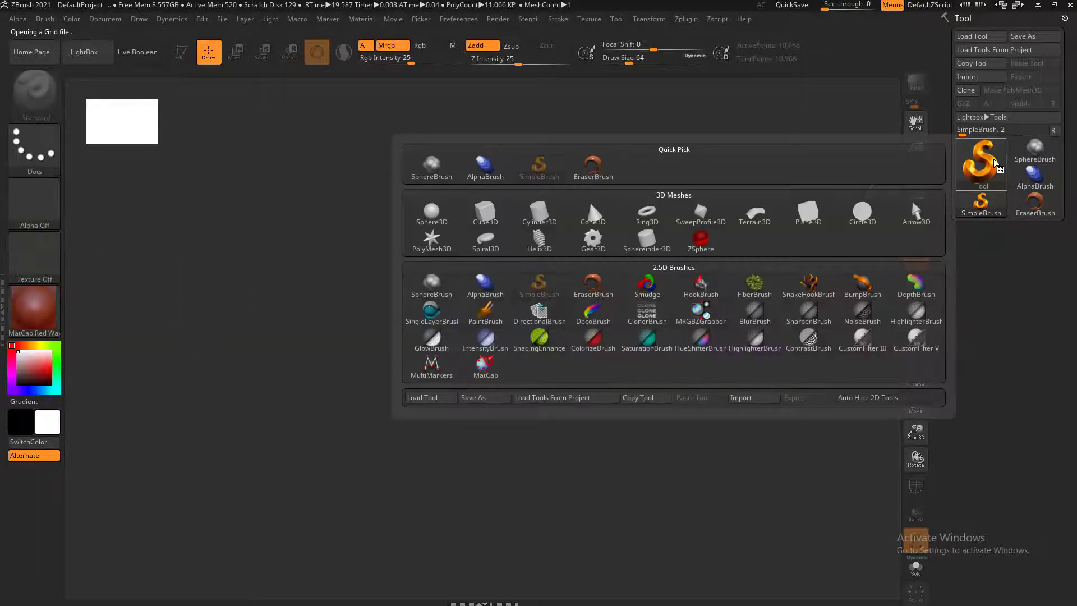
pyautogui.click(430, 215)
pyautogui.moveTo(515, 300)
pyautogui.mouseDown()
pyautogui.moveTo(553, 517)
pyautogui.moveTo(544, 498)
pyautogui.mouseUp()
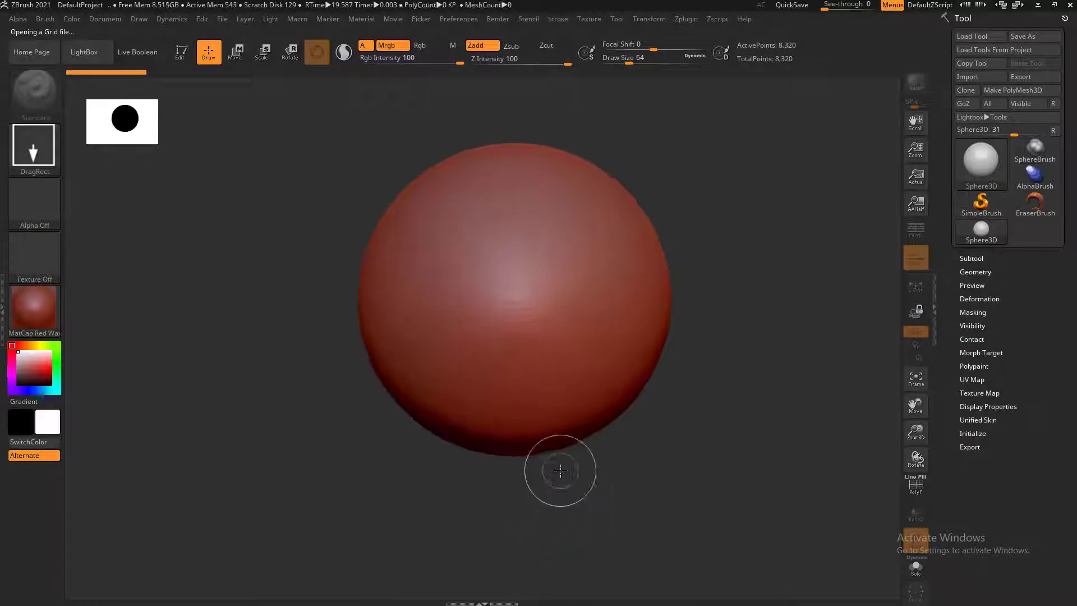
pyautogui.press('t')
pyautogui.keyDown('shift'); pyautogui.moveTo(809, 417); pyautogui.dragTo(745, 357); pyautogui.keyUp('shift')
pyautogui.moveTo(736, 399); pyautogui.dragTo(801, 355)
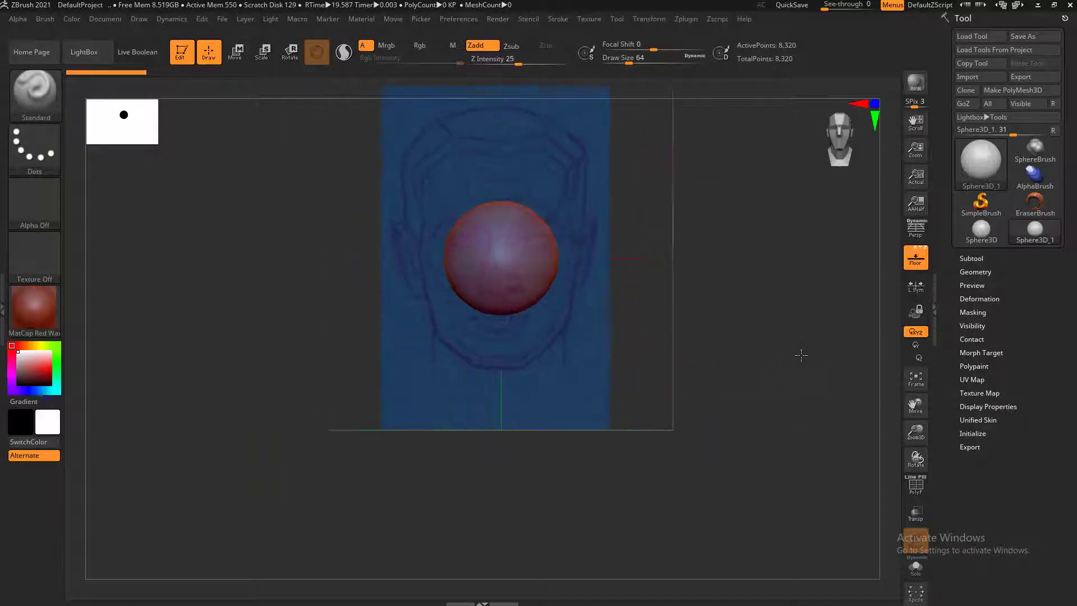
# Dock the Draw palette in the tray beside the canvas
pyautogui.click(136, 19)
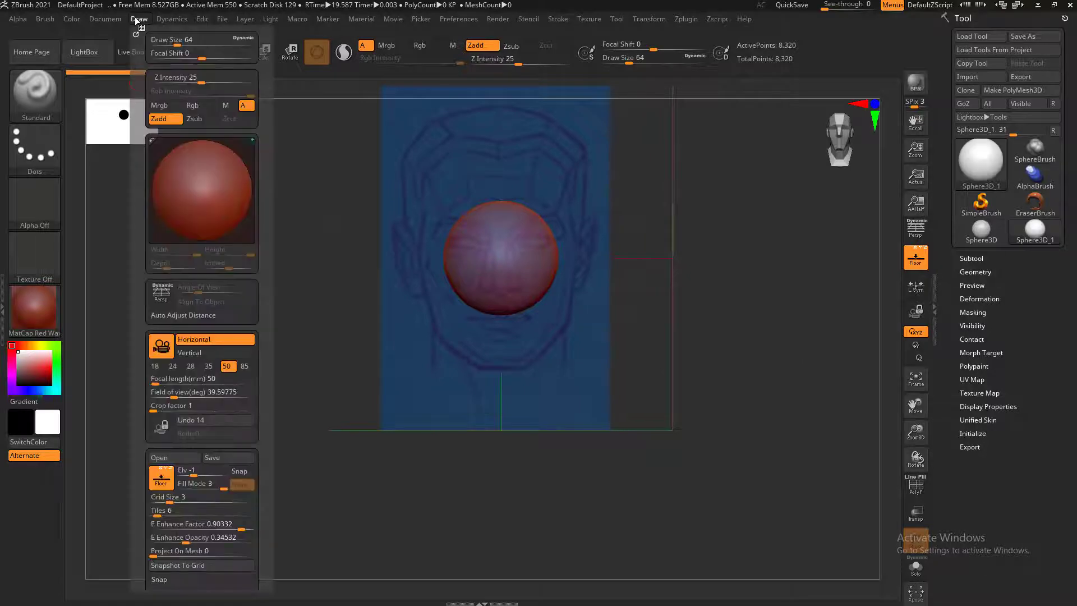
pyautogui.click(135, 33)
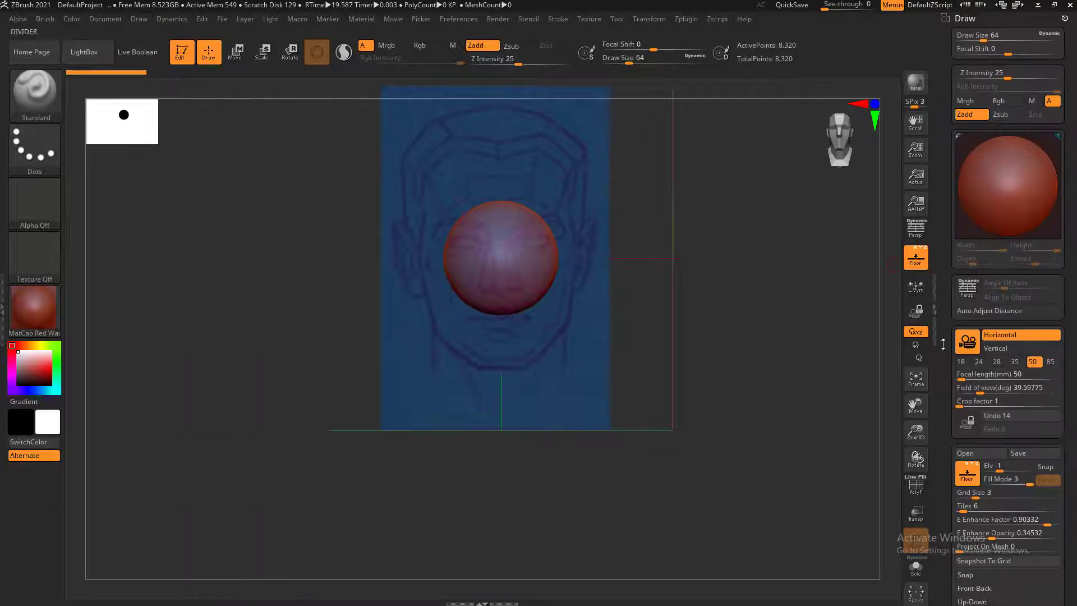
pyautogui.moveTo(946, 393); pyautogui.dragTo(939, 309)
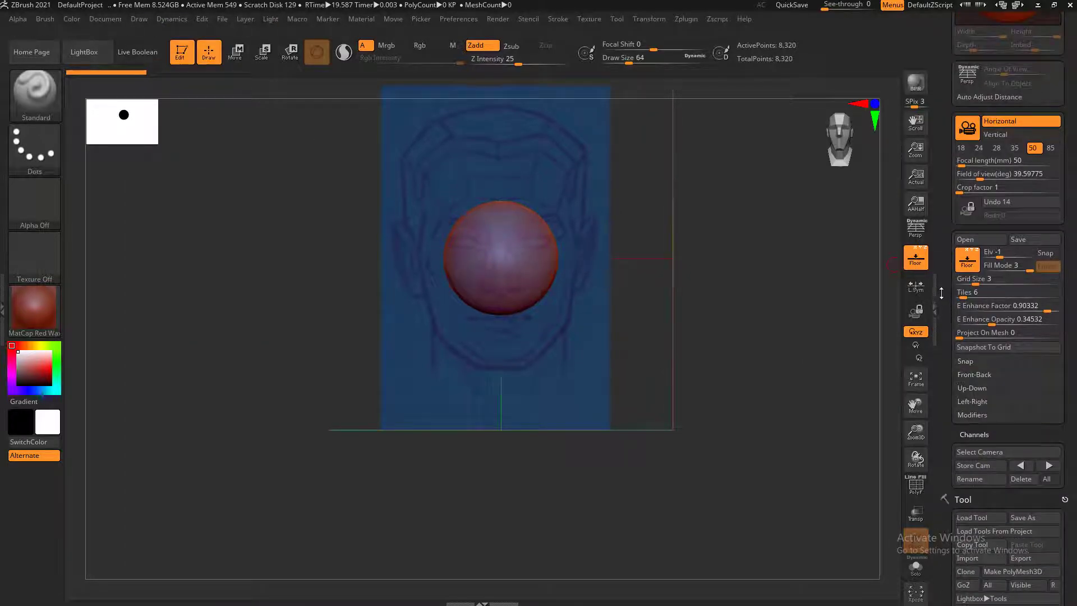
# Import the front view image from the bogo folder in "zootopia characters 3d bogo" as Map1 of the Front-Back grid plane
pyautogui.click(975, 374)
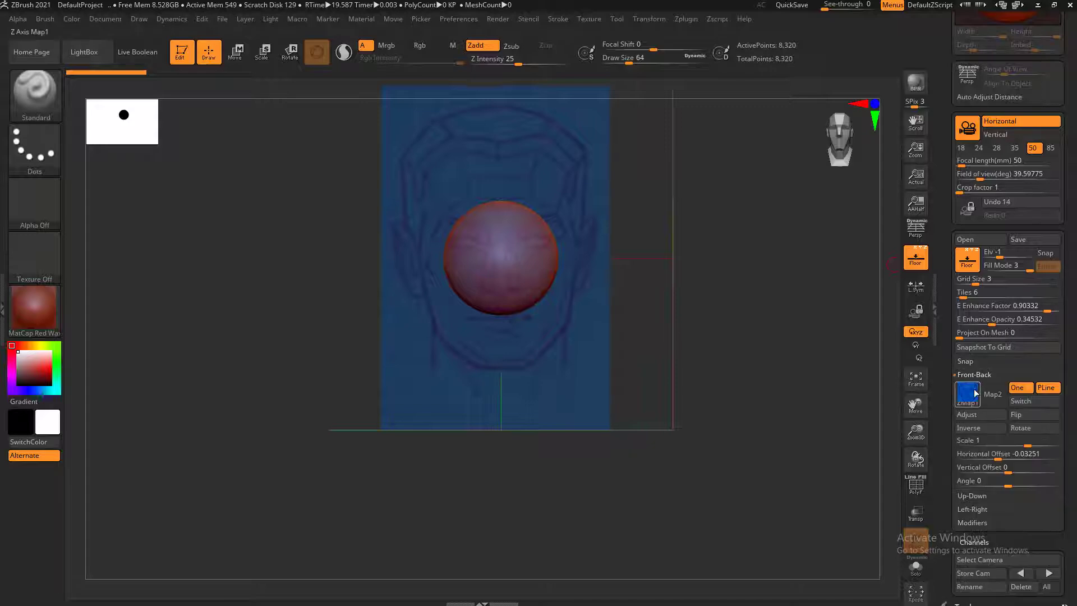
pyautogui.click(966, 395)
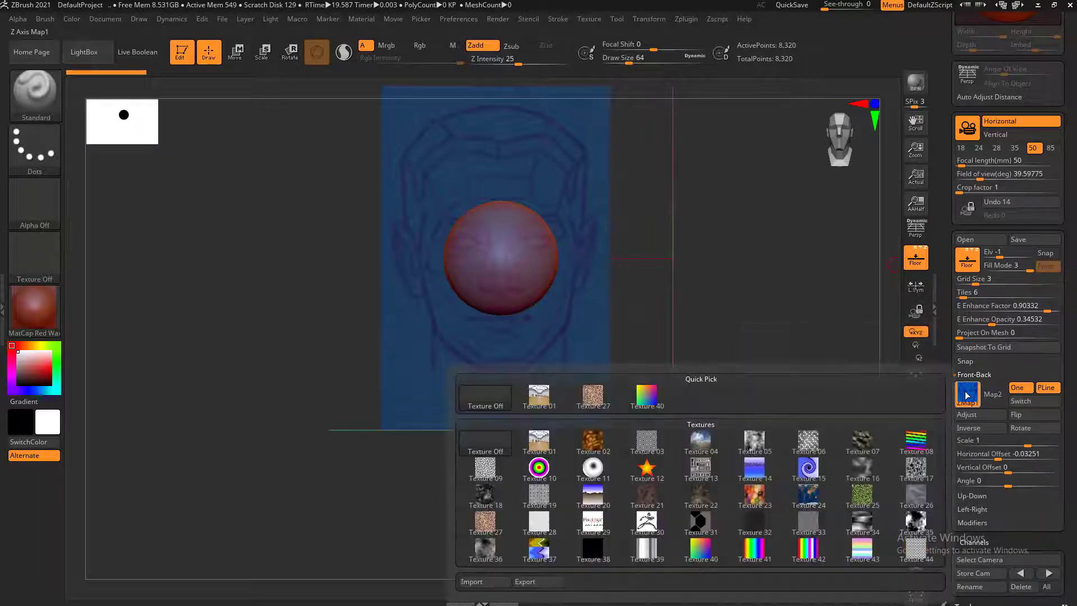
pyautogui.click(477, 582)
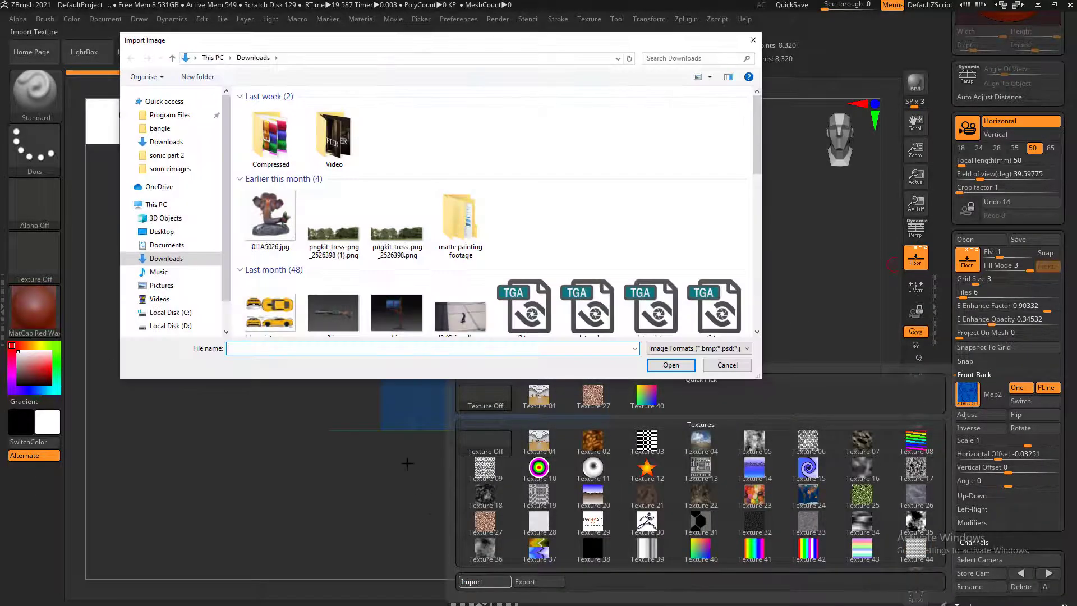
pyautogui.write('C:\\Users\\Admin\\Desktop\\zbrush ref\\character\\zootopia characters 3d bogo')
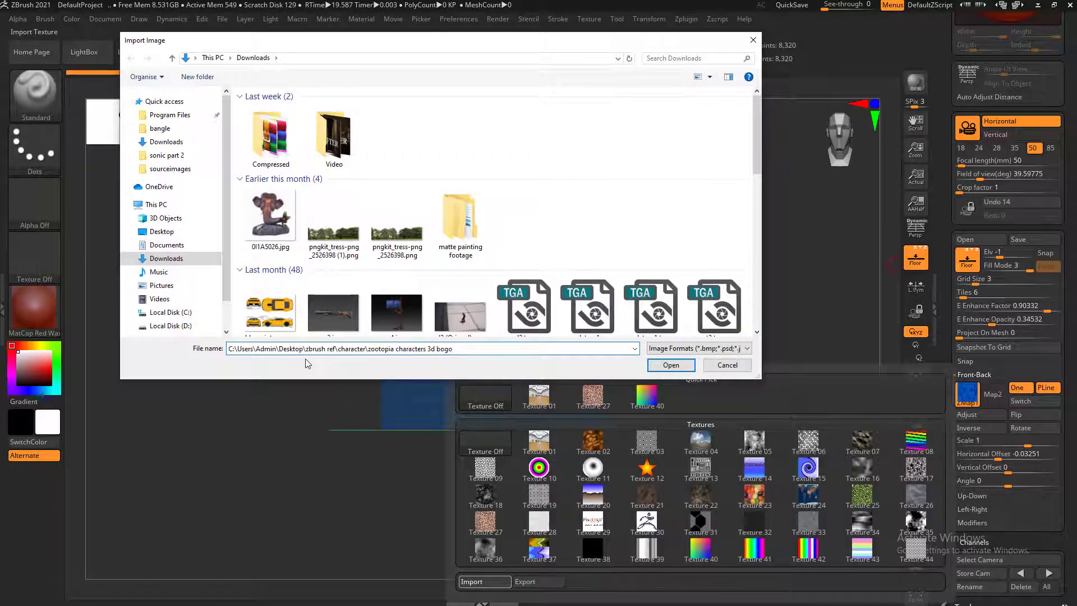
pyautogui.press('Return')
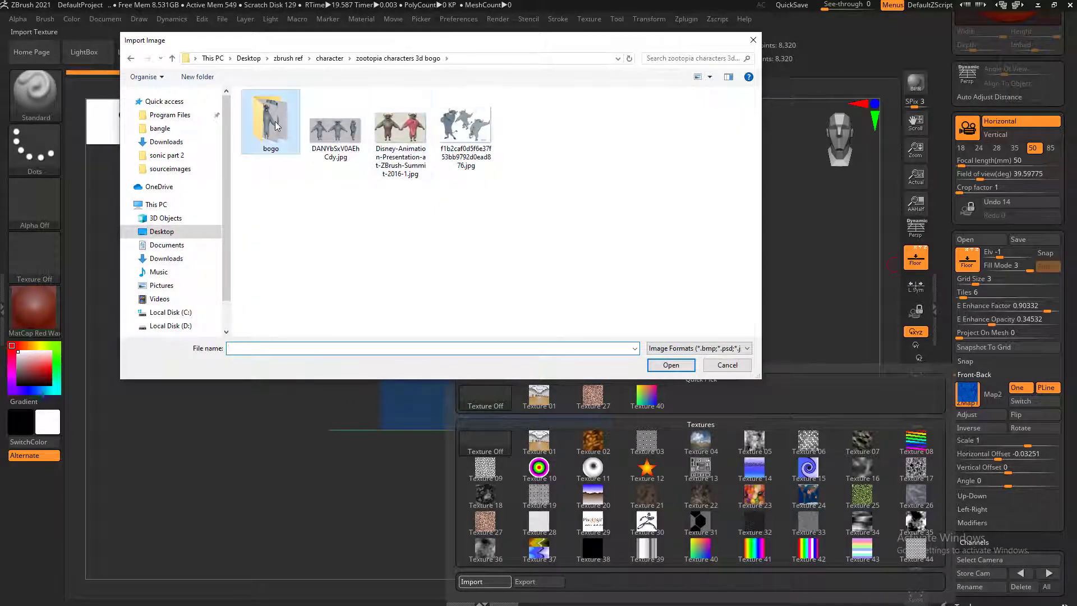
pyautogui.doubleClick(270, 122)
pyautogui.doubleClick(271, 122)
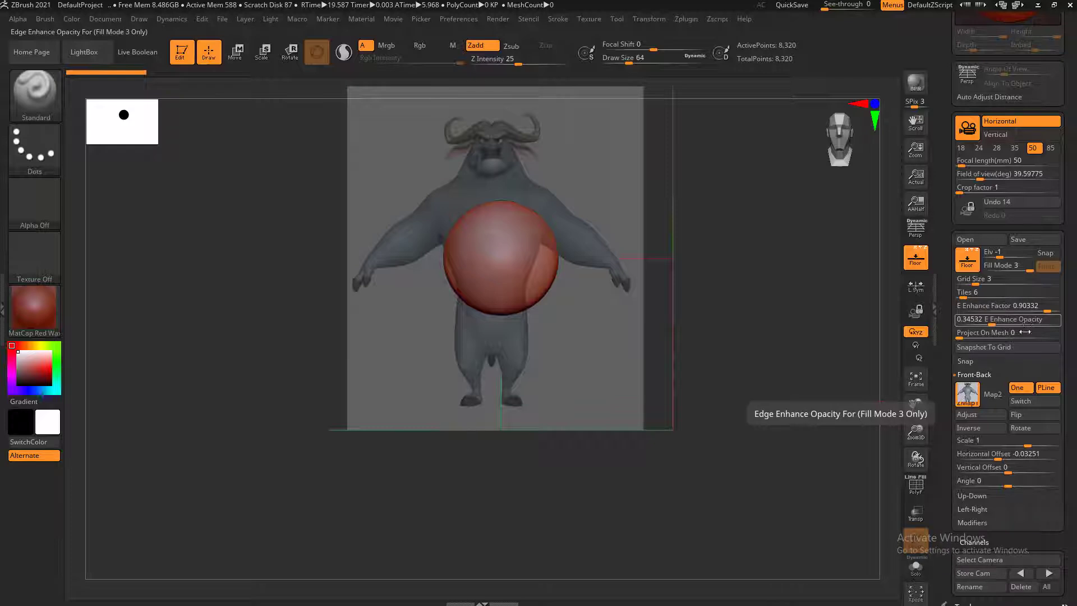
# Shift the Front-Back reference image sideways to a horizontal offset of 0.03812 to center it on the sphere
pyautogui.moveTo(999, 456); pyautogui.dragTo(1007, 457)
pyautogui.keyDown('alt'); pyautogui.moveTo(832, 329); pyautogui.dragTo(809, 386); pyautogui.keyUp('alt')
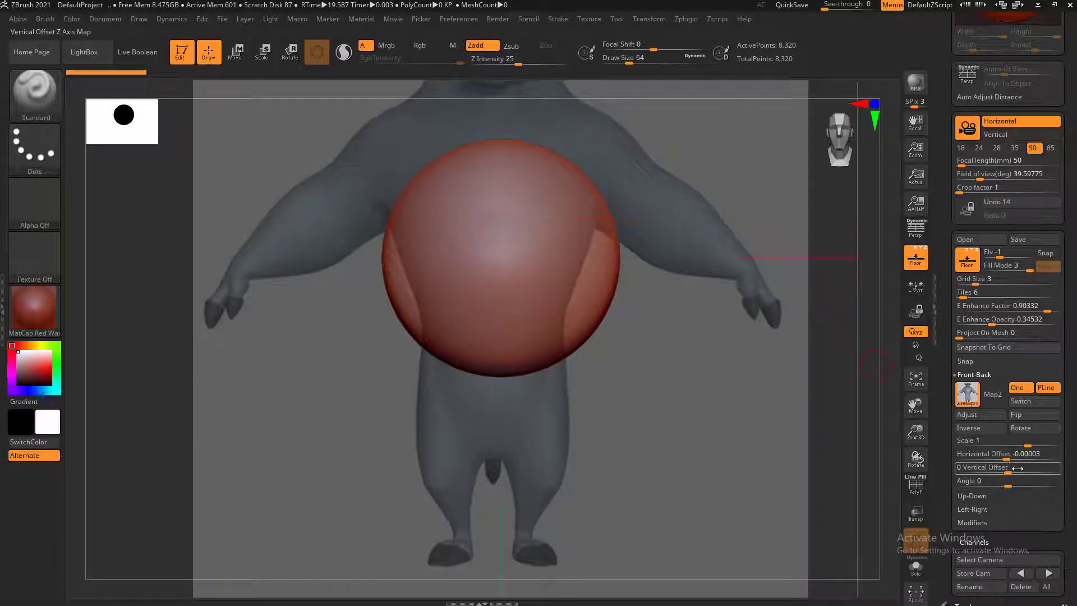
pyautogui.moveTo(993, 458); pyautogui.dragTo(1015, 459)
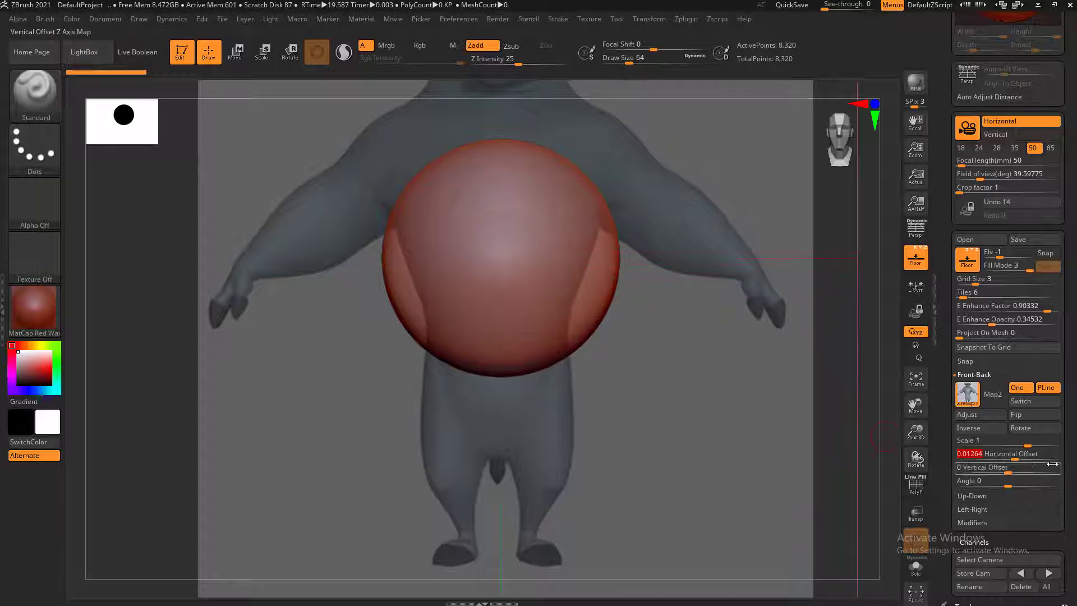
pyautogui.moveTo(1015, 456); pyautogui.dragTo(1018, 457)
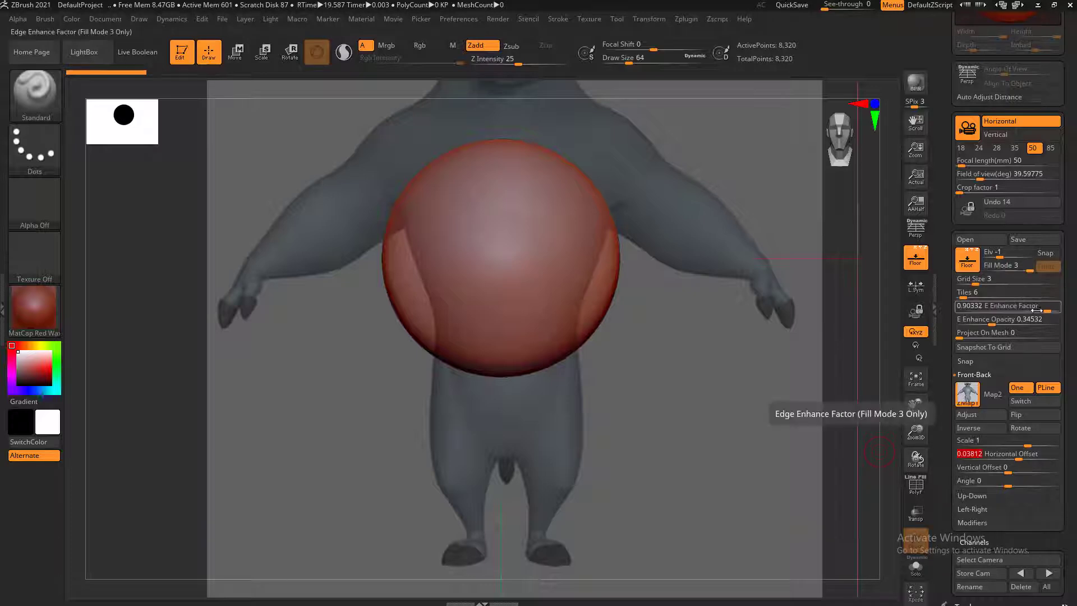
# Set the grid's edge enhance factor to 1 and switch the sphere's material to BasicMaterial
pyautogui.moveTo(1046, 309); pyautogui.dragTo(1068, 309)
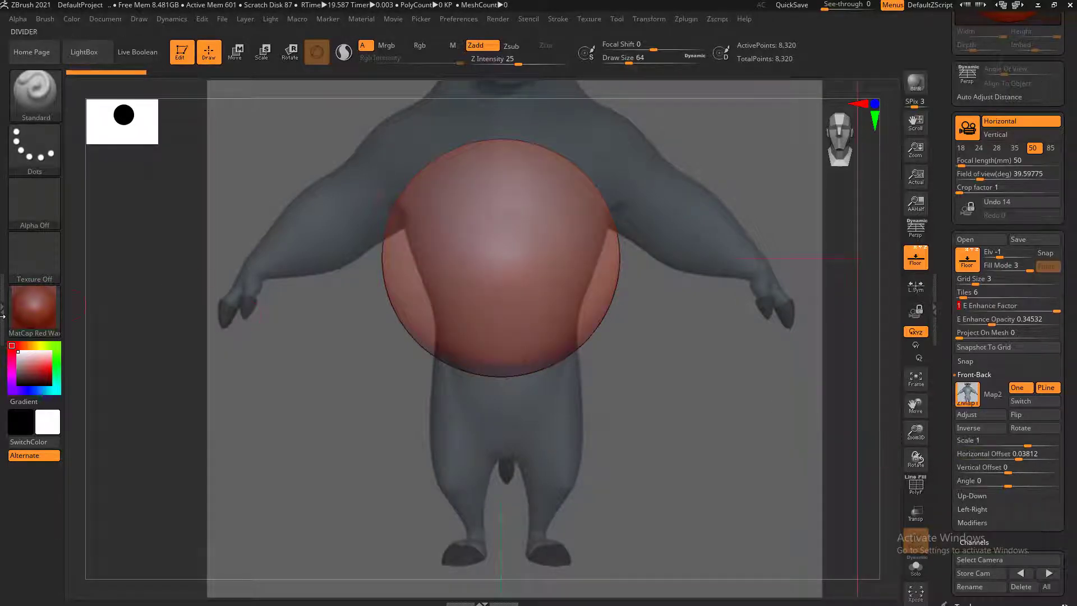
pyautogui.click(36, 312)
pyautogui.click(157, 470)
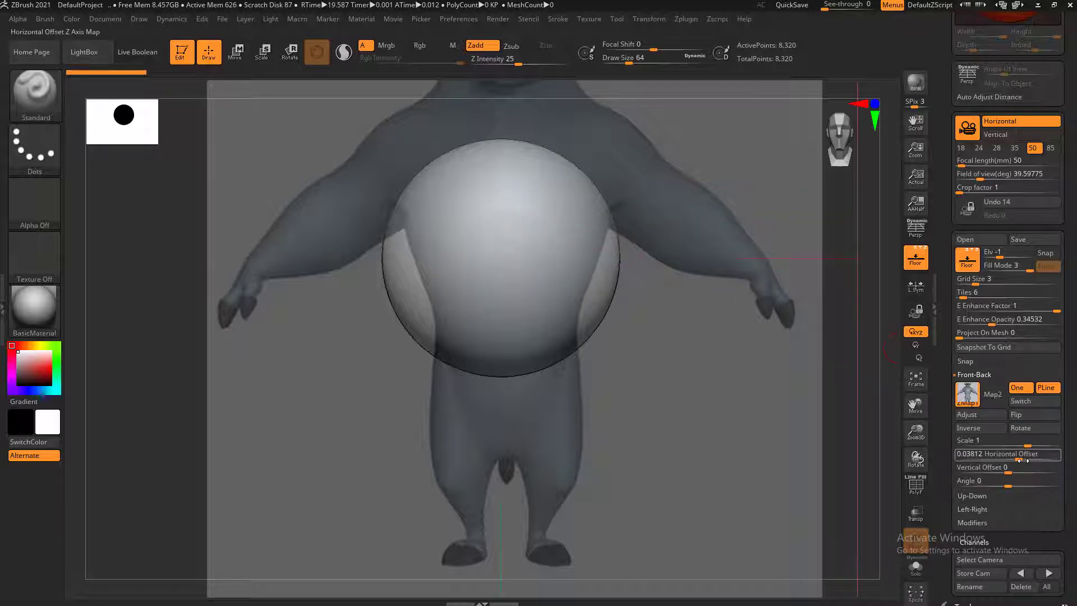
# Set the Front-Back image's horizontal offset to 0.06473 and turn on perspective, keeping the floor grid shown
pyautogui.moveTo(1017, 459); pyautogui.dragTo(1022, 460)
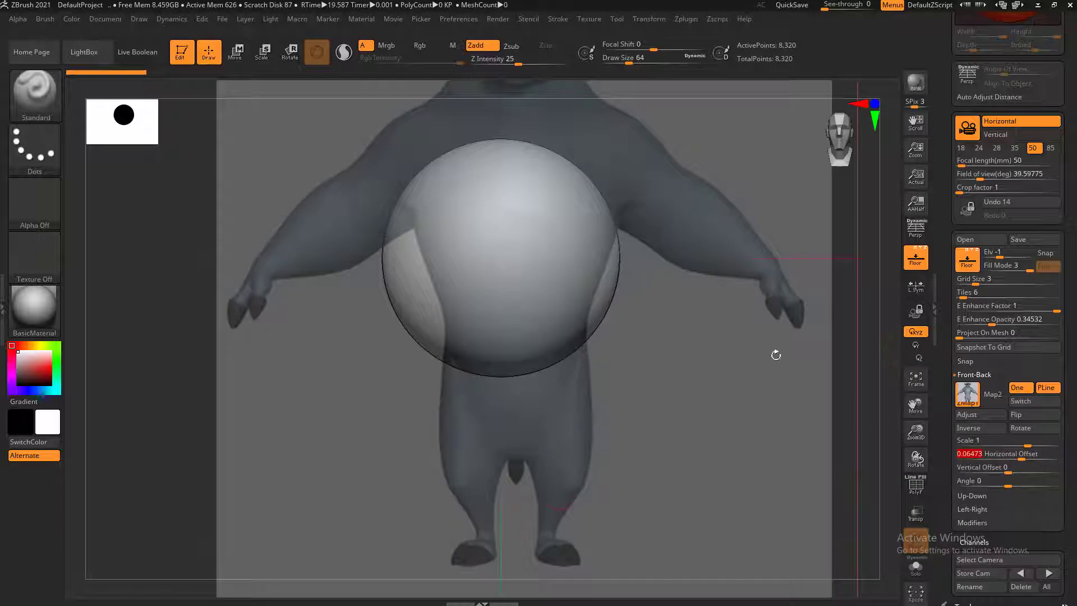
pyautogui.click(917, 230)
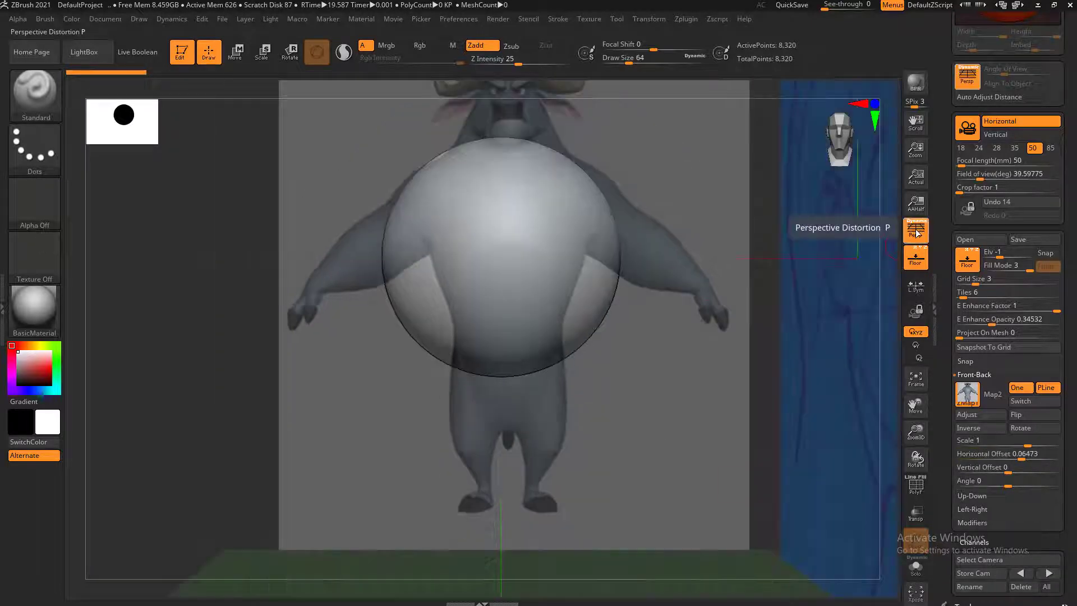
pyautogui.click(920, 263)
pyautogui.click(920, 263)
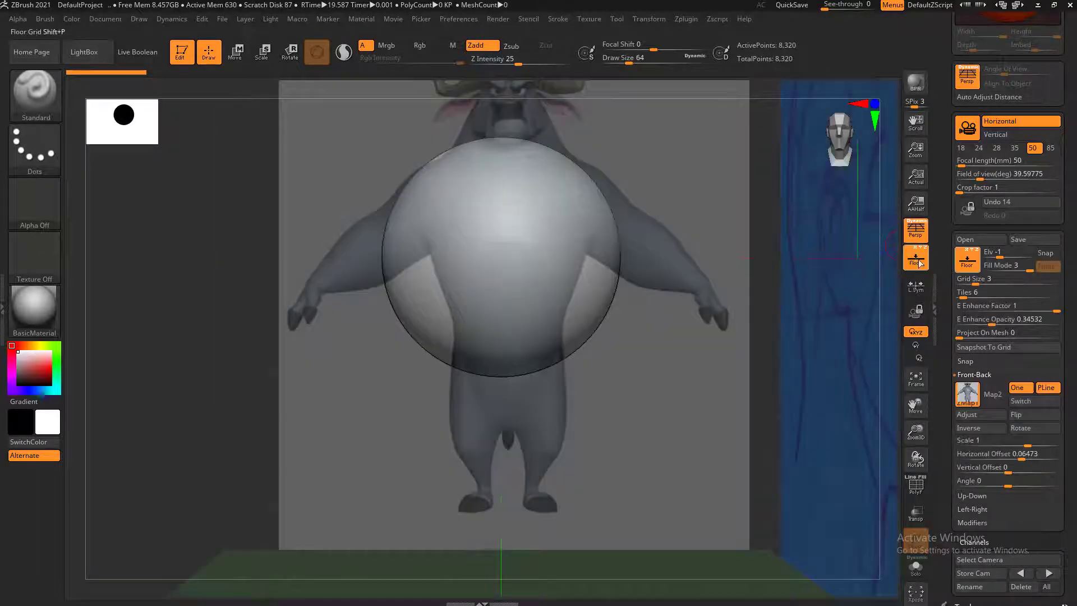
# Turn off perspective and set the Front-Back reference image's horizontal offset to 0.02944 to center it on the sphere
pyautogui.press('shift')
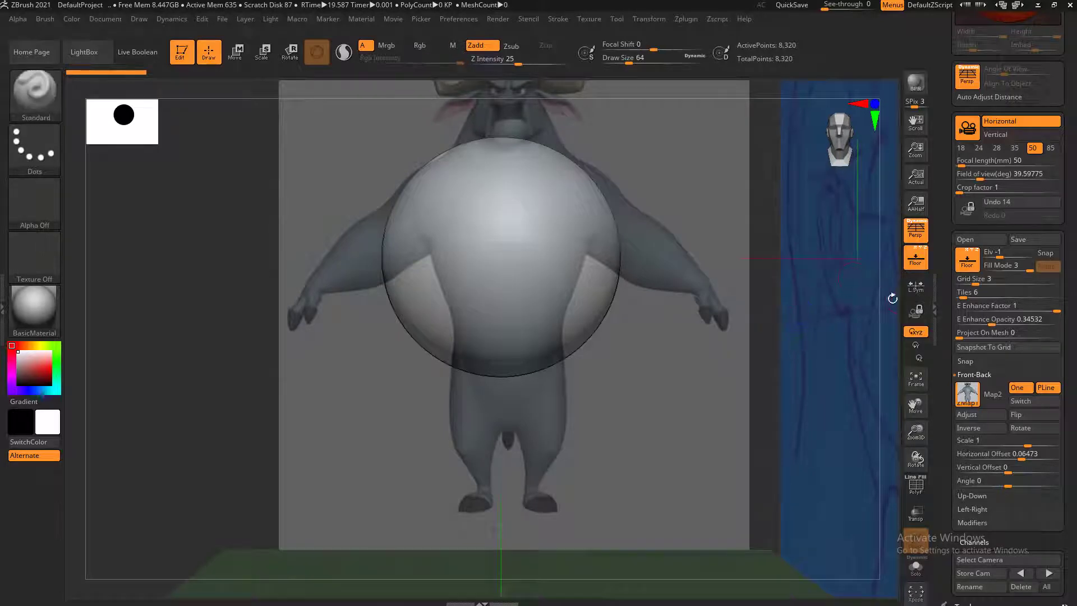
pyautogui.click(915, 230)
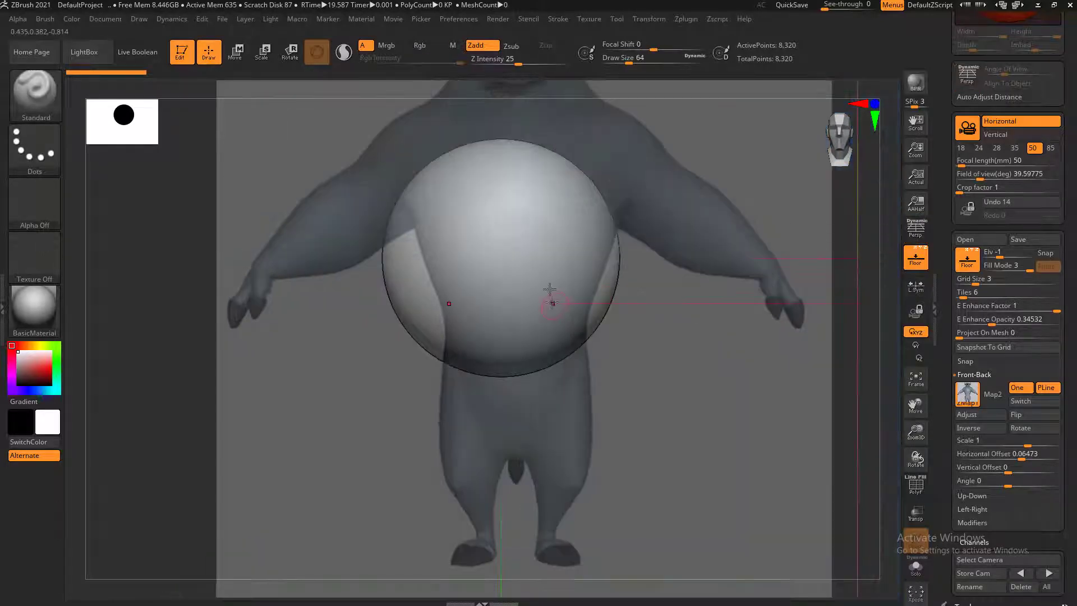
pyautogui.keyDown('alt'); pyautogui.moveTo(863, 319); pyautogui.dragTo(787, 338); pyautogui.keyUp('alt')
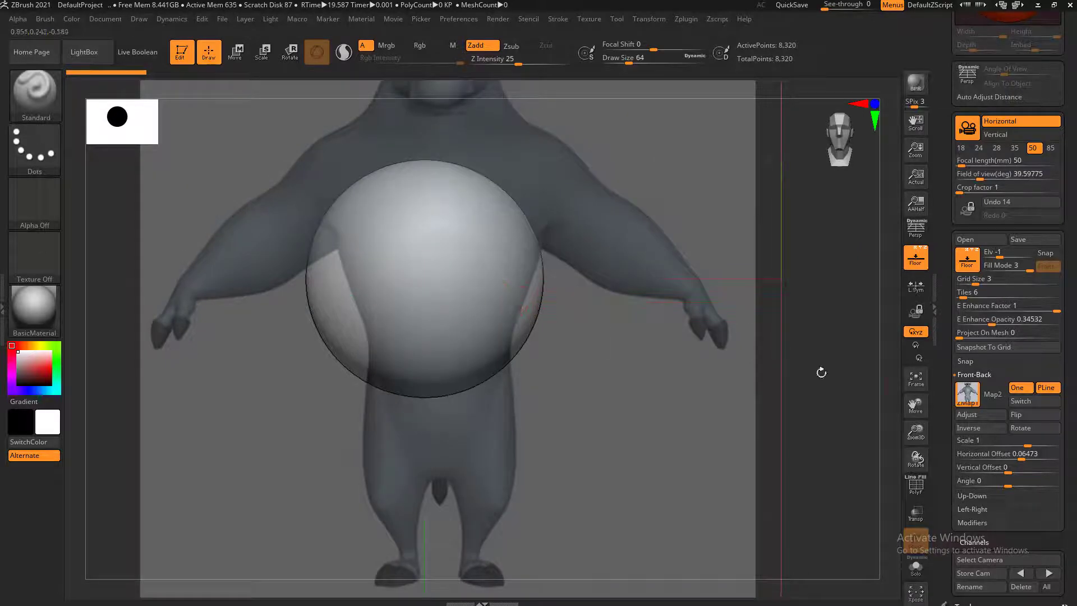
pyautogui.moveTo(1017, 457); pyautogui.dragTo(1018, 457)
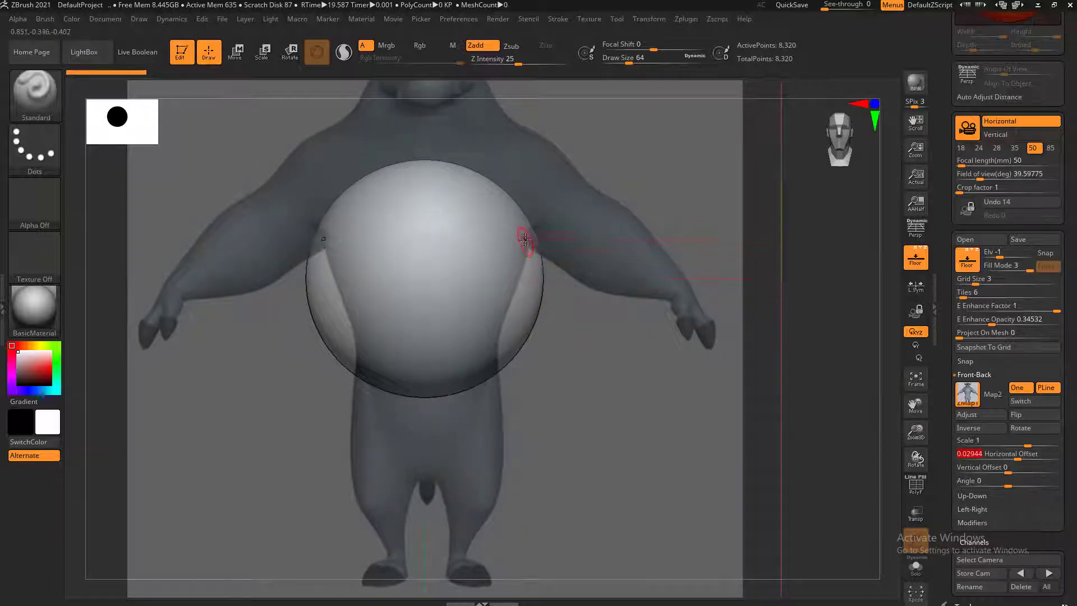
# Import side.jpg from the bogo folder as Map1 of the Left-Right grid plane and set its horizontal offset to 0.06473
pyautogui.moveTo(774, 377)
pyautogui.mouseDown()
pyautogui.moveTo(855, 415)
pyautogui.moveTo(758, 338)
pyautogui.moveTo(767, 364)
pyautogui.mouseUp()
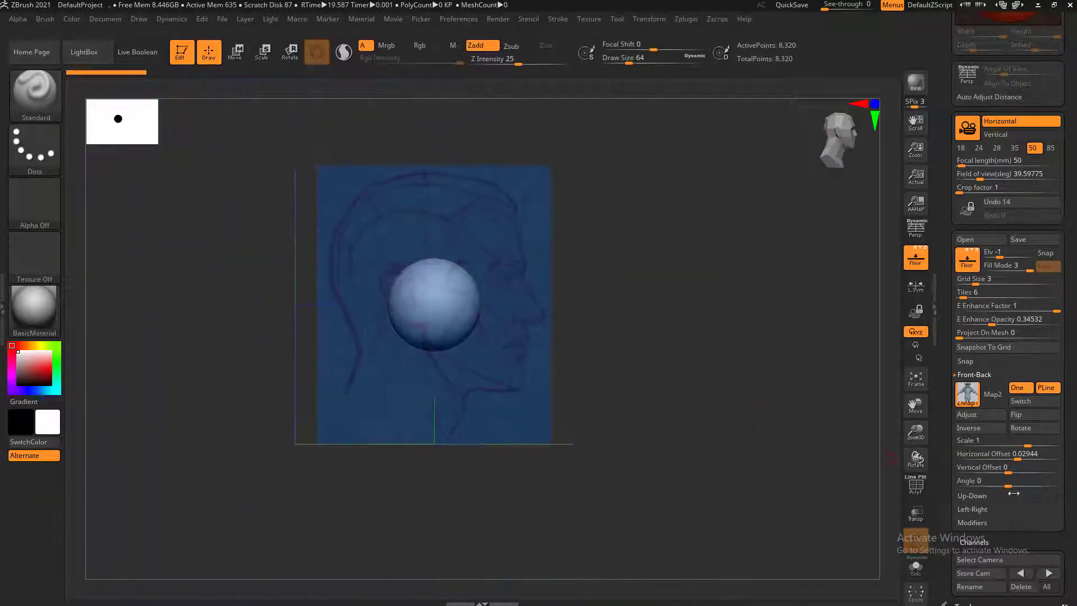
pyautogui.click(975, 508)
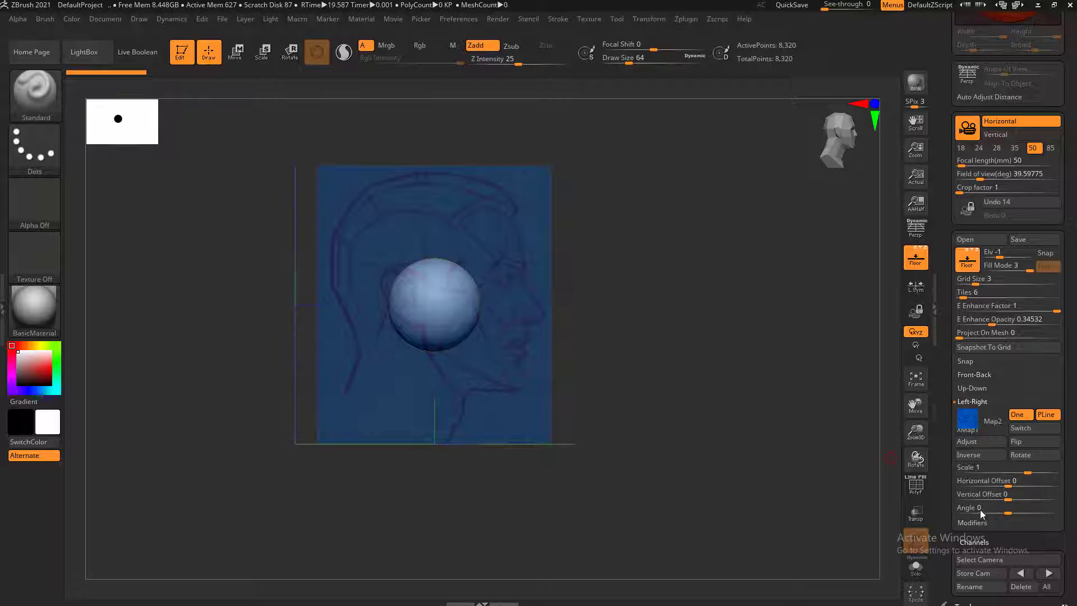
pyautogui.click(970, 427)
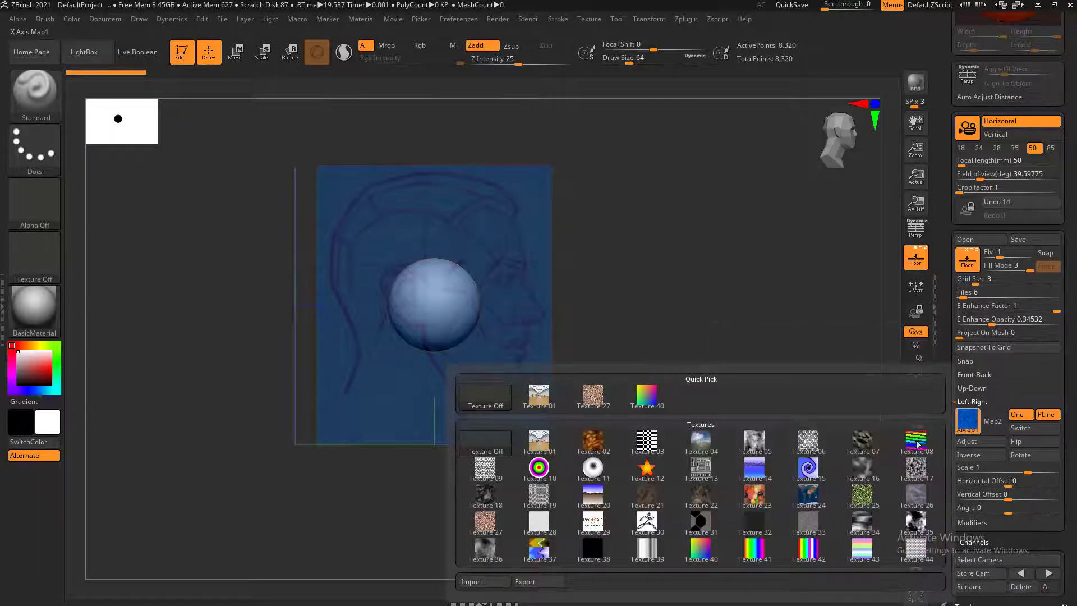
pyautogui.click(967, 421)
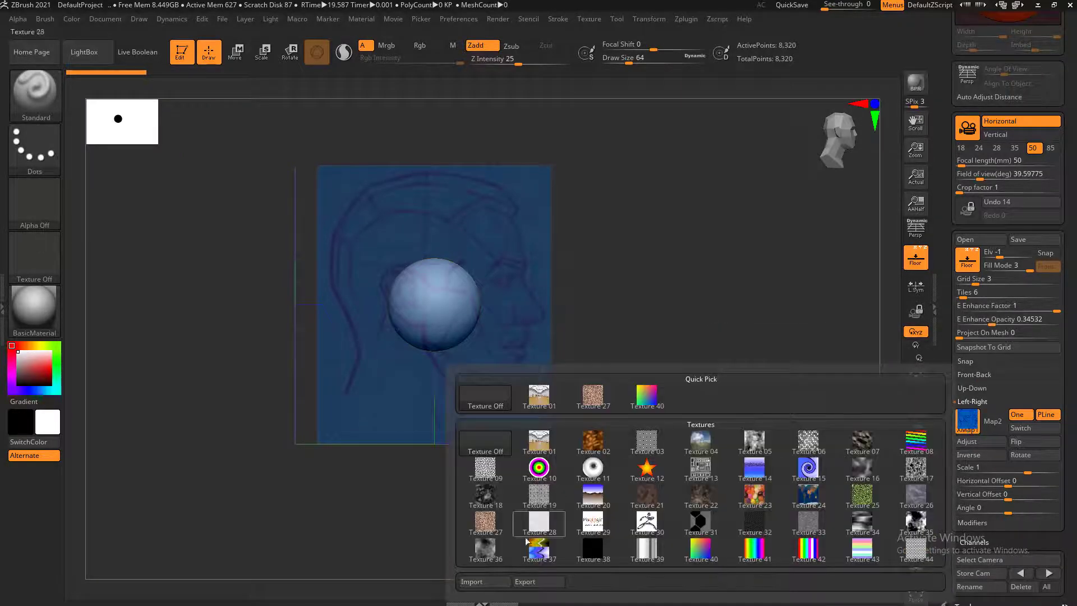
pyautogui.click(489, 582)
pyautogui.click(332, 120)
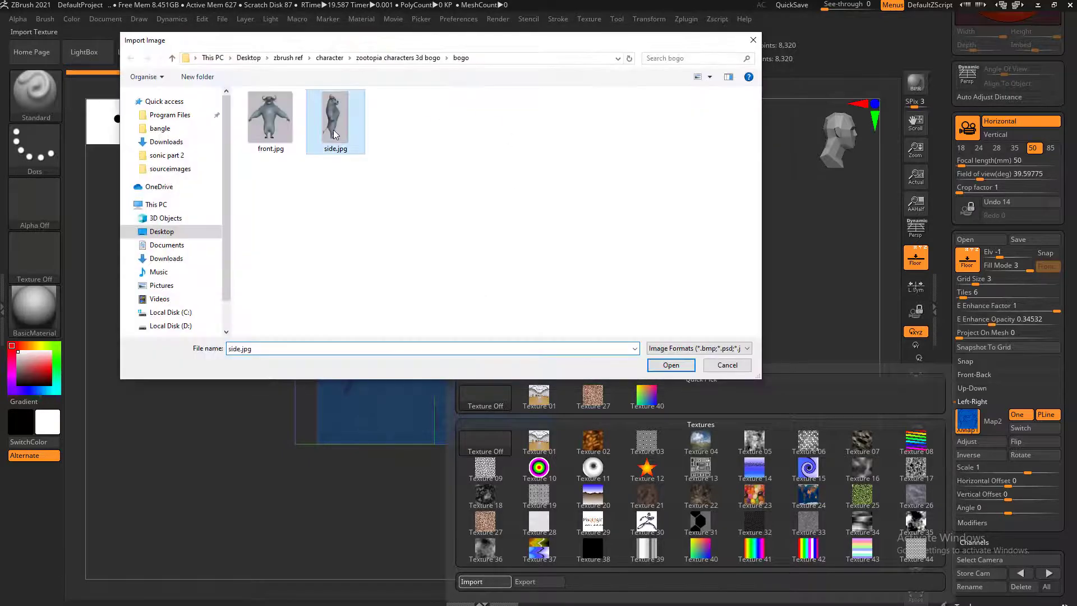
pyautogui.doubleClick(332, 120)
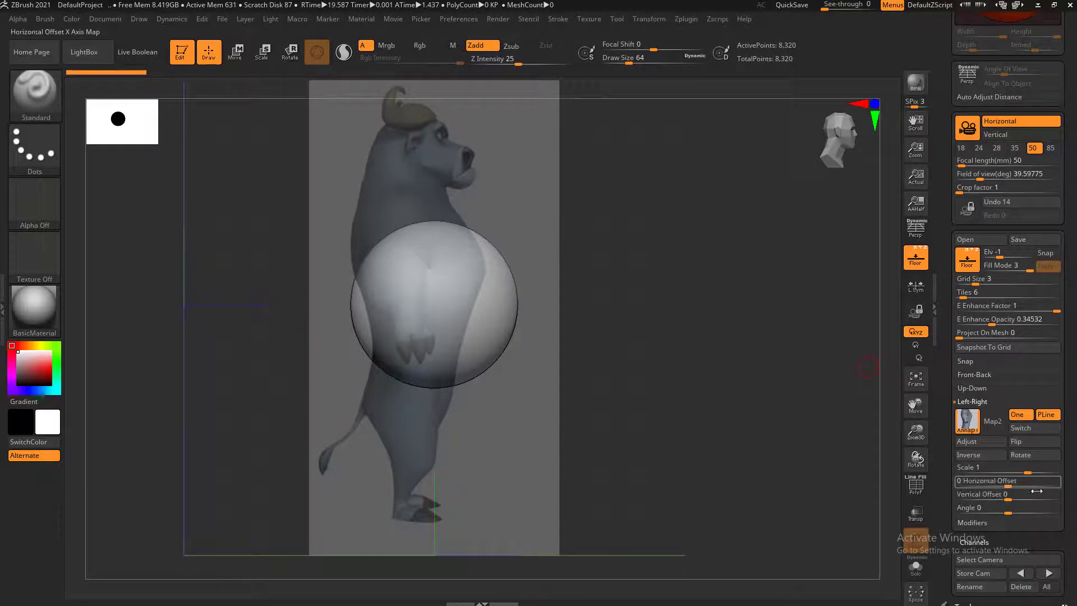
pyautogui.moveTo(1036, 485); pyautogui.dragTo(1022, 486)
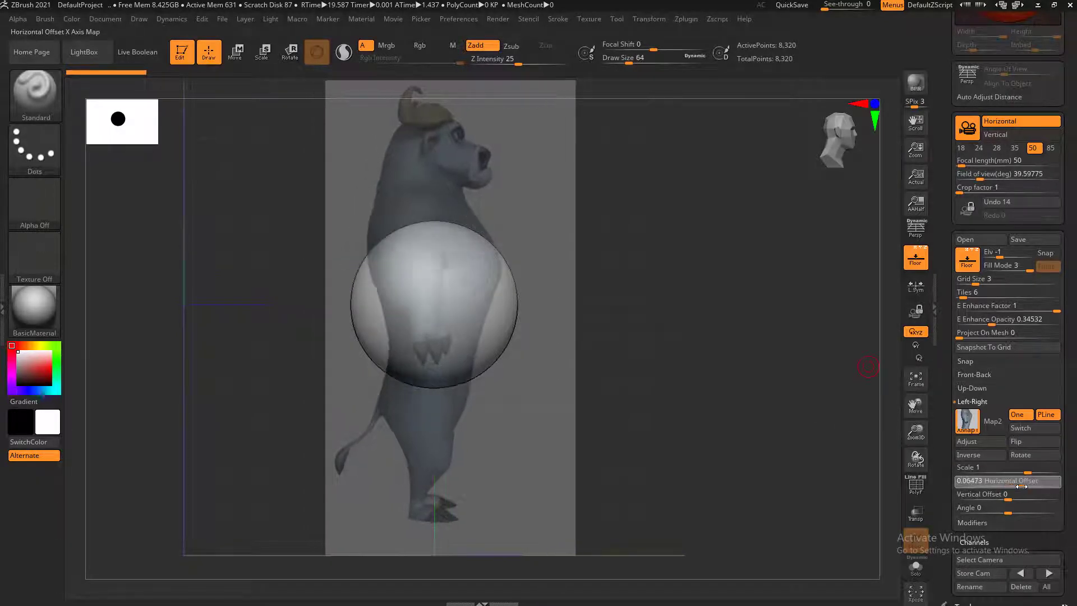
# Examine how the front reference image lines up with the sphere, from the whole body to the torso up close
pyautogui.moveTo(817, 421)
pyautogui.keyDown('shift'); pyautogui.mouseDown()
pyautogui.moveTo(735, 378)
pyautogui.moveTo(699, 375)
pyautogui.moveTo(340, 411)
pyautogui.mouseUp(); pyautogui.keyUp('shift')
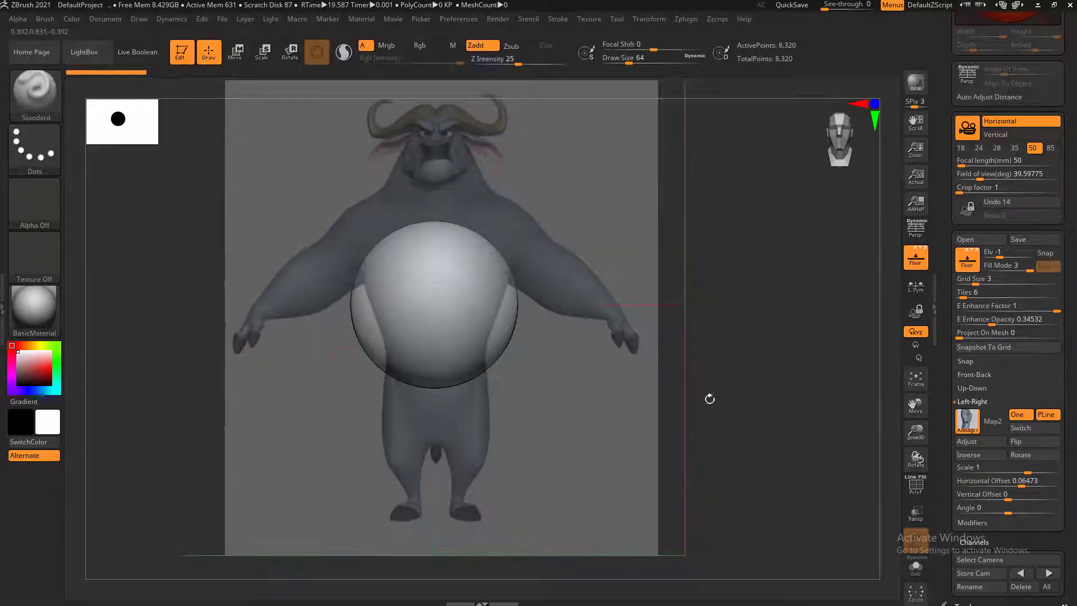
pyautogui.moveTo(709, 398)
pyautogui.mouseDown()
pyautogui.moveTo(722, 363)
pyautogui.moveTo(785, 353)
pyautogui.moveTo(836, 401)
pyautogui.moveTo(817, 334)
pyautogui.moveTo(727, 345)
pyautogui.moveTo(779, 362)
pyautogui.mouseUp()
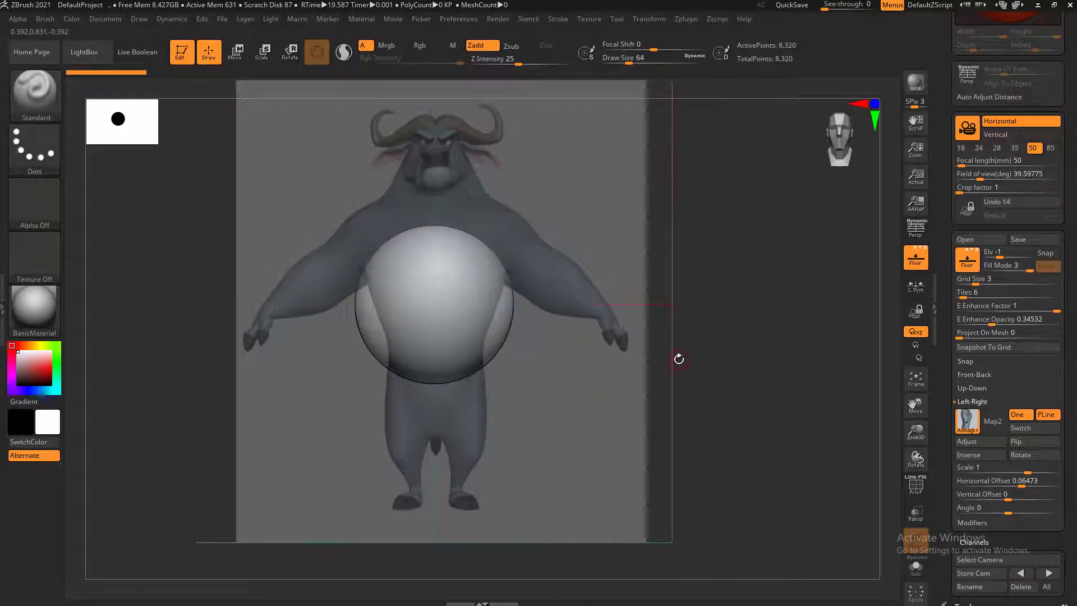
pyautogui.moveTo(702, 329); pyautogui.dragTo(736, 367)
pyautogui.moveTo(736, 367)
pyautogui.mouseDown()
pyautogui.moveTo(680, 370)
pyautogui.moveTo(750, 368)
pyautogui.mouseUp()
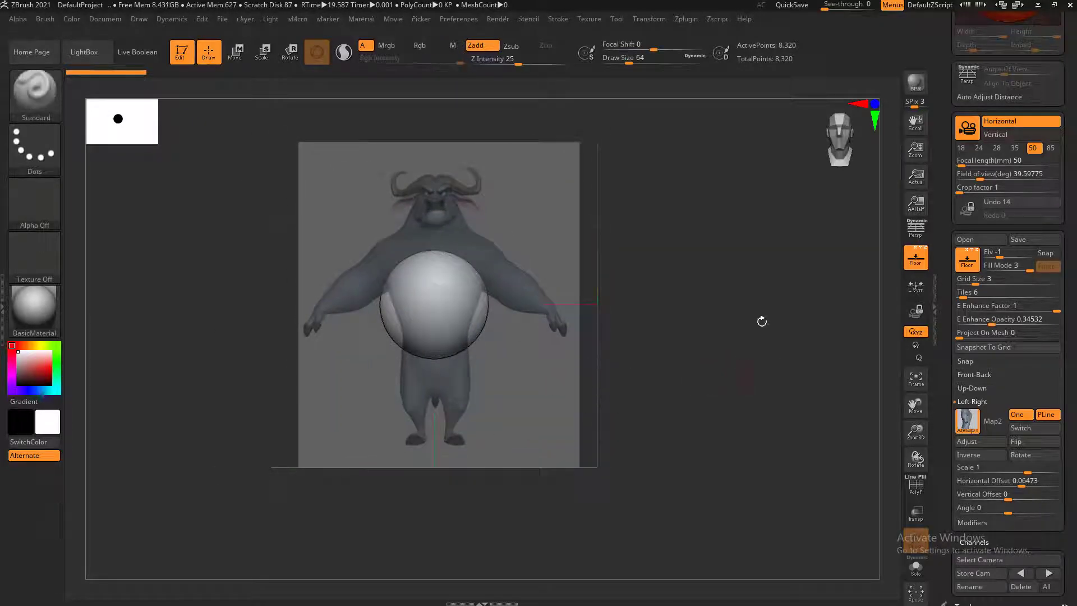
pyautogui.keyDown('alt'); pyautogui.moveTo(762, 303); pyautogui.dragTo(789, 384); pyautogui.keyUp('alt')
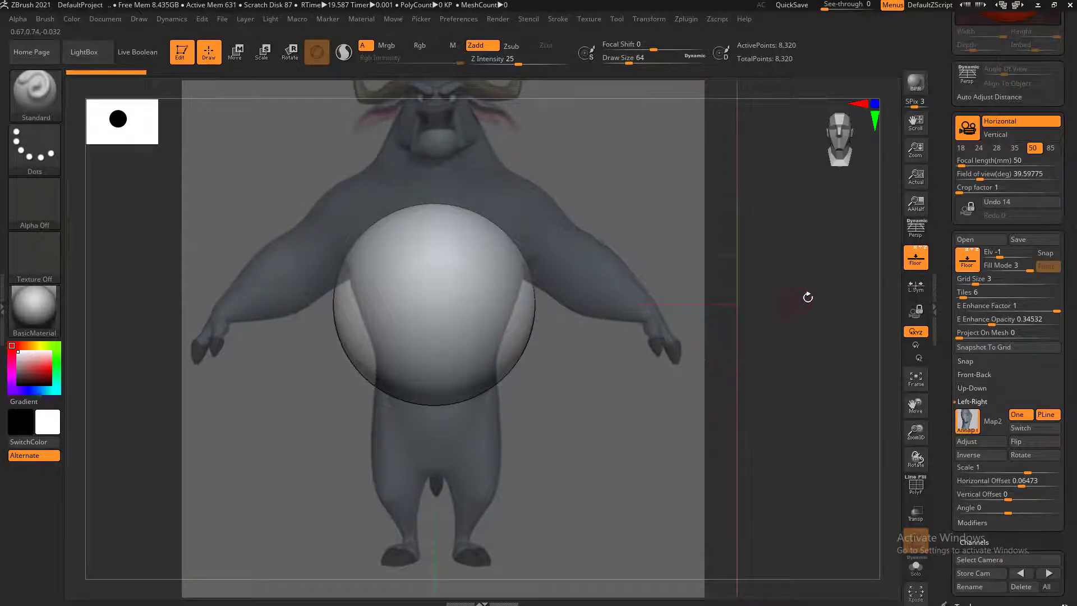
pyautogui.moveTo(806, 298); pyautogui.dragTo(711, 326)
pyautogui.moveTo(690, 249); pyautogui.dragTo(475, 276)
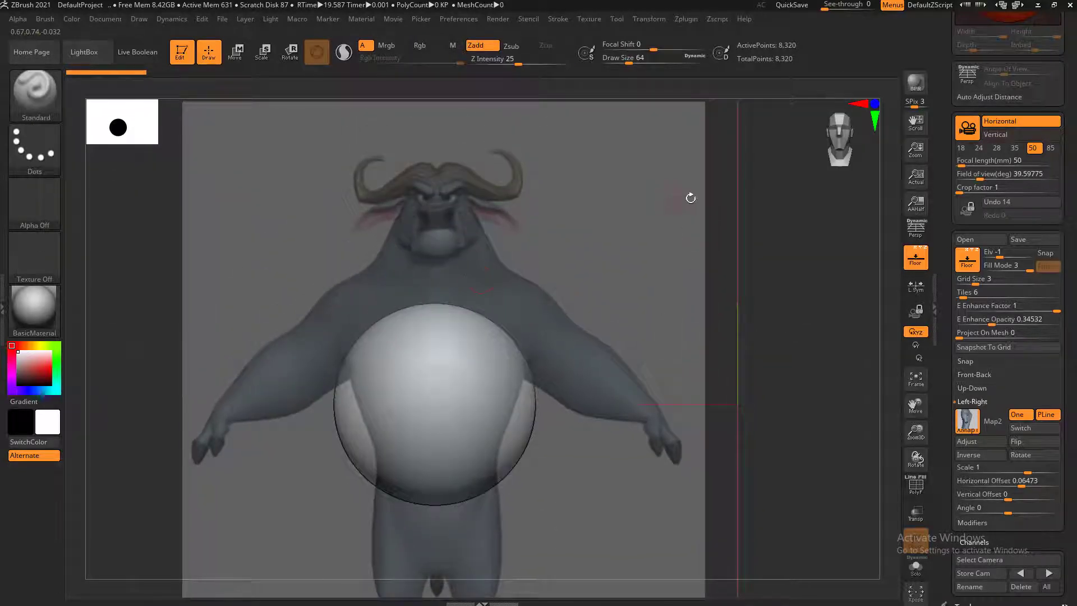
pyautogui.keyDown('alt'); pyautogui.moveTo(691, 198); pyautogui.dragTo(713, 247); pyautogui.keyUp('alt')
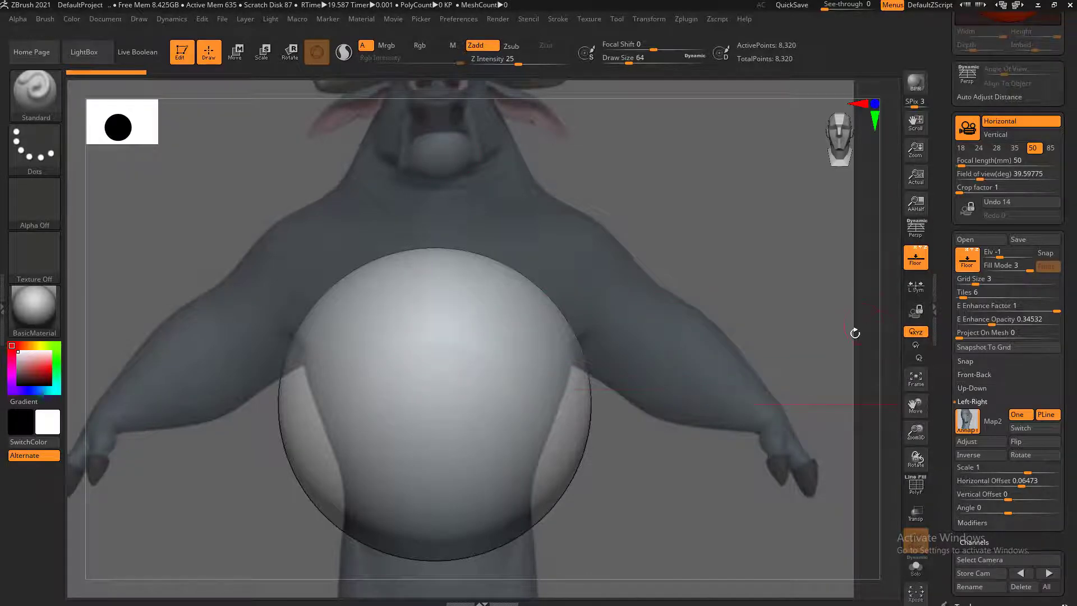
pyautogui.keyDown('alt'); pyautogui.moveTo(874, 331); pyautogui.dragTo(759, 356); pyautogui.keyUp('alt')
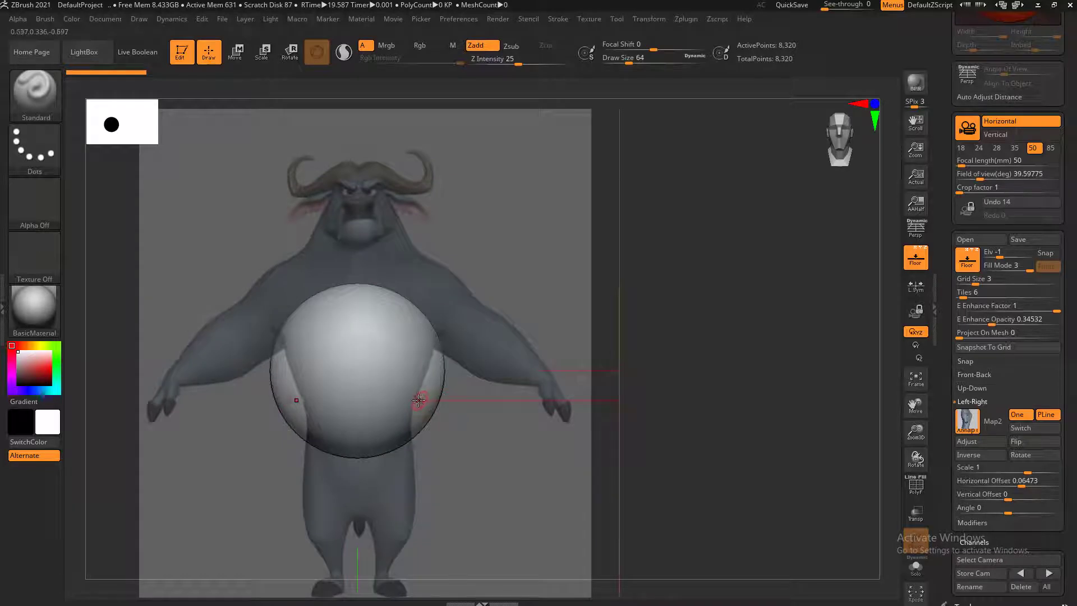
# Set the Front-Back reference image's horizontal offset to 0.01852 to refine its centering on the sphere
pyautogui.click(985, 318)
pyautogui.click(979, 374)
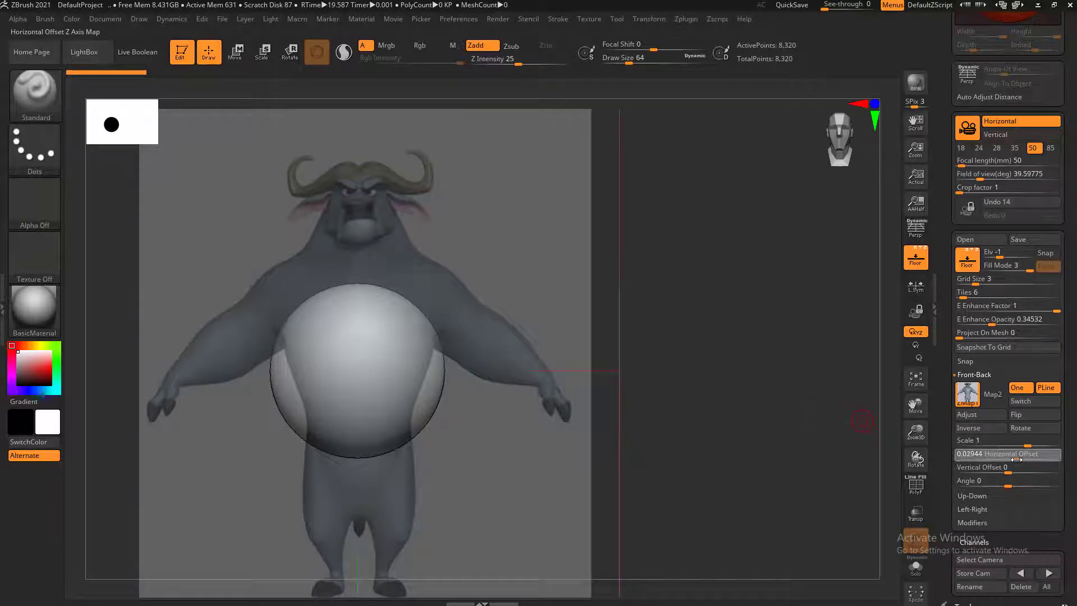
pyautogui.moveTo(1016, 459); pyautogui.dragTo(1014, 458)
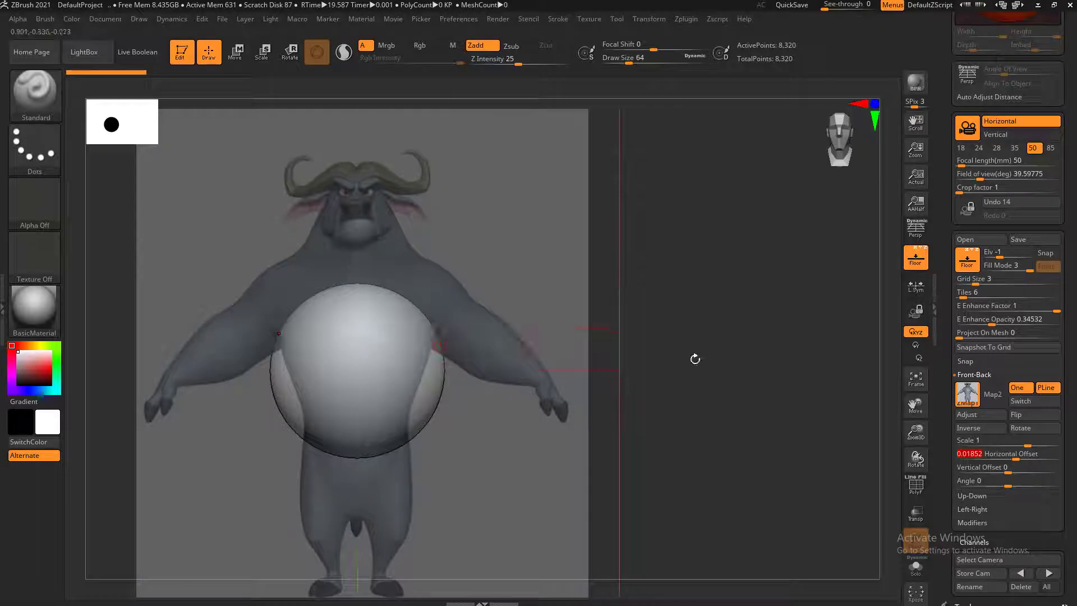
# Convert the sphere into an editable PolyMesh3D
pyautogui.moveTo(719, 367); pyautogui.dragTo(645, 476)
pyautogui.moveTo(949, 126); pyautogui.dragTo(938, 33)
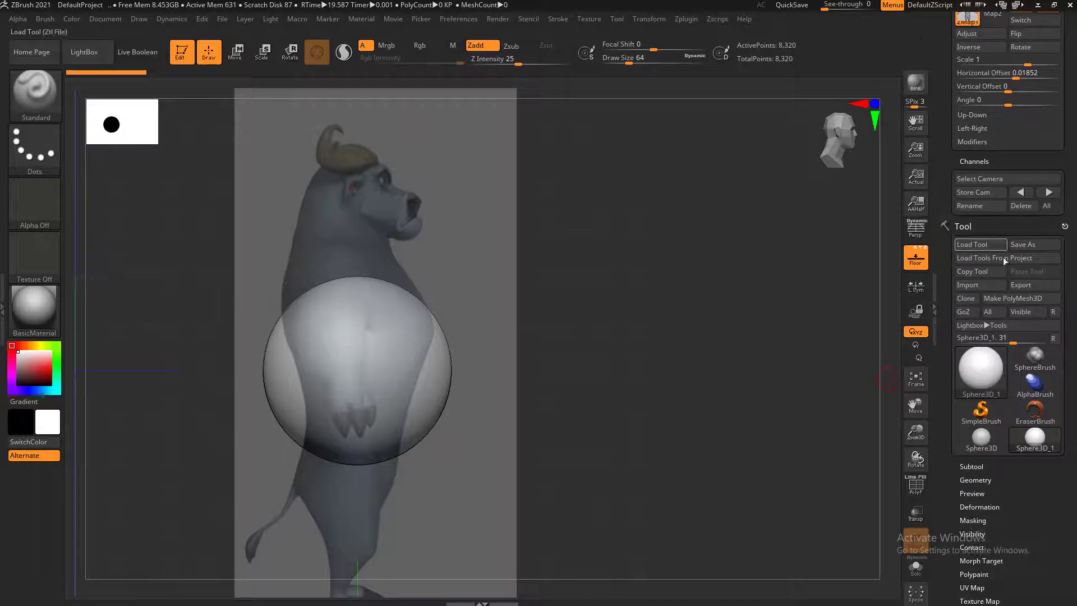
pyautogui.click(1008, 299)
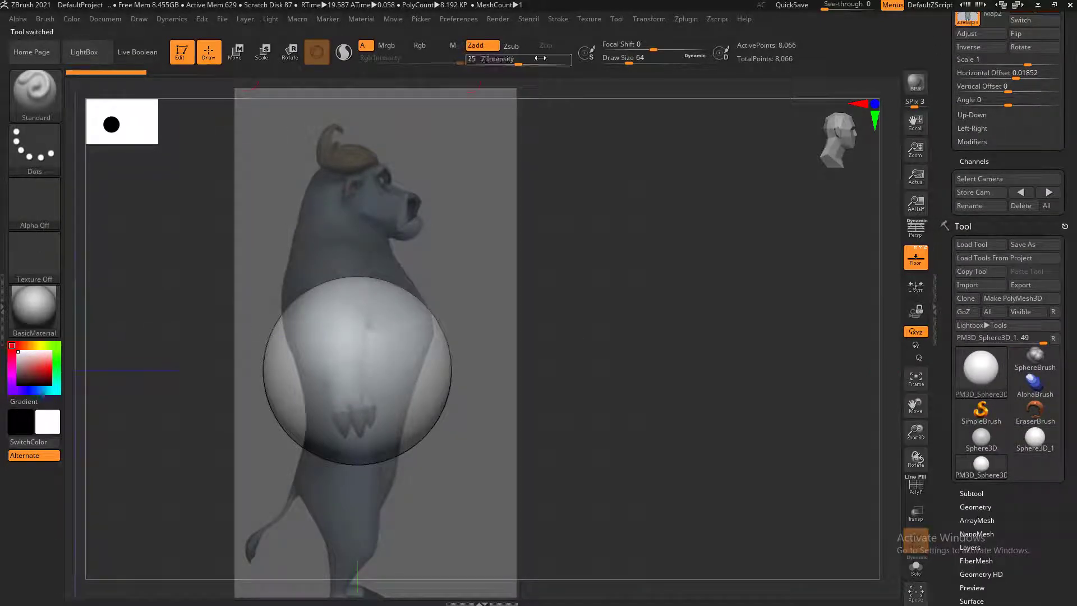
# Save the project as bogo in the bogo reference folder
pyautogui.click(224, 19)
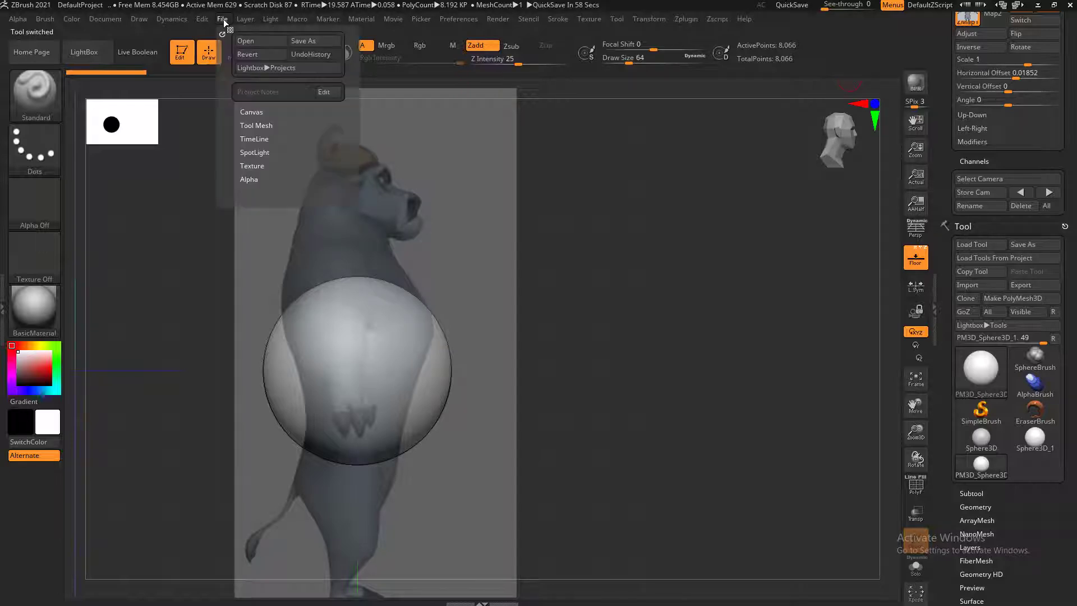
pyautogui.click(320, 40)
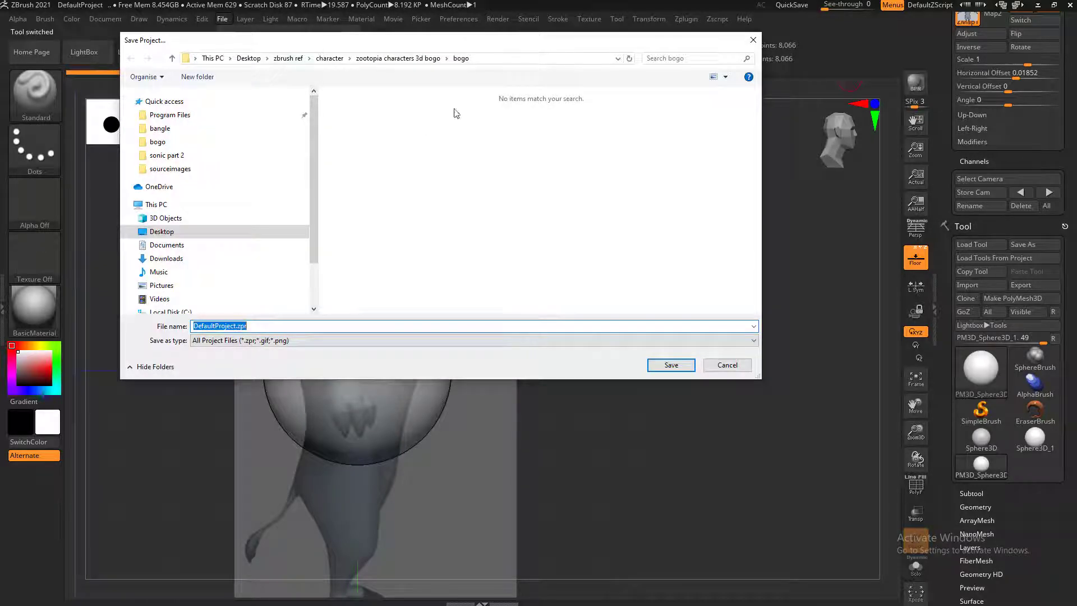
pyautogui.write('bogo')
pyautogui.press('Return')
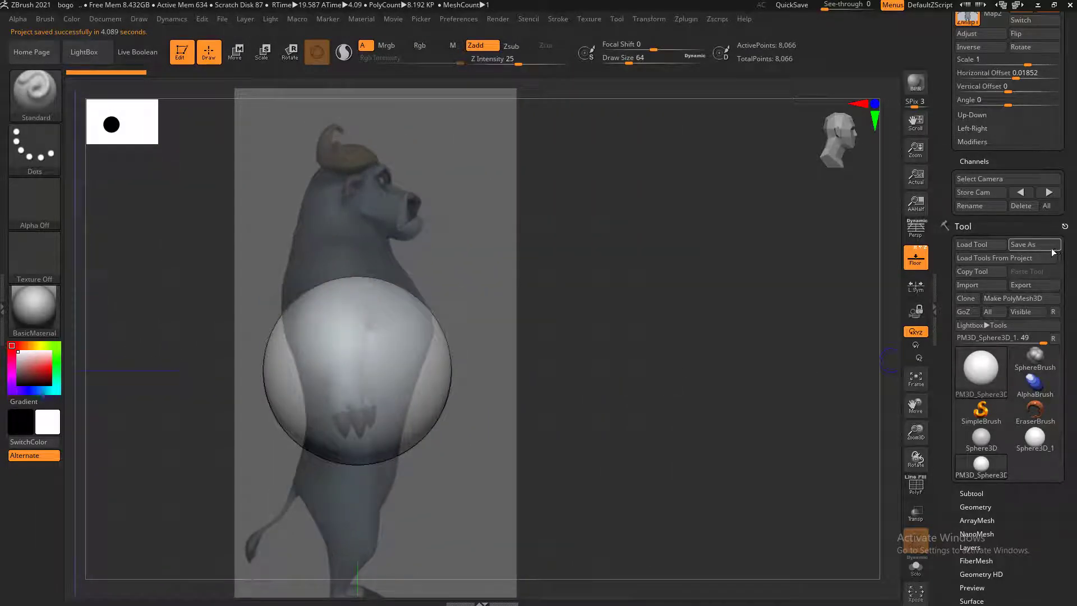
# Save the sphere tool as bogo in the bogo folder alongside the project
pyautogui.click(1046, 250)
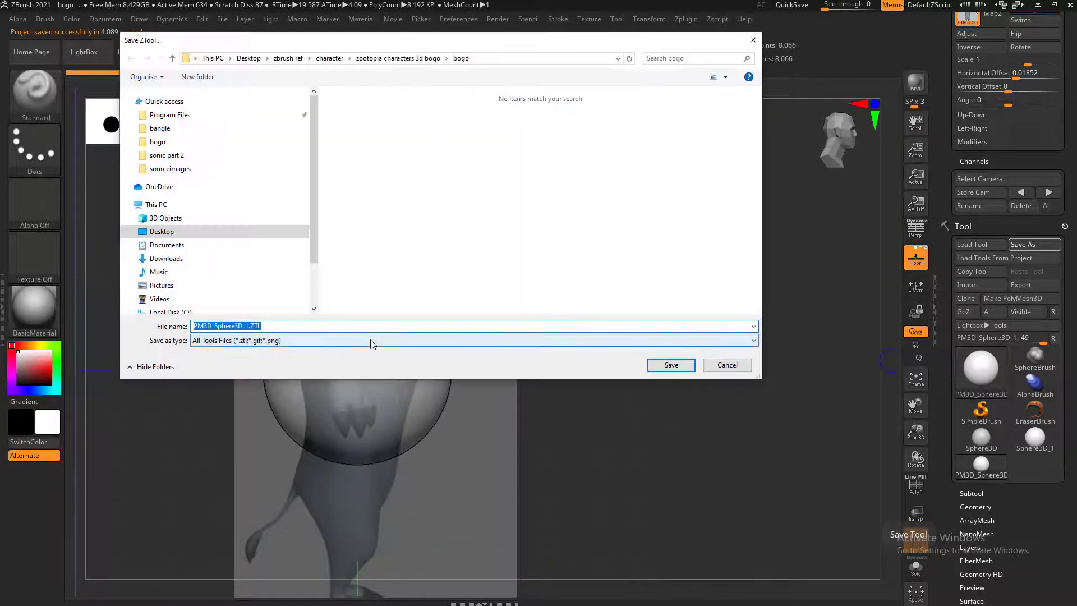
pyautogui.write('bogo')
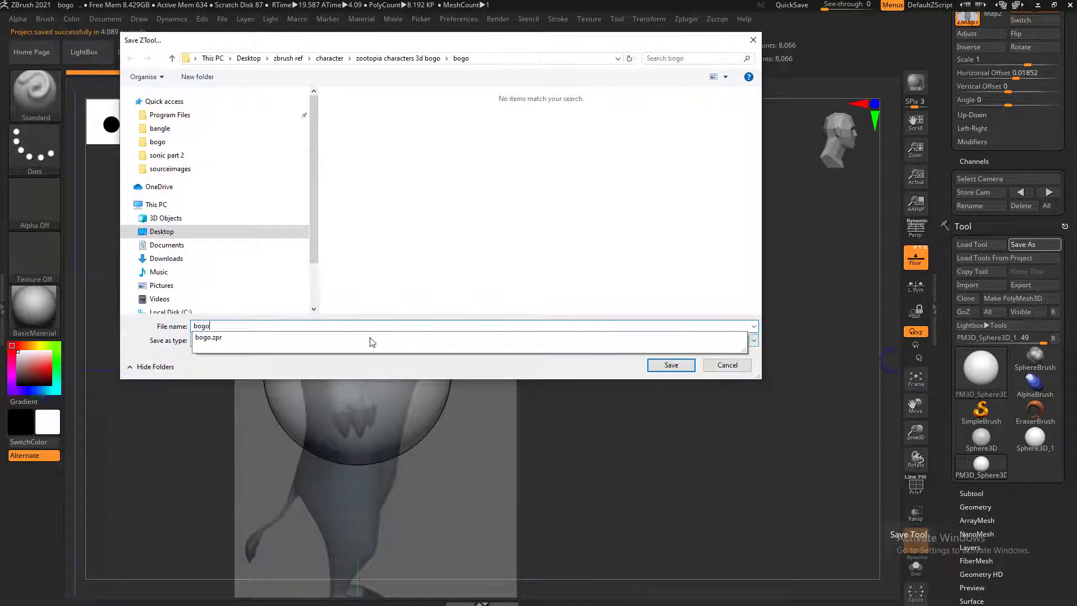
pyautogui.click(465, 276)
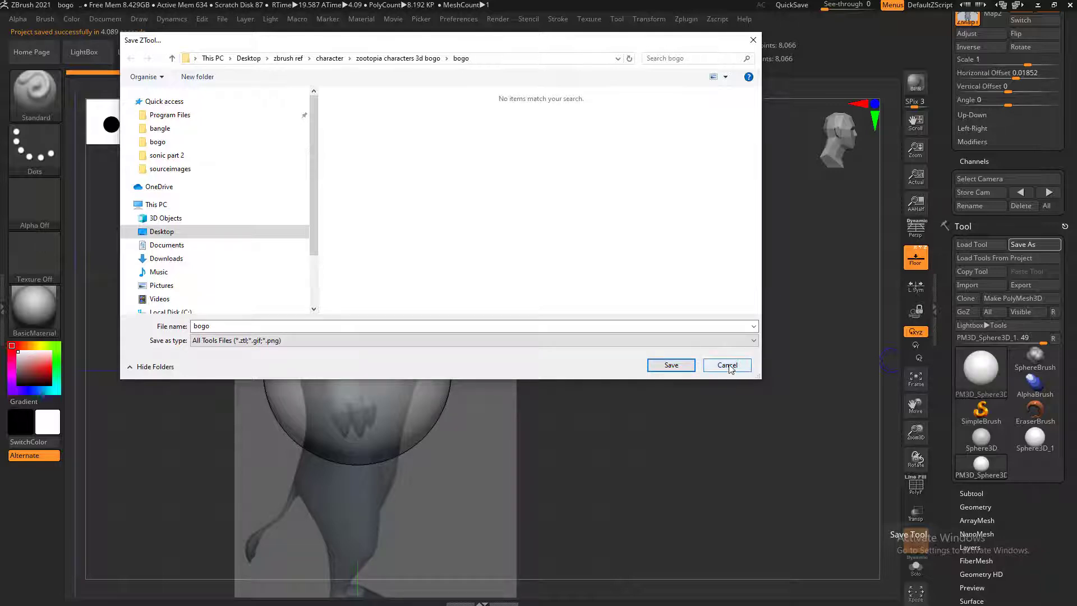
pyautogui.click(672, 365)
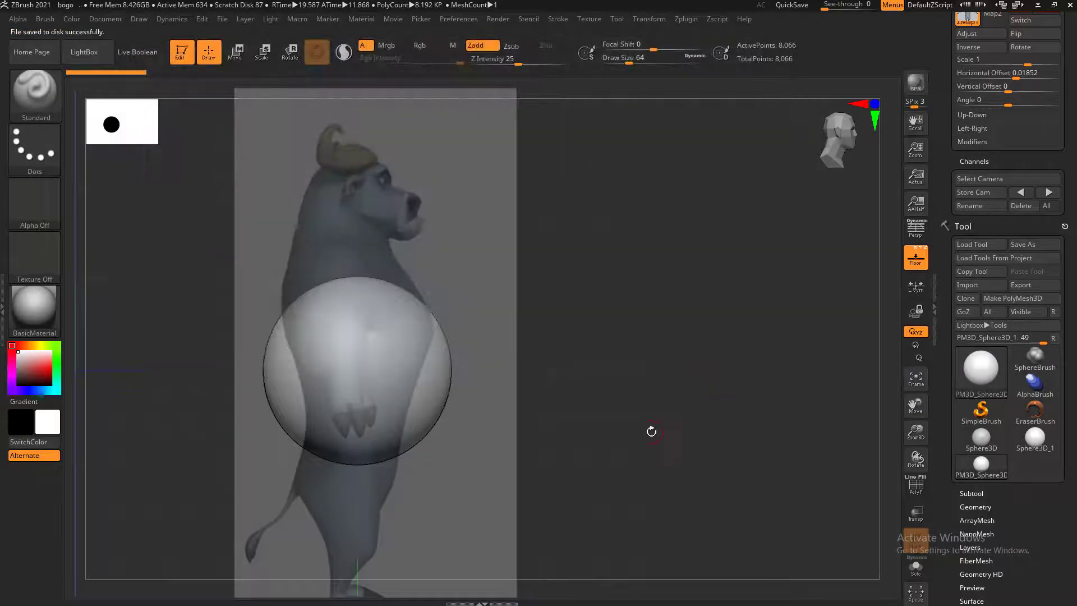
# Expand the subtool list of the bogo tool
pyautogui.moveTo(681, 438); pyautogui.dragTo(620, 442)
pyautogui.moveTo(691, 410)
pyautogui.keyDown('shift'); pyautogui.mouseDown()
pyautogui.moveTo(654, 396)
pyautogui.moveTo(579, 434)
pyautogui.moveTo(733, 430)
pyautogui.mouseUp(); pyautogui.keyUp('shift')
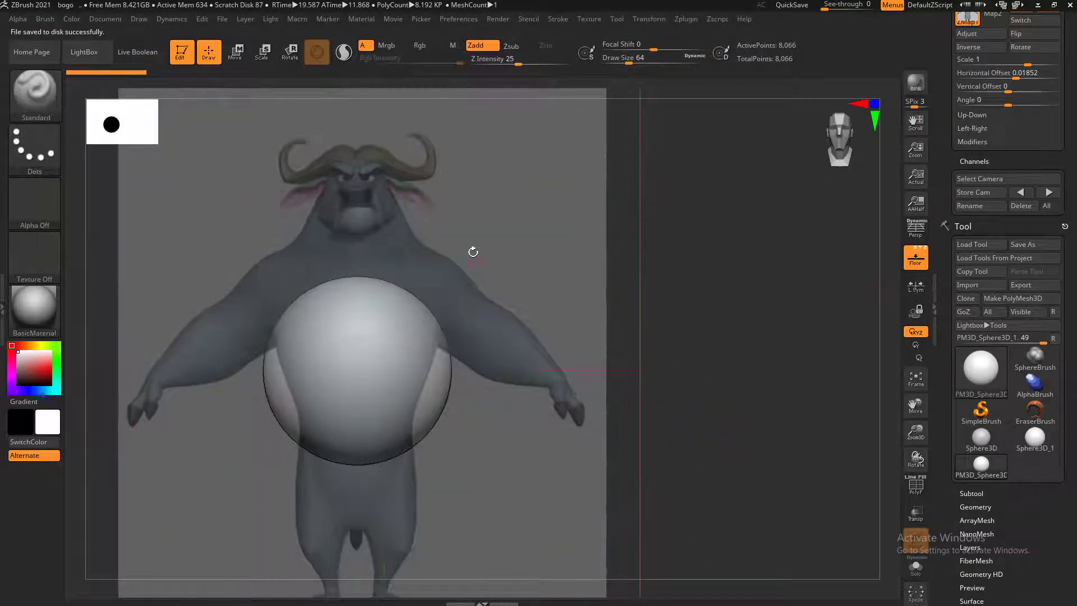
pyautogui.moveTo(947, 264); pyautogui.dragTo(949, 44)
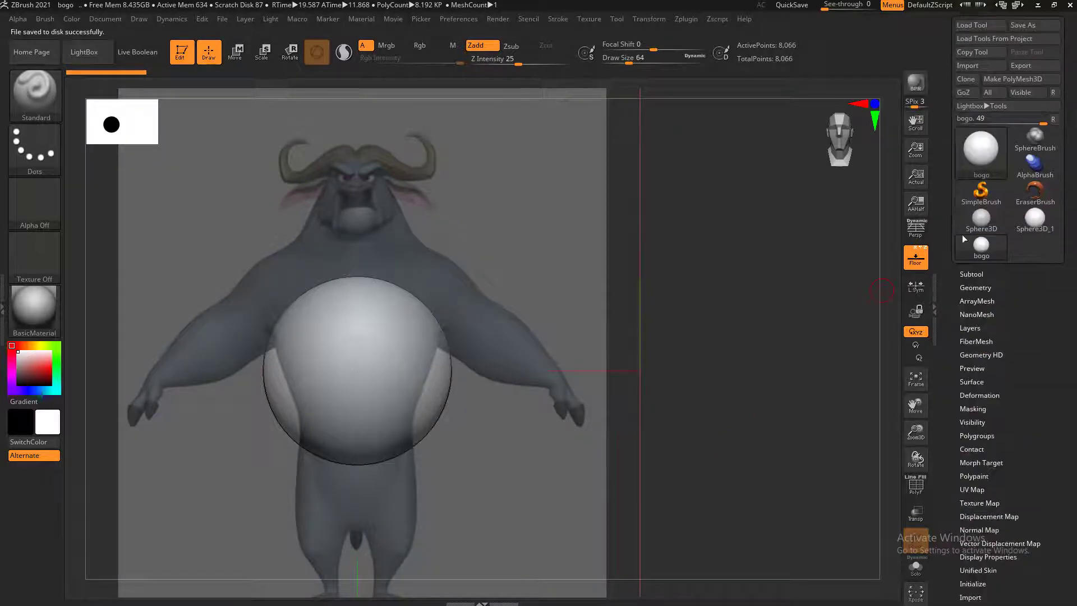
pyautogui.click(977, 274)
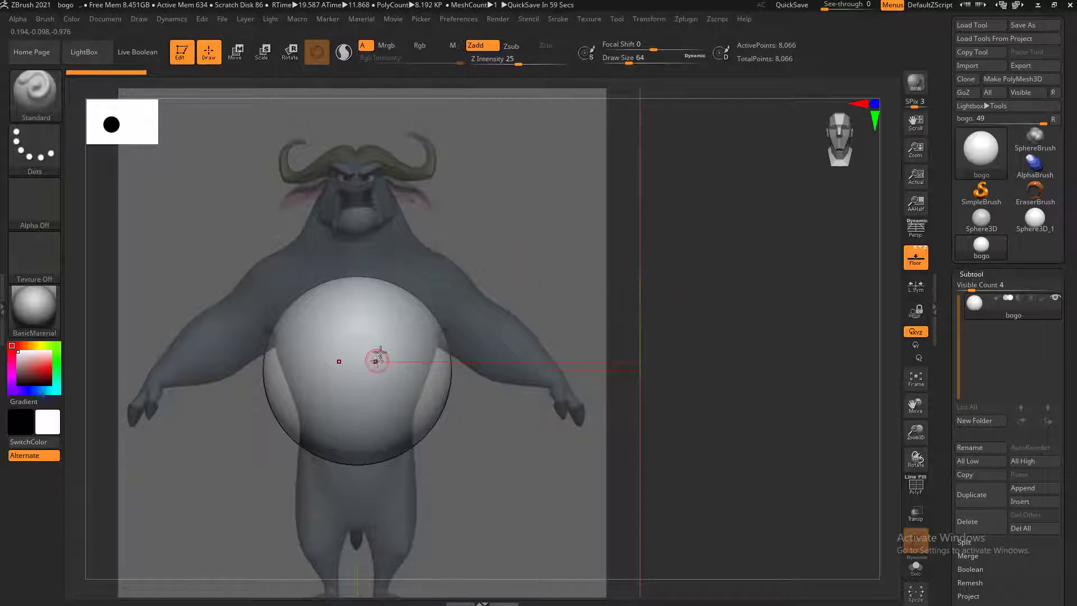
# Switch to the compact_UI_brush_materials interface layout and select the Move brush
pyautogui.keyDown('alt'); pyautogui.moveTo(751, 346); pyautogui.dragTo(756, 345); pyautogui.keyUp('alt')
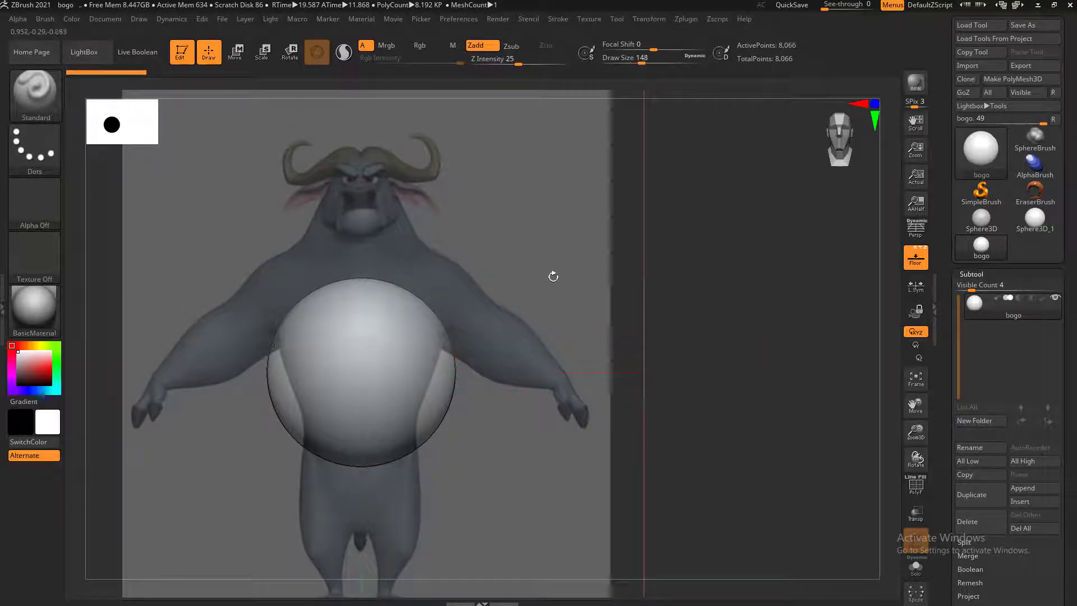
pyautogui.click(1017, 6)
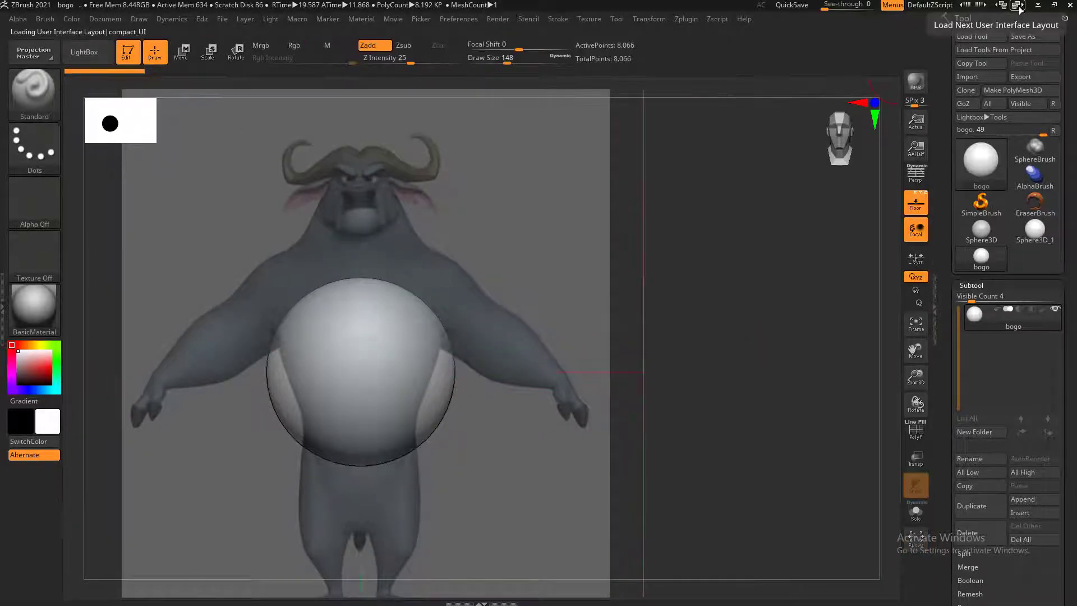
pyautogui.click(1017, 5)
pyautogui.click(253, 582)
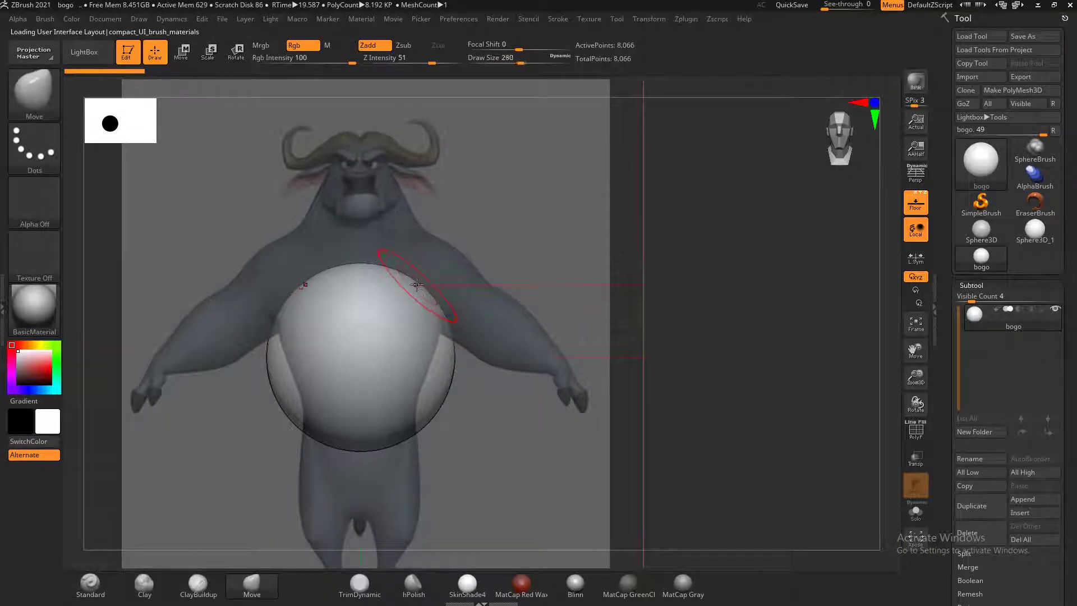
# Reshape the sphere into Bogo's upper torso against the front reference with the Move brush and smooth its lower sides
pyautogui.moveTo(417, 285)
pyautogui.mouseDown()
pyautogui.moveTo(317, 264)
pyautogui.moveTo(429, 235)
pyautogui.moveTo(442, 283)
pyautogui.mouseUp()
pyautogui.moveTo(442, 356); pyautogui.dragTo(449, 346)
pyautogui.moveTo(476, 364); pyautogui.dragTo(458, 365, button='right')
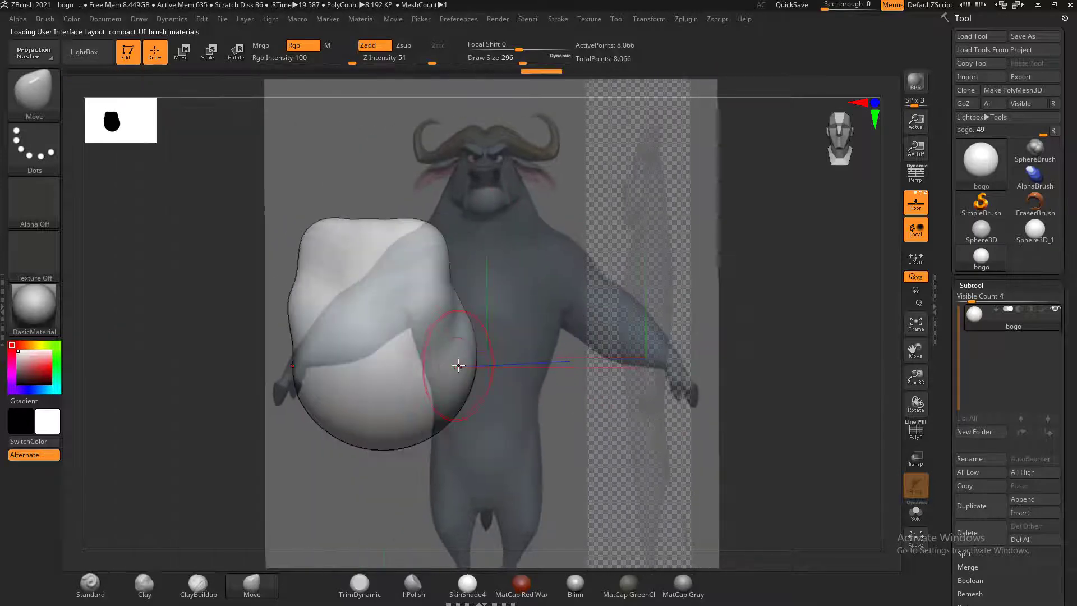
pyautogui.keyDown('shift'); pyautogui.moveTo(695, 341); pyautogui.dragTo(738, 356); pyautogui.keyUp('shift')
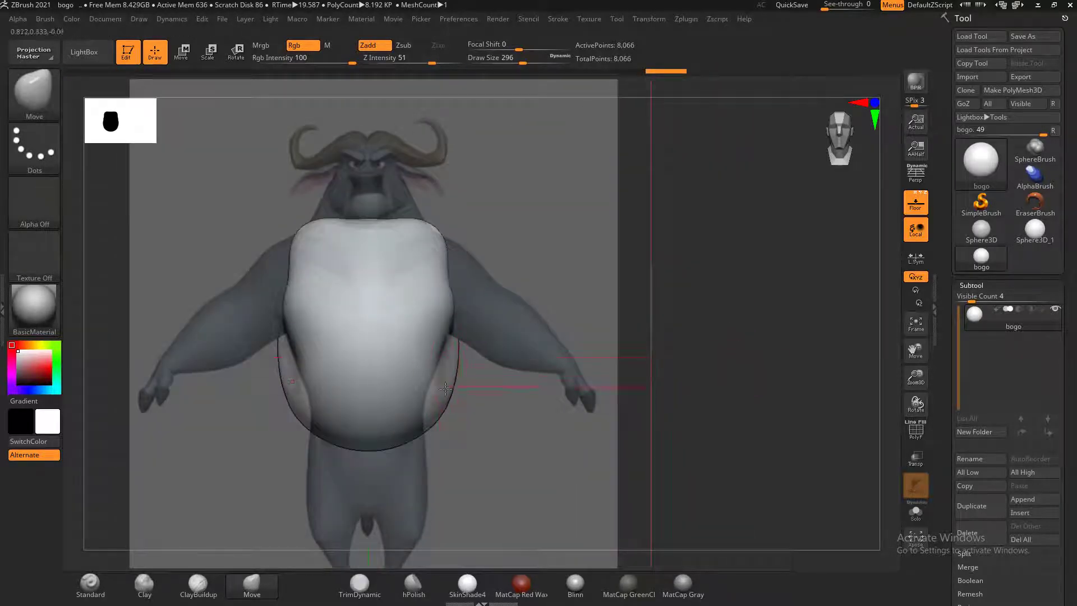
pyautogui.moveTo(450, 384); pyautogui.dragTo(448, 392, button='right')
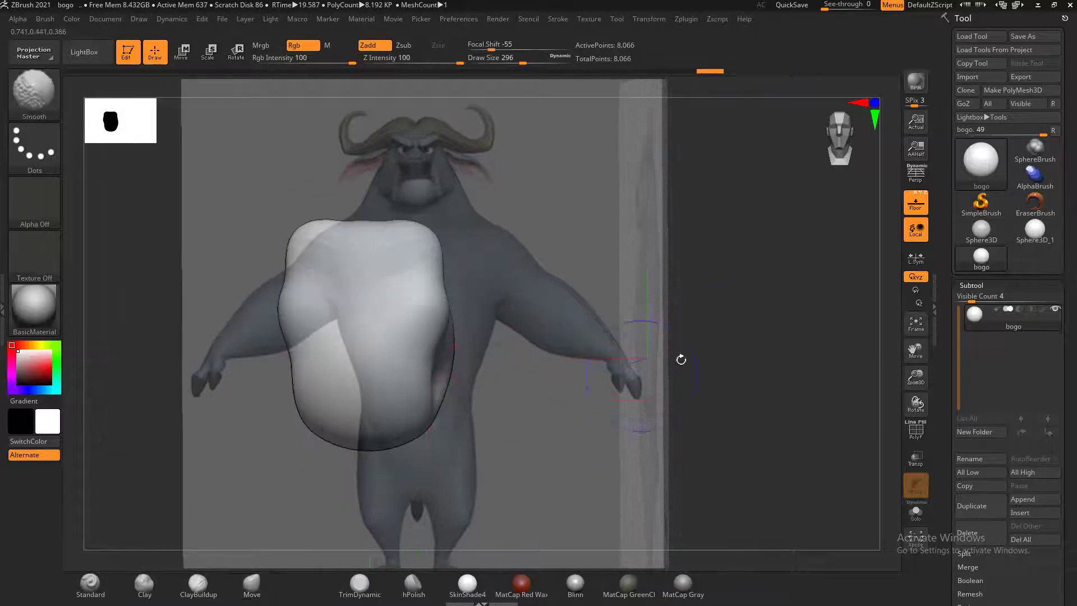
pyautogui.keyDown('shift'); pyautogui.moveTo(680, 358); pyautogui.dragTo(702, 364); pyautogui.keyUp('shift')
pyautogui.keyDown('shift'); pyautogui.moveTo(435, 428); pyautogui.dragTo(448, 361); pyautogui.keyUp('shift')
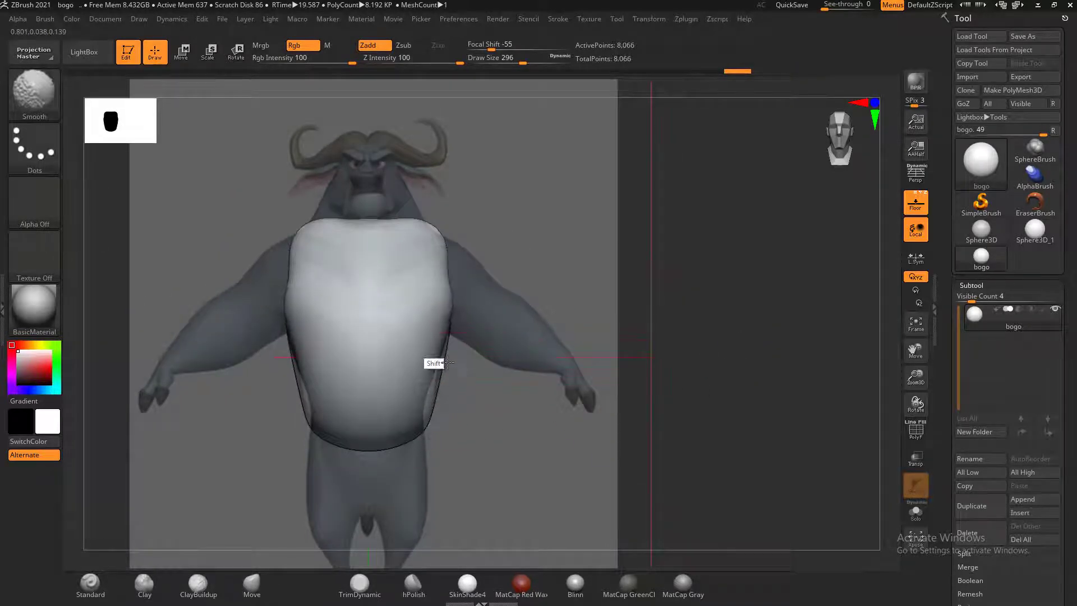
# Pull the bottom centre of the torso down to the crotch in the front view with the Move brush
pyautogui.press('b')
pyautogui.press('m')
pyautogui.press('v')
pyautogui.moveTo(365, 456); pyautogui.dragTo(369, 506)
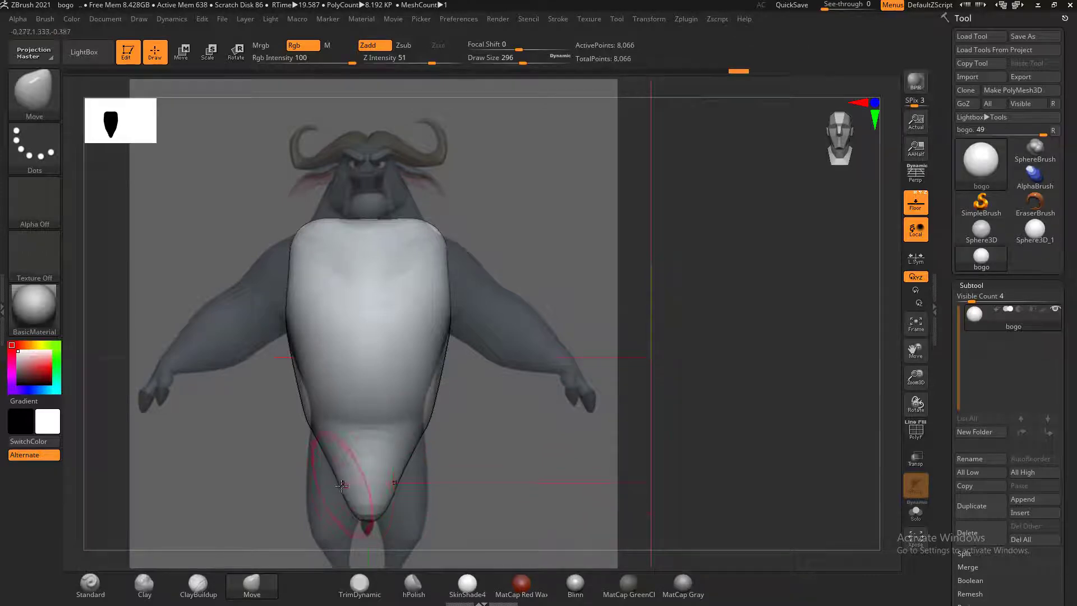
# In the side view, pull the belly inward and pull the upper back up and outward to the reference outline
pyautogui.moveTo(638, 359); pyautogui.dragTo(706, 359)
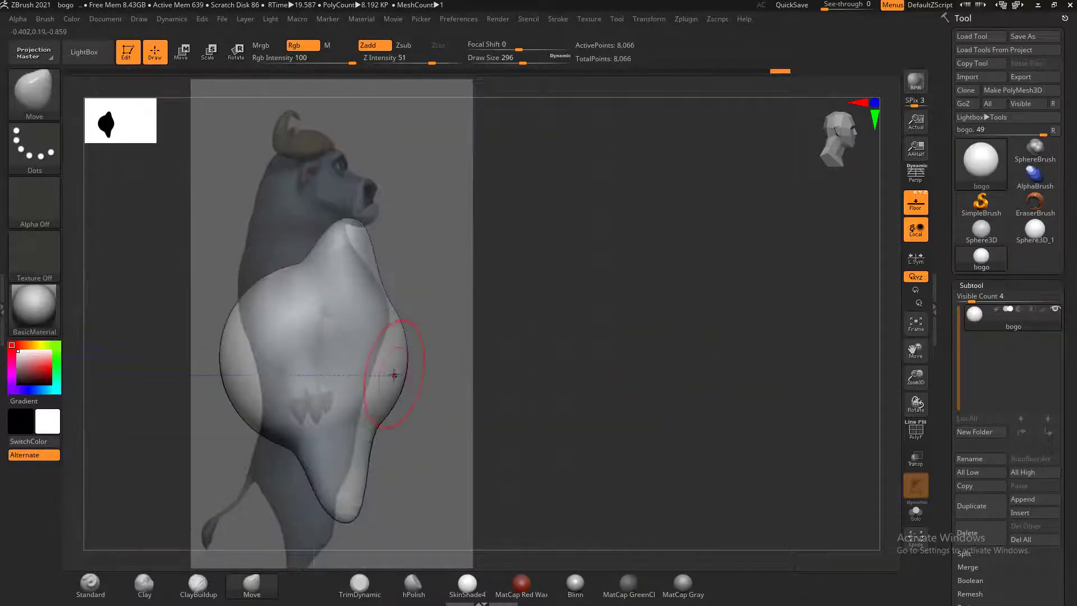
pyautogui.moveTo(396, 371)
pyautogui.mouseDown()
pyautogui.moveTo(380, 361)
pyautogui.moveTo(374, 406)
pyautogui.mouseUp()
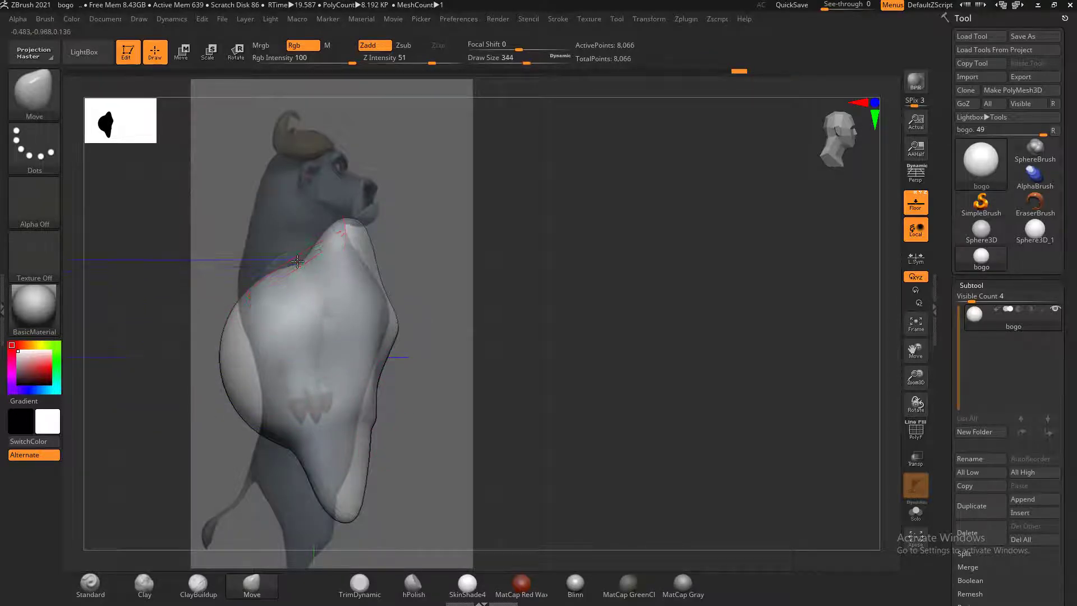
pyautogui.moveTo(297, 261); pyautogui.dragTo(290, 250)
pyautogui.moveTo(505, 306)
pyautogui.mouseDown()
pyautogui.moveTo(597, 302)
pyautogui.moveTo(493, 314)
pyautogui.mouseUp()
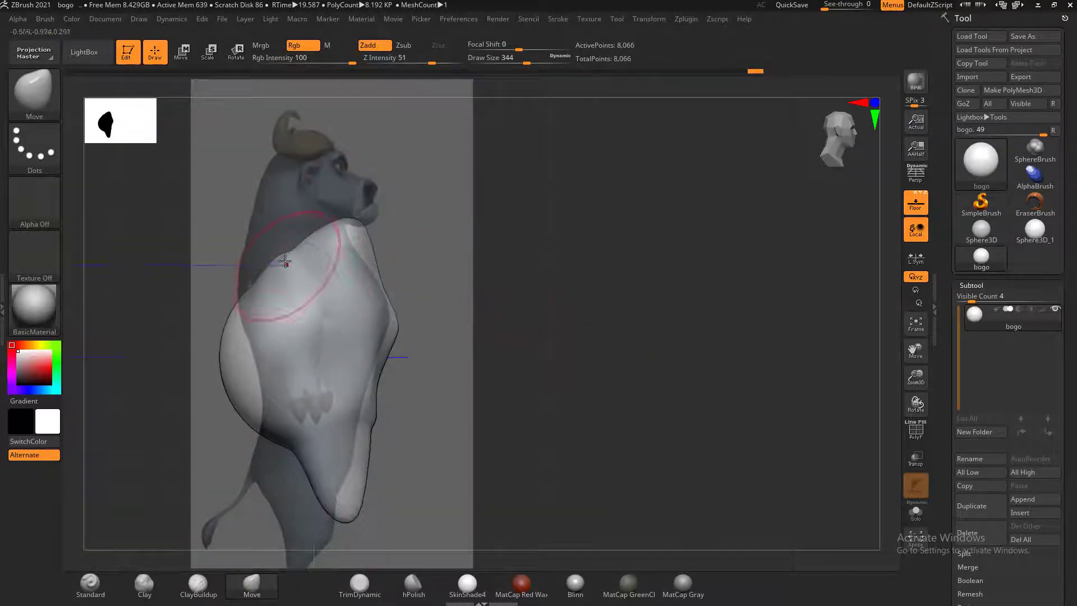
pyautogui.moveTo(285, 260)
pyautogui.mouseDown()
pyautogui.moveTo(274, 235)
pyautogui.moveTo(291, 225)
pyautogui.moveTo(270, 235)
pyautogui.mouseUp()
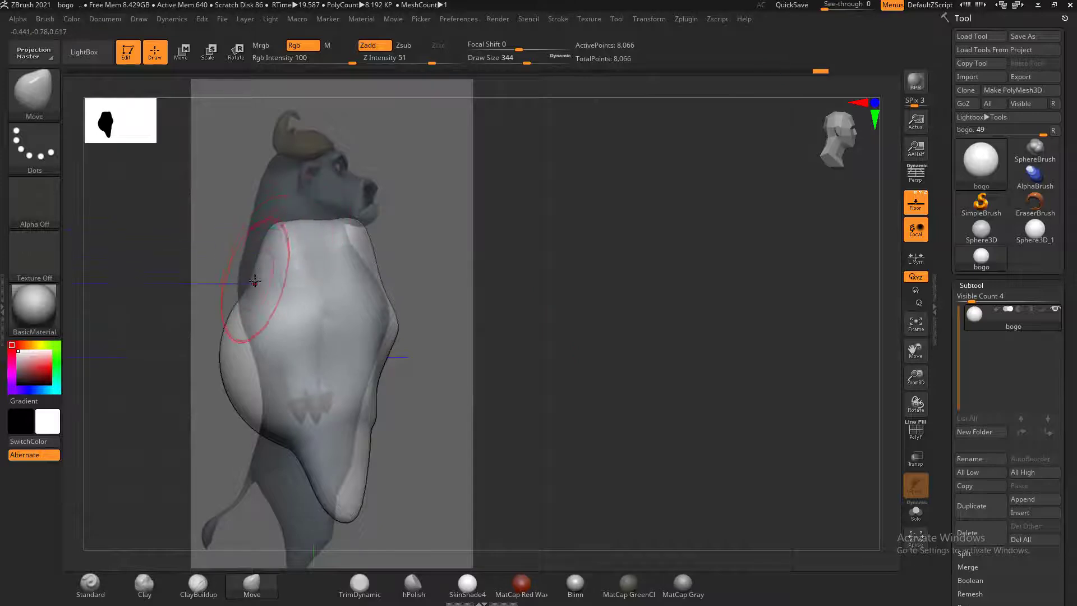
pyautogui.moveTo(254, 279)
pyautogui.mouseDown()
pyautogui.moveTo(239, 274)
pyautogui.moveTo(246, 253)
pyautogui.mouseUp()
# Push the bulging middle and lower back inward to follow the side reference
pyautogui.moveTo(237, 366); pyautogui.dragTo(247, 364)
pyautogui.moveTo(233, 356); pyautogui.dragTo(247, 361)
pyautogui.moveTo(227, 372); pyautogui.dragTo(253, 372)
pyautogui.keyDown('shift'); pyautogui.moveTo(567, 318); pyautogui.dragTo(584, 319); pyautogui.keyUp('shift')
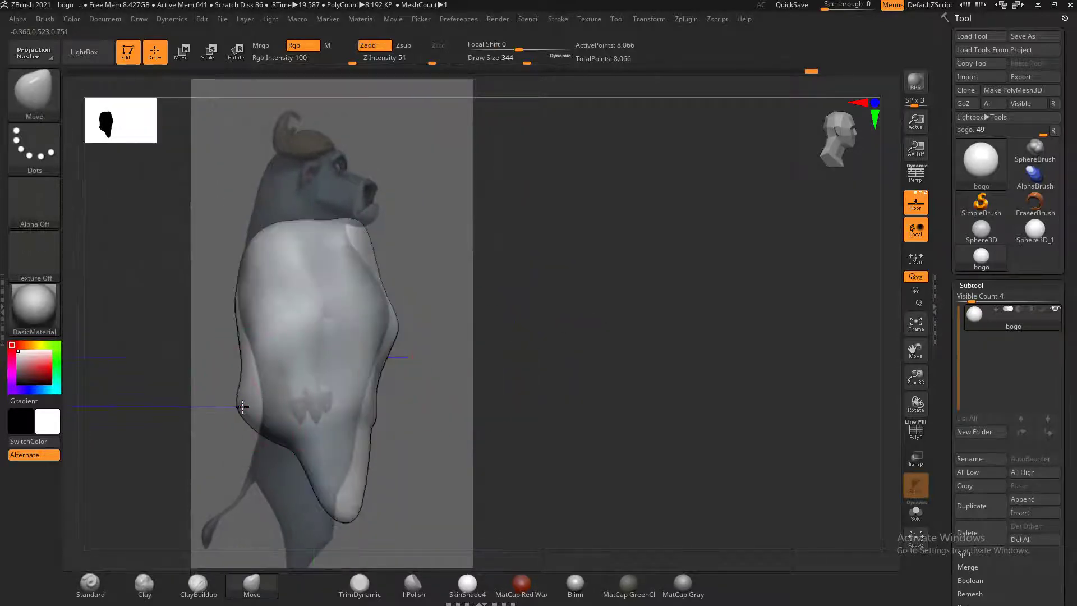
pyautogui.moveTo(243, 406); pyautogui.dragTo(258, 415)
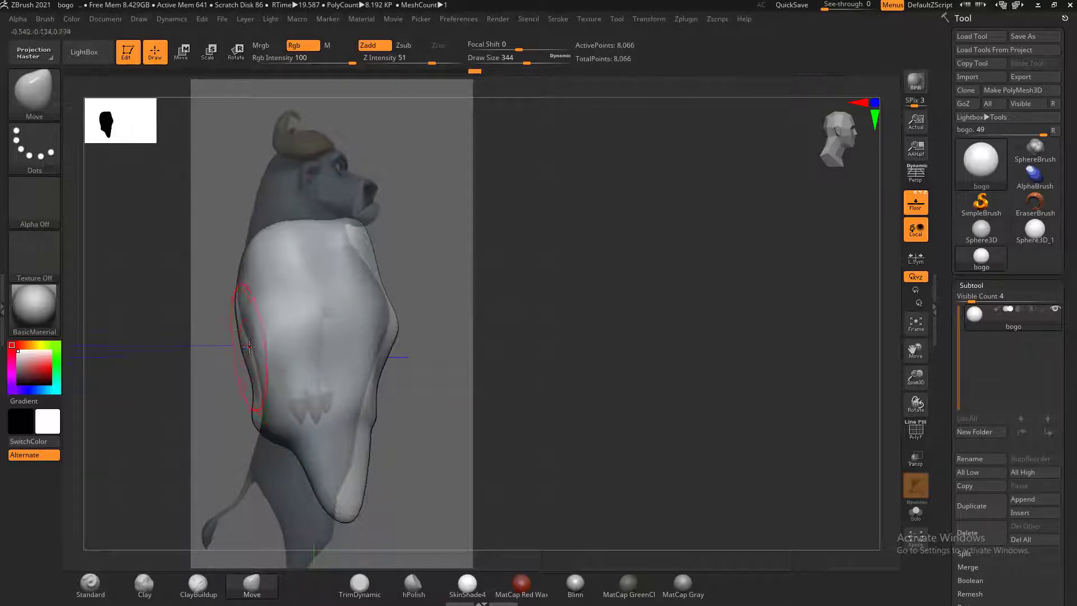
pyautogui.moveTo(242, 343)
pyautogui.keyDown('shift'); pyautogui.mouseDown()
pyautogui.moveTo(260, 392)
pyautogui.moveTo(249, 347)
pyautogui.mouseUp(); pyautogui.keyUp('shift')
pyautogui.moveTo(255, 414); pyautogui.dragTo(260, 426)
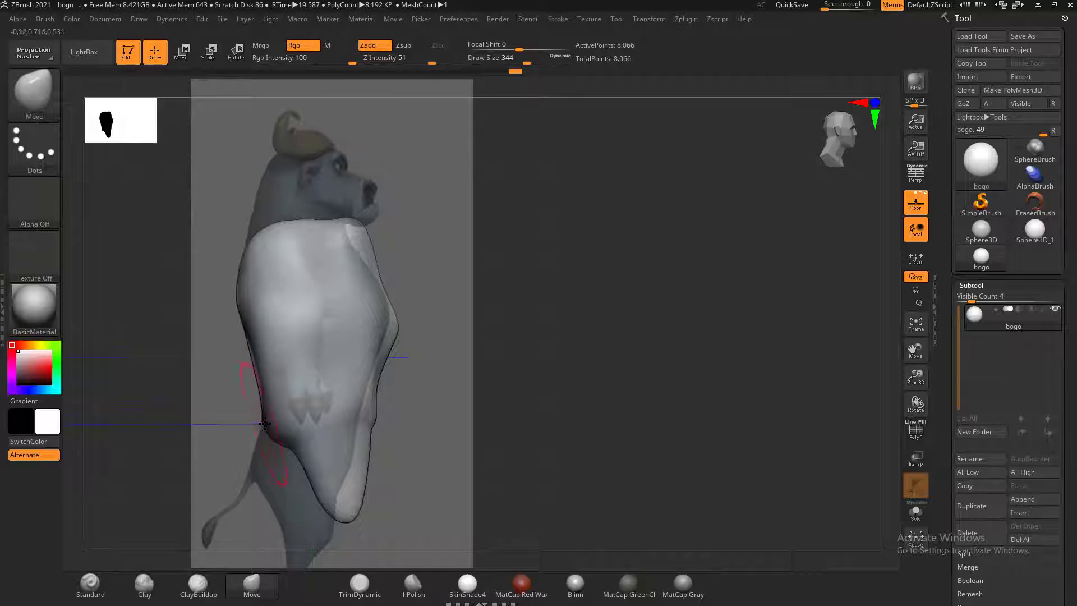
# Pull the lower back down toward the hips and smooth the ridge at the torso's base from behind
pyautogui.moveTo(293, 455); pyautogui.dragTo(297, 451, button='right')
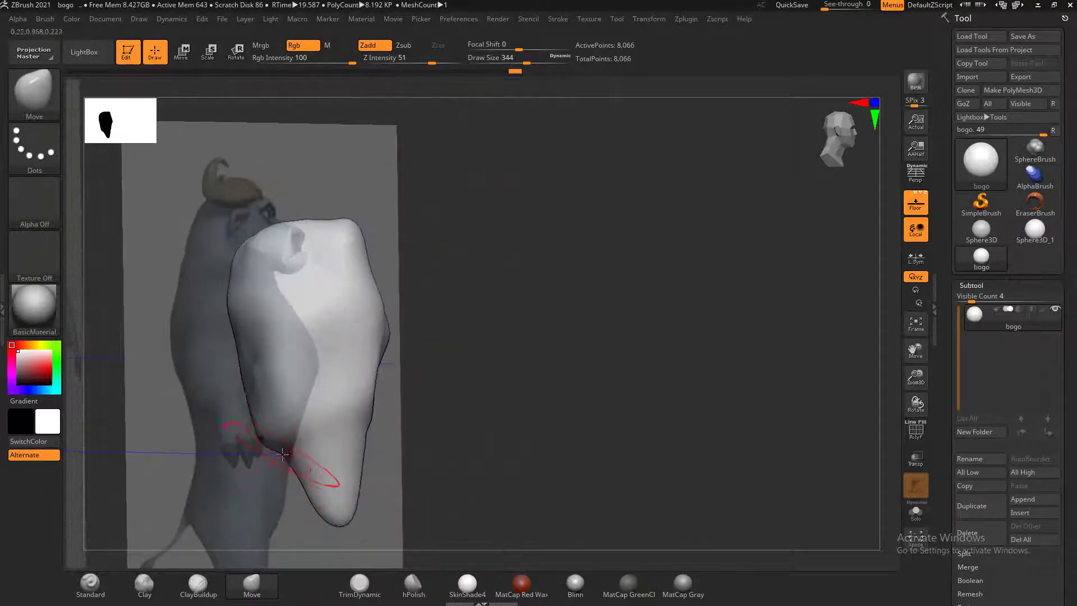
pyautogui.moveTo(282, 455); pyautogui.dragTo(274, 485)
pyautogui.moveTo(451, 399); pyautogui.dragTo(606, 409)
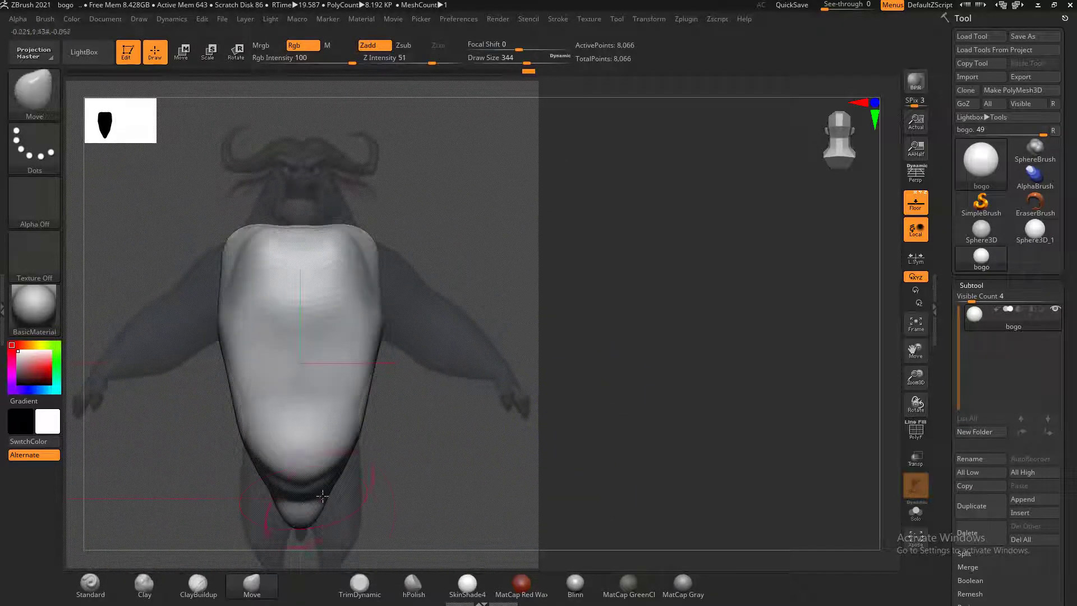
pyautogui.moveTo(304, 487)
pyautogui.mouseDown()
pyautogui.moveTo(298, 522)
pyautogui.moveTo(258, 416)
pyautogui.mouseUp()
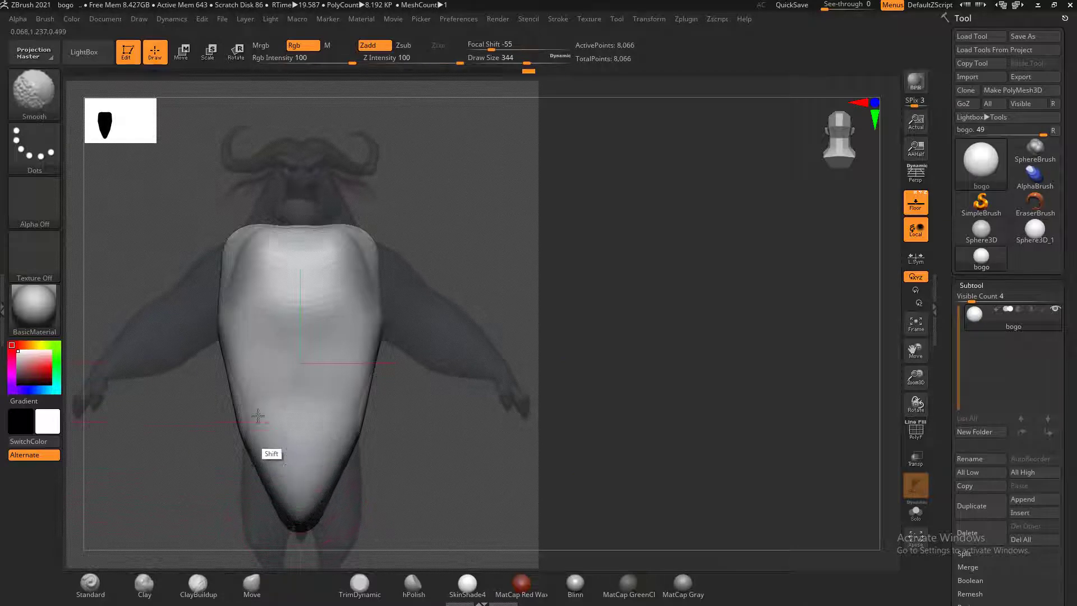
# Decline turning on Sticky Keys and lower the Smooth brush's Z Intensity to 30
pyautogui.press('shift')
pyautogui.press('shift')
pyautogui.press('shift')
pyautogui.press('shift')
pyautogui.press('shift')
pyautogui.click(295, 158)
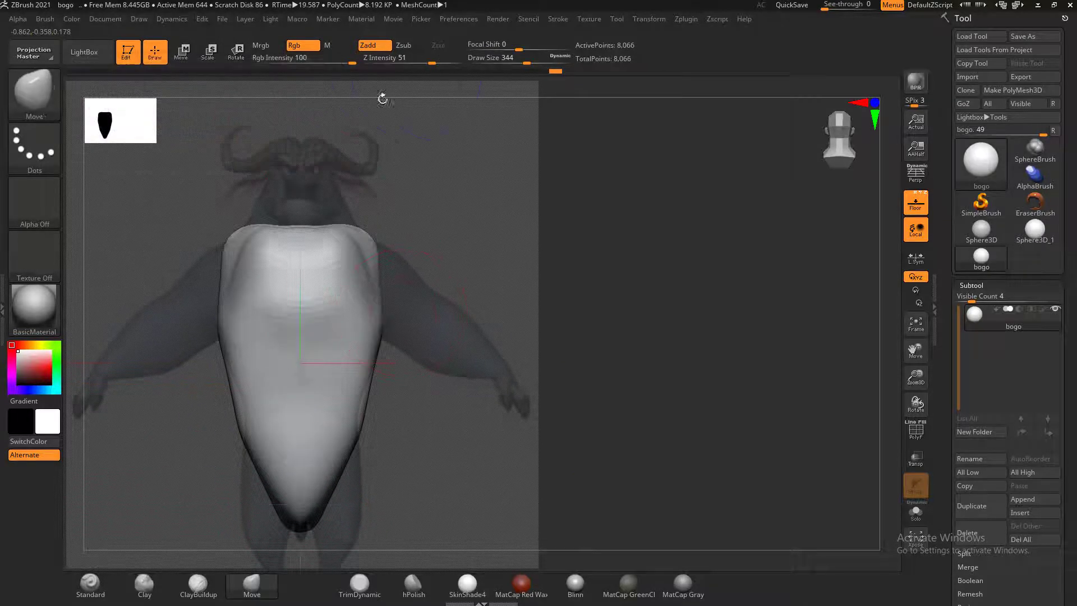
pyautogui.keyDown('shift'); pyautogui.moveTo(432, 60); pyautogui.dragTo(416, 61); pyautogui.keyUp('shift')
# In the front view, refine the waist sides against the reference and smooth the torso's front surface
pyautogui.moveTo(472, 213)
pyautogui.mouseDown()
pyautogui.moveTo(579, 211)
pyautogui.moveTo(560, 228)
pyautogui.moveTo(607, 218)
pyautogui.moveTo(382, 281)
pyautogui.mouseUp()
pyautogui.moveTo(281, 262)
pyautogui.keyDown('shift'); pyautogui.mouseDown()
pyautogui.moveTo(268, 238)
pyautogui.moveTo(224, 329)
pyautogui.moveTo(154, 389)
pyautogui.mouseUp(); pyautogui.keyUp('shift')
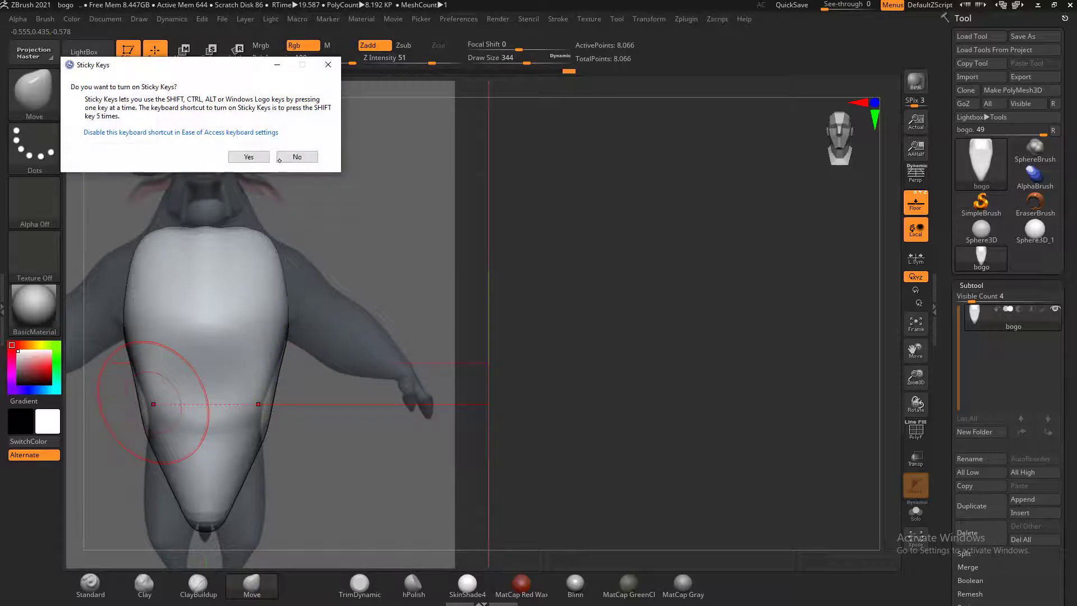
pyautogui.click(299, 157)
pyautogui.moveTo(144, 406); pyautogui.dragTo(140, 407)
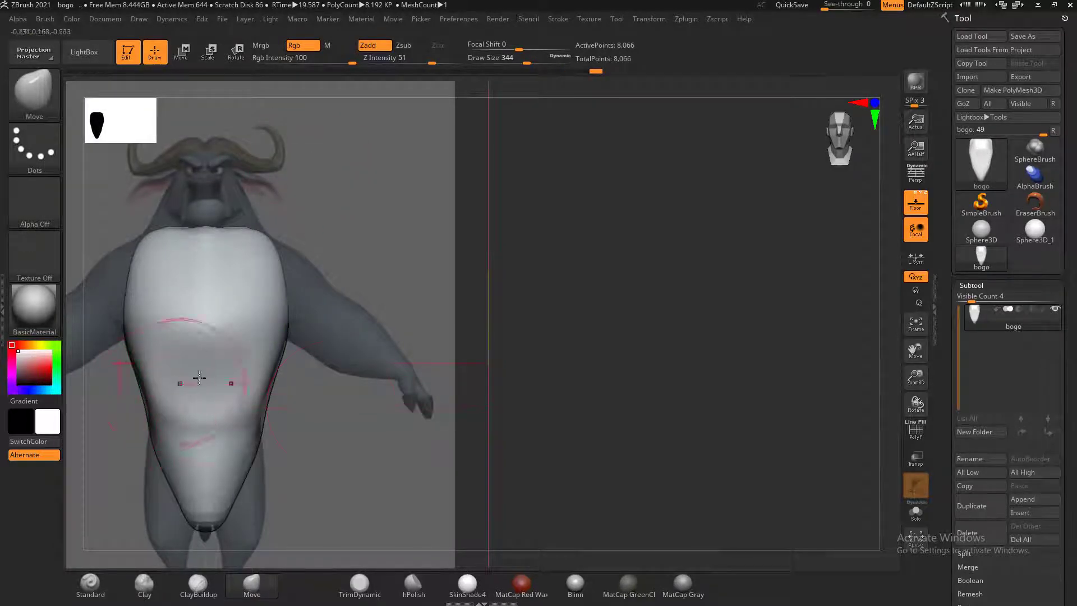
pyautogui.press('shift')
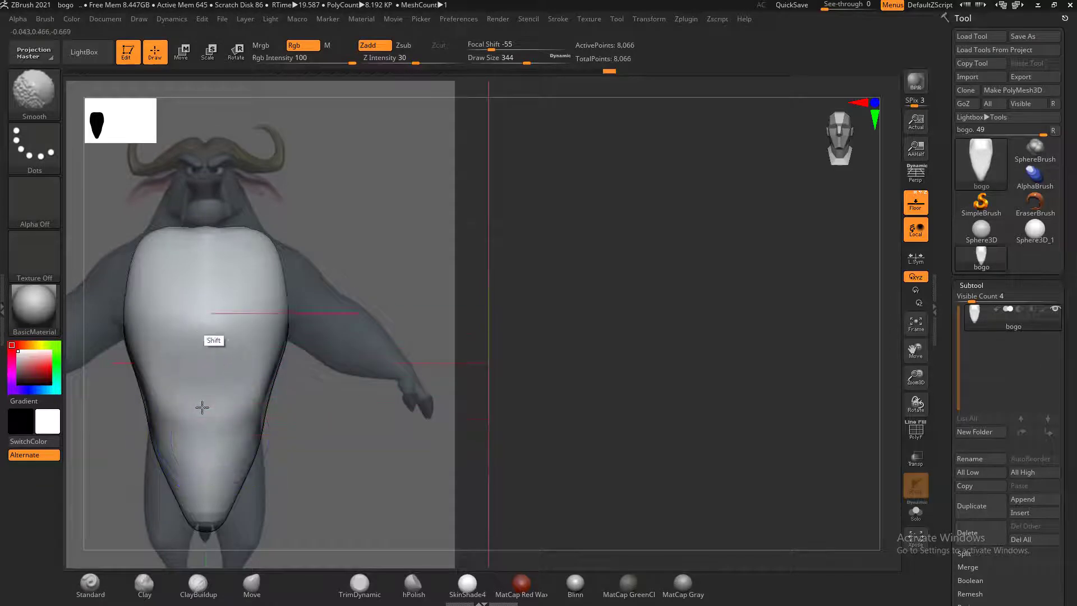
# In the side view, pull in and smooth the upper chest below the chin, and fit the lower torso to the reference
pyautogui.moveTo(380, 404)
pyautogui.mouseDown()
pyautogui.moveTo(717, 339)
pyautogui.moveTo(692, 344)
pyautogui.mouseUp()
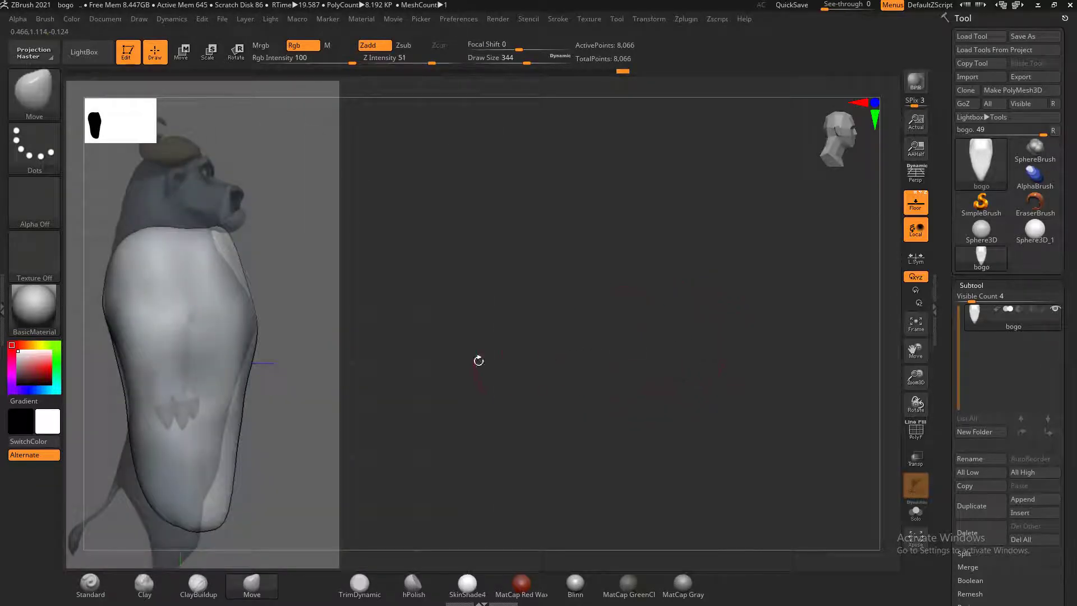
pyautogui.keyDown('alt'); pyautogui.moveTo(510, 295); pyautogui.dragTo(605, 388); pyautogui.keyUp('alt')
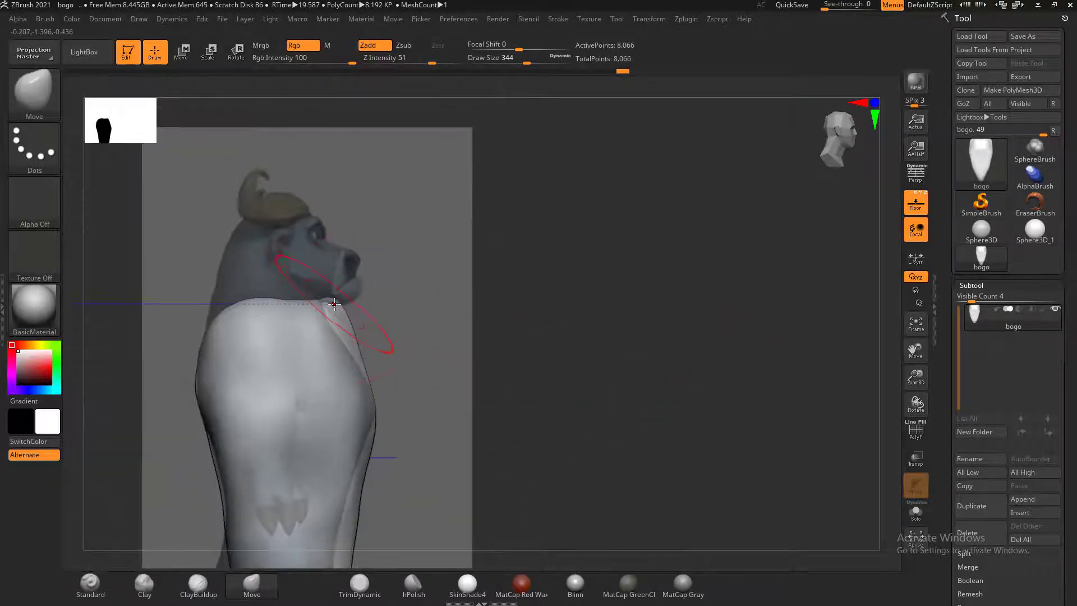
pyautogui.moveTo(341, 308); pyautogui.dragTo(333, 304)
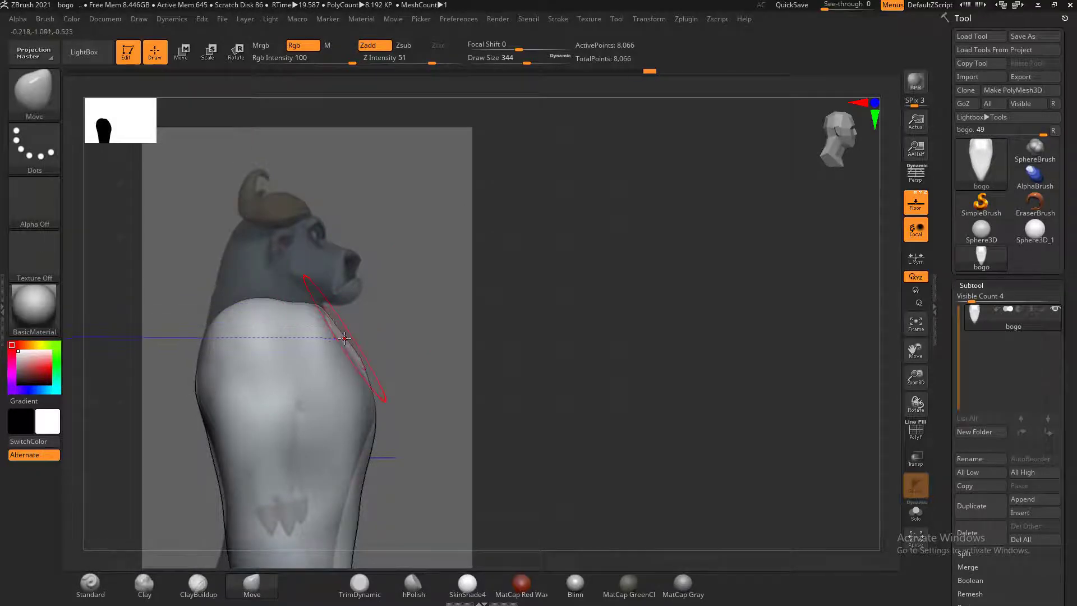
pyautogui.keyDown('shift'); pyautogui.moveTo(335, 323); pyautogui.dragTo(352, 340); pyautogui.keyUp('shift')
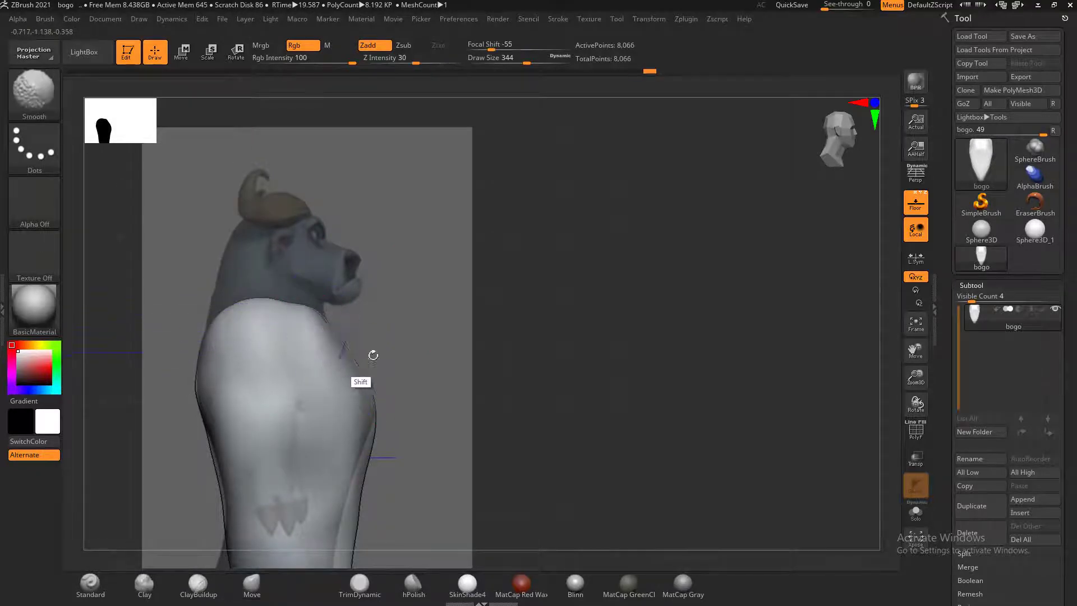
pyautogui.keyDown('alt'); pyautogui.moveTo(594, 389); pyautogui.dragTo(525, 289); pyautogui.keyUp('alt')
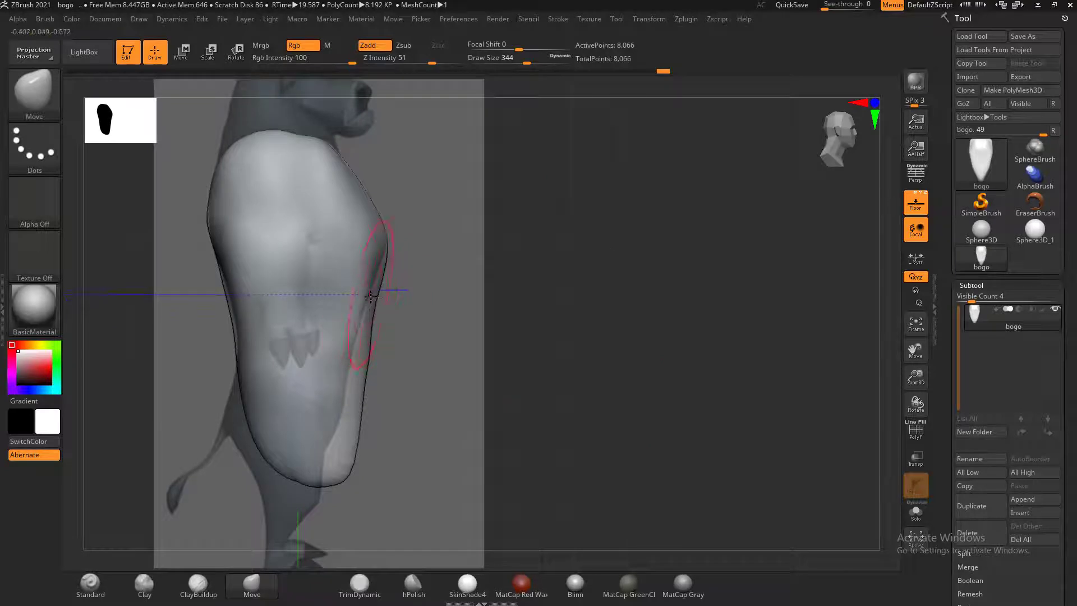
pyautogui.moveTo(368, 299)
pyautogui.mouseDown()
pyautogui.moveTo(342, 459)
pyautogui.moveTo(331, 444)
pyautogui.moveTo(314, 461)
pyautogui.mouseUp()
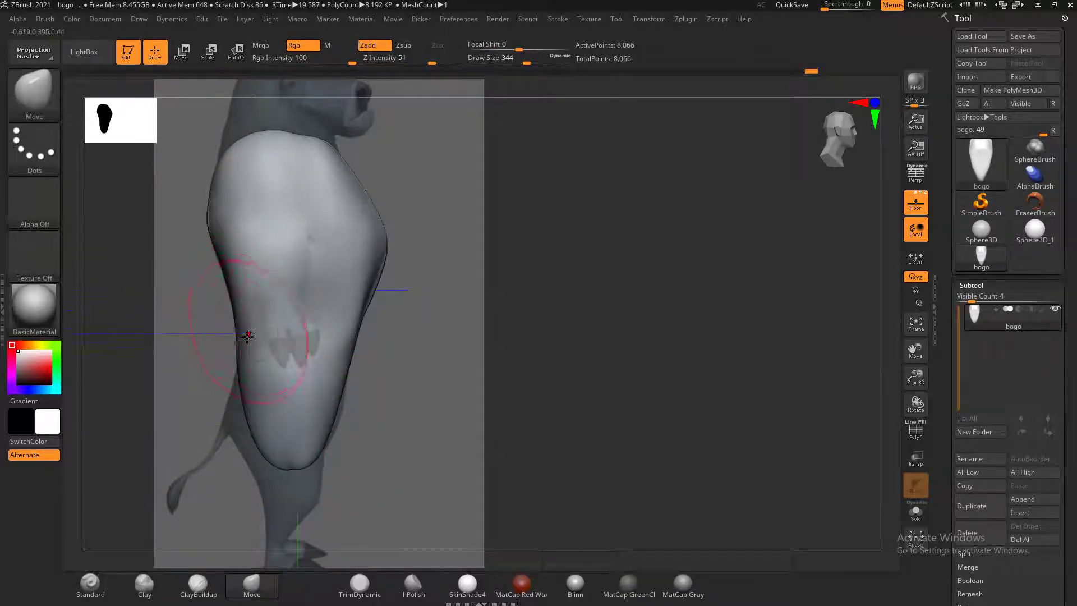
# Append a Sphere3D_1 mesh as a new subtool and make it the active subtool
pyautogui.moveTo(391, 408); pyautogui.dragTo(643, 363)
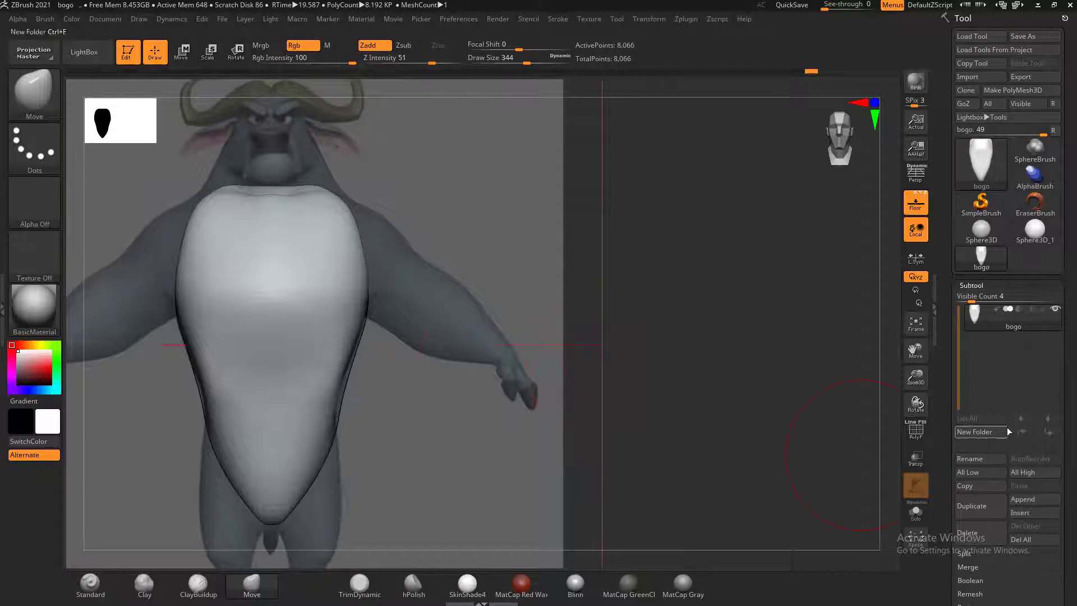
pyautogui.click(1034, 499)
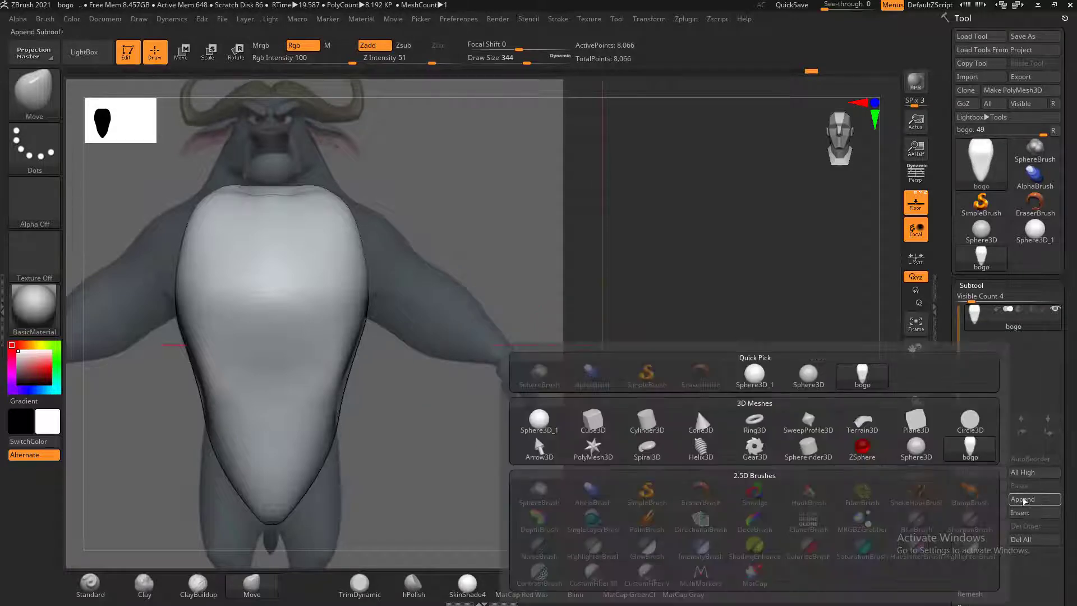
pyautogui.click(756, 386)
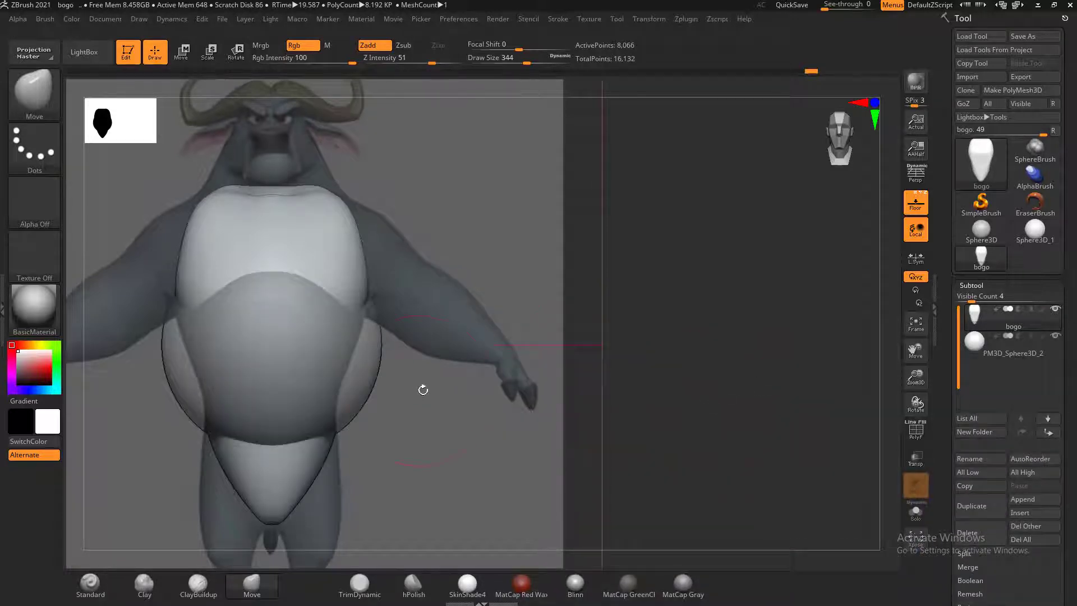
pyautogui.keyDown('alt'); pyautogui.click(365, 354); pyautogui.keyUp('alt')
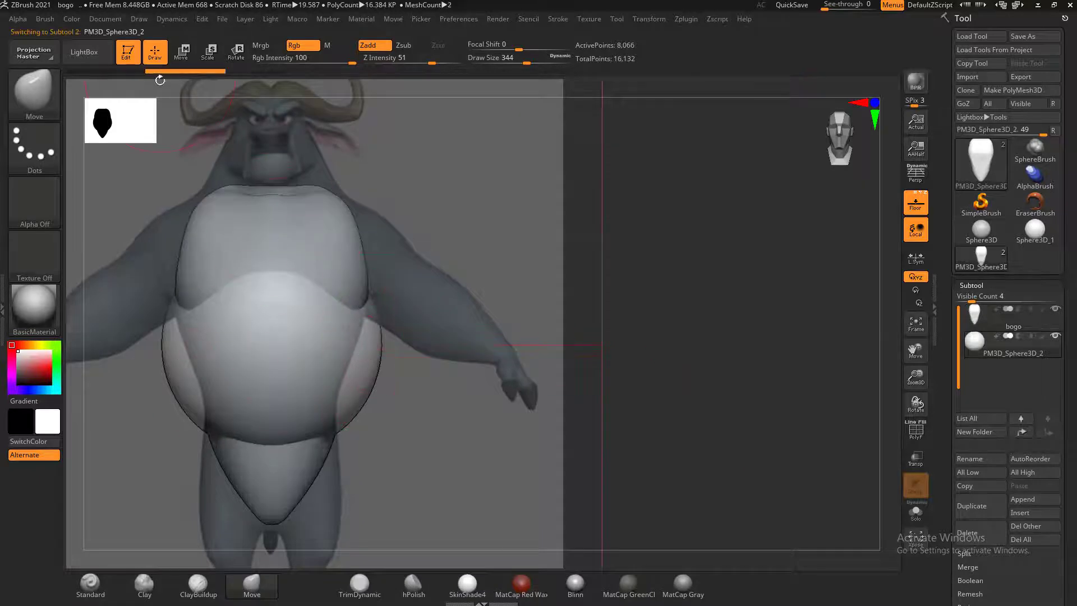
# Move the new sphere sideways along X over Bogo's arm and hide the torso subtool
pyautogui.press('w')
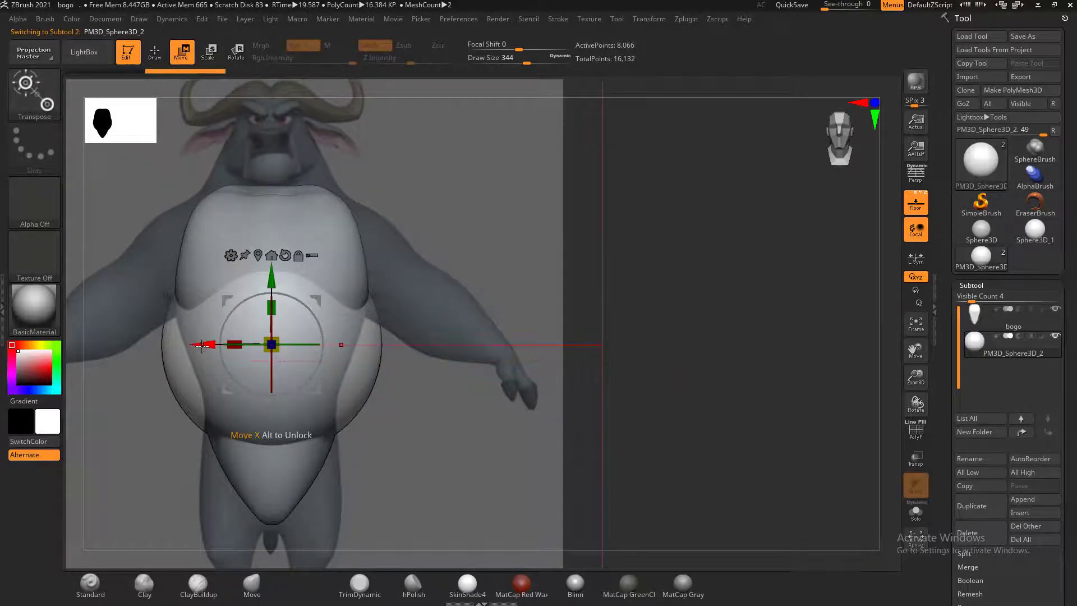
pyautogui.moveTo(227, 342); pyautogui.dragTo(386, 343)
pyautogui.click(1056, 311)
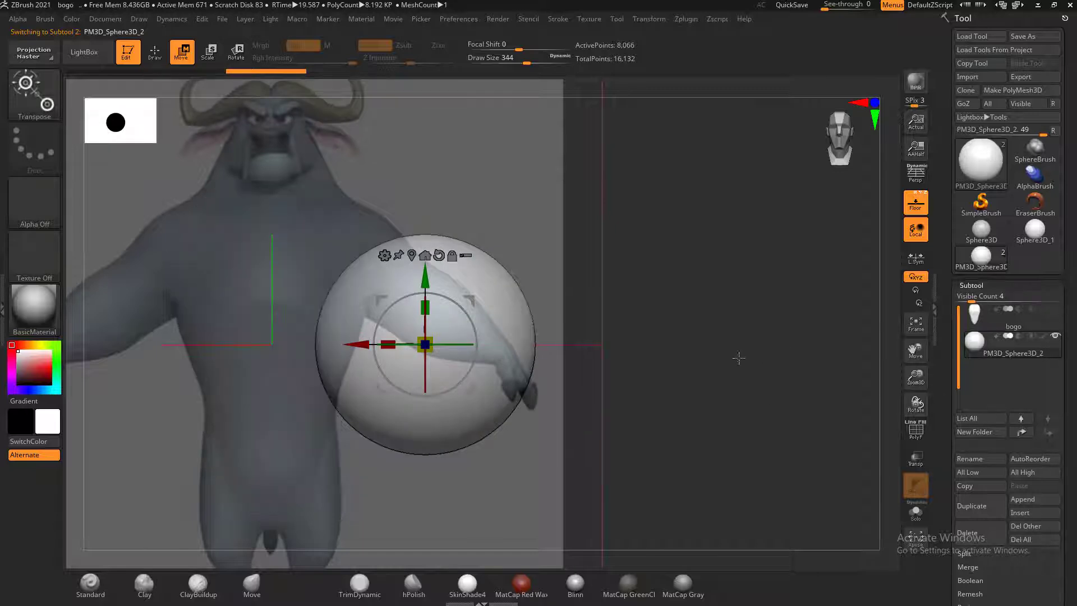
# In the front view, raise the arm sphere, flatten it into an ellipsoid and rotate it to follow the reference arm's slope
pyautogui.keyDown('alt'); pyautogui.moveTo(734, 349); pyautogui.dragTo(778, 436); pyautogui.keyUp('alt')
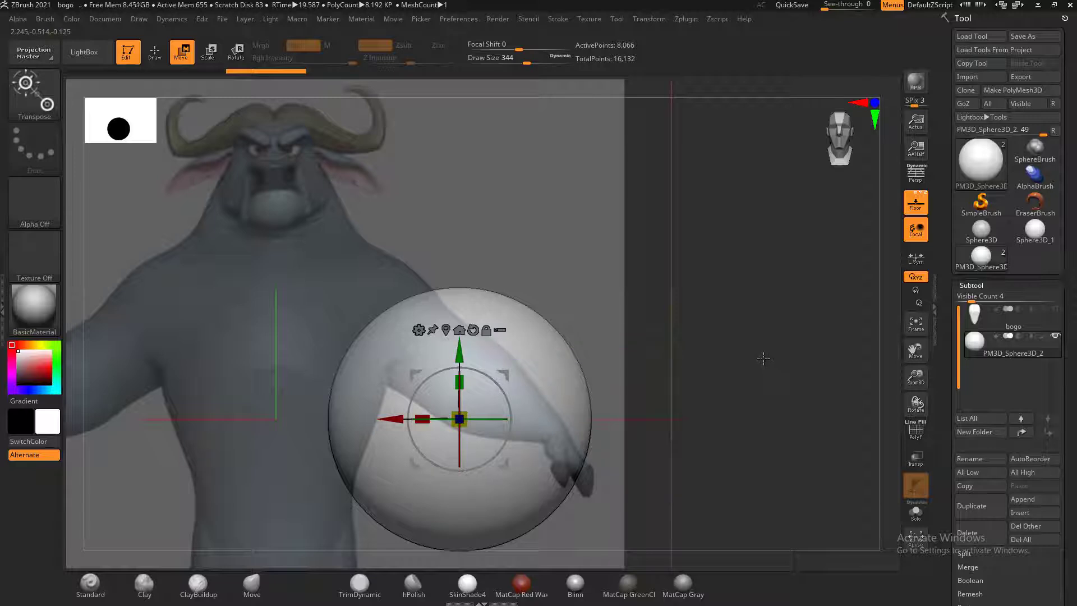
pyautogui.keyDown('ctrl'); pyautogui.moveTo(750, 371); pyautogui.dragTo(765, 396, button='right'); pyautogui.keyUp('ctrl')
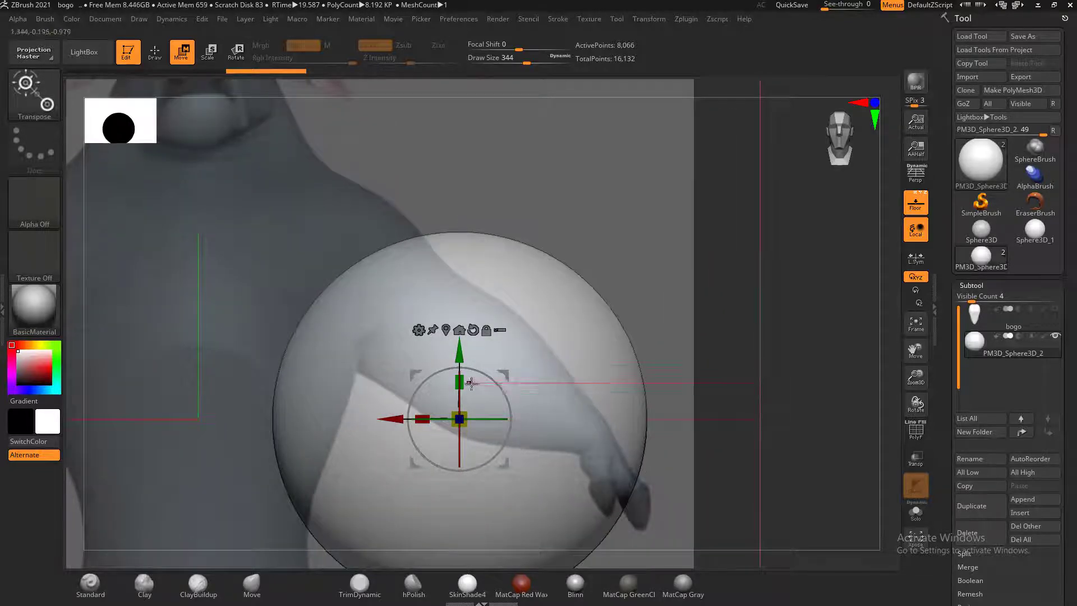
pyautogui.moveTo(463, 361); pyautogui.dragTo(473, 309)
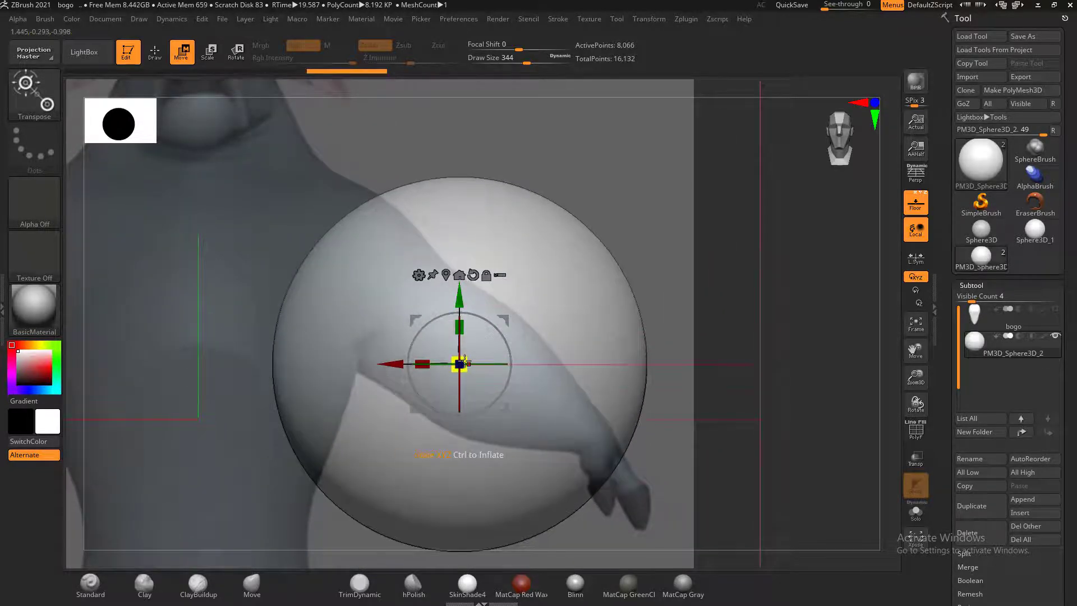
pyautogui.moveTo(464, 360); pyautogui.dragTo(463, 364)
pyautogui.moveTo(460, 328); pyautogui.dragTo(455, 407)
pyautogui.moveTo(497, 334); pyautogui.dragTo(503, 363)
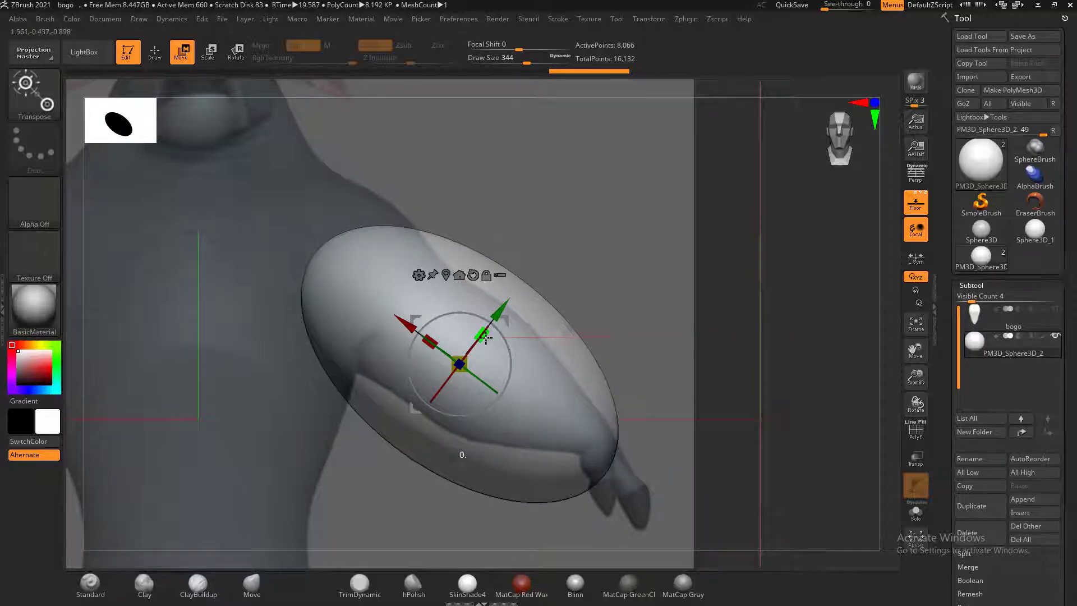
pyautogui.moveTo(486, 338); pyautogui.dragTo(476, 352)
# In the side view, scale the arm ellipsoid's depth along Z by a factor of about 0.52
pyautogui.keyDown('shift'); pyautogui.moveTo(778, 316); pyautogui.dragTo(753, 357); pyautogui.keyUp('shift')
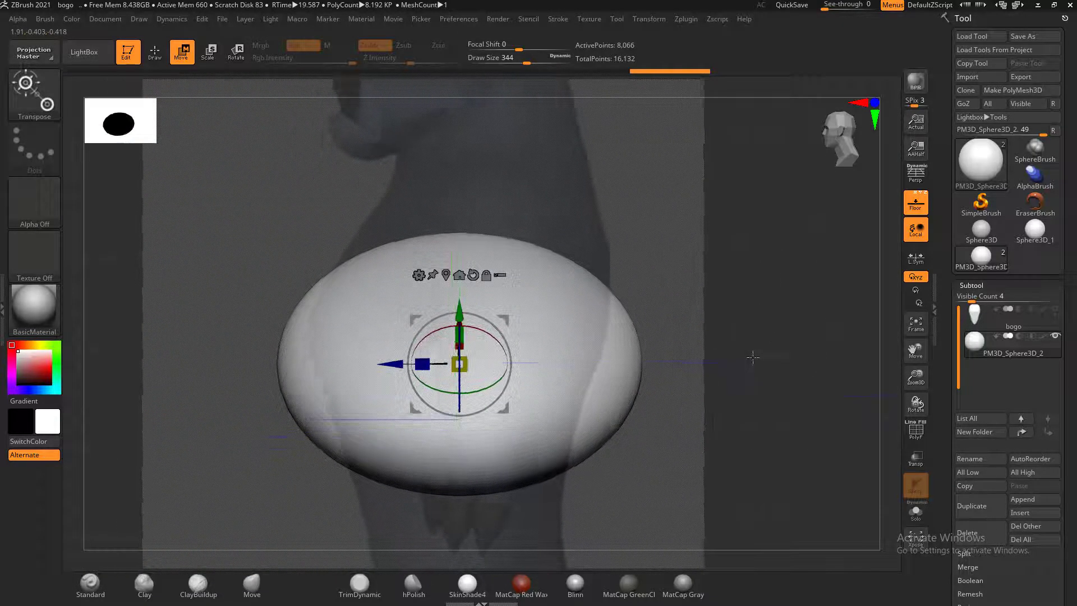
pyautogui.moveTo(422, 364); pyautogui.dragTo(492, 363)
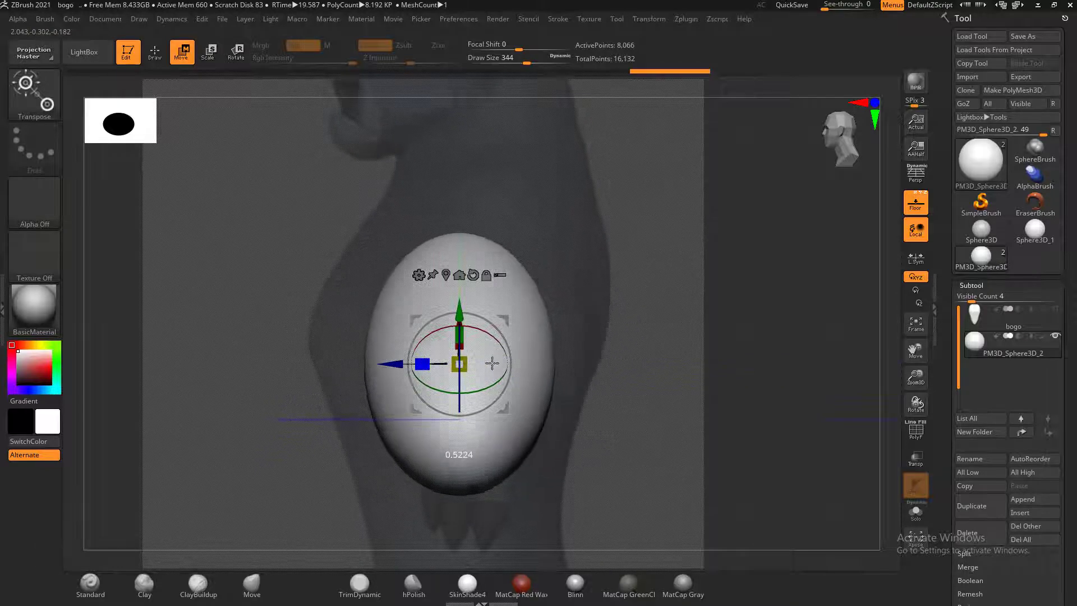
pyautogui.moveTo(713, 359); pyautogui.dragTo(742, 345)
pyautogui.moveTo(657, 303); pyautogui.dragTo(788, 284)
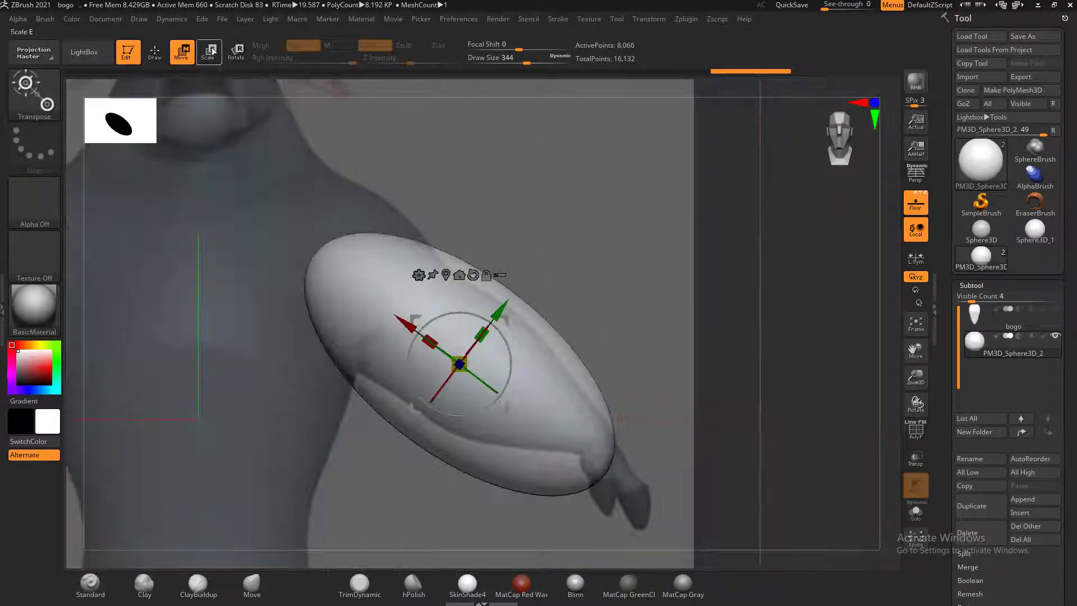
# Use the Move brush to fit the arm's lower edge and outer forearm to the front reference
pyautogui.click(163, 54)
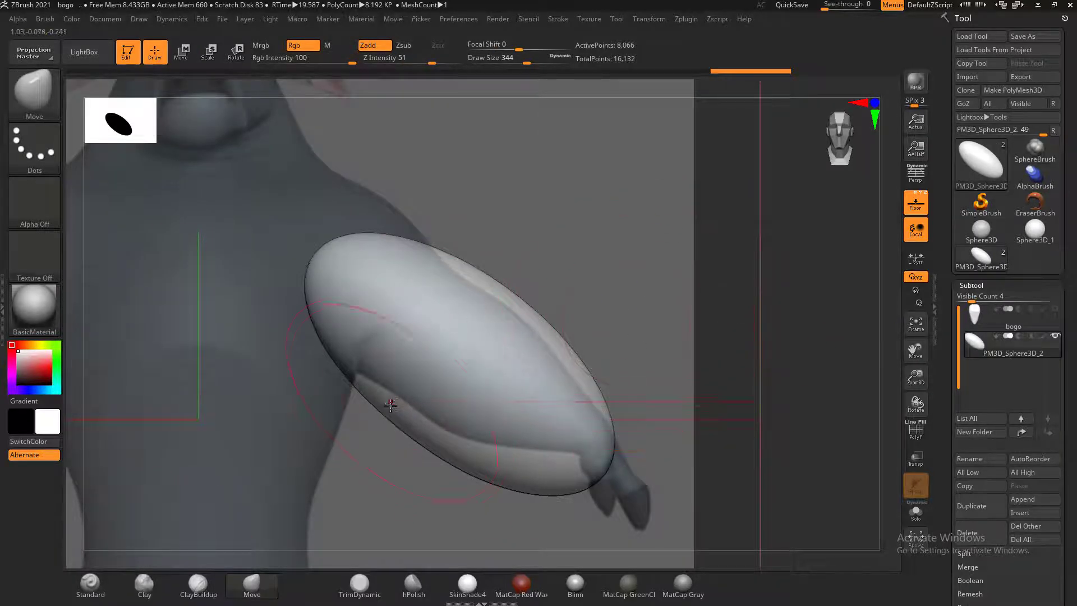
pyautogui.moveTo(399, 413); pyautogui.dragTo(412, 401)
pyautogui.moveTo(453, 452)
pyautogui.mouseDown()
pyautogui.moveTo(462, 443)
pyautogui.moveTo(554, 465)
pyautogui.moveTo(573, 450)
pyautogui.mouseUp()
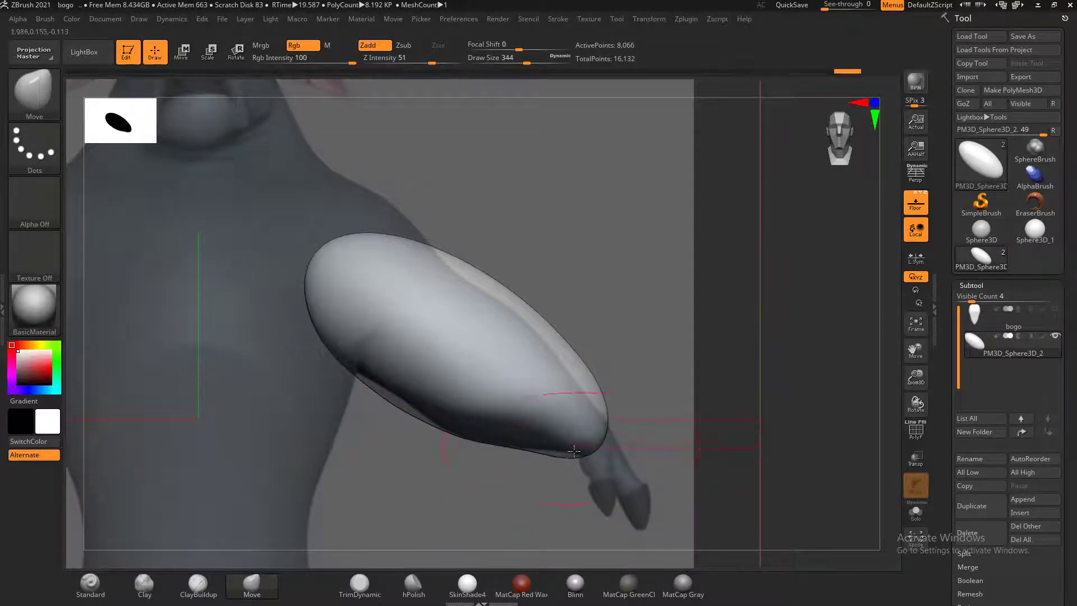
pyautogui.moveTo(592, 372); pyautogui.dragTo(583, 378)
pyautogui.moveTo(546, 338); pyautogui.dragTo(536, 346)
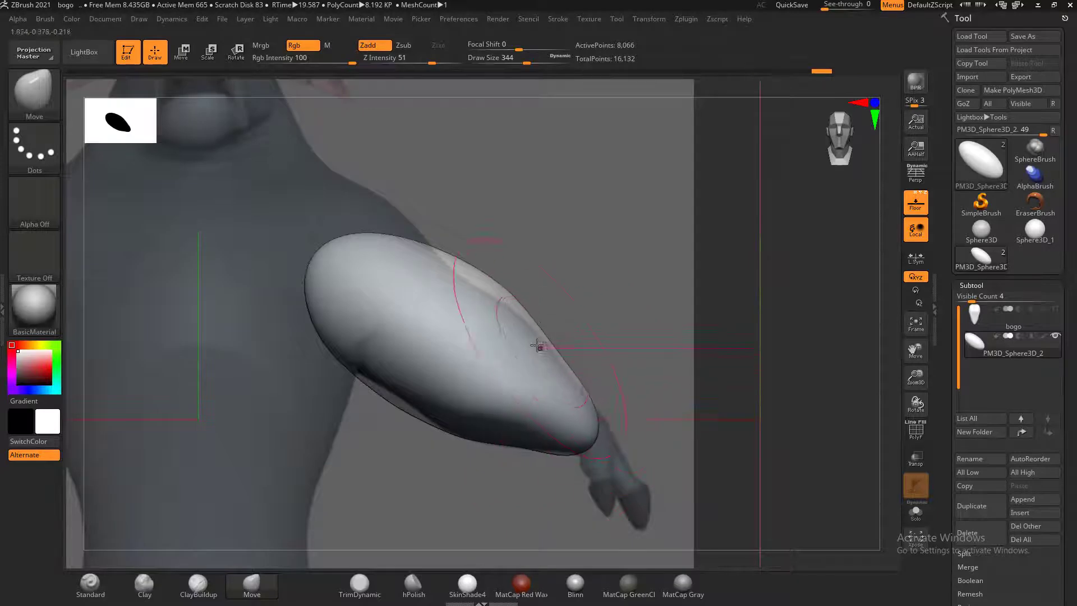
# Pull the arm's upper end up to the shoulder outline and widen its upper back edge in the side view
pyautogui.moveTo(498, 272)
pyautogui.mouseDown()
pyautogui.moveTo(486, 283)
pyautogui.moveTo(449, 272)
pyautogui.moveTo(396, 236)
pyautogui.mouseUp()
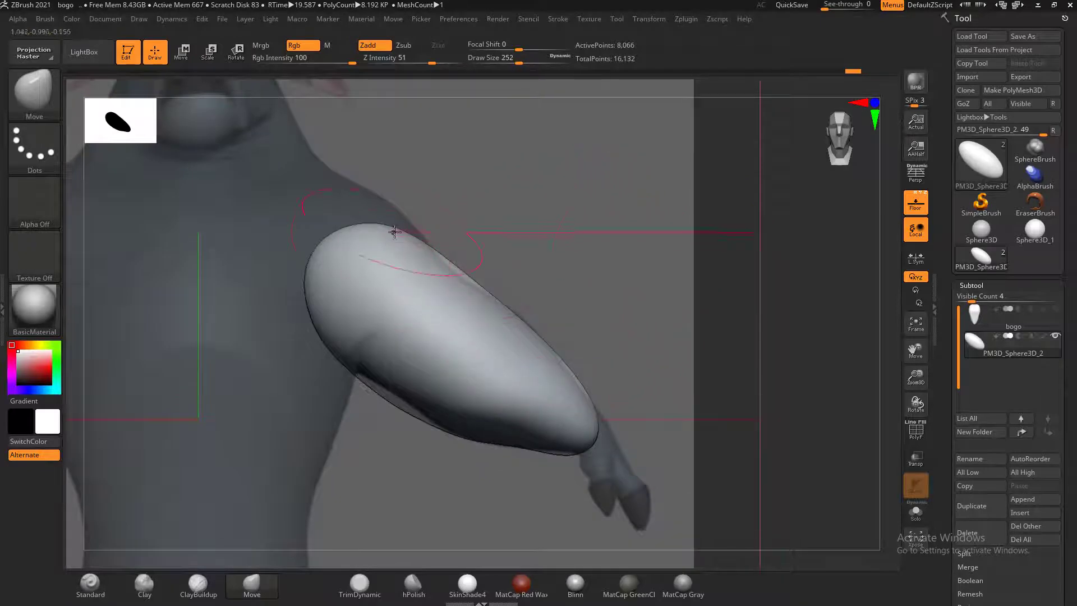
pyautogui.moveTo(383, 230)
pyautogui.mouseDown()
pyautogui.moveTo(388, 214)
pyautogui.moveTo(356, 197)
pyautogui.moveTo(339, 218)
pyautogui.moveTo(394, 210)
pyautogui.mouseUp()
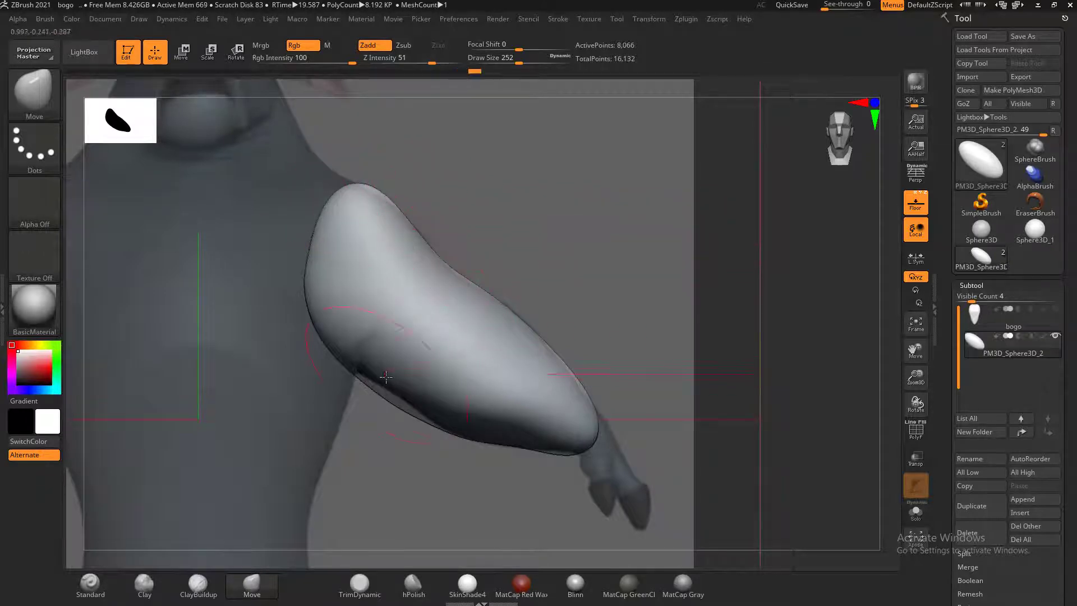
pyautogui.moveTo(385, 376); pyautogui.dragTo(408, 412)
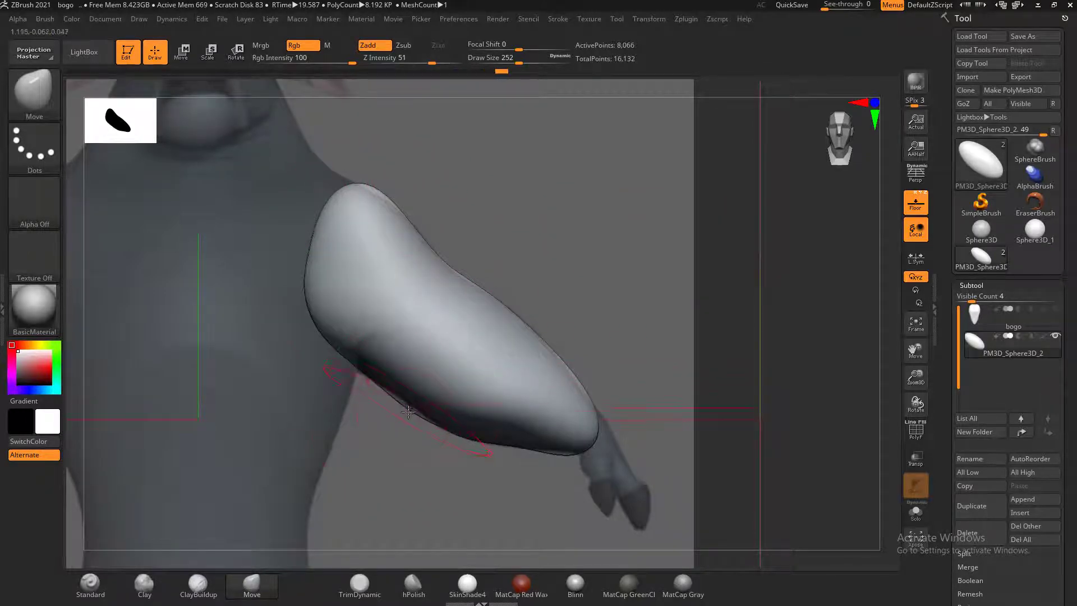
pyautogui.moveTo(786, 305); pyautogui.dragTo(743, 351)
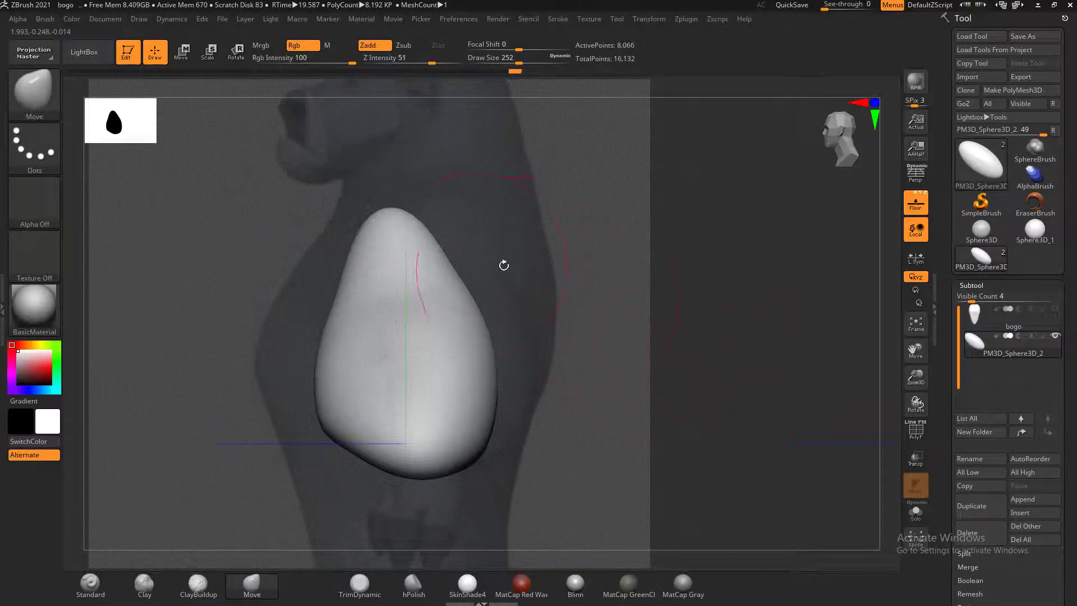
pyautogui.moveTo(449, 258)
pyautogui.mouseDown()
pyautogui.moveTo(456, 248)
pyautogui.moveTo(469, 264)
pyautogui.mouseUp()
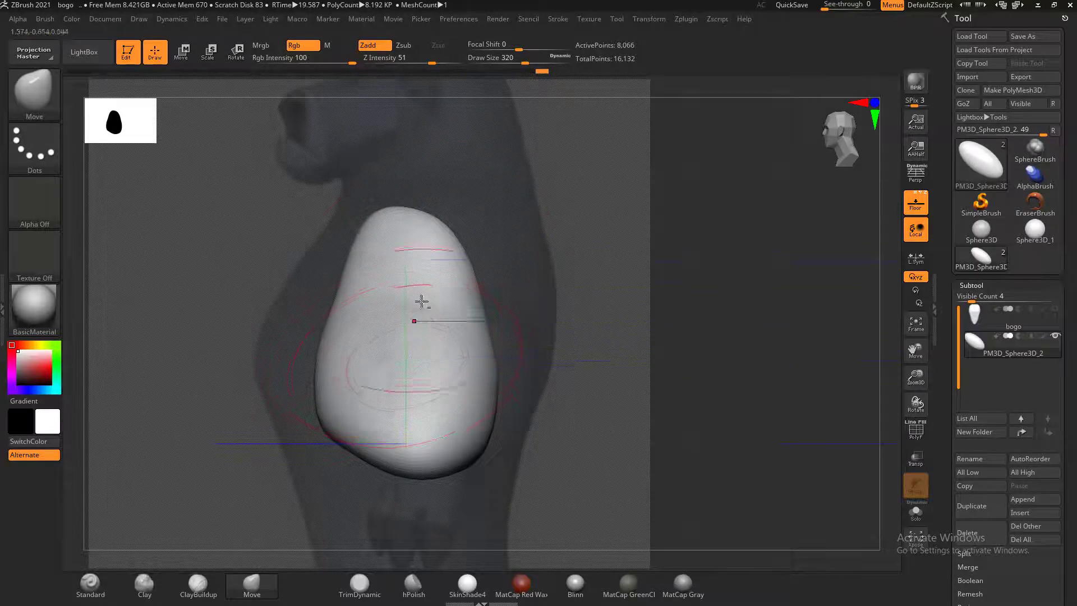
# Open the reference image DANYbSxV0AEhCdy.jpg from File Explorer in a small ACDSee Quick View window and return to ZBrush
pyautogui.hotkey('alt', 'Tab')
pyautogui.click(801, 156)
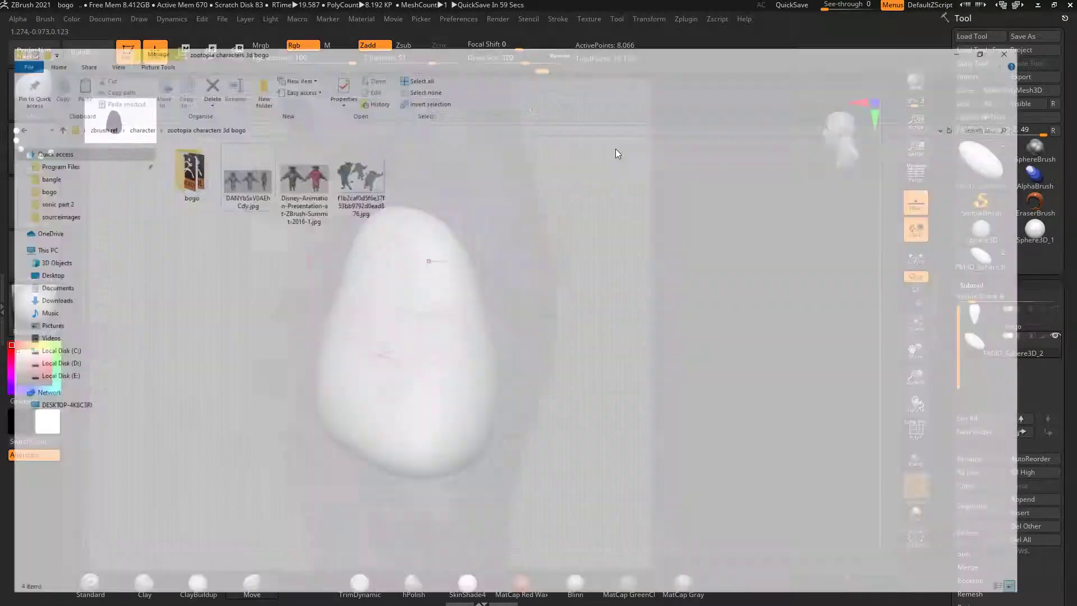
pyautogui.click(255, 142)
pyautogui.doubleClick(255, 142)
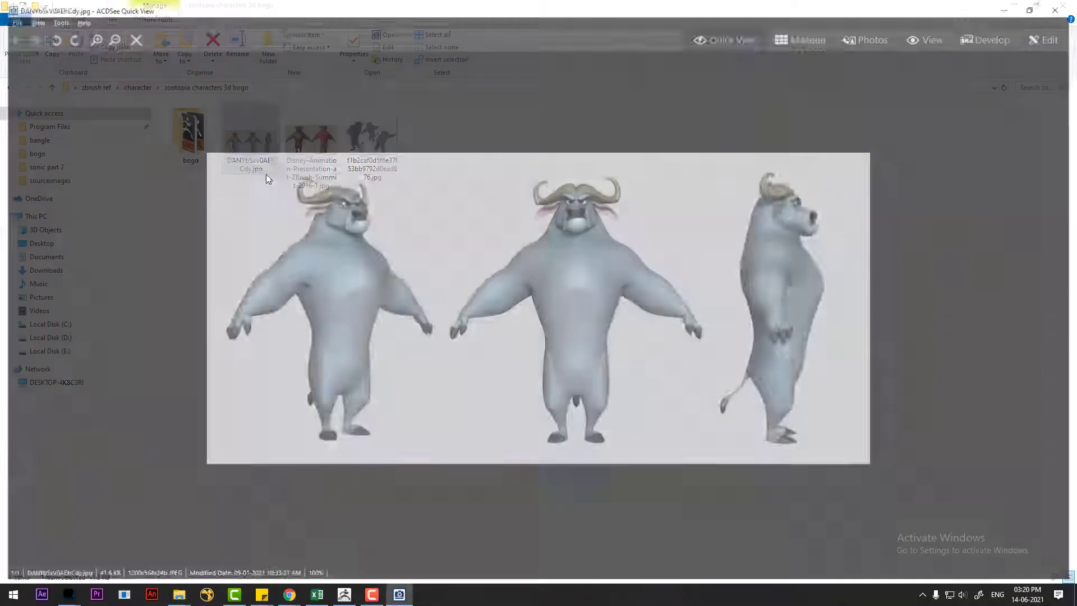
pyautogui.click(1037, 7)
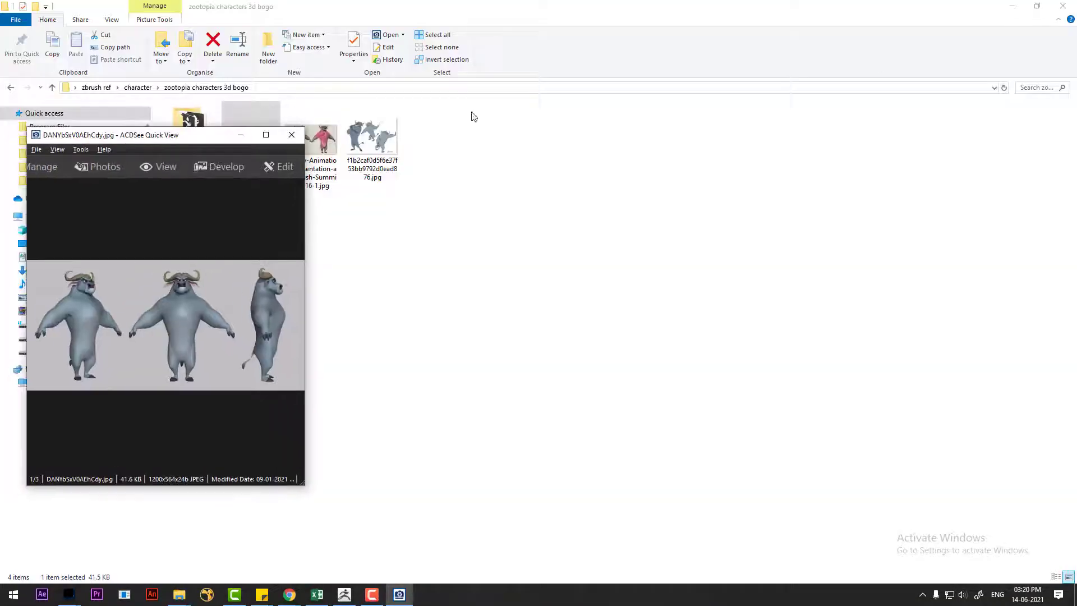
pyautogui.click(344, 594)
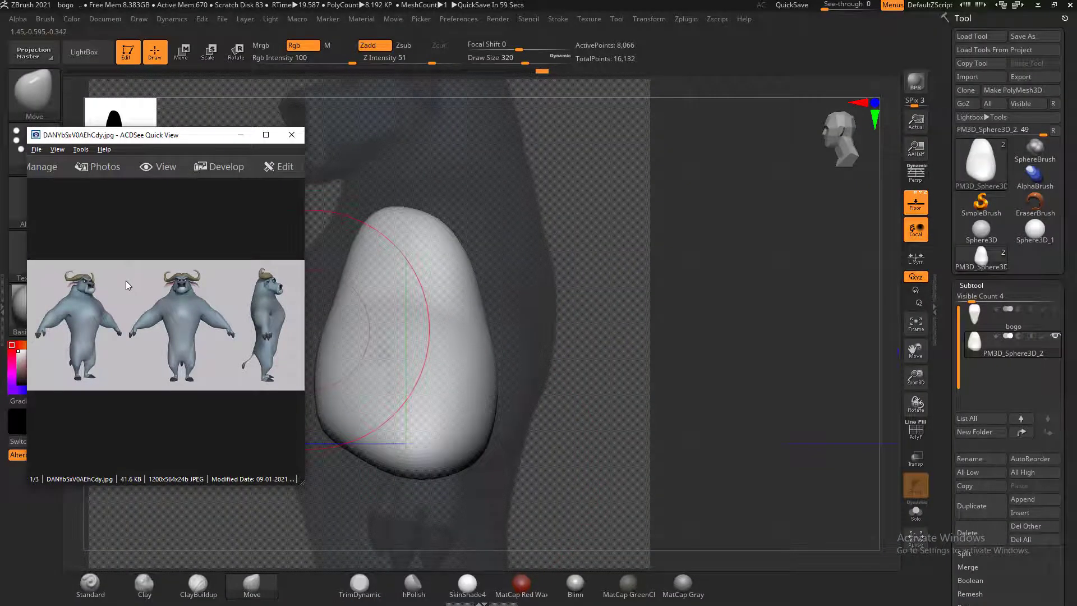
# Enlarge the three-quarter figure in the reference image to frame its torso and arm
pyautogui.scroll(2, 126, 279)
pyautogui.moveTo(91, 307); pyautogui.dragTo(194, 323)
pyautogui.scroll(1, 124, 336)
pyautogui.moveTo(120, 339); pyautogui.dragTo(254, 351)
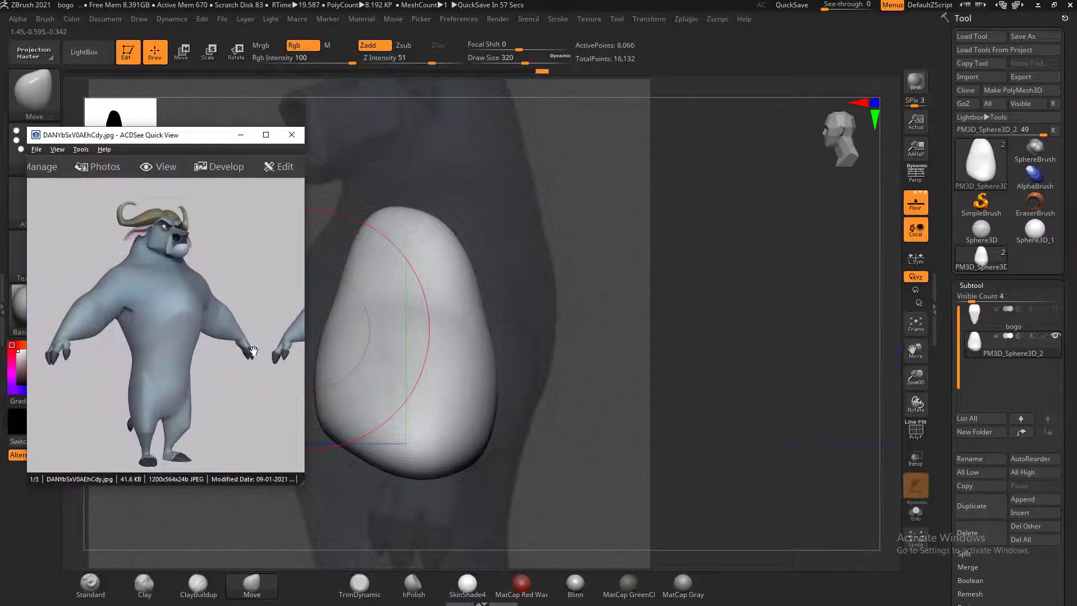
pyautogui.scroll(1, 253, 352)
# Compare the arm mesh with the reference image from several angles, temporarily hiding the floor and reference planes
pyautogui.moveTo(724, 358); pyautogui.dragTo(797, 303)
pyautogui.click(920, 208)
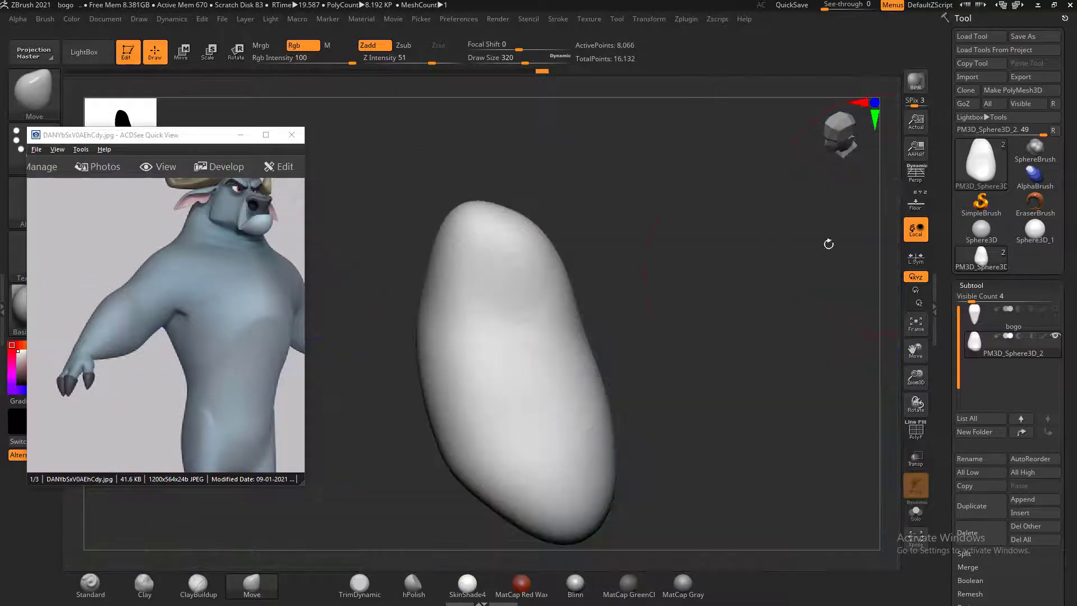
pyautogui.moveTo(828, 244); pyautogui.dragTo(821, 350)
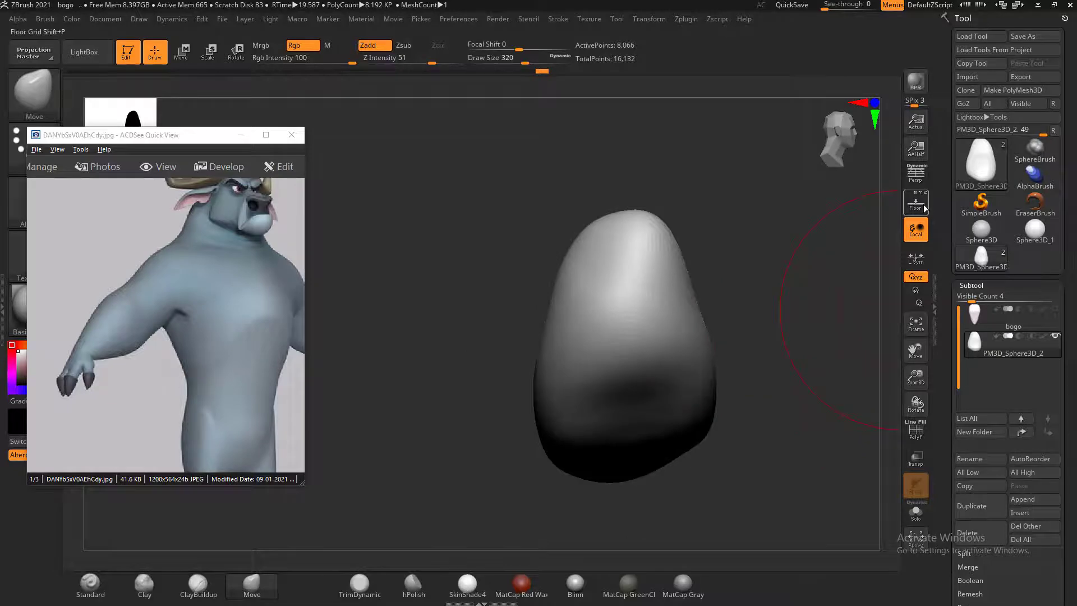
pyautogui.click(915, 203)
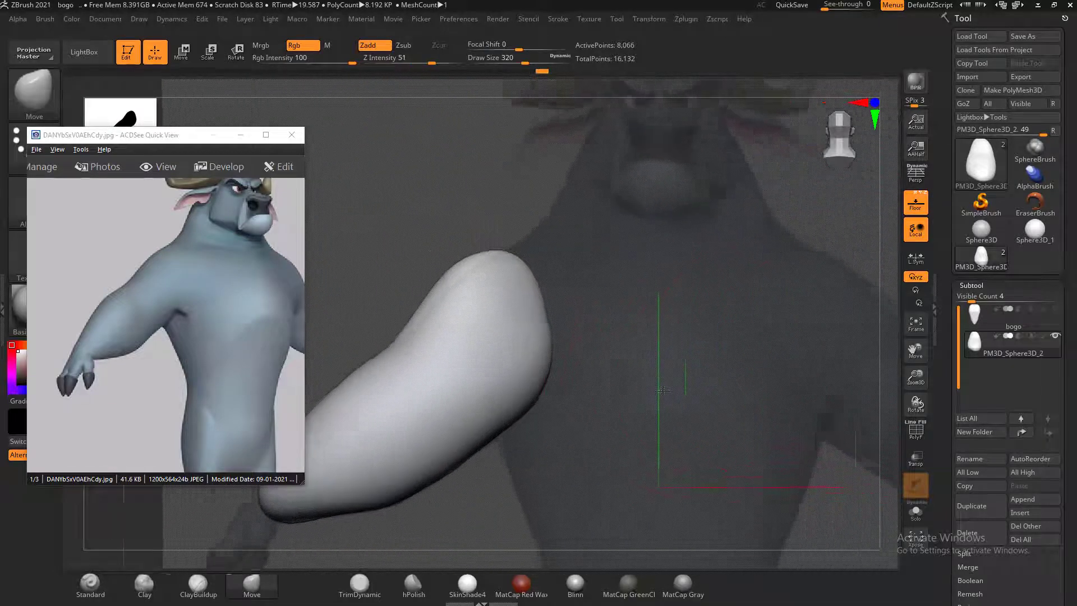
pyautogui.moveTo(664, 390); pyautogui.dragTo(633, 353)
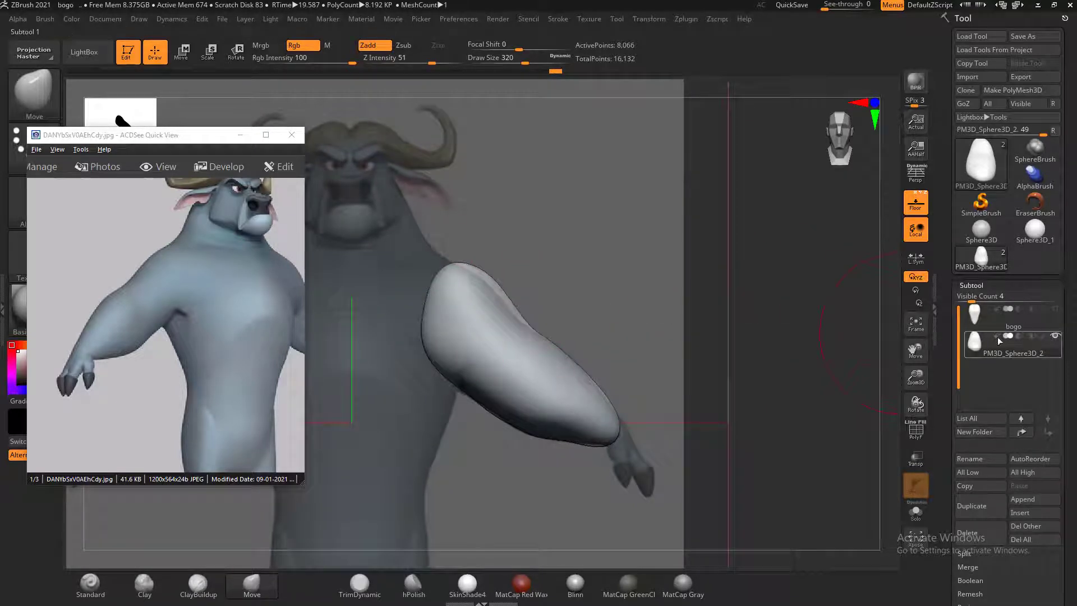
# Show the torso subtool again and pull the arm's shoulder end against the torso in the front view
pyautogui.click(1055, 309)
pyautogui.moveTo(870, 356); pyautogui.dragTo(626, 363)
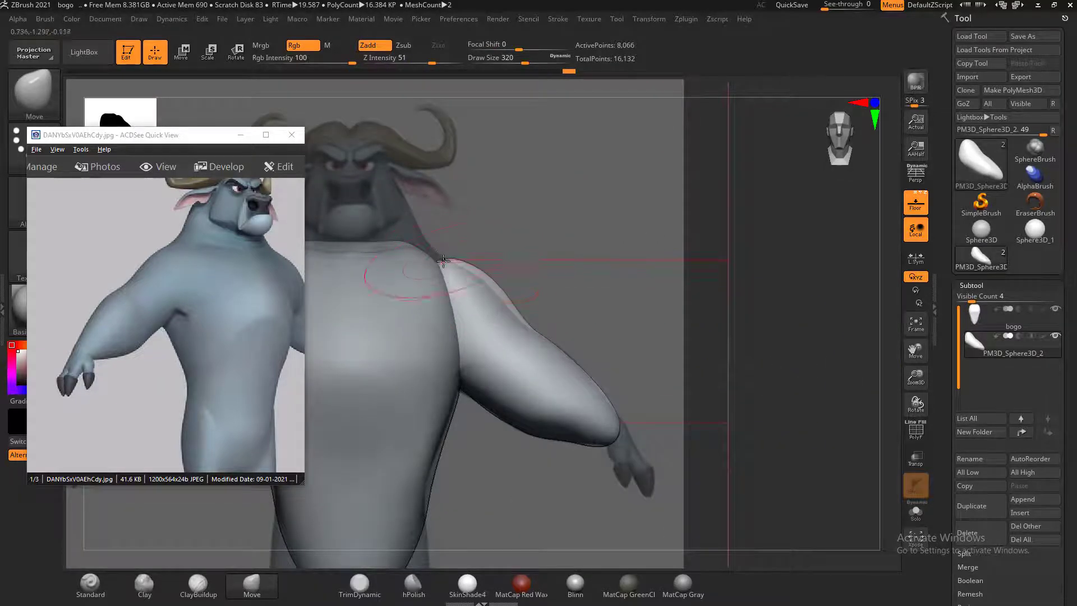
pyautogui.moveTo(473, 274); pyautogui.dragTo(466, 270)
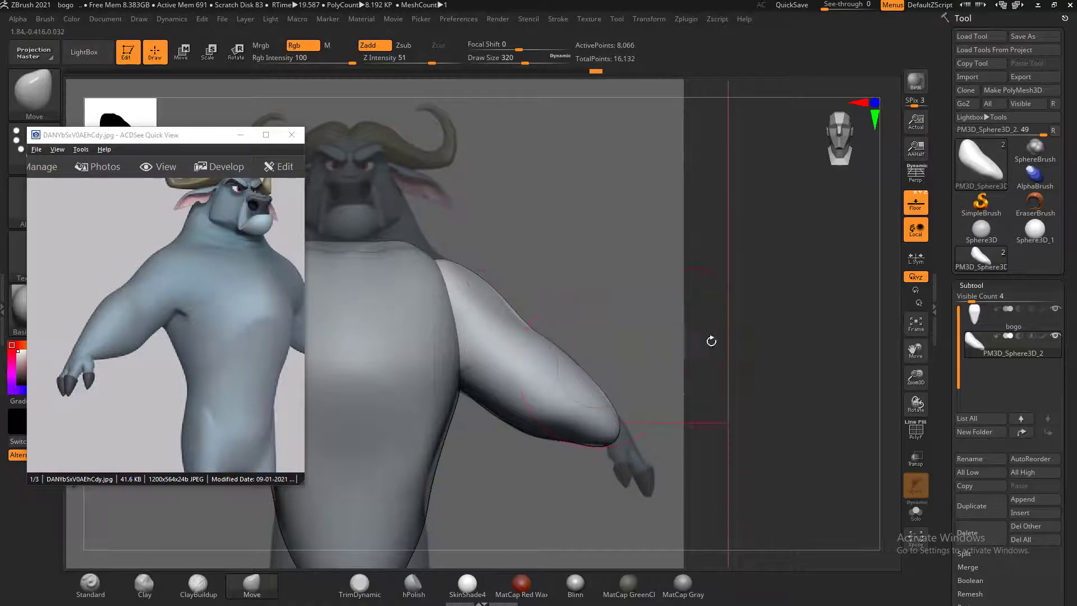
# Reshape the arm's depth and the way its shoulder meets the torso with the Move brush, working from above
pyautogui.moveTo(711, 339); pyautogui.dragTo(631, 299)
pyautogui.moveTo(517, 243); pyautogui.dragTo(552, 240)
pyautogui.moveTo(687, 309)
pyautogui.mouseDown()
pyautogui.moveTo(705, 278)
pyautogui.moveTo(680, 278)
pyautogui.moveTo(765, 283)
pyautogui.moveTo(764, 242)
pyautogui.moveTo(678, 344)
pyautogui.mouseUp()
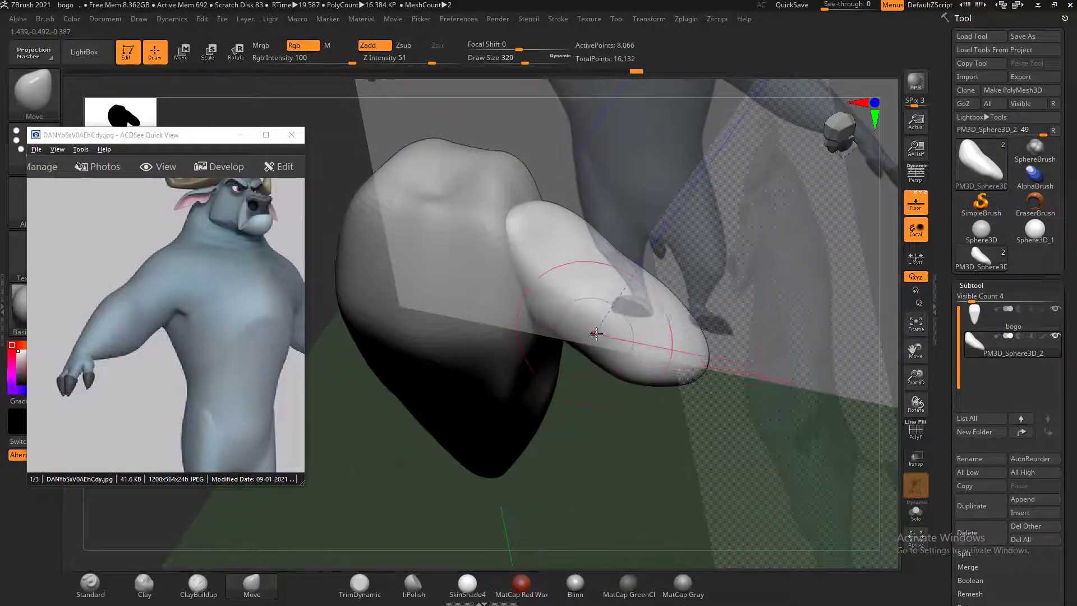
pyautogui.moveTo(751, 342); pyautogui.dragTo(759, 374)
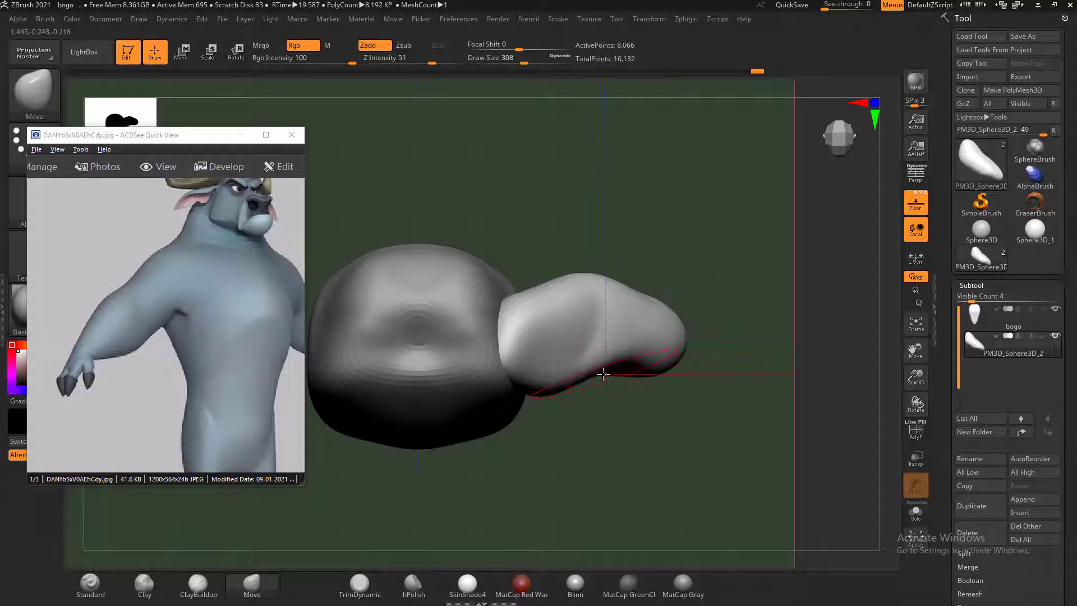
# Smooth the arm's surface from several angles and check its outline against the front reference
pyautogui.moveTo(673, 435); pyautogui.dragTo(697, 304)
pyautogui.keyDown('shift'); pyautogui.moveTo(576, 361); pyautogui.dragTo(639, 358); pyautogui.keyUp('shift')
pyautogui.keyDown('shift'); pyautogui.moveTo(574, 343); pyautogui.dragTo(589, 298); pyautogui.keyUp('shift')
pyautogui.moveTo(679, 188)
pyautogui.mouseDown()
pyautogui.moveTo(685, 277)
pyautogui.moveTo(671, 268)
pyautogui.mouseUp()
pyautogui.moveTo(601, 303)
pyautogui.keyDown('shift'); pyautogui.mouseDown()
pyautogui.moveTo(637, 293)
pyautogui.moveTo(692, 223)
pyautogui.moveTo(670, 295)
pyautogui.mouseUp(); pyautogui.keyUp('shift')
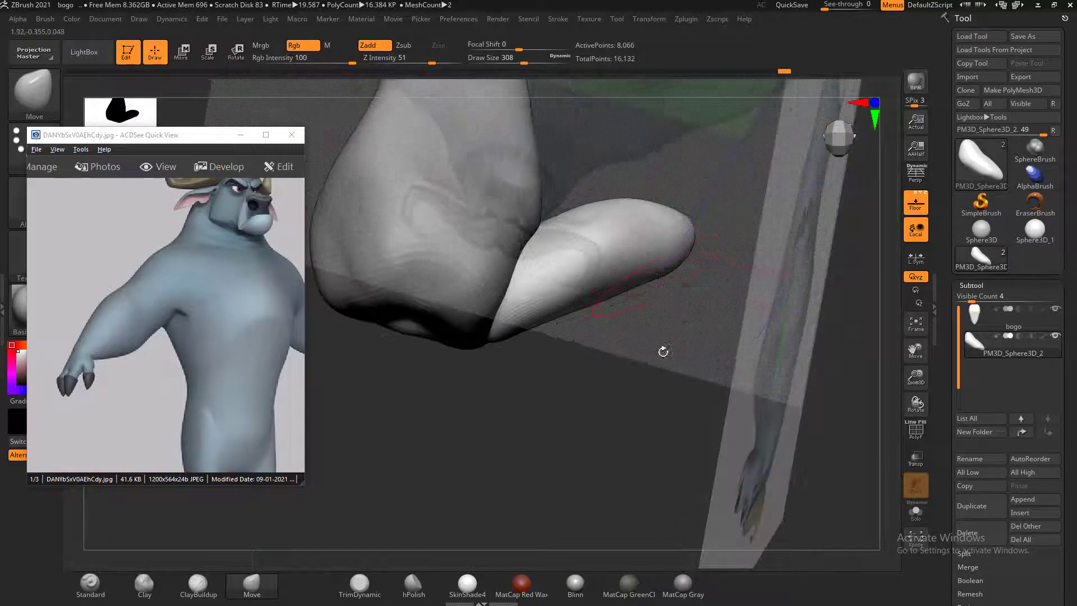
pyautogui.moveTo(664, 351); pyautogui.dragTo(677, 275)
pyautogui.moveTo(734, 481)
pyautogui.mouseDown()
pyautogui.moveTo(586, 339)
pyautogui.moveTo(627, 369)
pyautogui.mouseUp()
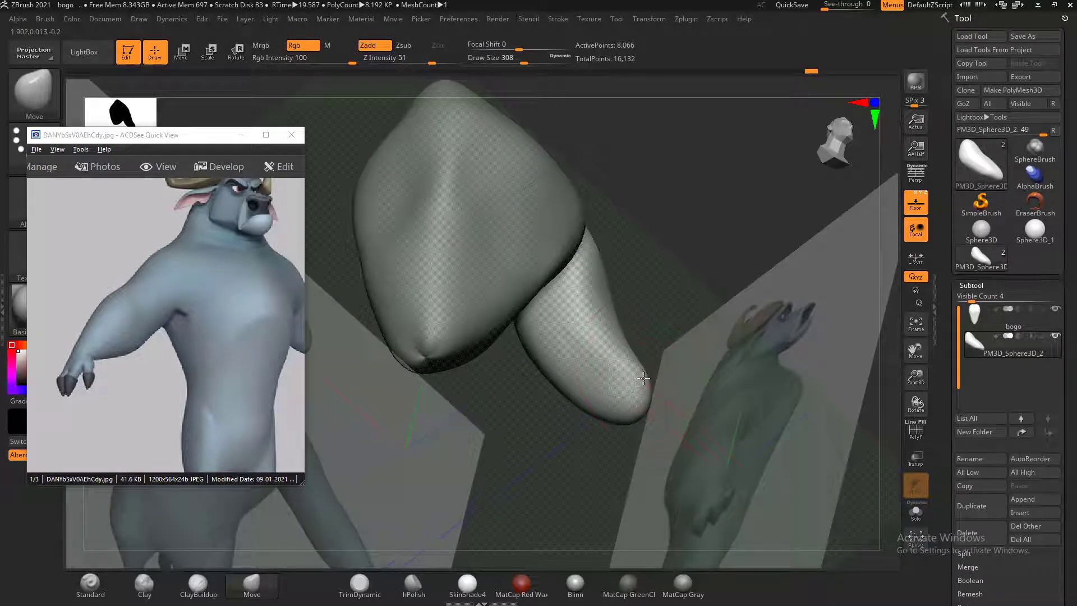
pyautogui.moveTo(692, 321); pyautogui.dragTo(683, 351)
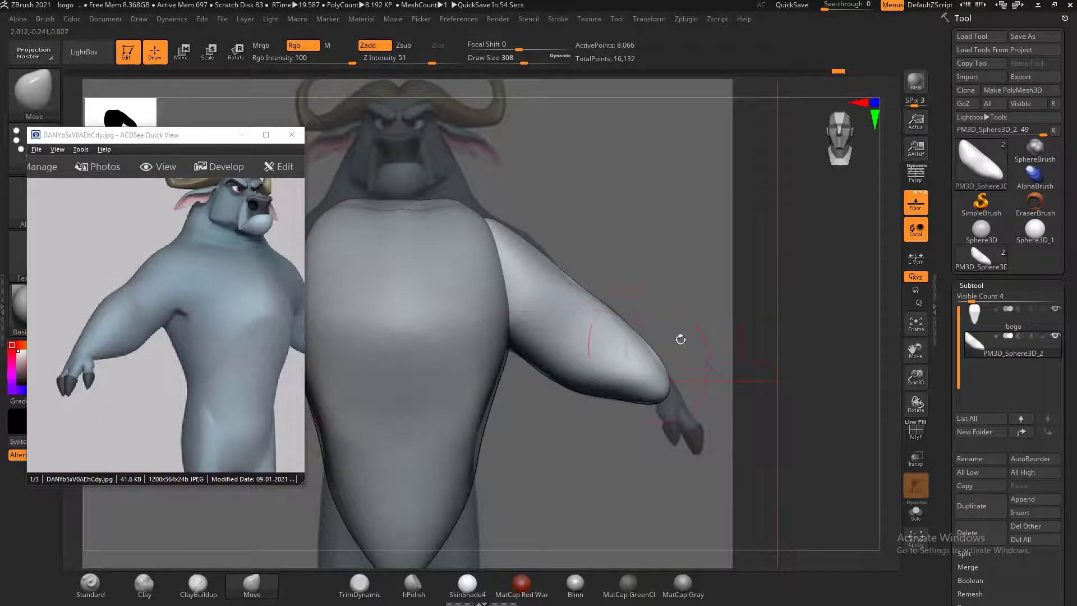
# Remesh the bogo torso subtool with ZRemesher at a target polygon count of 5, with its wireframe shown
pyautogui.keyDown('alt'); pyautogui.click(439, 308); pyautogui.keyUp('alt')
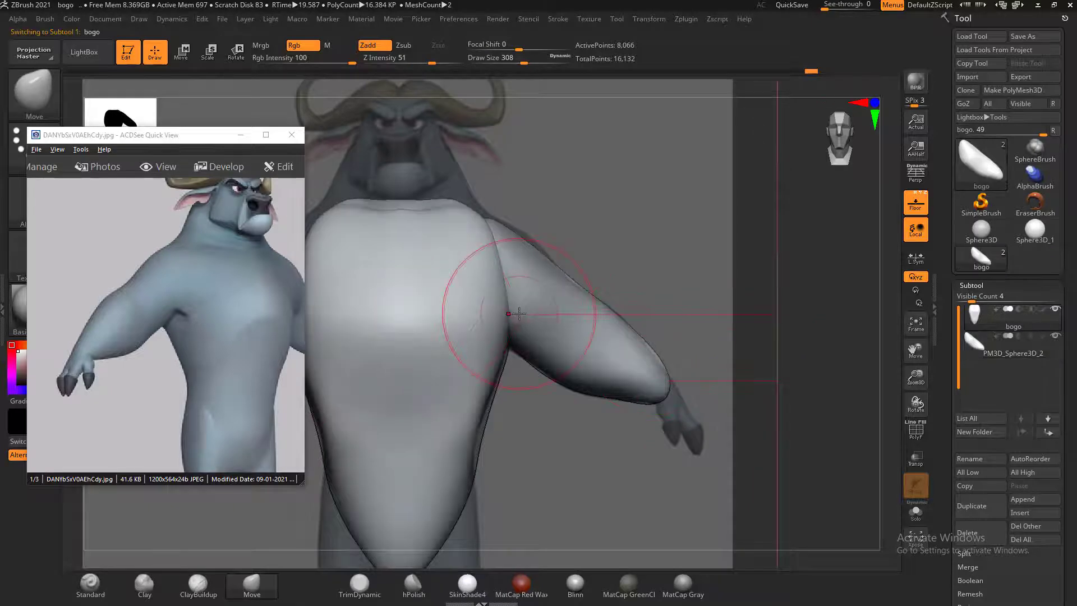
pyautogui.hotkey('shift', 'f')
pyautogui.moveTo(750, 300); pyautogui.dragTo(753, 326)
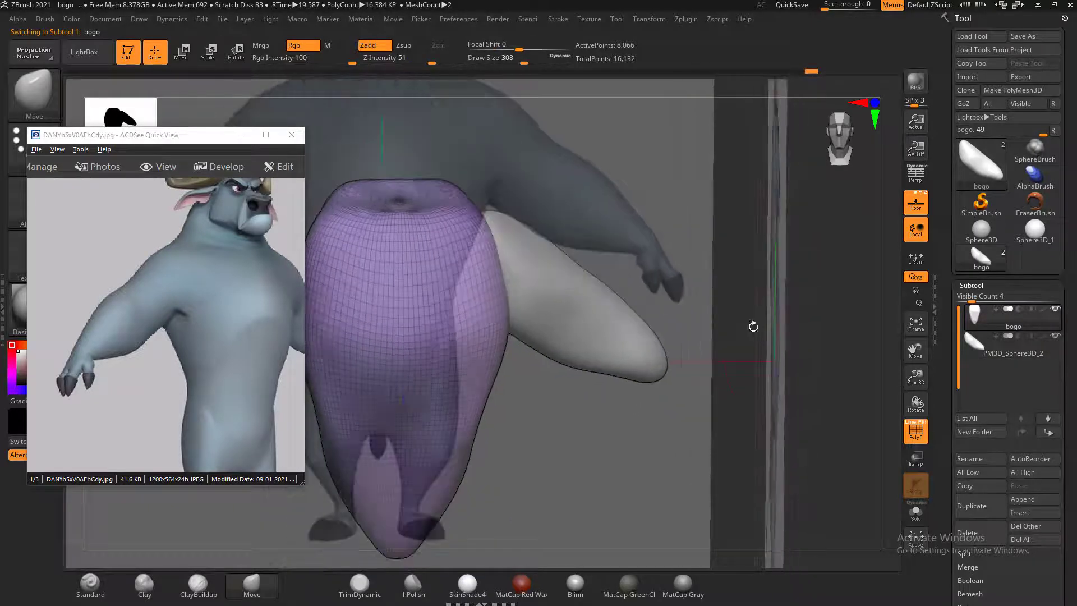
pyautogui.scroll(-5, 972, 388)
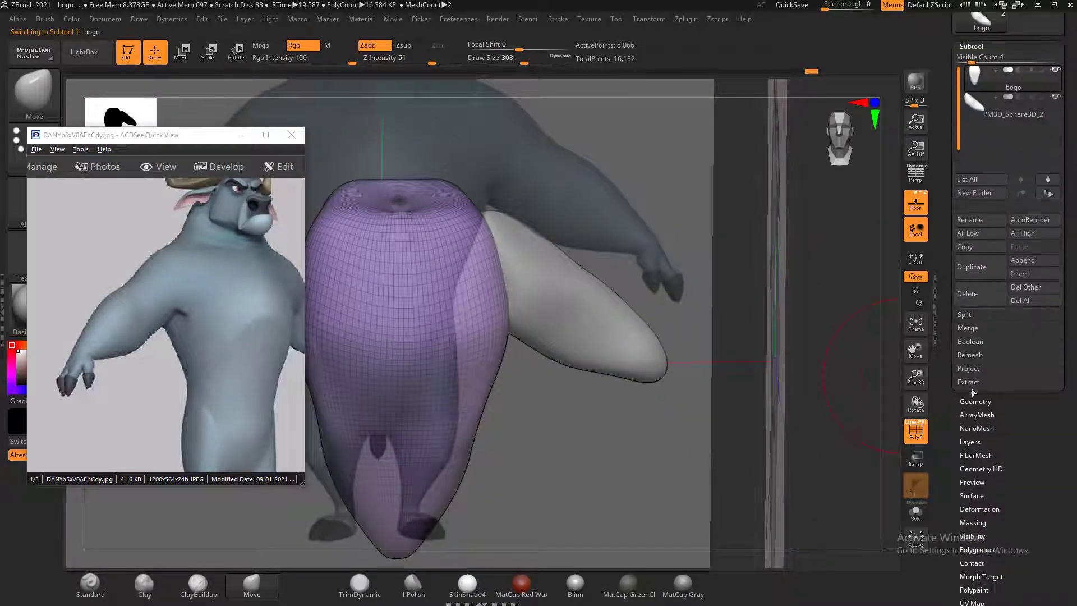
pyautogui.click(977, 401)
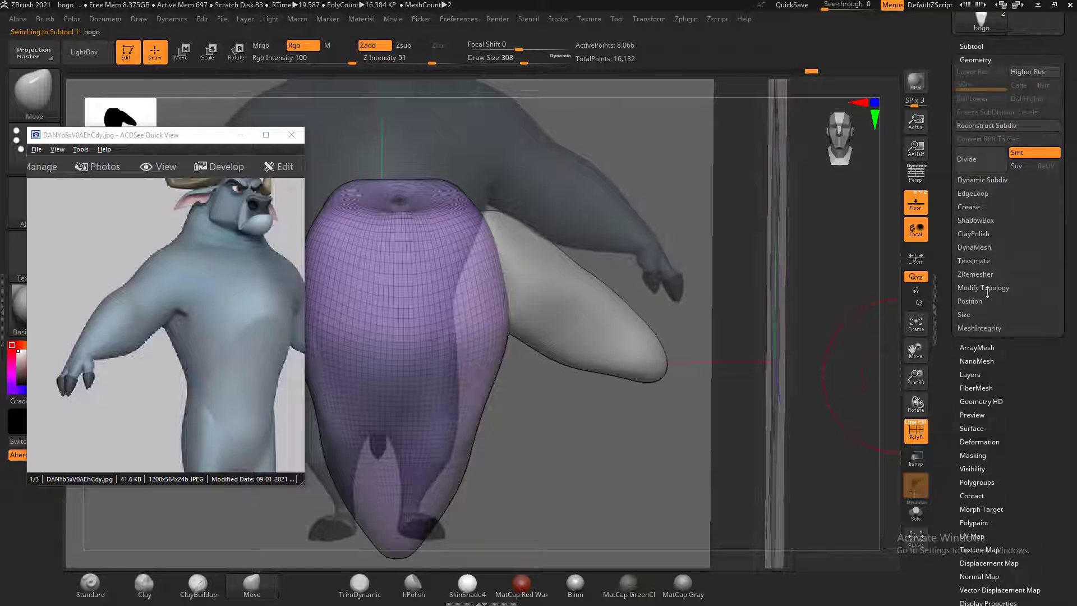
pyautogui.click(976, 274)
pyautogui.click(976, 297)
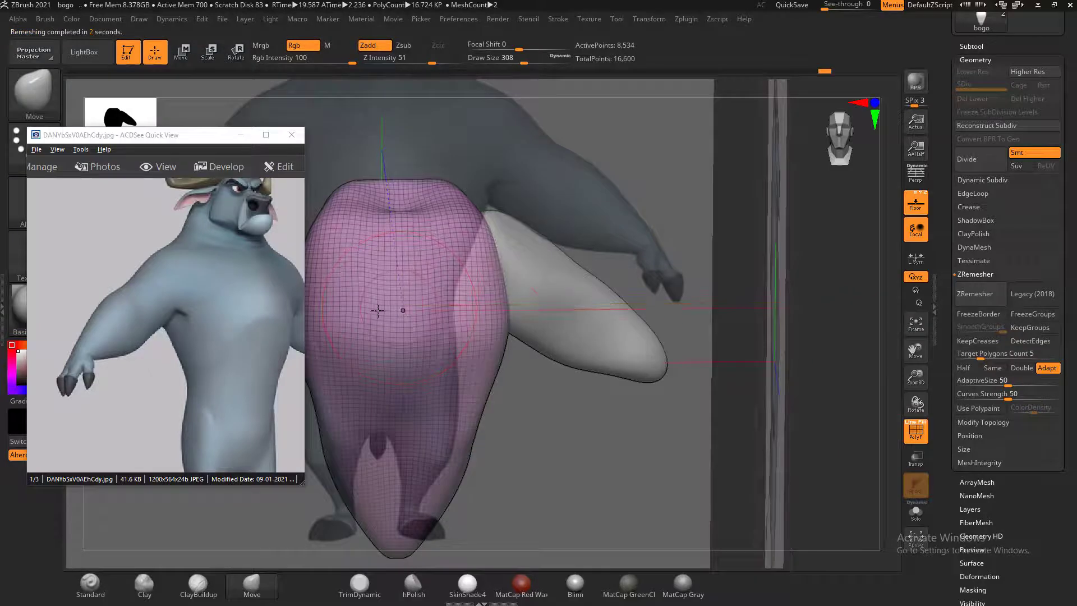
# Remesh the arm subtool with ZRemesher at the same target polygon count of 5
pyautogui.keyDown('alt'); pyautogui.click(585, 303); pyautogui.keyUp('alt')
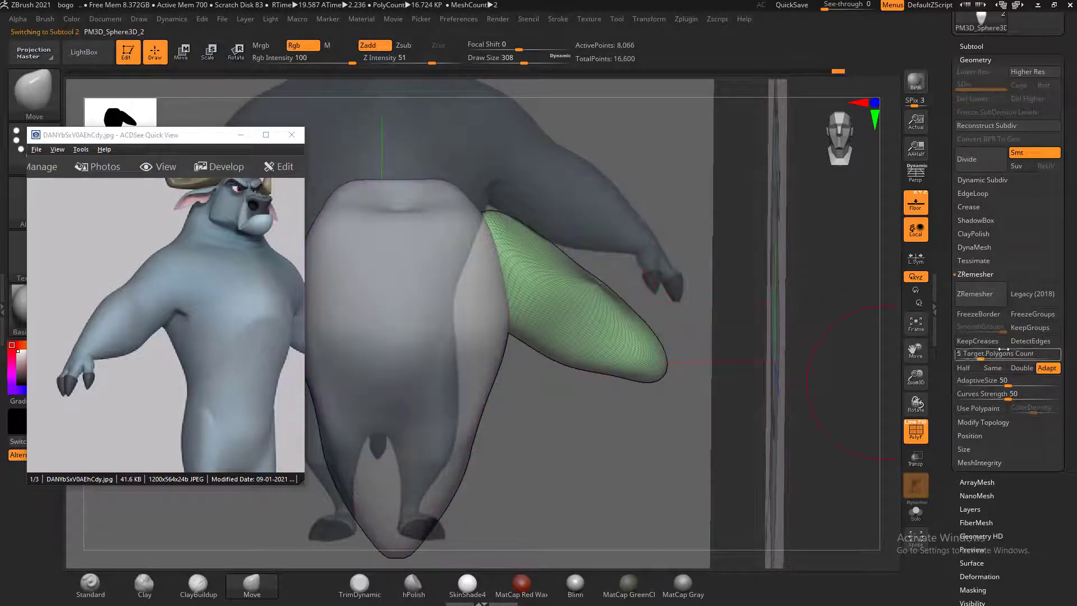
pyautogui.click(976, 294)
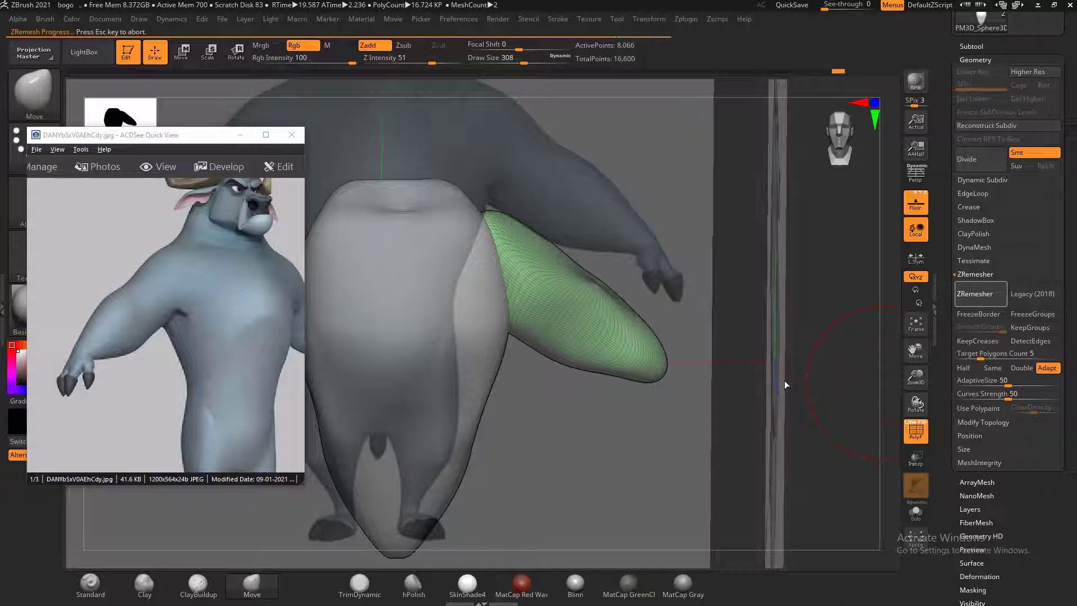
pyautogui.moveTo(789, 383)
pyautogui.mouseDown()
pyautogui.moveTo(808, 385)
pyautogui.moveTo(783, 393)
pyautogui.moveTo(769, 374)
pyautogui.mouseUp()
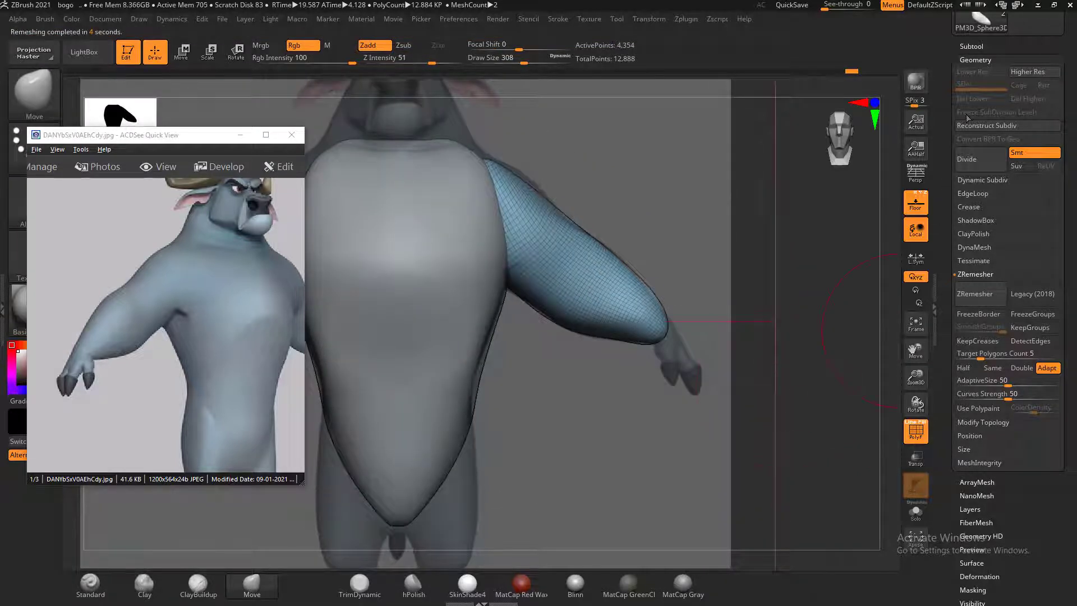
# Isolate the arm by hiding the torso subtool and the floor with its reference planes
pyautogui.moveTo(948, 110); pyautogui.dragTo(948, 209)
pyautogui.click(968, 145)
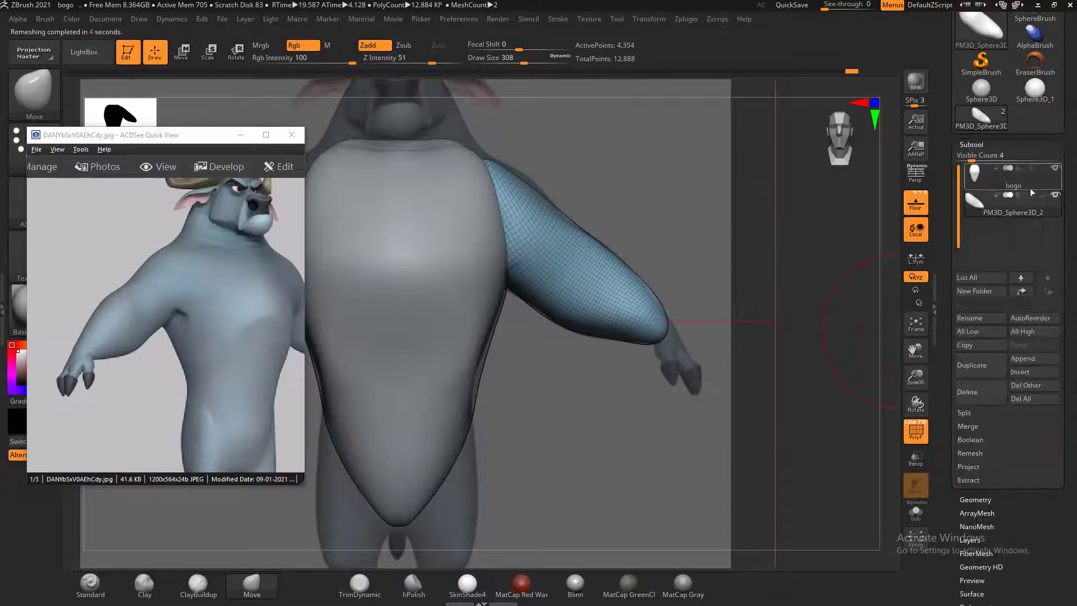
pyautogui.click(1055, 168)
pyautogui.moveTo(788, 291); pyautogui.dragTo(779, 313)
pyautogui.moveTo(723, 376)
pyautogui.mouseDown()
pyautogui.moveTo(750, 336)
pyautogui.moveTo(786, 320)
pyautogui.moveTo(750, 409)
pyautogui.moveTo(765, 353)
pyautogui.moveTo(742, 369)
pyautogui.mouseUp()
pyautogui.click(916, 203)
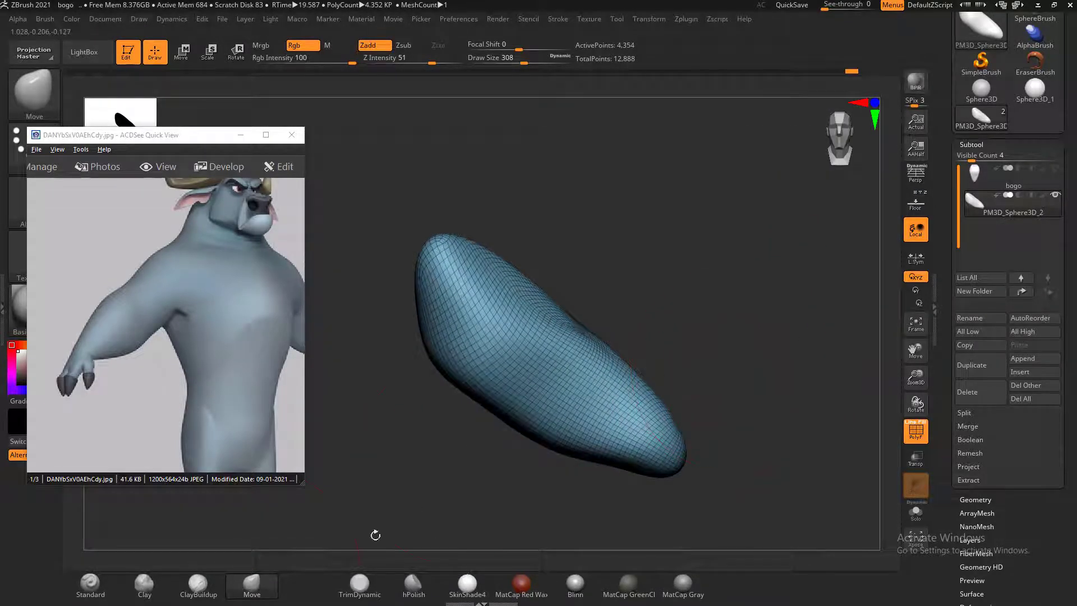
# Carve the elbow crease and build up the forearm below it with the ClayBuildup brush, smoothing the strokes
pyautogui.click(198, 583)
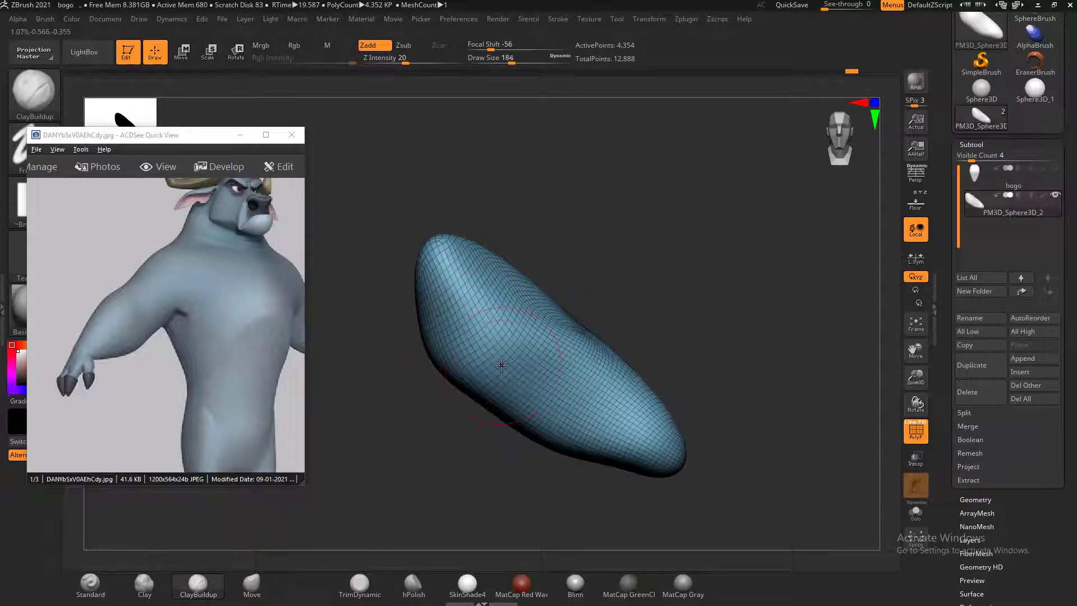
pyautogui.moveTo(639, 297); pyautogui.dragTo(633, 302)
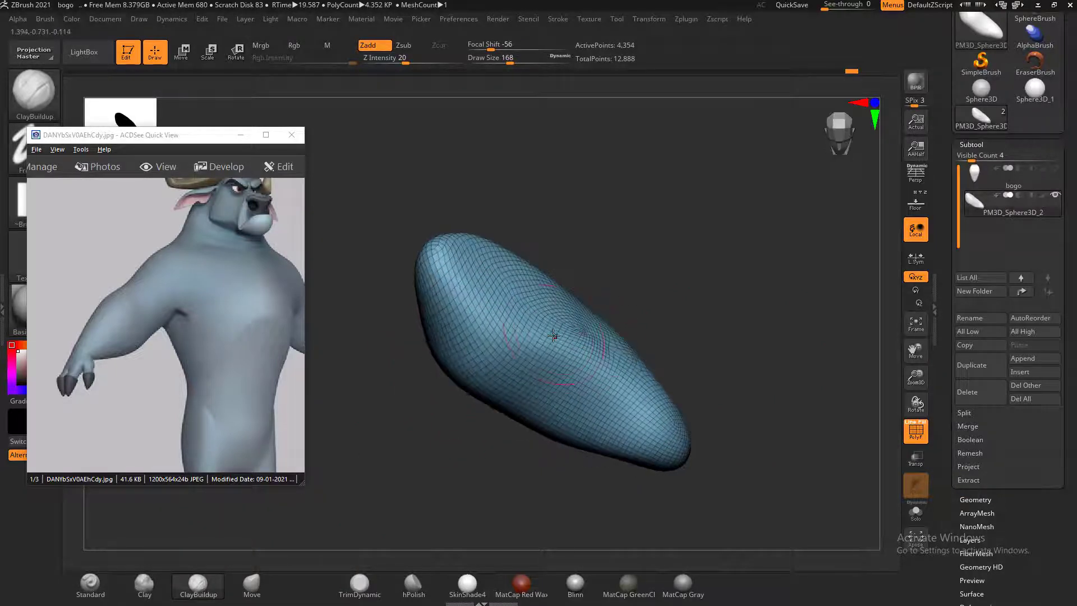
pyautogui.moveTo(540, 339)
pyautogui.keyDown('alt'); pyautogui.mouseDown()
pyautogui.moveTo(519, 370)
pyautogui.moveTo(531, 353)
pyautogui.mouseUp(); pyautogui.keyUp('alt')
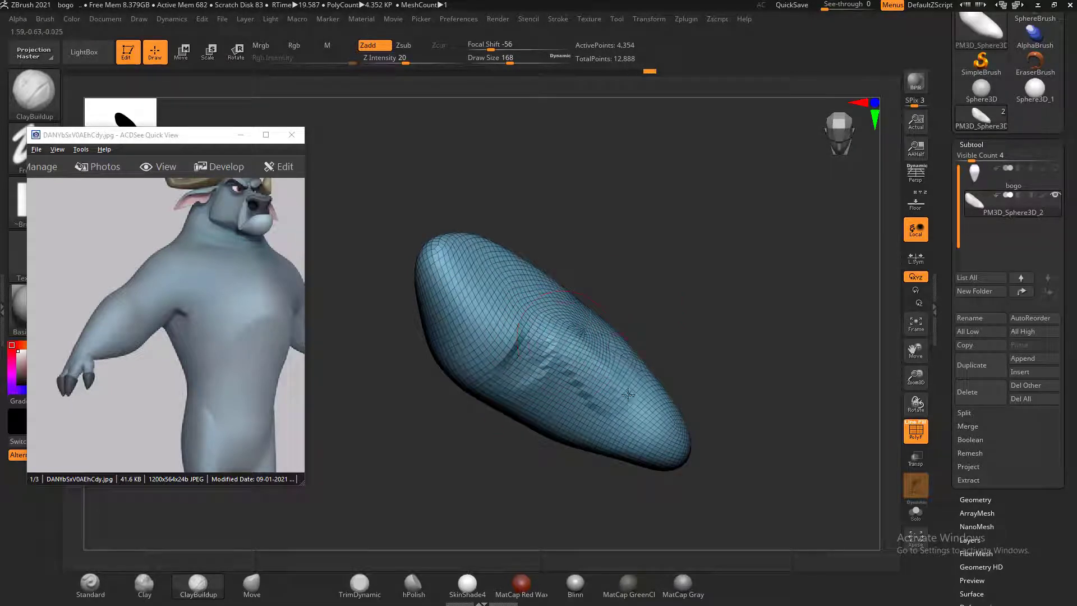
pyautogui.moveTo(685, 320); pyautogui.dragTo(516, 427)
pyautogui.moveTo(605, 408); pyautogui.dragTo(508, 405)
pyautogui.keyDown('alt'); pyautogui.moveTo(592, 278); pyautogui.dragTo(535, 346); pyautogui.keyUp('alt')
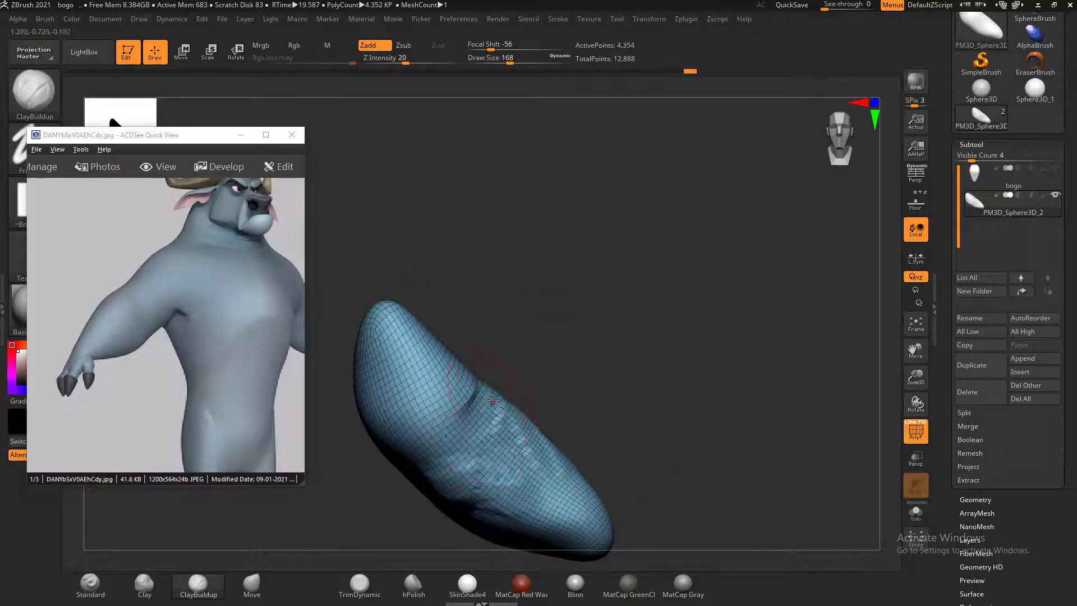
pyautogui.moveTo(455, 478)
pyautogui.keyDown('alt'); pyautogui.mouseDown()
pyautogui.moveTo(448, 484)
pyautogui.moveTo(455, 454)
pyautogui.mouseUp(); pyautogui.keyUp('alt')
pyautogui.keyDown('shift'); pyautogui.moveTo(465, 414); pyautogui.dragTo(462, 396); pyautogui.keyUp('shift')
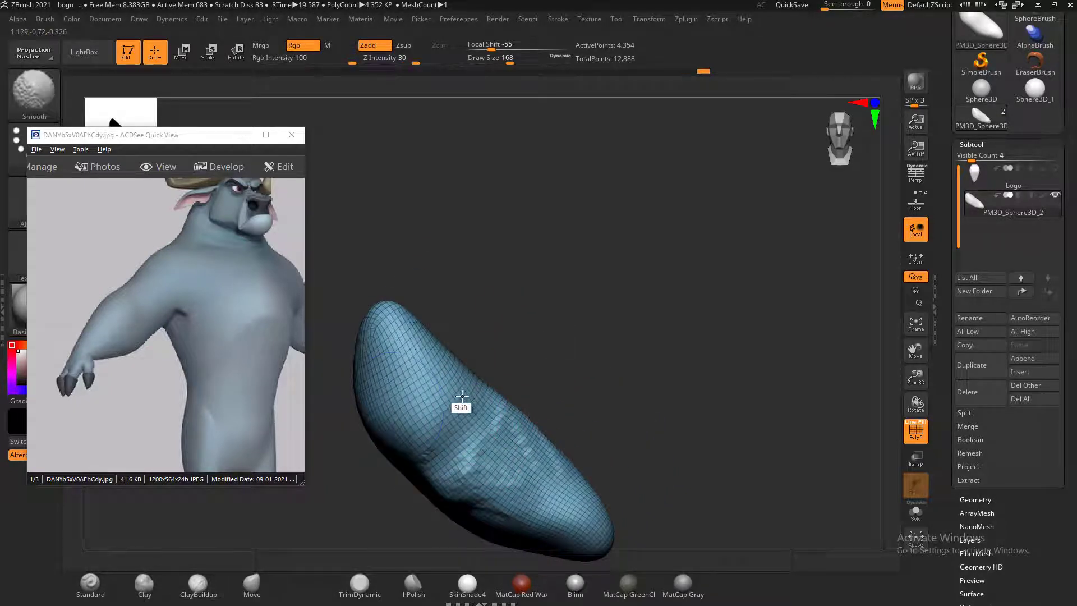
# Turn off the wireframe and continue the ClayBuildup forms and elbow groove across the arm's upper side, smoothing them
pyautogui.moveTo(539, 269)
pyautogui.mouseDown()
pyautogui.moveTo(493, 333)
pyautogui.moveTo(420, 367)
pyautogui.mouseUp()
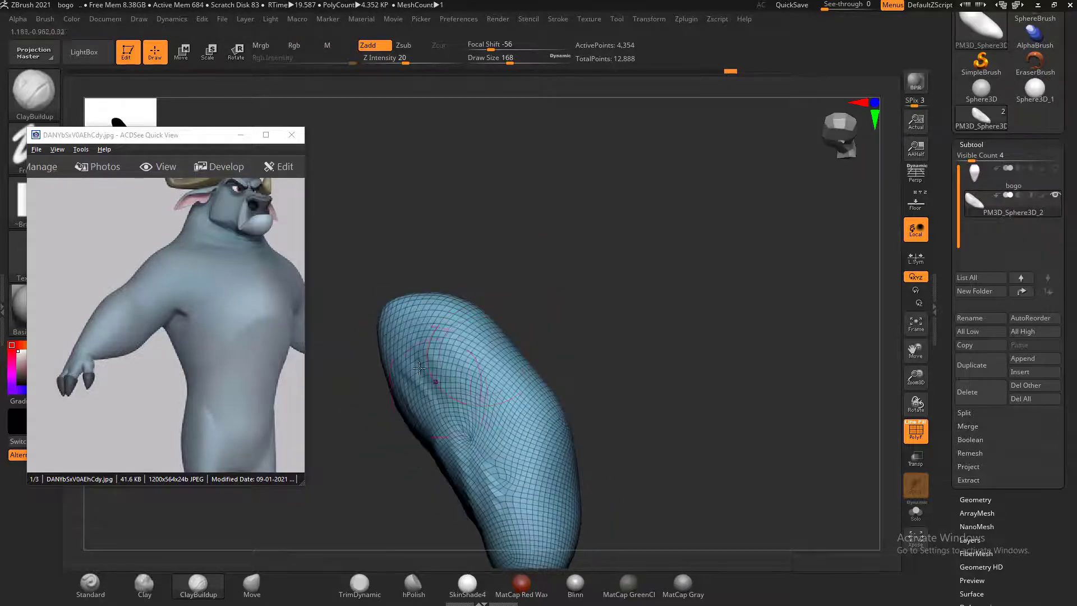
pyautogui.hotkey('shift', 'f')
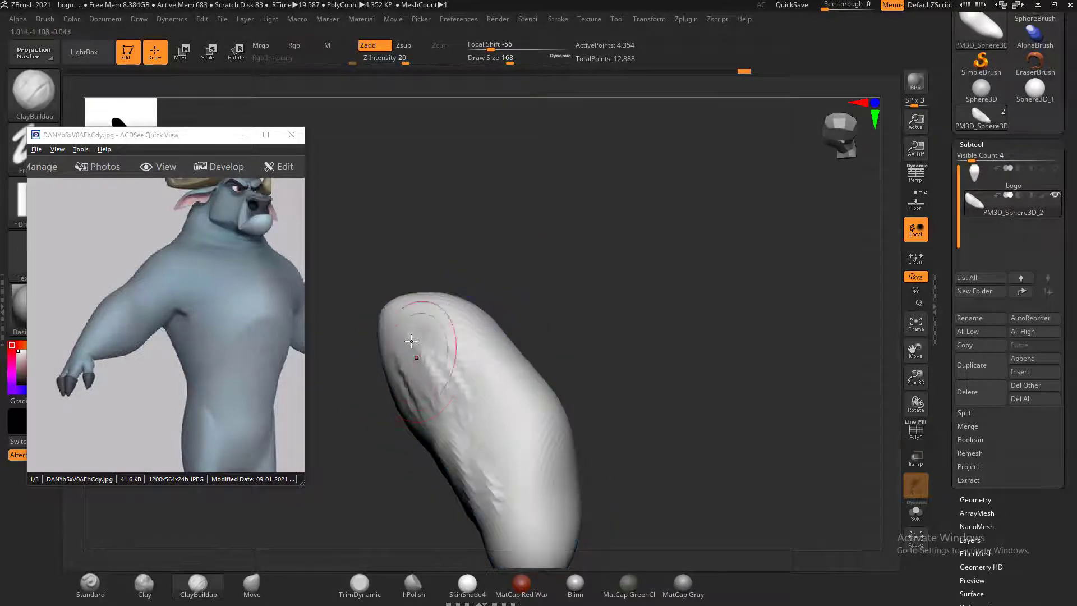
pyautogui.moveTo(565, 336); pyautogui.dragTo(528, 426)
pyautogui.moveTo(520, 372)
pyautogui.keyDown('alt'); pyautogui.mouseDown()
pyautogui.moveTo(493, 394)
pyautogui.moveTo(554, 411)
pyautogui.mouseUp(); pyautogui.keyUp('alt')
pyautogui.moveTo(600, 348); pyautogui.dragTo(632, 354)
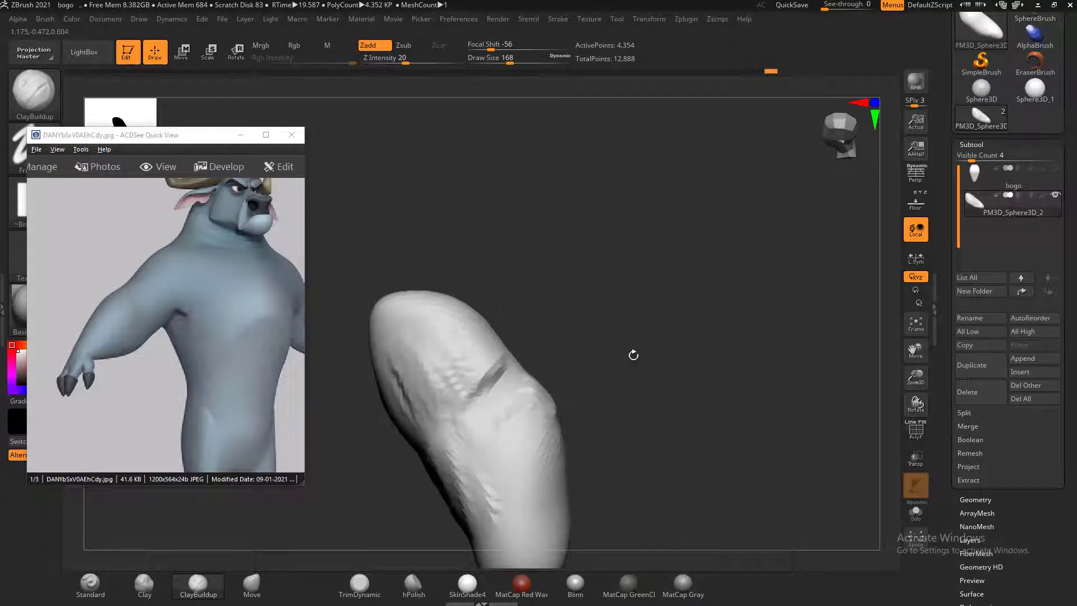
pyautogui.moveTo(527, 401)
pyautogui.keyDown('shift'); pyautogui.mouseDown()
pyautogui.moveTo(533, 429)
pyautogui.moveTo(485, 385)
pyautogui.moveTo(486, 362)
pyautogui.mouseUp(); pyautogui.keyUp('shift')
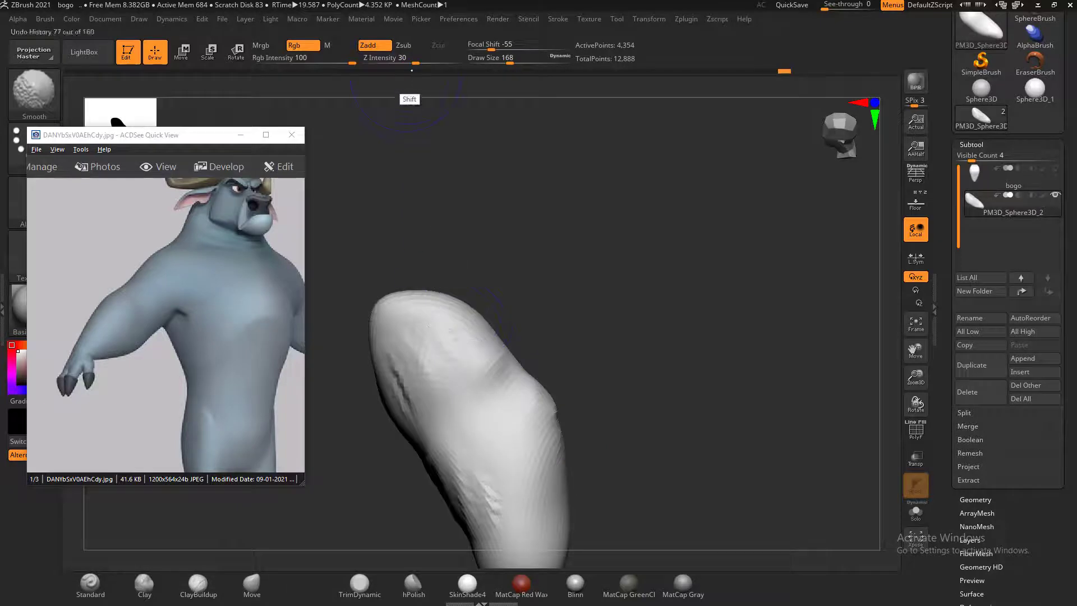
pyautogui.keyDown('shift'); pyautogui.click(419, 60); pyautogui.keyUp('shift')
# Smooth the rough clay strokes on the upper arm and recut the groove along the arm's side
pyautogui.moveTo(603, 371); pyautogui.dragTo(633, 374)
pyautogui.moveTo(399, 376)
pyautogui.keyDown('shift'); pyautogui.mouseDown()
pyautogui.moveTo(411, 397)
pyautogui.moveTo(339, 446)
pyautogui.mouseUp(); pyautogui.keyUp('shift')
pyautogui.moveTo(586, 368); pyautogui.dragTo(629, 370)
pyautogui.keyDown('alt'); pyautogui.moveTo(492, 503); pyautogui.dragTo(545, 389); pyautogui.keyUp('alt')
pyautogui.moveTo(438, 386)
pyautogui.keyDown('shift'); pyautogui.mouseDown()
pyautogui.moveTo(396, 389)
pyautogui.moveTo(459, 368)
pyautogui.mouseUp(); pyautogui.keyUp('shift')
pyautogui.moveTo(600, 334)
pyautogui.mouseDown()
pyautogui.moveTo(551, 365)
pyautogui.moveTo(524, 413)
pyautogui.mouseUp()
pyautogui.moveTo(616, 364)
pyautogui.mouseDown()
pyautogui.moveTo(565, 341)
pyautogui.moveTo(607, 331)
pyautogui.moveTo(596, 329)
pyautogui.moveTo(620, 343)
pyautogui.mouseUp()
# Carve and smooth the remaining sides of the arm until the upper arm and forearm blend softly
pyautogui.moveTo(771, 309); pyautogui.dragTo(676, 331)
pyautogui.moveTo(659, 357)
pyautogui.keyDown('alt'); pyautogui.mouseDown()
pyautogui.moveTo(623, 336)
pyautogui.moveTo(644, 368)
pyautogui.moveTo(601, 348)
pyautogui.moveTo(654, 325)
pyautogui.mouseUp(); pyautogui.keyUp('alt')
pyautogui.moveTo(617, 331)
pyautogui.keyDown('shift'); pyautogui.mouseDown()
pyautogui.moveTo(639, 351)
pyautogui.moveTo(719, 261)
pyautogui.moveTo(726, 224)
pyautogui.mouseUp(); pyautogui.keyUp('shift')
pyautogui.moveTo(772, 320); pyautogui.dragTo(789, 372)
pyautogui.keyDown('shift'); pyautogui.moveTo(612, 419); pyautogui.dragTo(548, 480); pyautogui.keyUp('shift')
pyautogui.moveTo(668, 438)
pyautogui.mouseDown()
pyautogui.moveTo(755, 354)
pyautogui.moveTo(788, 443)
pyautogui.moveTo(820, 394)
pyautogui.moveTo(781, 378)
pyautogui.moveTo(774, 388)
pyautogui.moveTo(783, 284)
pyautogui.moveTo(735, 348)
pyautogui.mouseUp()
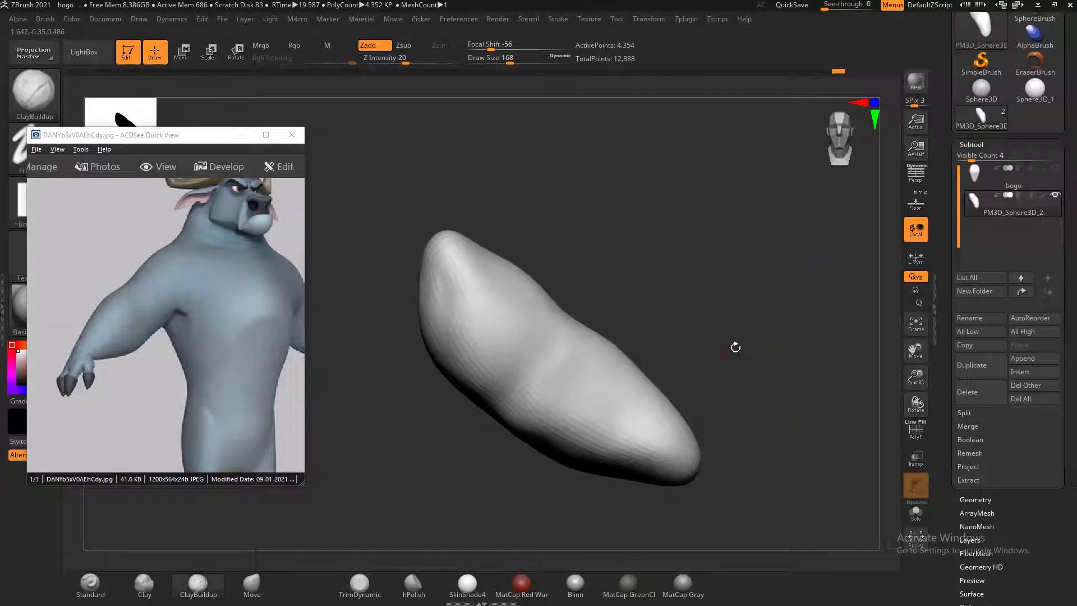
# Sharpen the crease between upper arm and forearm with the Standard brush at a smaller size, then smooth its edges
pyautogui.click(90, 584)
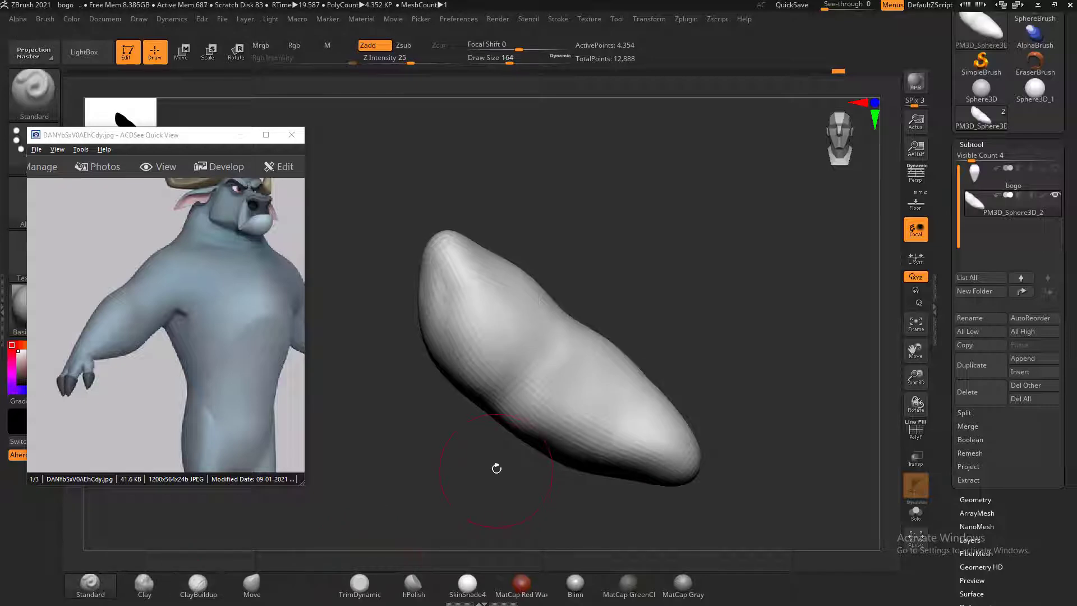
pyautogui.moveTo(568, 296)
pyautogui.mouseDown()
pyautogui.moveTo(585, 298)
pyautogui.moveTo(542, 334)
pyautogui.moveTo(507, 408)
pyautogui.mouseUp()
pyautogui.moveTo(627, 270); pyautogui.dragTo(598, 289)
pyautogui.keyDown('alt'); pyautogui.moveTo(441, 409); pyautogui.dragTo(498, 419); pyautogui.keyUp('alt')
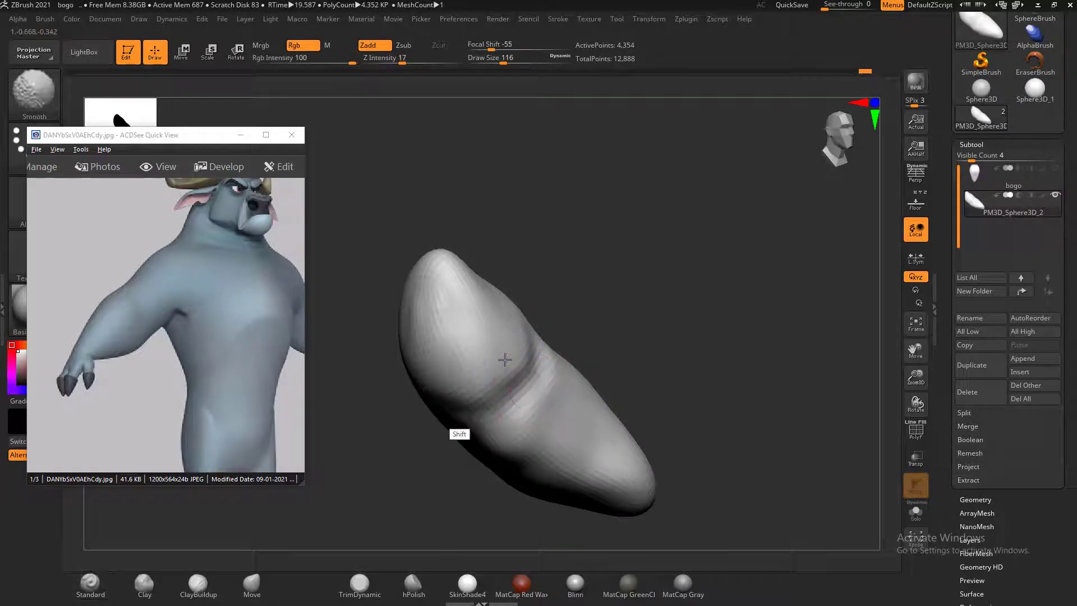
pyautogui.moveTo(552, 315)
pyautogui.mouseDown()
pyautogui.moveTo(609, 289)
pyautogui.moveTo(644, 315)
pyautogui.moveTo(551, 363)
pyautogui.moveTo(548, 383)
pyautogui.mouseUp()
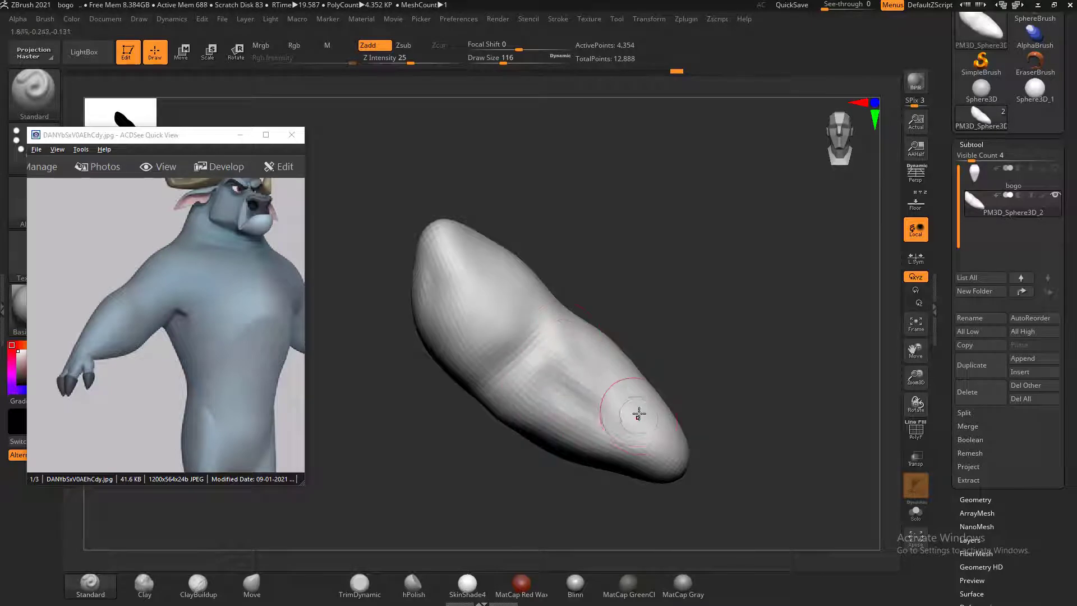
pyautogui.moveTo(708, 387)
pyautogui.mouseDown()
pyautogui.moveTo(714, 360)
pyautogui.moveTo(649, 355)
pyautogui.mouseUp()
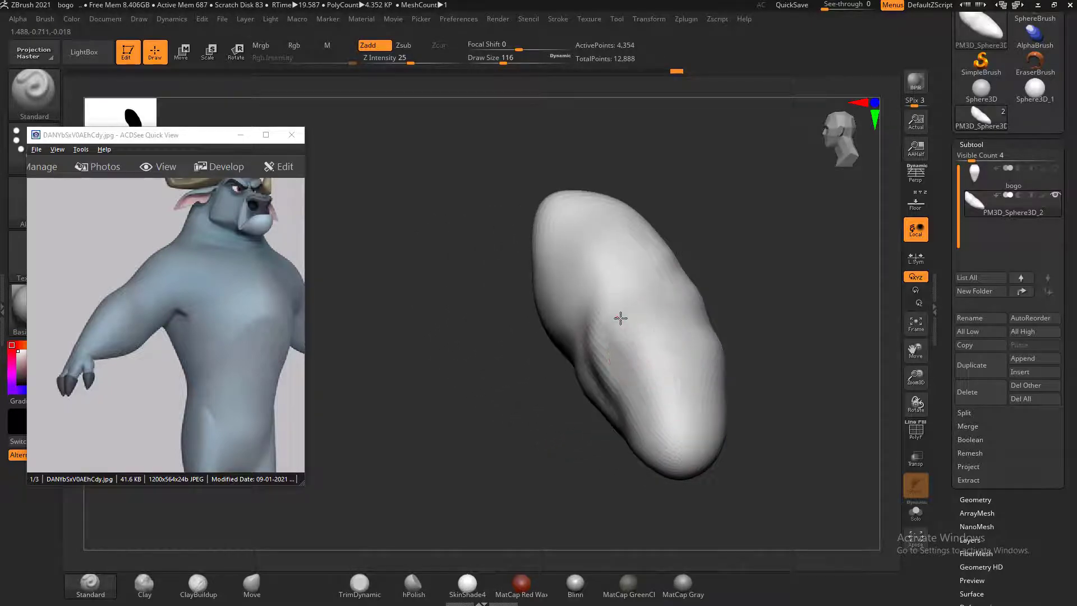
pyautogui.press('shift')
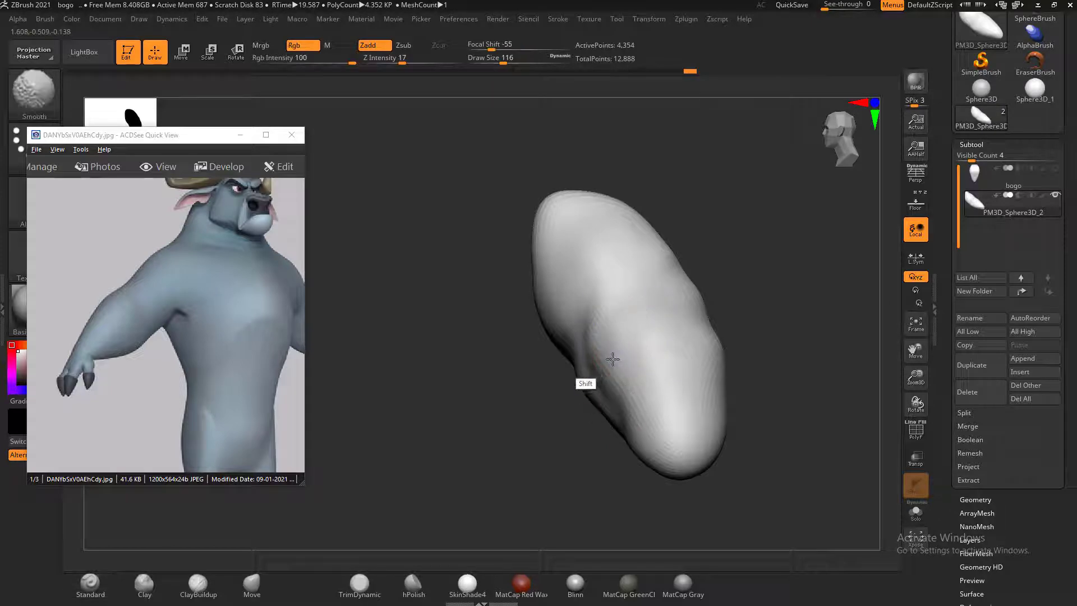
# Raise the outer forearm just below the elbow with the Standard brush at draw size 144 and smooth it
pyautogui.moveTo(764, 313)
pyautogui.mouseDown()
pyautogui.moveTo(758, 349)
pyautogui.moveTo(672, 293)
pyautogui.moveTo(569, 345)
pyautogui.mouseUp()
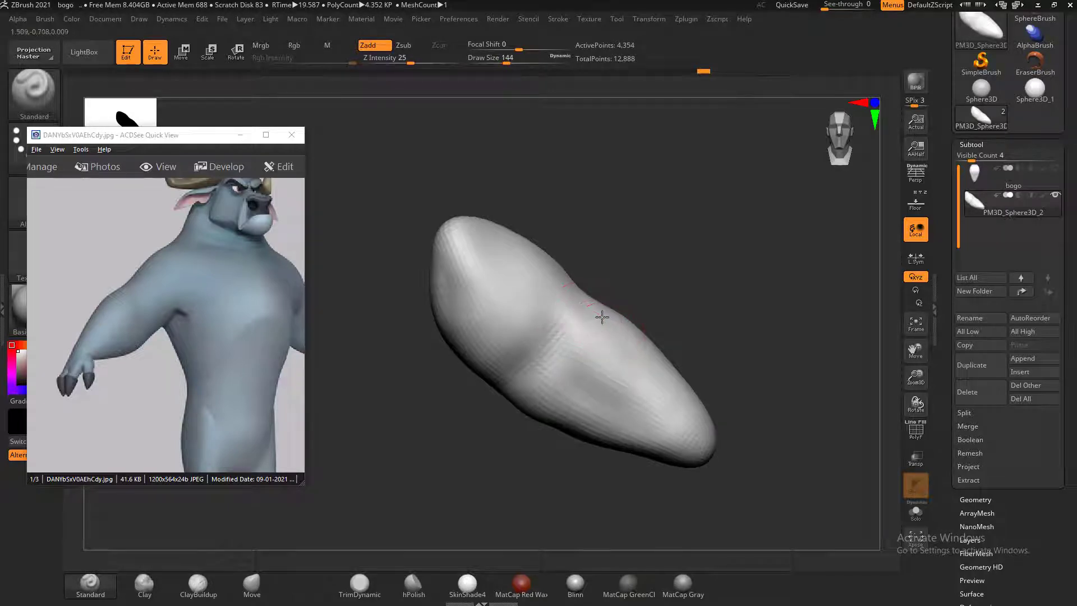
pyautogui.moveTo(618, 276)
pyautogui.mouseDown()
pyautogui.moveTo(570, 294)
pyautogui.moveTo(583, 316)
pyautogui.mouseUp()
pyautogui.moveTo(715, 277)
pyautogui.mouseDown()
pyautogui.moveTo(611, 273)
pyautogui.moveTo(637, 296)
pyautogui.moveTo(730, 282)
pyautogui.mouseUp()
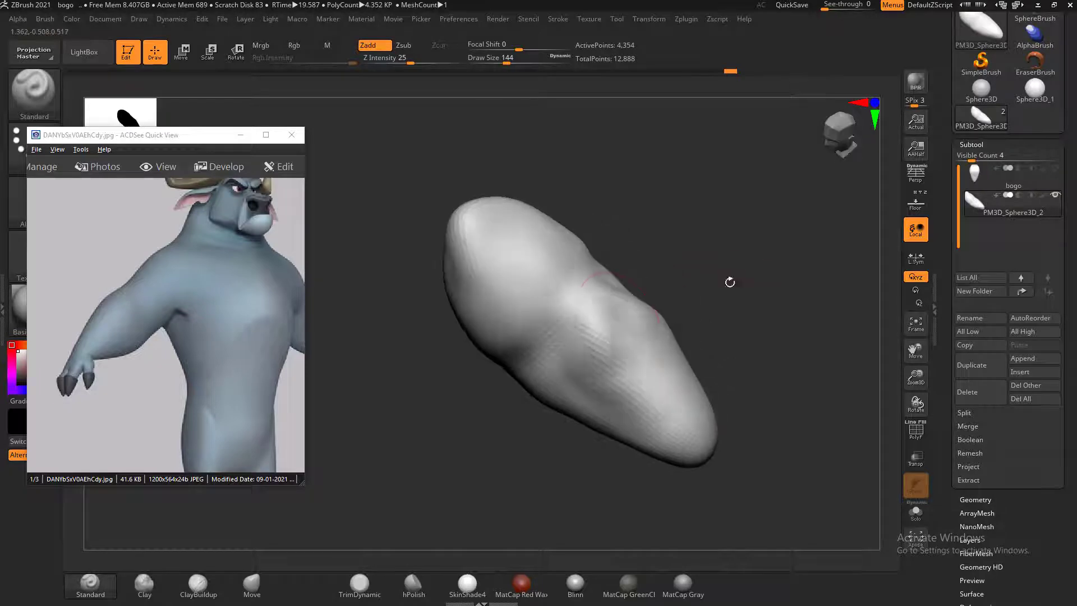
pyautogui.moveTo(600, 310)
pyautogui.mouseDown()
pyautogui.moveTo(642, 385)
pyautogui.moveTo(590, 338)
pyautogui.mouseUp()
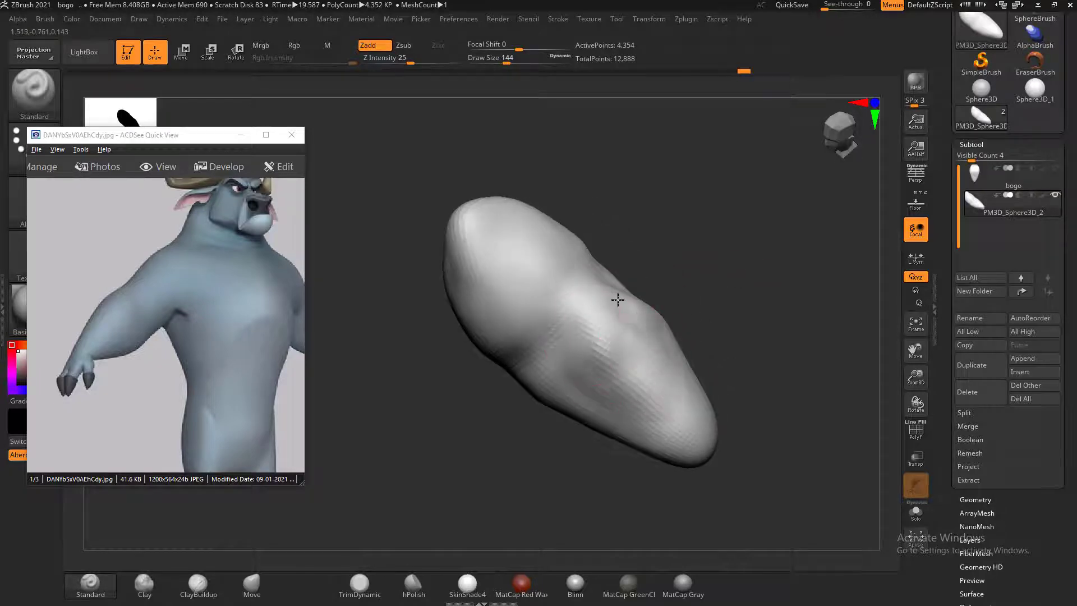
pyautogui.moveTo(652, 305)
pyautogui.mouseDown()
pyautogui.moveTo(717, 257)
pyautogui.moveTo(670, 282)
pyautogui.mouseUp()
pyautogui.keyDown('shift'); pyautogui.moveTo(639, 328); pyautogui.dragTo(641, 340); pyautogui.keyUp('shift')
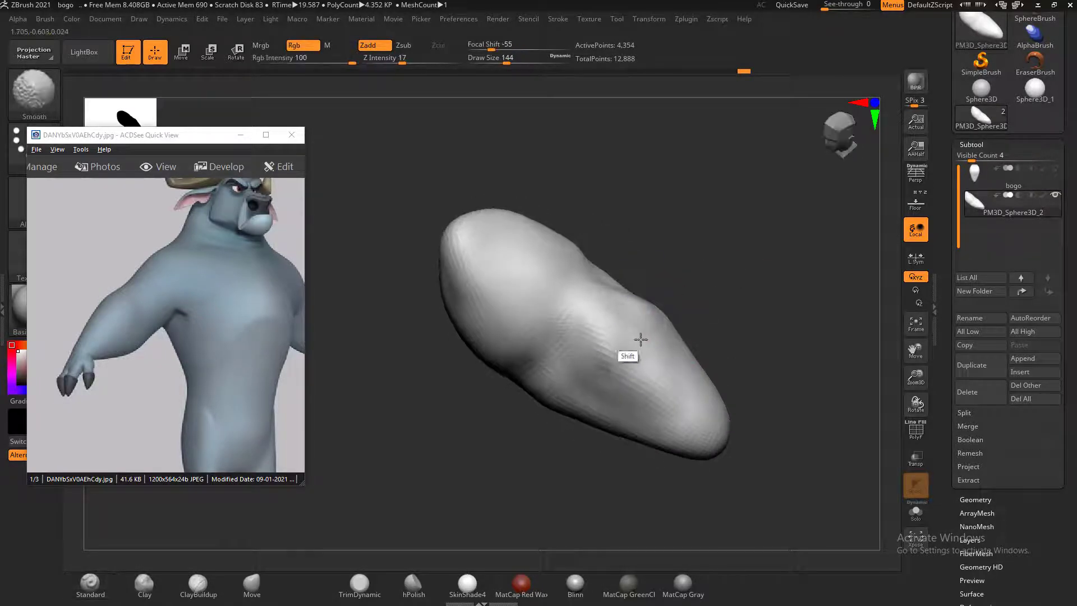
# Soften the elbow crease on the arm's front and refine the form along the arm's underside
pyautogui.moveTo(754, 311)
pyautogui.mouseDown()
pyautogui.moveTo(692, 322)
pyautogui.moveTo(657, 312)
pyautogui.moveTo(670, 433)
pyautogui.mouseUp()
pyautogui.moveTo(754, 323)
pyautogui.mouseDown()
pyautogui.moveTo(784, 308)
pyautogui.moveTo(780, 330)
pyautogui.mouseUp()
pyautogui.keyDown('shift'); pyautogui.moveTo(588, 323); pyautogui.dragTo(570, 359); pyautogui.keyUp('shift')
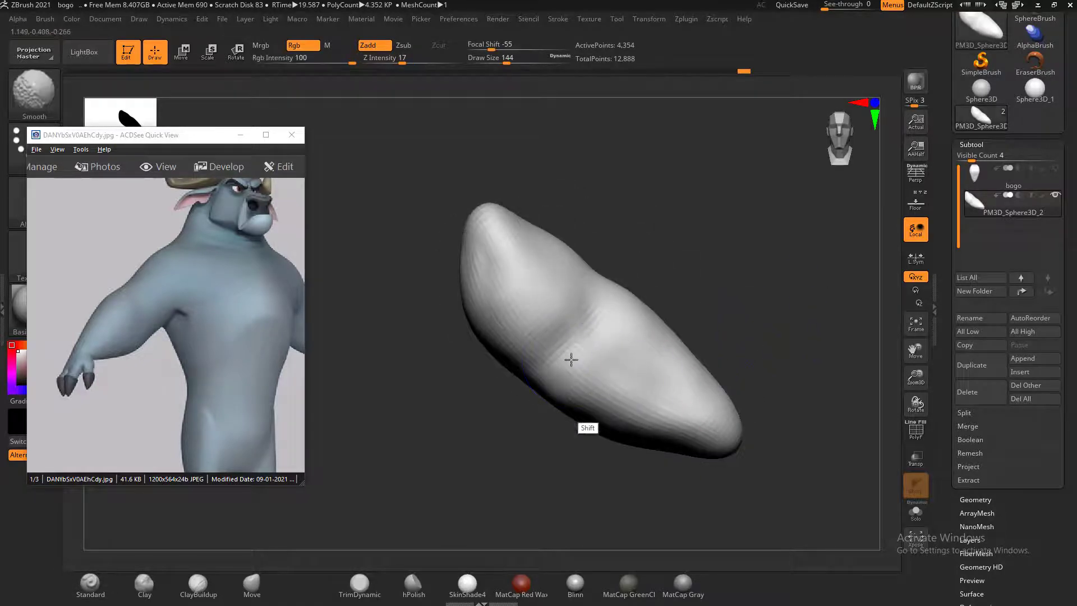
pyautogui.moveTo(756, 405); pyautogui.dragTo(759, 368)
pyautogui.click(297, 157)
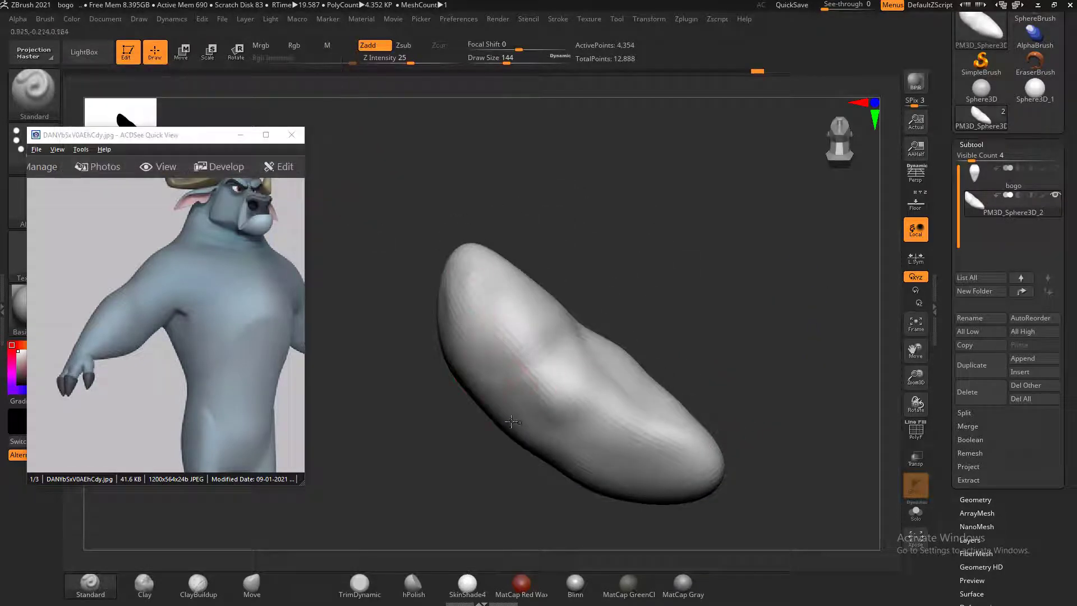
pyautogui.moveTo(541, 414)
pyautogui.mouseDown()
pyautogui.moveTo(516, 401)
pyautogui.moveTo(563, 434)
pyautogui.mouseUp()
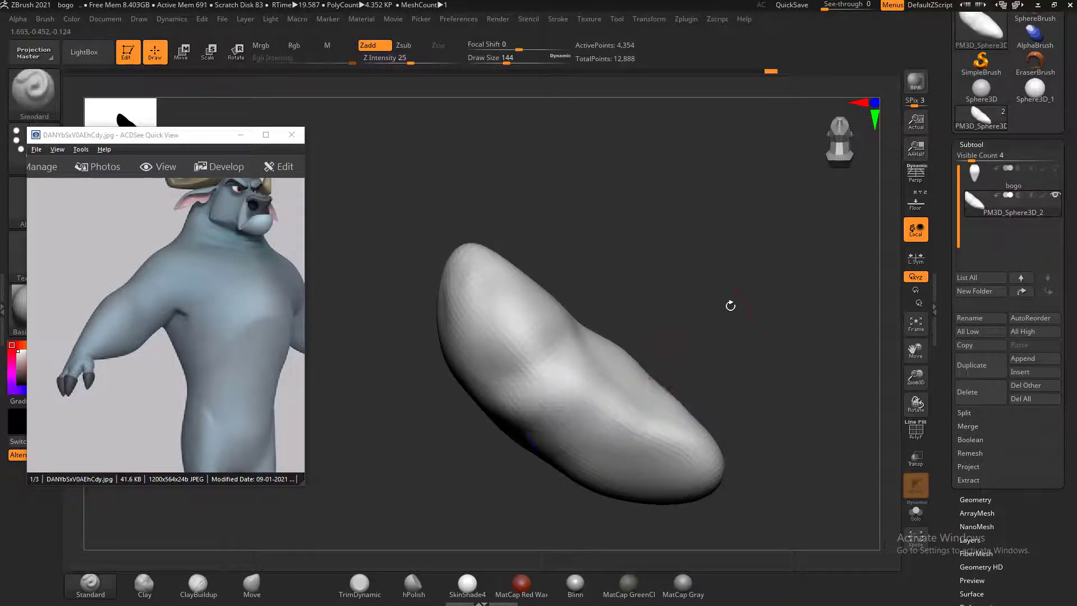
# Build up the front of the forearm and carve finer grooves around the elbow with a smaller Standard brush
pyautogui.moveTo(729, 305); pyautogui.dragTo(698, 357)
pyautogui.moveTo(625, 387)
pyautogui.mouseDown()
pyautogui.moveTo(572, 366)
pyautogui.moveTo(531, 384)
pyautogui.mouseUp()
pyautogui.press('[')
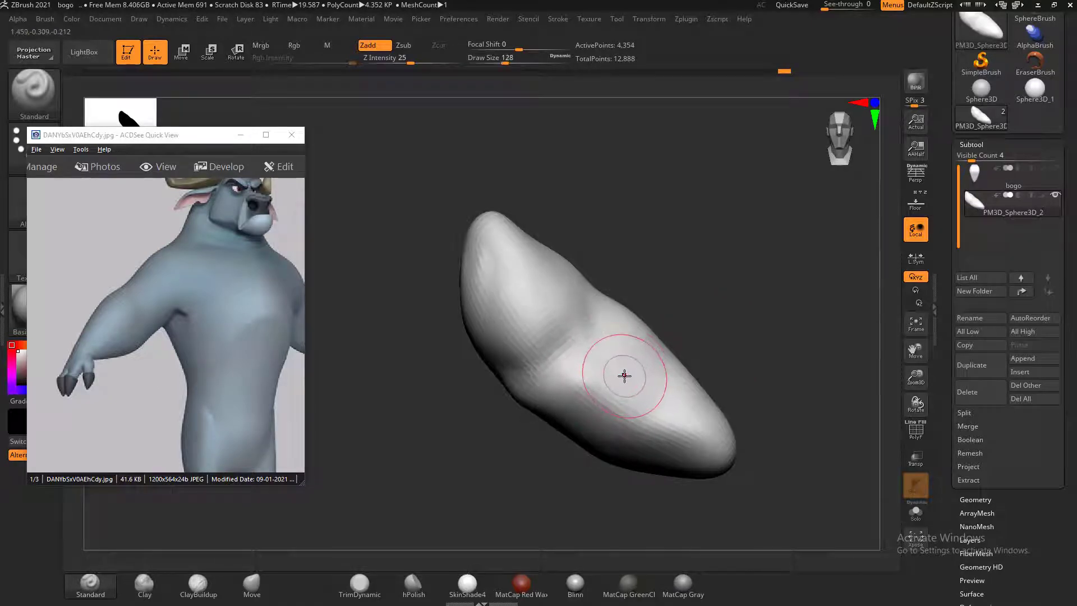
pyautogui.press('[')
pyautogui.moveTo(651, 400)
pyautogui.keyDown('alt'); pyautogui.mouseDown()
pyautogui.moveTo(582, 365)
pyautogui.moveTo(524, 376)
pyautogui.mouseUp(); pyautogui.keyUp('alt')
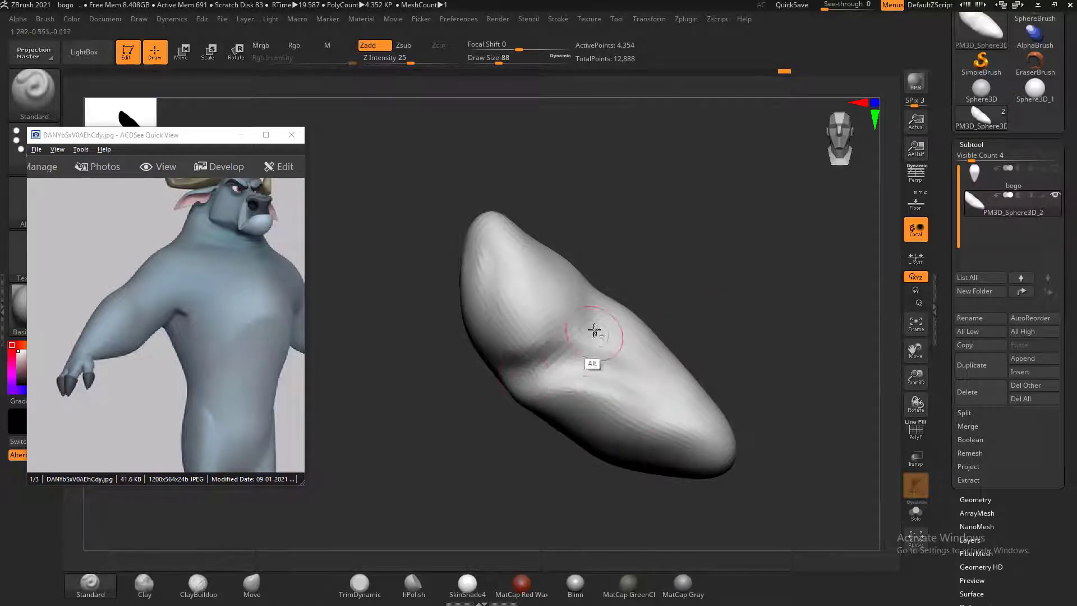
pyautogui.keyDown('alt'); pyautogui.moveTo(597, 298); pyautogui.dragTo(596, 352); pyautogui.keyUp('alt')
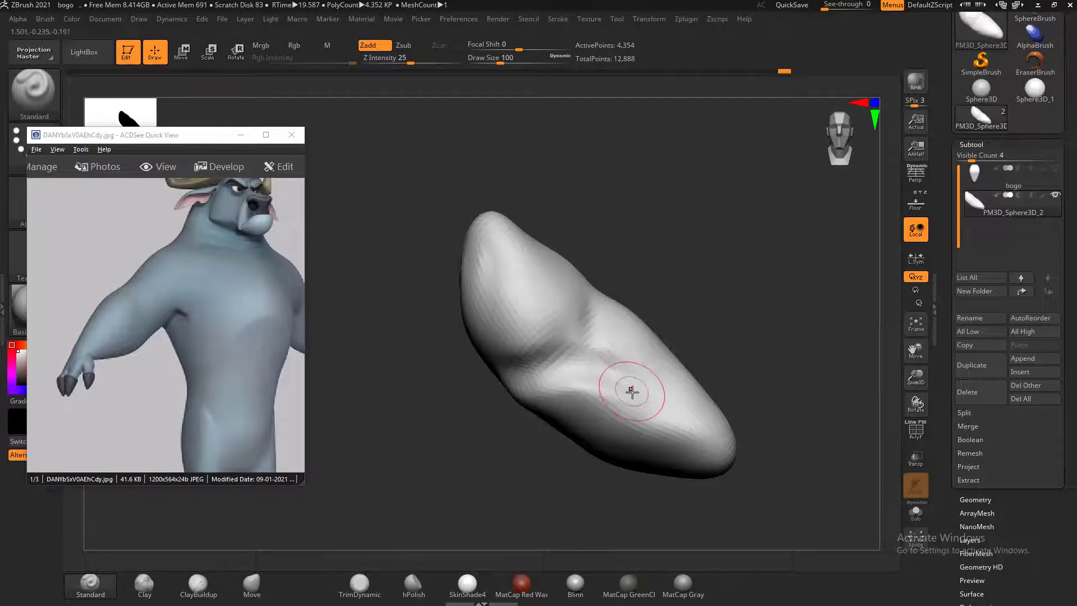
# Carve a groove along the forearm below the elbow with the Standard brush at draw size 144 and smooth it
pyautogui.keyDown('ctrl'); pyautogui.moveTo(630, 404); pyautogui.dragTo(530, 384); pyautogui.keyUp('ctrl')
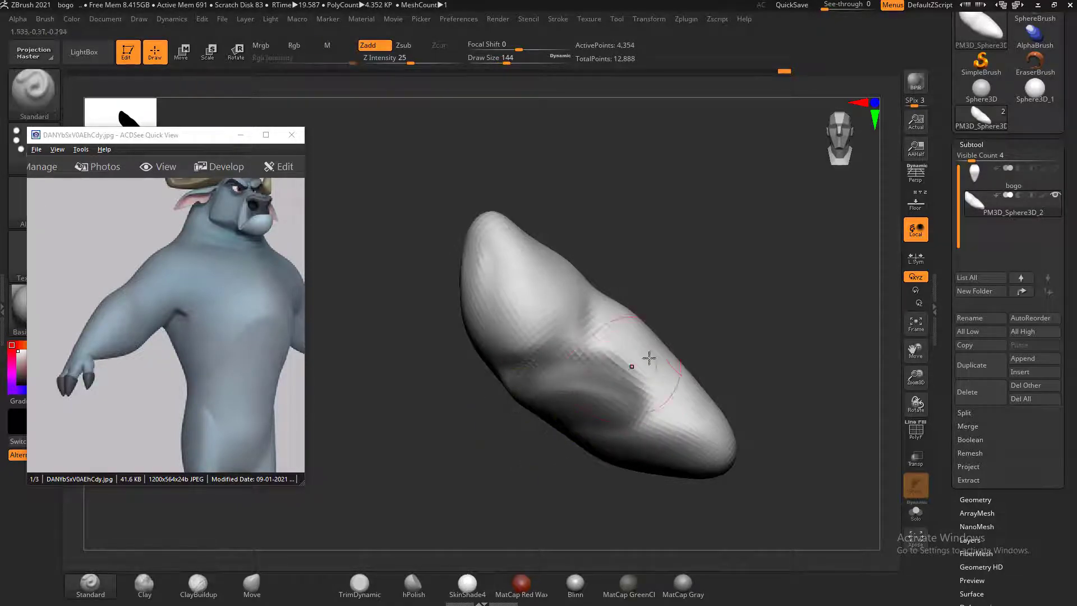
pyautogui.keyDown('ctrl'); pyautogui.moveTo(730, 320); pyautogui.dragTo(729, 323); pyautogui.keyUp('ctrl')
pyautogui.moveTo(638, 392)
pyautogui.keyDown('shift'); pyautogui.mouseDown()
pyautogui.moveTo(524, 418)
pyautogui.moveTo(625, 382)
pyautogui.mouseUp(); pyautogui.keyUp('shift')
pyautogui.moveTo(684, 289); pyautogui.dragTo(650, 300)
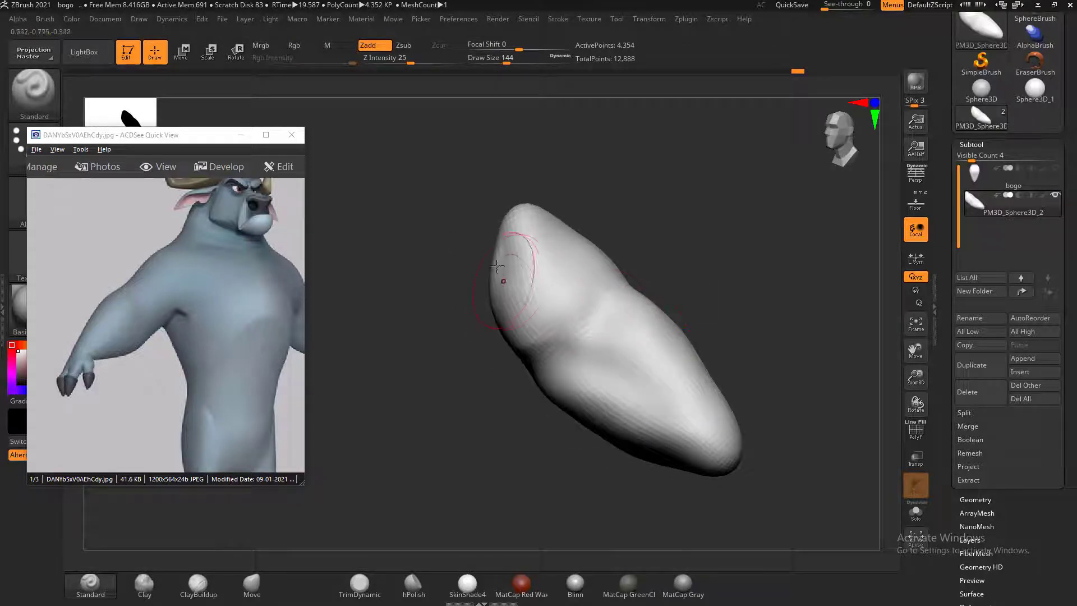
# Refine the side and back of the upper arm with the Standard brush and smooth the forms around the elbow
pyautogui.moveTo(498, 266)
pyautogui.mouseDown()
pyautogui.moveTo(504, 284)
pyautogui.moveTo(558, 254)
pyautogui.moveTo(564, 312)
pyautogui.moveTo(516, 295)
pyautogui.moveTo(567, 268)
pyautogui.mouseUp()
pyautogui.moveTo(660, 231); pyautogui.dragTo(620, 228)
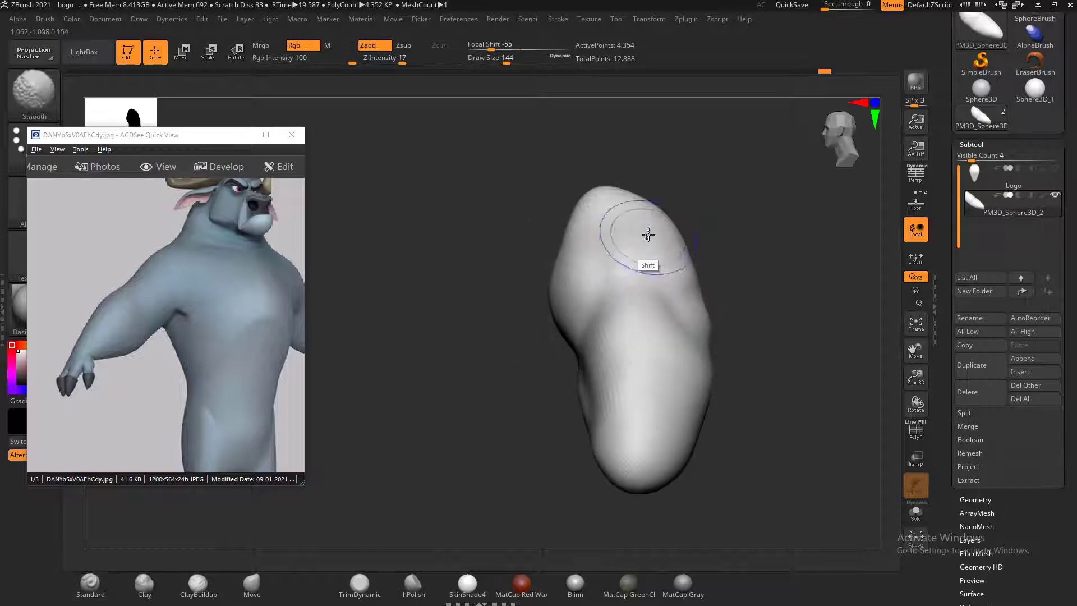
pyautogui.moveTo(722, 180); pyautogui.dragTo(709, 260)
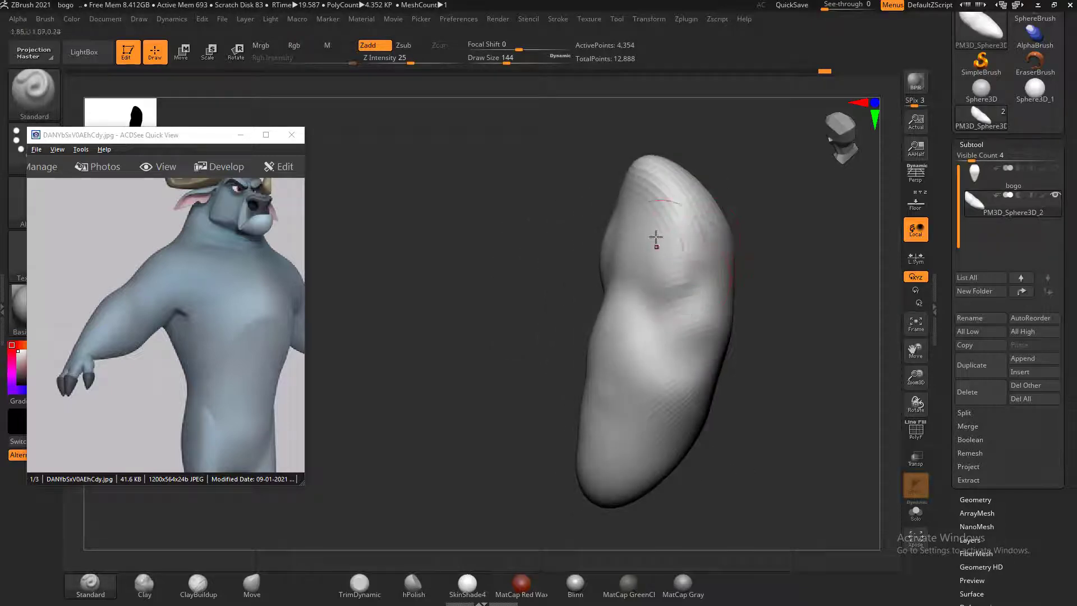
pyautogui.moveTo(656, 212)
pyautogui.mouseDown()
pyautogui.moveTo(714, 218)
pyautogui.moveTo(721, 241)
pyautogui.moveTo(662, 228)
pyautogui.moveTo(718, 240)
pyautogui.moveTo(712, 337)
pyautogui.mouseUp()
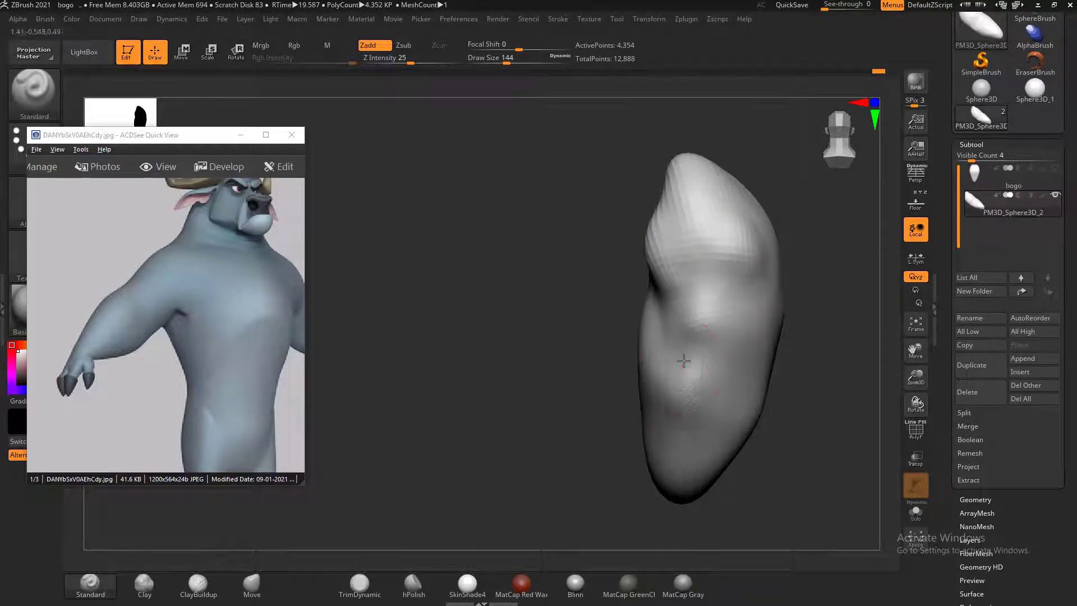
pyautogui.press('shift')
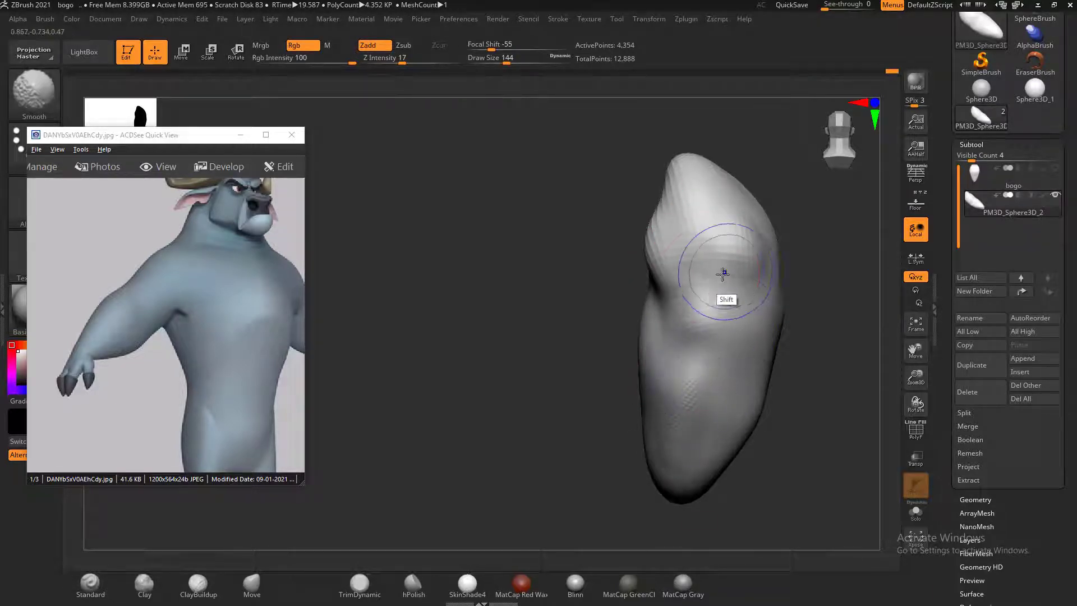
# Show the floor reference images and adjust the arm's outline to the front reference with the Move brush at draw size 260
pyautogui.moveTo(791, 305)
pyautogui.mouseDown()
pyautogui.moveTo(808, 322)
pyautogui.moveTo(857, 308)
pyautogui.moveTo(848, 284)
pyautogui.moveTo(850, 343)
pyautogui.moveTo(798, 301)
pyautogui.moveTo(853, 295)
pyautogui.moveTo(835, 268)
pyautogui.mouseUp()
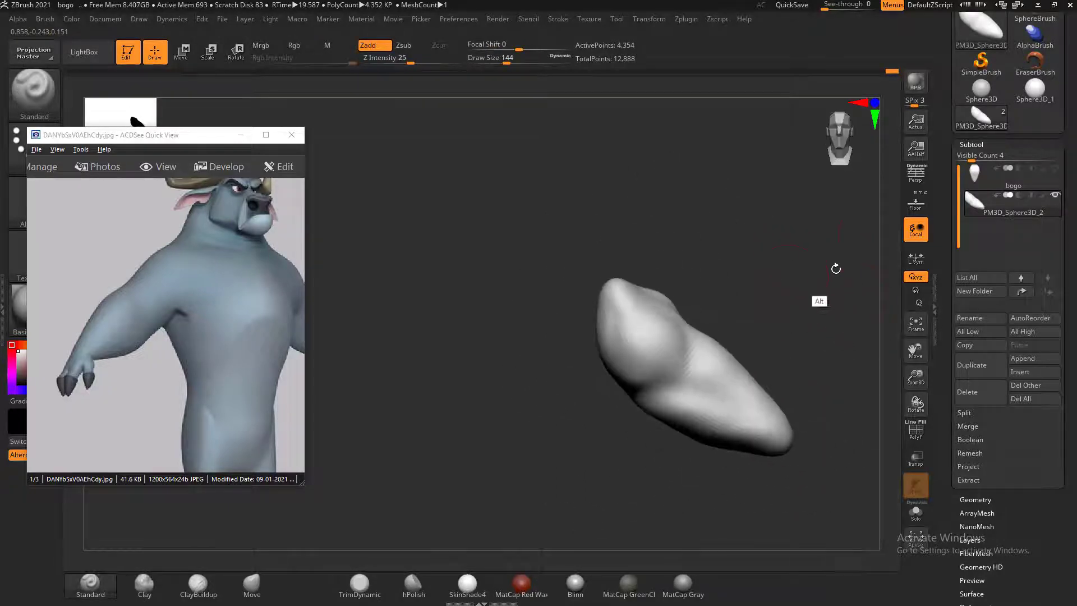
pyautogui.click(915, 203)
pyautogui.keyDown('alt'); pyautogui.moveTo(817, 272); pyautogui.dragTo(715, 259); pyautogui.keyUp('alt')
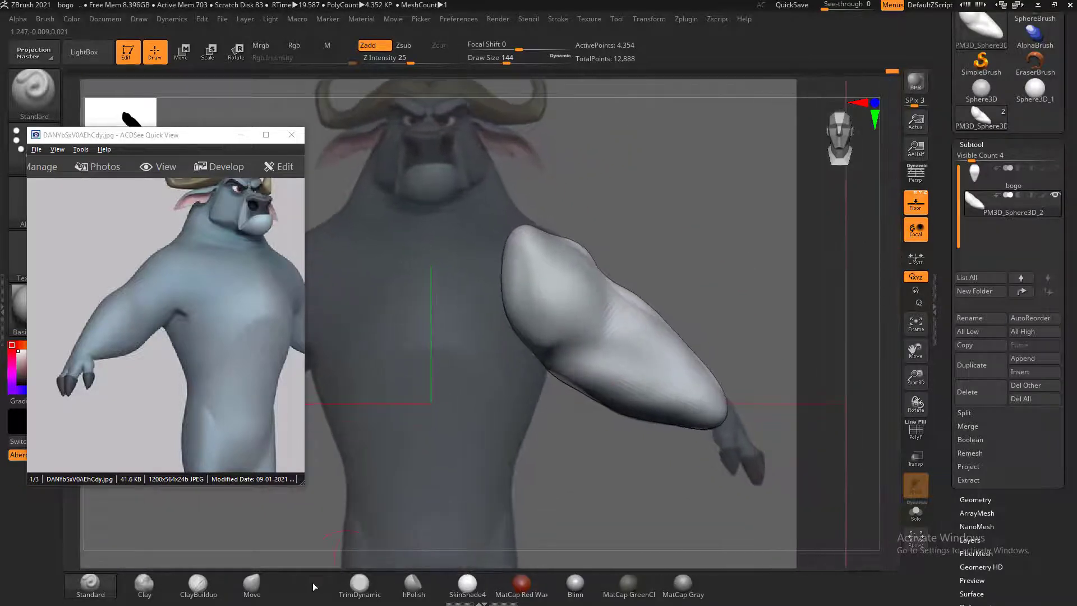
pyautogui.click(261, 594)
pyautogui.press(']')
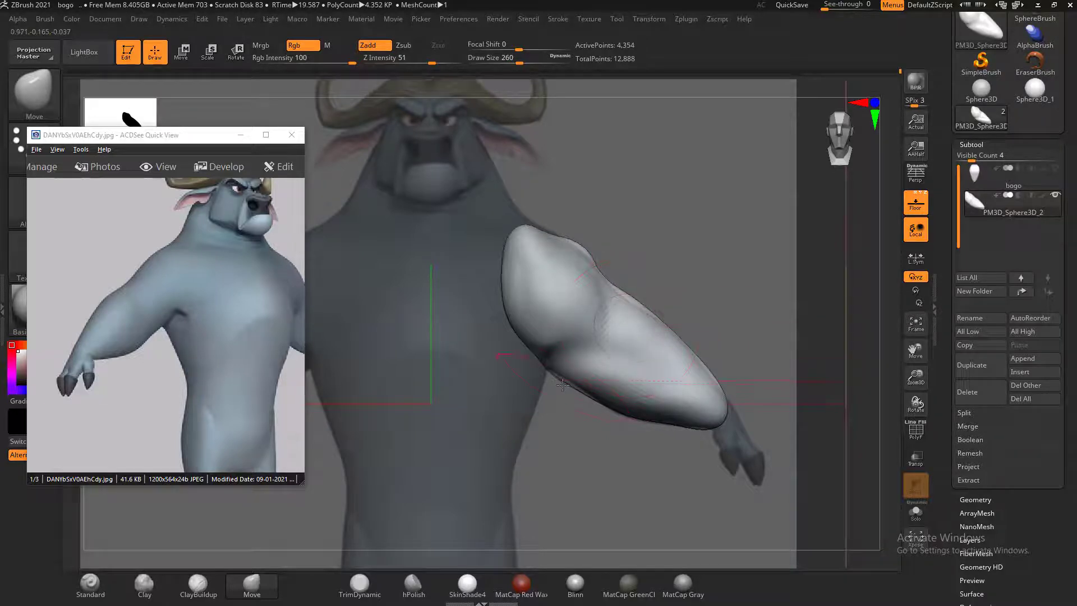
pyautogui.moveTo(562, 384); pyautogui.dragTo(565, 381)
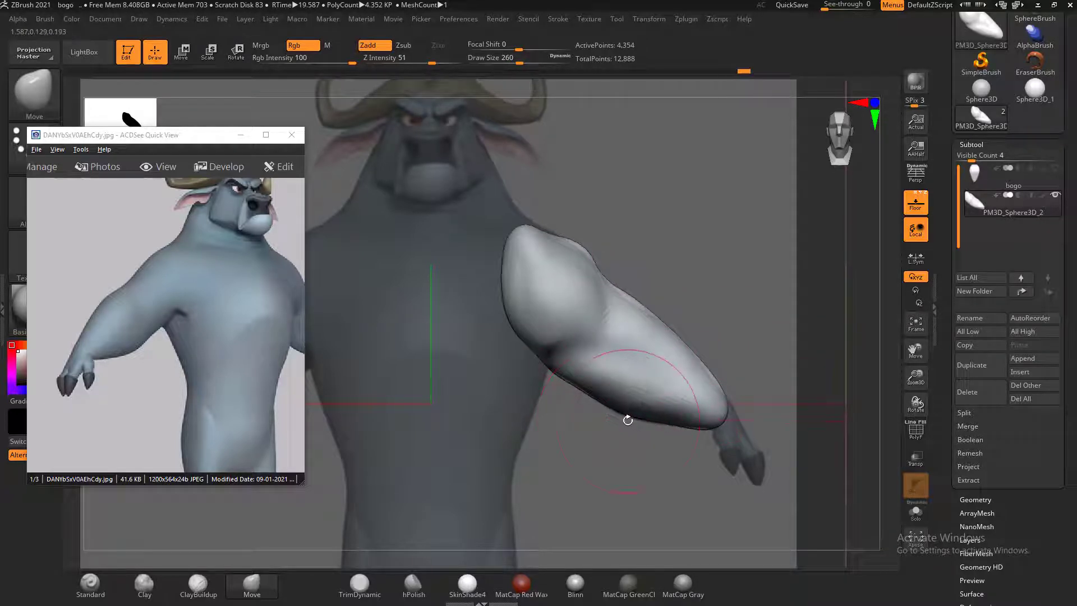
pyautogui.moveTo(628, 420); pyautogui.dragTo(628, 420)
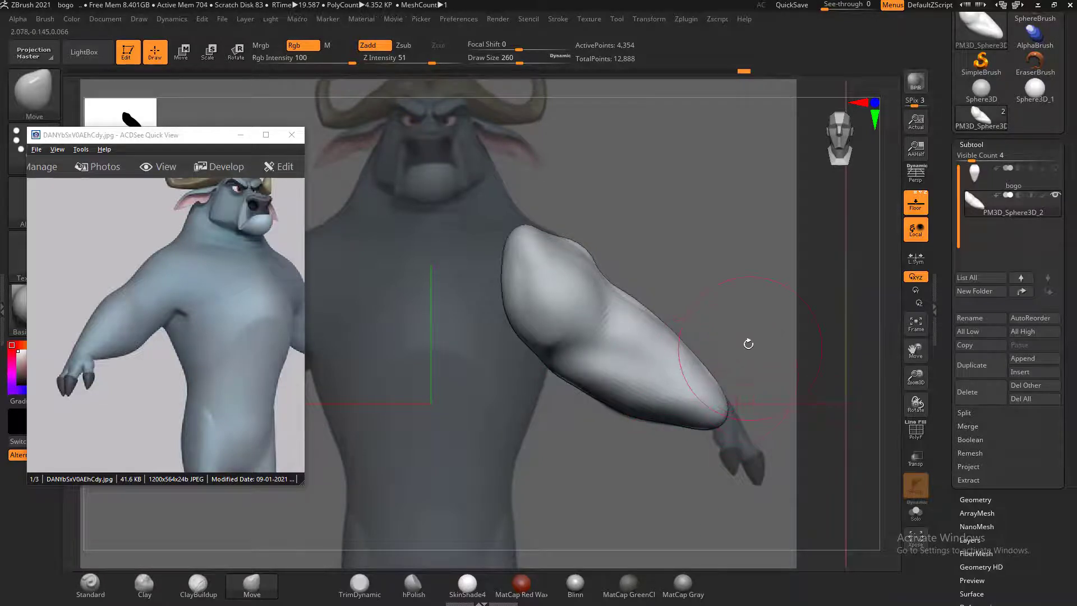
pyautogui.keyDown('alt'); pyautogui.moveTo(792, 381); pyautogui.dragTo(715, 327); pyautogui.keyUp('alt')
pyautogui.moveTo(553, 248)
pyautogui.mouseDown()
pyautogui.moveTo(575, 251)
pyautogui.moveTo(543, 281)
pyautogui.mouseUp()
# Make the bogo torso subtool visible again and frame the torso, arm and legs against the front reference
pyautogui.click(1055, 169)
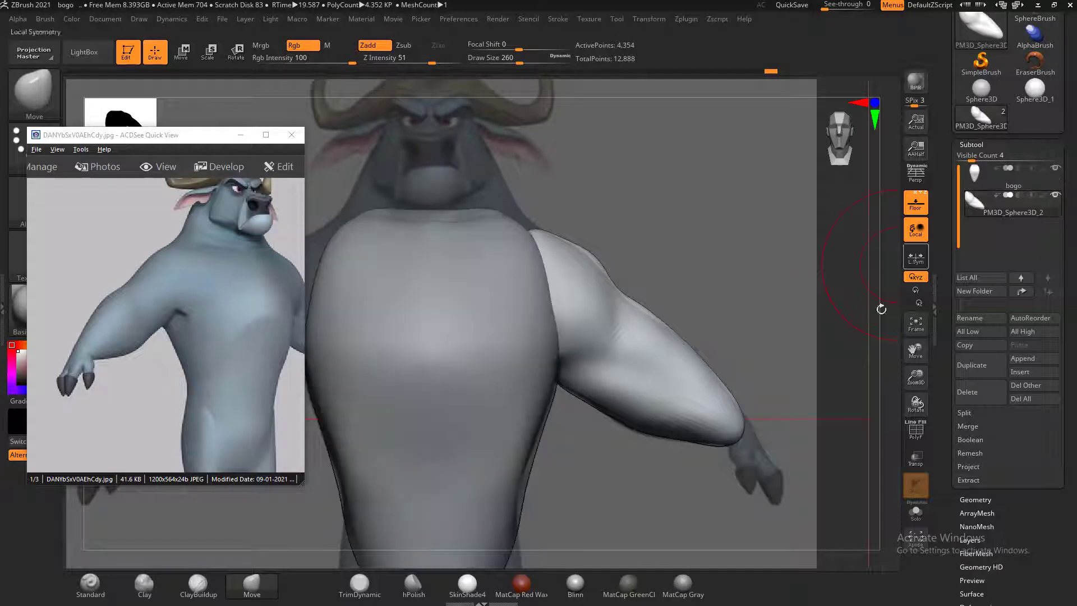
pyautogui.moveTo(881, 309); pyautogui.dragTo(810, 284)
pyautogui.keyDown('alt'); pyautogui.moveTo(805, 337); pyautogui.dragTo(810, 274); pyautogui.keyUp('alt')
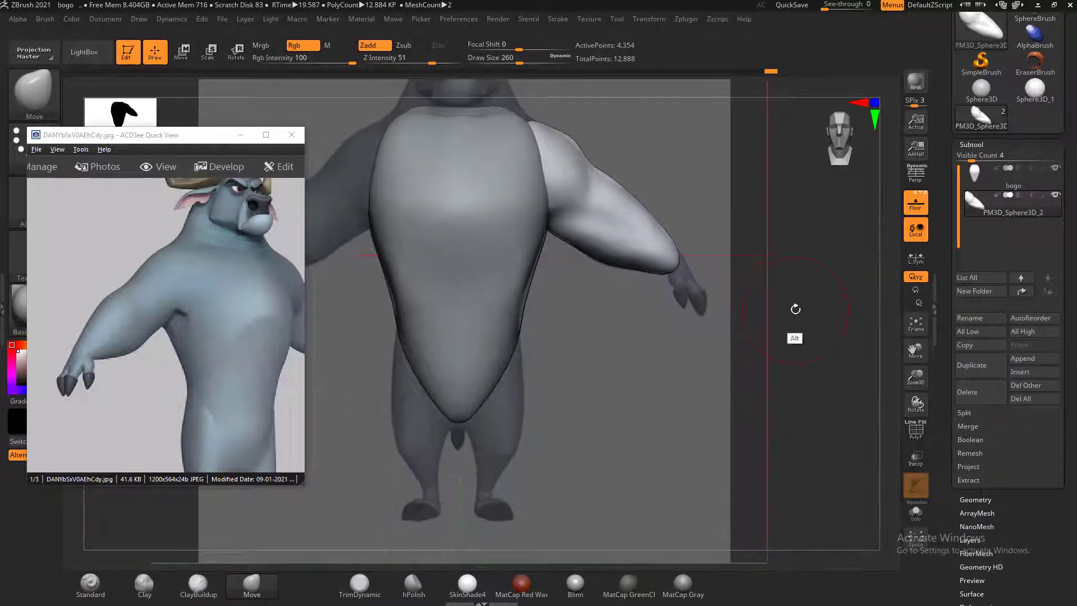
pyautogui.moveTo(799, 334)
pyautogui.mouseDown()
pyautogui.moveTo(762, 331)
pyautogui.moveTo(780, 326)
pyautogui.moveTo(649, 379)
pyautogui.mouseUp()
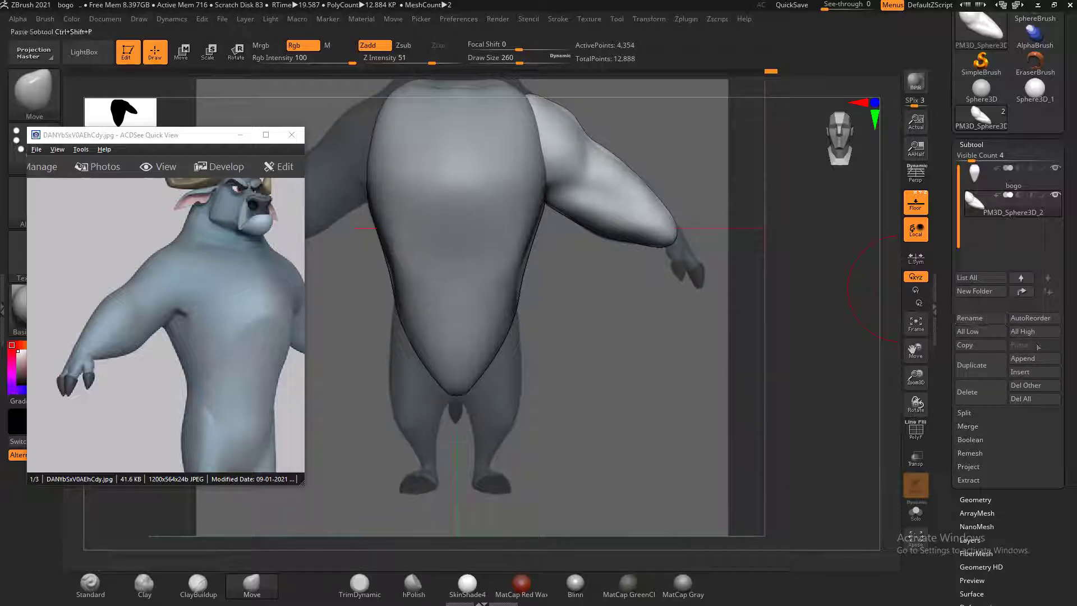
# Append a sphere as a new subtool, make it active, and move it down over the legs of the reference
pyautogui.click(1025, 359)
pyautogui.click(695, 407)
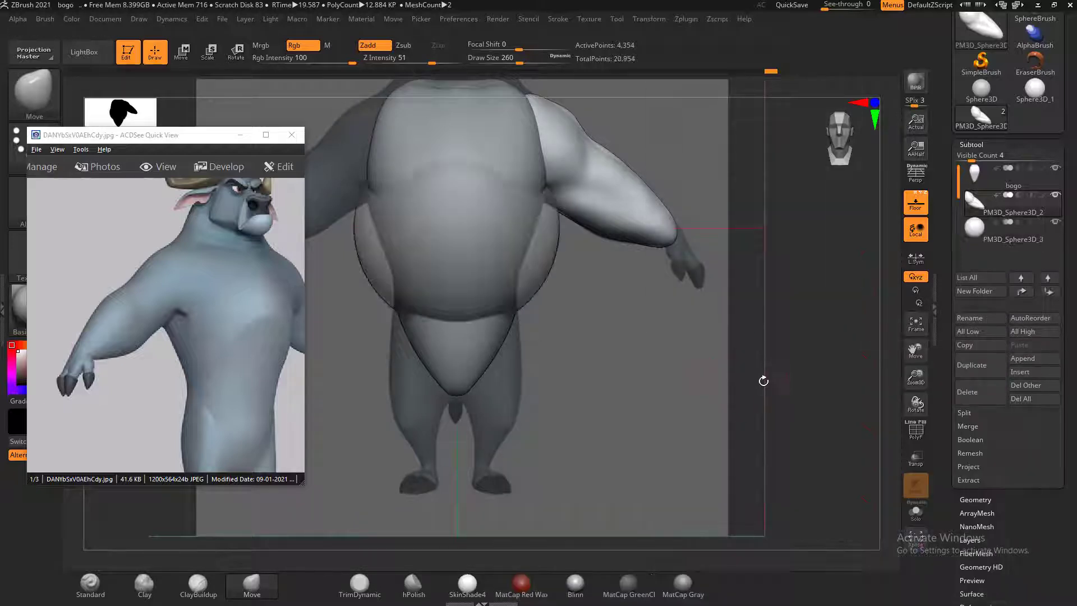
pyautogui.keyDown('alt'); pyautogui.click(506, 286); pyautogui.keyUp('alt')
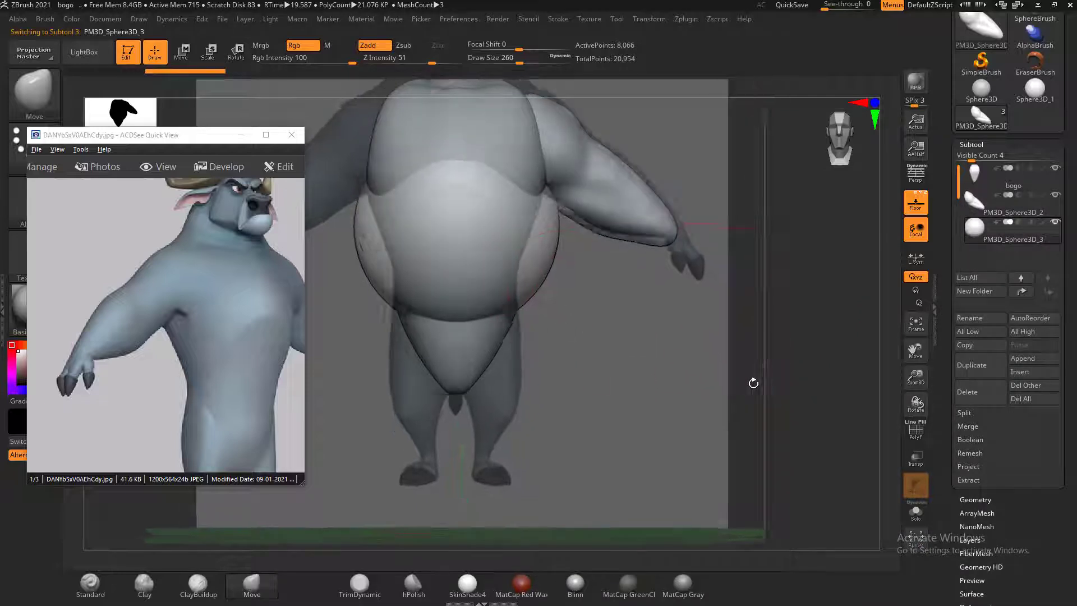
pyautogui.press('w')
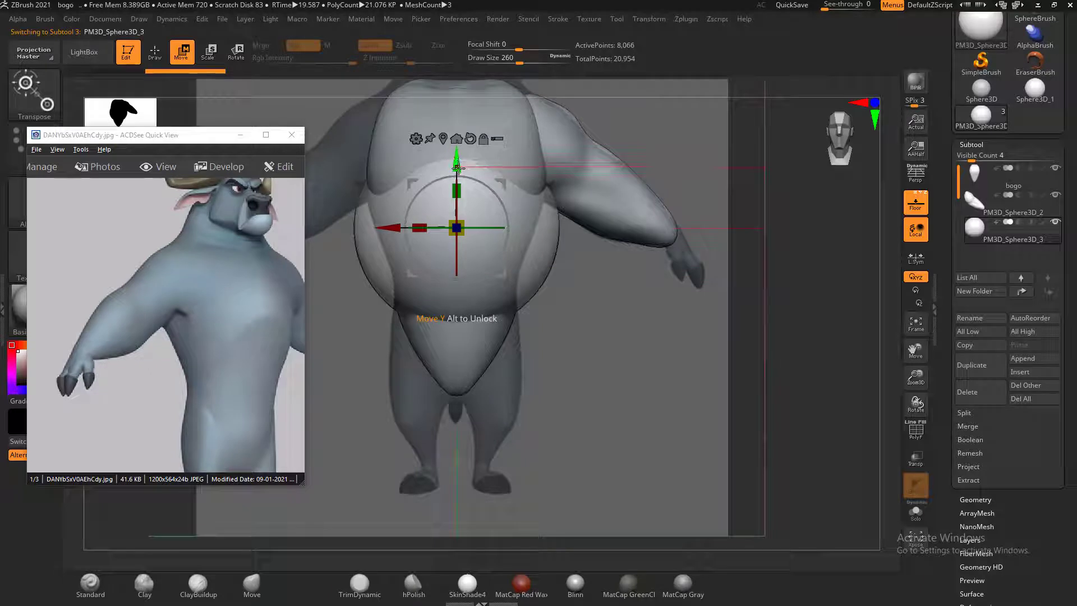
pyautogui.moveTo(457, 166); pyautogui.dragTo(458, 344)
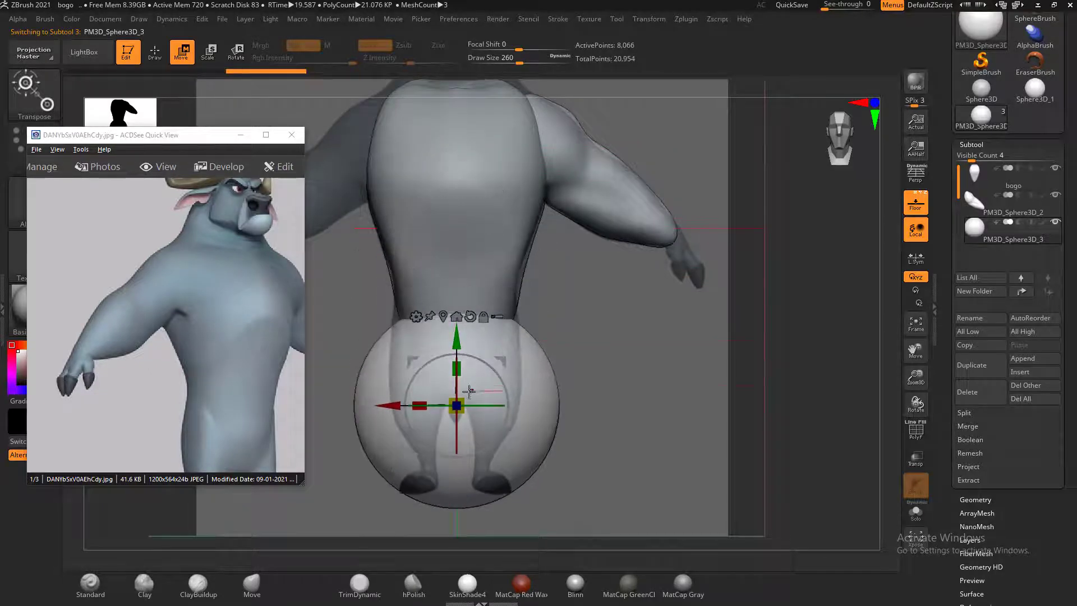
# Scale the sphere down, stretch it vertically, and position it over the hip in the side view
pyautogui.moveTo(458, 406); pyautogui.dragTo(471, 424)
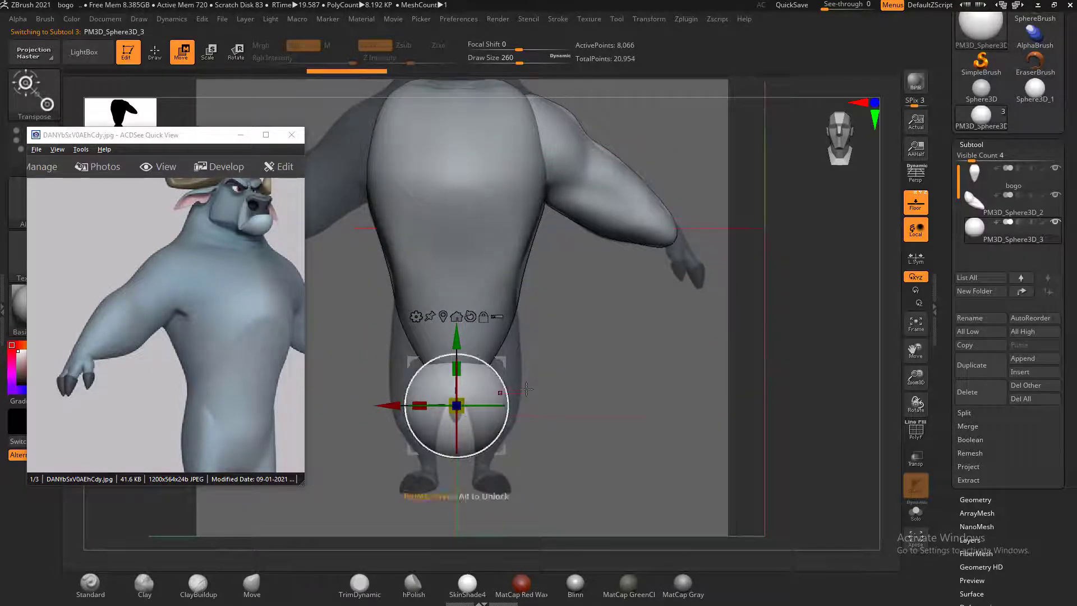
pyautogui.moveTo(528, 389); pyautogui.dragTo(683, 384)
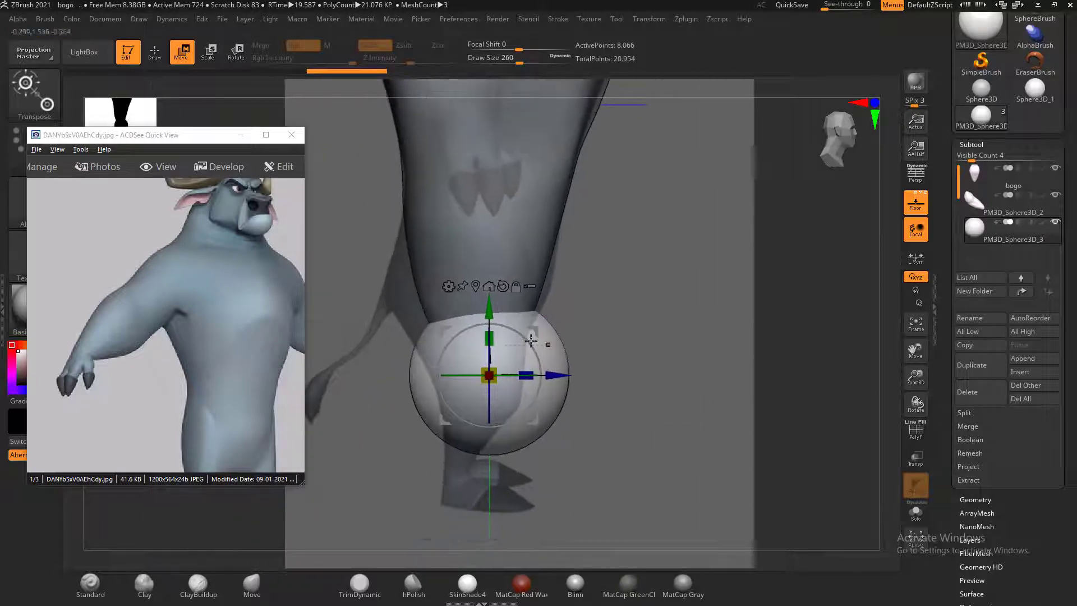
pyautogui.moveTo(489, 338); pyautogui.dragTo(488, 243)
pyautogui.moveTo(571, 313); pyautogui.dragTo(557, 313)
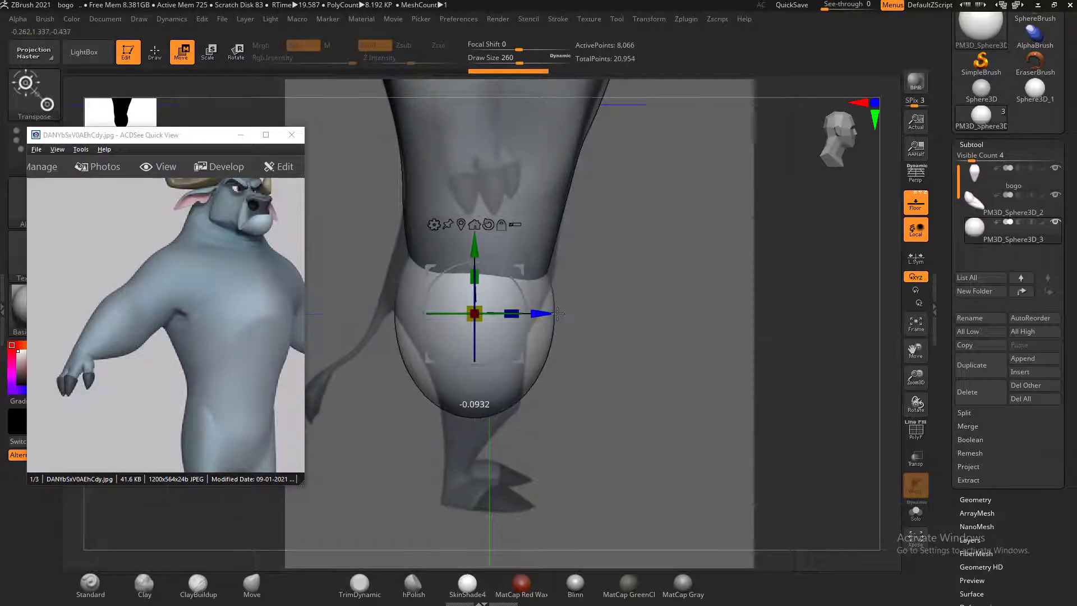
# Narrow the sphere across its width and shift it sideways over one thigh in the front view
pyautogui.moveTo(777, 316); pyautogui.dragTo(702, 335)
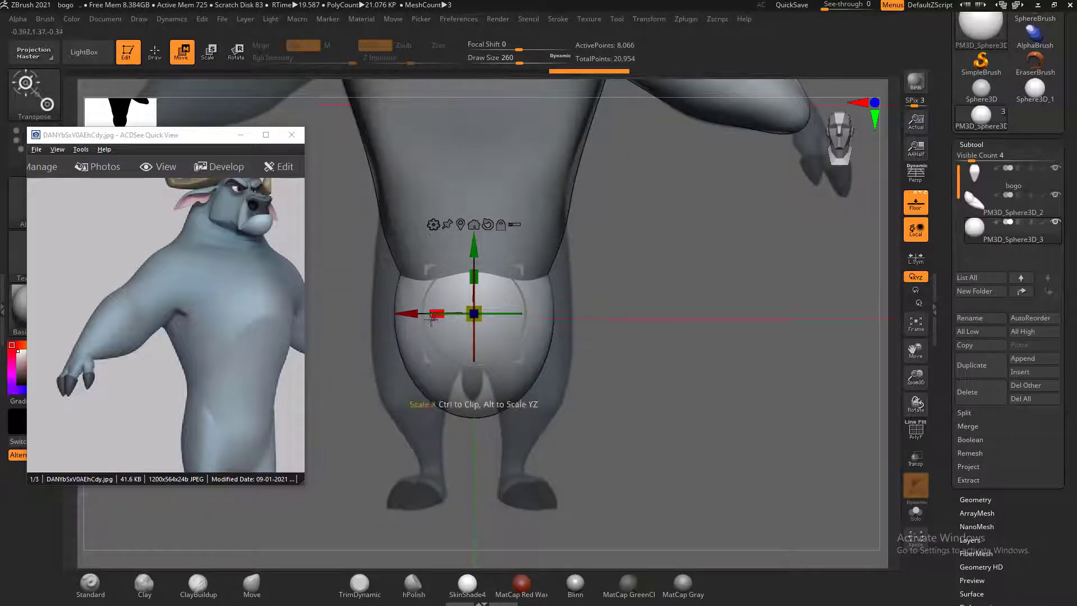
pyautogui.moveTo(431, 319); pyautogui.dragTo(477, 315)
pyautogui.moveTo(531, 250); pyautogui.dragTo(530, 257)
pyautogui.moveTo(629, 365); pyautogui.dragTo(714, 369)
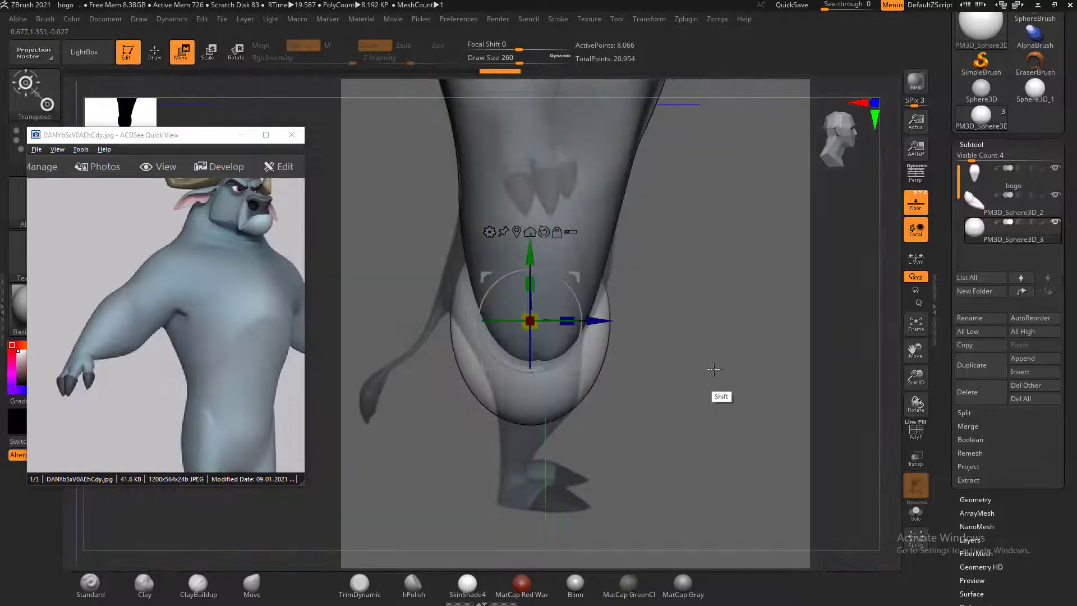
# Remesh the thigh sphere with ZRemesher at a target polygon count of 5
pyautogui.press('q')
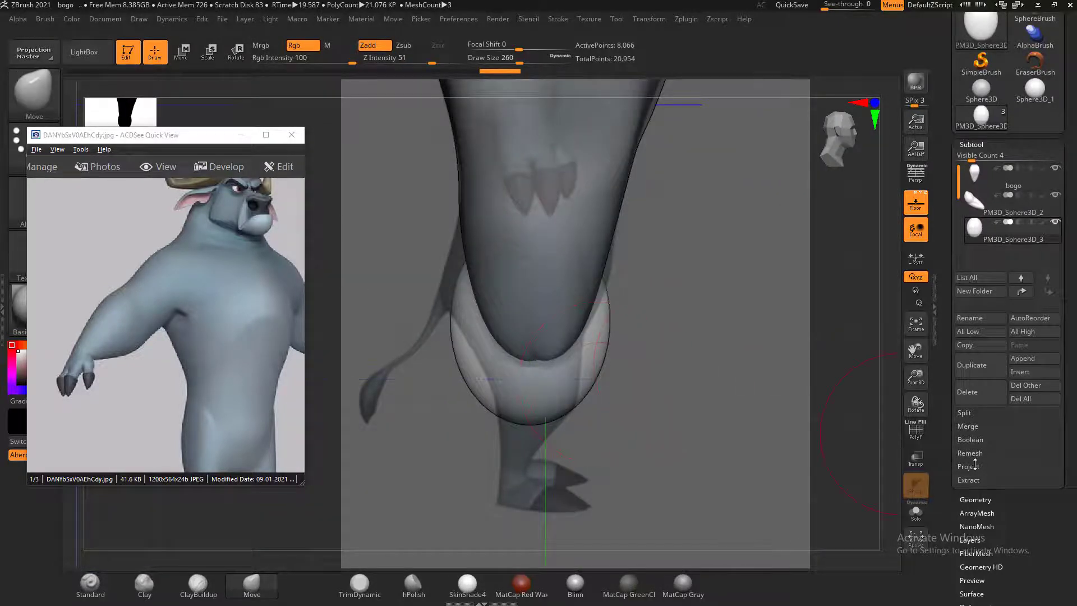
pyautogui.click(977, 500)
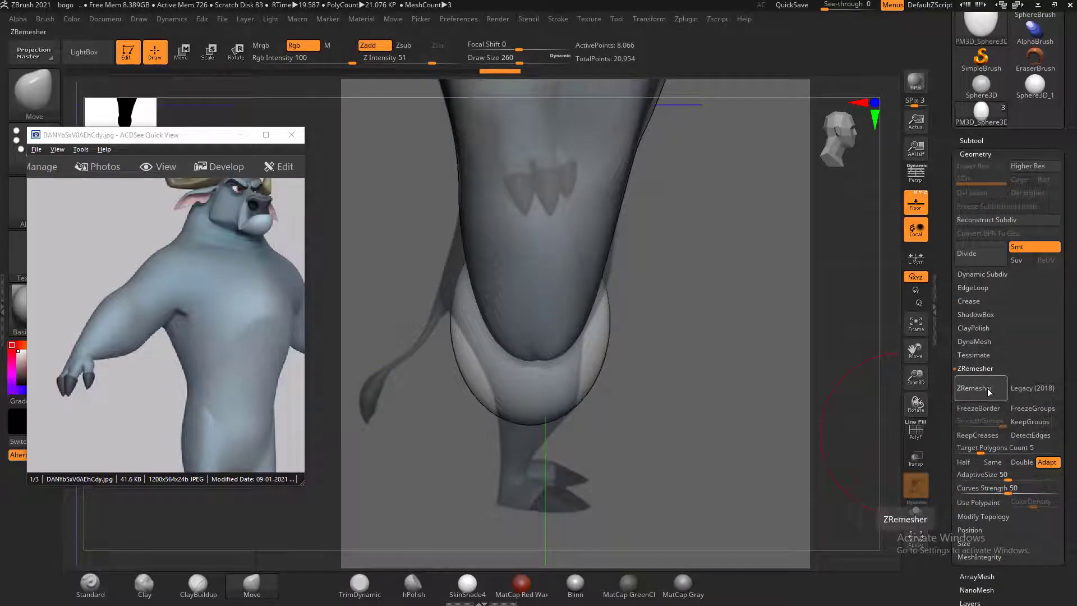
pyautogui.click(987, 388)
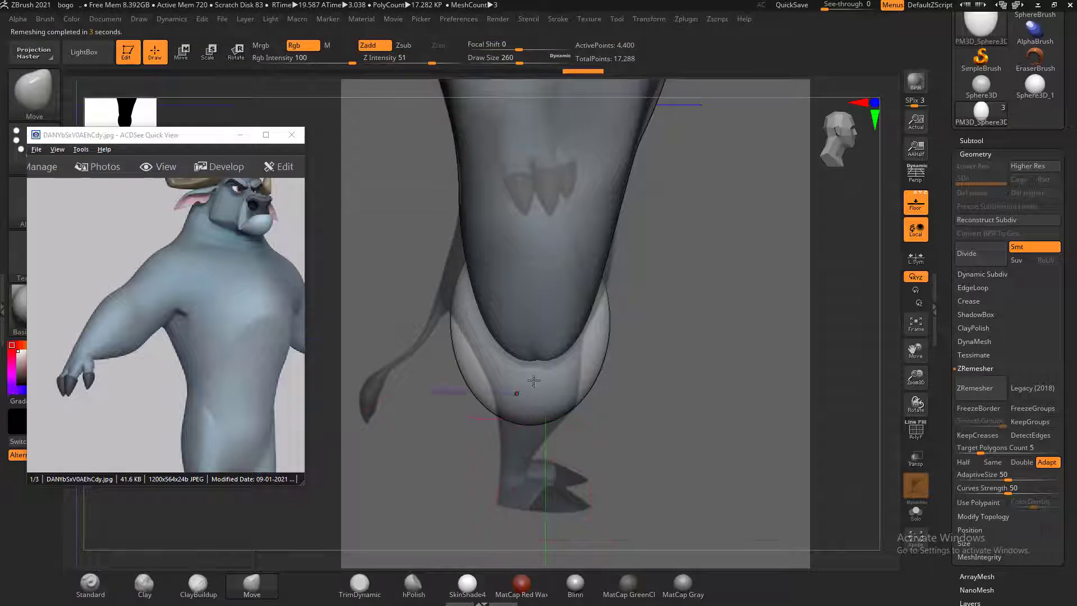
# Shape the buttock and back of the thigh to the side reference with the Move brush at draw size 260
pyautogui.moveTo(465, 299); pyautogui.dragTo(454, 281)
pyautogui.moveTo(416, 326); pyautogui.dragTo(671, 348)
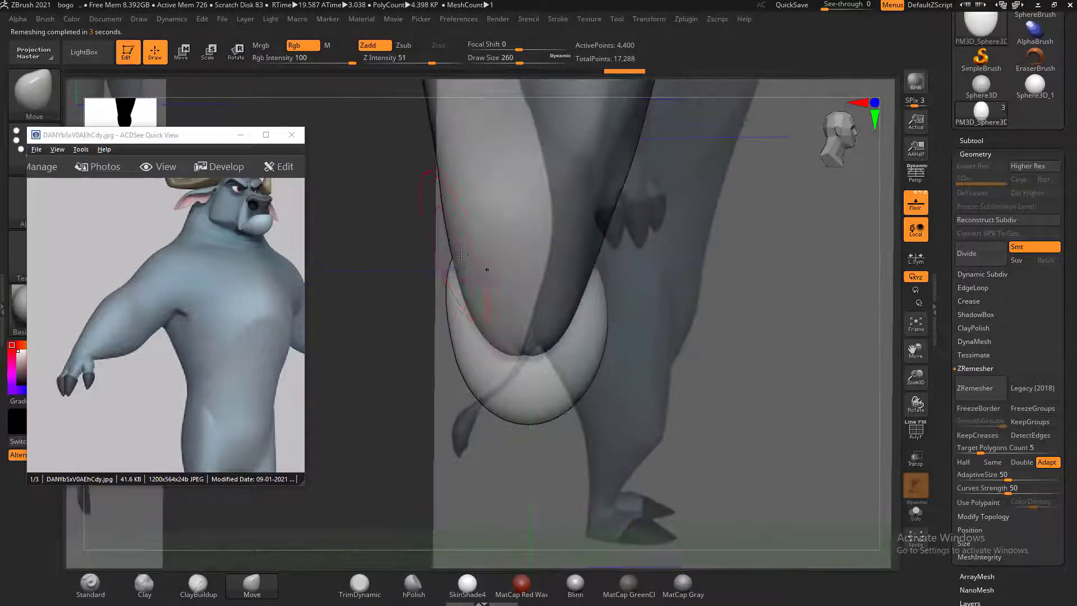
pyautogui.keyDown('shift'); pyautogui.moveTo(771, 332); pyautogui.dragTo(758, 331); pyautogui.keyUp('shift')
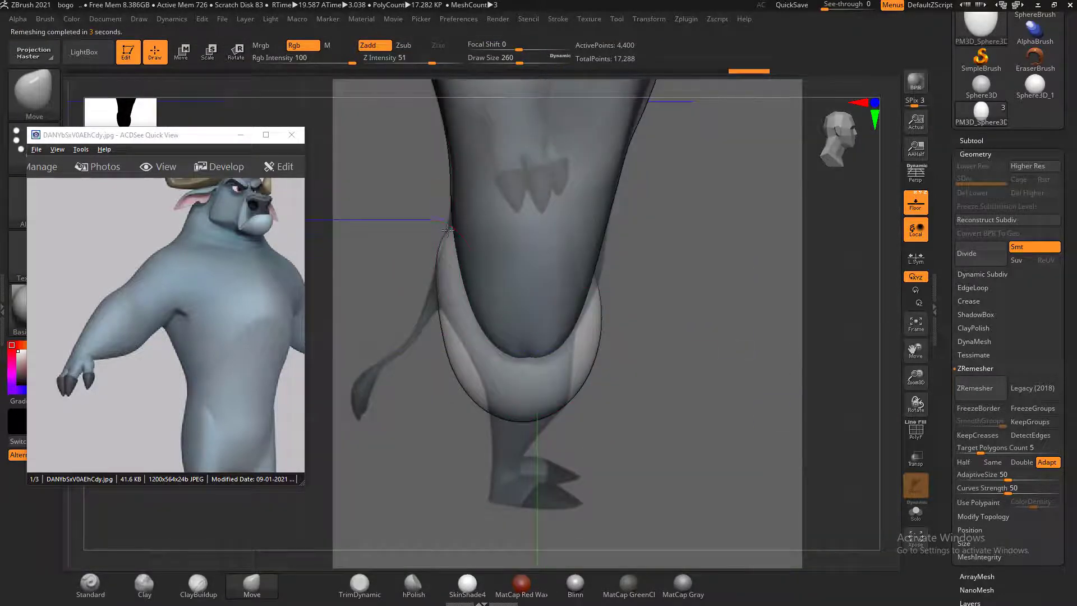
pyautogui.moveTo(439, 304); pyautogui.dragTo(444, 304)
pyautogui.moveTo(452, 353); pyautogui.dragTo(468, 360)
pyautogui.moveTo(441, 296); pyautogui.dragTo(436, 294)
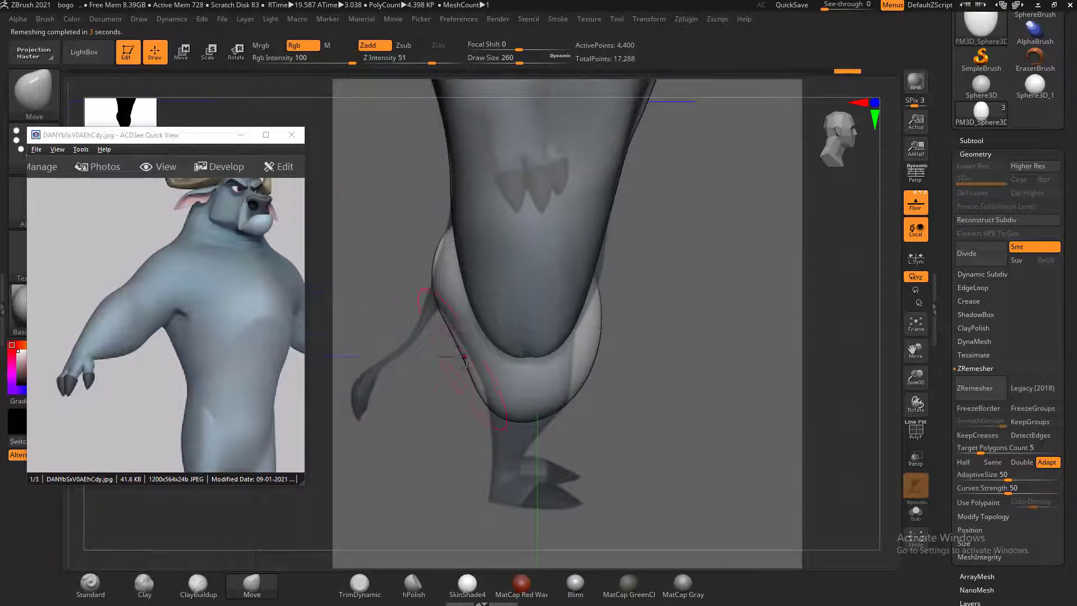
pyautogui.moveTo(452, 362); pyautogui.dragTo(467, 369)
# Push the front of the thigh inward to the side reference, undoing unwanted strokes, and refine the back contour
pyautogui.keyDown('shift'); pyautogui.moveTo(771, 362); pyautogui.dragTo(781, 361); pyautogui.keyUp('shift')
pyautogui.moveTo(602, 335); pyautogui.dragTo(590, 333)
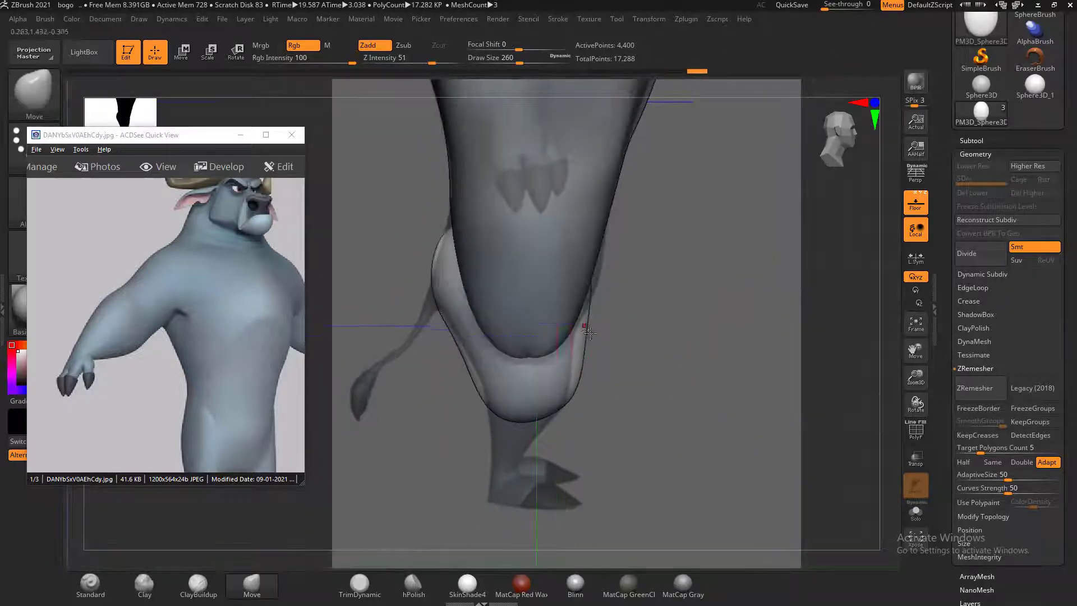
pyautogui.hotkey('ctrl', 'z')
pyautogui.hotkey('ctrl', 'z')
pyautogui.hotkey('ctrl', 'z')
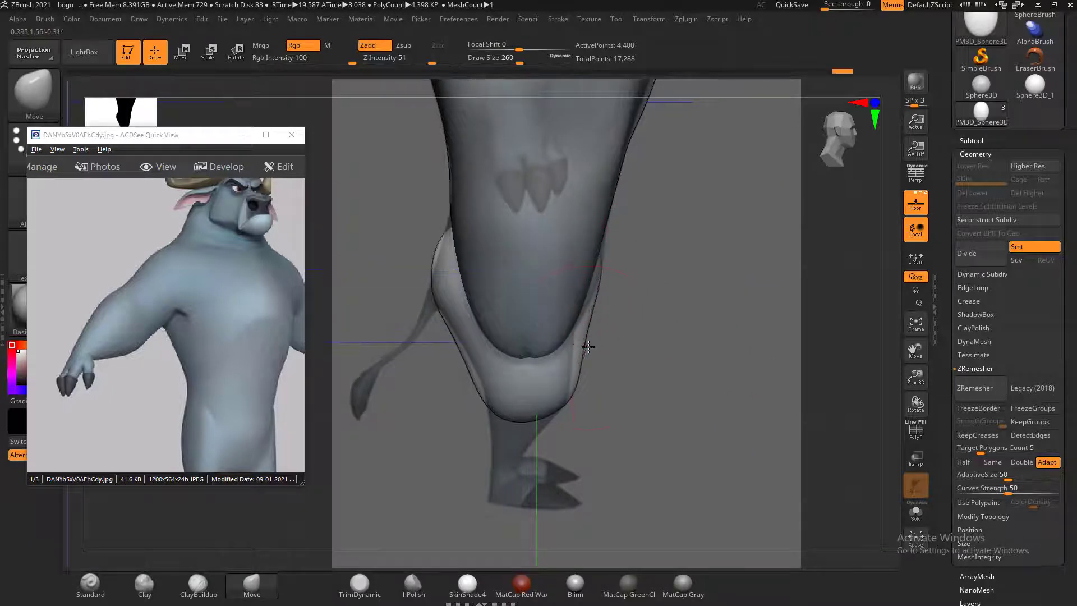
pyautogui.moveTo(467, 365); pyautogui.dragTo(472, 369)
# Fit the thigh's outer contour to the front reference and pull its lower end down to the ankle with the Move brush
pyautogui.moveTo(788, 349); pyautogui.dragTo(745, 359)
pyautogui.press('shift')
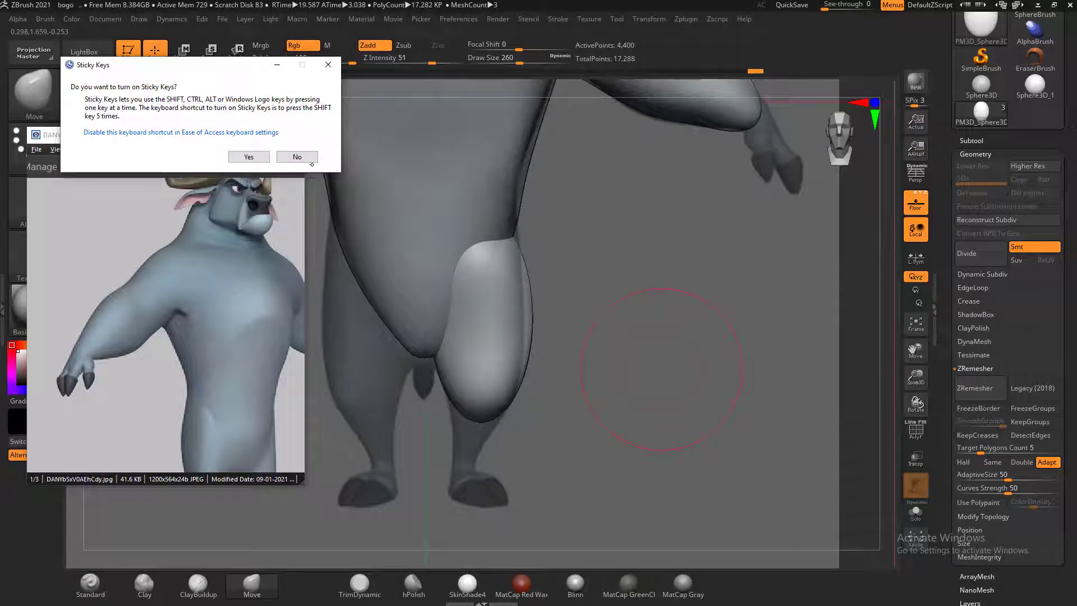
pyautogui.click(308, 158)
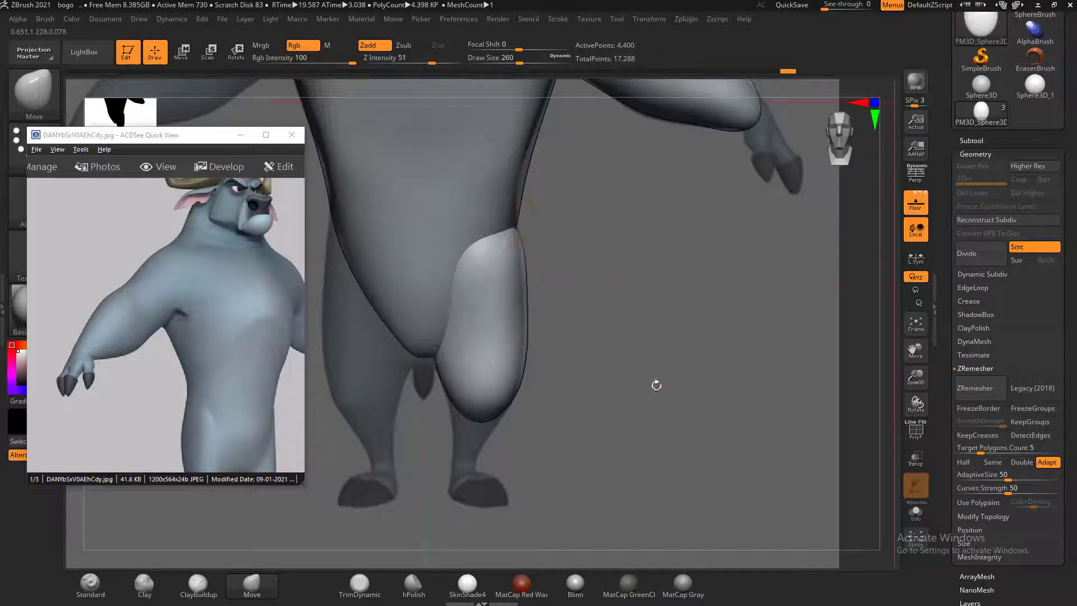
pyautogui.keyDown('alt'); pyautogui.moveTo(657, 385); pyautogui.dragTo(665, 311); pyautogui.keyUp('alt')
pyautogui.moveTo(483, 345); pyautogui.dragTo(477, 403)
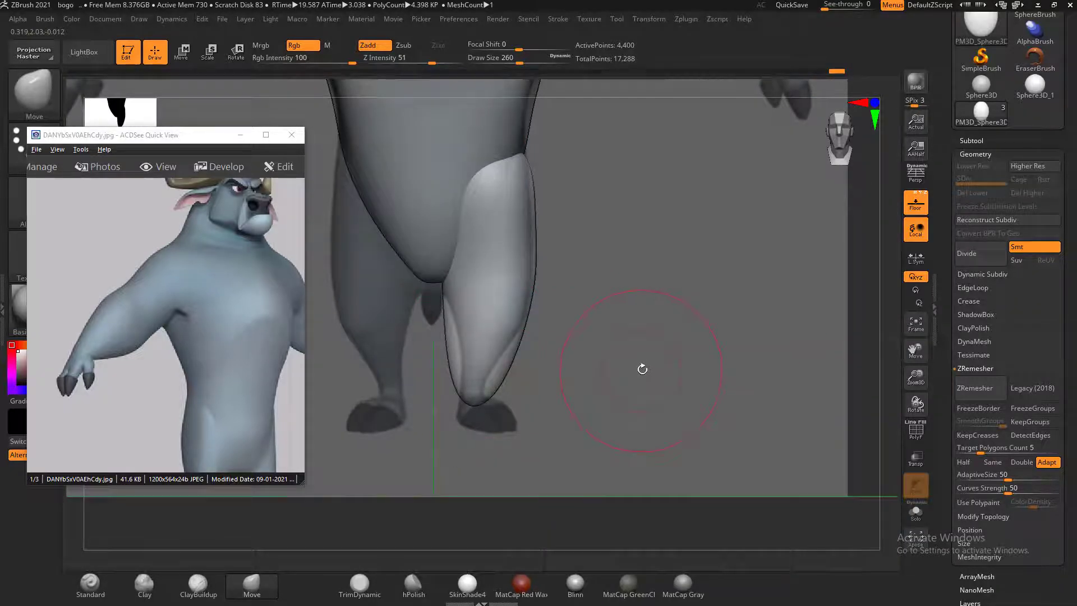
pyautogui.moveTo(643, 369); pyautogui.dragTo(651, 389)
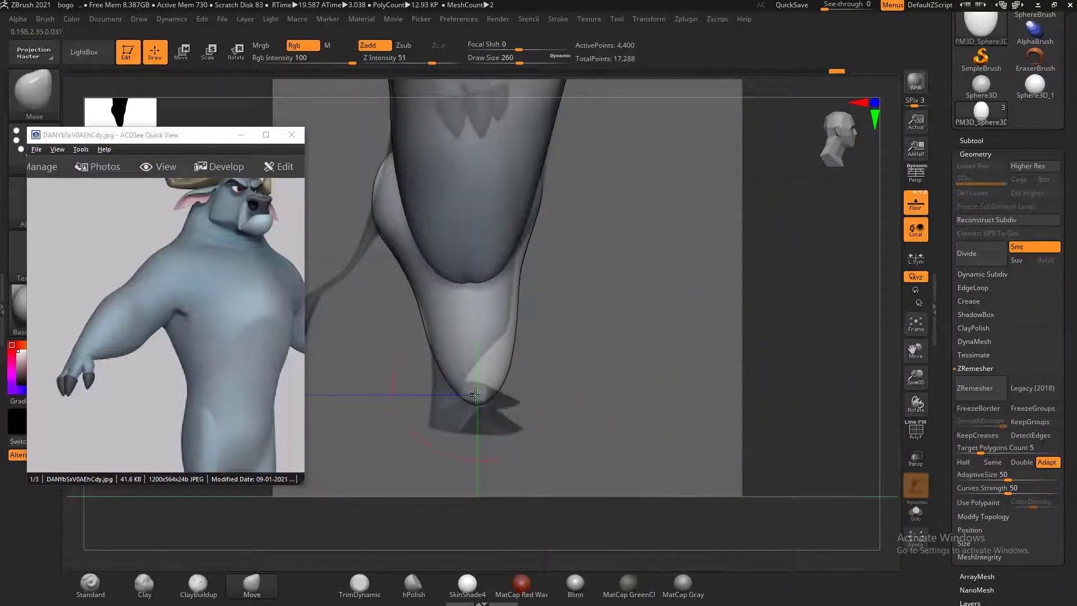
# Stretch the lower leg down to the heel and narrow the ankle to the side reference with the Move brush at draw size 188
pyautogui.moveTo(475, 395); pyautogui.dragTo(450, 412)
pyautogui.keyDown('alt'); pyautogui.moveTo(622, 307); pyautogui.dragTo(631, 343); pyautogui.keyUp('alt')
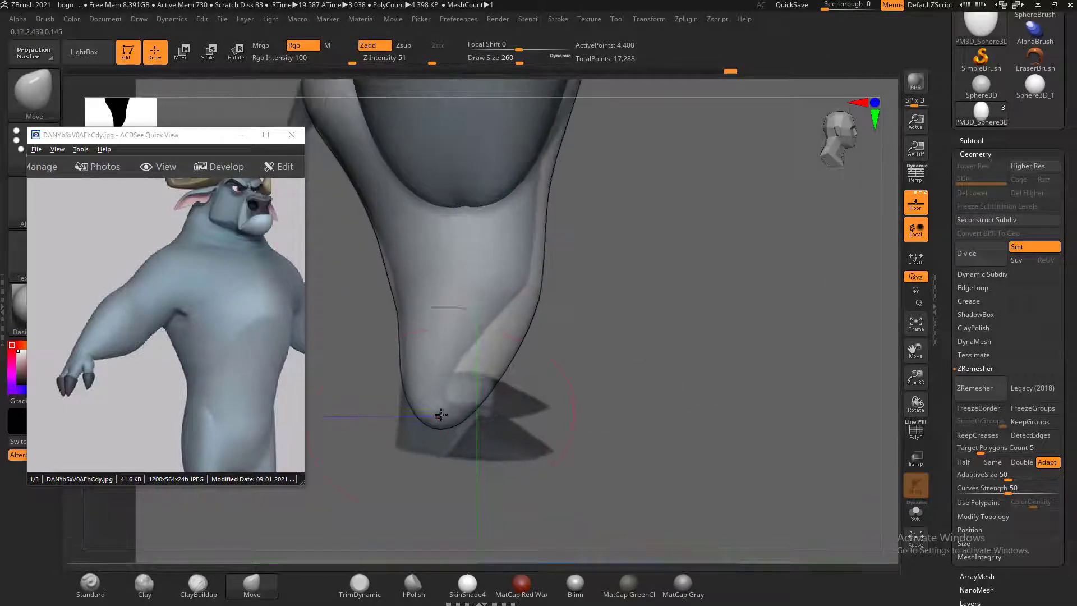
pyautogui.moveTo(441, 415); pyautogui.dragTo(439, 410)
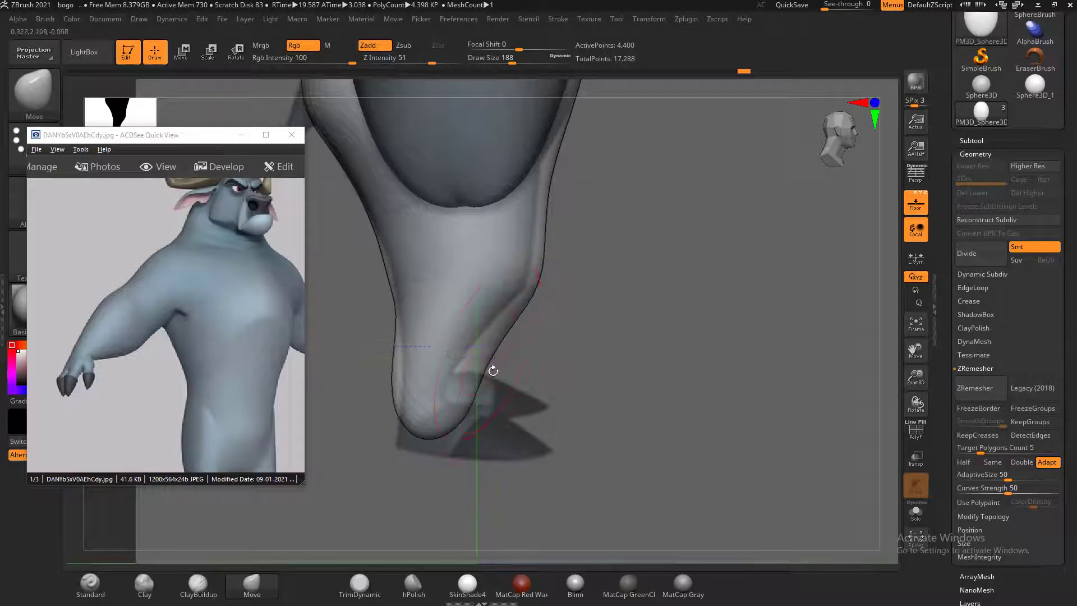
pyautogui.moveTo(492, 368)
pyautogui.keyDown('shift'); pyautogui.mouseDown()
pyautogui.moveTo(644, 399)
pyautogui.moveTo(475, 341)
pyautogui.moveTo(481, 349)
pyautogui.mouseUp(); pyautogui.keyUp('shift')
pyautogui.moveTo(401, 364); pyautogui.dragTo(415, 443)
pyautogui.moveTo(489, 371)
pyautogui.mouseDown()
pyautogui.moveTo(577, 351)
pyautogui.moveTo(599, 378)
pyautogui.mouseUp()
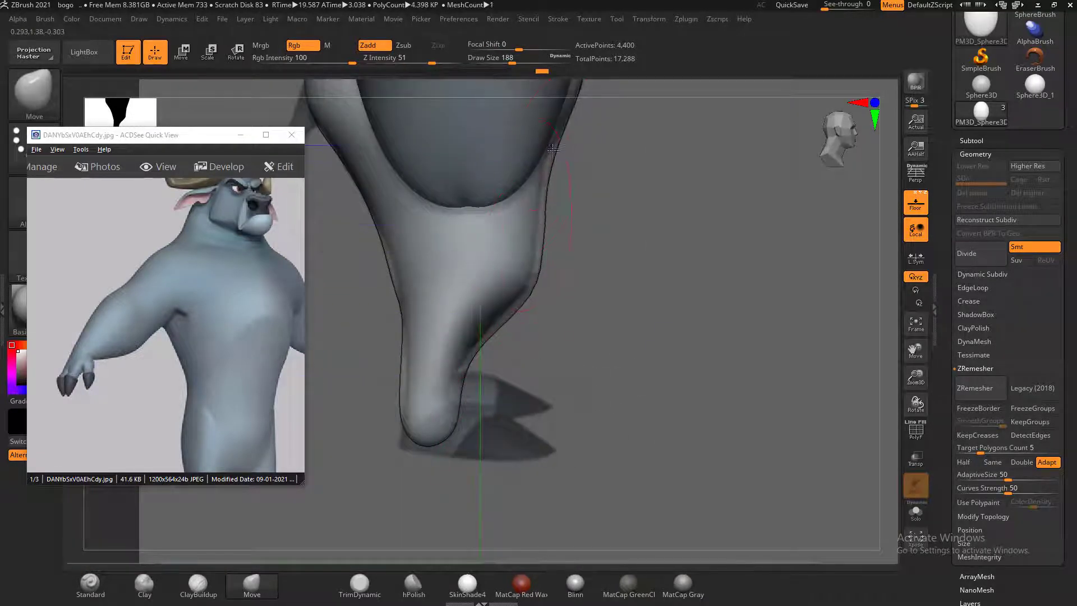
# Refine the shin's side contours with the Move brush at draw size 128 and smooth the front of the ankle
pyautogui.moveTo(391, 261); pyautogui.dragTo(397, 261)
pyautogui.moveTo(401, 382); pyautogui.dragTo(403, 382)
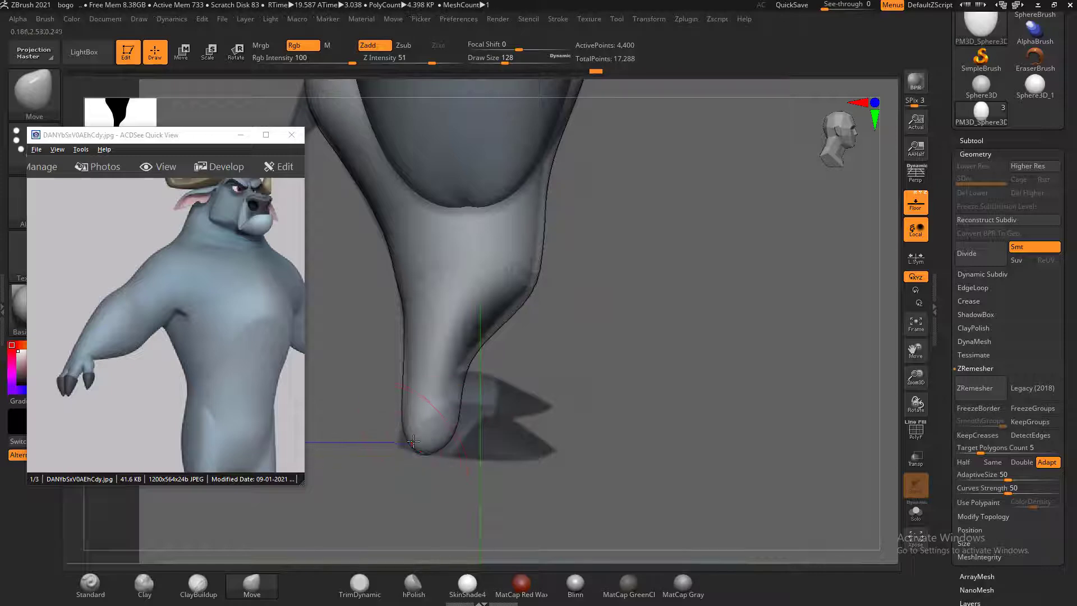
pyautogui.moveTo(487, 343); pyautogui.dragTo(491, 341)
pyautogui.keyDown('ctrl'); pyautogui.moveTo(620, 293); pyautogui.dragTo(616, 347); pyautogui.keyUp('ctrl')
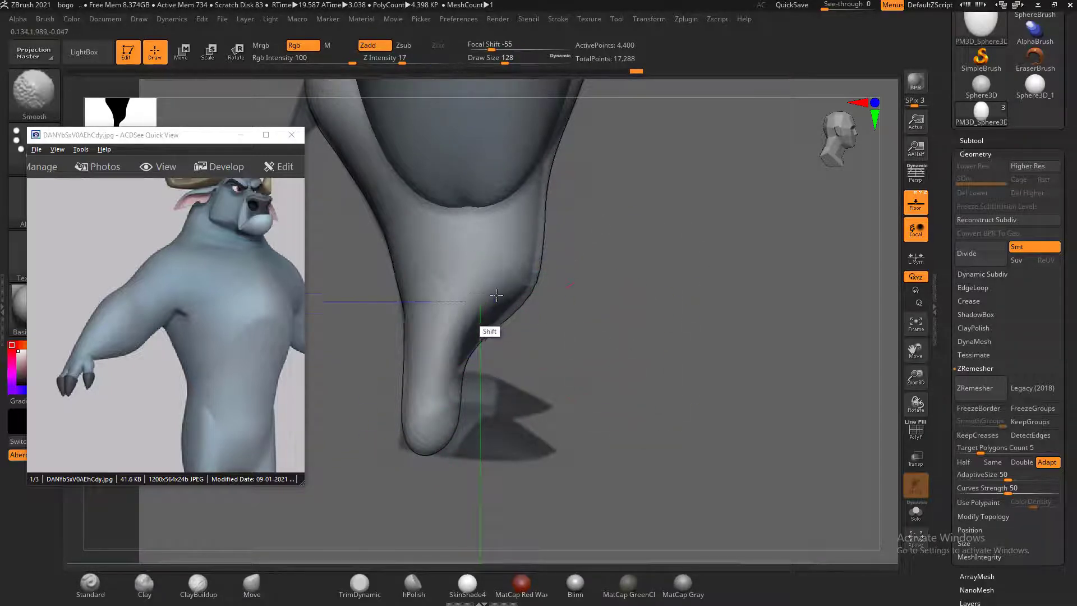
pyautogui.moveTo(488, 330)
pyautogui.keyDown('shift'); pyautogui.mouseDown()
pyautogui.moveTo(499, 336)
pyautogui.moveTo(473, 380)
pyautogui.mouseUp(); pyautogui.keyUp('shift')
# Fit the lower leg's inner and outer contours to the front reference with the Move brush at draw size 128
pyautogui.moveTo(649, 296); pyautogui.dragTo(673, 308)
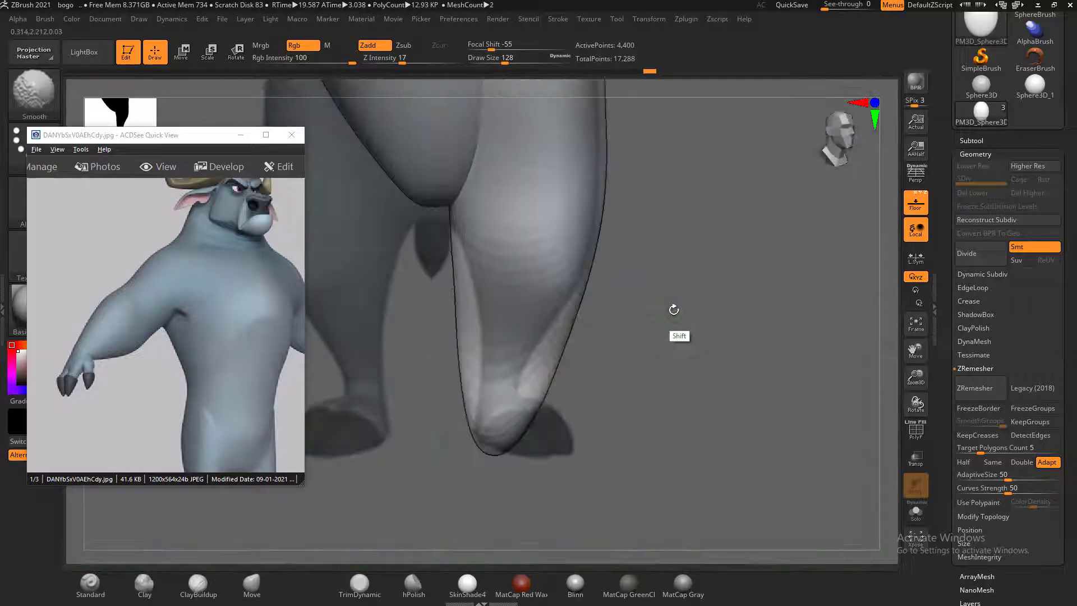
pyautogui.moveTo(458, 295)
pyautogui.mouseDown()
pyautogui.moveTo(470, 275)
pyautogui.moveTo(456, 297)
pyautogui.moveTo(471, 369)
pyautogui.mouseUp()
pyautogui.moveTo(455, 369); pyautogui.dragTo(469, 375)
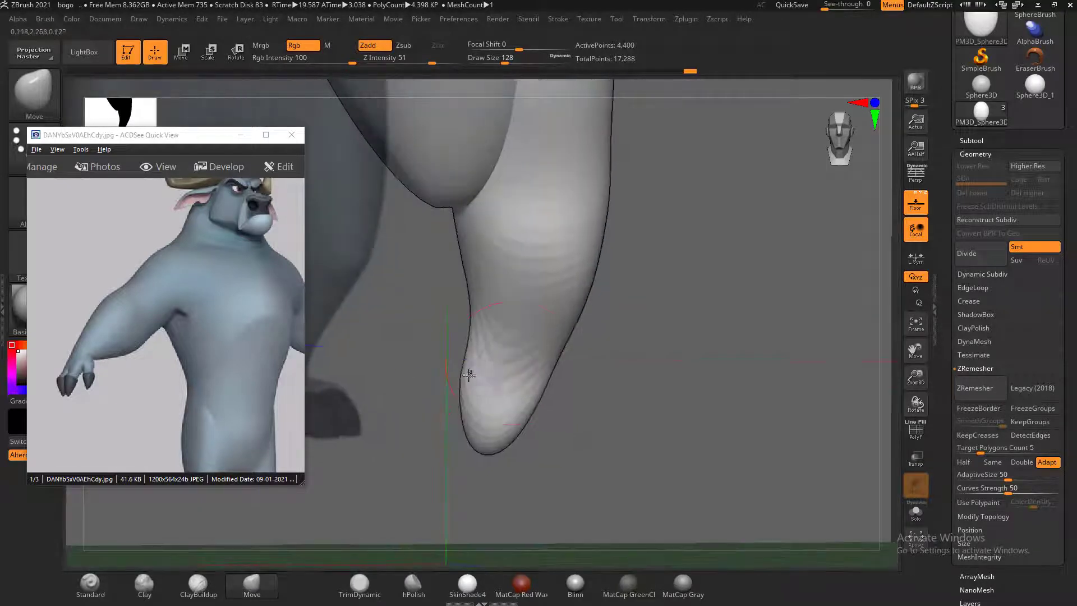
pyautogui.keyDown('shift'); pyautogui.moveTo(642, 356); pyautogui.dragTo(640, 376); pyautogui.keyUp('shift')
pyautogui.moveTo(471, 373); pyautogui.dragTo(473, 382)
pyautogui.press('shift')
pyautogui.press('shift')
pyautogui.press('shift')
pyautogui.press('shift')
pyautogui.press('shift')
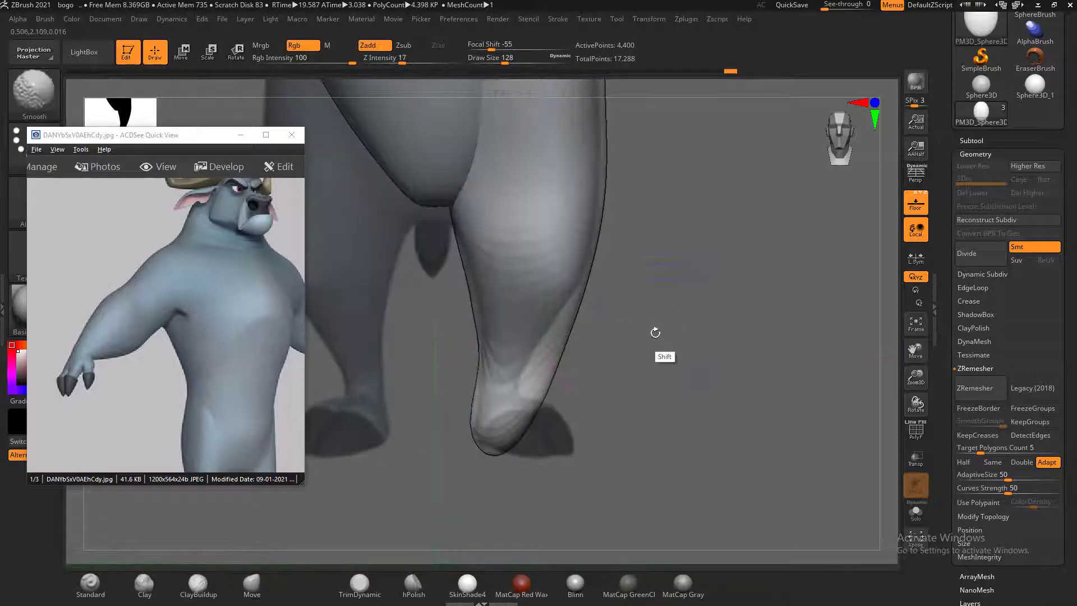
pyautogui.click(297, 157)
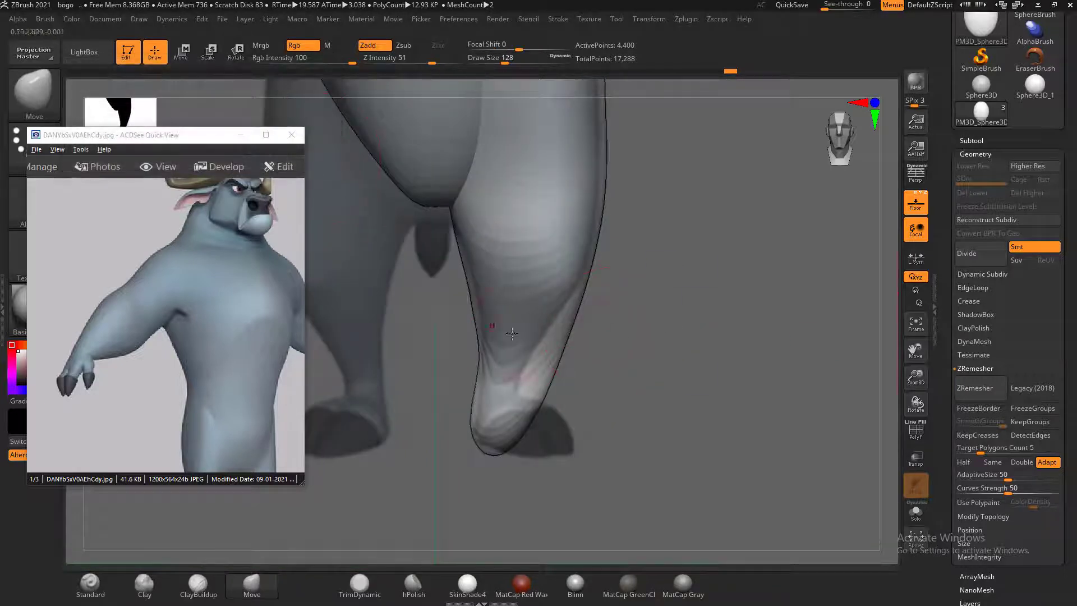
pyautogui.moveTo(571, 335); pyautogui.dragTo(532, 390)
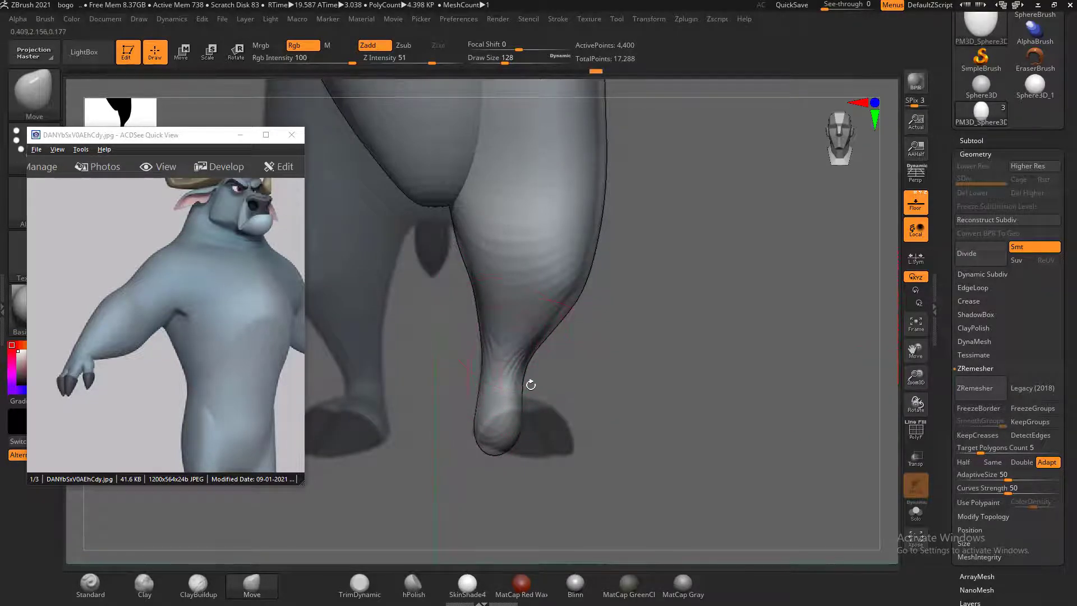
pyautogui.moveTo(526, 395); pyautogui.dragTo(694, 360, button='right')
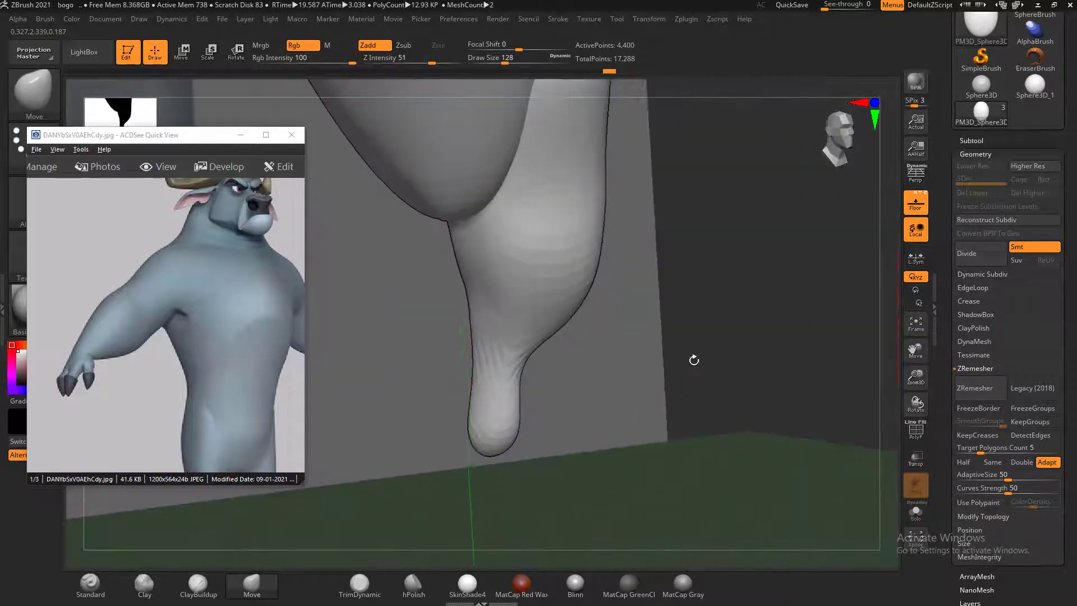
# Remesh the leg with ZRemesher with its wireframe shown, hiding the floor reference planes and restoring them once the mesh is checked
pyautogui.click(916, 213)
pyautogui.moveTo(813, 336); pyautogui.dragTo(723, 435, button='right')
pyautogui.hotkey('shift', 'f')
pyautogui.click(974, 388)
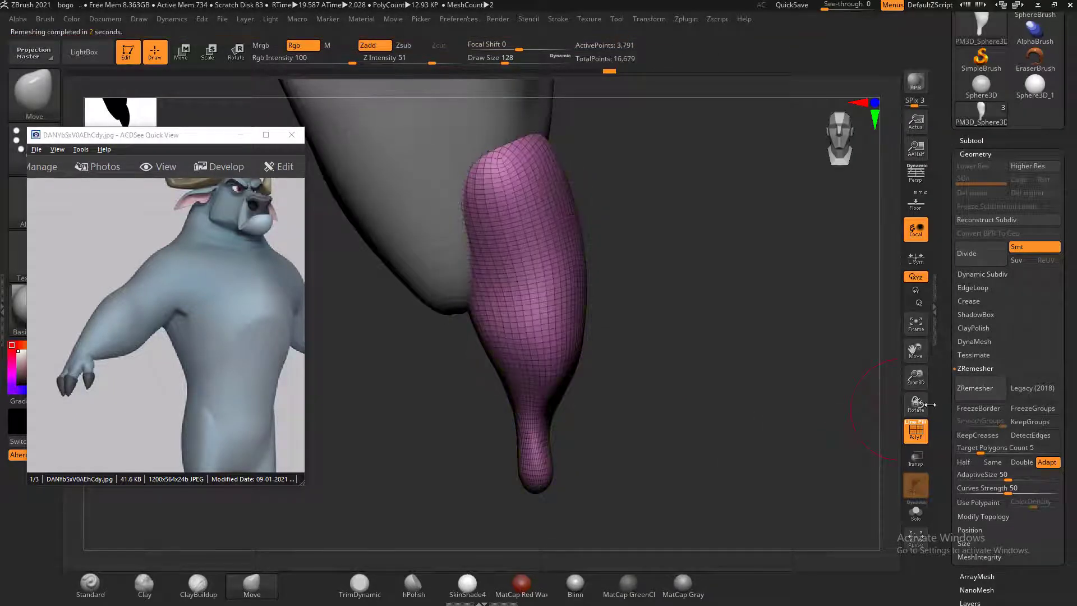
pyautogui.moveTo(714, 430); pyautogui.dragTo(755, 412)
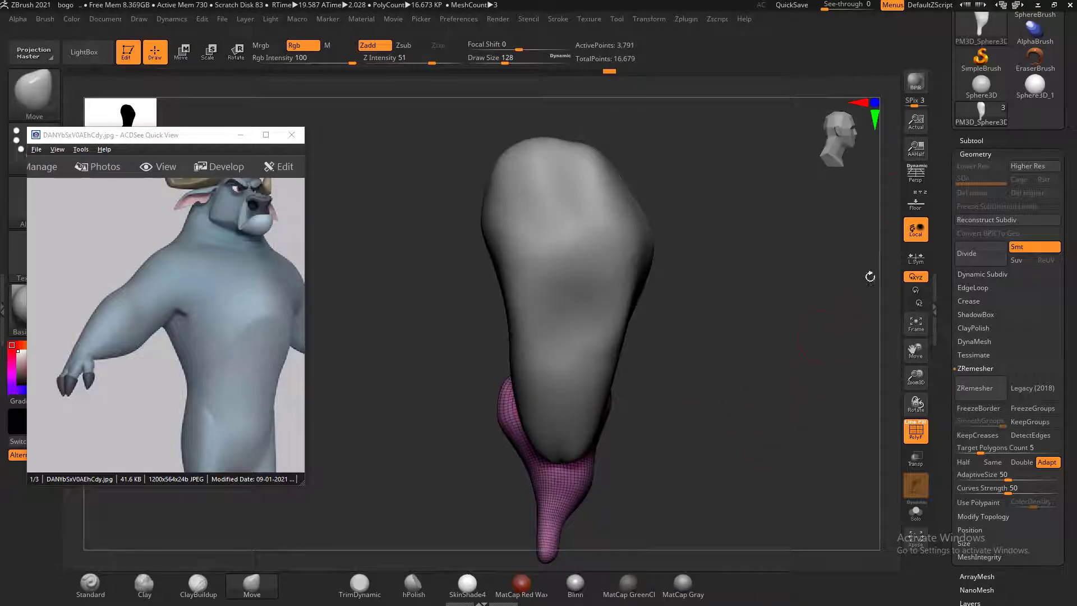
pyautogui.click(915, 203)
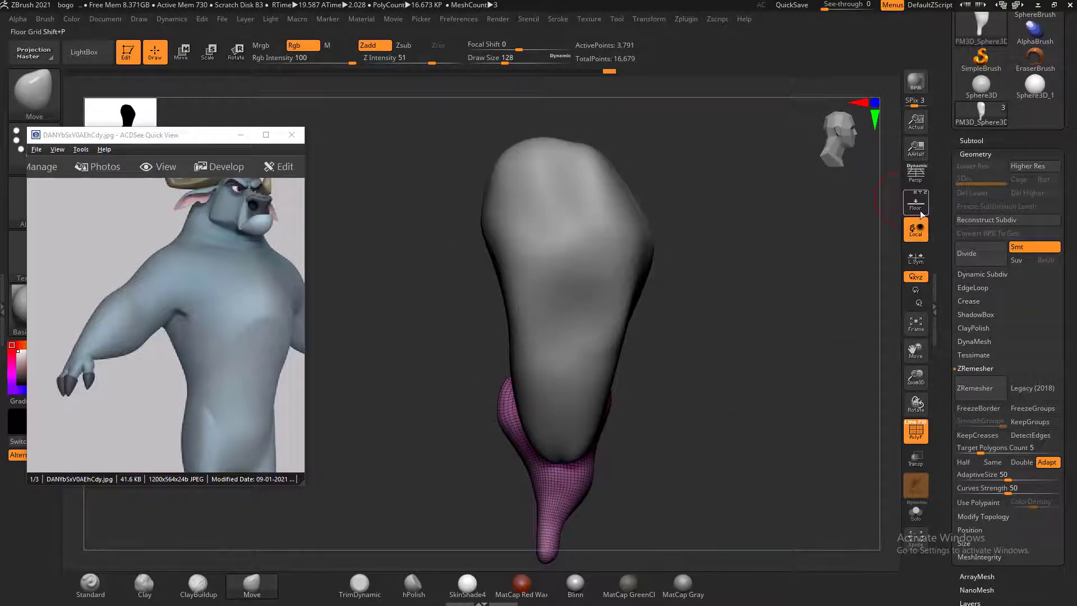
# Pull the front of the foot forward out of the leg's lower end with the Move brush at draw size 56
pyautogui.keyDown('alt'); pyautogui.moveTo(823, 392); pyautogui.dragTo(696, 381); pyautogui.keyUp('alt')
pyautogui.scroll(-3, 230, 390)
pyautogui.moveTo(570, 402)
pyautogui.keyDown('alt'); pyautogui.mouseDown()
pyautogui.moveTo(635, 380)
pyautogui.moveTo(697, 332)
pyautogui.moveTo(730, 358)
pyautogui.moveTo(560, 397)
pyautogui.mouseUp(); pyautogui.keyUp('alt')
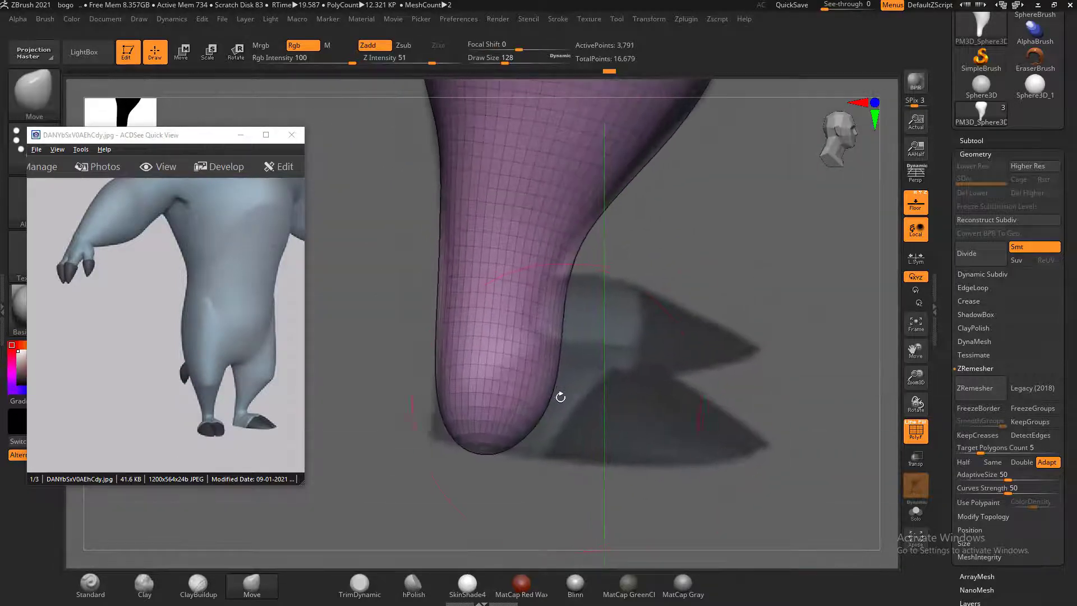
pyautogui.press('[')
pyautogui.press('[')
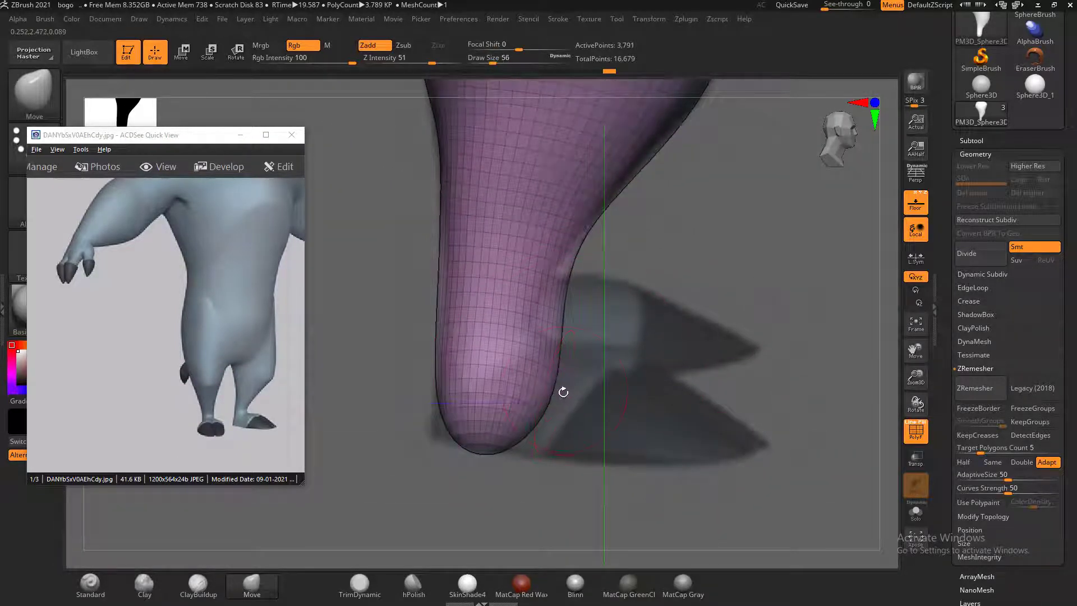
pyautogui.moveTo(544, 391)
pyautogui.mouseDown()
pyautogui.moveTo(701, 404)
pyautogui.moveTo(733, 392)
pyautogui.moveTo(769, 332)
pyautogui.moveTo(642, 397)
pyautogui.mouseUp()
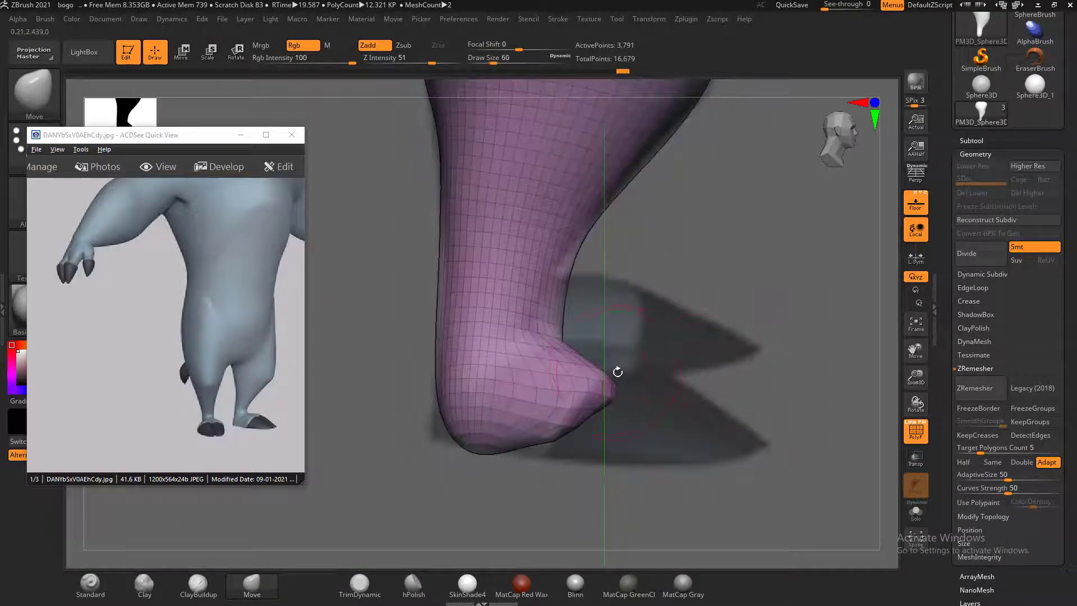
# Raise the instep and push the sole down toward the side reference with the Move brush at draw size 108
pyautogui.press(']')
pyautogui.press(']')
pyautogui.moveTo(574, 363); pyautogui.dragTo(589, 353)
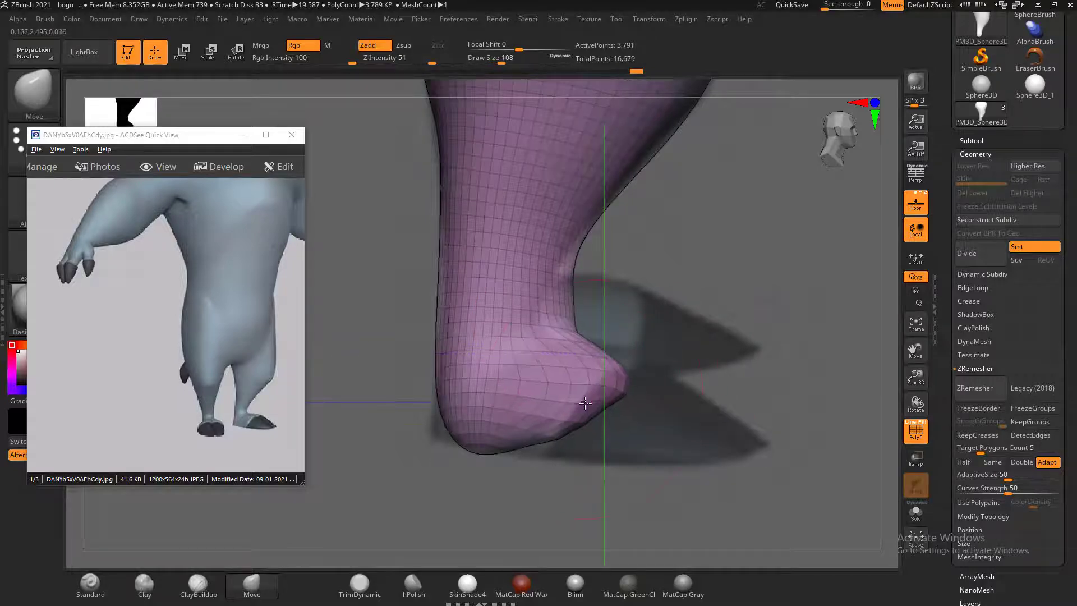
pyautogui.moveTo(585, 405); pyautogui.dragTo(579, 438)
pyautogui.moveTo(591, 461); pyautogui.dragTo(783, 351)
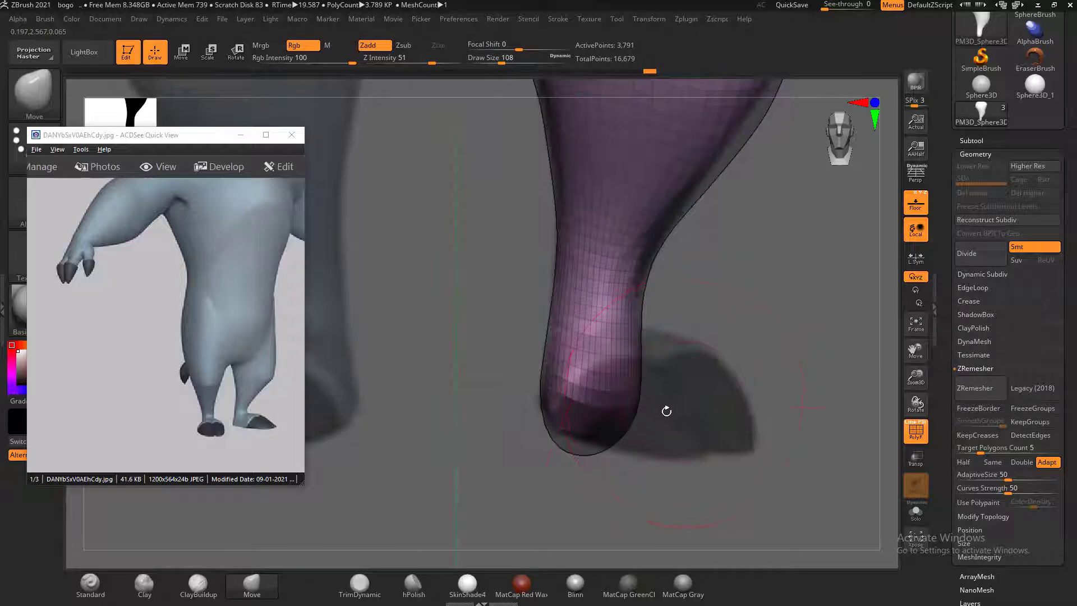
# Widen the foot outward toward the front reference and extend its toe end, working from the front and from above
pyautogui.moveTo(616, 406); pyautogui.dragTo(662, 409)
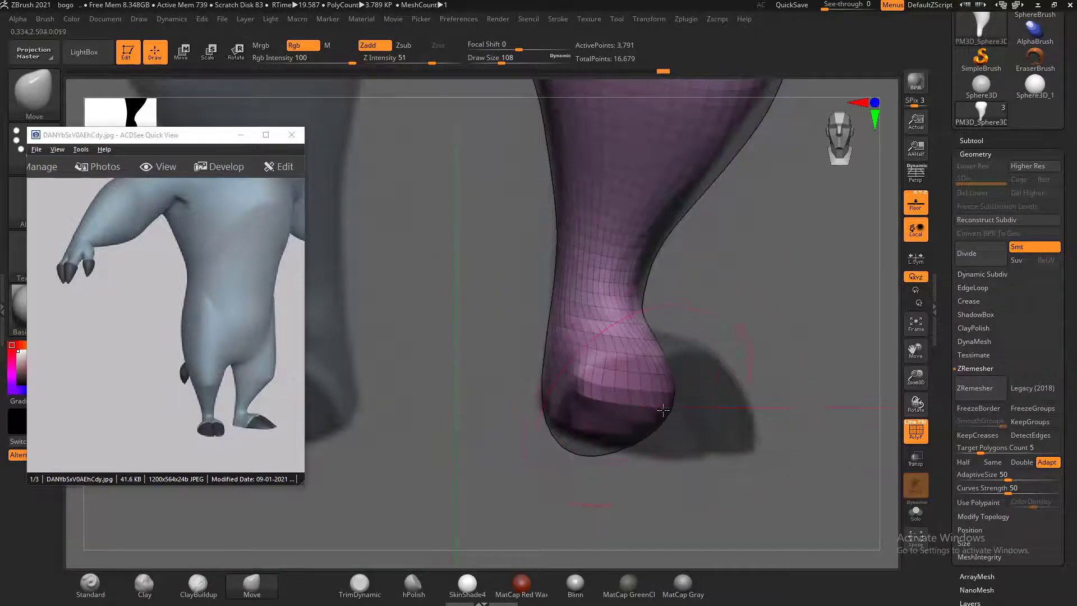
pyautogui.moveTo(752, 347); pyautogui.dragTo(763, 410)
pyautogui.moveTo(635, 396); pyautogui.dragTo(651, 394)
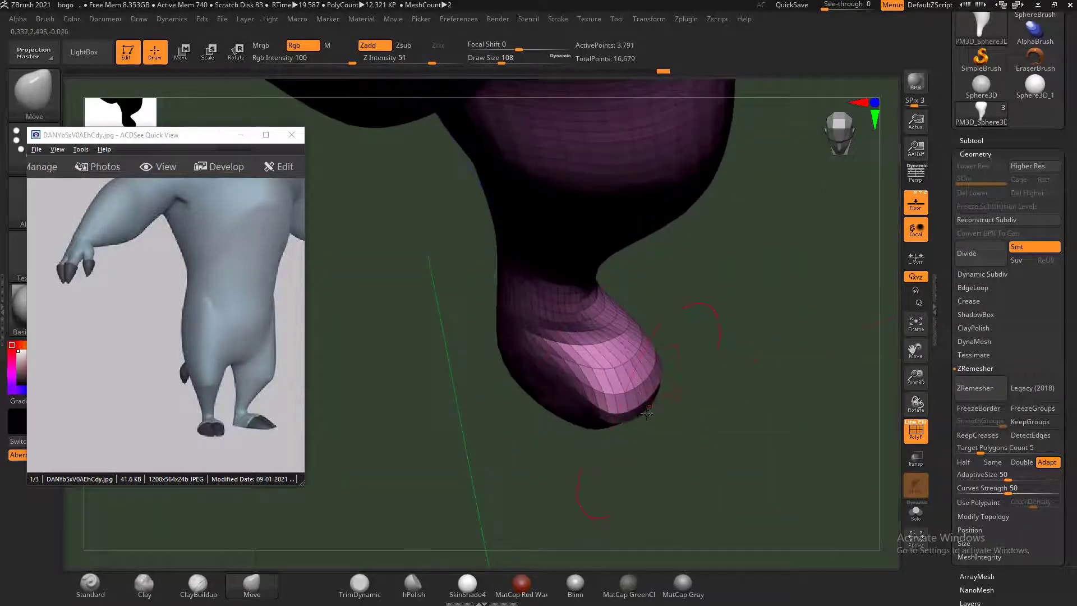
pyautogui.moveTo(717, 449)
pyautogui.mouseDown()
pyautogui.moveTo(704, 396)
pyautogui.moveTo(735, 396)
pyautogui.mouseUp()
pyautogui.moveTo(668, 399); pyautogui.dragTo(685, 418)
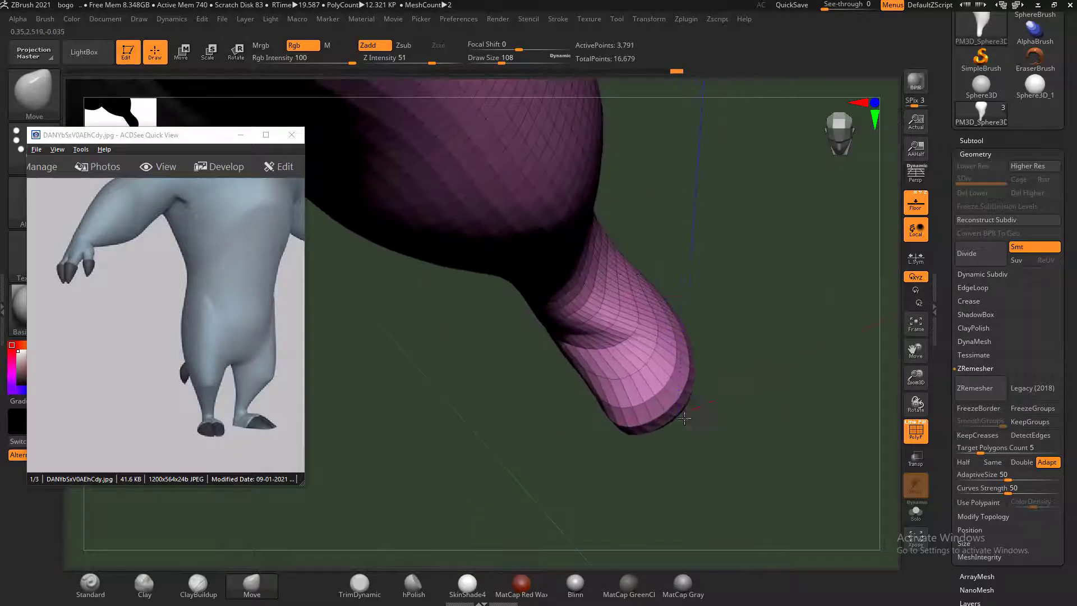
pyautogui.moveTo(746, 404); pyautogui.dragTo(765, 409)
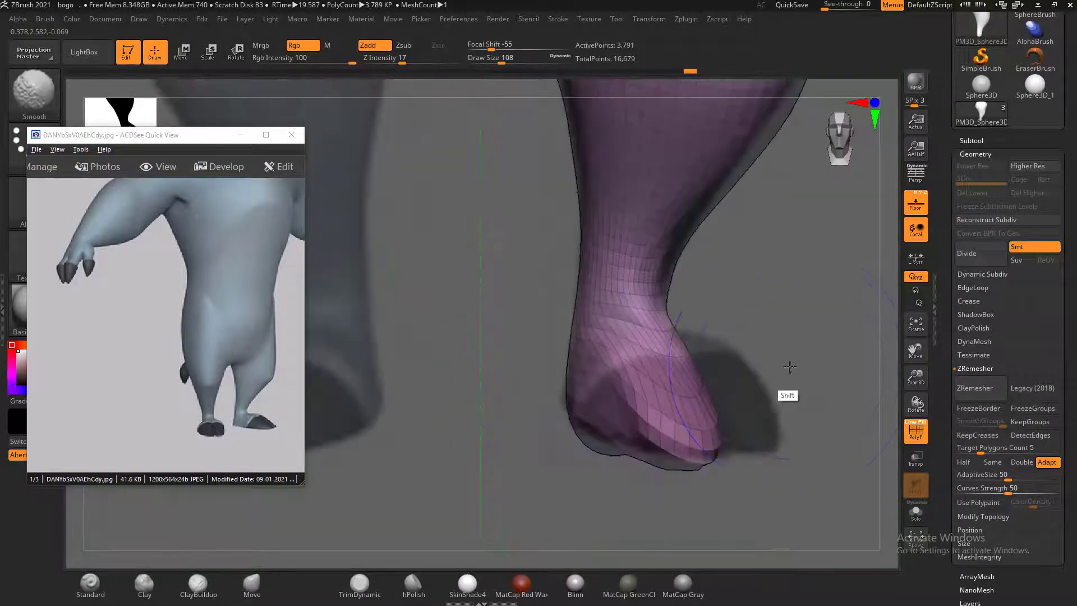
# Fit the toe and heel to the side reference with the Move brush, dismissing the Sticky Keys prompt without enabling it
pyautogui.moveTo(757, 404)
pyautogui.mouseDown()
pyautogui.moveTo(793, 397)
pyautogui.moveTo(716, 444)
pyautogui.moveTo(758, 436)
pyautogui.mouseUp()
pyautogui.moveTo(499, 434); pyautogui.dragTo(489, 437)
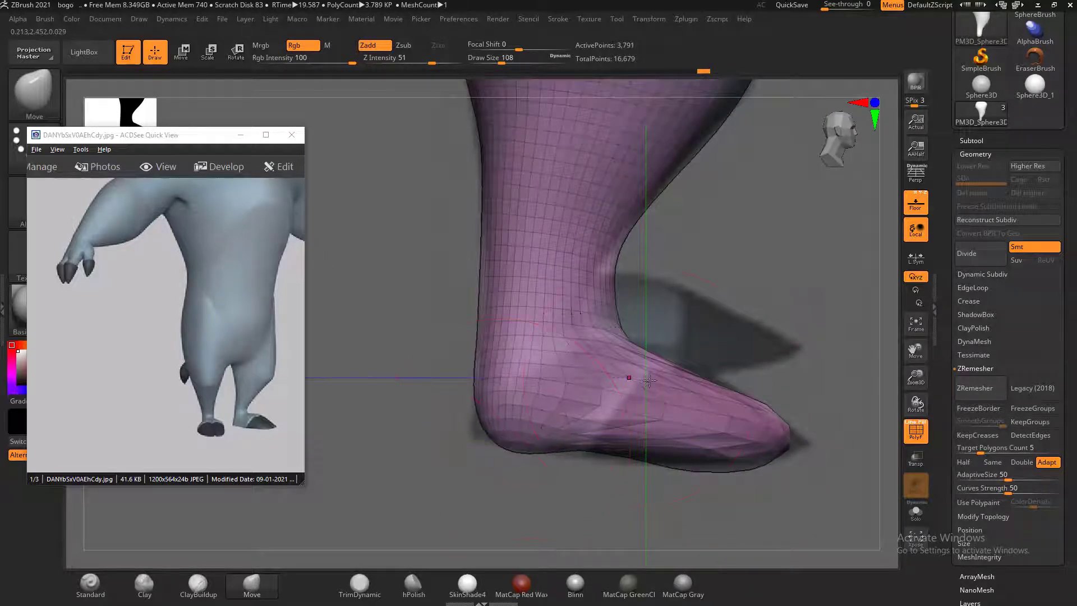
pyautogui.moveTo(751, 334); pyautogui.dragTo(708, 424)
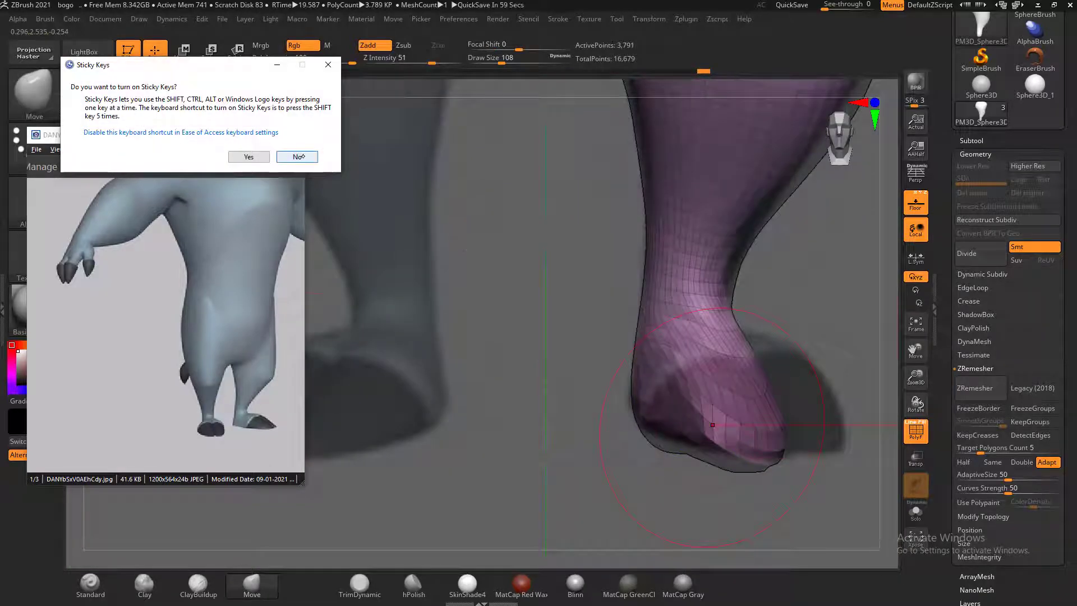
pyautogui.click(296, 156)
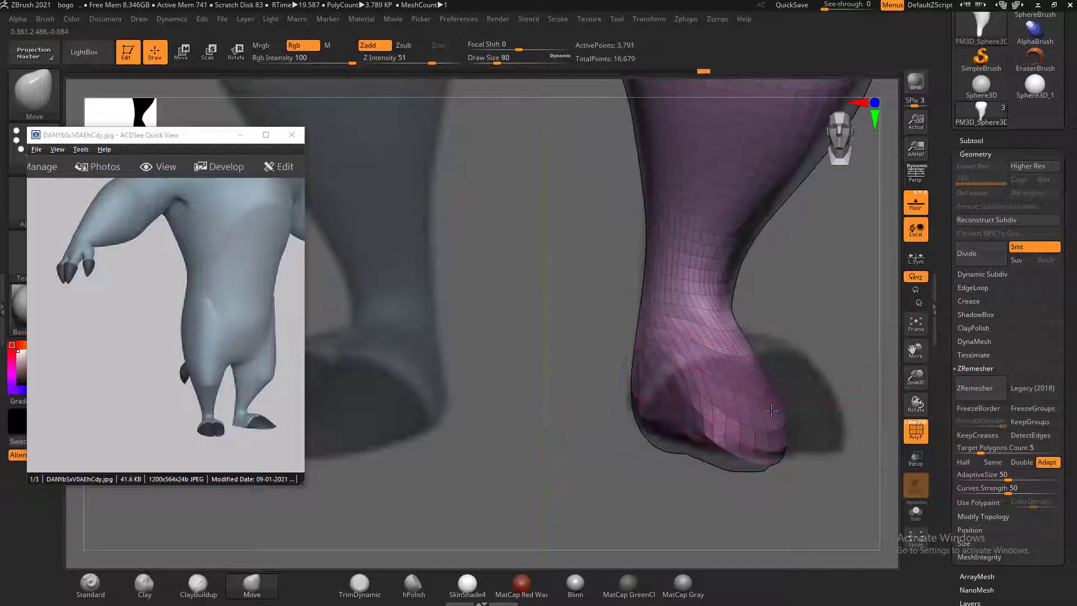
# Broaden the toe area to the outline of the front reference with the Move brush at draw size 80
pyautogui.moveTo(771, 384)
pyautogui.mouseDown()
pyautogui.moveTo(793, 368)
pyautogui.moveTo(810, 375)
pyautogui.moveTo(843, 418)
pyautogui.moveTo(816, 457)
pyautogui.moveTo(830, 474)
pyautogui.mouseUp()
pyautogui.moveTo(746, 453); pyautogui.dragTo(854, 414)
pyautogui.keyDown('shift'); pyautogui.moveTo(811, 467); pyautogui.dragTo(785, 471); pyautogui.keyUp('shift')
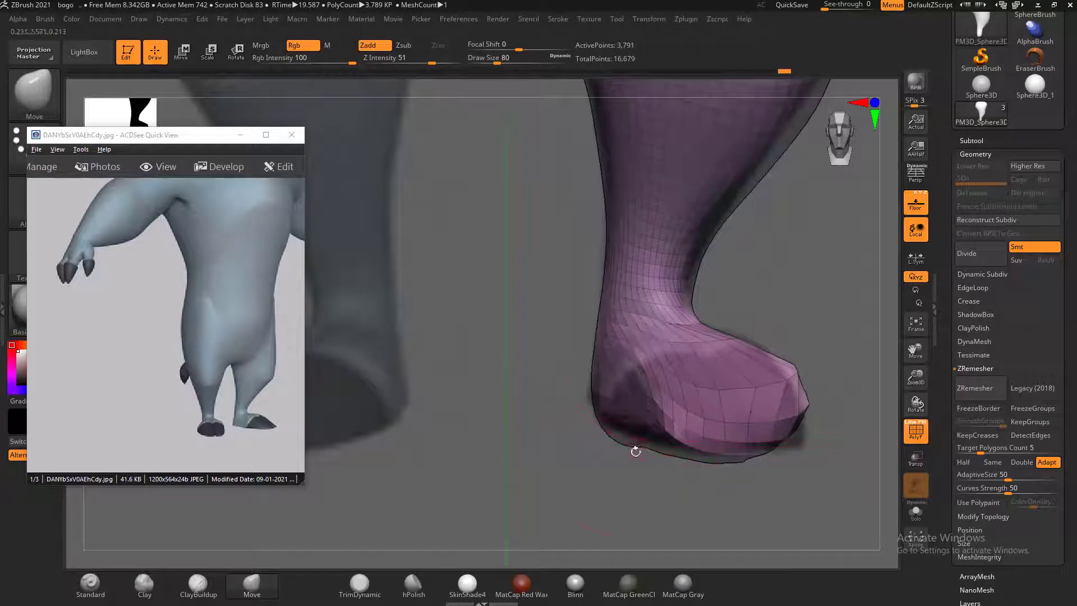
pyautogui.moveTo(771, 426); pyautogui.dragTo(797, 436)
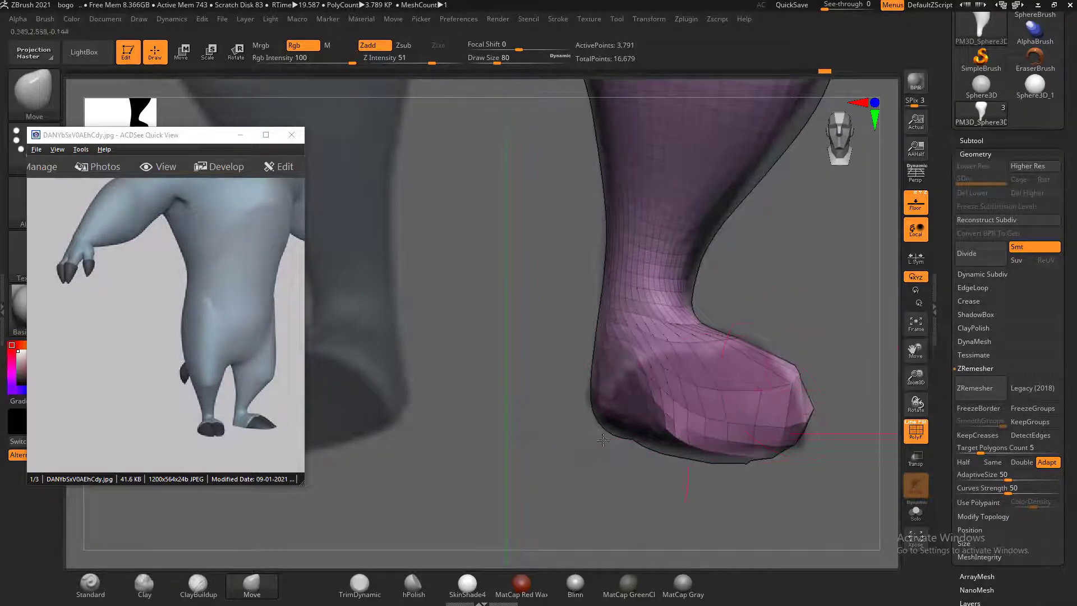
# Enlarge the feet in the reference photo and remesh the leg with ZRemesher at a target polygon count of 5
pyautogui.moveTo(269, 438); pyautogui.dragTo(207, 312)
pyautogui.scroll(3, 241, 420)
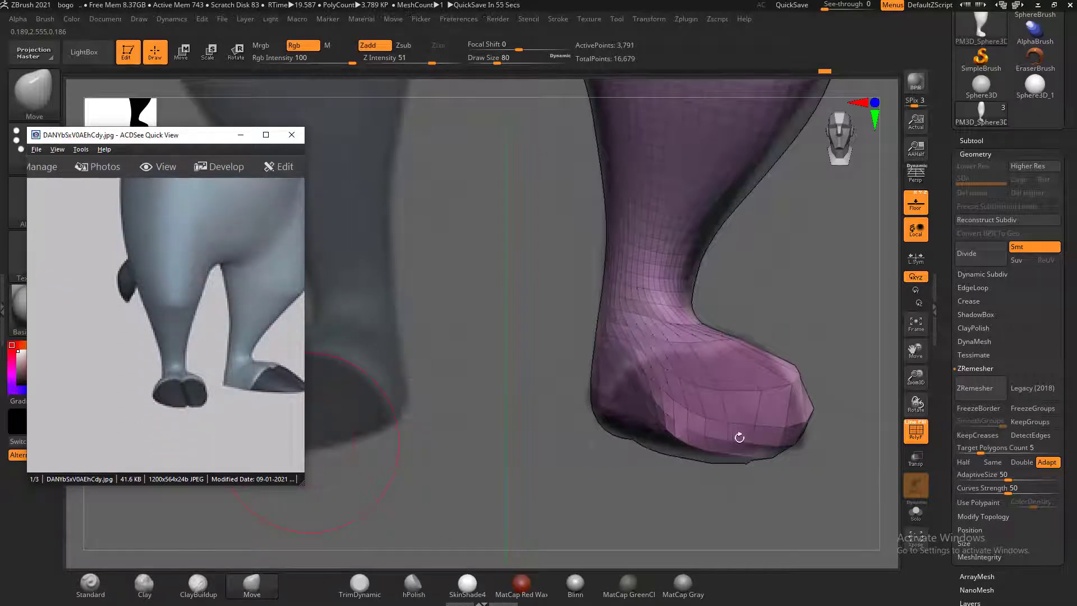
pyautogui.click(760, 429)
pyautogui.moveTo(753, 463); pyautogui.dragTo(795, 466)
pyautogui.hotkey('shift', 'f')
pyautogui.hotkey('shift', 'f')
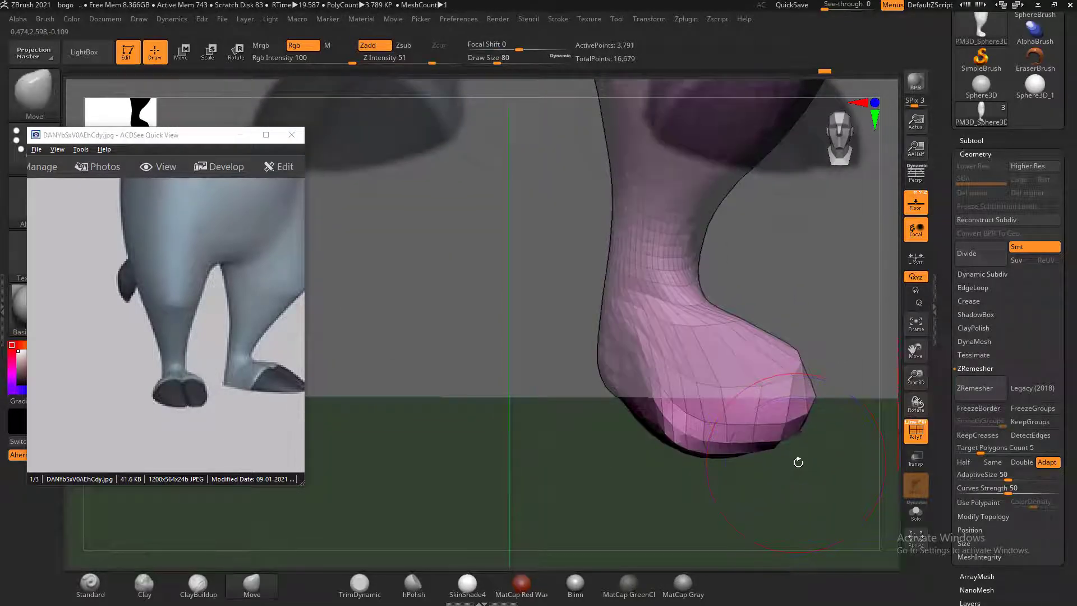
pyautogui.click(973, 394)
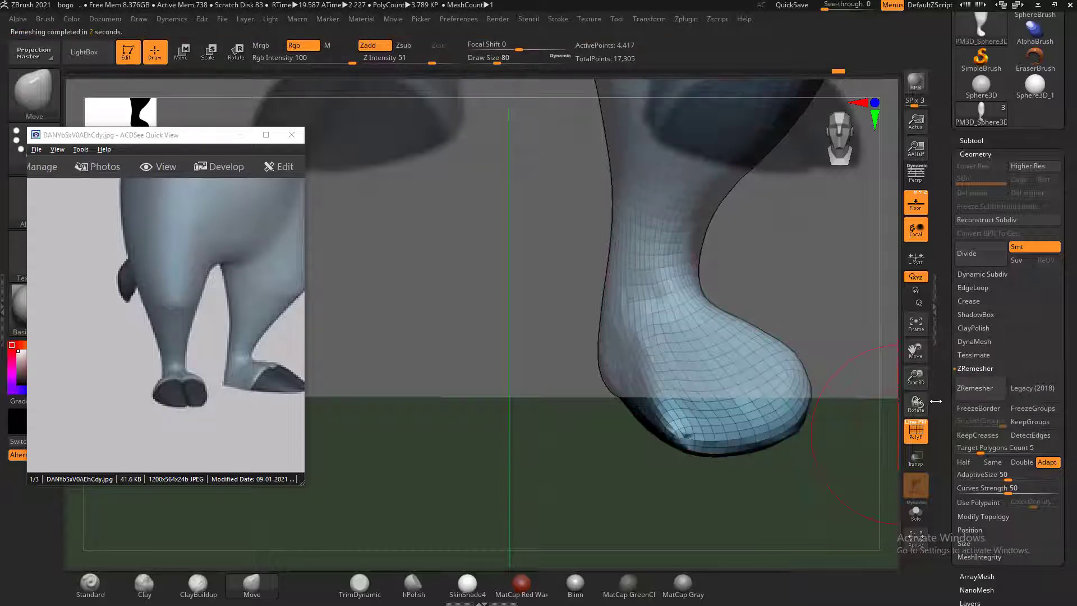
# Lay a ClayBuildup stroke at draw size 36 along the top of the foot and hide the polyframe
pyautogui.moveTo(780, 471)
pyautogui.mouseDown()
pyautogui.moveTo(806, 475)
pyautogui.moveTo(817, 439)
pyautogui.moveTo(734, 524)
pyautogui.mouseUp()
pyautogui.click(199, 588)
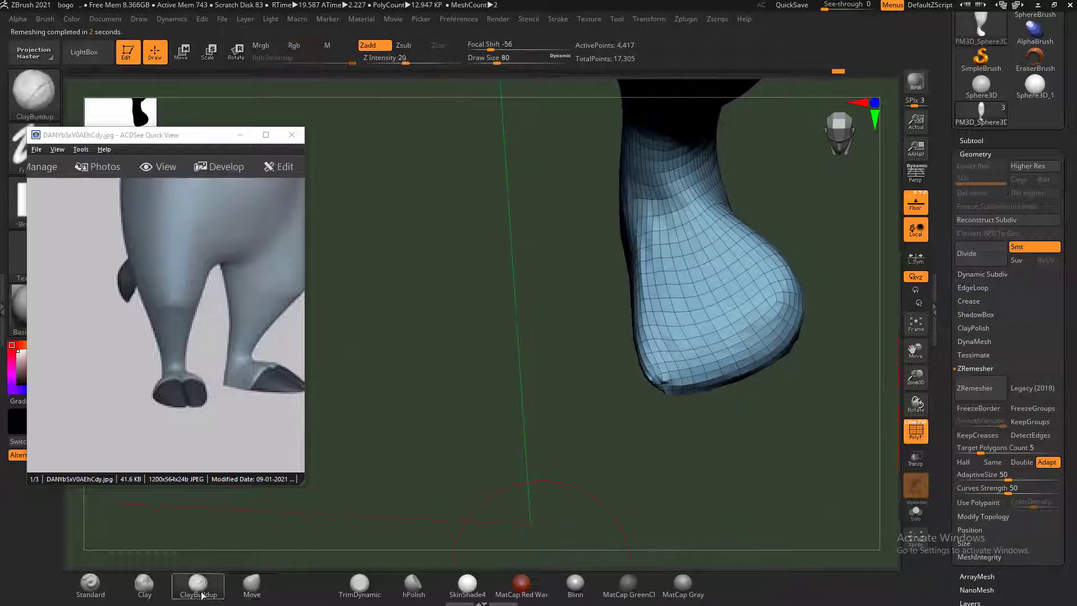
pyautogui.press('[')
pyautogui.press('[')
pyautogui.press('[')
pyautogui.press('[')
pyautogui.press('[')
pyautogui.press('[')
pyautogui.press('[')
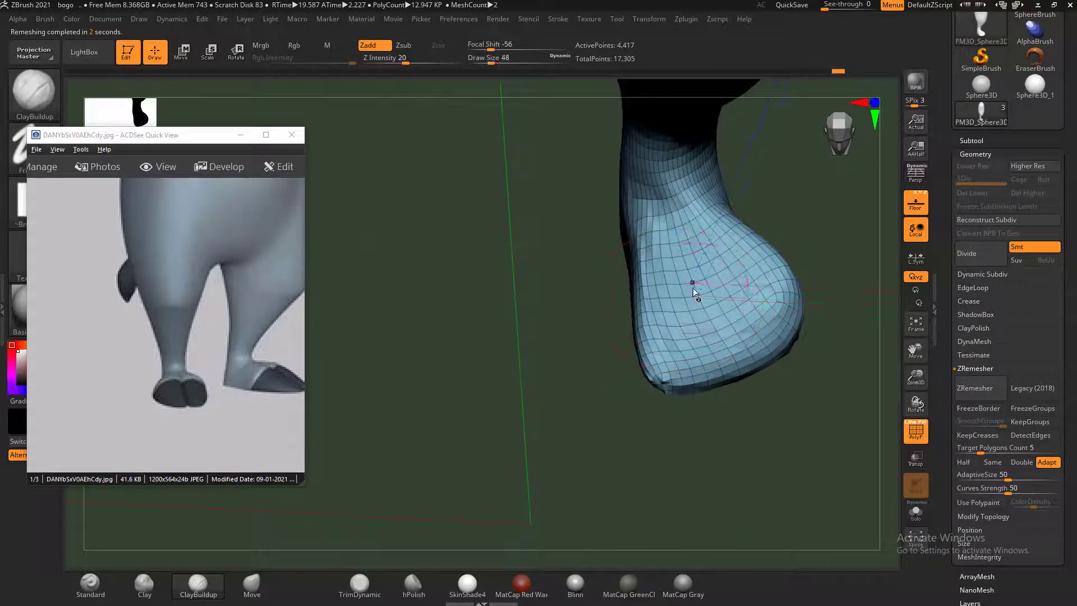
pyautogui.press(']')
pyautogui.press(']')
pyautogui.moveTo(665, 253); pyautogui.dragTo(702, 305)
pyautogui.hotkey('shift', 'f')
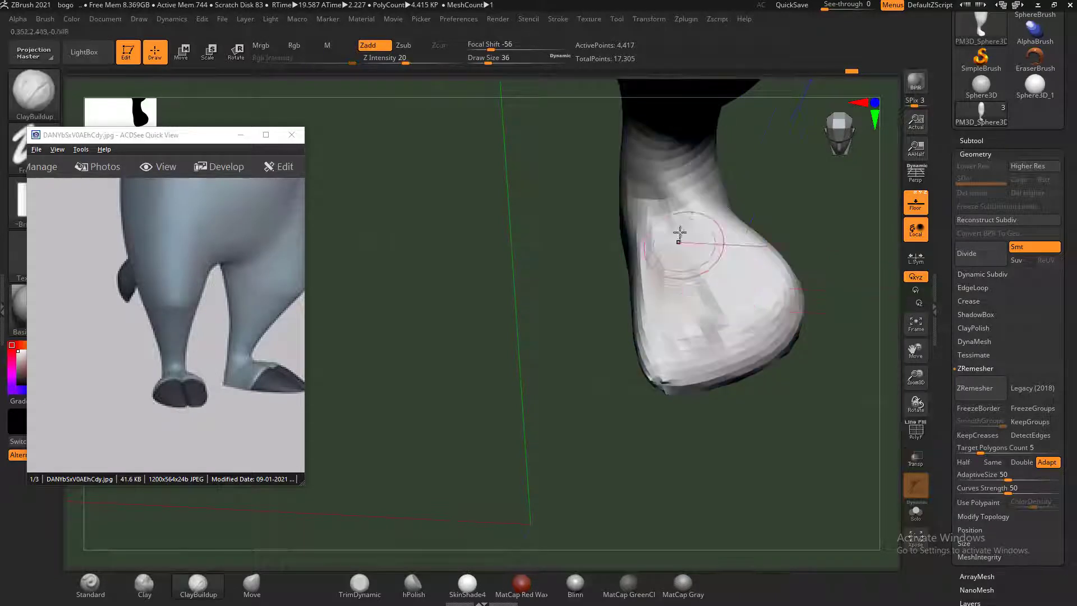
# Build up two separate toe masses across the front of the foot with the ClayBuildup brush
pyautogui.moveTo(680, 236)
pyautogui.mouseDown()
pyautogui.moveTo(688, 272)
pyautogui.moveTo(666, 306)
pyautogui.moveTo(666, 348)
pyautogui.mouseUp()
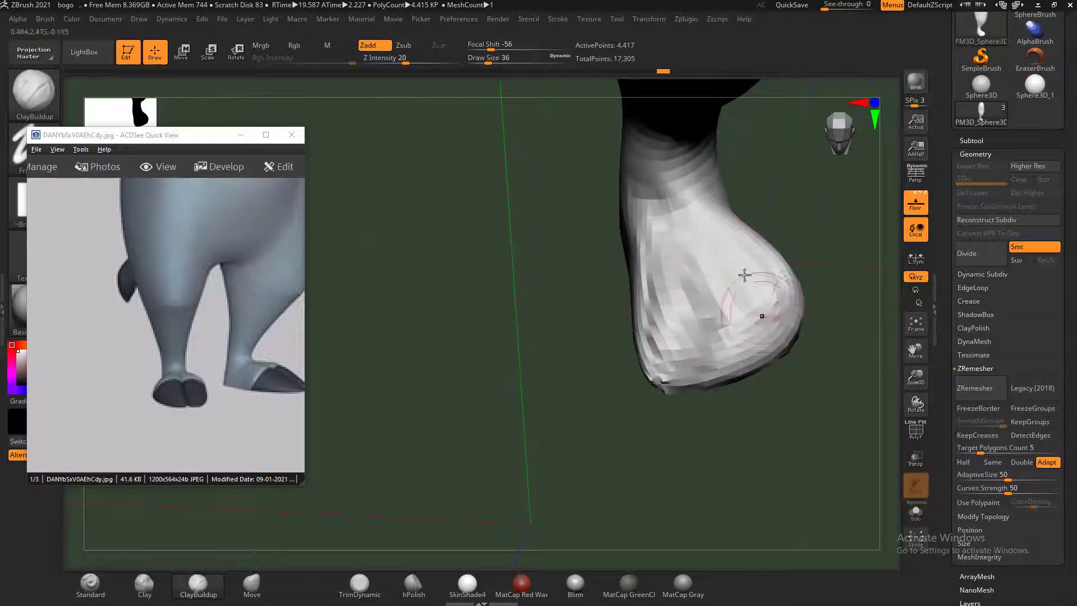
pyautogui.moveTo(745, 275)
pyautogui.mouseDown()
pyautogui.moveTo(752, 298)
pyautogui.moveTo(786, 274)
pyautogui.moveTo(789, 306)
pyautogui.mouseUp()
pyautogui.moveTo(834, 312)
pyautogui.mouseDown()
pyautogui.moveTo(777, 307)
pyautogui.moveTo(786, 344)
pyautogui.mouseUp()
pyautogui.moveTo(695, 352)
pyautogui.mouseDown()
pyautogui.moveTo(695, 318)
pyautogui.moveTo(669, 368)
pyautogui.mouseUp()
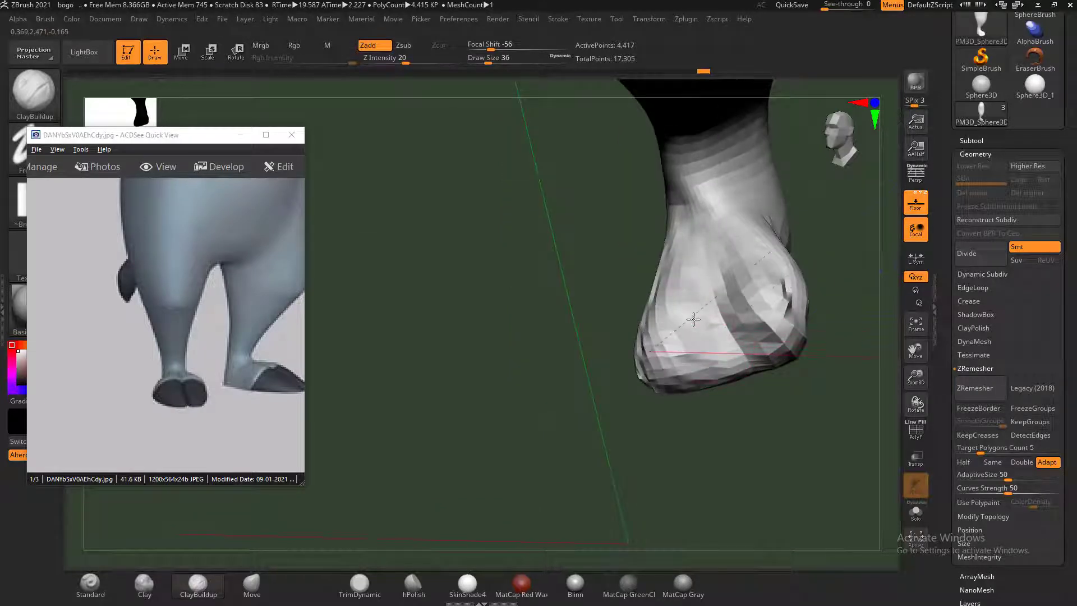
pyautogui.moveTo(693, 319)
pyautogui.mouseDown()
pyautogui.moveTo(680, 276)
pyautogui.moveTo(657, 314)
pyautogui.mouseUp()
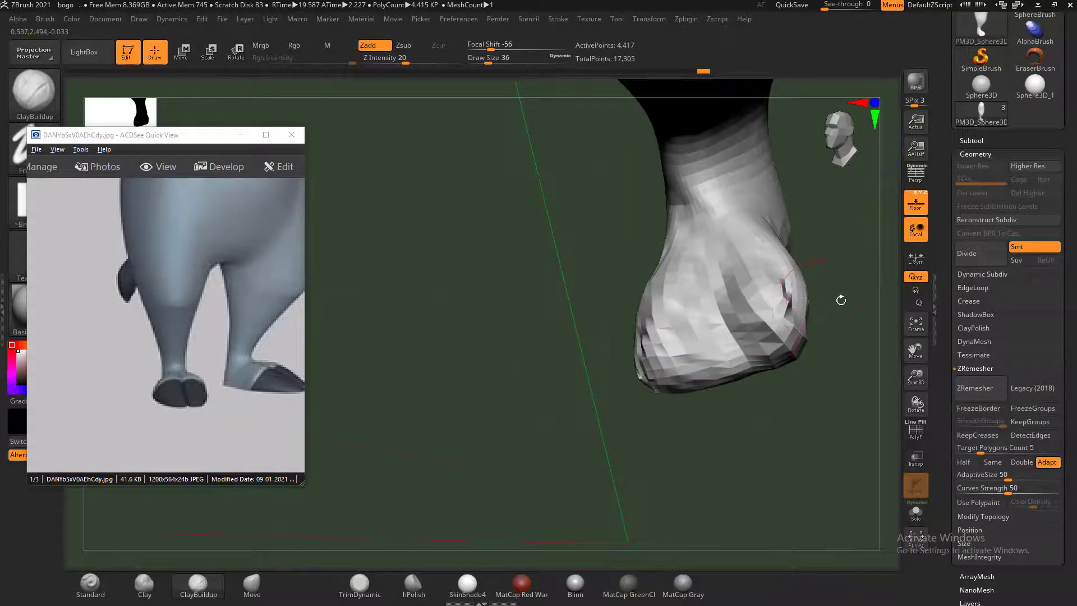
# Carve the cleft between the two toes with the Standard brush in subtract mode at draw size 18, and show the polyframe
pyautogui.moveTo(841, 301); pyautogui.dragTo(873, 326)
pyautogui.moveTo(754, 367)
pyautogui.keyDown('alt'); pyautogui.mouseDown()
pyautogui.moveTo(757, 343)
pyautogui.moveTo(767, 360)
pyautogui.mouseUp(); pyautogui.keyUp('alt')
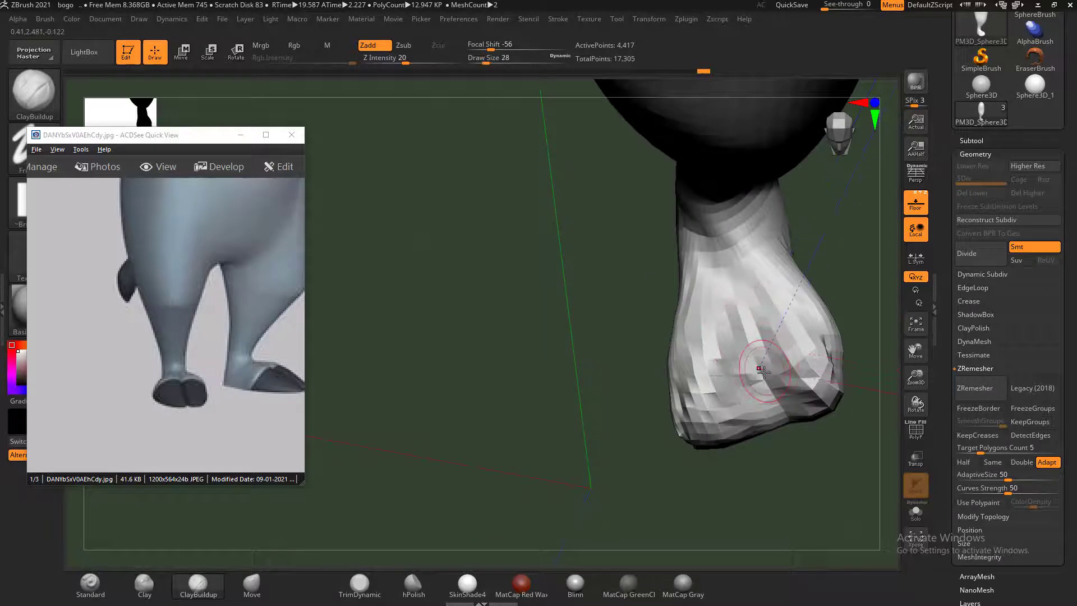
pyautogui.click(90, 586)
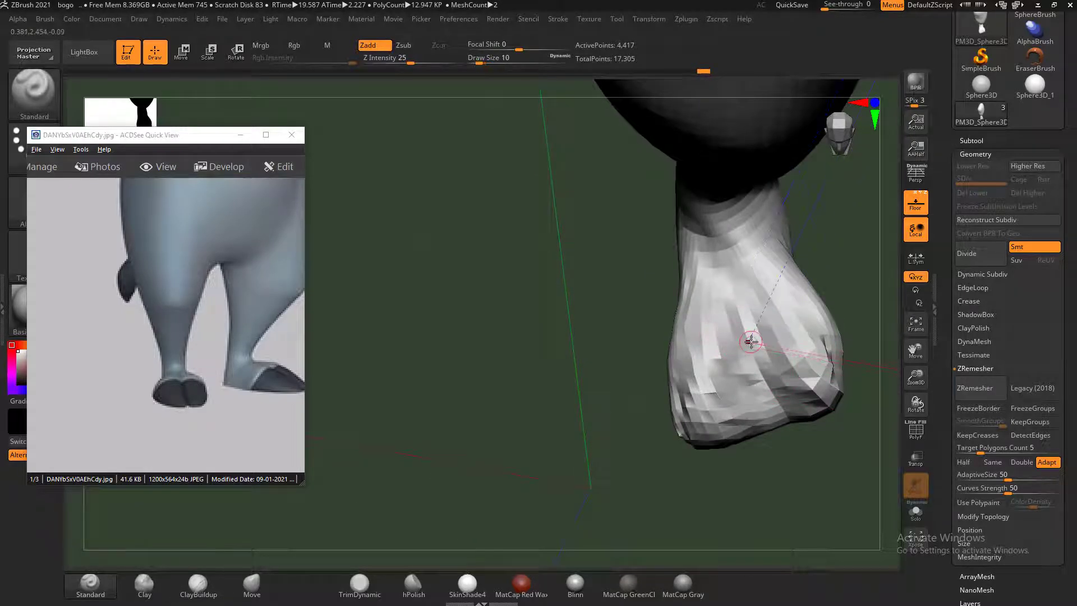
pyautogui.press(']')
pyautogui.moveTo(746, 321)
pyautogui.keyDown('alt'); pyautogui.mouseDown()
pyautogui.moveTo(773, 403)
pyautogui.moveTo(769, 431)
pyautogui.moveTo(748, 349)
pyautogui.moveTo(772, 426)
pyautogui.moveTo(774, 387)
pyautogui.mouseUp(); pyautogui.keyUp('alt')
pyautogui.hotkey('shift', 'f')
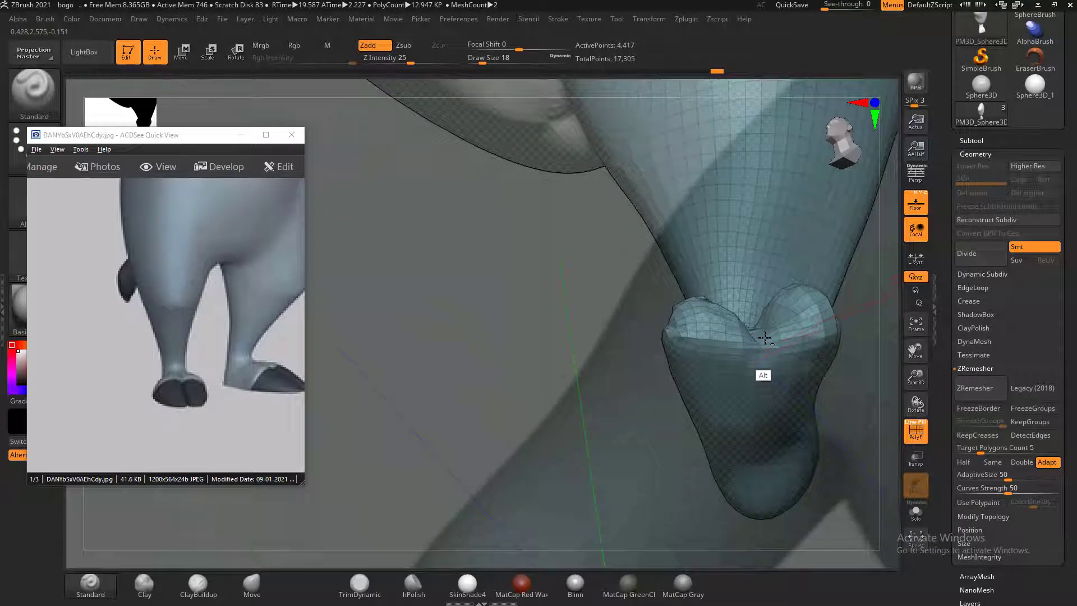
# Carve the cleft onto the underside of the foot and remesh the leg with ZRemesher at a target polygon count of 5
pyautogui.keyDown('alt'); pyautogui.moveTo(764, 338); pyautogui.dragTo(758, 359); pyautogui.keyUp('alt')
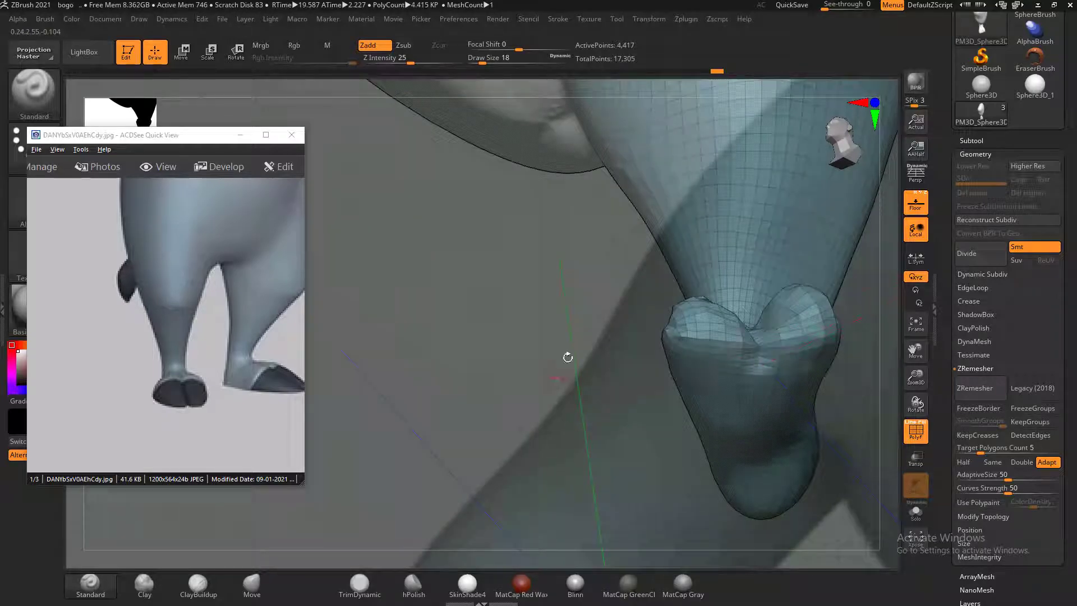
pyautogui.click(987, 399)
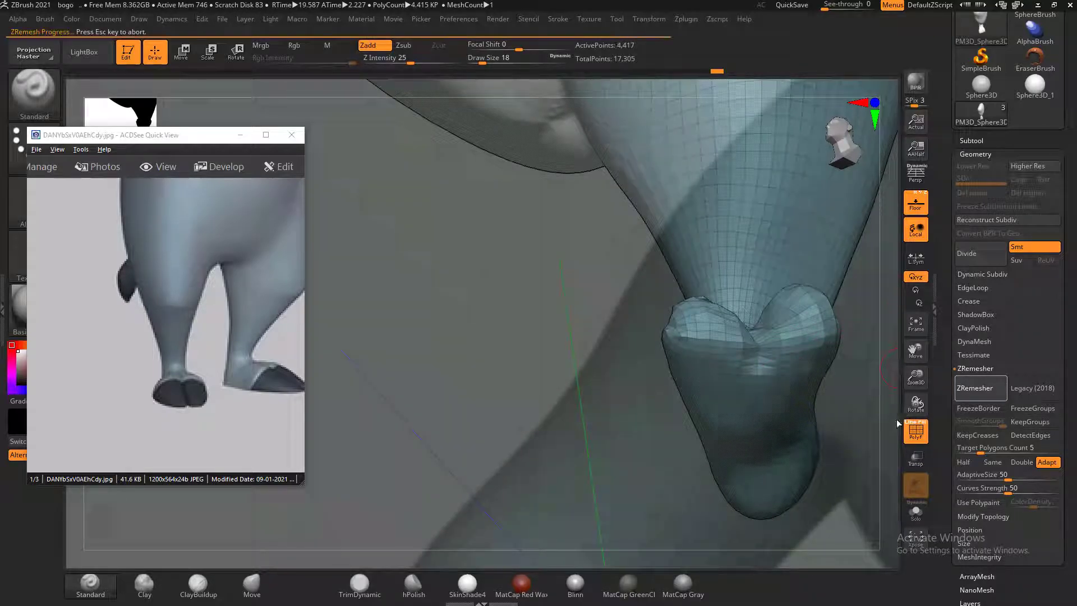
pyautogui.moveTo(892, 423)
pyautogui.mouseDown()
pyautogui.moveTo(879, 493)
pyautogui.moveTo(868, 448)
pyautogui.moveTo(777, 447)
pyautogui.moveTo(807, 436)
pyautogui.moveTo(761, 420)
pyautogui.mouseUp()
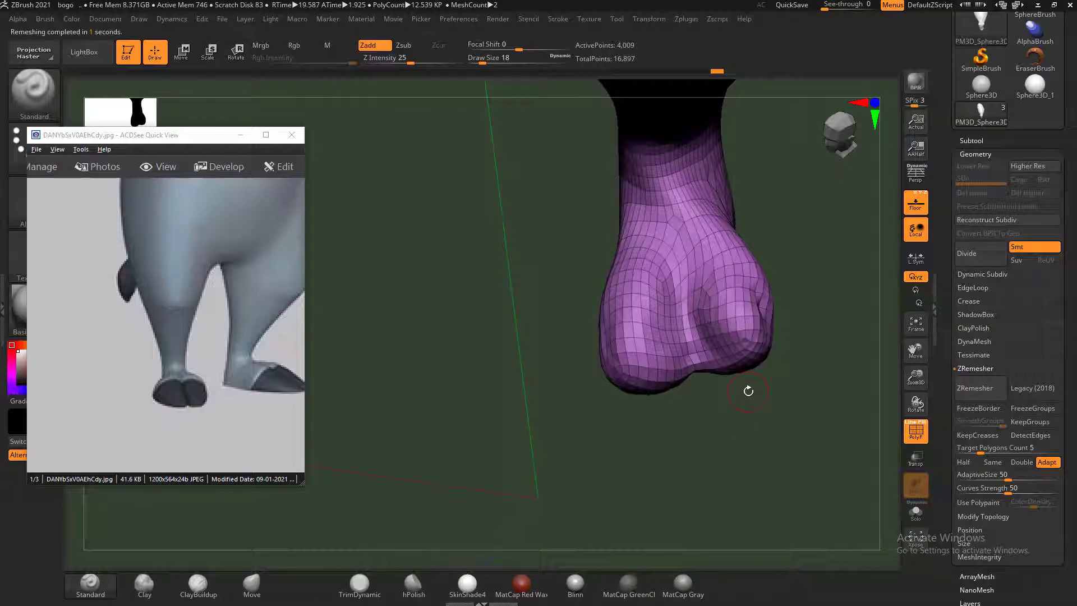
# Fill out and round both toes with the ClayBuildup brush at draw size 42, smoothing the surface of the toes
pyautogui.click(204, 585)
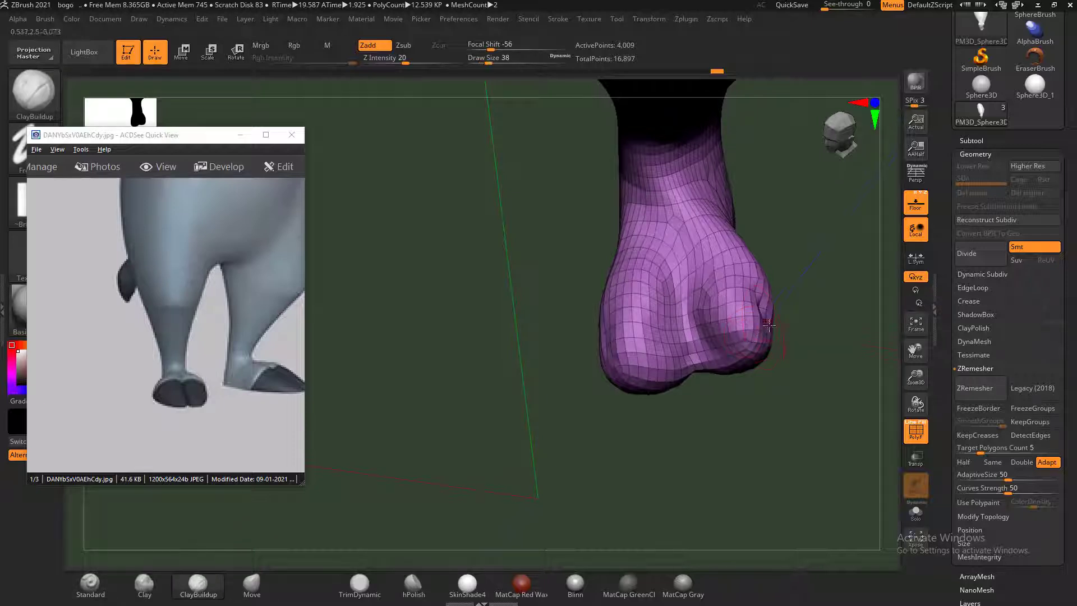
pyautogui.moveTo(796, 336); pyautogui.dragTo(703, 362)
pyautogui.moveTo(708, 263); pyautogui.dragTo(712, 329)
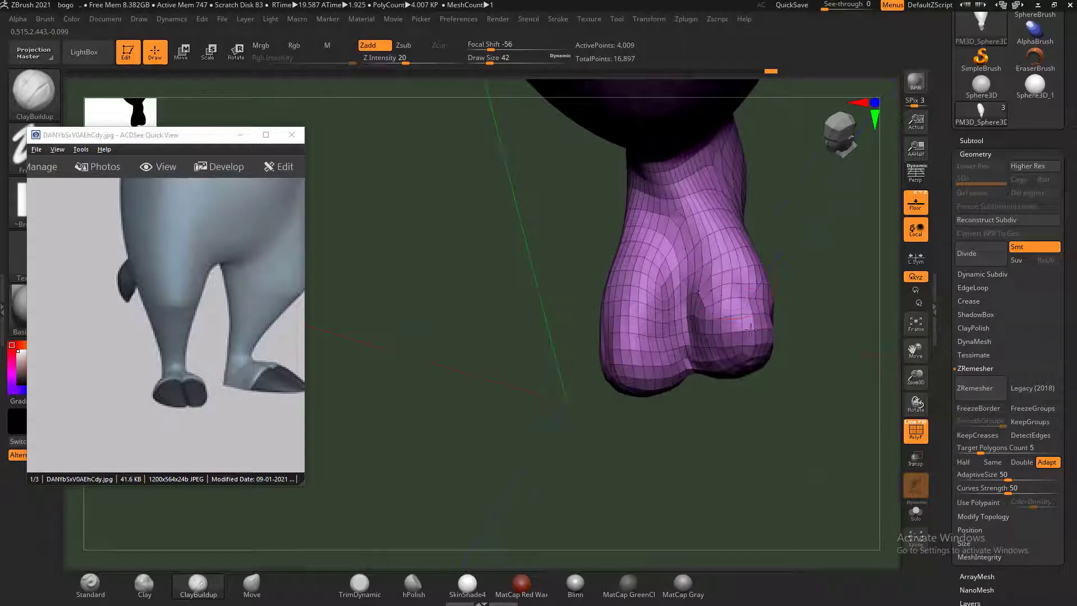
pyautogui.moveTo(806, 233); pyautogui.dragTo(775, 211)
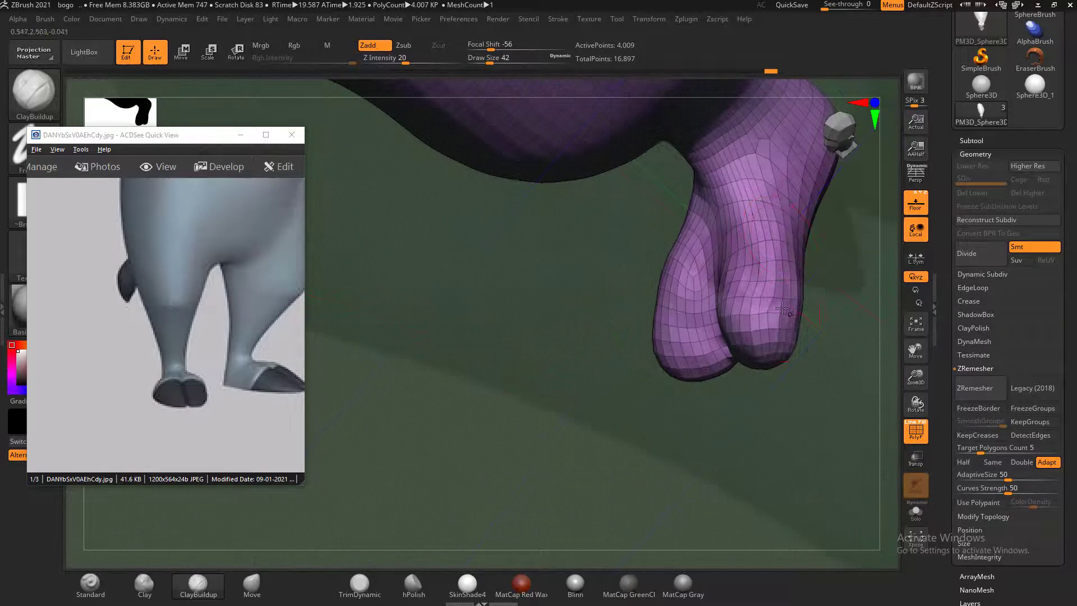
pyautogui.moveTo(779, 312)
pyautogui.keyDown('shift'); pyautogui.mouseDown()
pyautogui.moveTo(771, 239)
pyautogui.moveTo(734, 288)
pyautogui.mouseUp(); pyautogui.keyUp('shift')
pyautogui.moveTo(783, 393)
pyautogui.mouseDown()
pyautogui.moveTo(786, 402)
pyautogui.moveTo(743, 310)
pyautogui.moveTo(732, 325)
pyautogui.mouseUp()
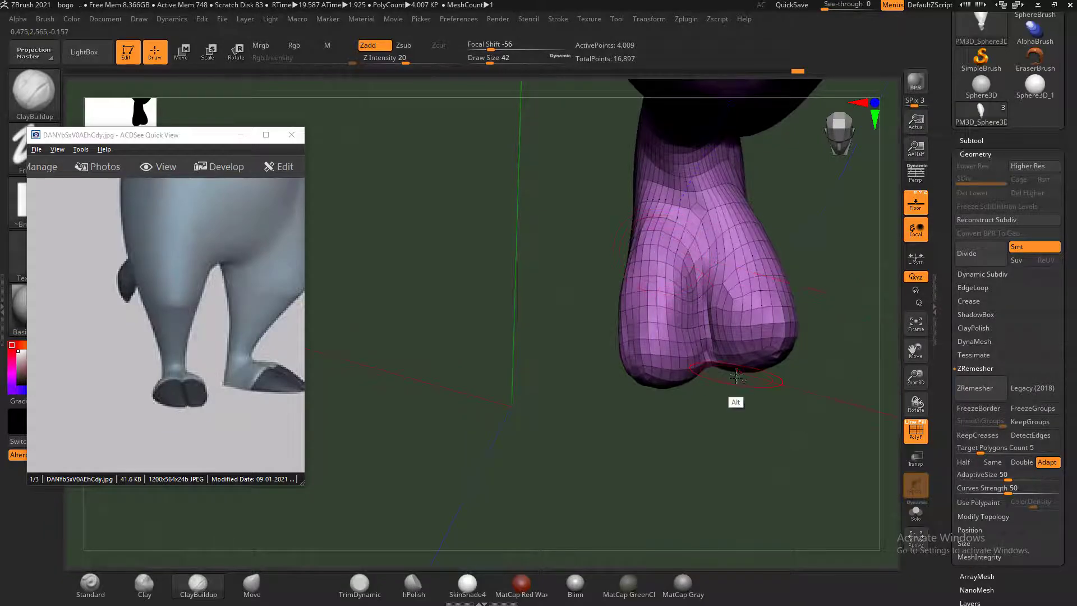
pyautogui.hotkey('alt', 'Tab')
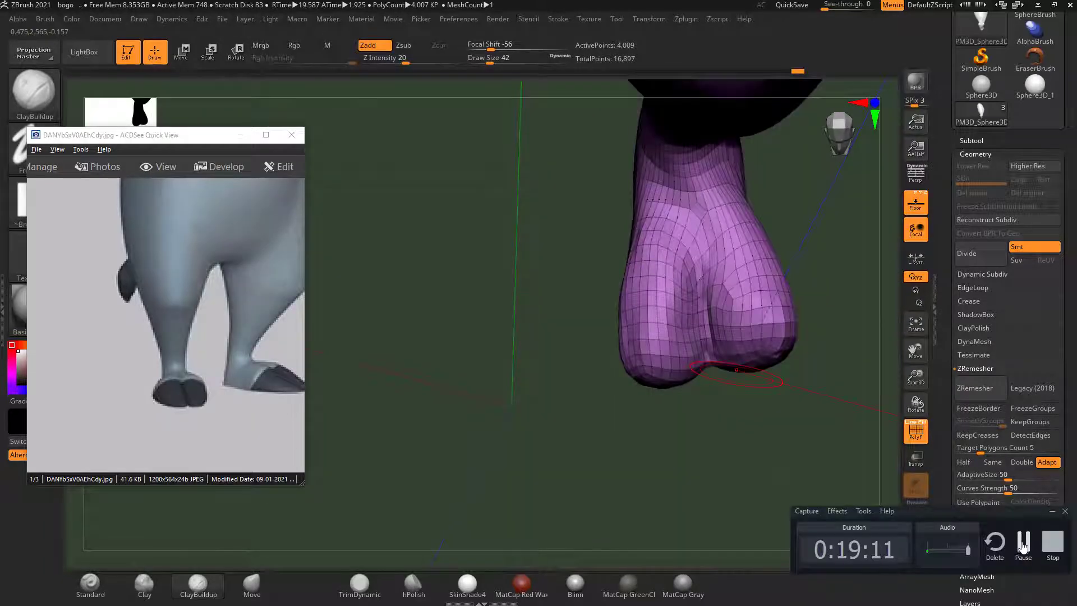
pyautogui.click(1022, 546)
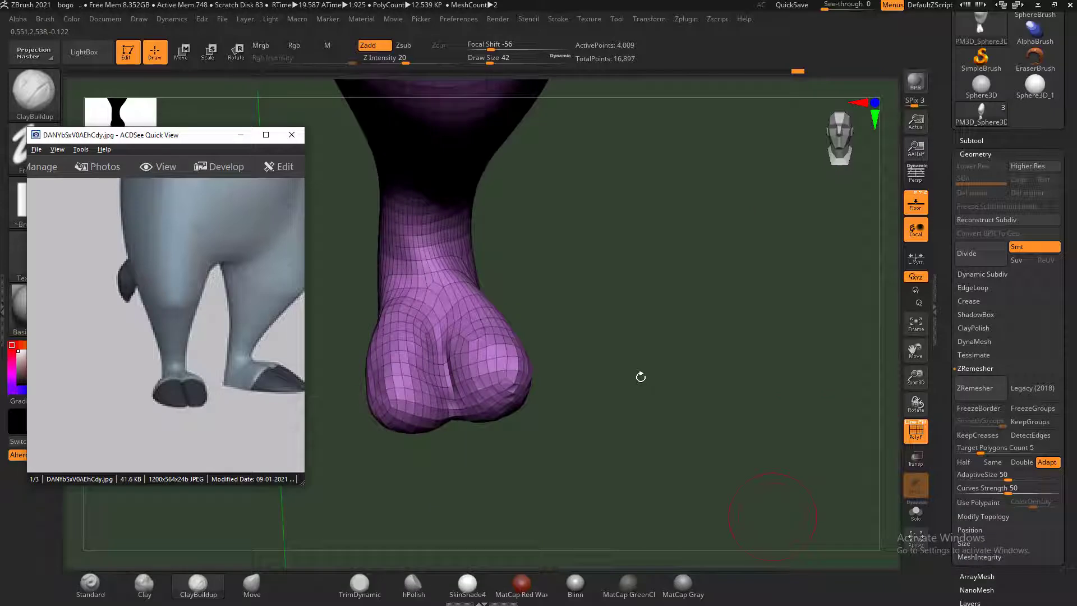
# Smooth the tops of both toes beside the cleft at draw size 38 and hide the polyframe
pyautogui.moveTo(641, 377); pyautogui.dragTo(643, 385)
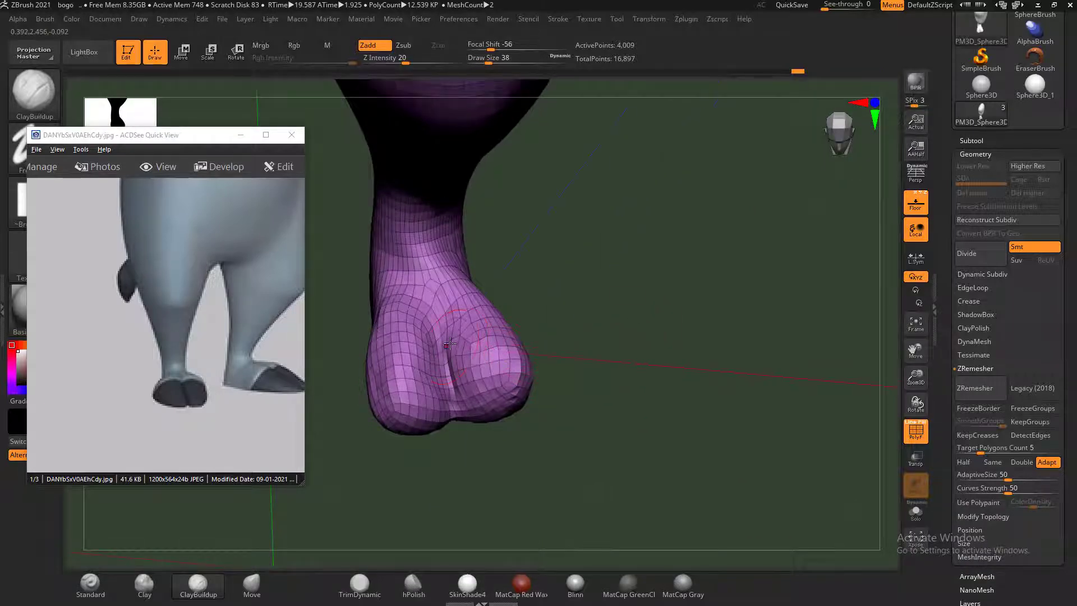
pyautogui.moveTo(433, 347)
pyautogui.keyDown('shift'); pyautogui.mouseDown()
pyautogui.moveTo(390, 386)
pyautogui.moveTo(402, 307)
pyautogui.mouseUp(); pyautogui.keyUp('shift')
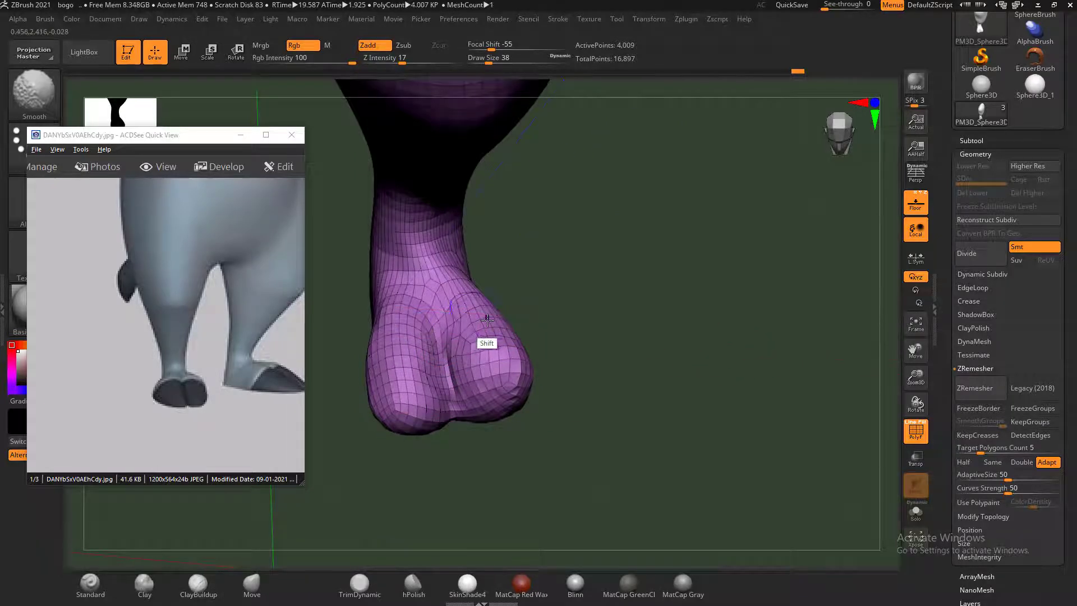
pyautogui.moveTo(487, 319)
pyautogui.keyDown('shift'); pyautogui.mouseDown()
pyautogui.moveTo(505, 373)
pyautogui.moveTo(516, 332)
pyautogui.mouseUp(); pyautogui.keyUp('shift')
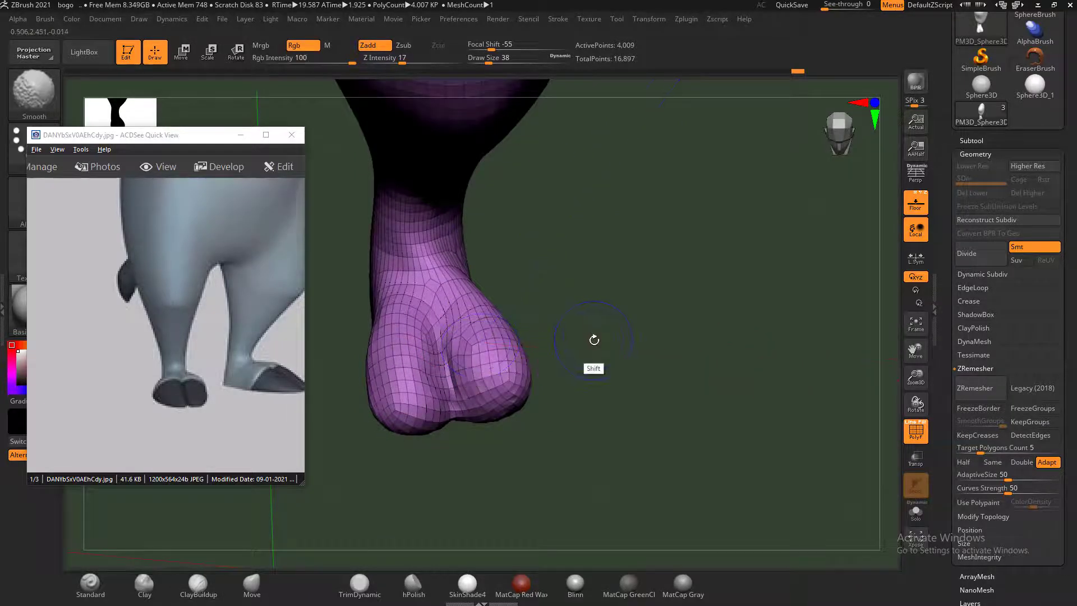
pyautogui.hotkey('shift', 'f')
# Pull the toe tip to a point and fit its upper edge to the side reference with the Move brush, enlarging draw size to 62
pyautogui.moveTo(675, 374)
pyautogui.mouseDown()
pyautogui.moveTo(704, 428)
pyautogui.moveTo(738, 420)
pyautogui.moveTo(716, 406)
pyautogui.moveTo(718, 418)
pyautogui.mouseUp()
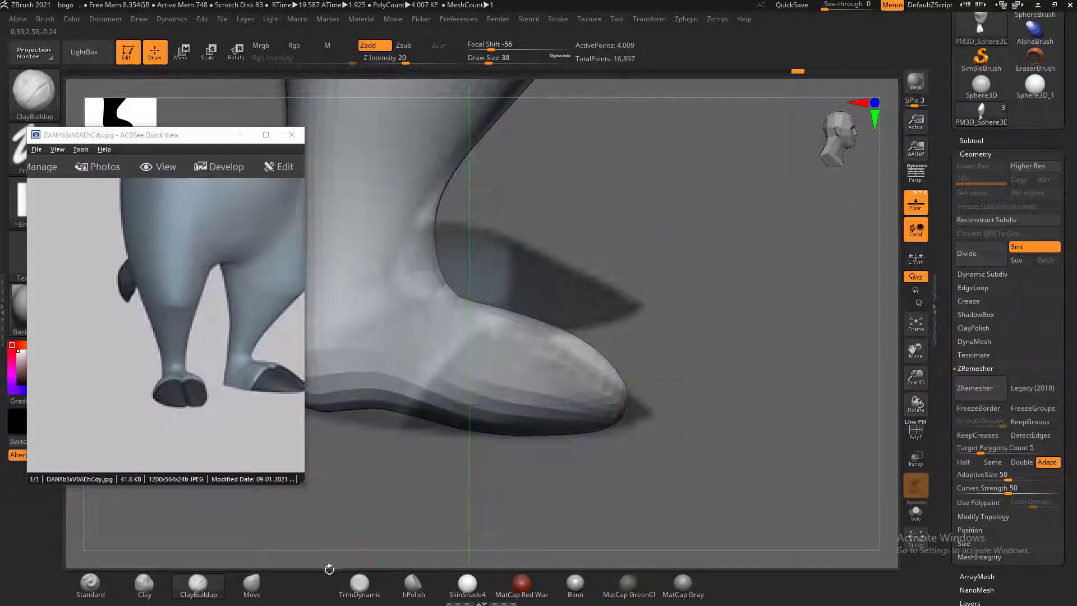
pyautogui.click(266, 590)
pyautogui.moveTo(619, 404); pyautogui.dragTo(662, 400)
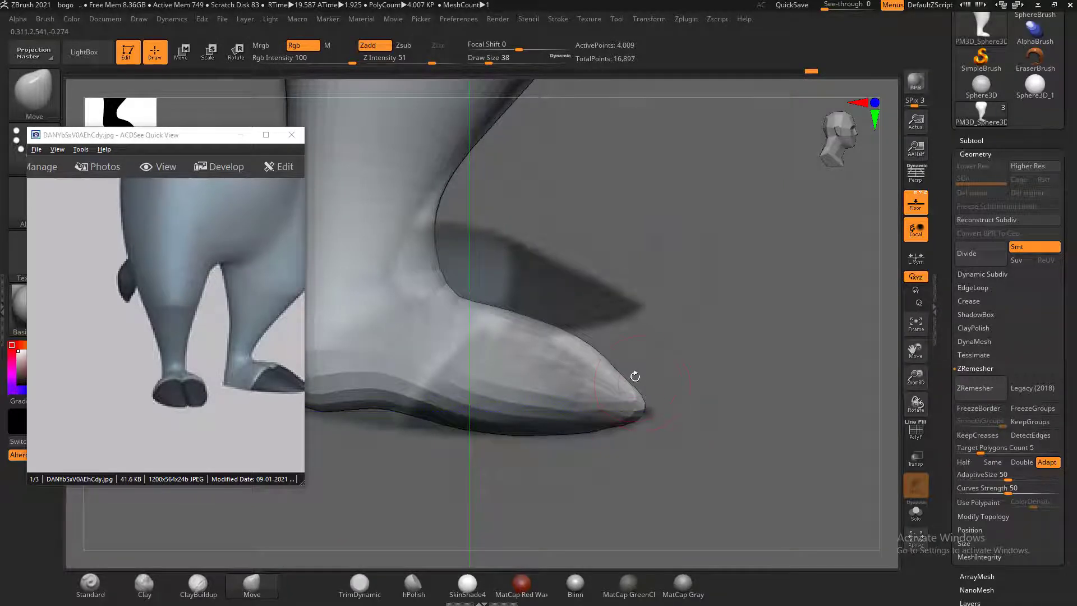
pyautogui.press(']')
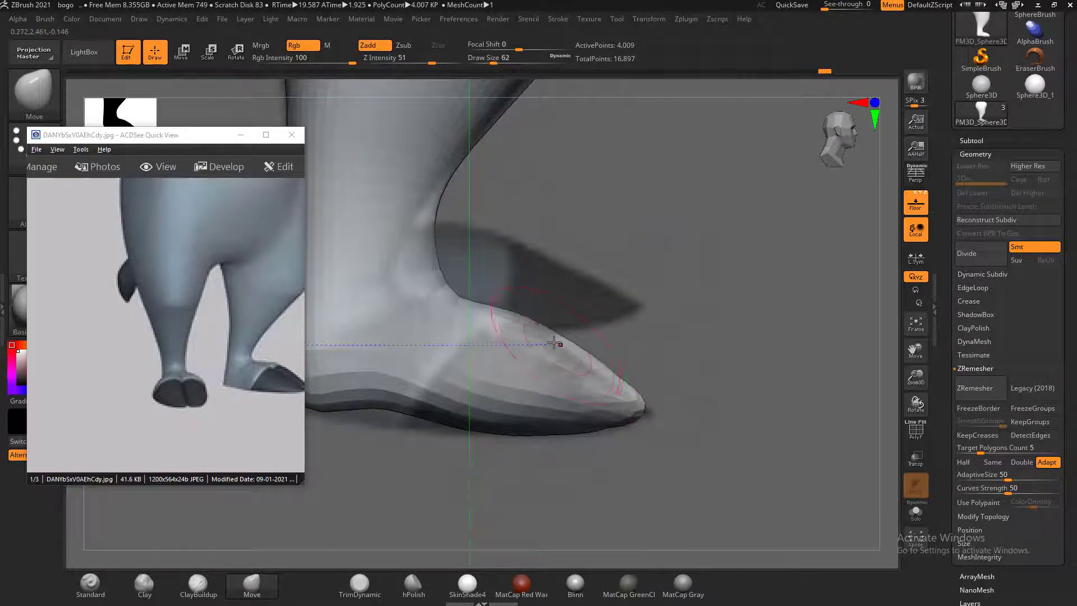
pyautogui.moveTo(651, 362); pyautogui.dragTo(590, 352)
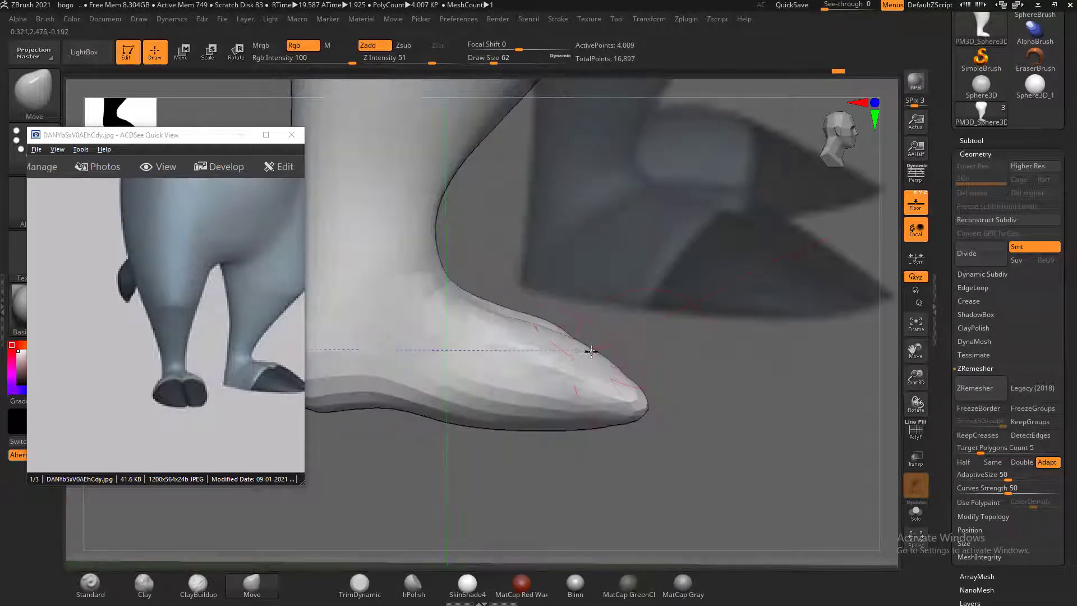
# Try to pull the tip of the inner toe forward with the Move brush, and undo the recent strokes
pyautogui.moveTo(696, 372); pyautogui.dragTo(817, 399)
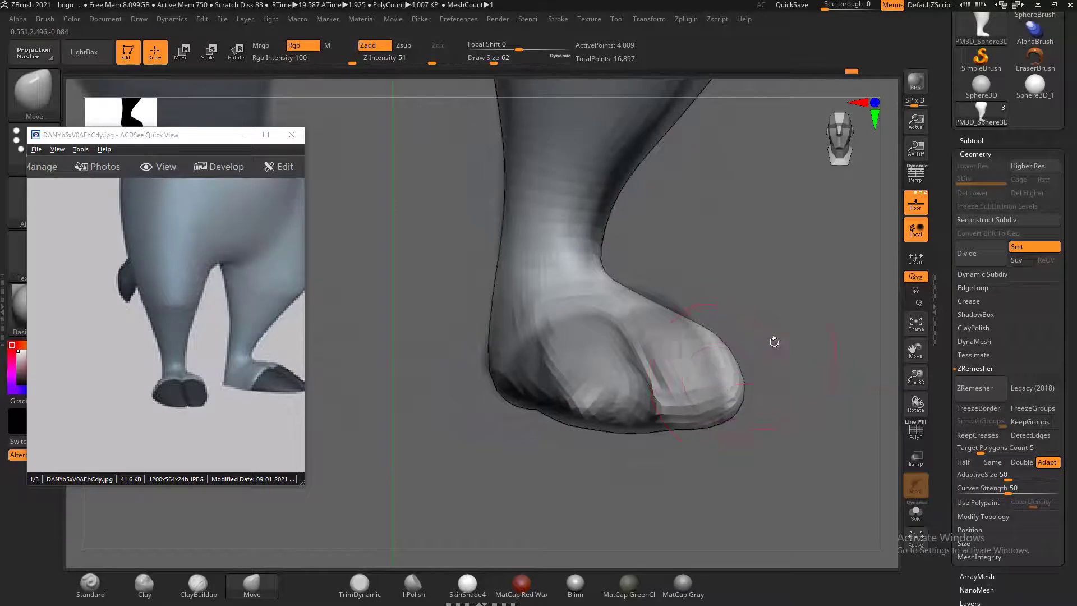
pyautogui.moveTo(774, 342)
pyautogui.mouseDown()
pyautogui.moveTo(786, 336)
pyautogui.moveTo(786, 435)
pyautogui.mouseUp()
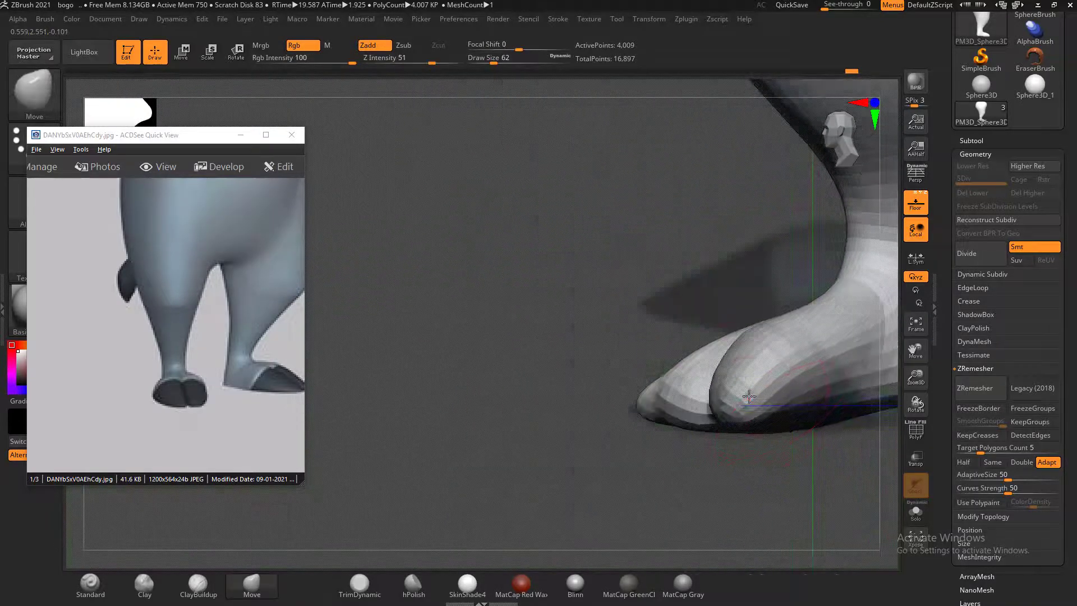
pyautogui.moveTo(729, 410); pyautogui.dragTo(675, 406)
pyautogui.moveTo(620, 305)
pyautogui.mouseDown()
pyautogui.moveTo(639, 332)
pyautogui.moveTo(639, 398)
pyautogui.mouseUp()
pyautogui.hotkey('ctrl', 'z')
pyautogui.hotkey('ctrl', 'z')
pyautogui.hotkey('ctrl', 'z')
pyautogui.hotkey('ctrl', 'z')
pyautogui.hotkey('ctrl', 'z')
pyautogui.hotkey('ctrl', 'z')
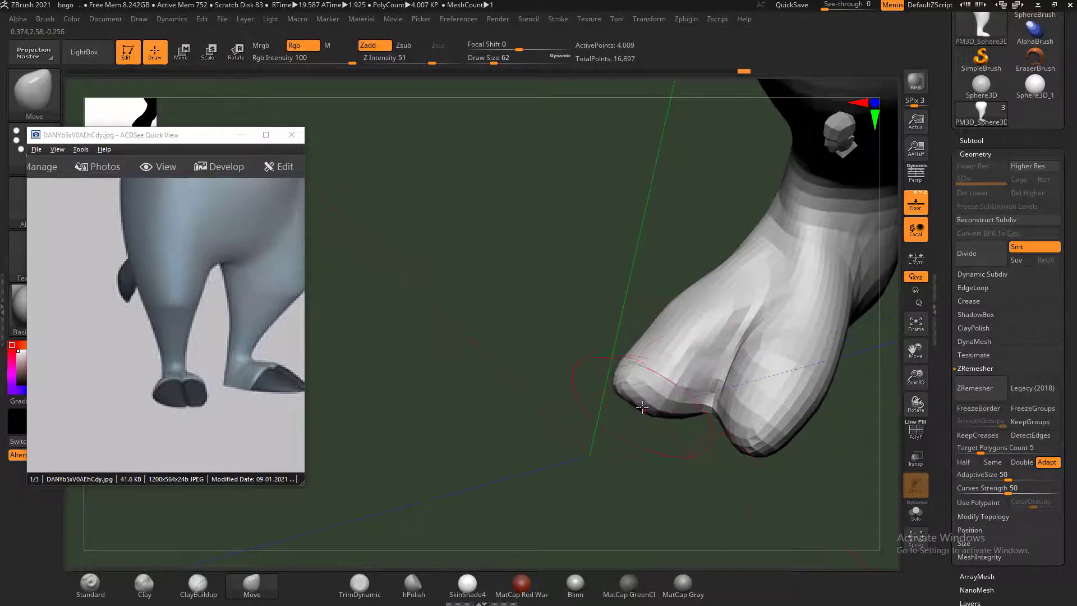
# Taper the tips of both toes with the Move brush at draw size 62, declining the Sticky Keys prompt
pyautogui.moveTo(724, 437)
pyautogui.mouseDown()
pyautogui.moveTo(755, 490)
pyautogui.moveTo(774, 469)
pyautogui.moveTo(739, 451)
pyautogui.mouseUp()
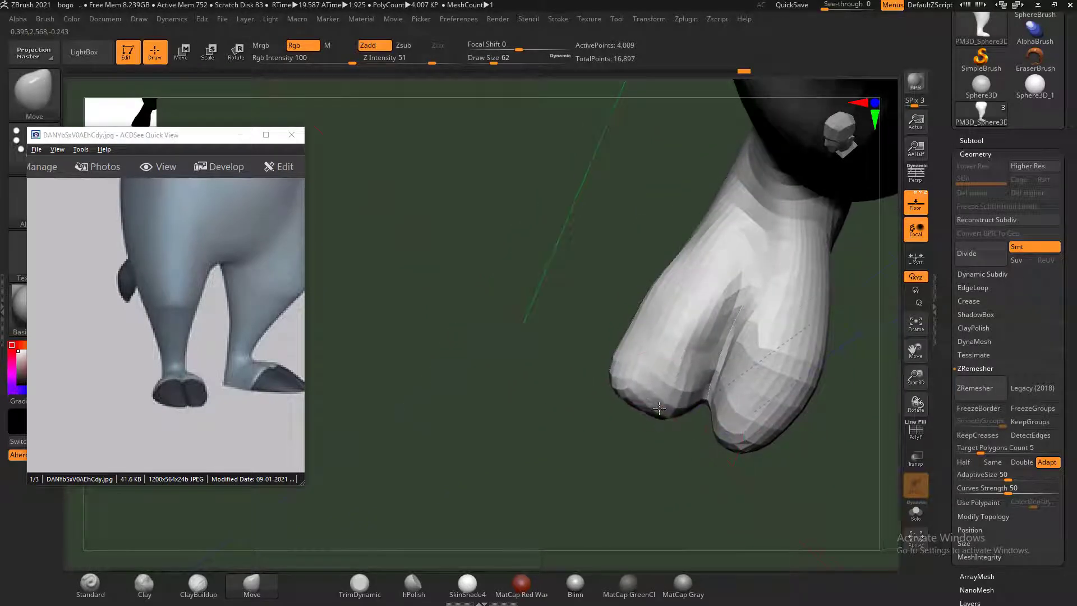
pyautogui.press('shift')
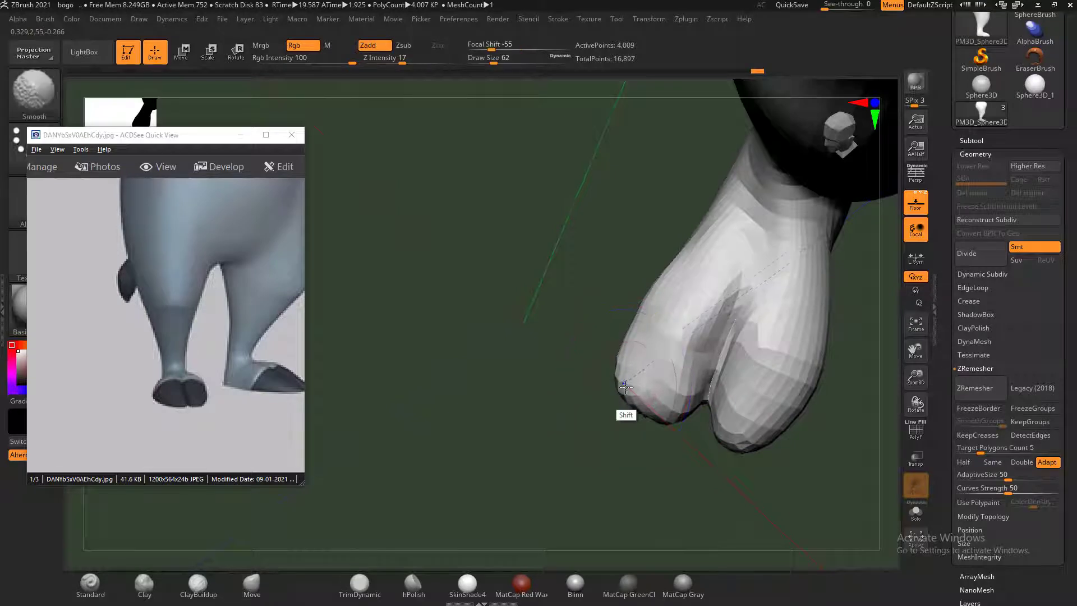
pyautogui.press('shift')
pyautogui.press('shift')
pyautogui.press('shift')
pyautogui.press('shift')
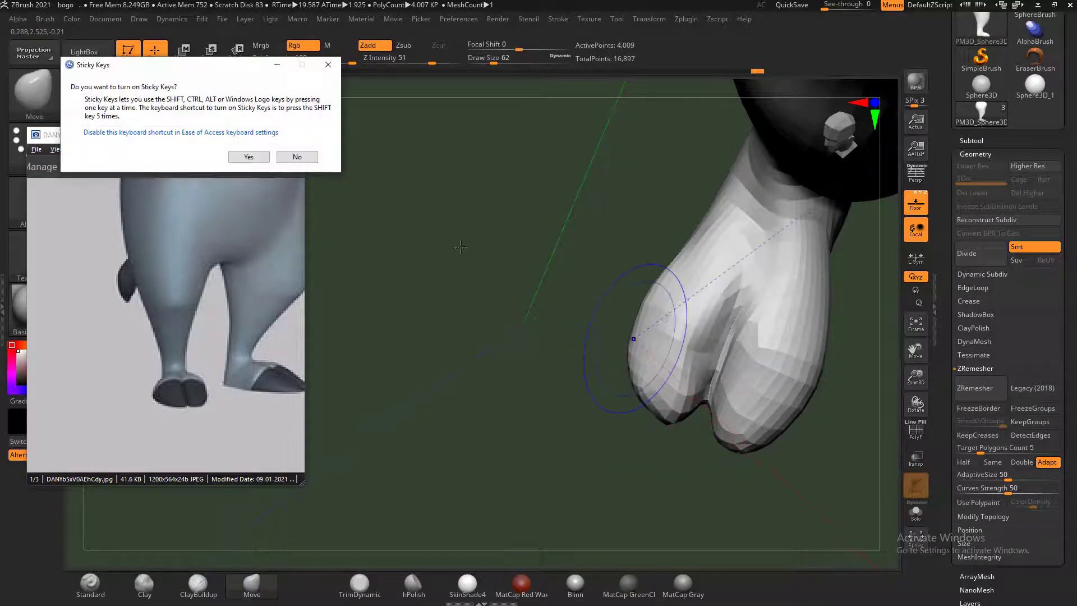
pyautogui.click(296, 159)
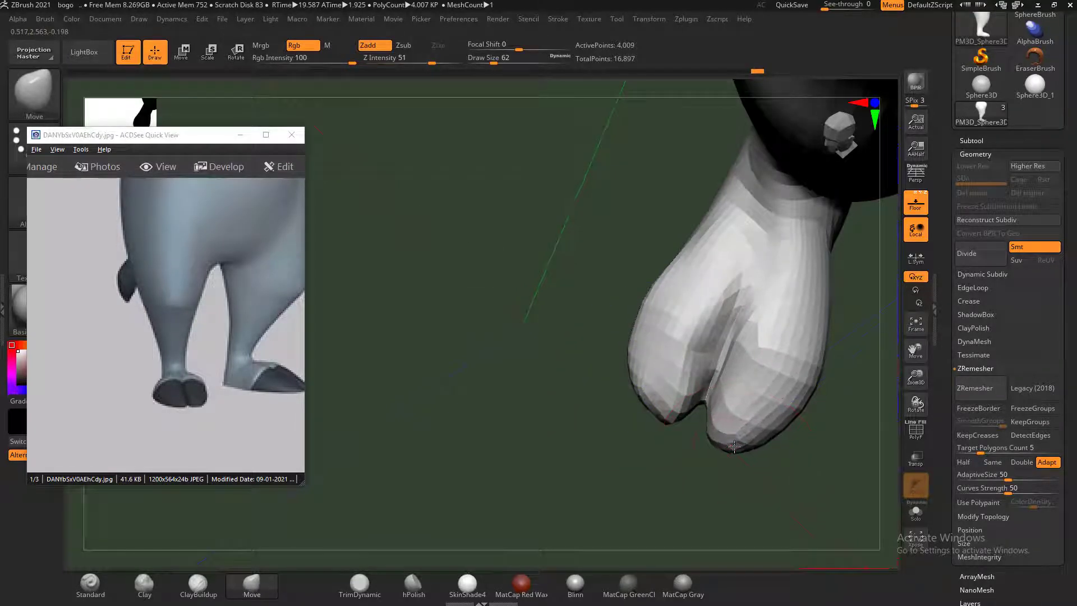
pyautogui.moveTo(781, 433); pyautogui.dragTo(725, 401)
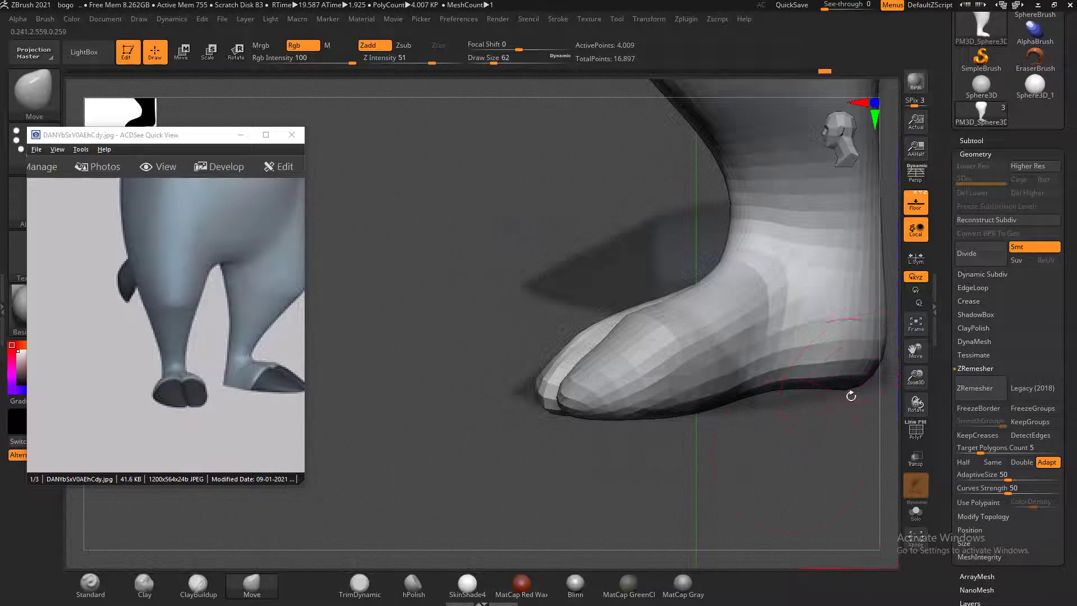
# Flatten the foot's underside from the heel to the front of the sole with the Move brush at draw size 62
pyautogui.moveTo(849, 392); pyautogui.dragTo(679, 521)
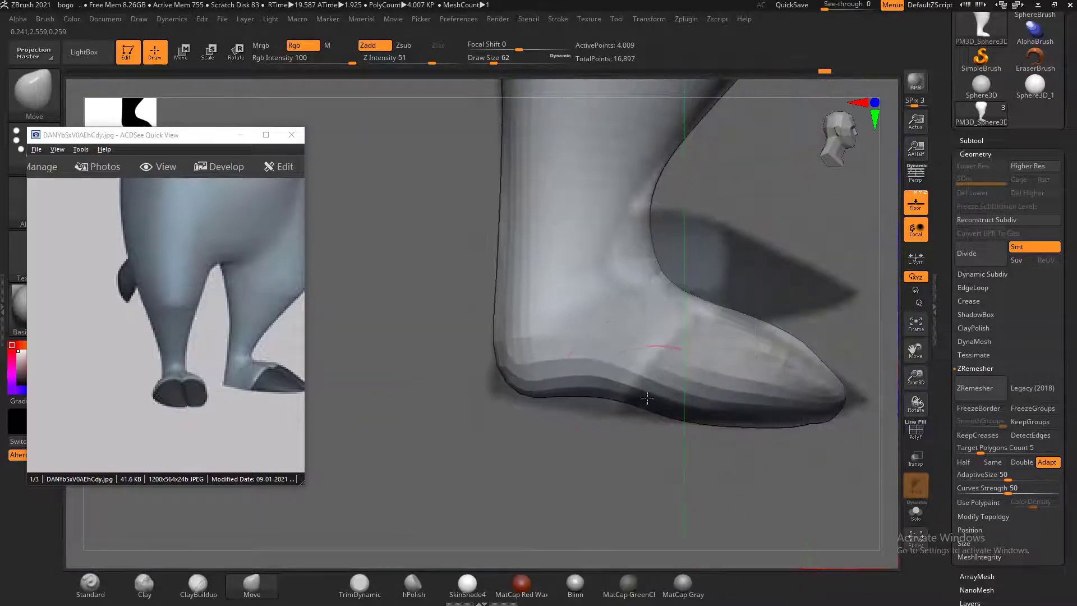
pyautogui.moveTo(628, 388); pyautogui.dragTo(597, 403)
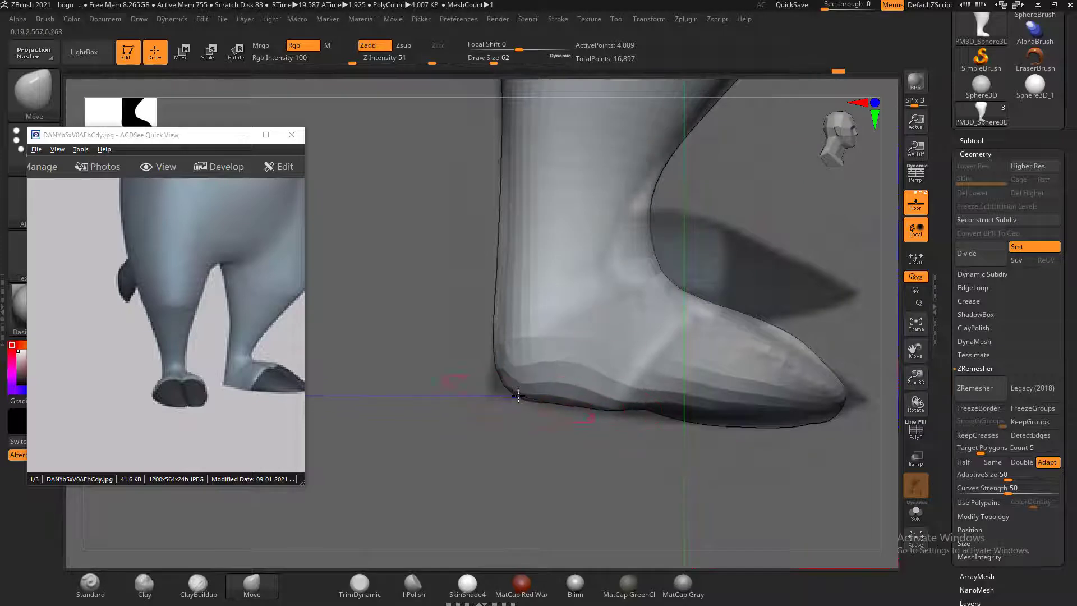
pyautogui.moveTo(503, 380); pyautogui.dragTo(502, 392)
pyautogui.moveTo(651, 404); pyautogui.dragTo(779, 442)
pyautogui.moveTo(738, 414)
pyautogui.mouseDown()
pyautogui.moveTo(768, 422)
pyautogui.moveTo(786, 413)
pyautogui.mouseUp()
# Smooth the outer side and top of the foot behind the toes with the Smooth brush at draw size 62
pyautogui.moveTo(846, 463); pyautogui.dragTo(796, 469)
pyautogui.press('shift')
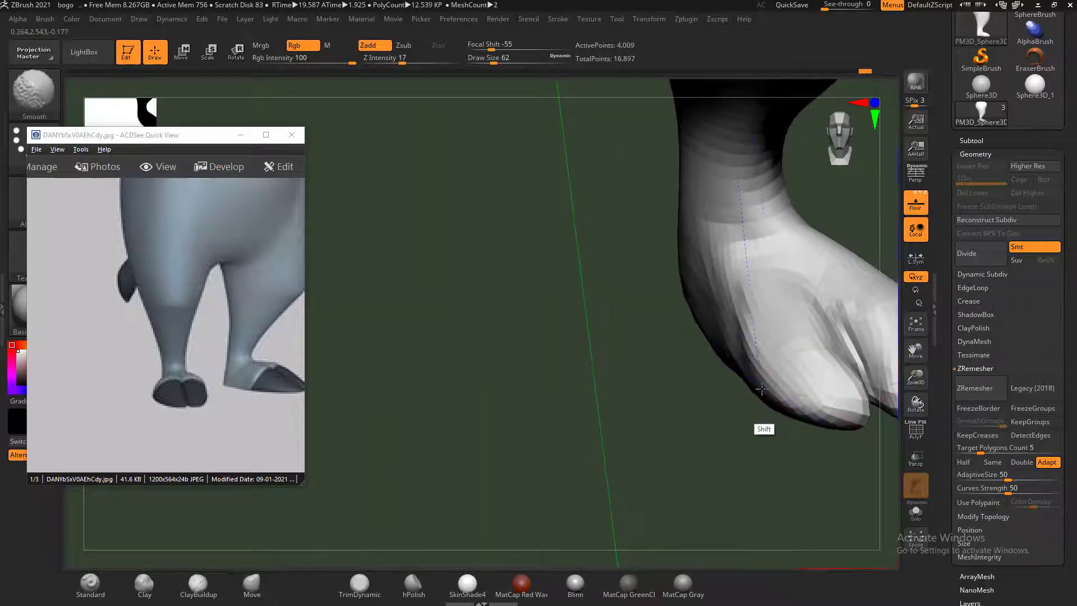
pyautogui.moveTo(735, 305)
pyautogui.mouseDown()
pyautogui.moveTo(675, 452)
pyautogui.moveTo(620, 457)
pyautogui.mouseUp()
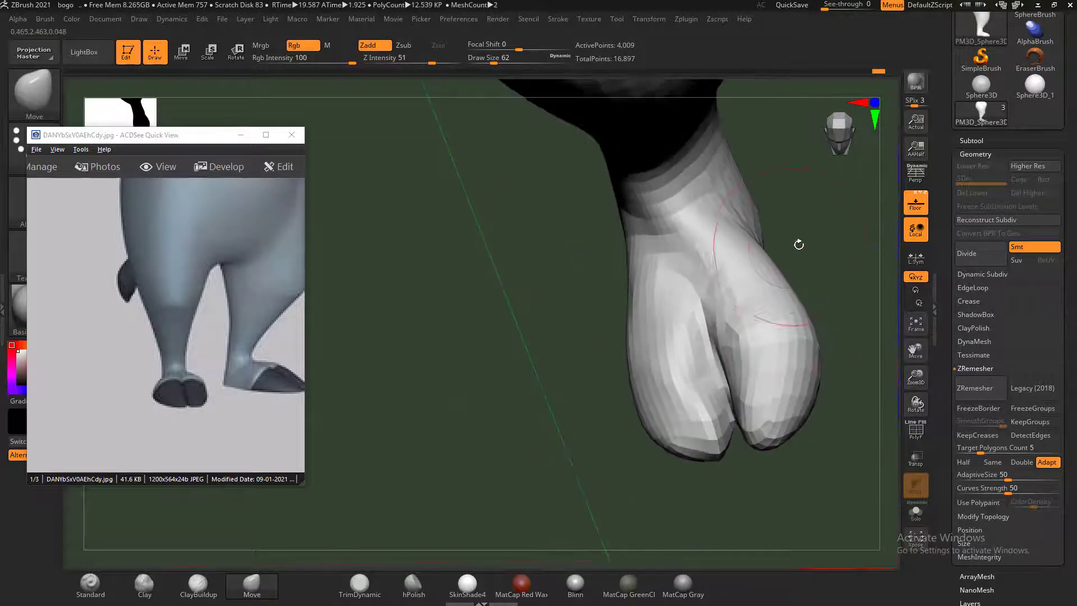
pyautogui.moveTo(798, 245)
pyautogui.mouseDown()
pyautogui.moveTo(796, 259)
pyautogui.moveTo(806, 244)
pyautogui.mouseUp()
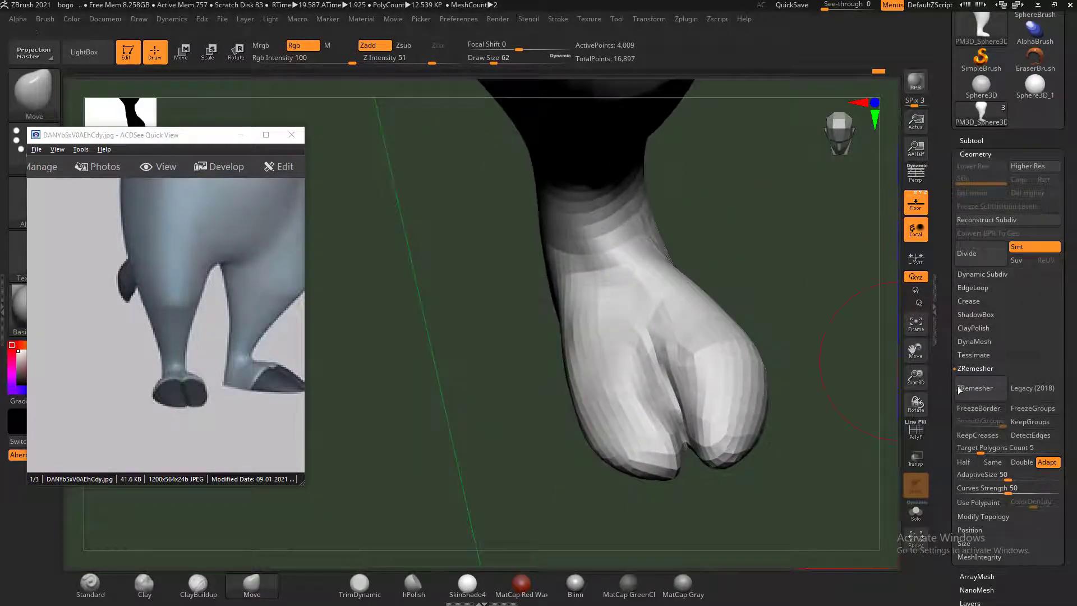
# Remesh the leg with ZRemesher at a target polygon count of 5 and show the polyframe
pyautogui.click(980, 388)
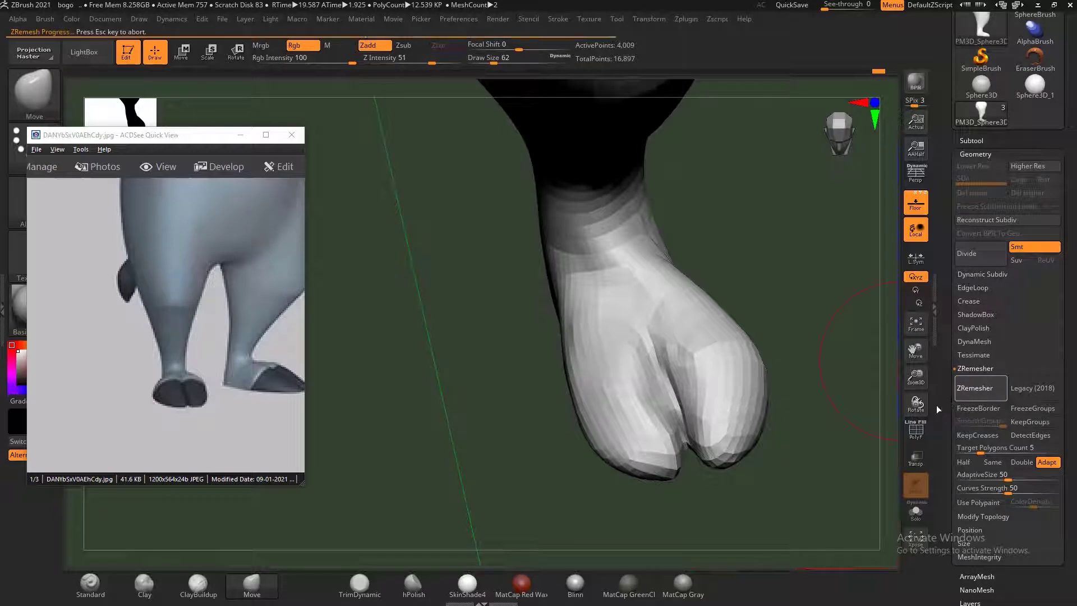
pyautogui.press('shift')
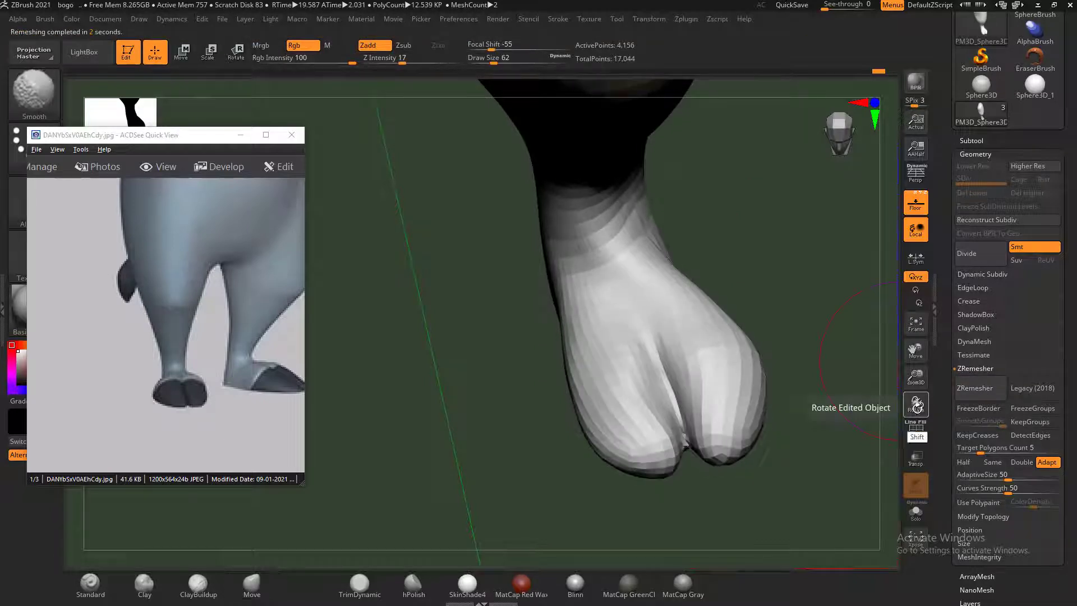
pyautogui.hotkey('shift', 'f')
pyautogui.hotkey('shift', 'f')
pyautogui.hotkey('shift', 'f')
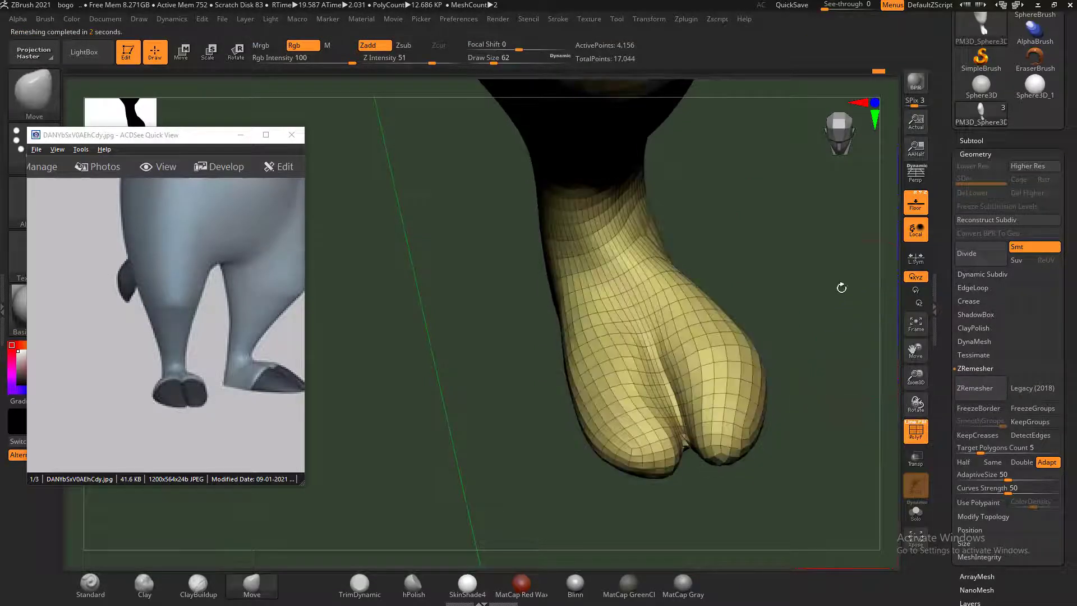
# Fit the outer thigh to the front reference with the Move brush at draw size 122 and make the torso the active subtool
pyautogui.moveTo(822, 307)
pyautogui.keyDown('shift'); pyautogui.mouseDown()
pyautogui.moveTo(800, 286)
pyautogui.moveTo(772, 312)
pyautogui.moveTo(802, 339)
pyautogui.moveTo(772, 329)
pyautogui.moveTo(753, 357)
pyautogui.mouseUp(); pyautogui.keyUp('shift')
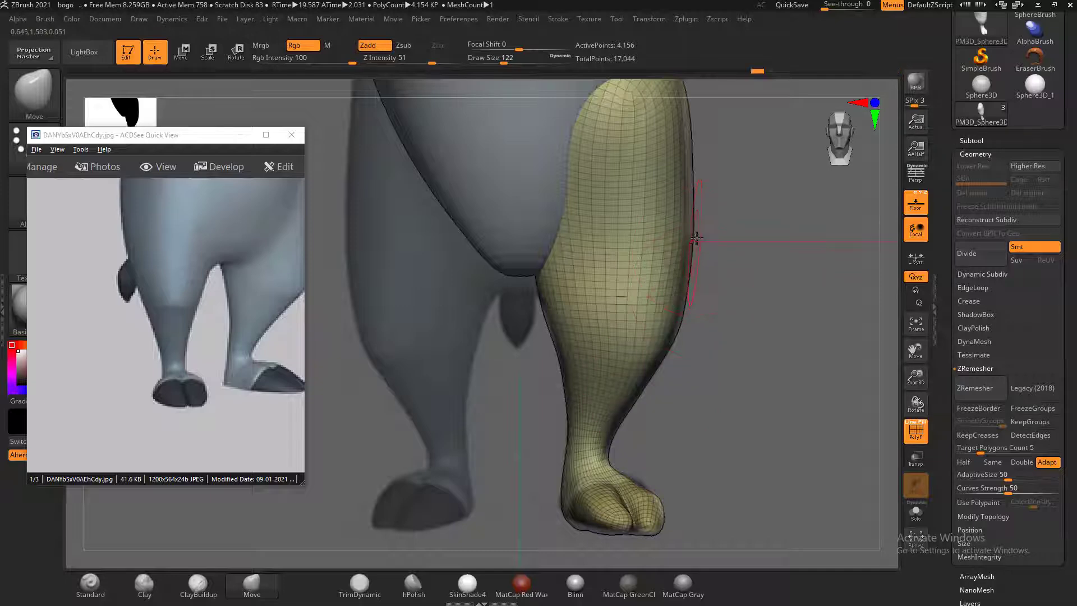
pyautogui.moveTo(696, 238); pyautogui.dragTo(658, 268)
pyautogui.keyDown('alt'); pyautogui.click(660, 297); pyautogui.keyUp('alt')
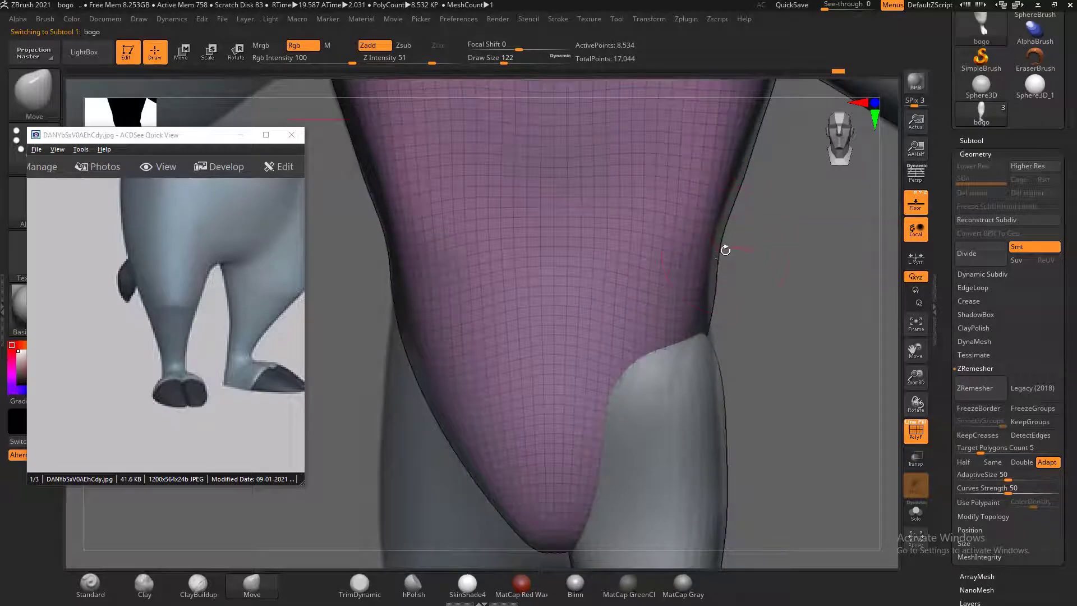
pyautogui.hotkey('ctrl', 'z')
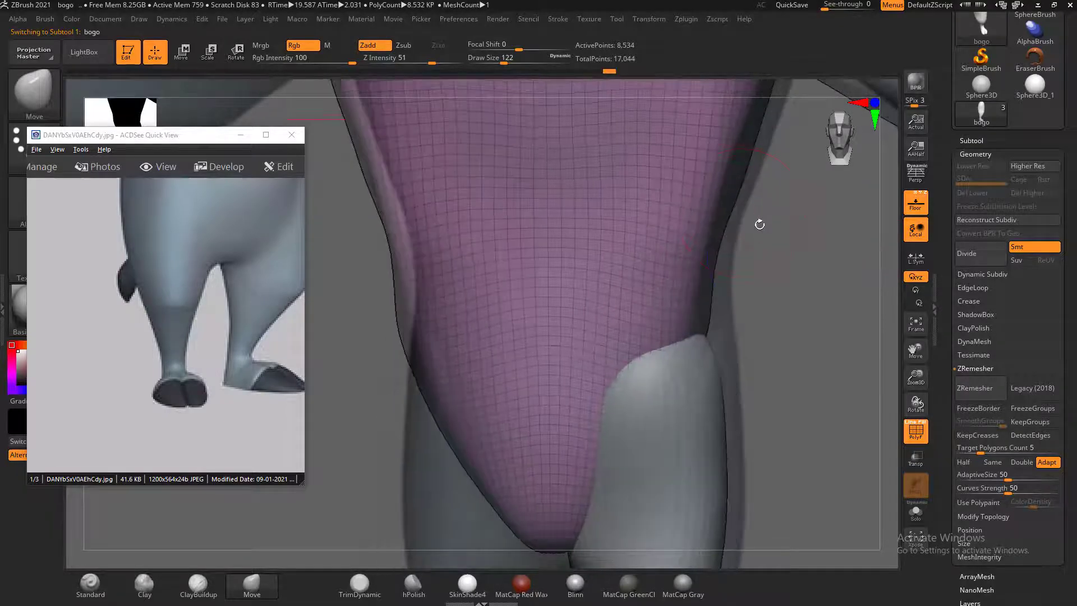
pyautogui.hotkey('ctrl', 'shift', 'z')
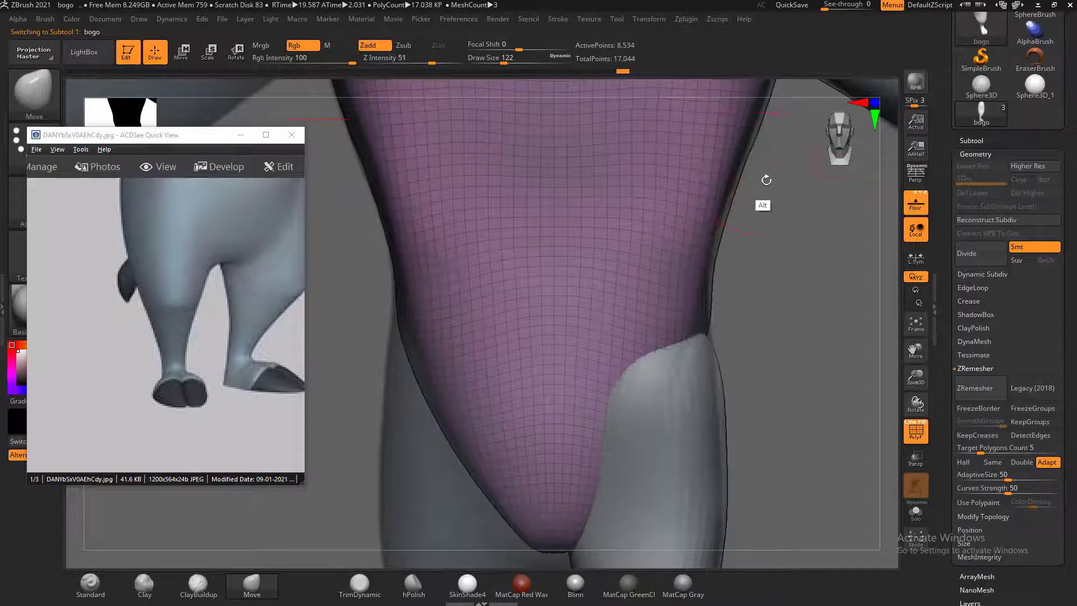
# Zoom the reference image in on the chest and shape the torso's side profile under the chest with the Move brush at draw size 142
pyautogui.keyDown('alt'); pyautogui.moveTo(766, 180); pyautogui.dragTo(863, 395); pyautogui.keyUp('alt')
pyautogui.keyDown('alt'); pyautogui.moveTo(543, 321); pyautogui.dragTo(417, 341); pyautogui.keyUp('alt')
pyautogui.moveTo(774, 325); pyautogui.dragTo(834, 298)
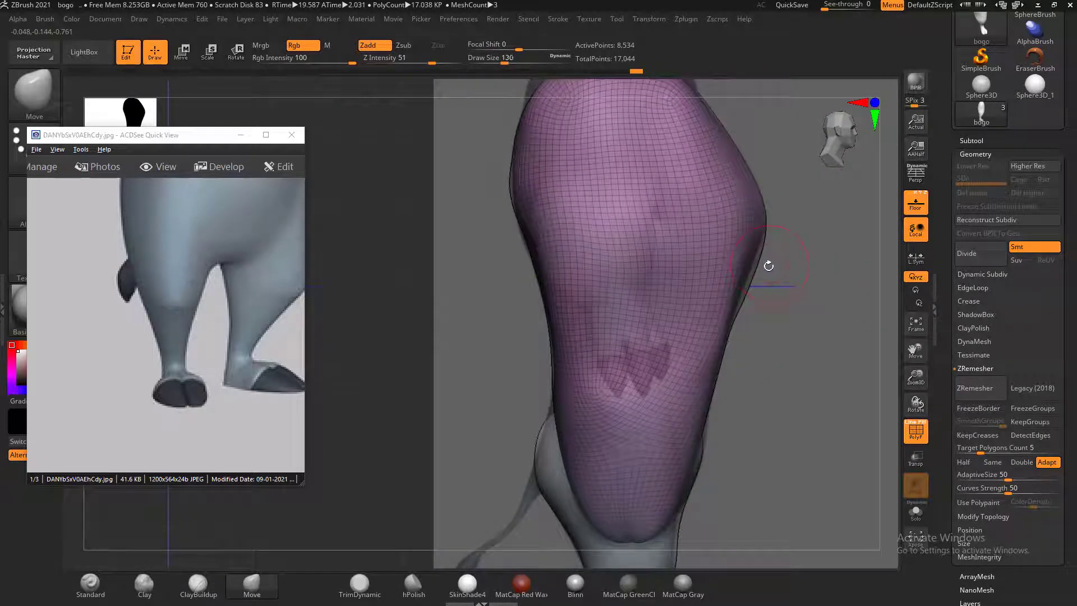
pyautogui.scroll(6, 240, 269)
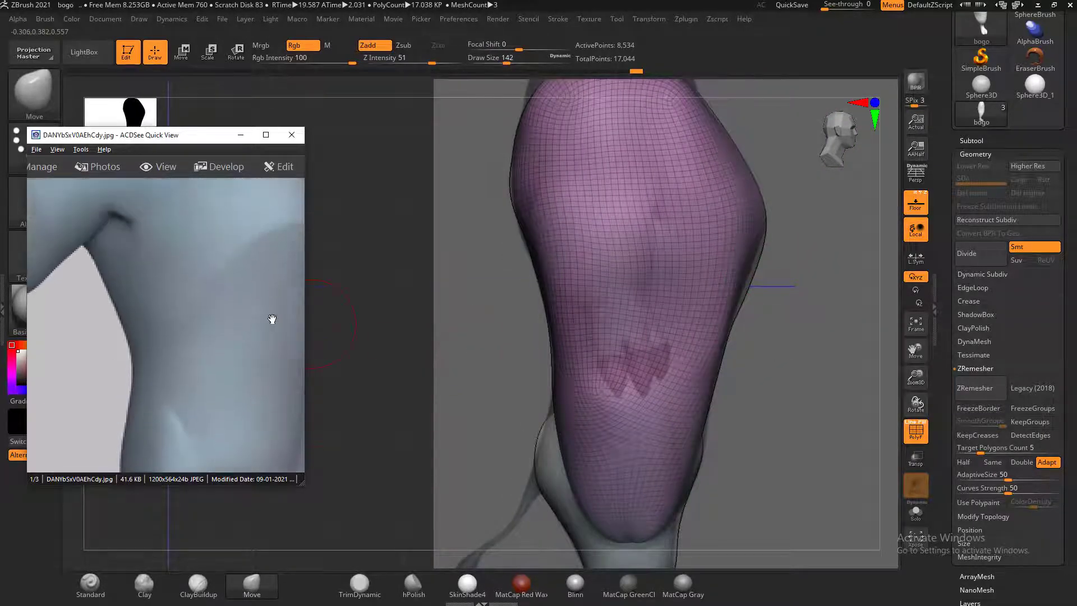
pyautogui.moveTo(519, 322); pyautogui.dragTo(825, 271)
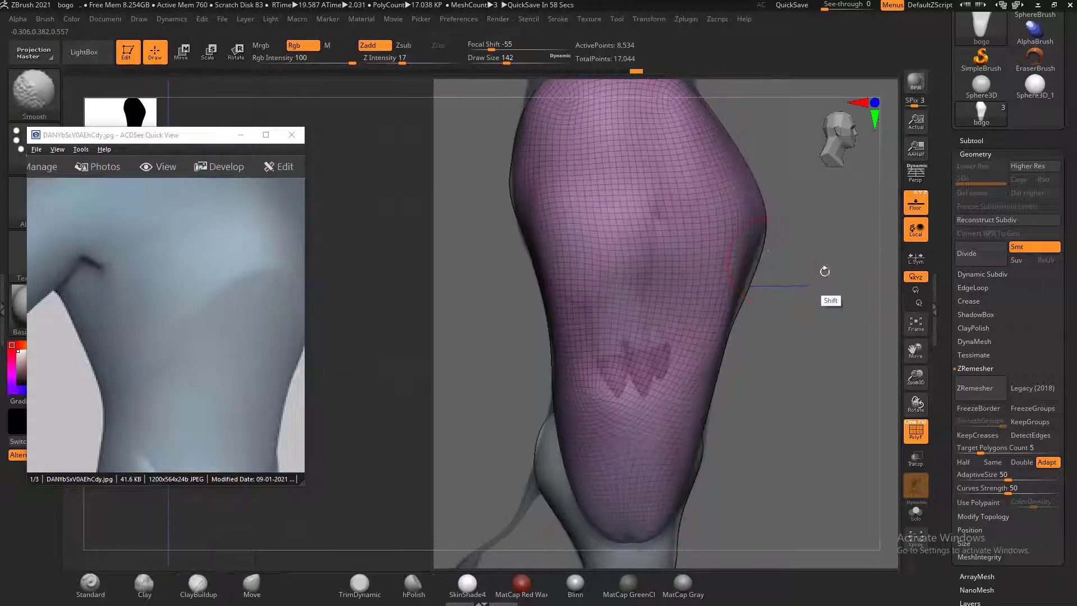
pyautogui.moveTo(757, 263); pyautogui.dragTo(750, 296)
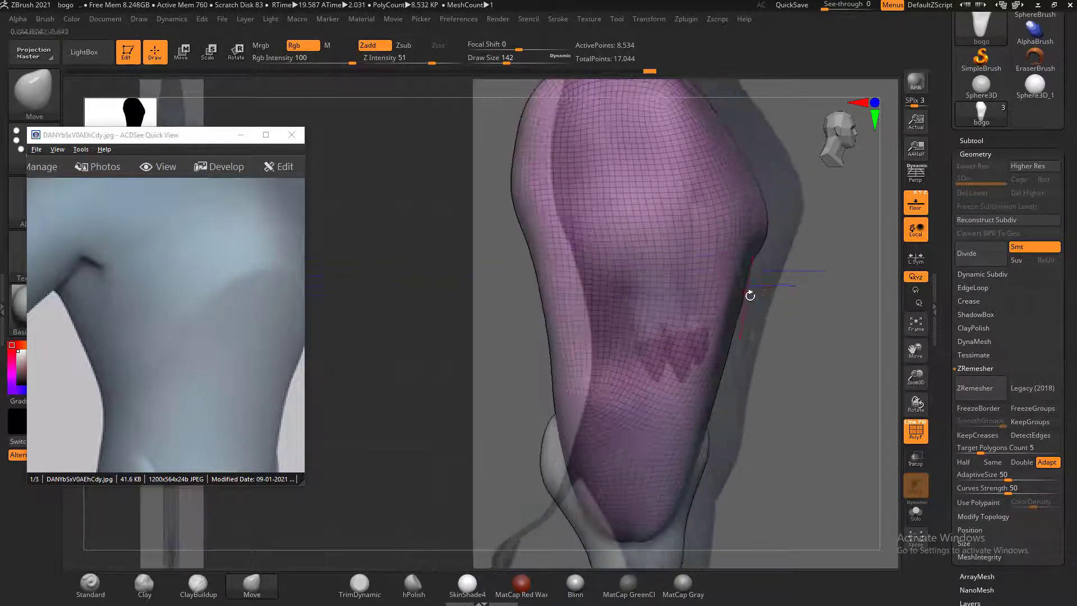
# Define the lower edge of the chest with the ClayBuildup brush and smooth the belly below it at draw size 142
pyautogui.moveTo(811, 259)
pyautogui.keyDown('shift'); pyautogui.mouseDown()
pyautogui.moveTo(759, 284)
pyautogui.moveTo(746, 278)
pyautogui.moveTo(829, 240)
pyautogui.moveTo(623, 353)
pyautogui.moveTo(569, 344)
pyautogui.moveTo(772, 365)
pyautogui.mouseUp(); pyautogui.keyUp('shift')
pyautogui.hotkey('shift', 'f')
pyautogui.hotkey('shift', 'f')
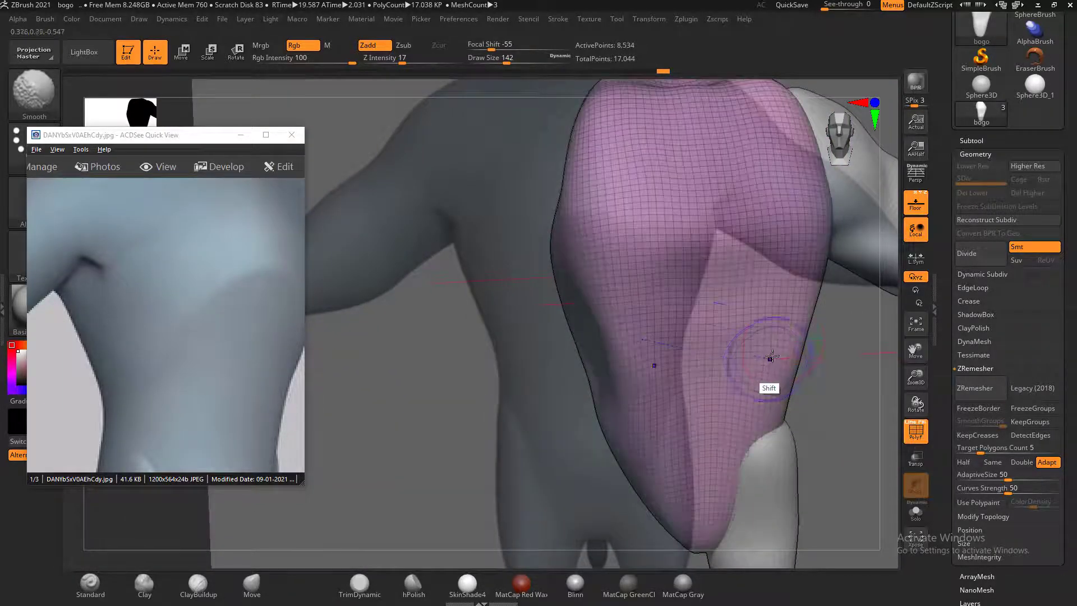
pyautogui.click(199, 586)
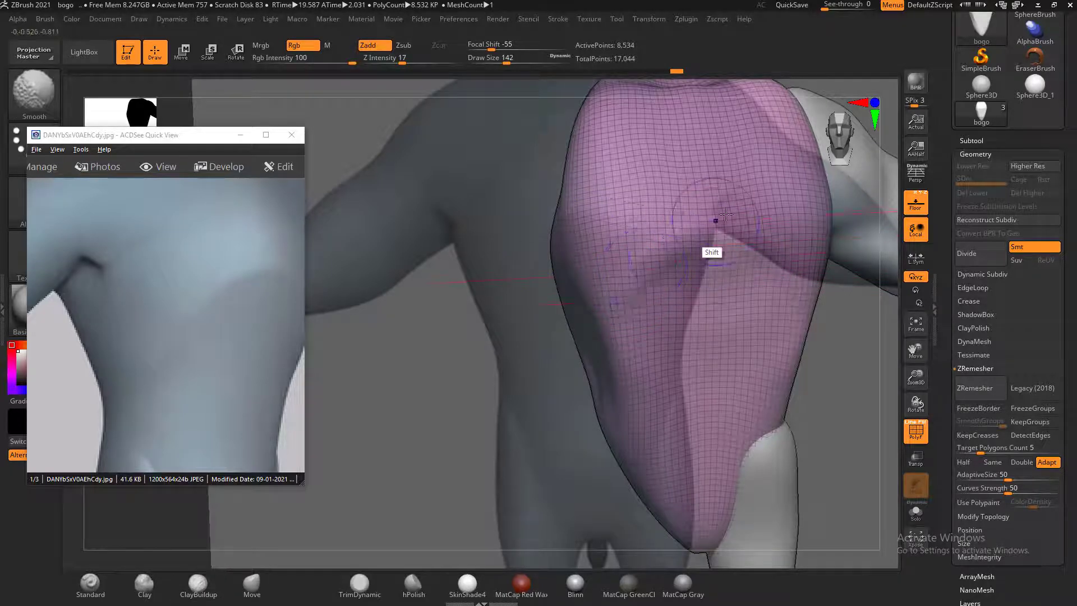
# Hide the floor and the polyframe, and smooth the upper abdomen under the chest arch
pyautogui.click(923, 207)
pyautogui.keyDown('alt'); pyautogui.moveTo(848, 365); pyautogui.dragTo(805, 359); pyautogui.keyUp('alt')
pyautogui.hotkey('shift', 'f')
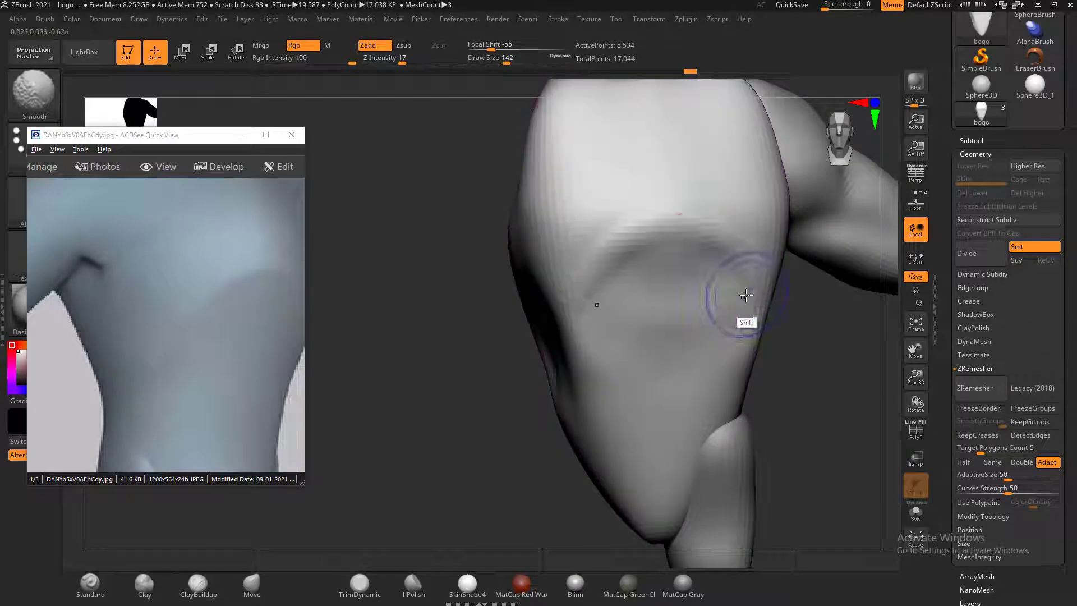
pyautogui.moveTo(622, 300)
pyautogui.keyDown('shift'); pyautogui.mouseDown()
pyautogui.moveTo(637, 284)
pyautogui.moveTo(636, 301)
pyautogui.mouseUp(); pyautogui.keyUp('shift')
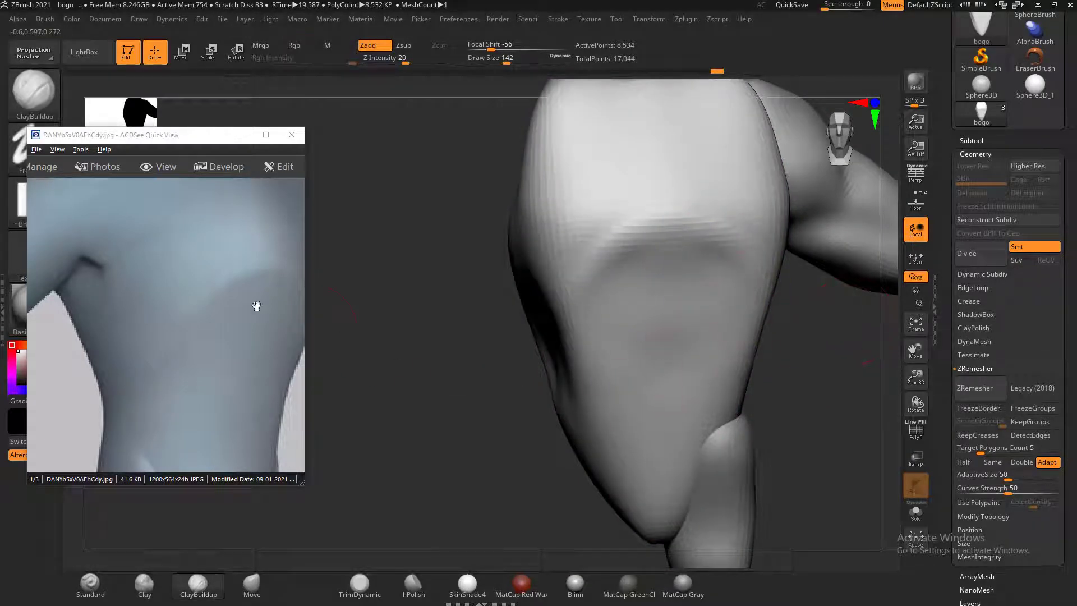
# Zoom the reference image out to the whole upper body and build up the lower chest with ClayBuildup at Z Intensity 20
pyautogui.moveTo(256, 306); pyautogui.dragTo(228, 345)
pyautogui.scroll(-3, 247, 303)
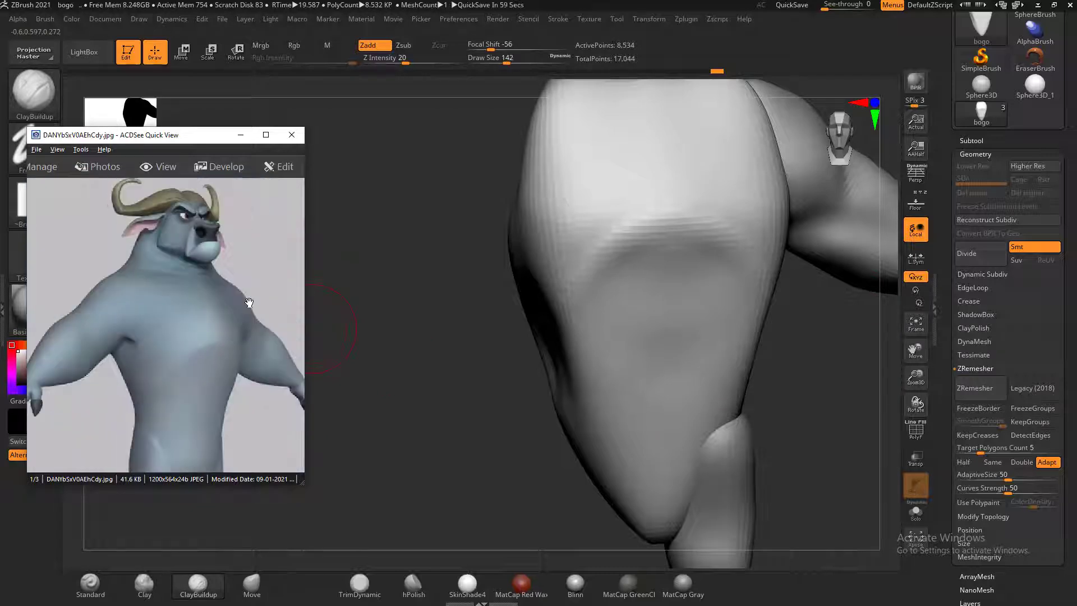
pyautogui.moveTo(777, 323)
pyautogui.mouseDown()
pyautogui.moveTo(817, 300)
pyautogui.moveTo(786, 280)
pyautogui.moveTo(605, 269)
pyautogui.mouseUp()
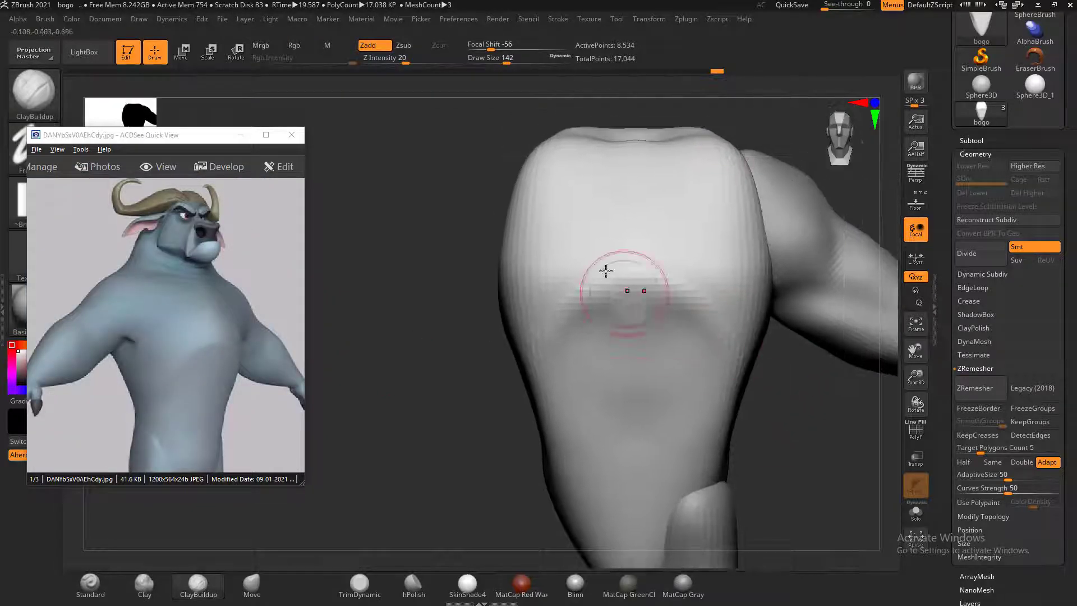
pyautogui.moveTo(551, 230)
pyautogui.mouseDown()
pyautogui.moveTo(527, 281)
pyautogui.moveTo(546, 287)
pyautogui.mouseUp()
# Set ClayBuildup's Z Intensity to 2, then fill and smooth the sides and centre of the chest
pyautogui.click(376, 60)
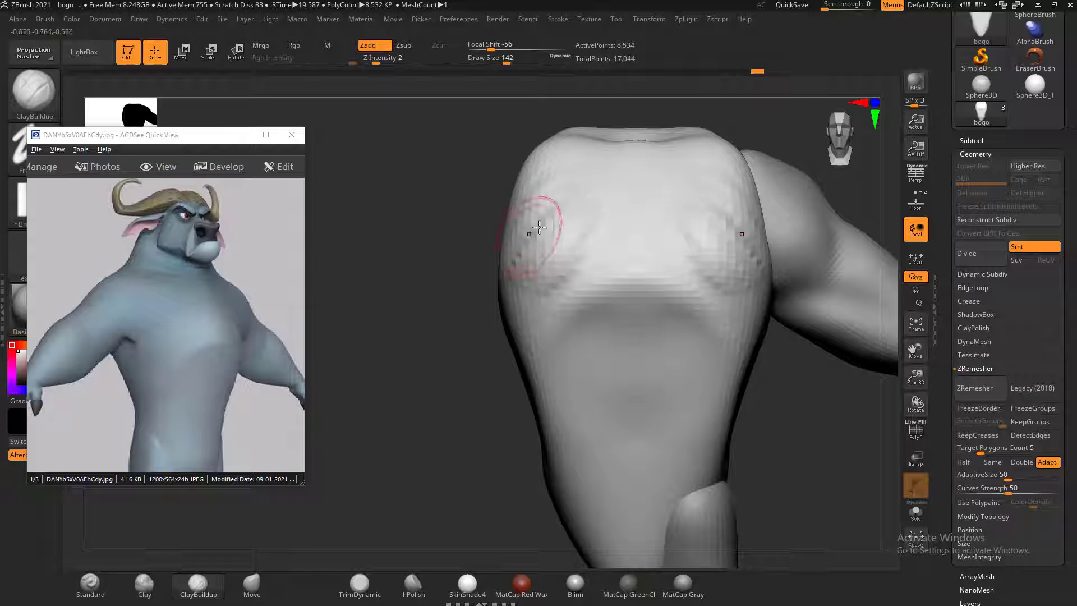
pyautogui.moveTo(536, 231)
pyautogui.keyDown('shift'); pyautogui.mouseDown()
pyautogui.moveTo(577, 203)
pyautogui.moveTo(567, 238)
pyautogui.moveTo(580, 227)
pyautogui.mouseUp(); pyautogui.keyUp('shift')
pyautogui.moveTo(731, 207)
pyautogui.mouseDown()
pyautogui.moveTo(685, 173)
pyautogui.moveTo(687, 196)
pyautogui.mouseUp()
pyautogui.moveTo(630, 236)
pyautogui.mouseDown()
pyautogui.moveTo(641, 189)
pyautogui.moveTo(590, 260)
pyautogui.moveTo(630, 159)
pyautogui.mouseUp()
pyautogui.moveTo(609, 243)
pyautogui.keyDown('shift'); pyautogui.mouseDown()
pyautogui.moveTo(632, 183)
pyautogui.moveTo(628, 258)
pyautogui.mouseUp(); pyautogui.keyUp('shift')
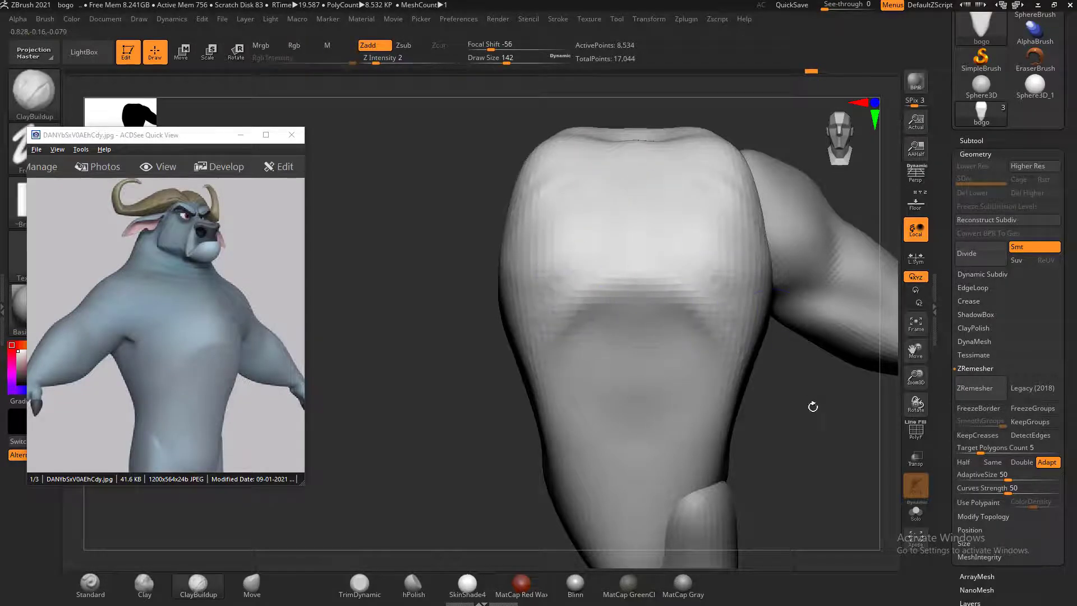
# Blend the chest's outer edge into the ribs below the arm with ClayBuildup and smoothing, dismissing the Sticky Keys prompt
pyautogui.keyDown('alt'); pyautogui.moveTo(834, 461); pyautogui.dragTo(750, 428); pyautogui.keyUp('alt')
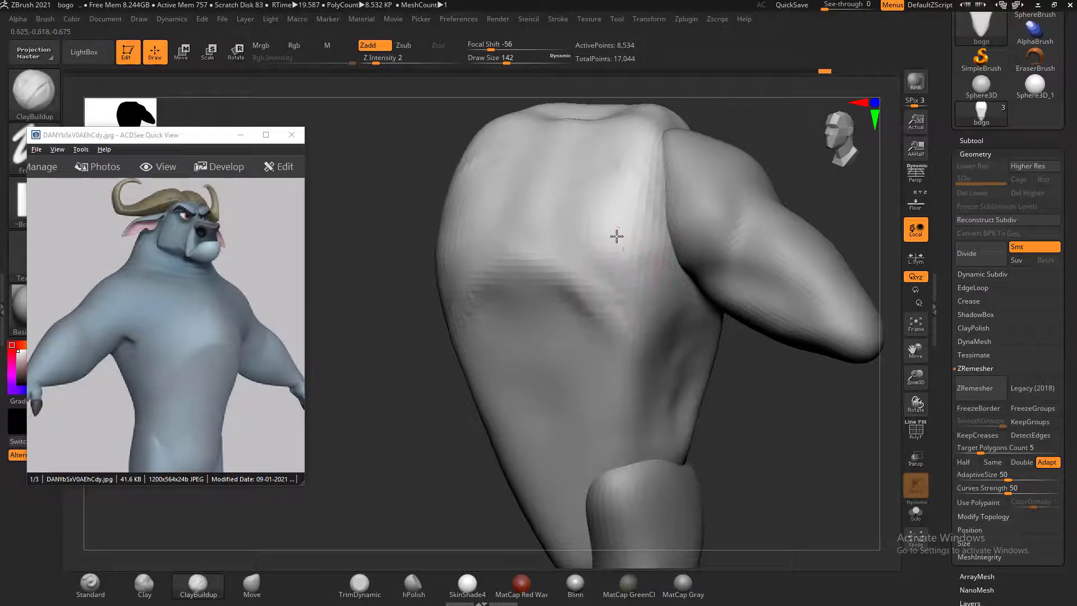
pyautogui.moveTo(576, 234)
pyautogui.keyDown('shift'); pyautogui.mouseDown()
pyautogui.moveTo(581, 187)
pyautogui.moveTo(668, 377)
pyautogui.moveTo(747, 385)
pyautogui.mouseUp(); pyautogui.keyUp('shift')
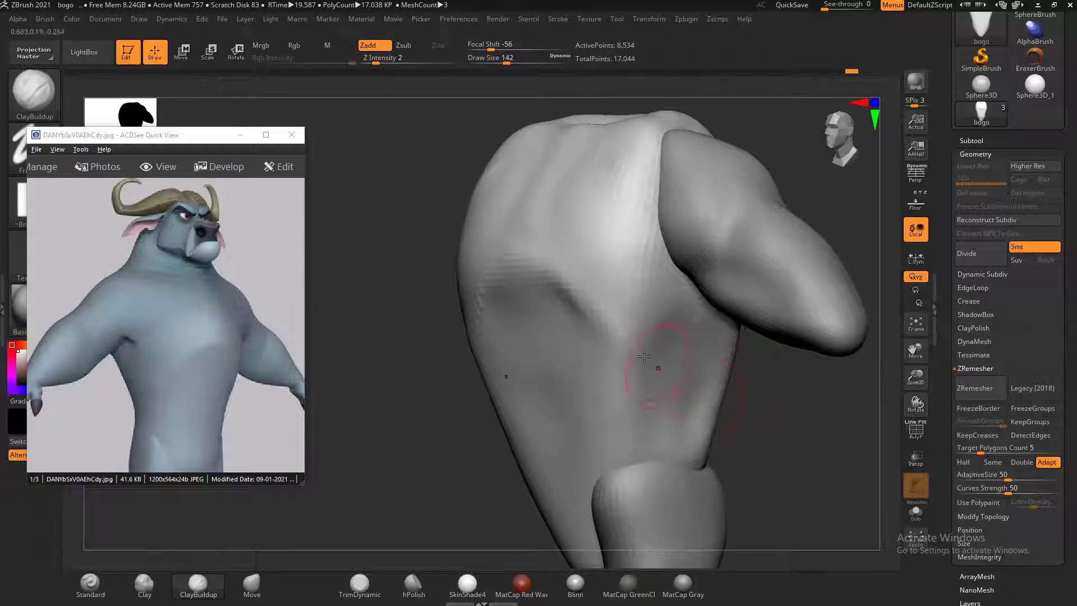
pyautogui.moveTo(644, 359)
pyautogui.keyDown('shift'); pyautogui.mouseDown()
pyautogui.moveTo(619, 382)
pyautogui.moveTo(630, 373)
pyautogui.mouseUp(); pyautogui.keyUp('shift')
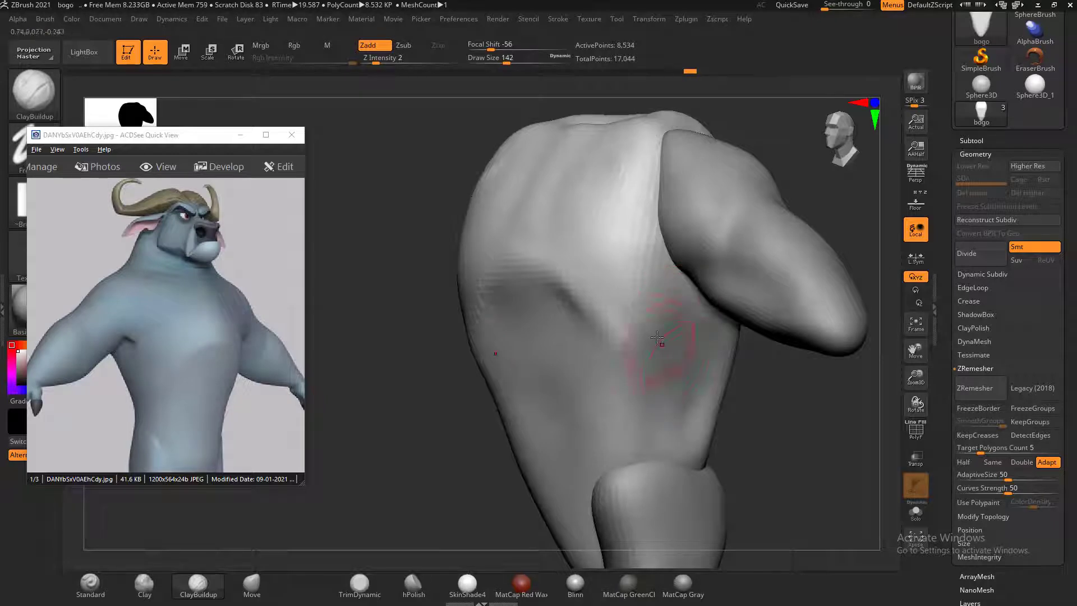
pyautogui.moveTo(661, 344)
pyautogui.keyDown('shift'); pyautogui.mouseDown()
pyautogui.moveTo(651, 384)
pyautogui.moveTo(631, 403)
pyautogui.moveTo(610, 381)
pyautogui.mouseUp(); pyautogui.keyUp('shift')
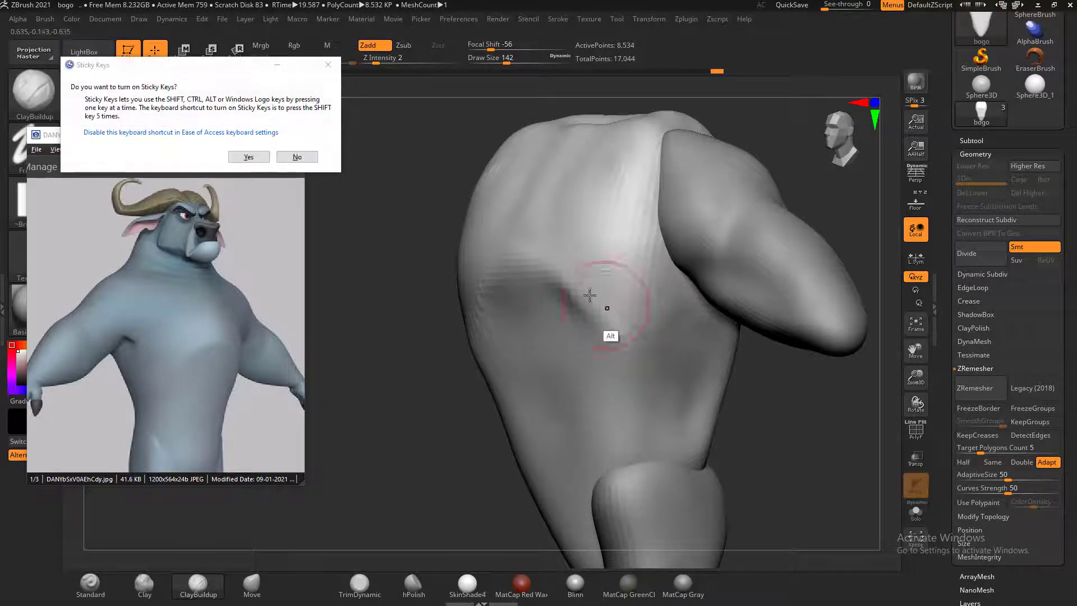
pyautogui.press('Escape')
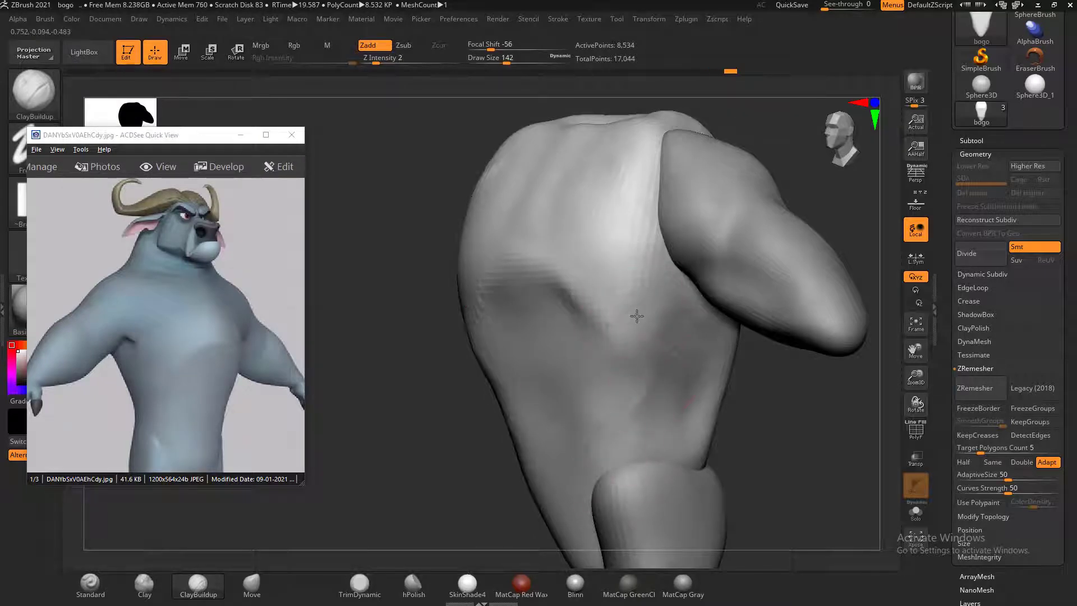
pyautogui.press('shift')
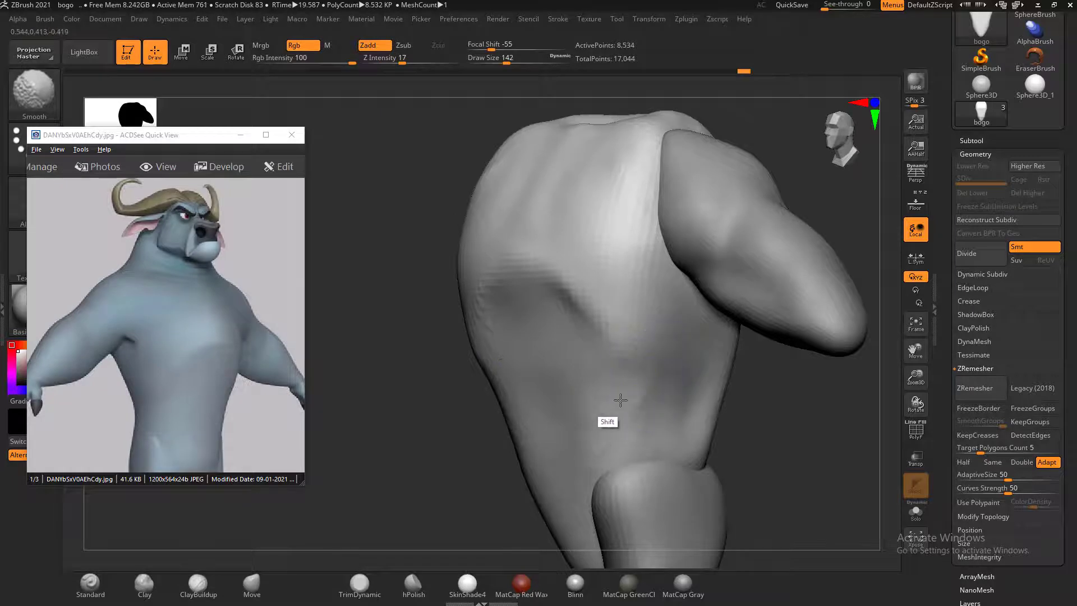
# Build up the front of the abdomen with light ClayBuildup strokes at Z Intensity 2, smooth the belly and turn to the torso's back
pyautogui.moveTo(771, 424); pyautogui.dragTo(827, 422)
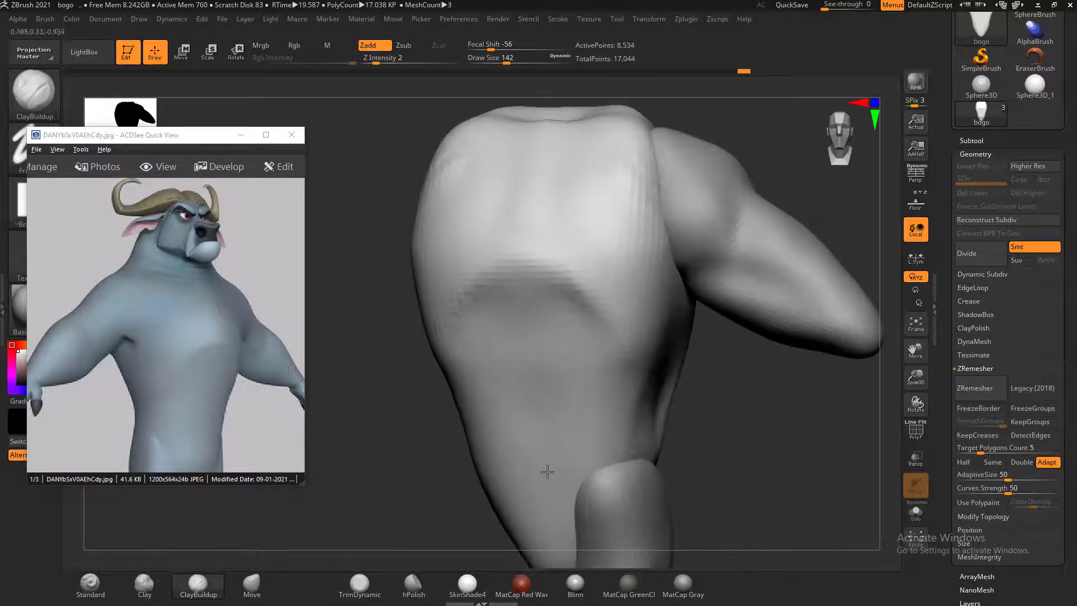
pyautogui.moveTo(548, 471); pyautogui.dragTo(531, 417)
pyautogui.moveTo(673, 416); pyautogui.dragTo(690, 411)
pyautogui.keyDown('alt'); pyautogui.moveTo(624, 461); pyautogui.dragTo(635, 382); pyautogui.keyUp('alt')
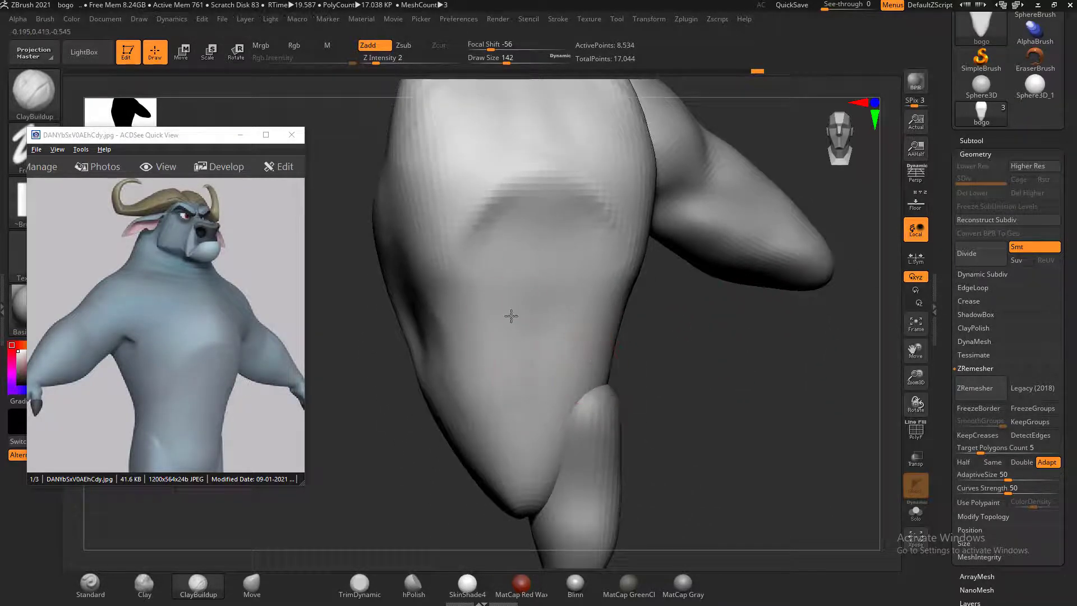
pyautogui.moveTo(511, 316); pyautogui.dragTo(530, 307)
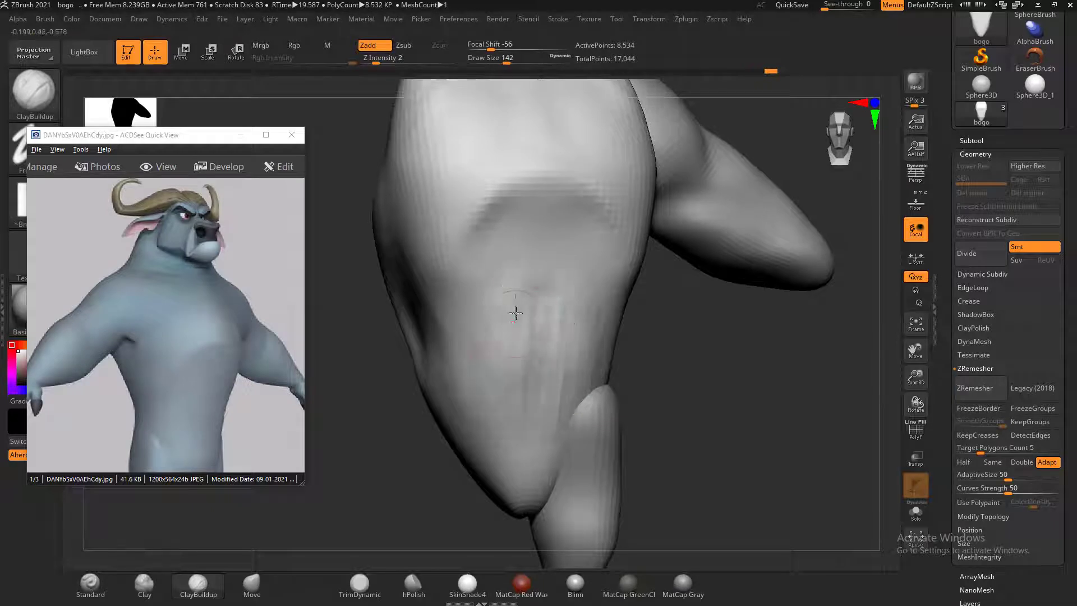
pyautogui.press('shift')
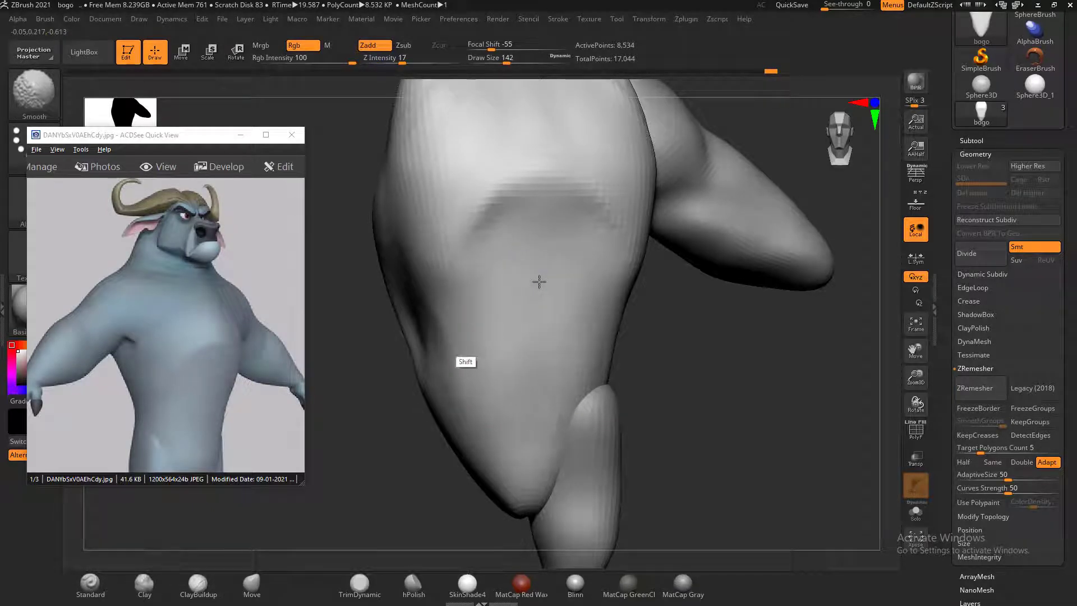
pyautogui.moveTo(678, 349); pyautogui.dragTo(683, 363)
pyautogui.keyDown('shift'); pyautogui.moveTo(469, 375); pyautogui.dragTo(464, 368); pyautogui.keyUp('shift')
pyautogui.moveTo(631, 359); pyautogui.dragTo(776, 416)
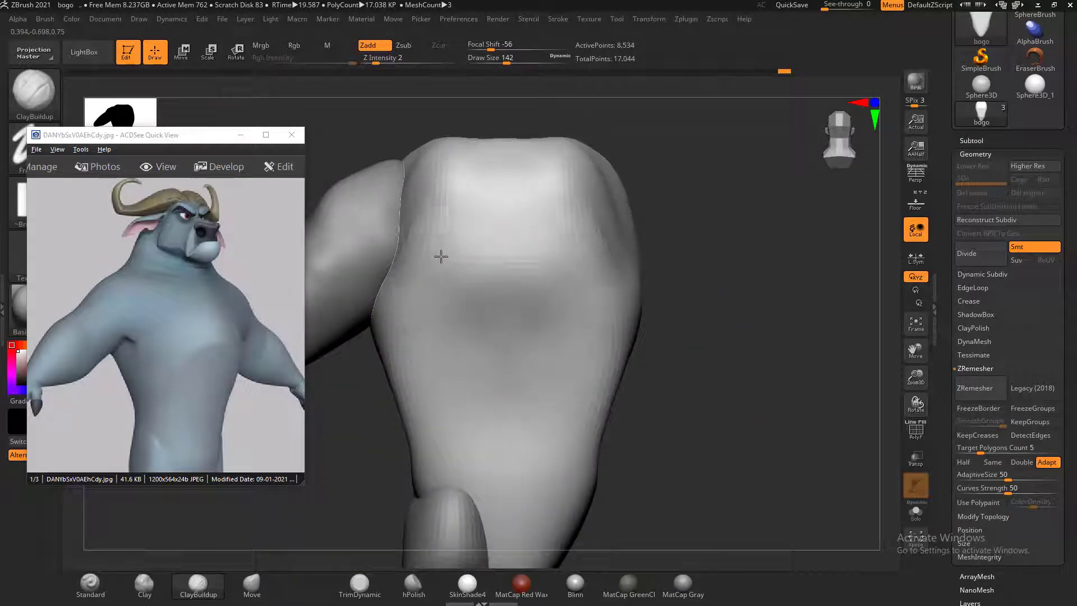
# Build up the muscles on the torso's upper back with light ClayBuildup strokes at Z Intensity 2 and smooth them
pyautogui.moveTo(440, 256)
pyautogui.mouseDown()
pyautogui.moveTo(424, 196)
pyautogui.moveTo(402, 273)
pyautogui.moveTo(430, 249)
pyautogui.mouseUp()
pyautogui.moveTo(465, 198); pyautogui.dragTo(456, 232)
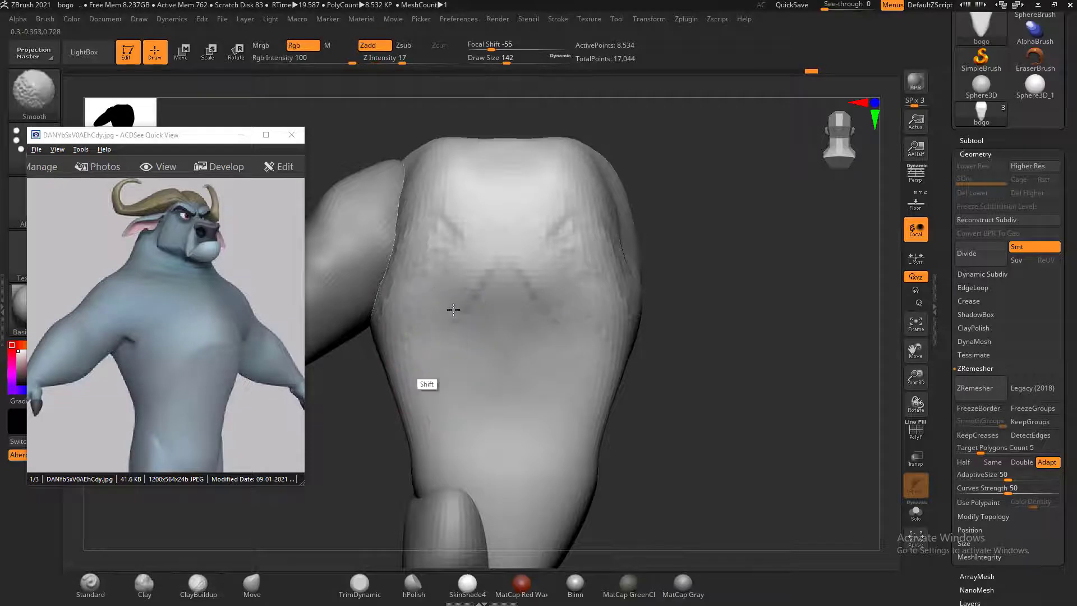
pyautogui.keyDown('shift'); pyautogui.moveTo(443, 400); pyautogui.dragTo(453, 310); pyautogui.keyUp('shift')
pyautogui.moveTo(663, 325); pyautogui.dragTo(673, 329)
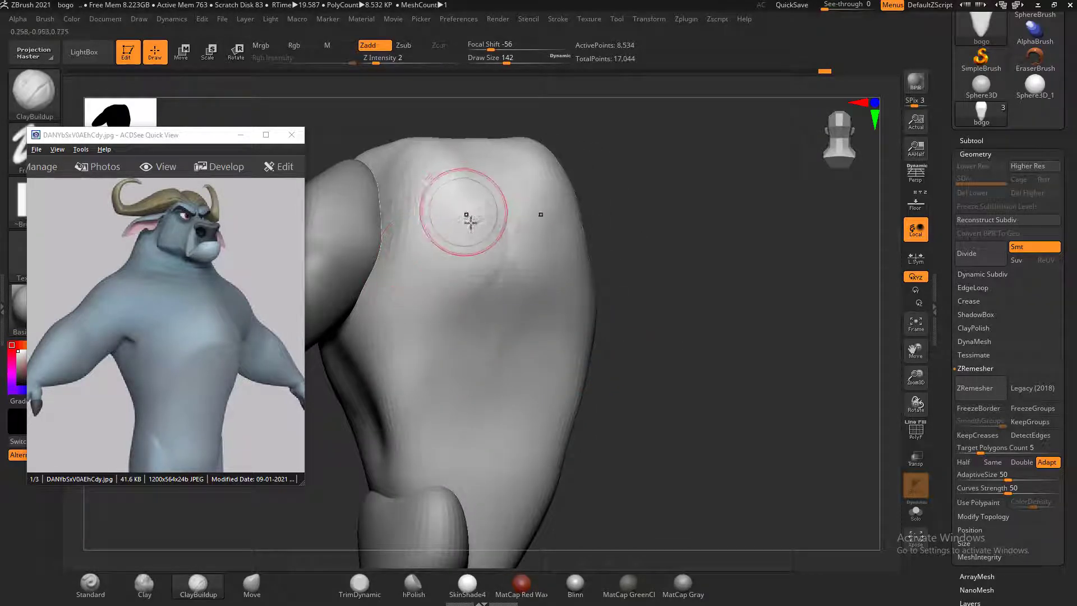
pyautogui.moveTo(504, 244); pyautogui.dragTo(491, 286)
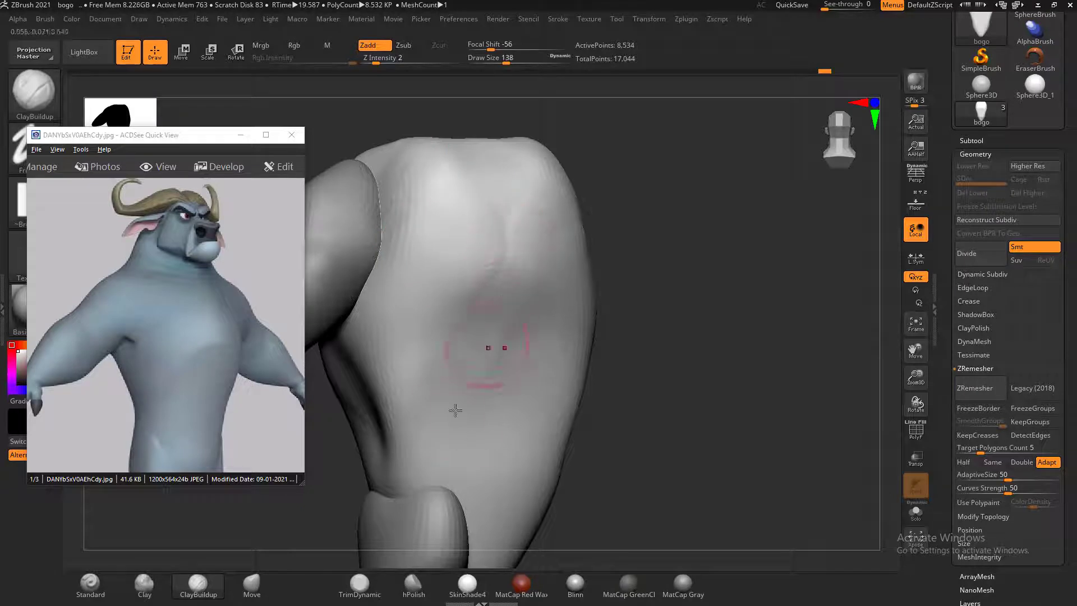
# Carve a groove down the middle of the back with the Standard brush, then smooth it into the surrounding surface
pyautogui.click(87, 589)
pyautogui.moveTo(494, 168)
pyautogui.keyDown('alt'); pyautogui.mouseDown()
pyautogui.moveTo(517, 264)
pyautogui.moveTo(518, 384)
pyautogui.mouseUp(); pyautogui.keyUp('alt')
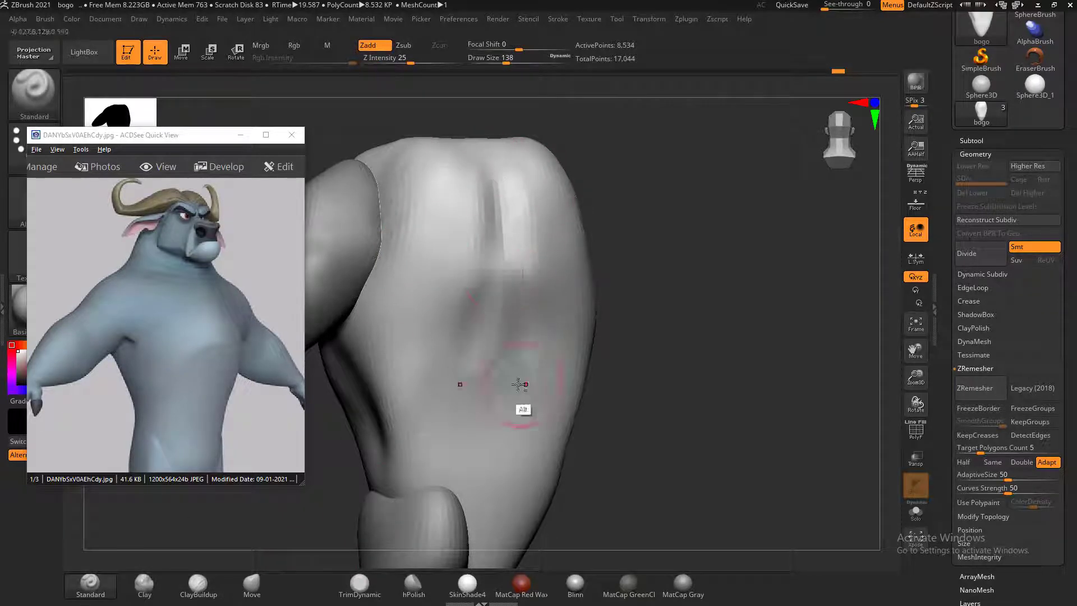
pyautogui.moveTo(501, 272)
pyautogui.keyDown('alt'); pyautogui.mouseDown()
pyautogui.moveTo(495, 340)
pyautogui.moveTo(506, 380)
pyautogui.moveTo(499, 337)
pyautogui.mouseUp(); pyautogui.keyUp('alt')
pyautogui.keyDown('shift'); pyautogui.moveTo(492, 148); pyautogui.dragTo(497, 380); pyautogui.keyUp('shift')
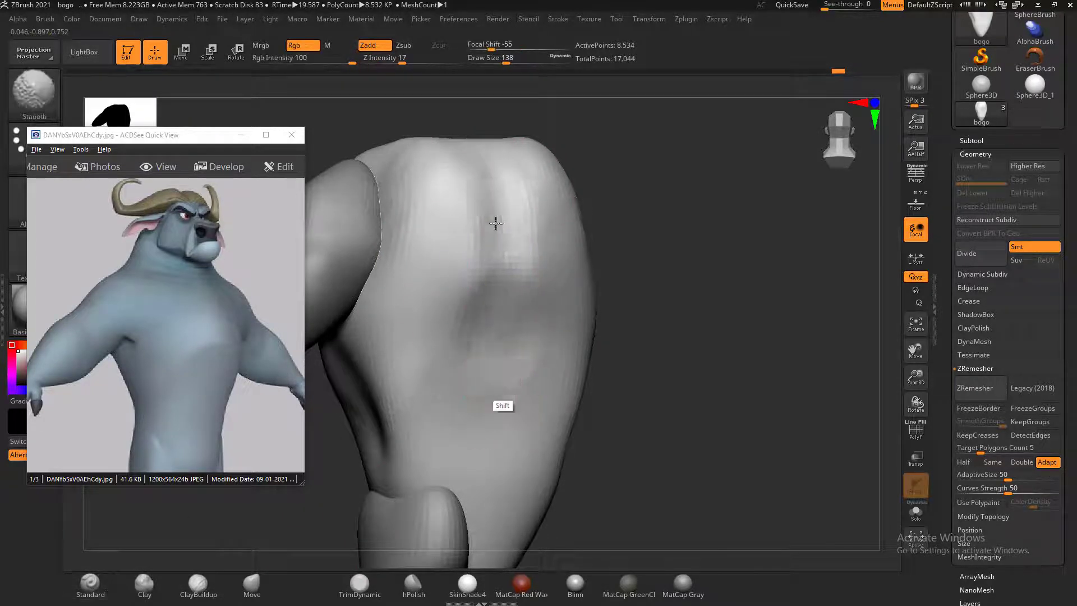
pyautogui.keyDown('shift'); pyautogui.moveTo(496, 224); pyautogui.dragTo(489, 395); pyautogui.keyUp('shift')
pyautogui.keyDown('alt'); pyautogui.moveTo(486, 331); pyautogui.dragTo(489, 457); pyautogui.keyUp('alt')
pyautogui.moveTo(485, 362)
pyautogui.keyDown('alt'); pyautogui.mouseDown()
pyautogui.moveTo(487, 460)
pyautogui.moveTo(483, 338)
pyautogui.mouseUp(); pyautogui.keyUp('alt')
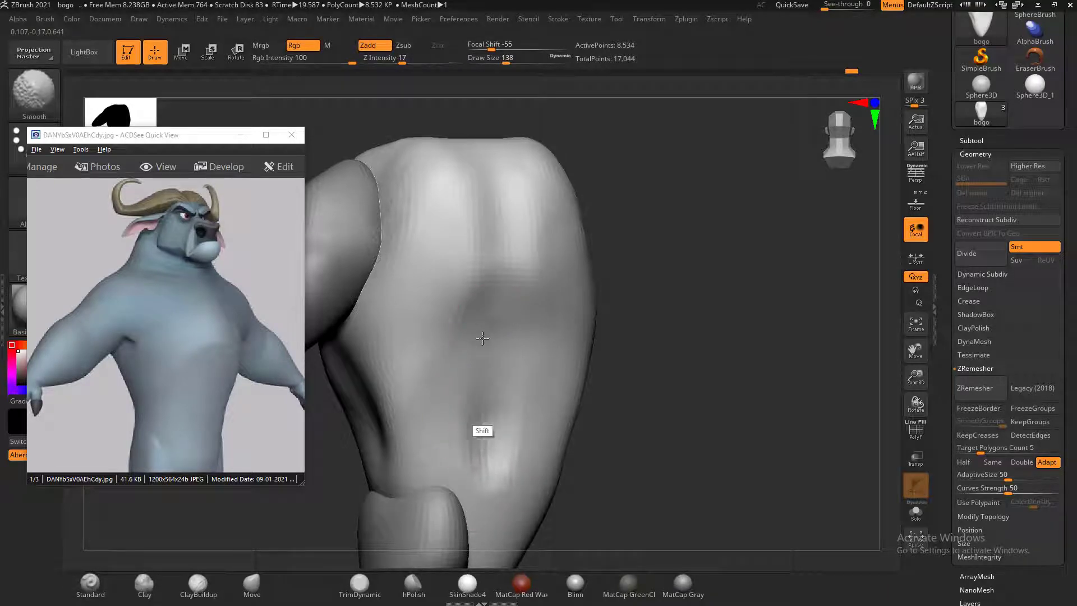
# Raise the edge of the back beside the shoulder with the Standard brush and smooth the transition
pyautogui.moveTo(381, 159); pyautogui.dragTo(397, 223)
pyautogui.moveTo(385, 182)
pyautogui.mouseDown()
pyautogui.moveTo(388, 233)
pyautogui.moveTo(394, 180)
pyautogui.moveTo(368, 173)
pyautogui.moveTo(382, 280)
pyautogui.mouseUp()
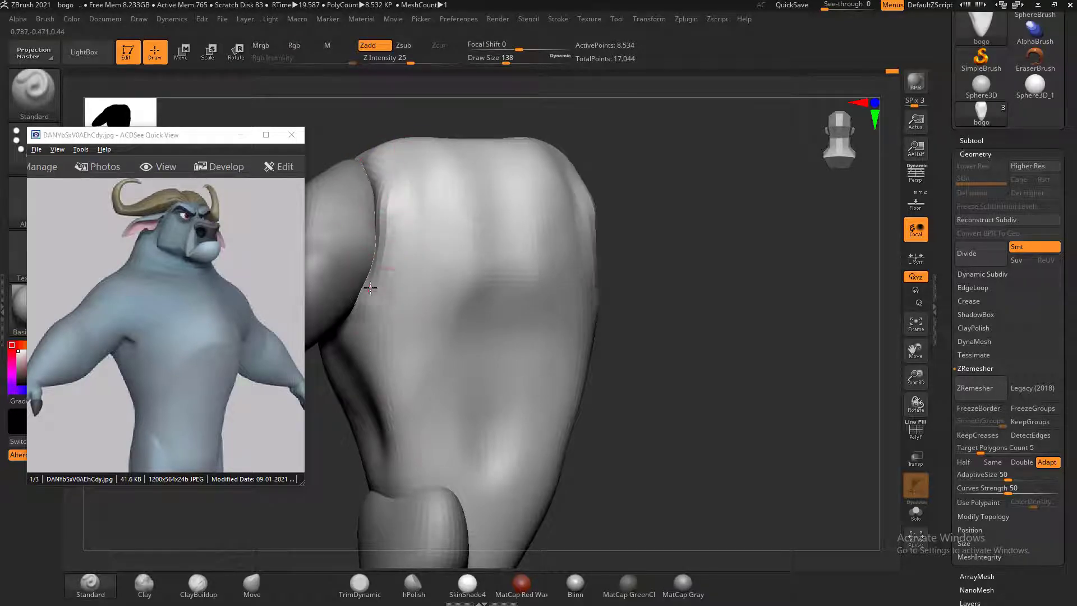
pyautogui.keyDown('shift'); pyautogui.moveTo(415, 163); pyautogui.dragTo(385, 213); pyautogui.keyUp('shift')
# Bring the hand into view in the reference picture, make the arm the active subtool and show the floor reference in front view
pyautogui.moveTo(697, 233)
pyautogui.mouseDown()
pyautogui.moveTo(746, 423)
pyautogui.moveTo(675, 406)
pyautogui.moveTo(735, 410)
pyautogui.moveTo(720, 421)
pyautogui.mouseUp()
pyautogui.moveTo(200, 330); pyautogui.dragTo(233, 333)
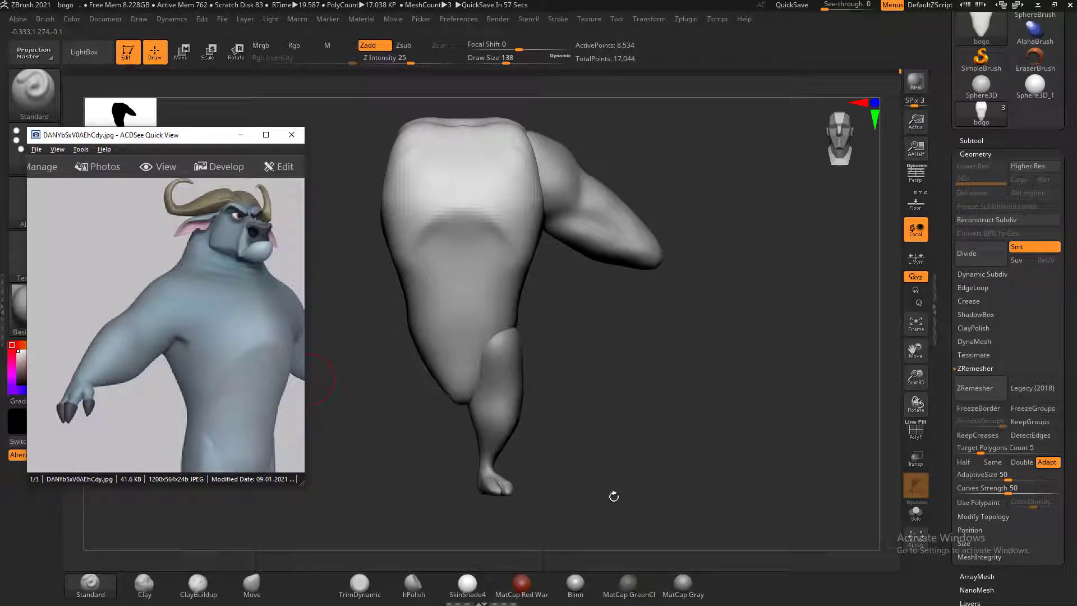
pyautogui.moveTo(613, 497)
pyautogui.mouseDown()
pyautogui.moveTo(625, 409)
pyautogui.moveTo(678, 366)
pyautogui.moveTo(709, 398)
pyautogui.moveTo(612, 347)
pyautogui.mouseUp()
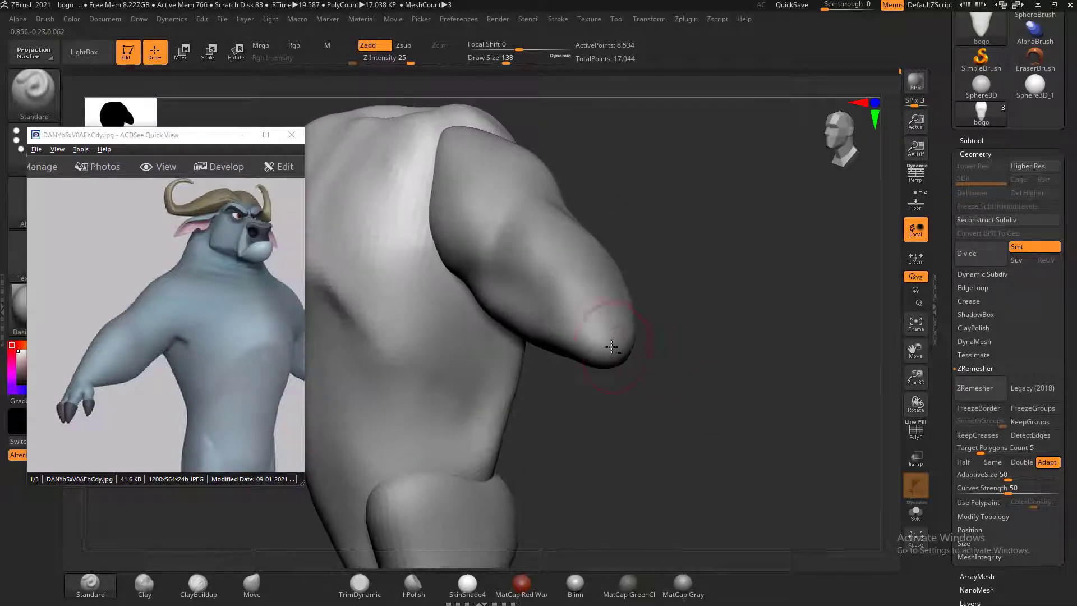
pyautogui.keyDown('alt'); pyautogui.click(612, 347); pyautogui.keyUp('alt')
pyautogui.moveTo(685, 409)
pyautogui.keyDown('shift'); pyautogui.mouseDown()
pyautogui.moveTo(692, 423)
pyautogui.moveTo(769, 440)
pyautogui.moveTo(715, 426)
pyautogui.mouseUp(); pyautogui.keyUp('shift')
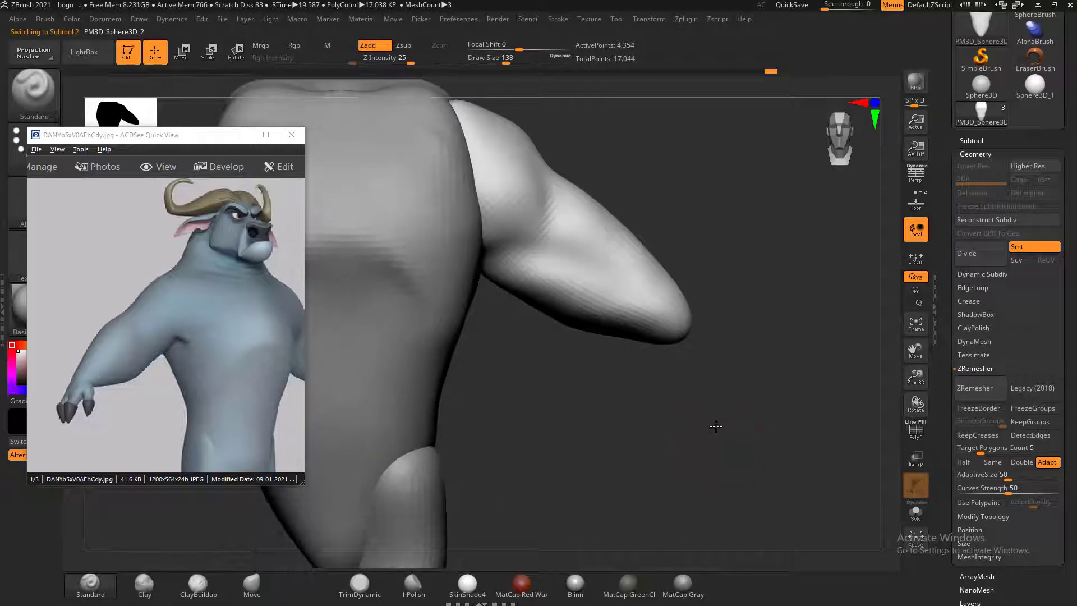
pyautogui.click(923, 203)
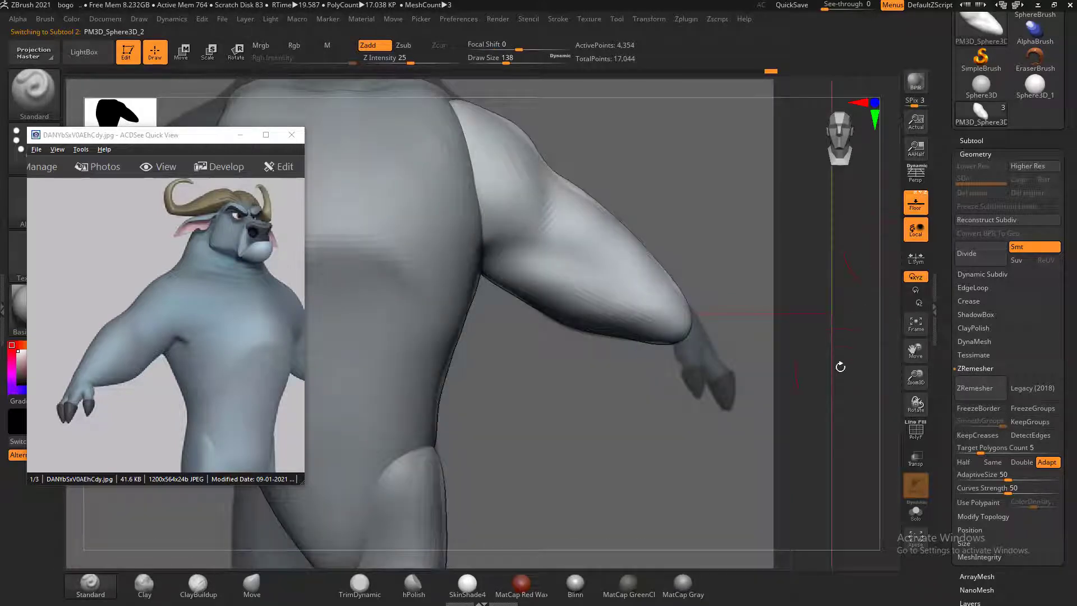
pyautogui.moveTo(837, 365); pyautogui.dragTo(791, 360)
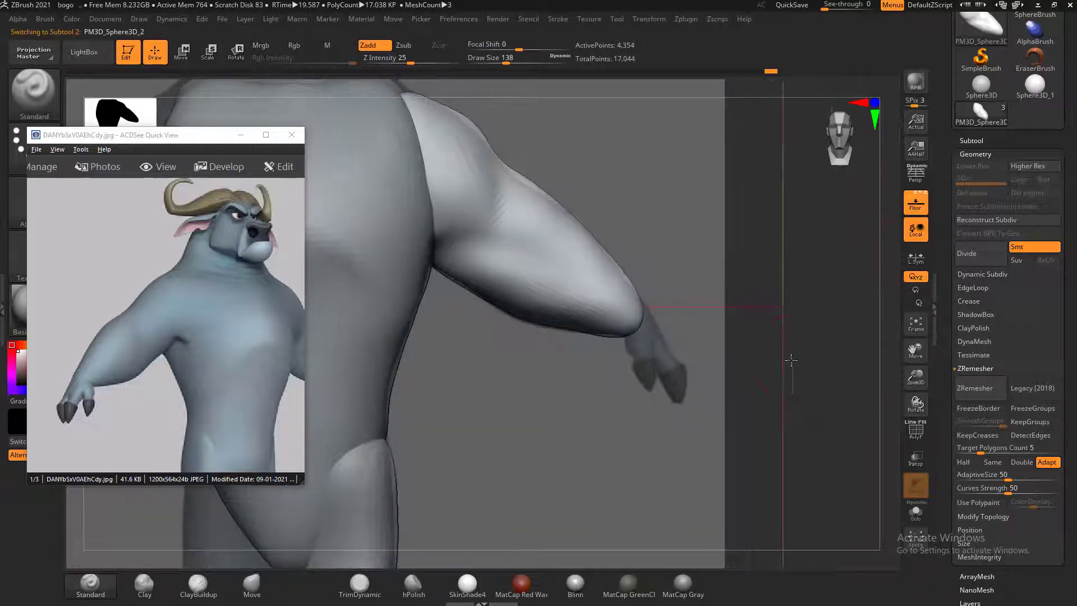
# Append a sphere subtool, select it for moving with the gizmo and shift the reference picture window out of the way
pyautogui.click(981, 141)
pyautogui.click(1032, 355)
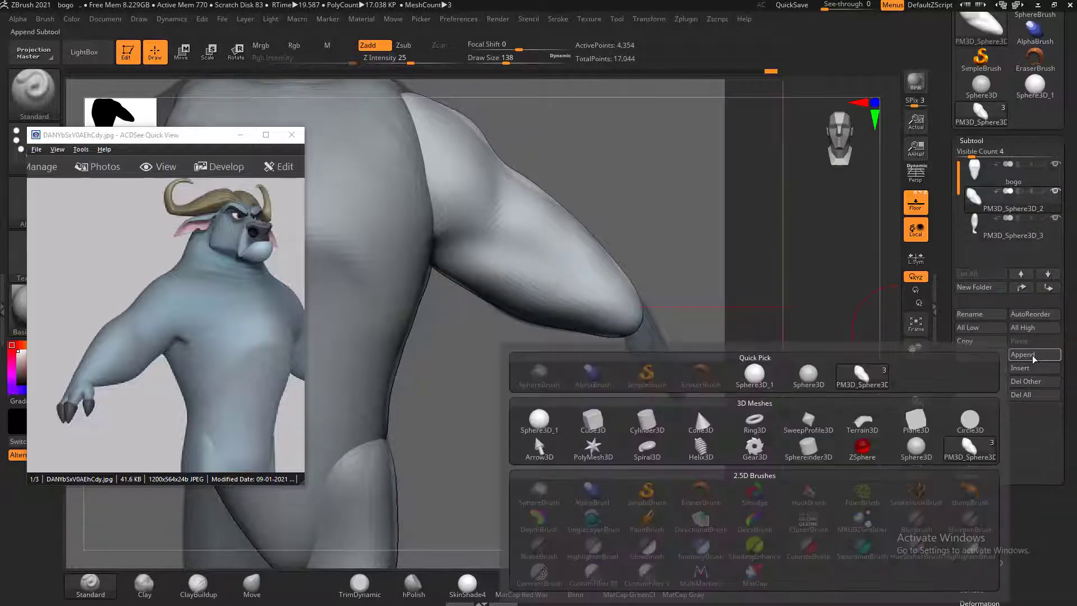
pyautogui.click(795, 385)
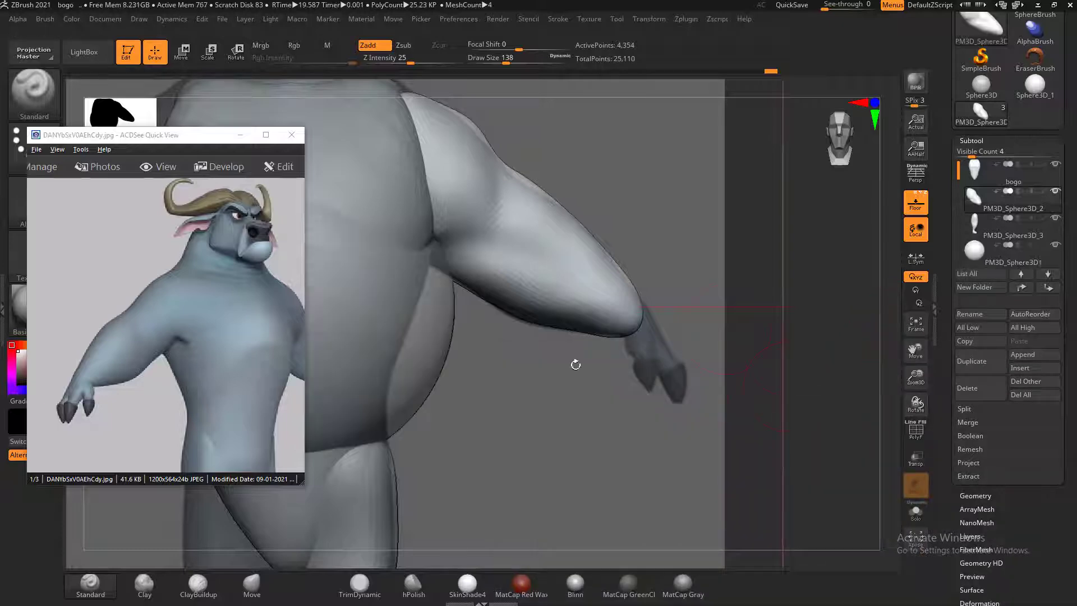
pyautogui.keyDown('alt'); pyautogui.click(379, 350); pyautogui.keyUp('alt')
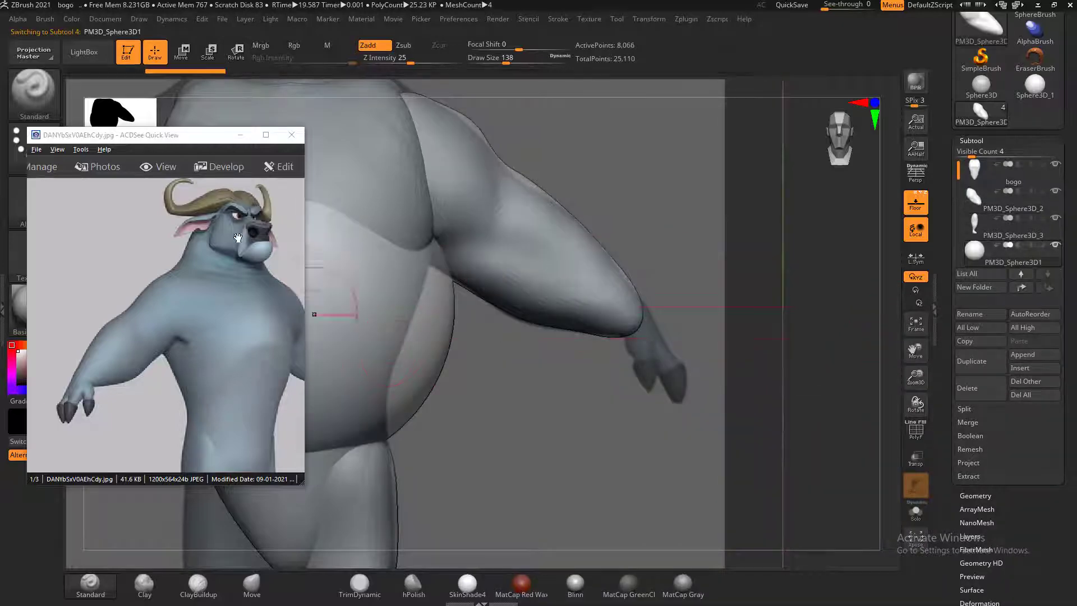
pyautogui.click(172, 53)
pyautogui.moveTo(171, 138); pyautogui.dragTo(86, 124)
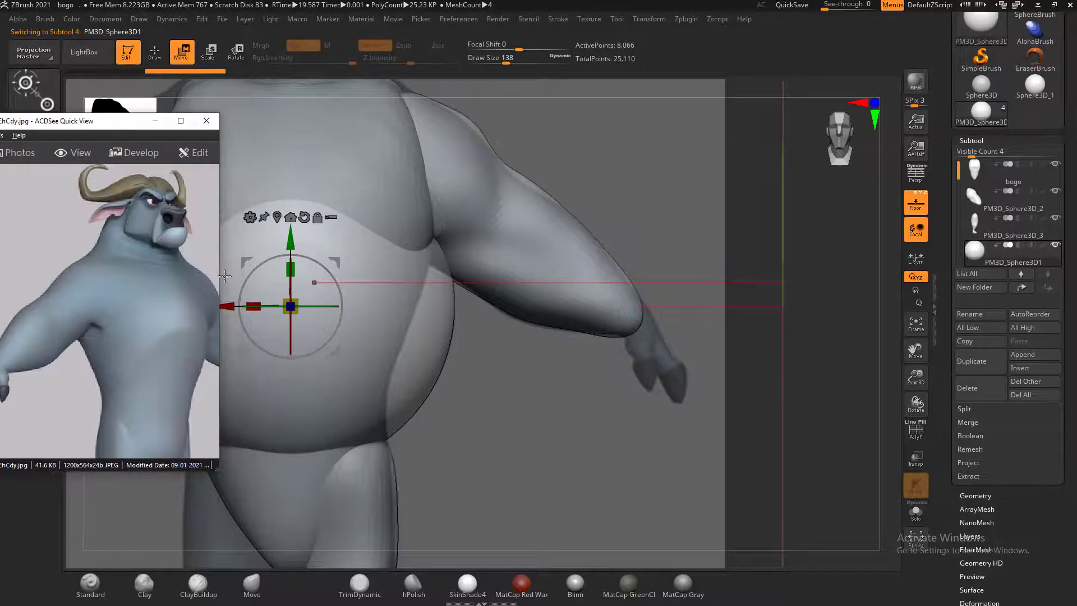
# Move the sphere to the forearm's end, scale it to about 0.27, flatten it and tilt it along the reference hand
pyautogui.moveTo(229, 306); pyautogui.dragTo(567, 335)
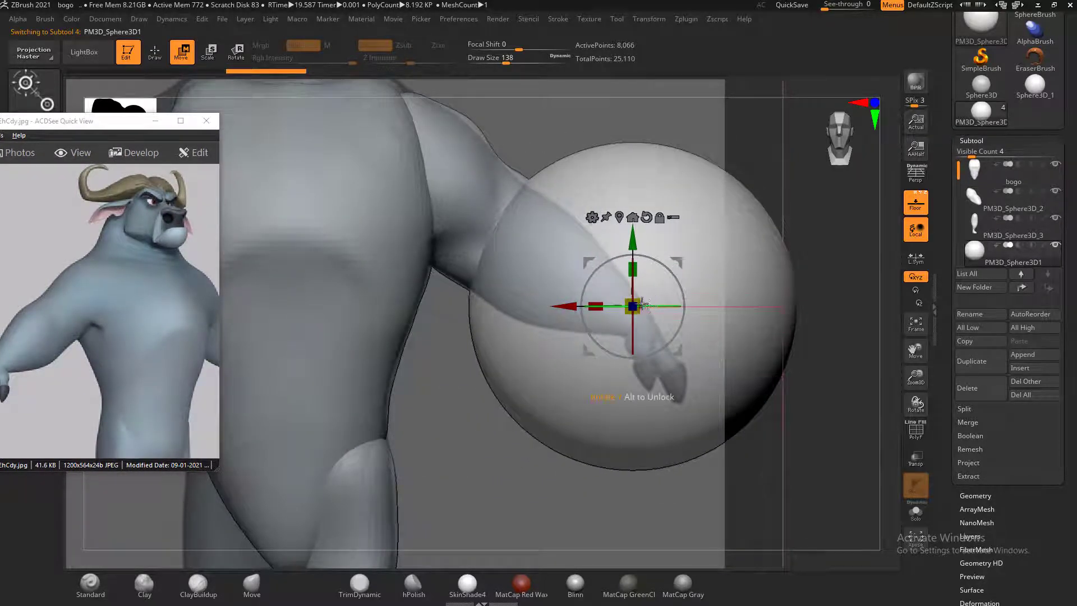
pyautogui.moveTo(638, 303); pyautogui.dragTo(594, 310)
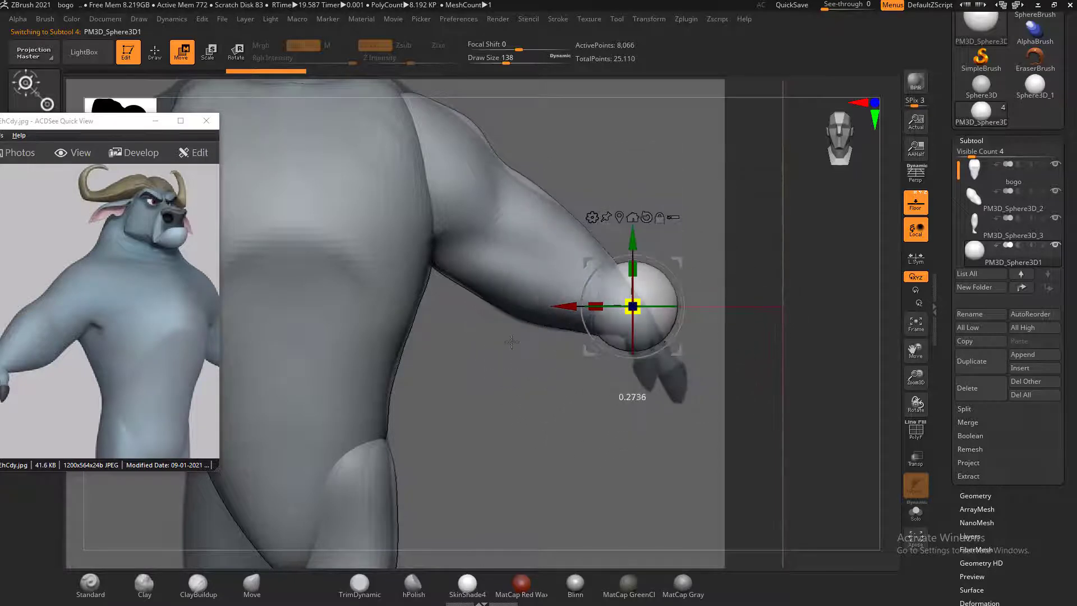
pyautogui.keyDown('ctrl'); pyautogui.moveTo(751, 311); pyautogui.dragTo(796, 369, button='right'); pyautogui.keyUp('ctrl')
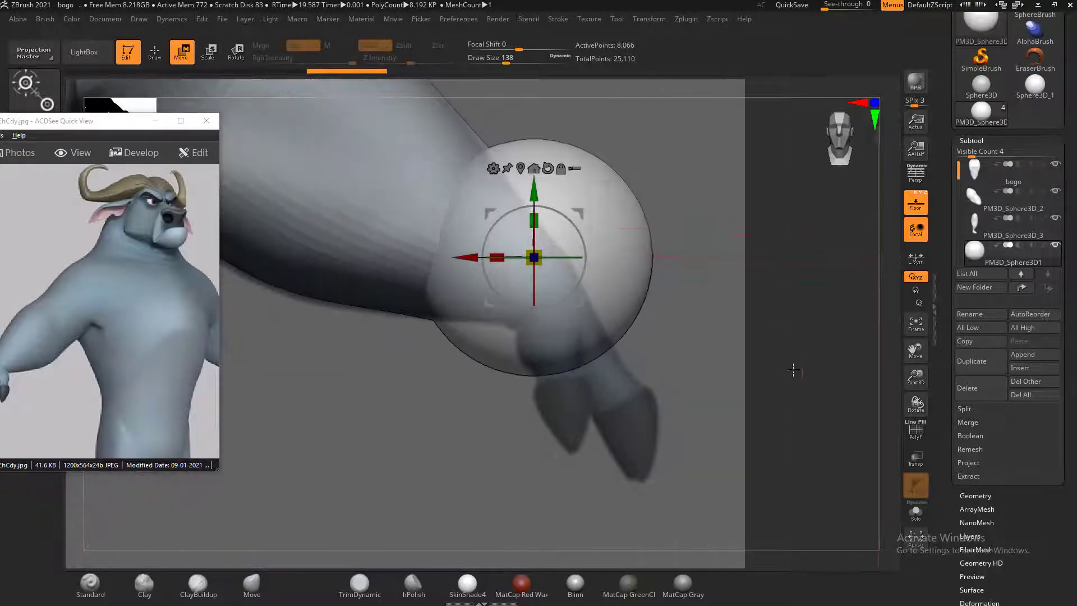
pyautogui.moveTo(534, 218); pyautogui.dragTo(528, 242)
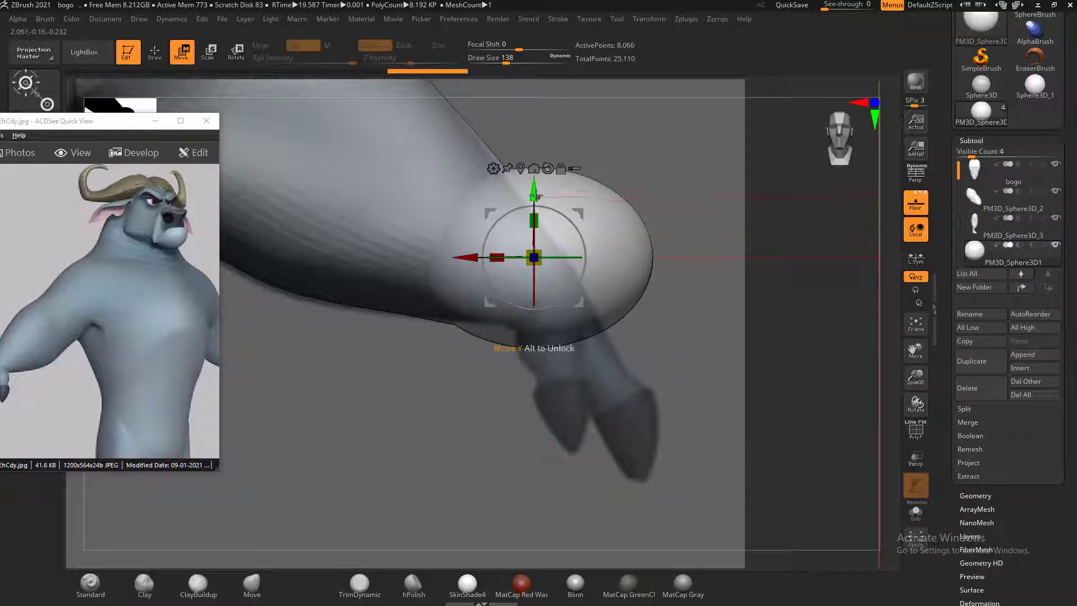
pyautogui.moveTo(535, 195); pyautogui.dragTo(535, 245)
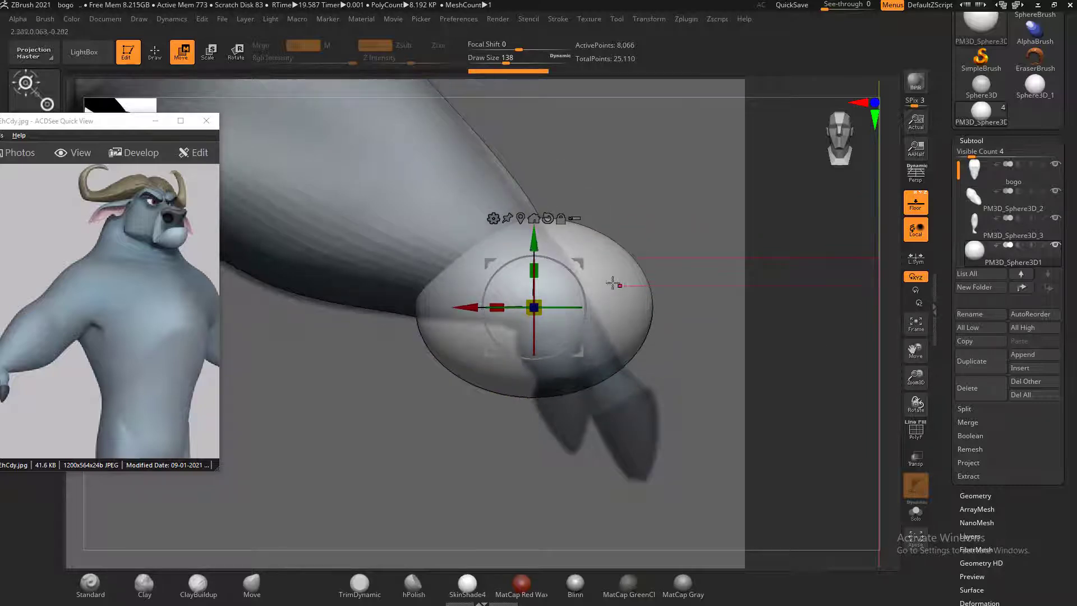
pyautogui.moveTo(575, 275); pyautogui.dragTo(549, 296)
# Narrow the palm sphere's depth to about 0.85 and shift it in side view to line up with the forearm's end
pyautogui.moveTo(788, 335); pyautogui.dragTo(593, 348)
pyautogui.moveTo(512, 326); pyautogui.dragTo(519, 320)
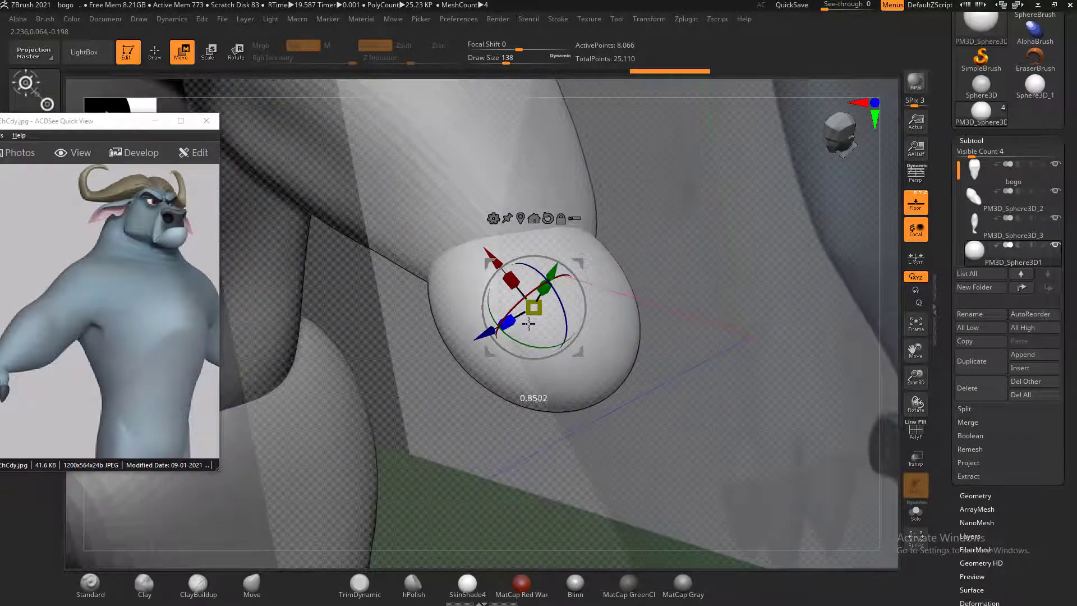
pyautogui.moveTo(673, 435)
pyautogui.mouseDown()
pyautogui.moveTo(753, 440)
pyautogui.moveTo(711, 460)
pyautogui.moveTo(662, 438)
pyautogui.mouseUp()
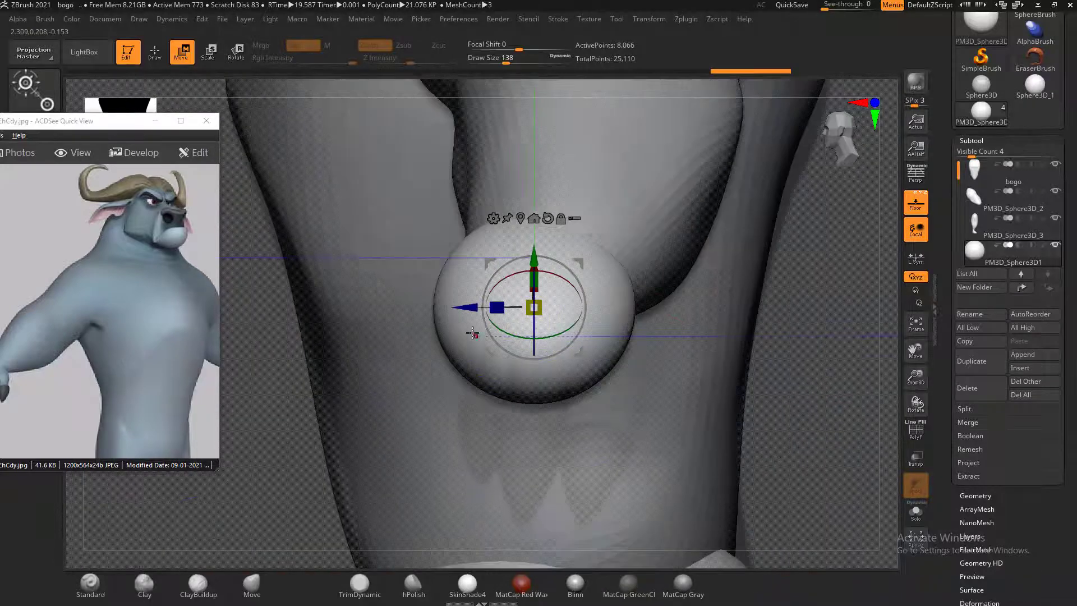
pyautogui.moveTo(461, 308); pyautogui.dragTo(480, 308)
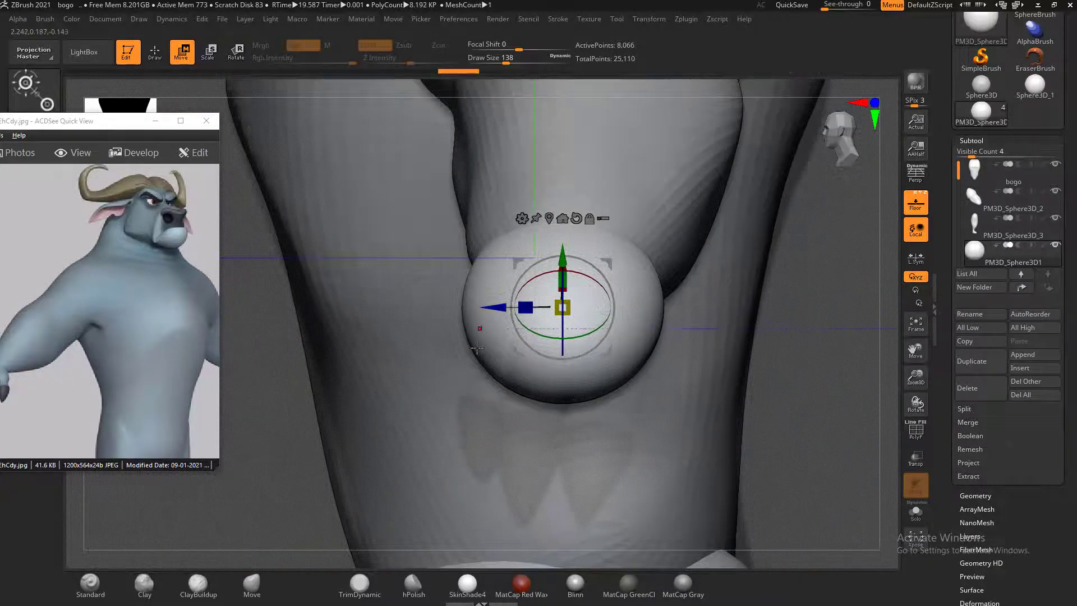
pyautogui.moveTo(774, 381); pyautogui.dragTo(798, 408)
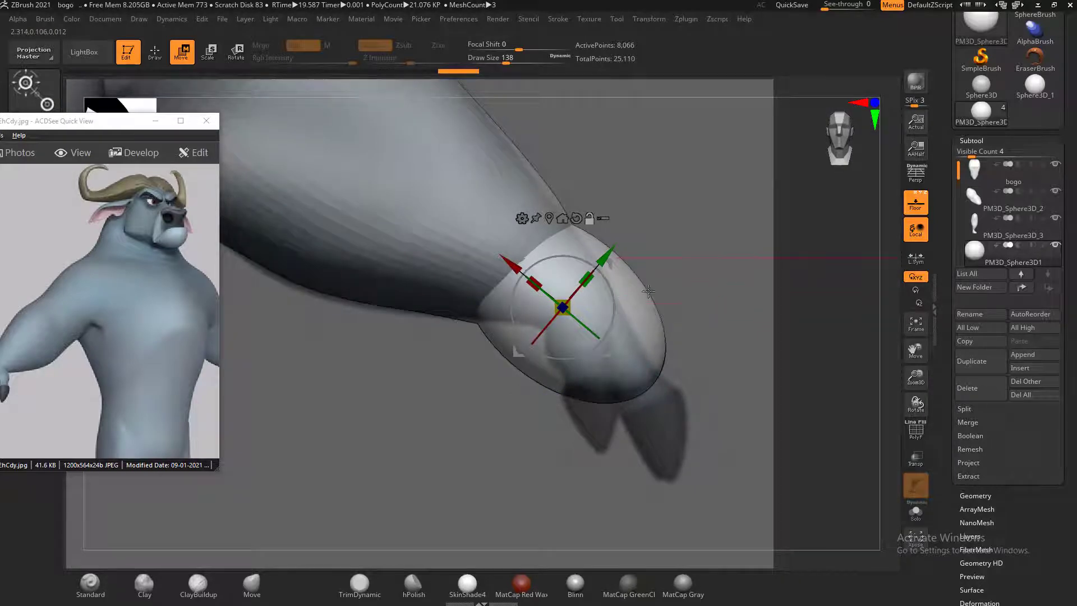
pyautogui.moveTo(759, 306); pyautogui.dragTo(737, 331)
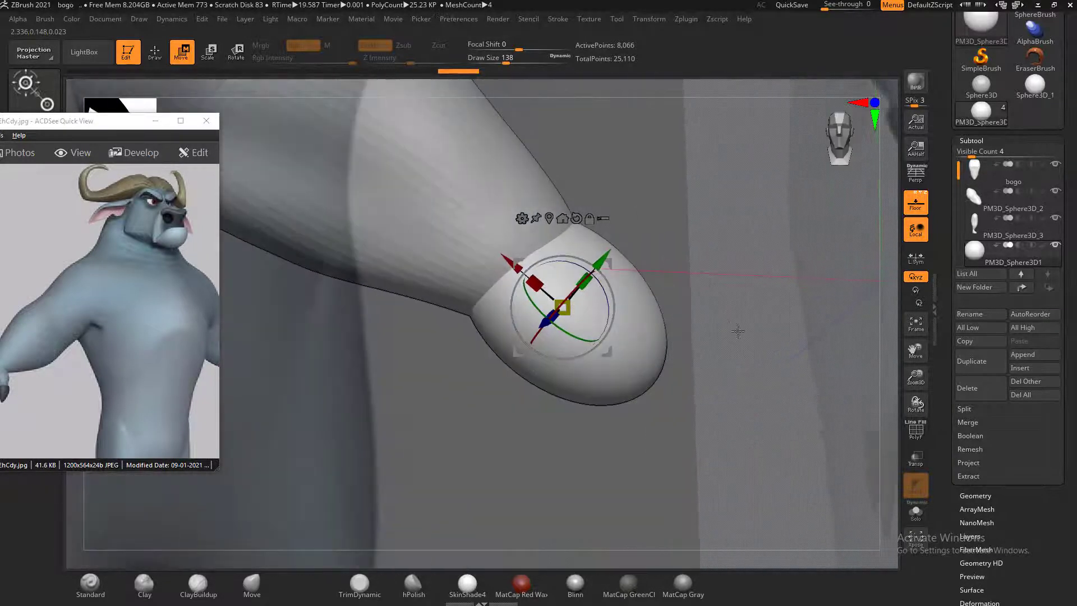
# Duplicate the palm sphere, then move, shrink and narrow the copy to block out a finger beyond the palm
pyautogui.click(993, 366)
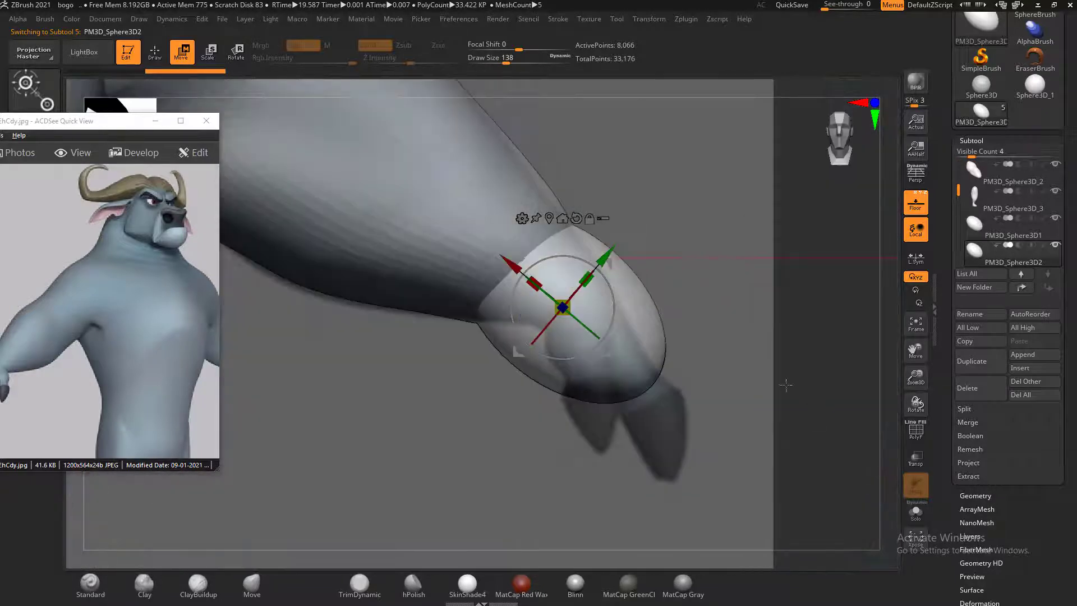
pyautogui.moveTo(568, 276); pyautogui.dragTo(680, 369)
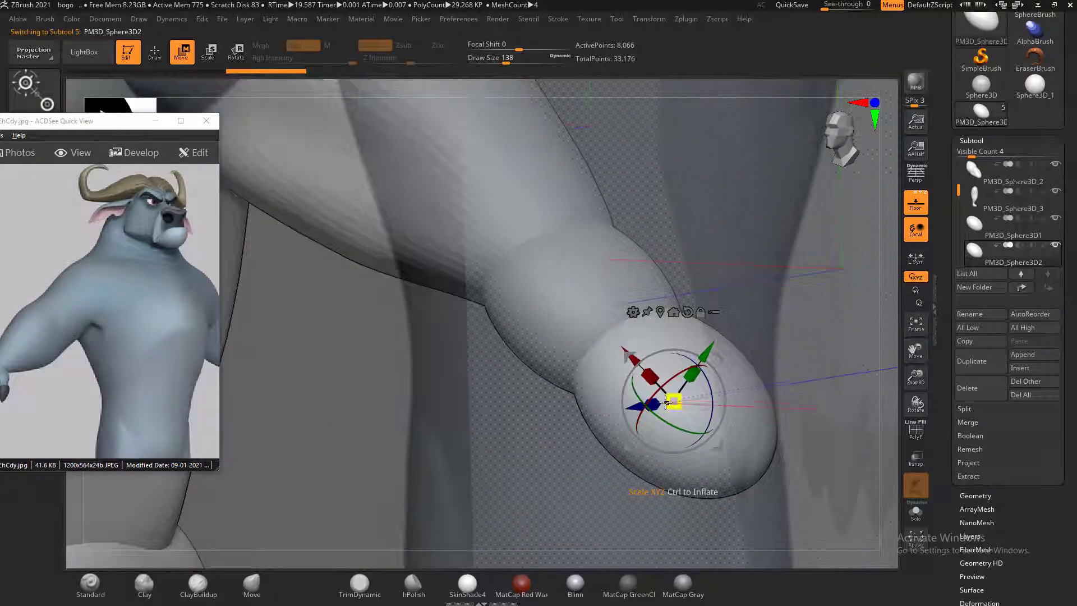
pyautogui.moveTo(655, 404); pyautogui.dragTo(667, 402)
pyautogui.moveTo(814, 350); pyautogui.dragTo(830, 349)
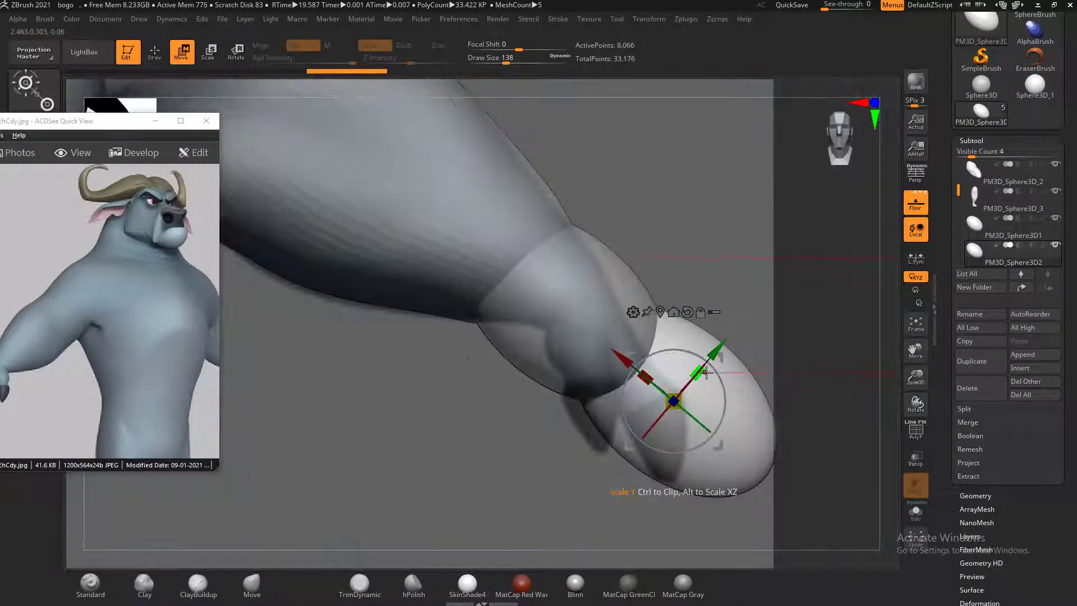
pyautogui.moveTo(697, 373)
pyautogui.mouseDown()
pyautogui.moveTo(678, 395)
pyautogui.moveTo(652, 382)
pyautogui.moveTo(661, 382)
pyautogui.mouseUp()
pyautogui.keyDown('alt'); pyautogui.moveTo(835, 367); pyautogui.dragTo(837, 418); pyautogui.keyUp('alt')
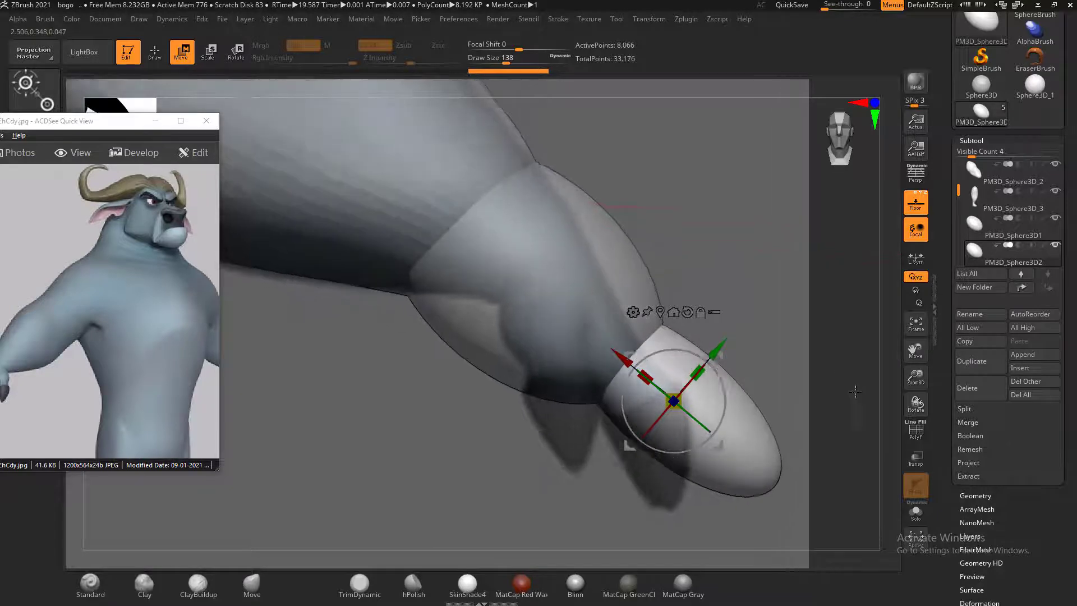
pyautogui.moveTo(616, 344); pyautogui.dragTo(571, 302)
# Select the palm sphere and pull its lower and upper edges in to the reference hand's outline with the Move brush
pyautogui.keyDown('alt'); pyautogui.click(546, 237); pyautogui.keyUp('alt')
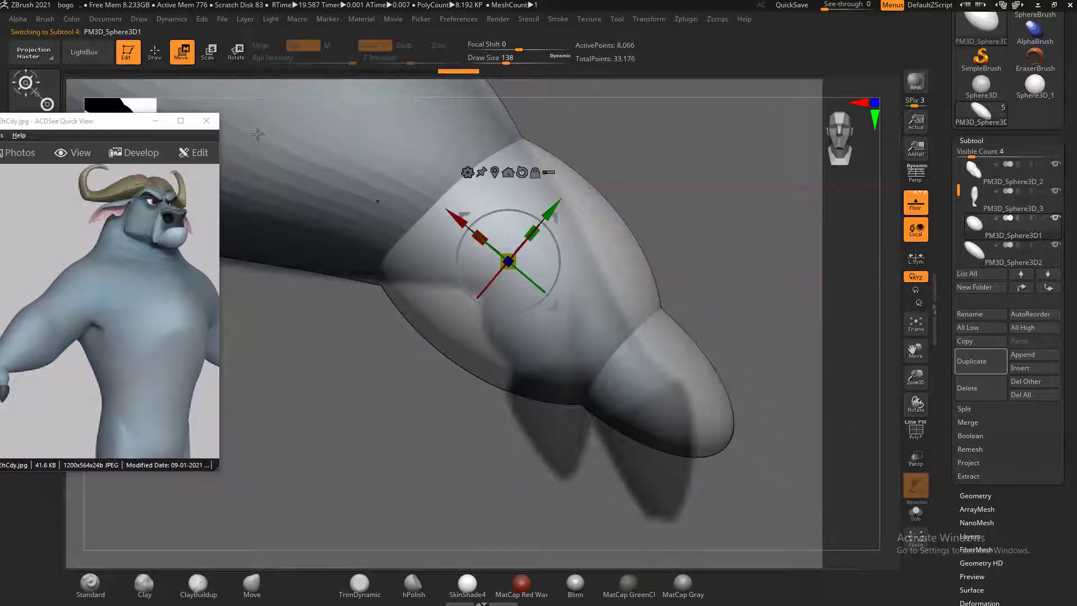
pyautogui.click(154, 53)
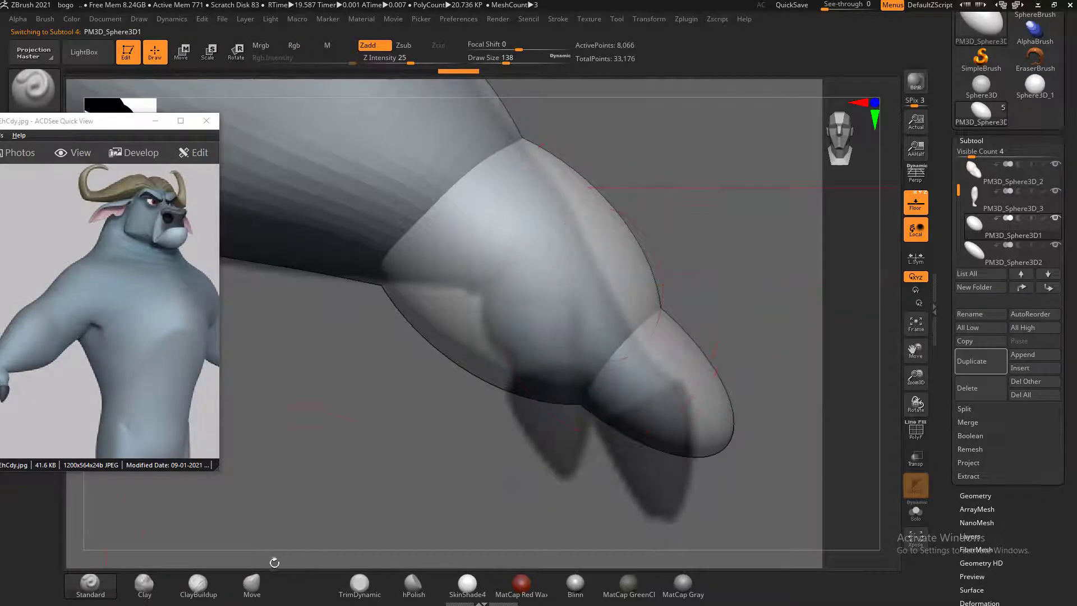
pyautogui.click(275, 578)
pyautogui.moveTo(450, 352); pyautogui.dragTo(475, 316)
pyautogui.moveTo(415, 387); pyautogui.dragTo(429, 381)
pyautogui.moveTo(453, 344); pyautogui.dragTo(465, 330)
pyautogui.moveTo(673, 218)
pyautogui.mouseDown()
pyautogui.moveTo(712, 212)
pyautogui.moveTo(617, 252)
pyautogui.mouseUp()
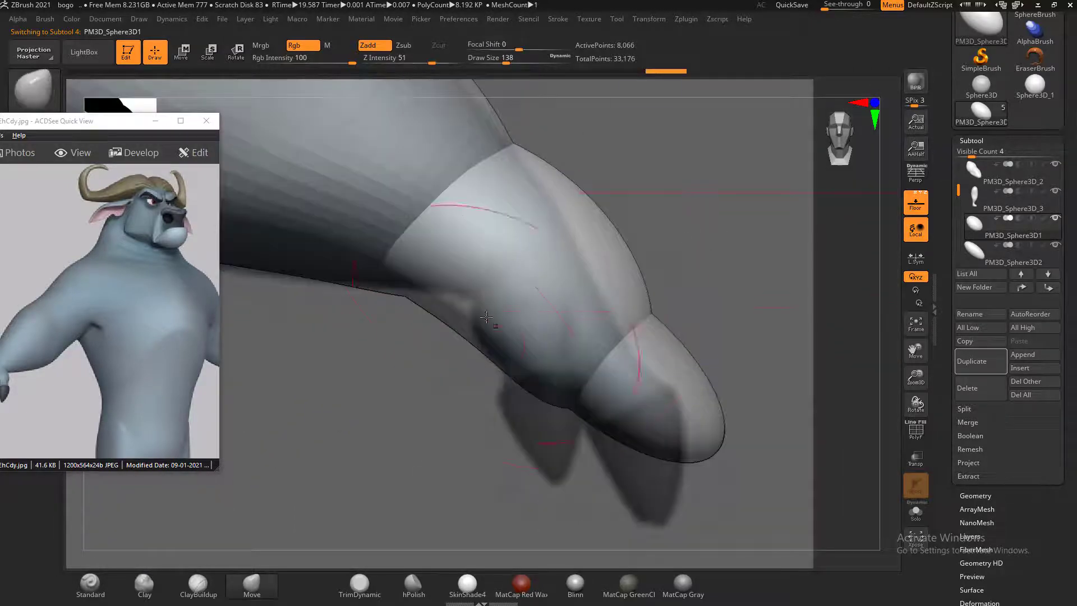
pyautogui.moveTo(453, 319); pyautogui.dragTo(462, 311)
pyautogui.moveTo(596, 204); pyautogui.dragTo(578, 221)
pyautogui.moveTo(617, 255); pyautogui.dragTo(604, 296)
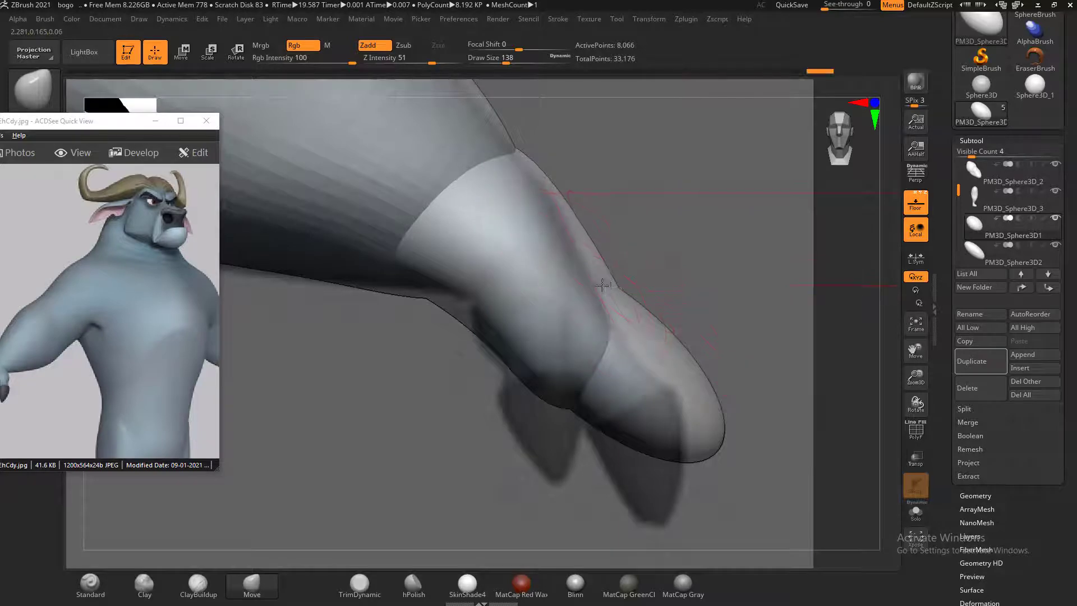
pyautogui.moveTo(604, 251)
pyautogui.mouseDown()
pyautogui.moveTo(696, 224)
pyautogui.moveTo(607, 254)
pyautogui.mouseUp()
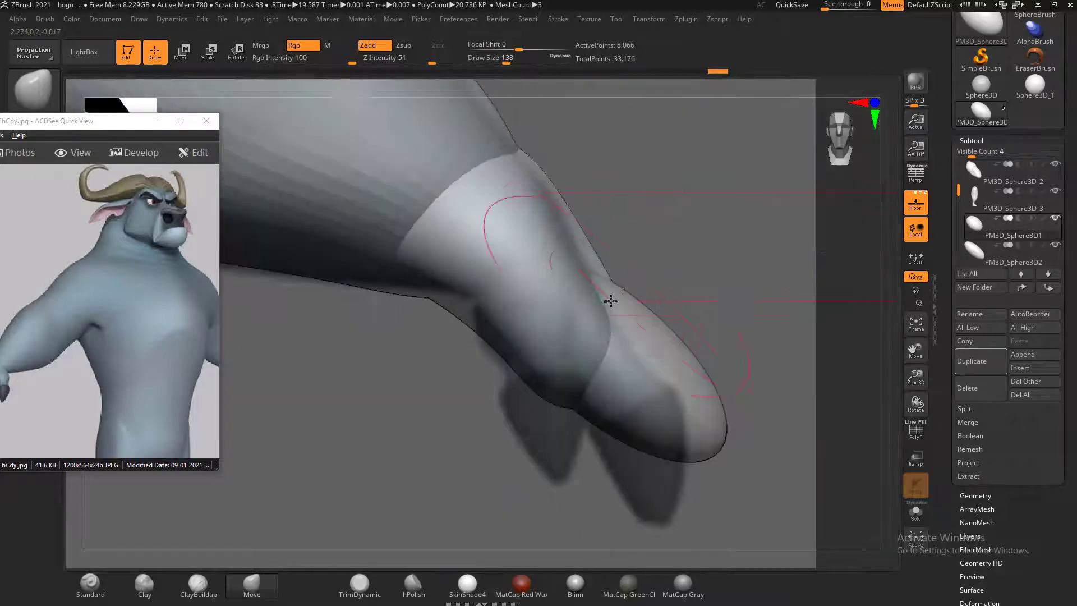
# Widen the palm sphere's upper front and back corners in side view with the Move brush
pyautogui.moveTo(680, 248); pyautogui.dragTo(707, 328)
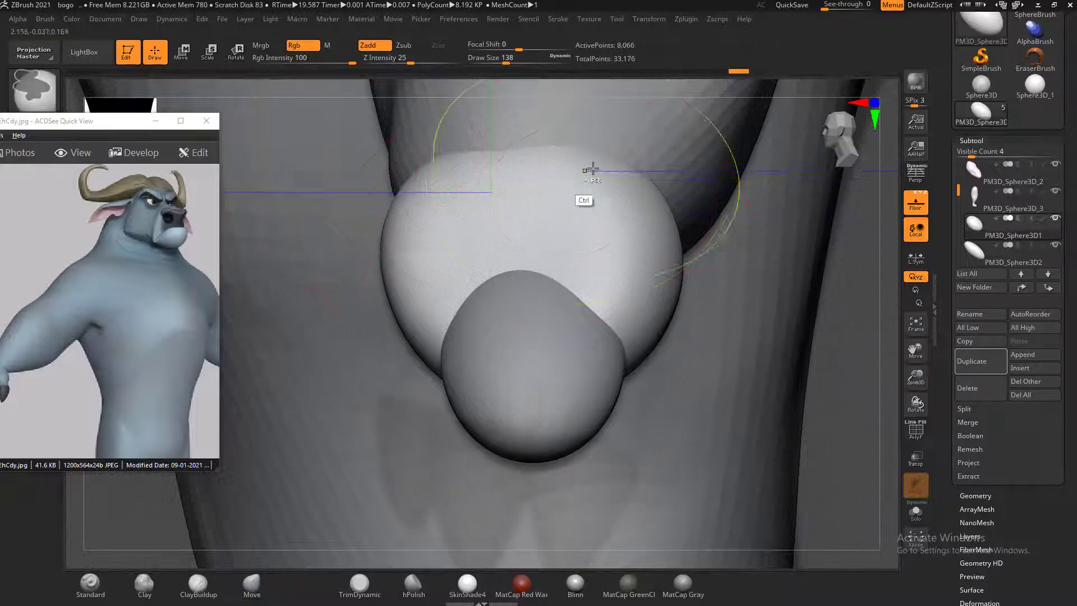
pyautogui.moveTo(608, 176); pyautogui.dragTo(613, 171)
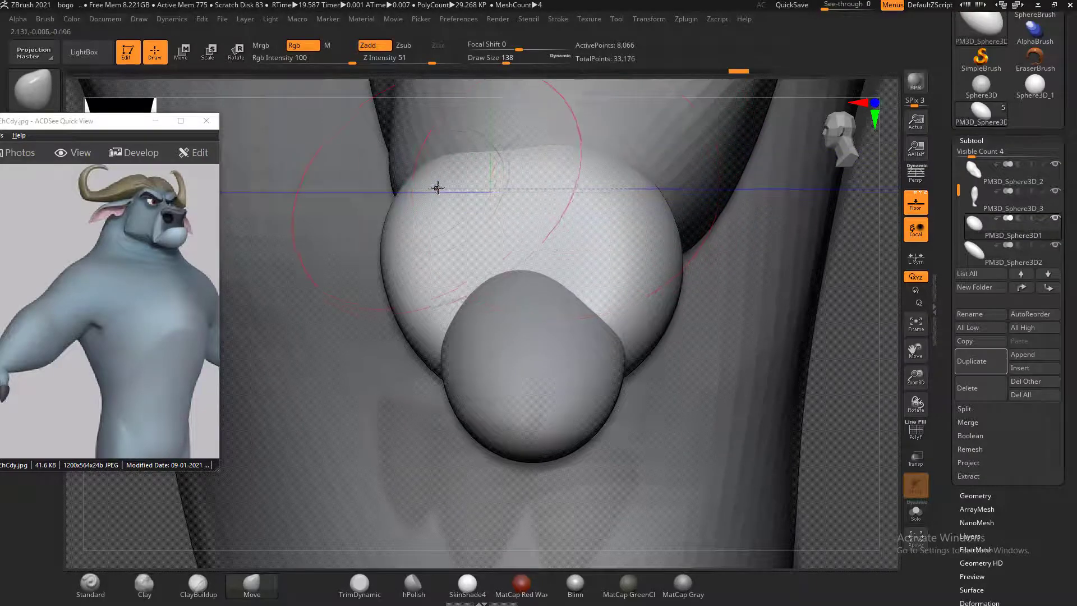
pyautogui.moveTo(422, 175); pyautogui.dragTo(415, 170)
pyautogui.moveTo(647, 180); pyautogui.dragTo(653, 177)
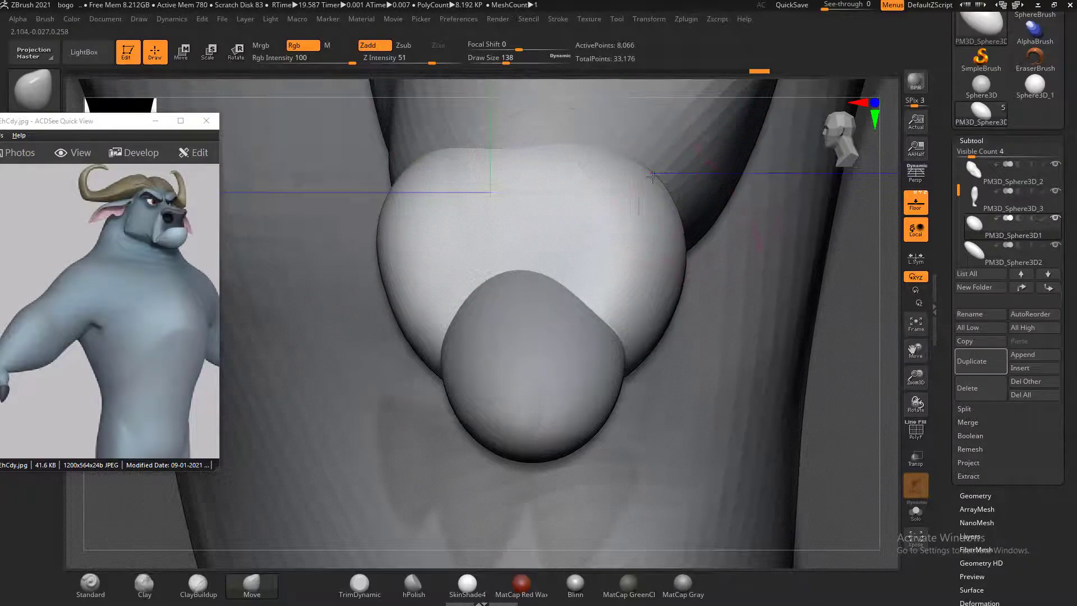
# Isolate the palm sphere in Solo mode and centre it in side view
pyautogui.moveTo(815, 287); pyautogui.dragTo(852, 379)
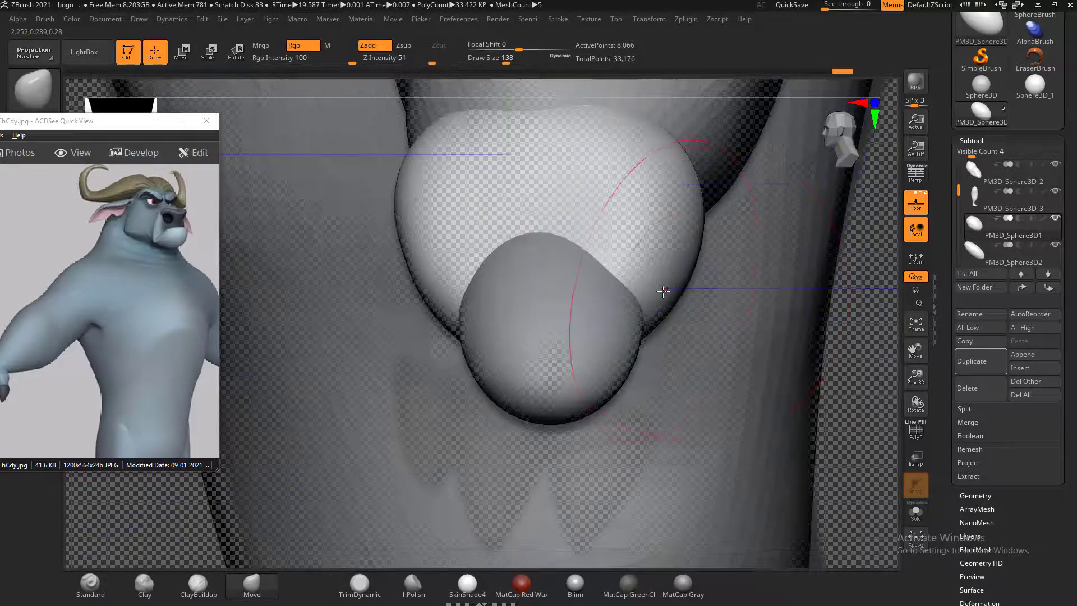
pyautogui.moveTo(842, 279)
pyautogui.mouseDown()
pyautogui.moveTo(858, 289)
pyautogui.moveTo(836, 295)
pyautogui.mouseUp()
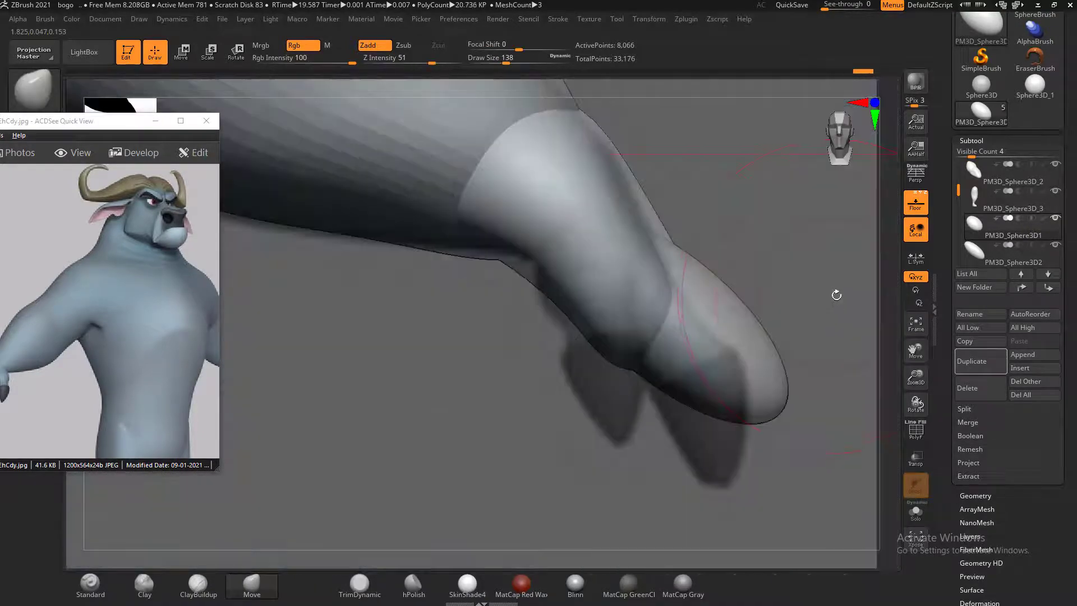
pyautogui.keyDown('alt'); pyautogui.click(720, 359); pyautogui.keyUp('alt')
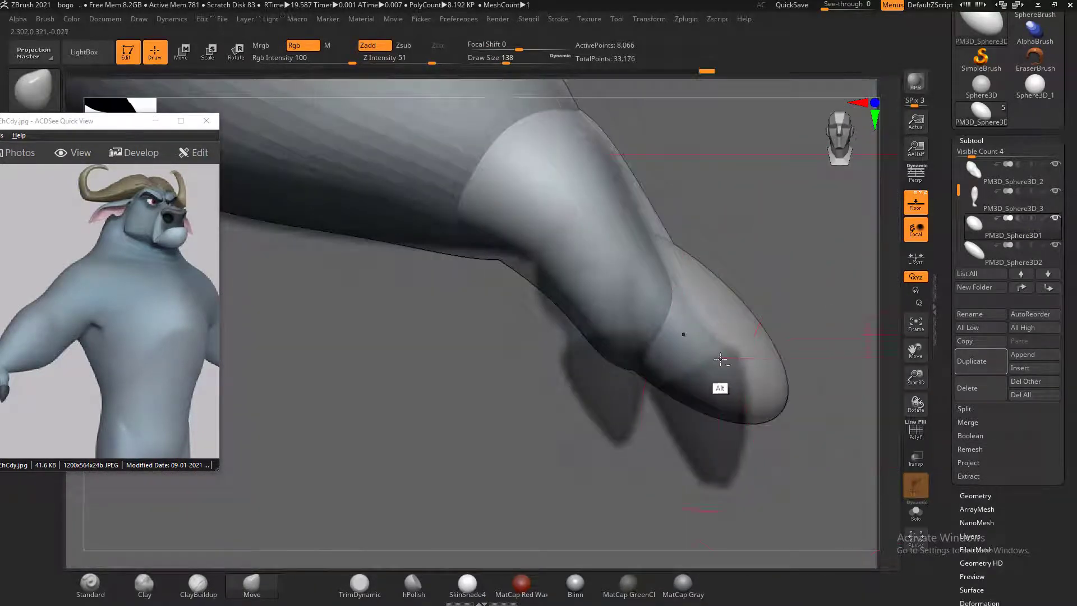
pyautogui.click(923, 507)
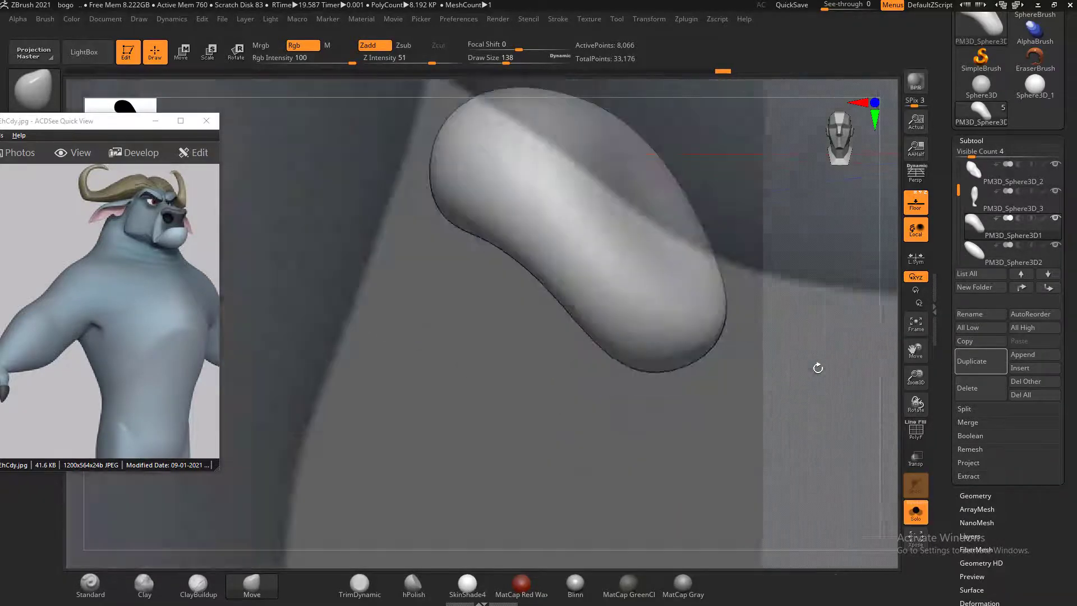
pyautogui.keyDown('shift'); pyautogui.moveTo(817, 368); pyautogui.dragTo(813, 375); pyautogui.keyUp('shift')
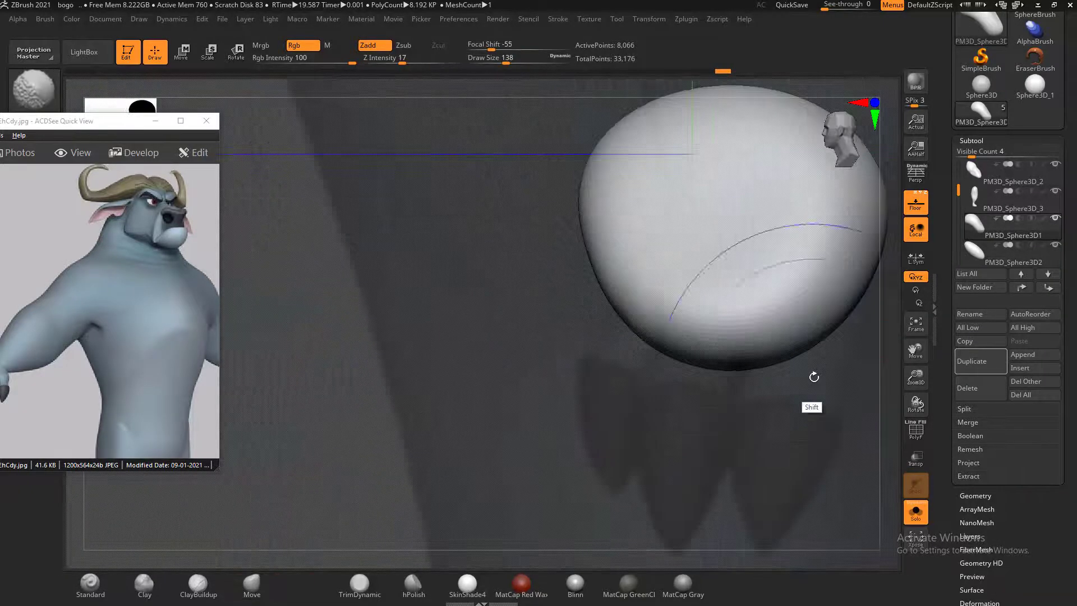
pyautogui.moveTo(509, 300)
pyautogui.keyDown('alt'); pyautogui.mouseDown()
pyautogui.moveTo(414, 359)
pyautogui.moveTo(444, 328)
pyautogui.mouseUp(); pyautogui.keyUp('alt')
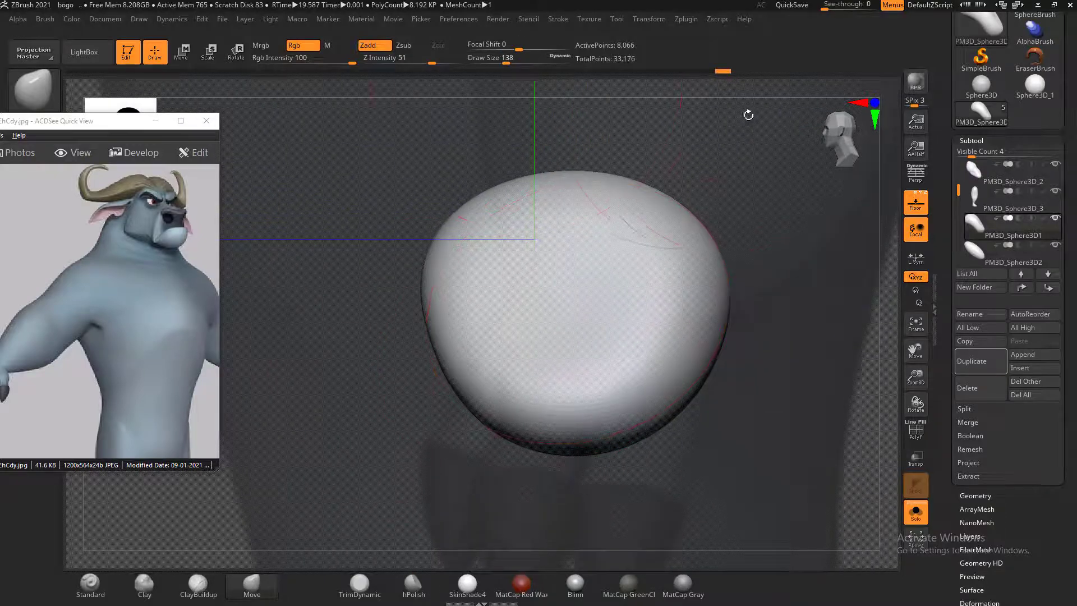
# Dock the Draw palette and set the reference grid's E Enhance Opacity to 1
pyautogui.click(143, 24)
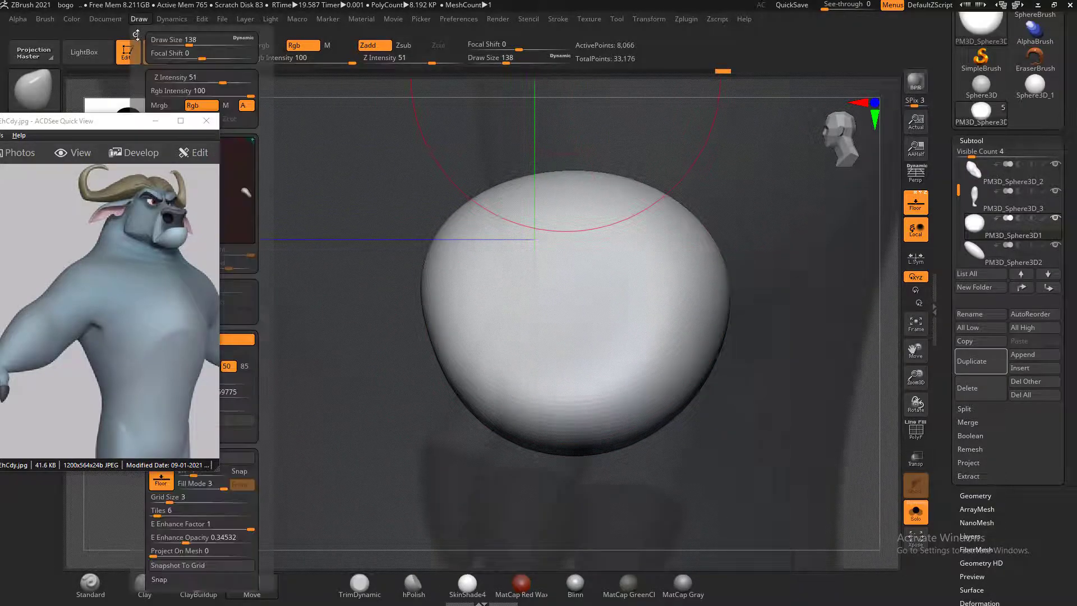
pyautogui.click(133, 29)
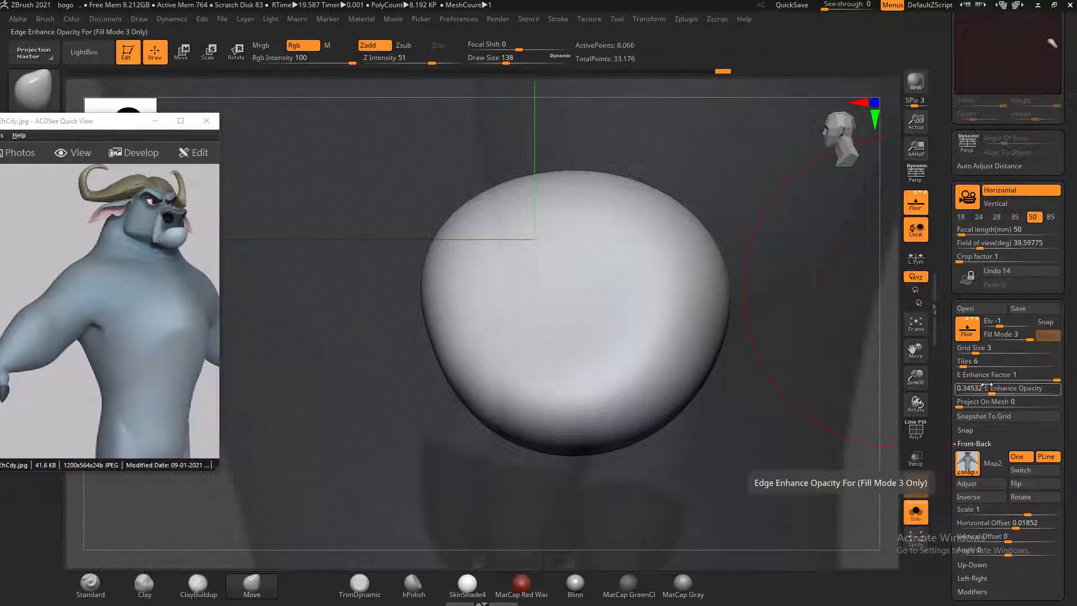
pyautogui.moveTo(993, 391)
pyautogui.mouseDown()
pyautogui.moveTo(1004, 391)
pyautogui.moveTo(994, 391)
pyautogui.mouseUp()
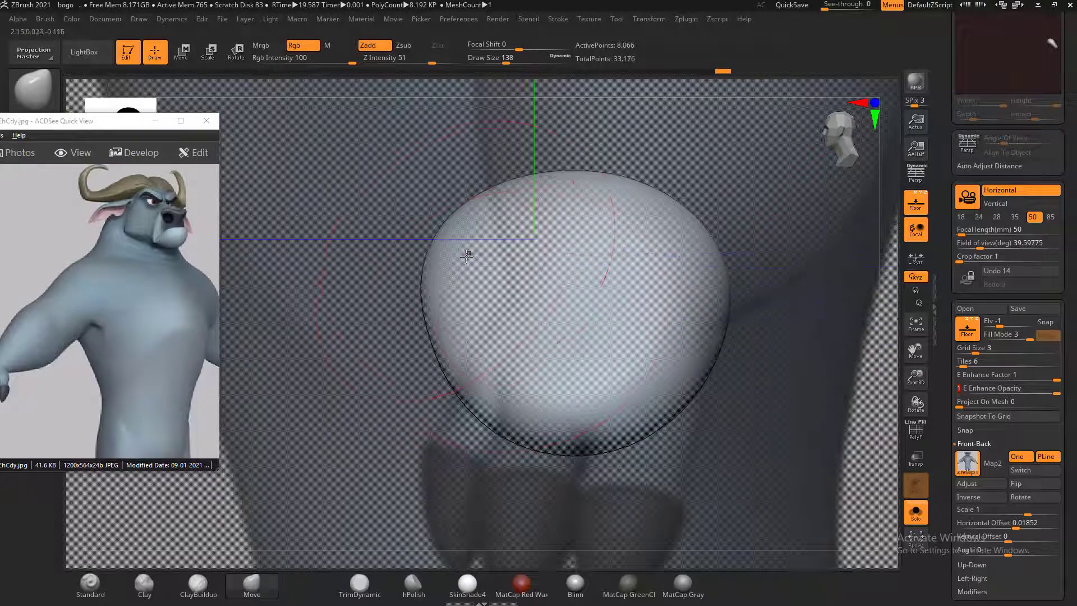
# Pull the isolated palm's front edge in toward the side reference hand's outline with the Move brush
pyautogui.moveTo(445, 271)
pyautogui.mouseDown()
pyautogui.moveTo(457, 284)
pyautogui.moveTo(487, 282)
pyautogui.mouseUp()
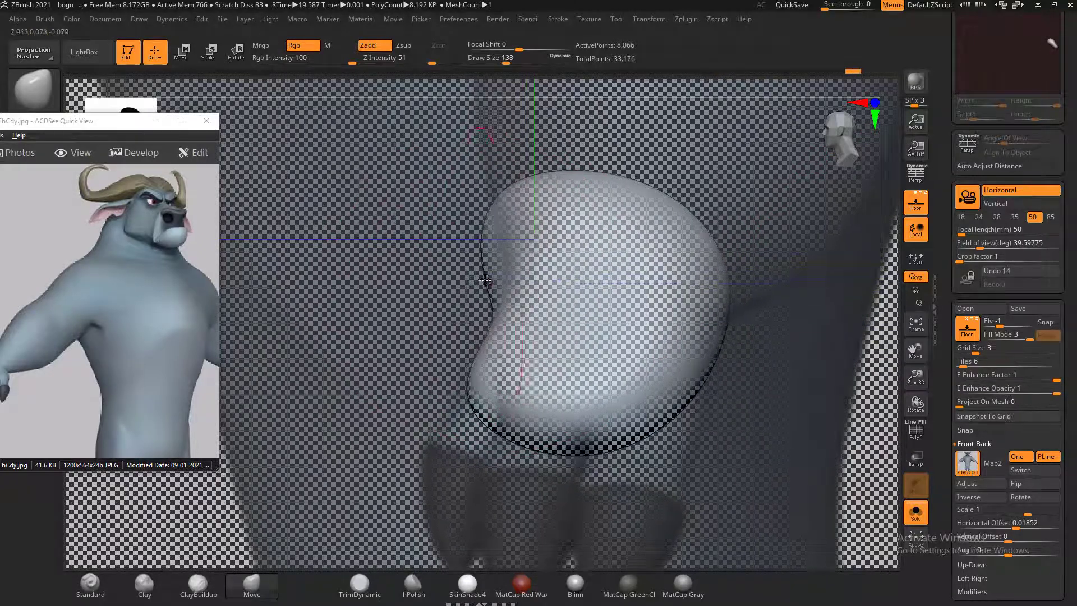
# Reshape one edge of the palm in side view with the Move brush, curving its middle inward and bulging its lower corner outward
pyautogui.moveTo(415, 314); pyautogui.dragTo(387, 315)
pyautogui.moveTo(478, 272); pyautogui.dragTo(486, 272)
pyautogui.press('shift')
pyautogui.keyDown('shift'); pyautogui.moveTo(432, 321); pyautogui.dragTo(486, 302); pyautogui.keyUp('shift')
pyautogui.moveTo(480, 392); pyautogui.dragTo(465, 391)
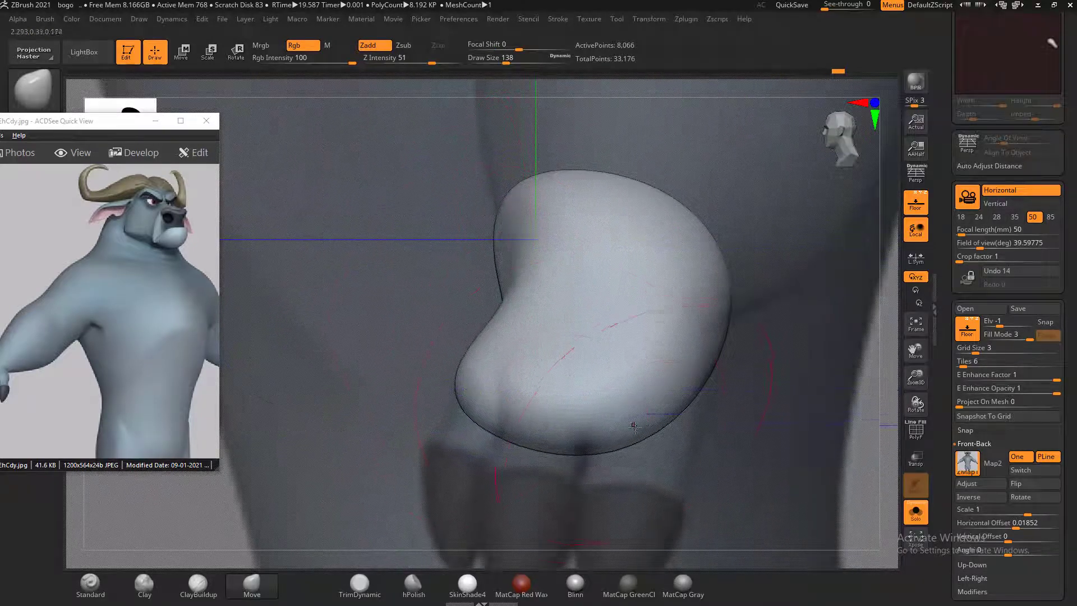
# Broaden the palm's opposite lower corner in side view and refine the contour above and below it with the Move brush
pyautogui.moveTo(638, 424); pyautogui.dragTo(684, 443)
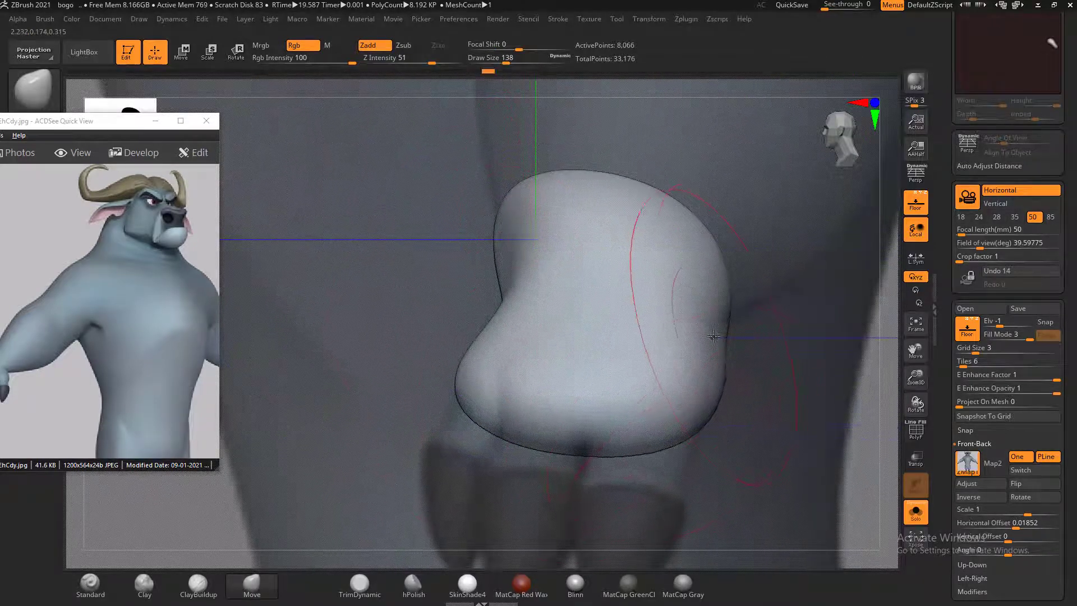
pyautogui.moveTo(719, 333); pyautogui.dragTo(716, 335)
pyautogui.moveTo(721, 257); pyautogui.dragTo(727, 254)
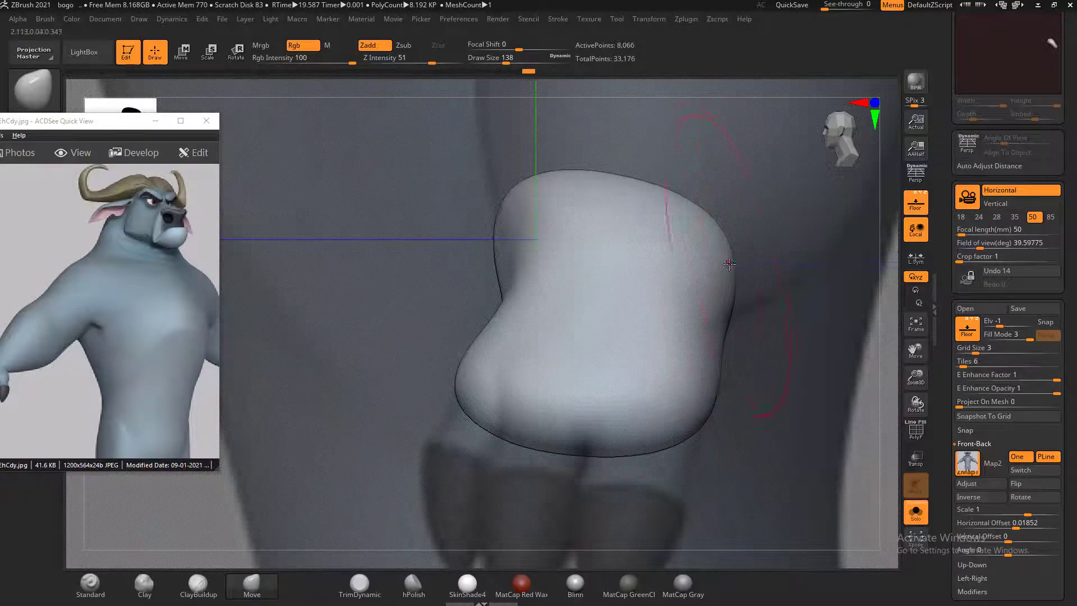
pyautogui.moveTo(724, 347); pyautogui.dragTo(712, 379)
pyautogui.moveTo(642, 450); pyautogui.dragTo(650, 457)
# Push the palm's underside inward in front view to follow the wrist reference, and reduce the brush draw size to 118
pyautogui.keyDown('shift'); pyautogui.moveTo(739, 380); pyautogui.dragTo(791, 396); pyautogui.keyUp('shift')
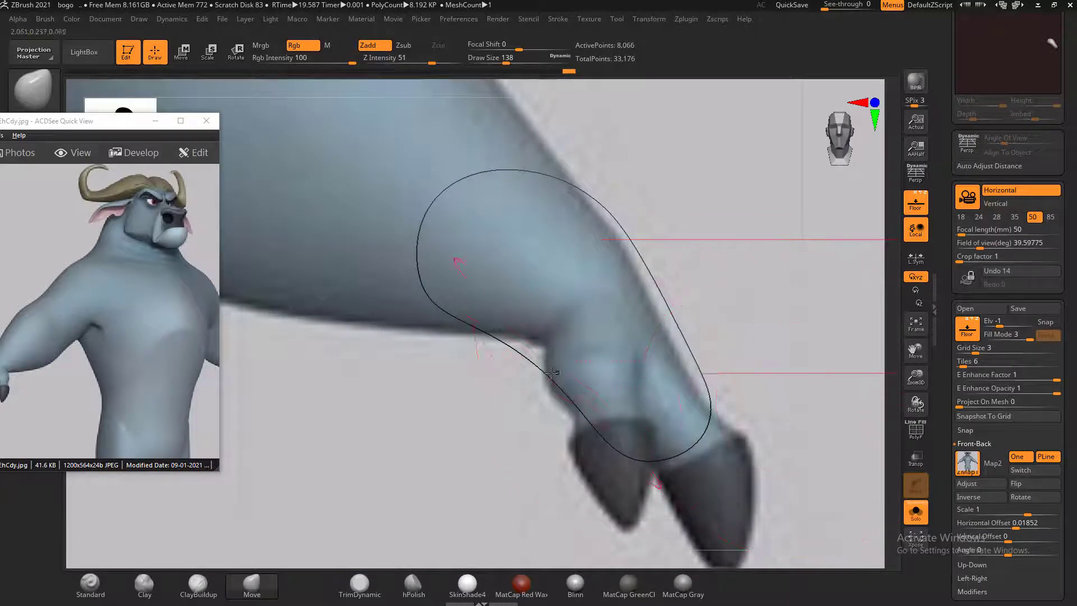
pyautogui.moveTo(535, 360)
pyautogui.mouseDown()
pyautogui.moveTo(546, 361)
pyautogui.moveTo(539, 352)
pyautogui.moveTo(563, 373)
pyautogui.moveTo(537, 454)
pyautogui.moveTo(553, 437)
pyautogui.mouseUp()
pyautogui.press('[')
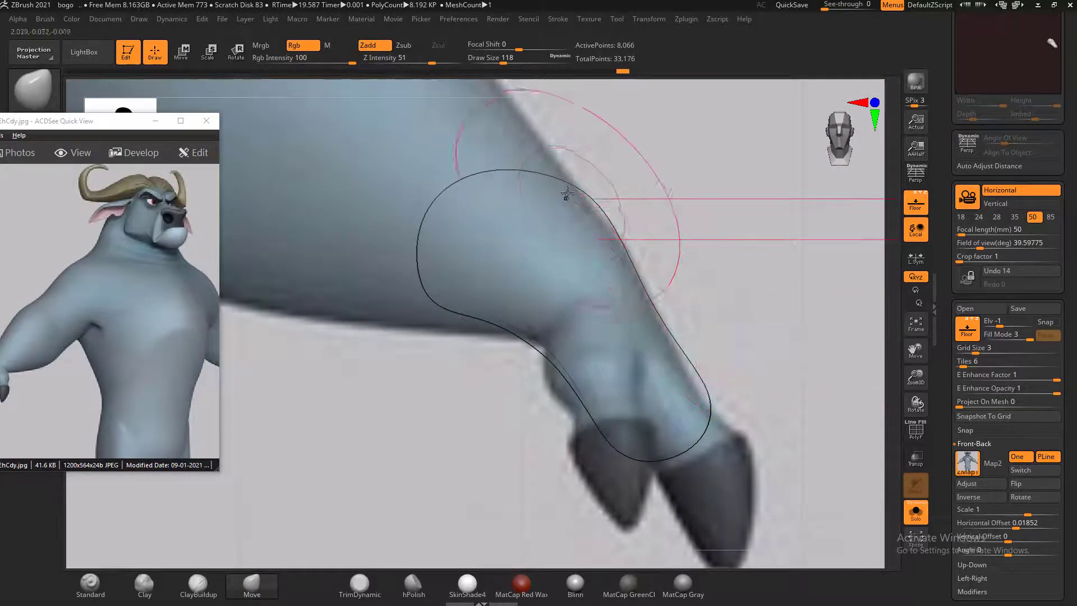
# Pull the palm's far end back toward the wrist in front view so it stops where the fingers begin
pyautogui.moveTo(764, 302)
pyautogui.mouseDown()
pyautogui.moveTo(753, 293)
pyautogui.moveTo(782, 302)
pyautogui.mouseUp()
pyautogui.keyDown('alt'); pyautogui.moveTo(791, 377); pyautogui.dragTo(773, 357); pyautogui.keyUp('alt')
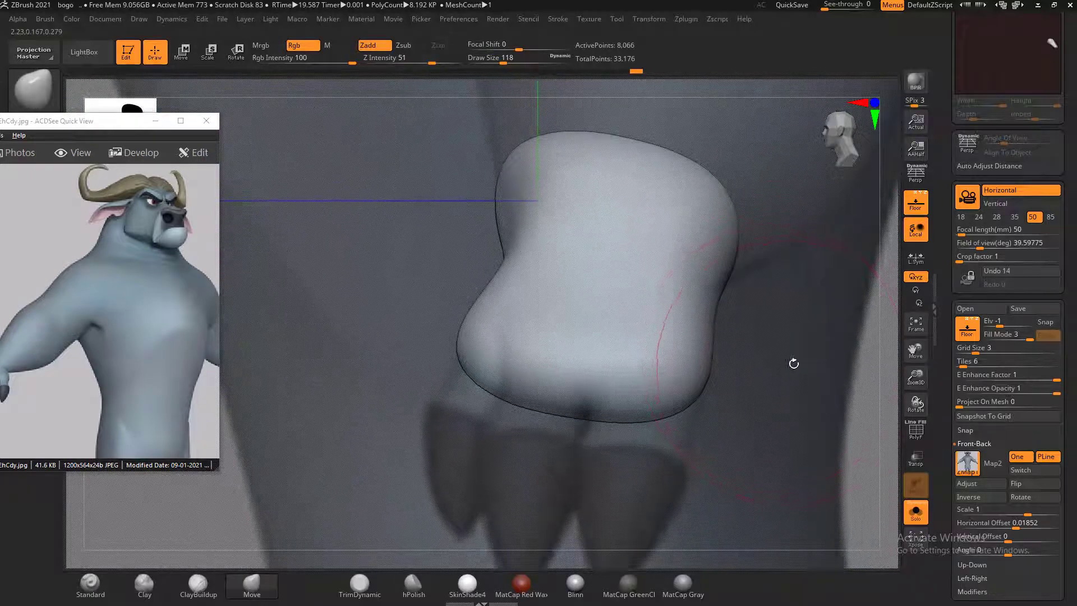
pyautogui.moveTo(783, 409)
pyautogui.keyDown('shift'); pyautogui.mouseDown()
pyautogui.moveTo(821, 430)
pyautogui.moveTo(806, 446)
pyautogui.moveTo(764, 444)
pyautogui.moveTo(763, 470)
pyautogui.mouseUp(); pyautogui.keyUp('shift')
pyautogui.moveTo(692, 436); pyautogui.dragTo(685, 431)
pyautogui.moveTo(689, 424); pyautogui.dragTo(671, 416)
pyautogui.moveTo(681, 401); pyautogui.dragTo(665, 392)
pyautogui.moveTo(678, 386)
pyautogui.mouseDown()
pyautogui.moveTo(662, 377)
pyautogui.moveTo(697, 355)
pyautogui.moveTo(716, 442)
pyautogui.moveTo(690, 409)
pyautogui.mouseUp()
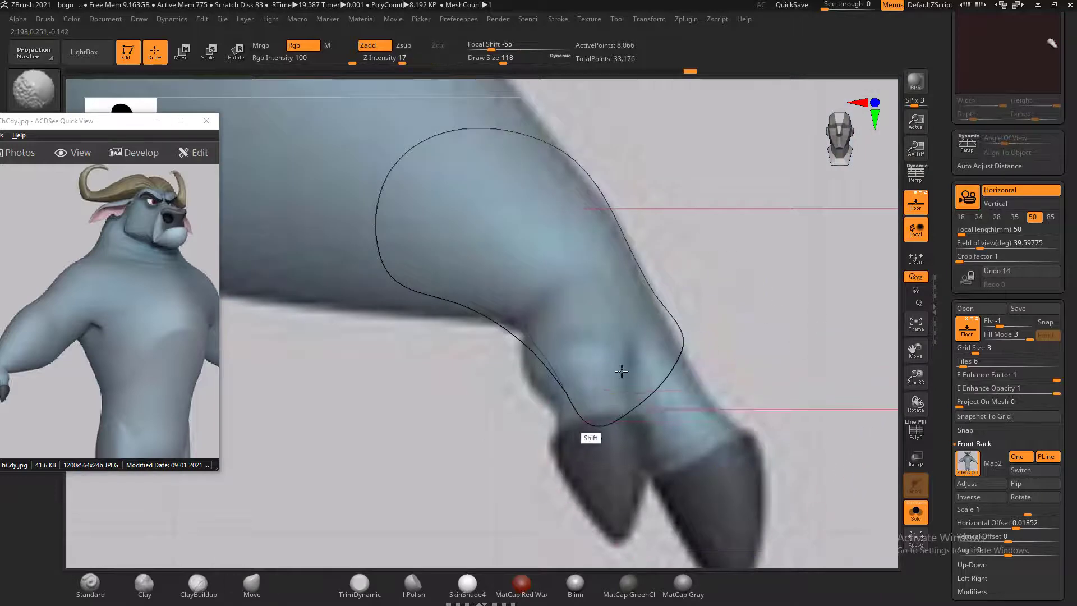
# Smooth the palm's shortened end and tuck its lower edge in slightly to match the front reference
pyautogui.keyDown('shift'); pyautogui.moveTo(622, 371); pyautogui.dragTo(633, 364); pyautogui.keyUp('shift')
pyautogui.moveTo(764, 321); pyautogui.dragTo(764, 346)
pyautogui.moveTo(774, 399); pyautogui.dragTo(723, 396)
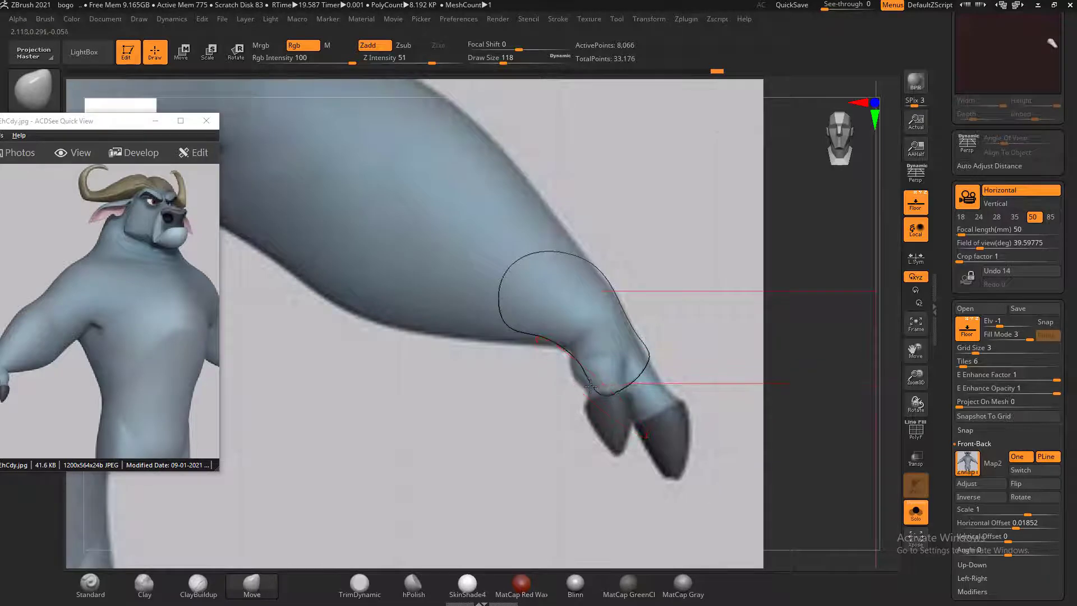
pyautogui.moveTo(591, 386); pyautogui.dragTo(596, 379)
pyautogui.keyDown('shift'); pyautogui.moveTo(761, 332); pyautogui.dragTo(762, 319); pyautogui.keyUp('shift')
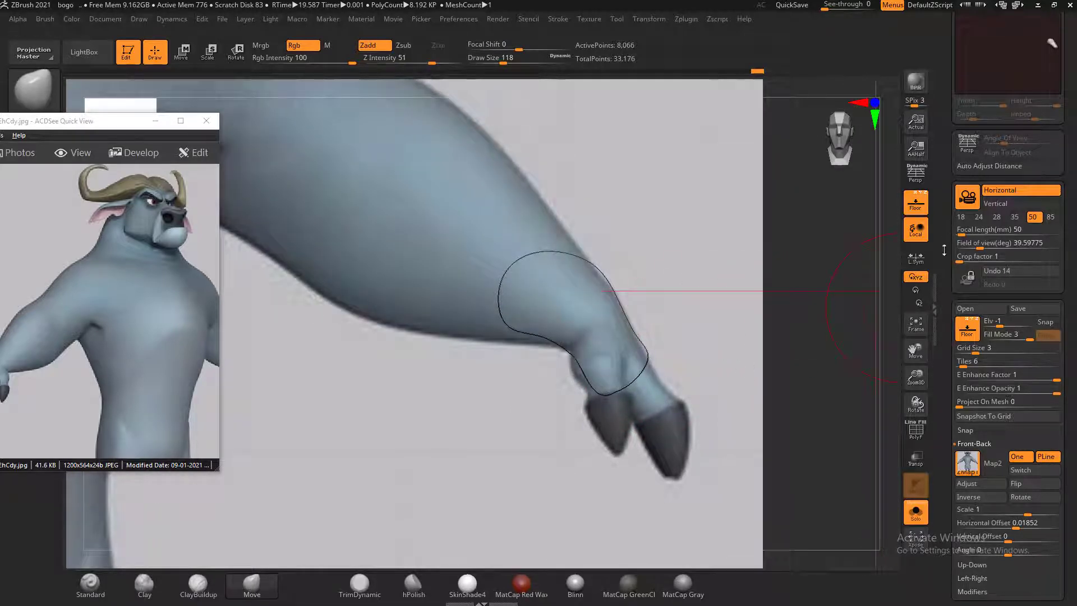
# Turn off Solo to show all subtools and nudge the palm along its X axis with the gizmo
pyautogui.scroll(-10, 949, 343)
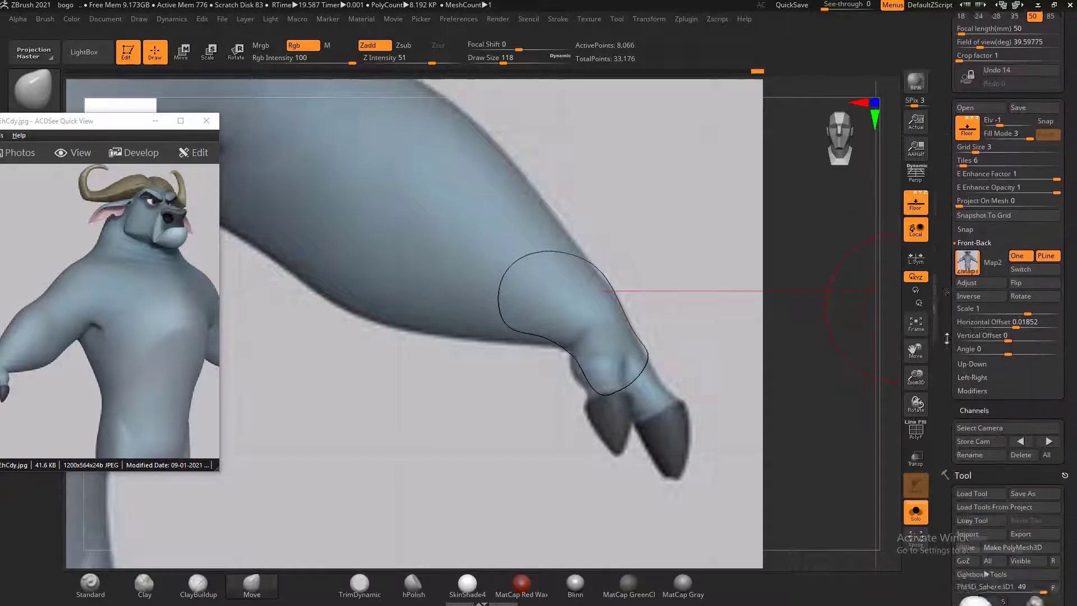
pyautogui.scroll(-5, 947, 339)
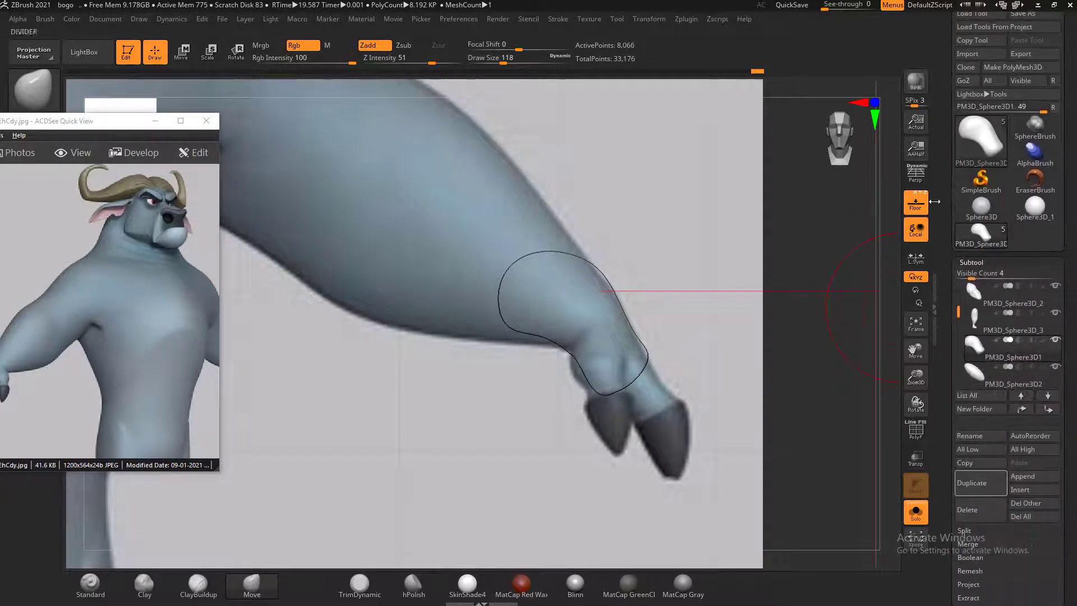
pyautogui.click(915, 513)
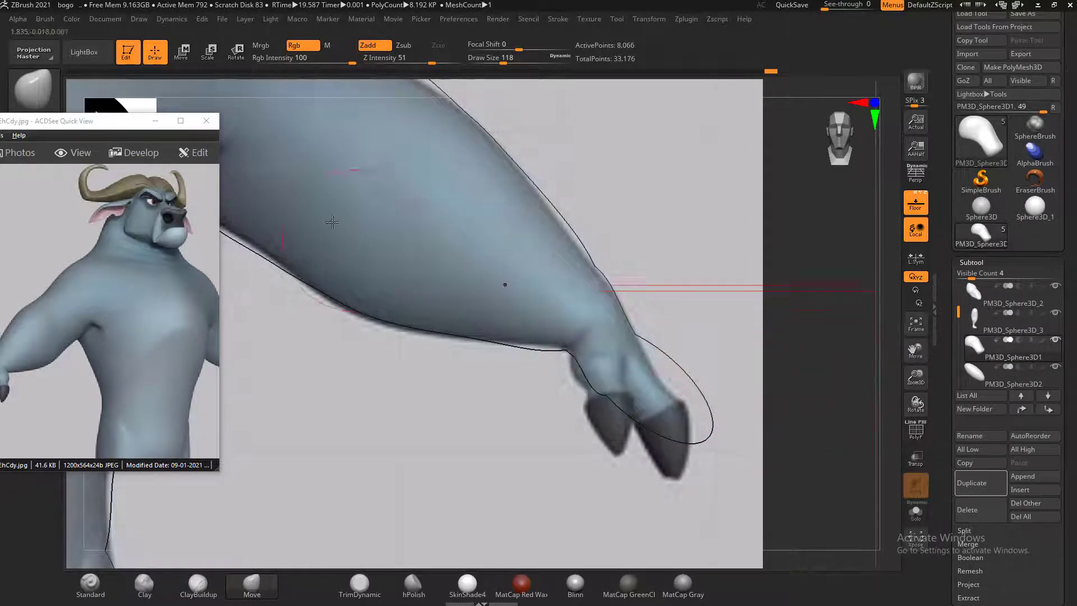
pyautogui.press('w')
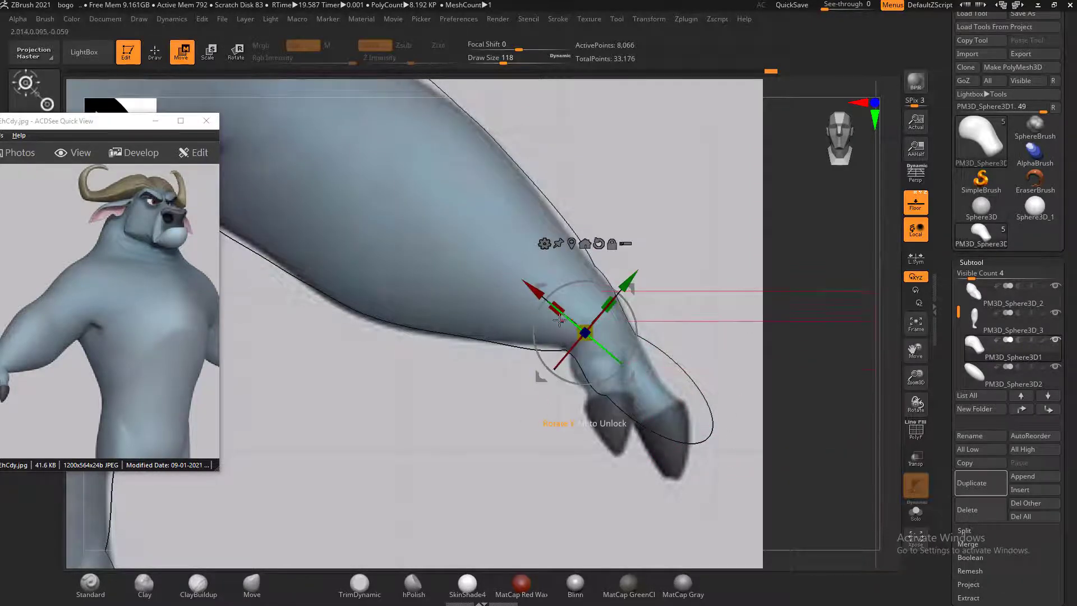
pyautogui.moveTo(539, 288); pyautogui.dragTo(539, 289)
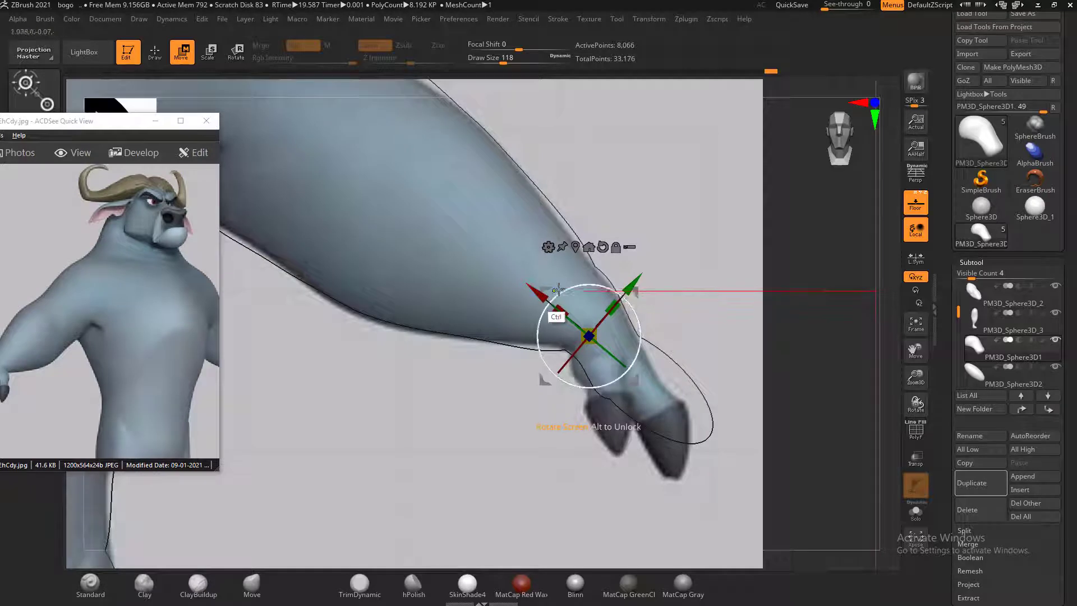
pyautogui.press('q')
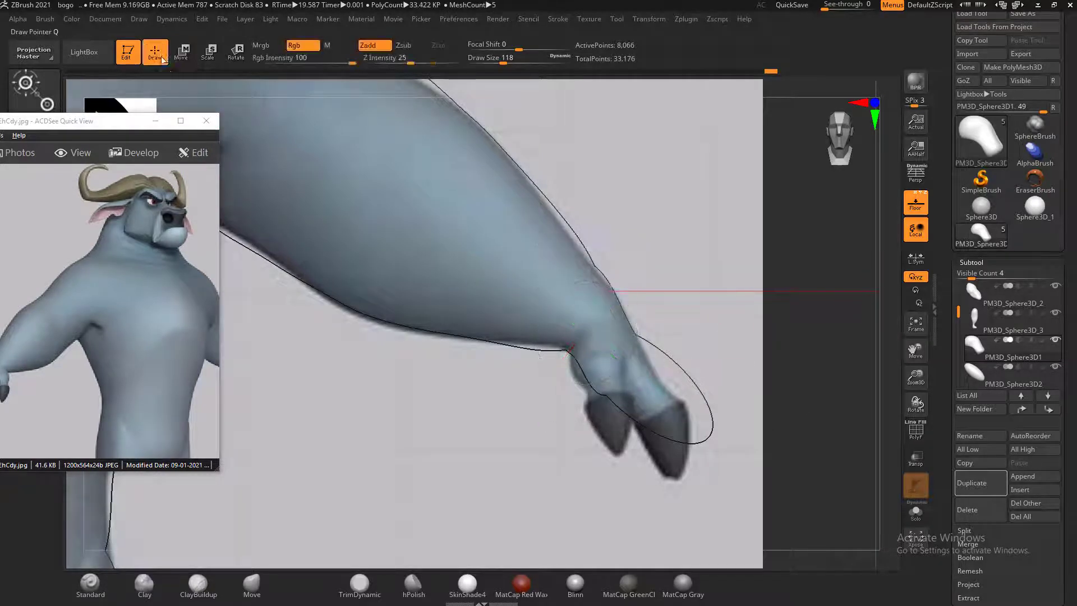
# Select the finger ellipsoid beyond the palm, isolate it, and rotate it about 4 degrees in side view
pyautogui.keyDown('alt'); pyautogui.click(706, 425); pyautogui.keyUp('alt')
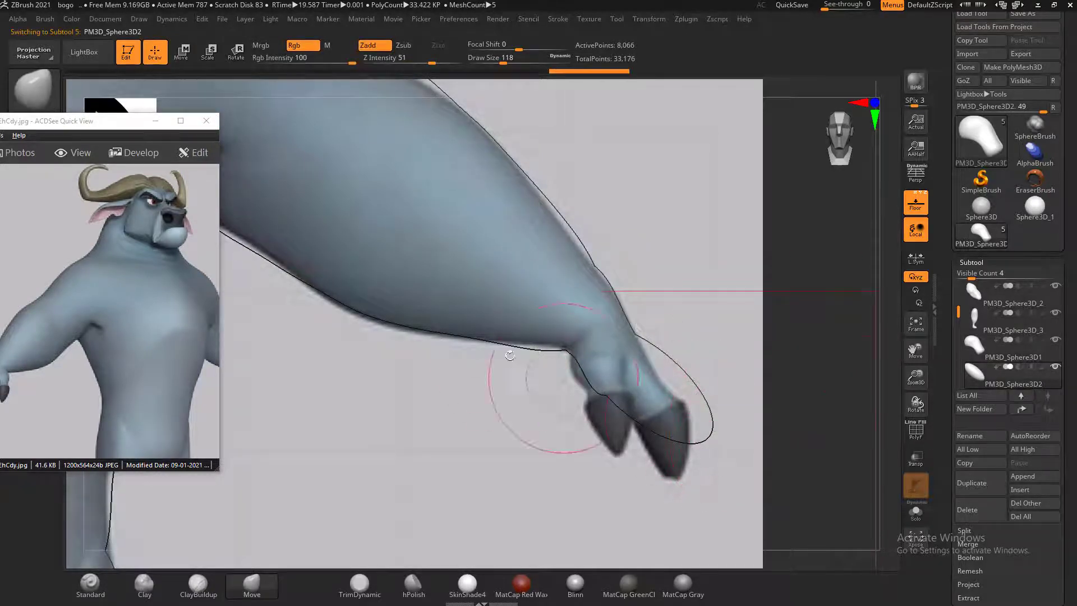
pyautogui.press('w')
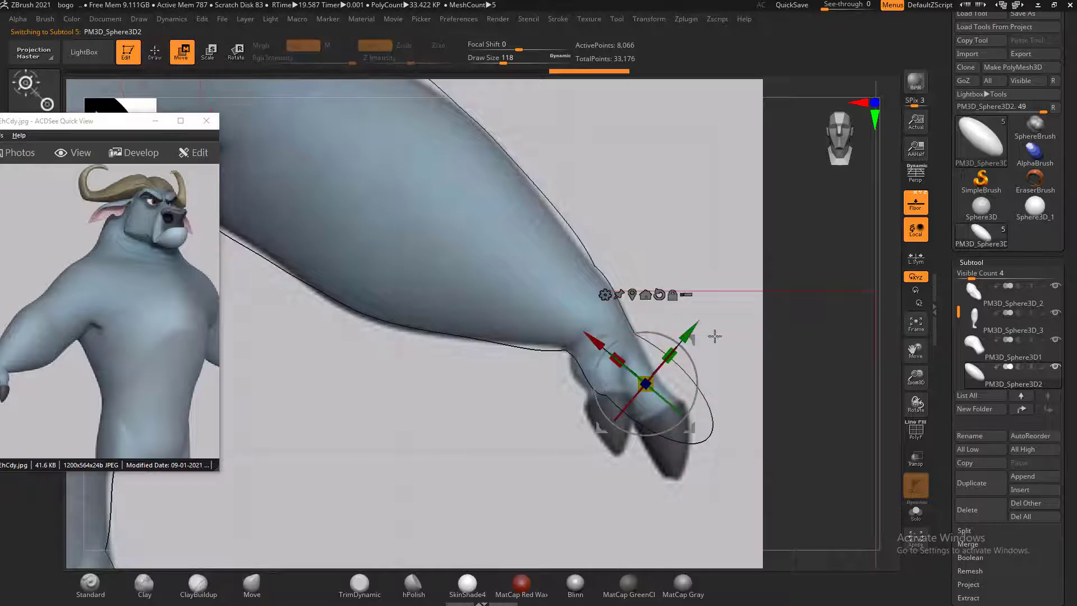
pyautogui.moveTo(695, 335); pyautogui.dragTo(884, 452)
pyautogui.click(924, 512)
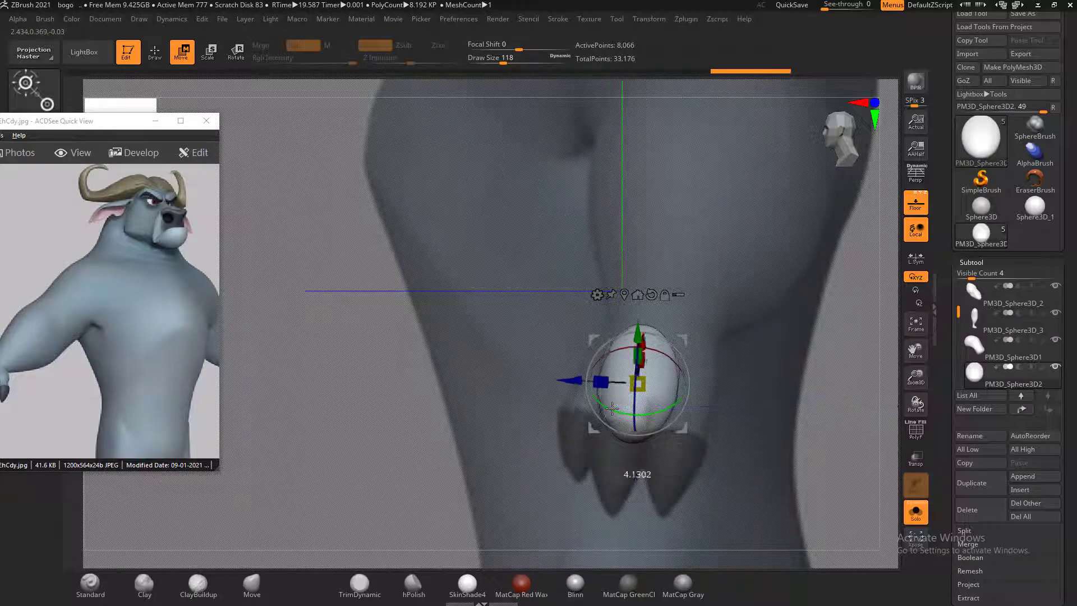
pyautogui.moveTo(612, 408); pyautogui.dragTo(610, 408)
# Shorten the isolated finger ellipsoid and position it along its X axis over the upper finger in the front reference
pyautogui.moveTo(768, 381); pyautogui.dragTo(834, 396)
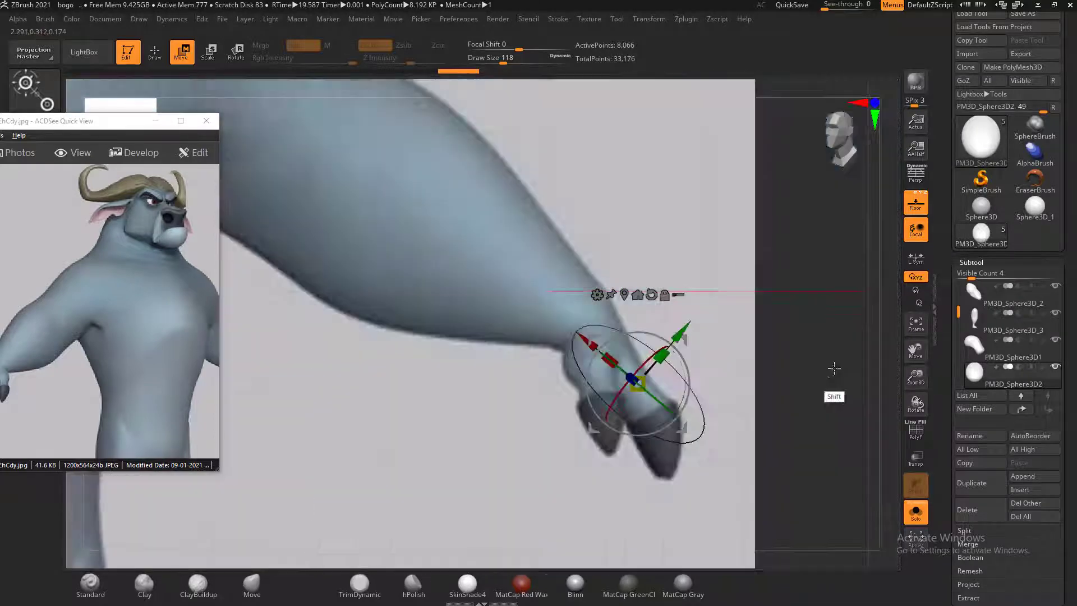
pyautogui.keyDown('alt'); pyautogui.moveTo(773, 383); pyautogui.dragTo(790, 383); pyautogui.keyUp('alt')
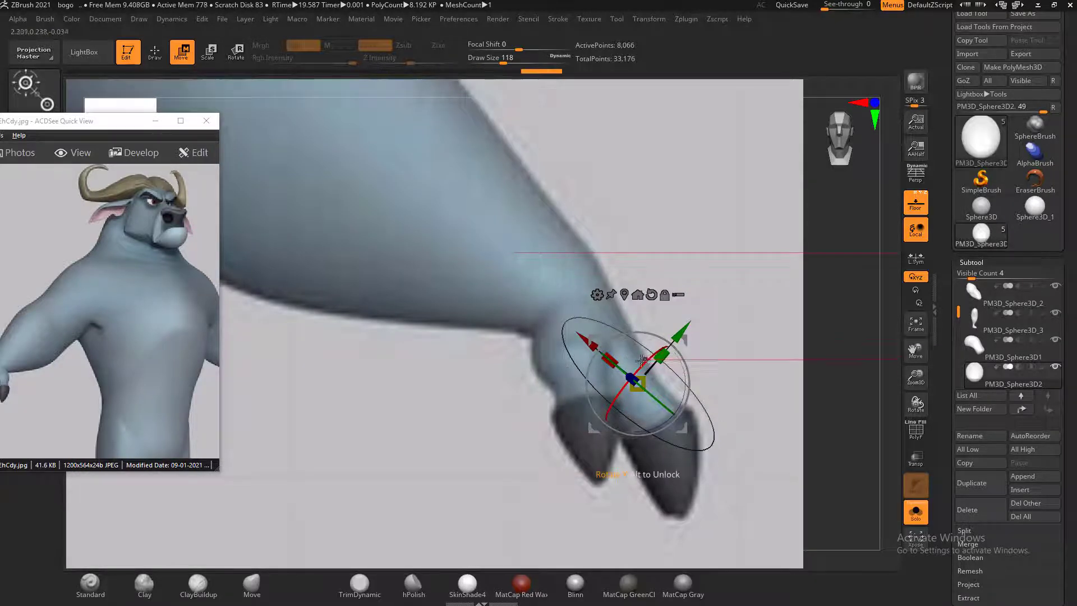
pyautogui.moveTo(595, 344); pyautogui.dragTo(595, 344)
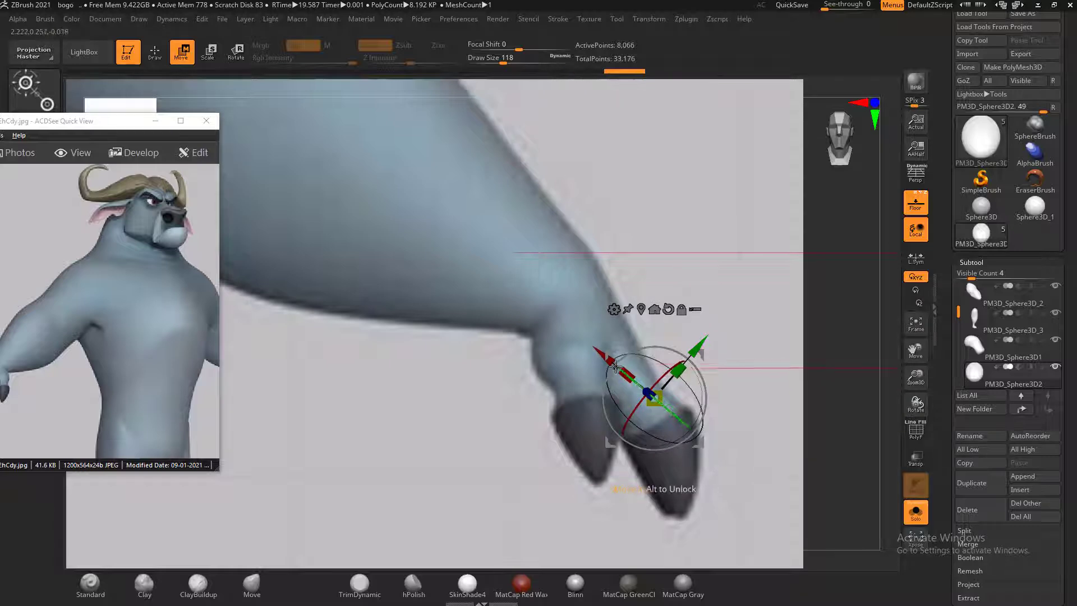
pyautogui.moveTo(599, 353); pyautogui.dragTo(583, 339)
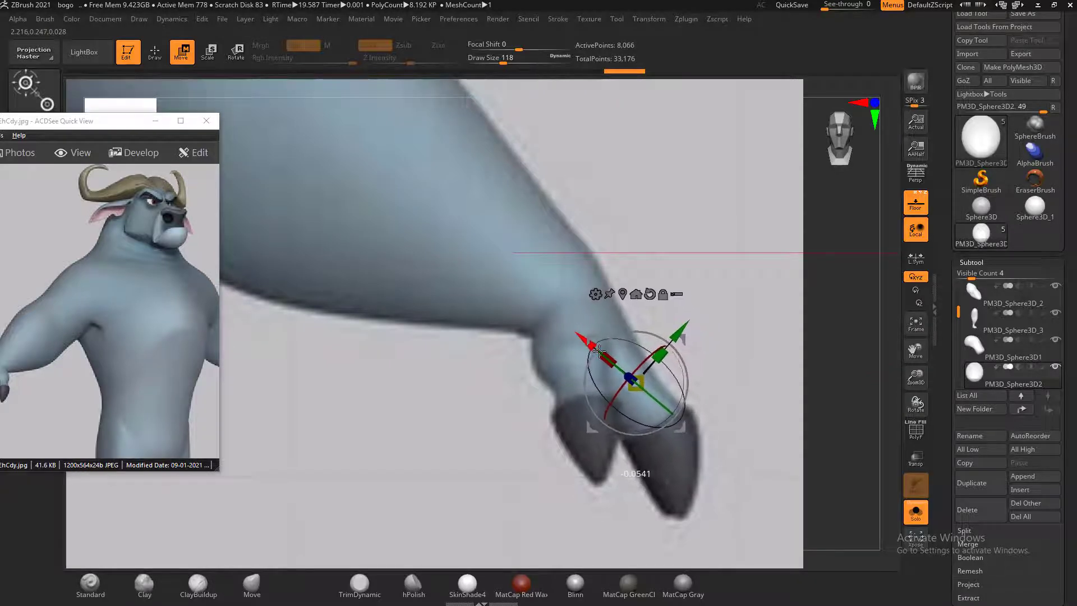
# Shift the finger ellipsoid sideways along Z in side view and lengthen it along X to fit the upper finger
pyautogui.keyDown('shift'); pyautogui.moveTo(743, 392); pyautogui.dragTo(772, 418); pyautogui.keyUp('shift')
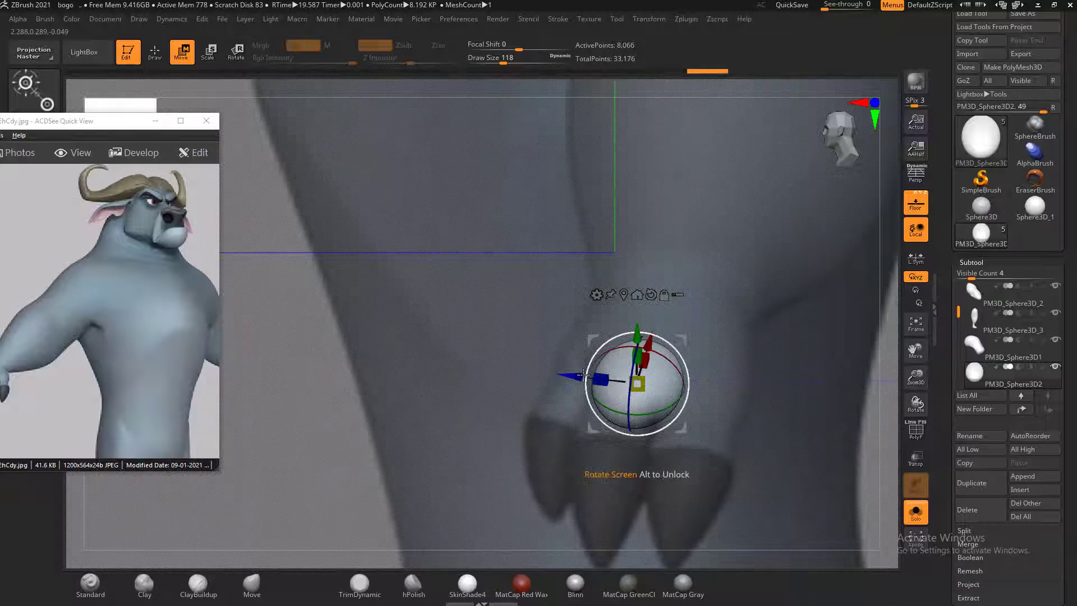
pyautogui.moveTo(584, 376); pyautogui.dragTo(614, 363)
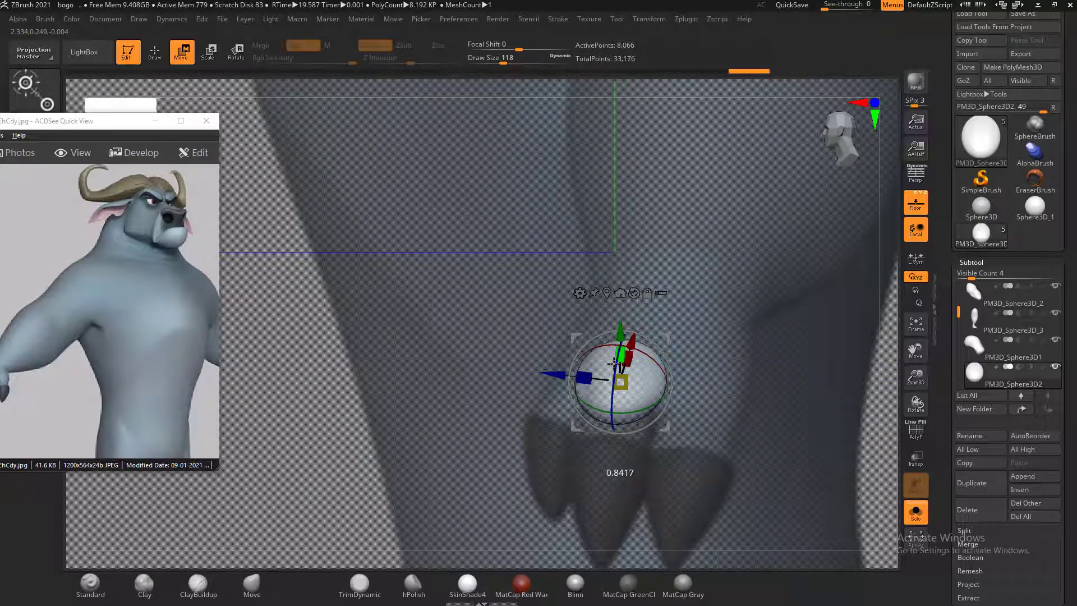
pyautogui.keyDown('shift'); pyautogui.moveTo(786, 384); pyautogui.dragTo(791, 419); pyautogui.keyUp('shift')
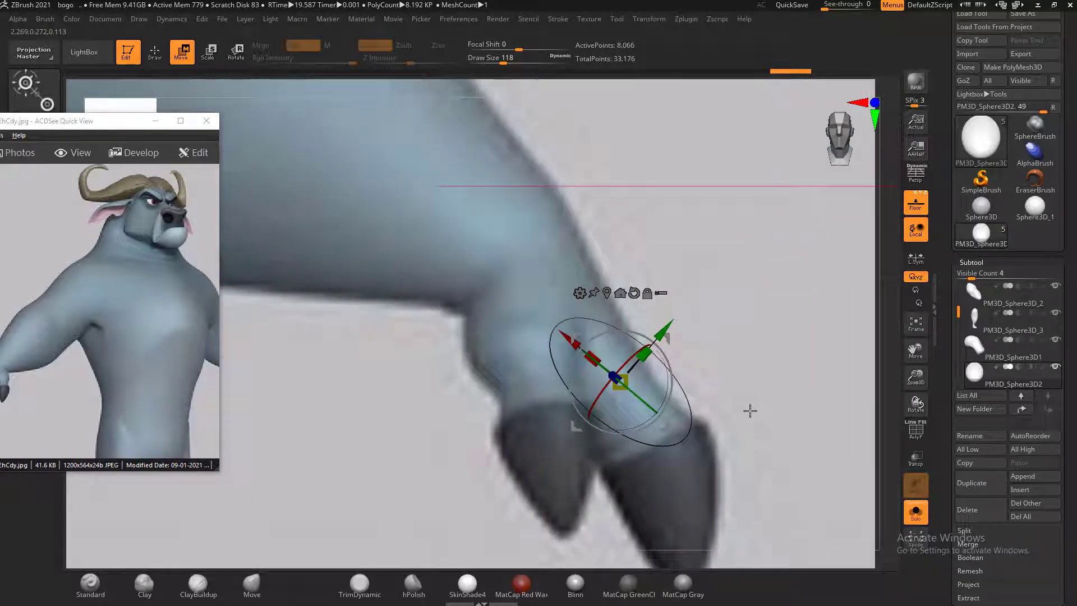
pyautogui.moveTo(589, 356); pyautogui.dragTo(589, 357)
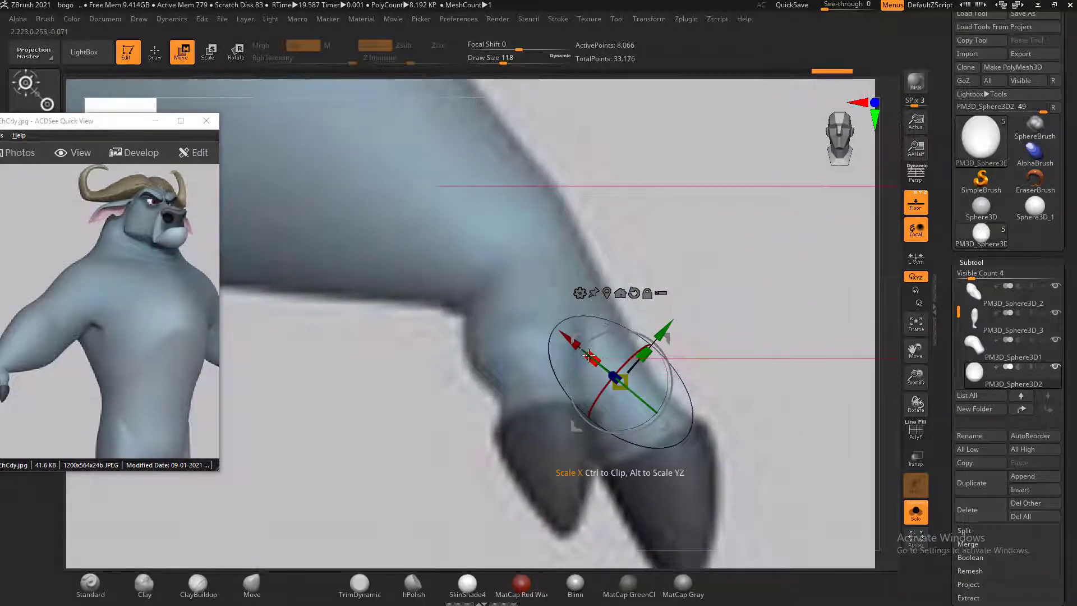
# Duplicate the finger ellipsoid, then move and rotate the copy over the dark hoof-like fingertip in the front reference
pyautogui.click(982, 492)
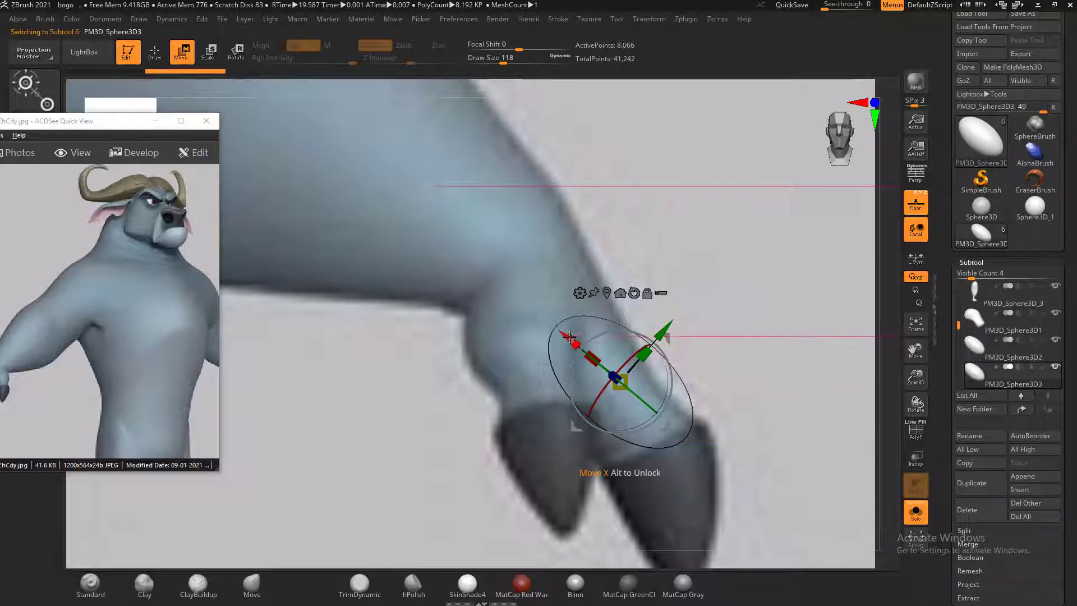
pyautogui.moveTo(570, 336); pyautogui.dragTo(652, 399)
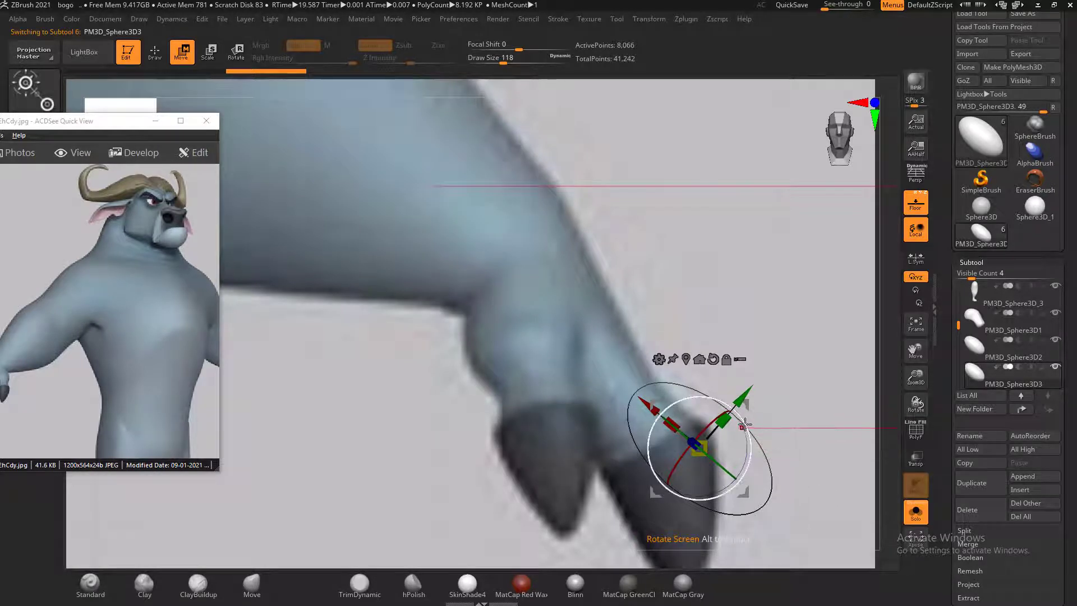
pyautogui.moveTo(744, 424); pyautogui.dragTo(749, 450)
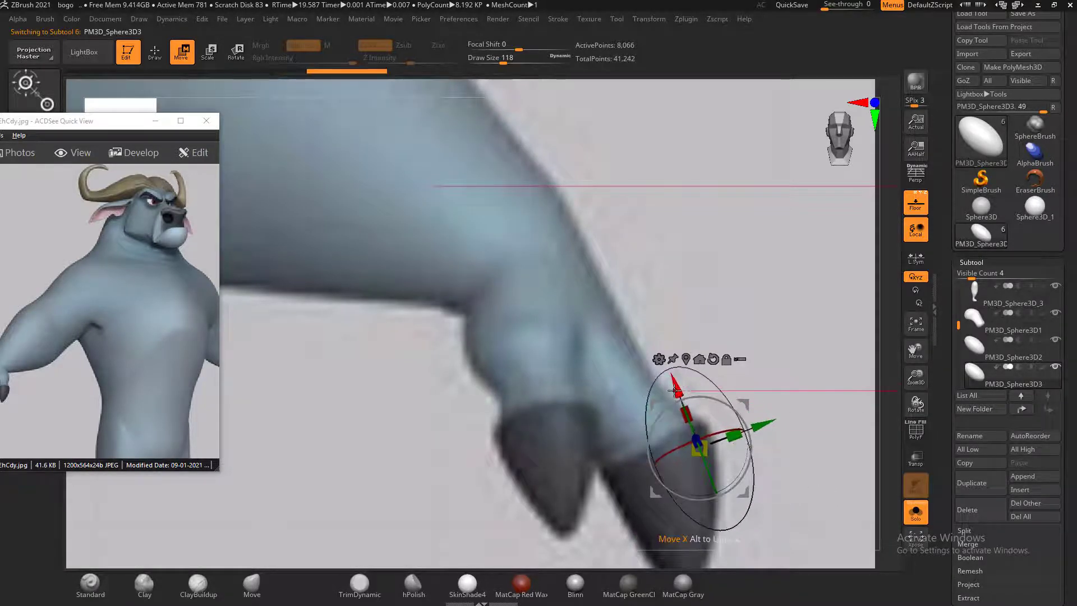
pyautogui.moveTo(678, 396); pyautogui.dragTo(692, 431)
pyautogui.moveTo(782, 458); pyautogui.dragTo(791, 401)
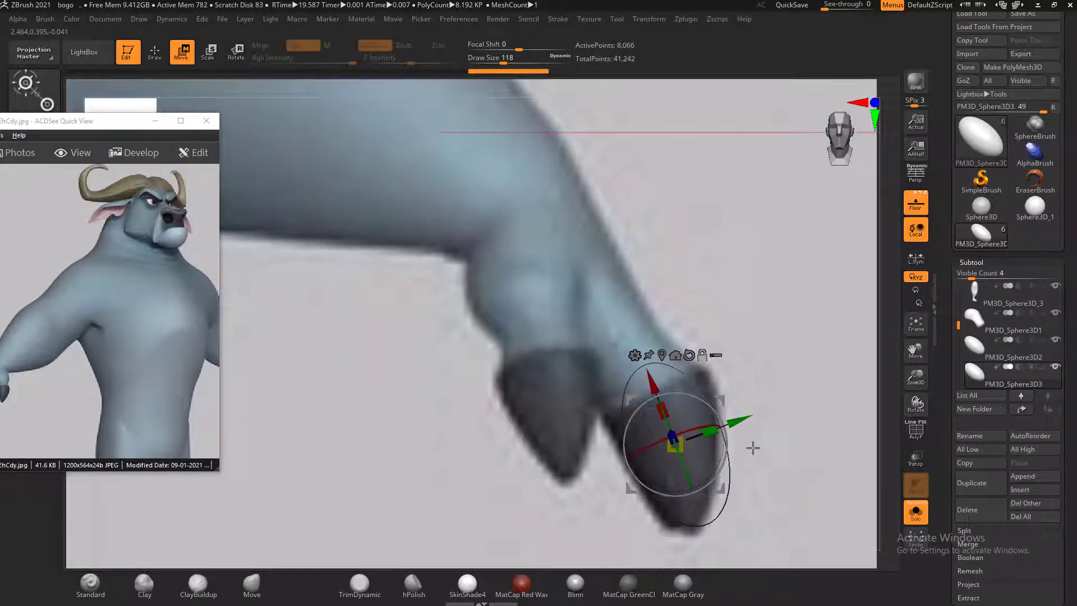
pyautogui.moveTo(742, 427); pyautogui.dragTo(740, 427)
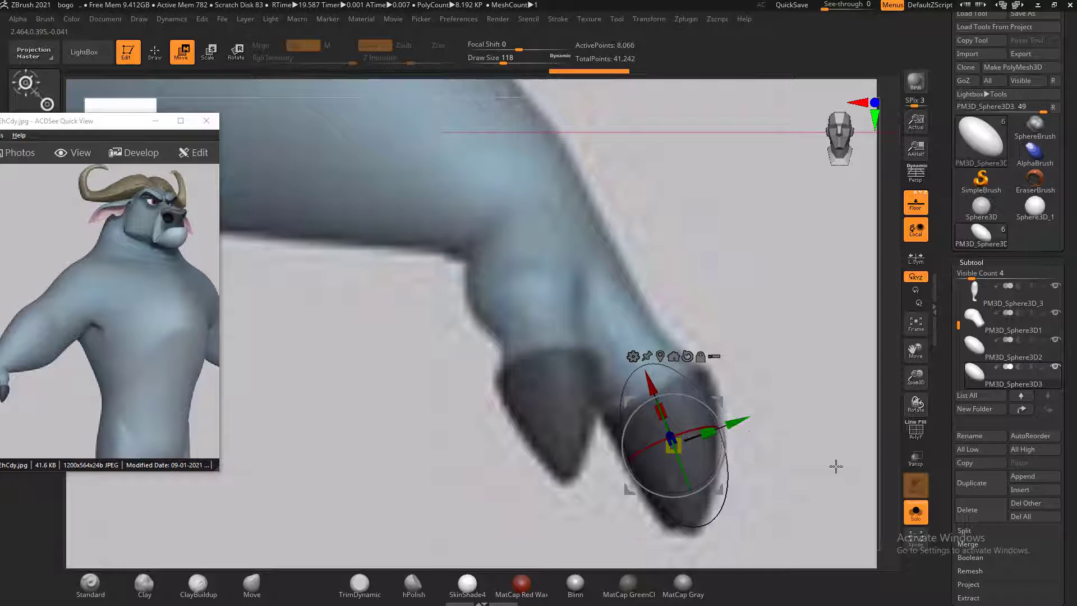
# Show all subtools, hide the reference floor, and narrow the fingertip ellipsoid along Z
pyautogui.click(921, 516)
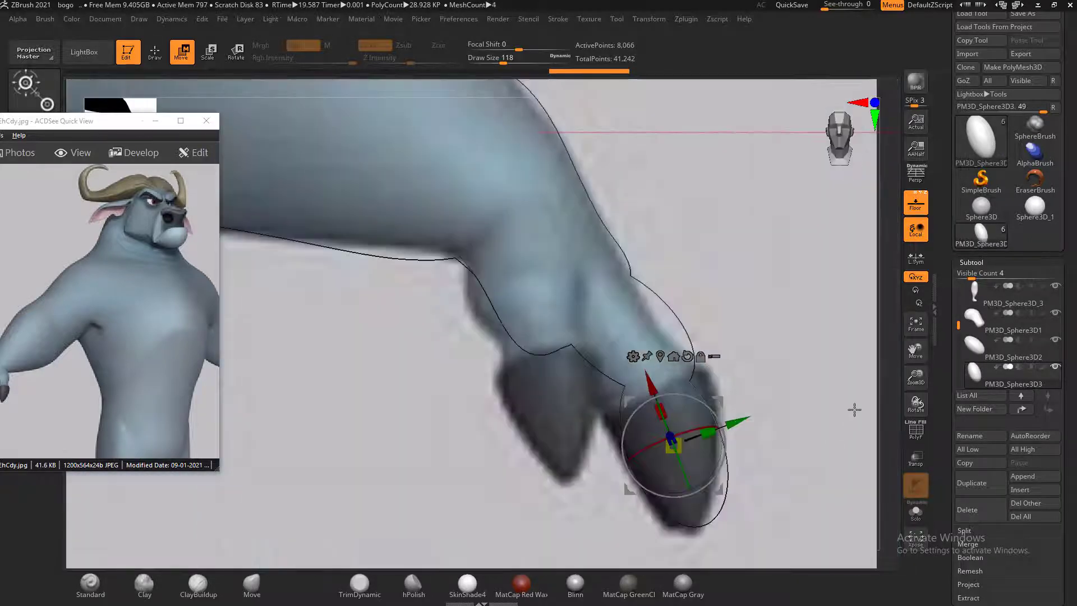
pyautogui.click(917, 208)
pyautogui.moveTo(817, 410)
pyautogui.mouseDown()
pyautogui.moveTo(827, 396)
pyautogui.moveTo(786, 429)
pyautogui.mouseUp()
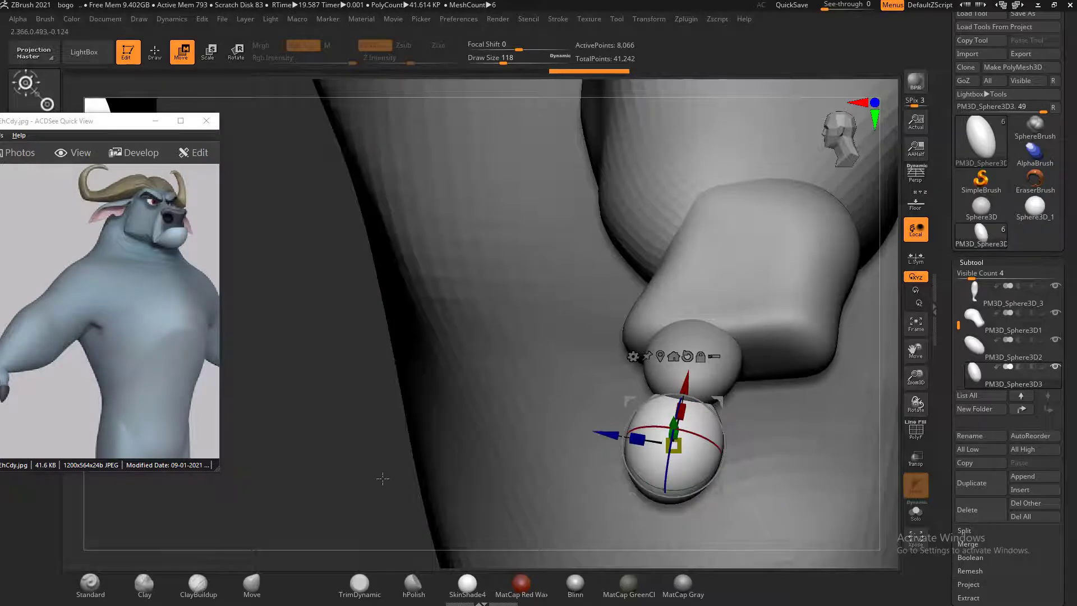
pyautogui.moveTo(382, 479); pyautogui.dragTo(633, 449)
pyautogui.moveTo(810, 420); pyautogui.dragTo(776, 403)
pyautogui.moveTo(632, 445); pyautogui.dragTo(637, 443)
# Select the upper finger ellipsoid between palm and fingertip and narrow it along Z
pyautogui.keyDown('alt'); pyautogui.click(700, 356); pyautogui.keyUp('alt')
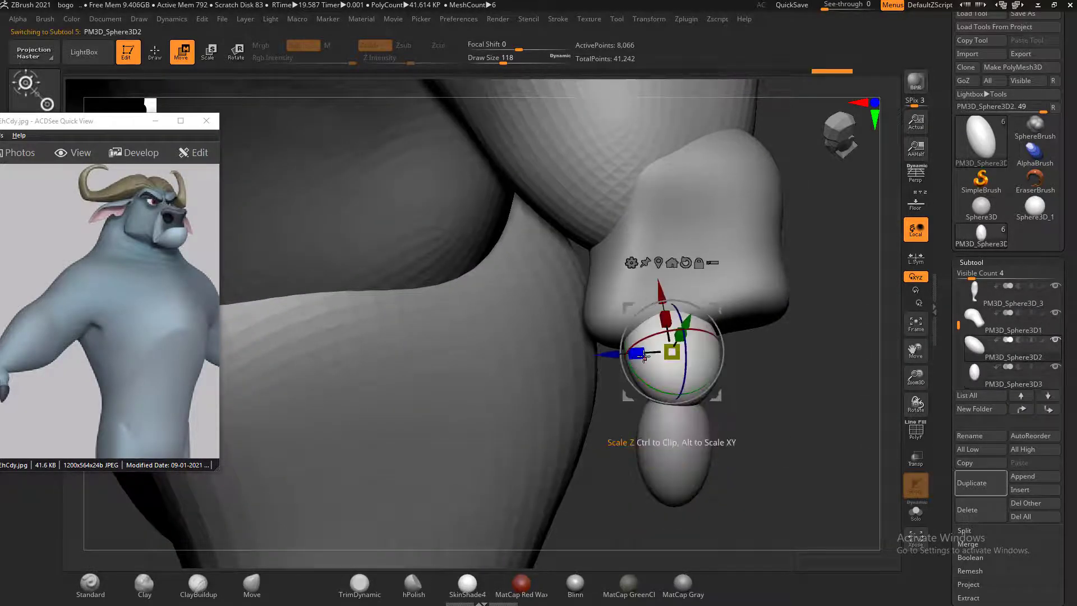
pyautogui.moveTo(636, 354); pyautogui.dragTo(641, 353)
pyautogui.moveTo(796, 429)
pyautogui.mouseDown()
pyautogui.moveTo(776, 432)
pyautogui.moveTo(802, 422)
pyautogui.mouseUp()
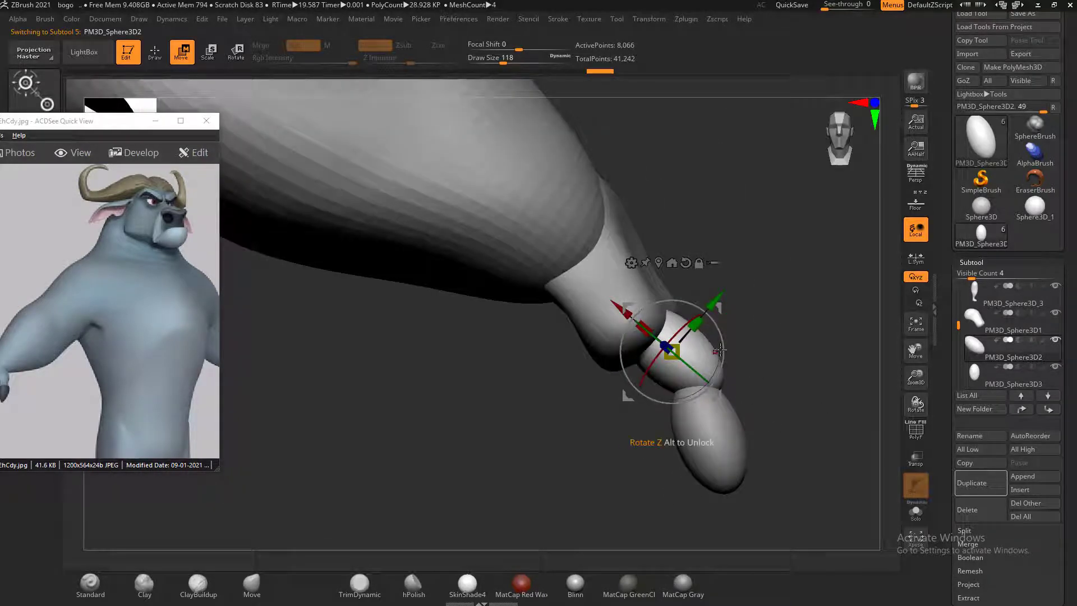
# Merge the upper finger ellipsoid down with the fingertip ellipsoid into a single subtool, accepting the non-undoable operation
pyautogui.moveTo(765, 375); pyautogui.dragTo(720, 383)
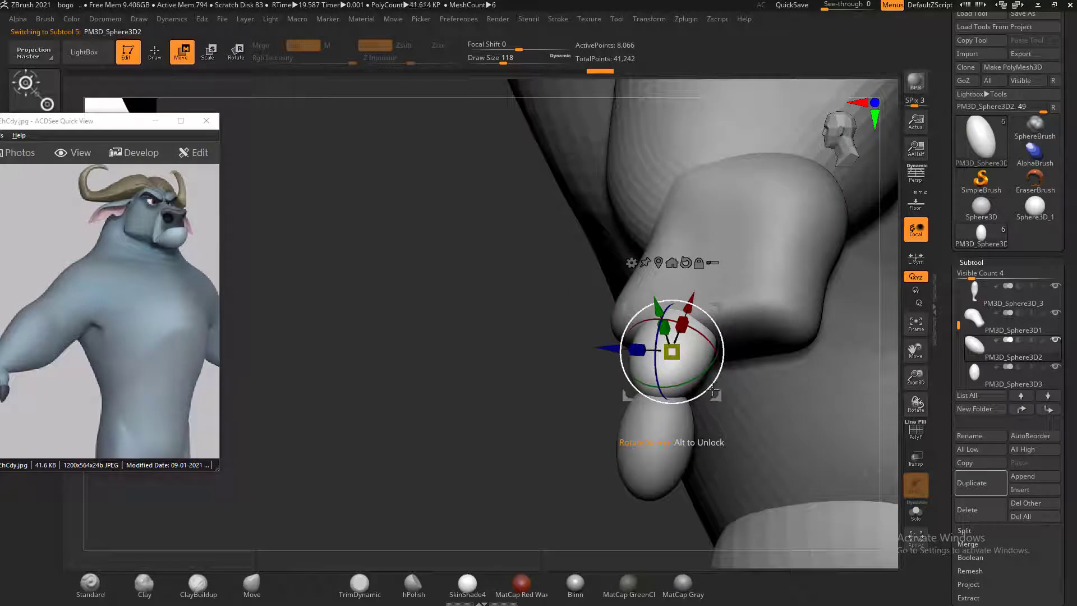
pyautogui.keyDown('shift'); pyautogui.moveTo(588, 446); pyautogui.dragTo(546, 451); pyautogui.keyUp('shift')
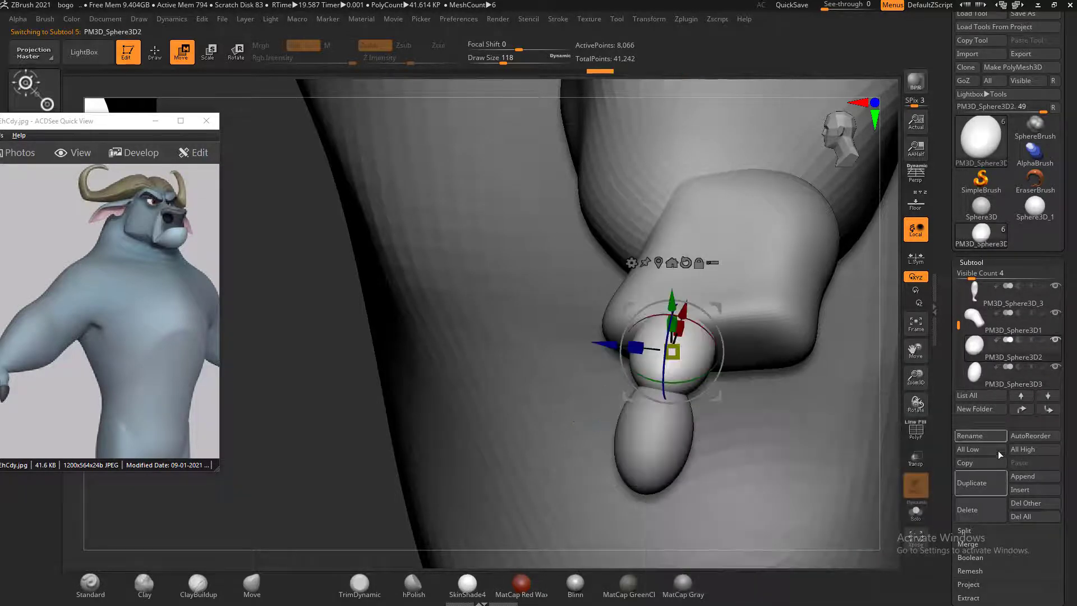
pyautogui.moveTo(951, 508); pyautogui.dragTo(953, 420)
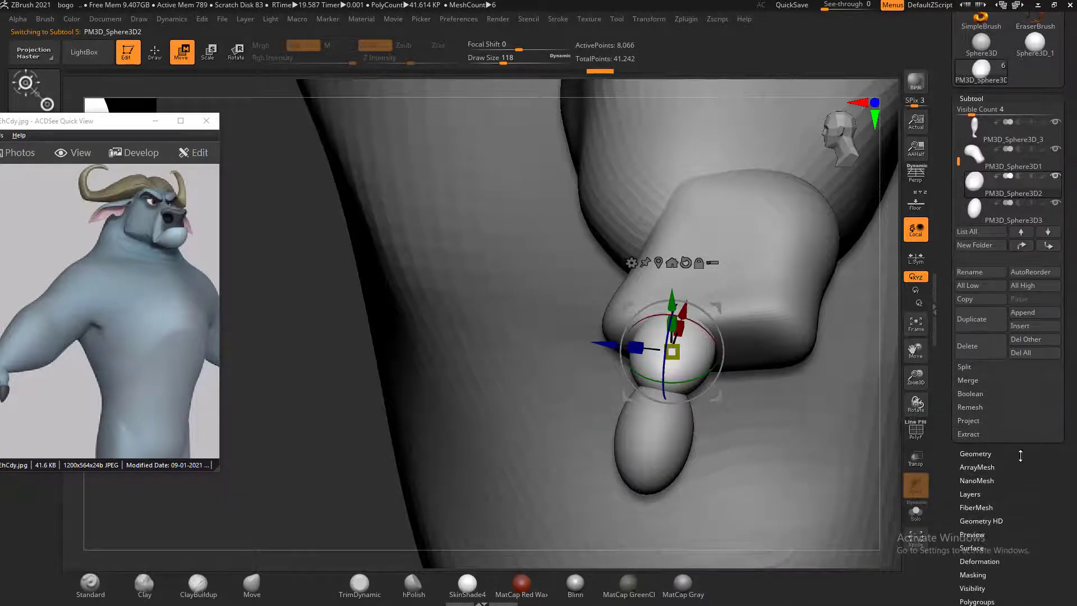
pyautogui.click(969, 380)
pyautogui.click(981, 393)
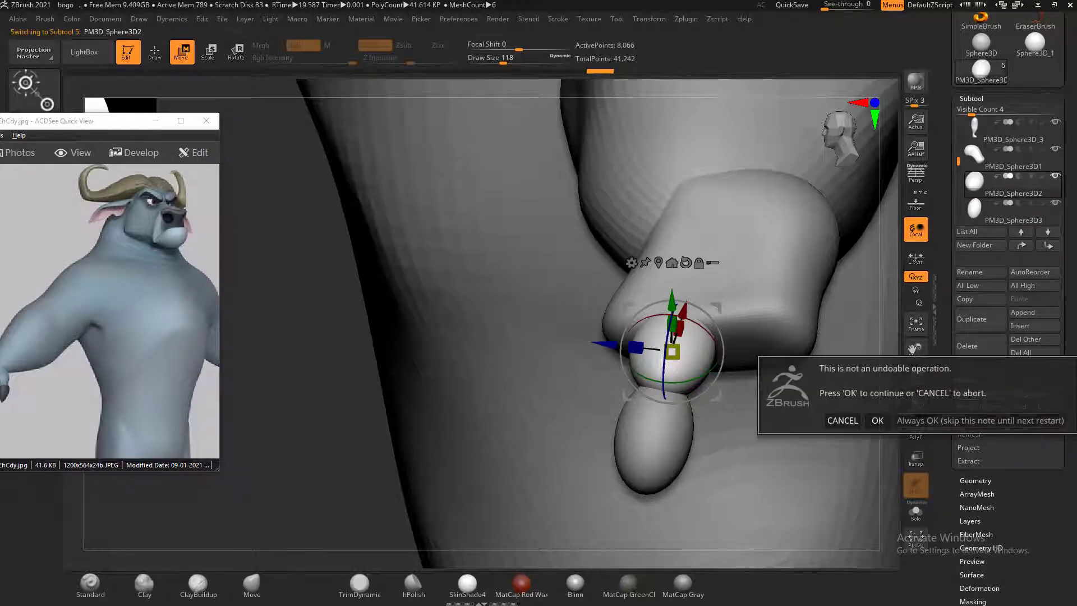
pyautogui.click(881, 424)
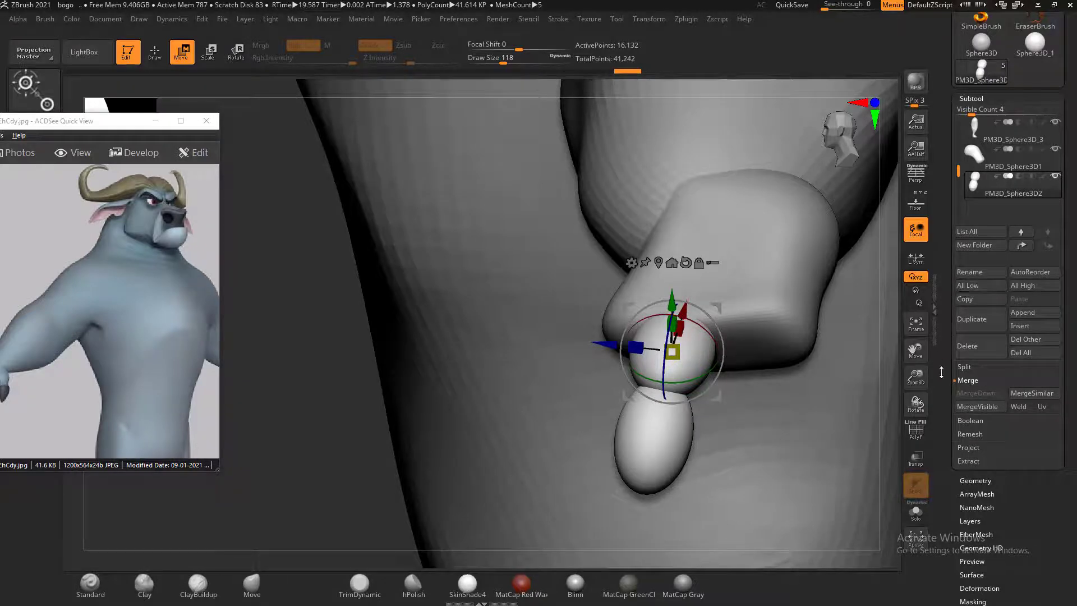
# Show the polyframe and DynaMesh the merged finger at resolution 128 to fuse its two segments
pyautogui.click(973, 480)
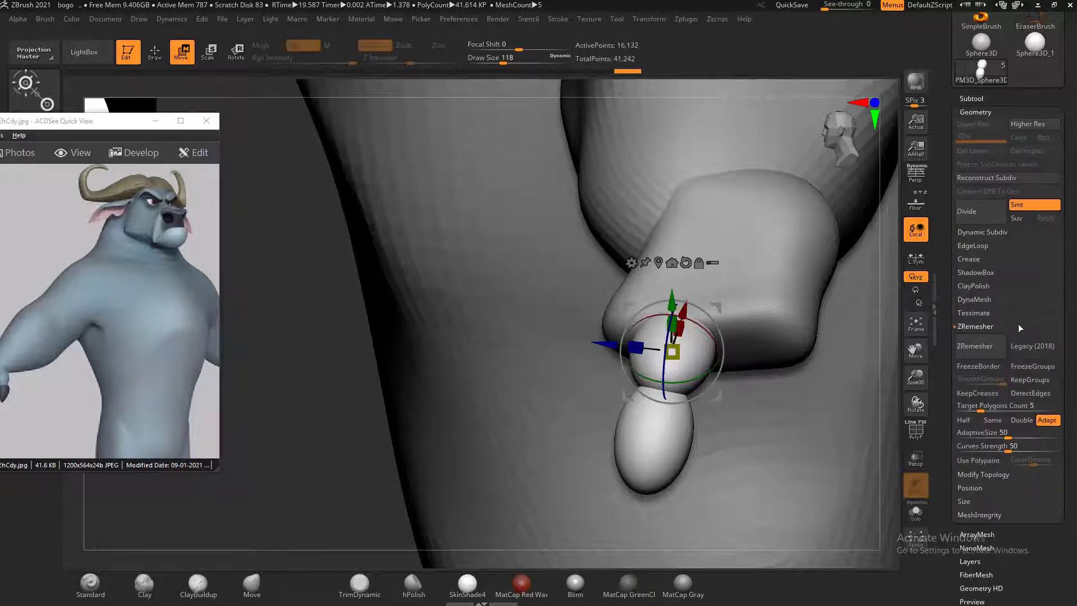
pyautogui.click(975, 299)
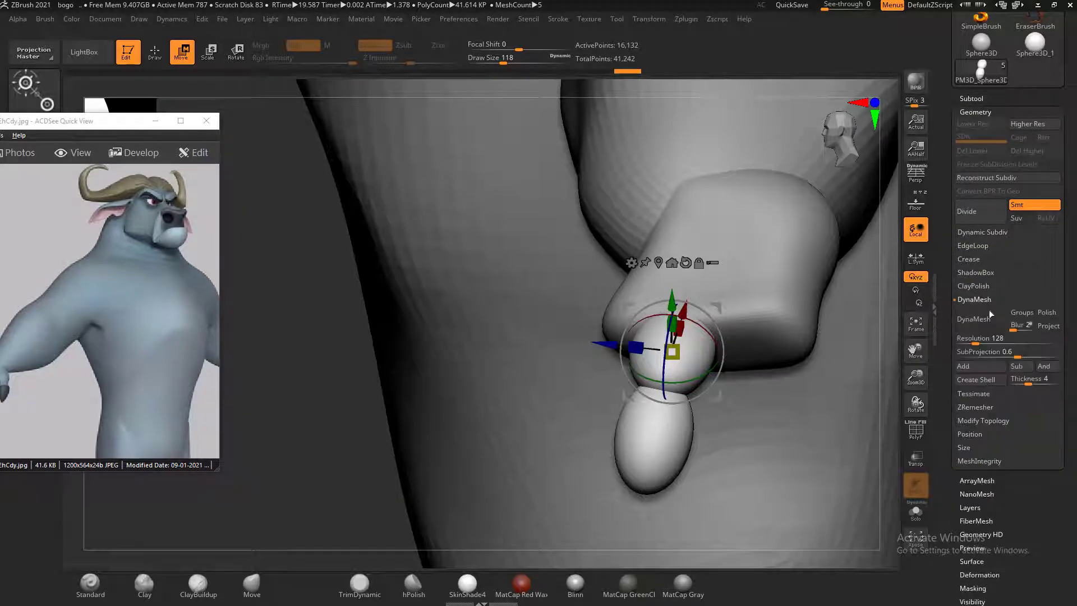
pyautogui.moveTo(895, 424); pyautogui.dragTo(880, 484)
pyautogui.click(915, 430)
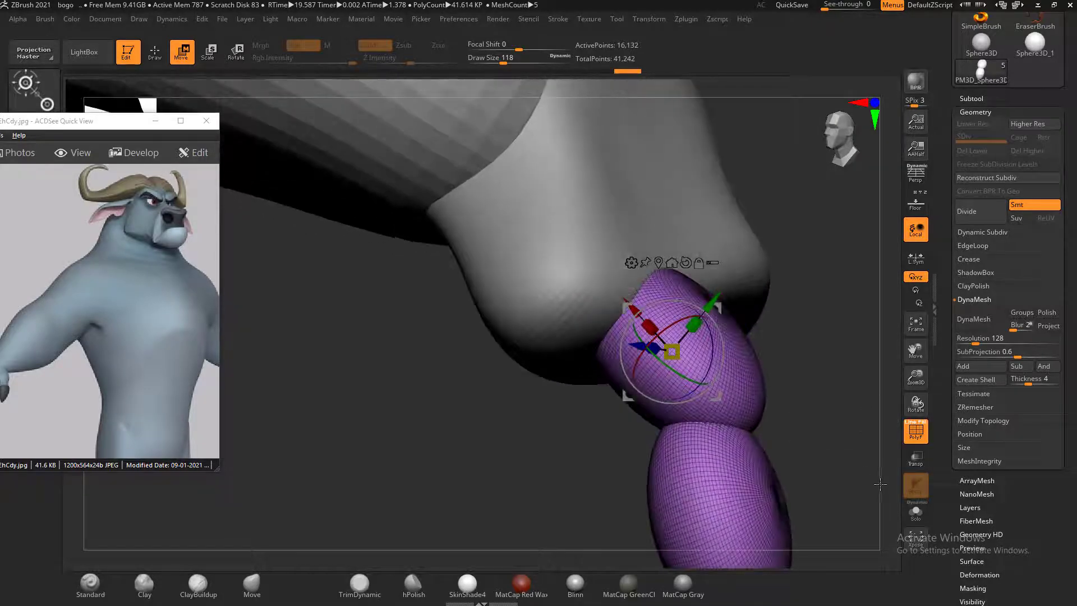
pyautogui.click(973, 319)
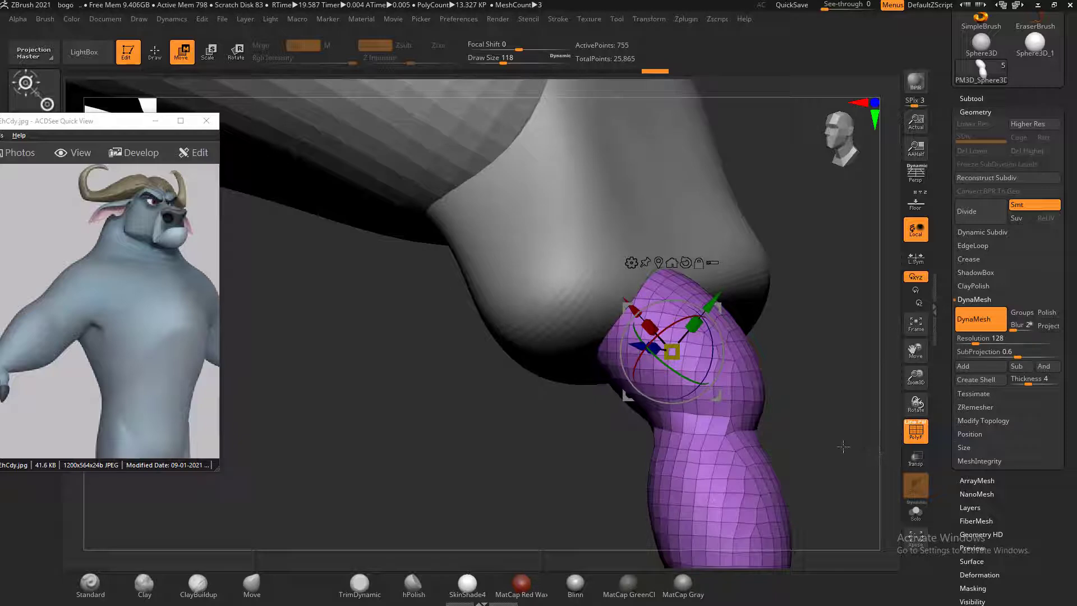
# Show the front reference and pull the finger's outer edge at the joint onto its outline using the Move brush at size 38
pyautogui.moveTo(850, 364); pyautogui.dragTo(337, 111)
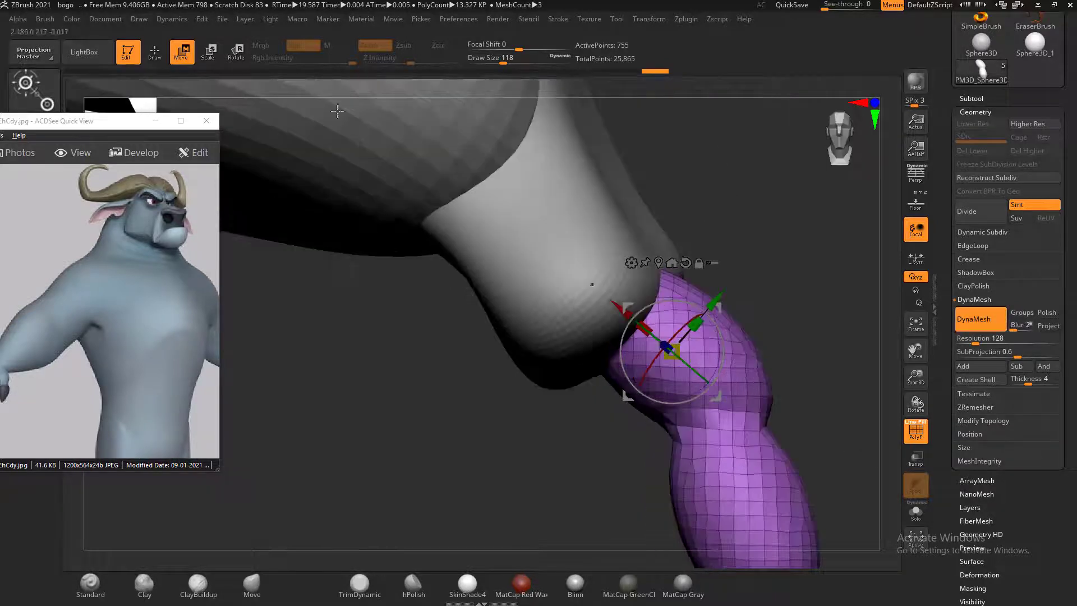
pyautogui.click(157, 51)
pyautogui.keyDown('alt'); pyautogui.moveTo(817, 352); pyautogui.dragTo(795, 317); pyautogui.keyUp('alt')
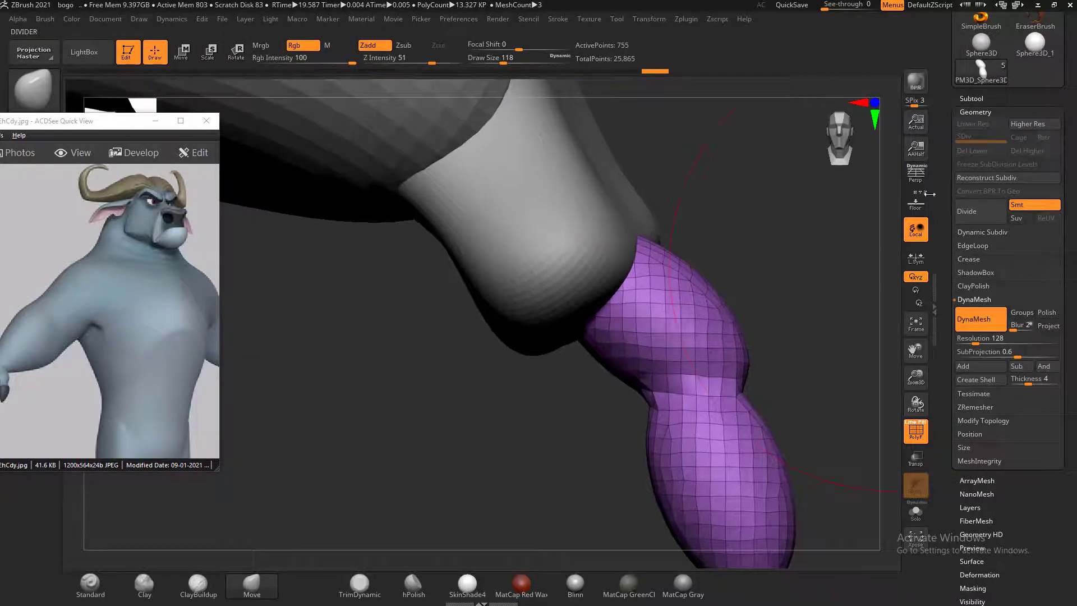
pyautogui.click(915, 203)
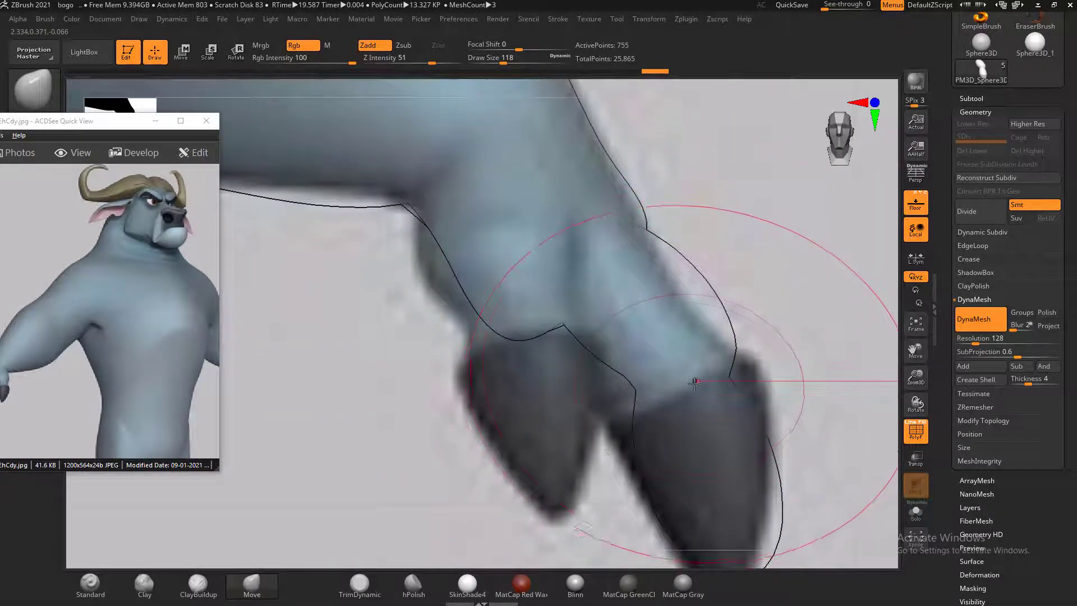
pyautogui.press('[')
pyautogui.press('[')
pyautogui.press('[')
pyautogui.press('[')
pyautogui.press('[')
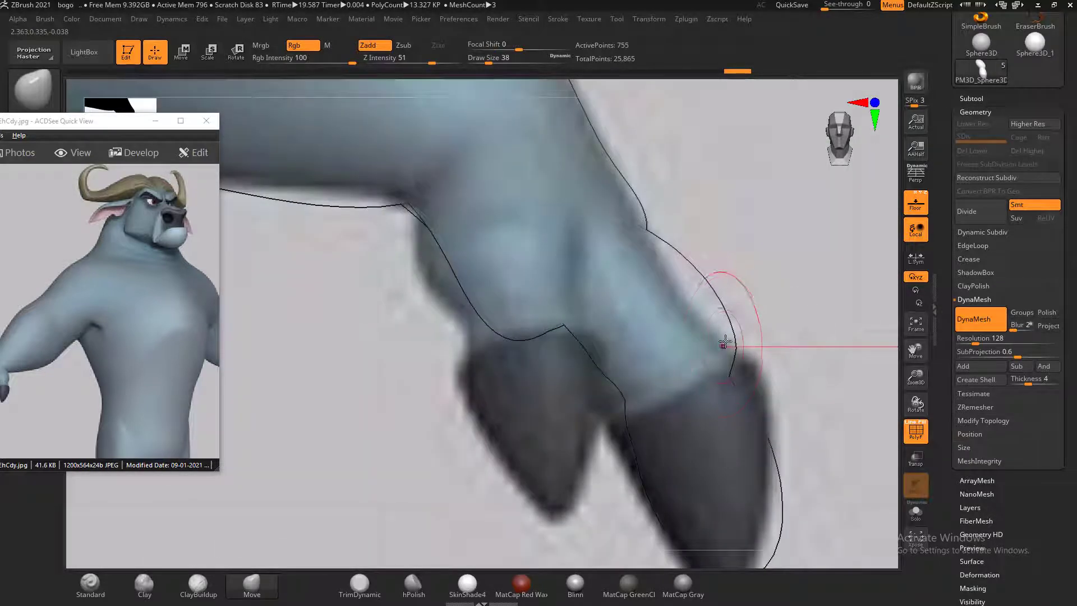
pyautogui.moveTo(735, 348); pyautogui.dragTo(743, 374)
pyautogui.moveTo(727, 309)
pyautogui.mouseDown()
pyautogui.moveTo(680, 271)
pyautogui.moveTo(736, 368)
pyautogui.moveTo(760, 377)
pyautogui.mouseUp()
# Reshape the fingertip's inner edge, tip and outer edge with the Move brush to follow the dark hoof in the front reference
pyautogui.keyDown('alt'); pyautogui.moveTo(826, 374); pyautogui.dragTo(826, 311); pyautogui.keyUp('alt')
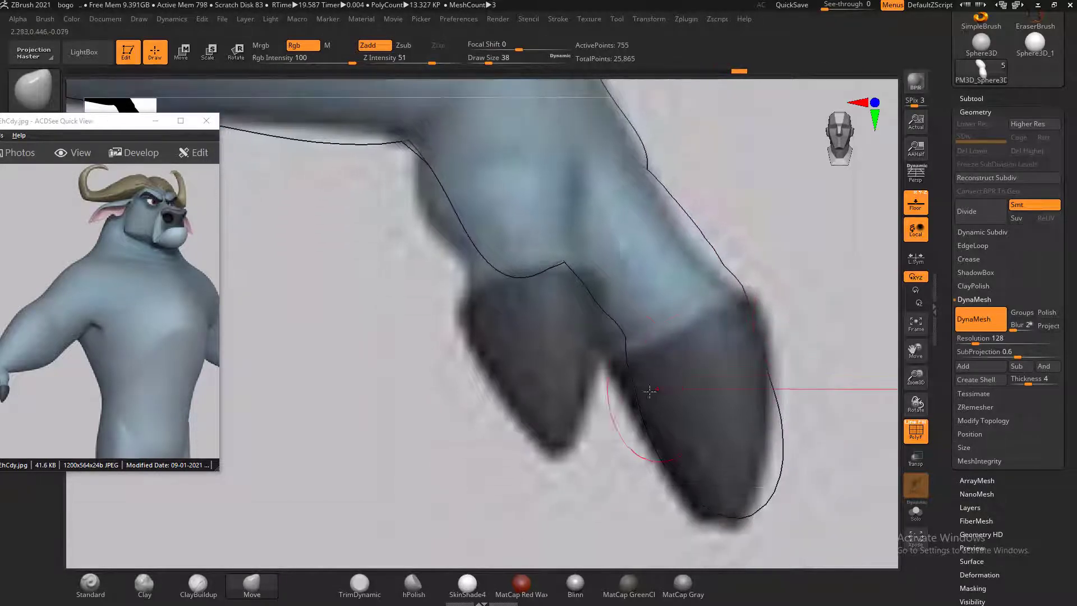
pyautogui.moveTo(636, 381); pyautogui.dragTo(648, 415)
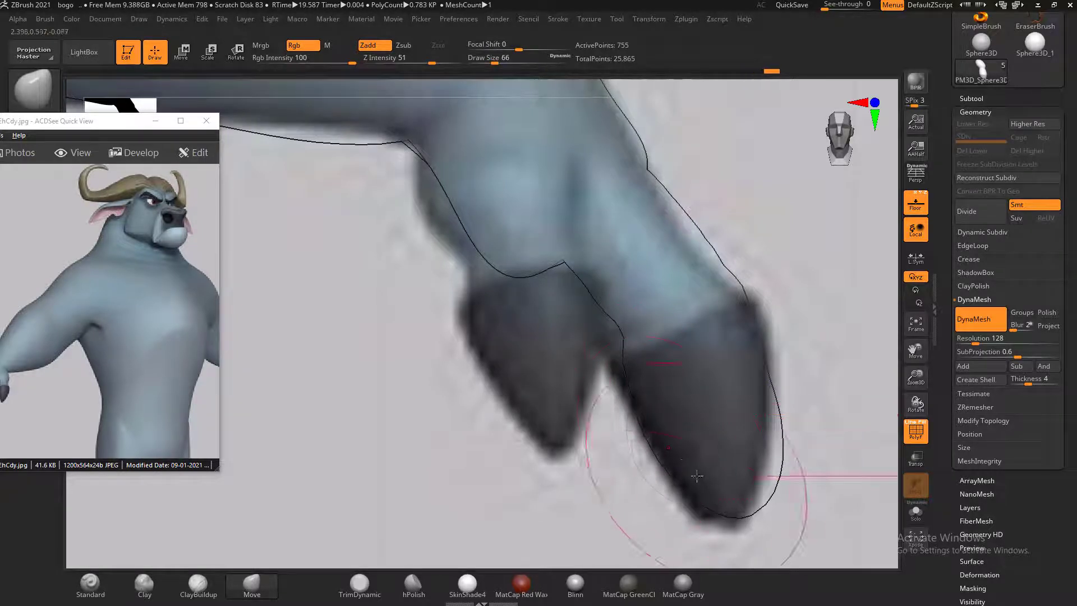
pyautogui.press(']')
pyautogui.moveTo(730, 511); pyautogui.dragTo(727, 518)
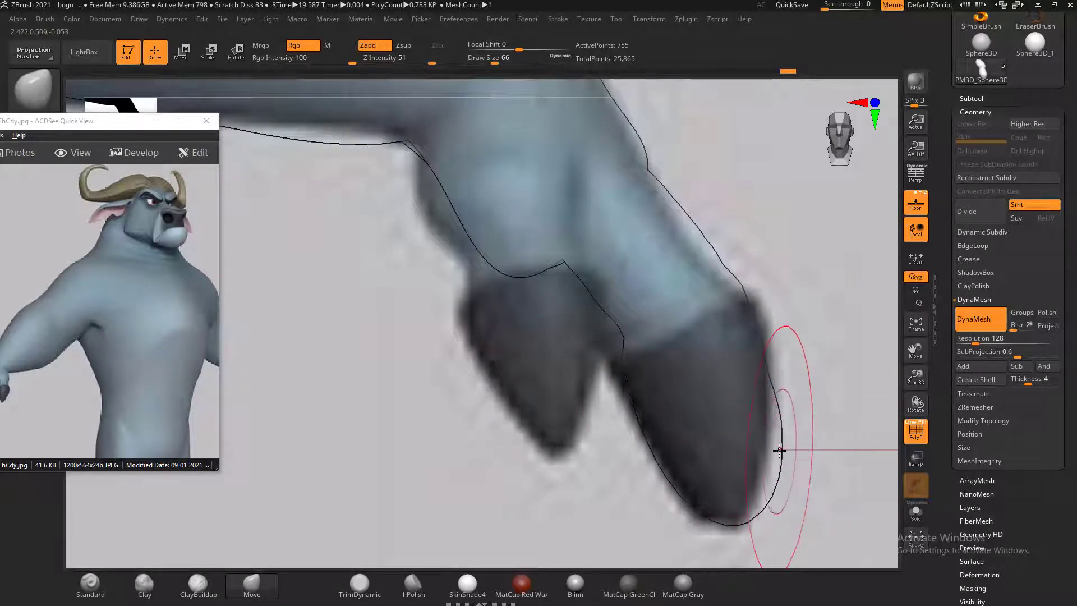
pyautogui.moveTo(783, 446); pyautogui.dragTo(768, 470)
pyautogui.moveTo(598, 311); pyautogui.dragTo(594, 312)
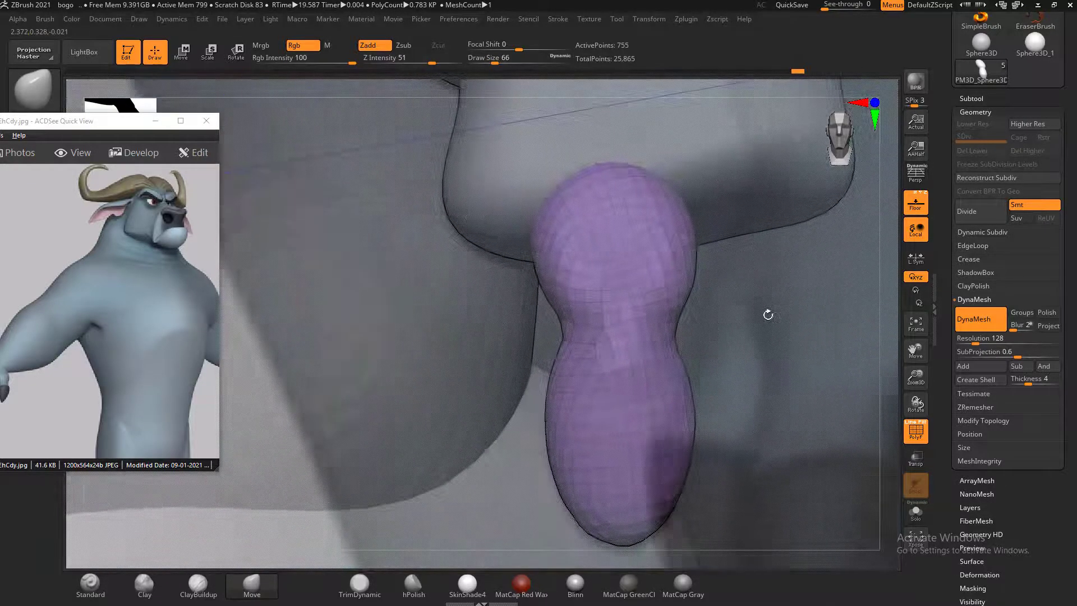
# Reposition the separate reference photo window and enlarge the photo around the character's hoofed hand
pyautogui.moveTo(764, 313); pyautogui.dragTo(808, 365)
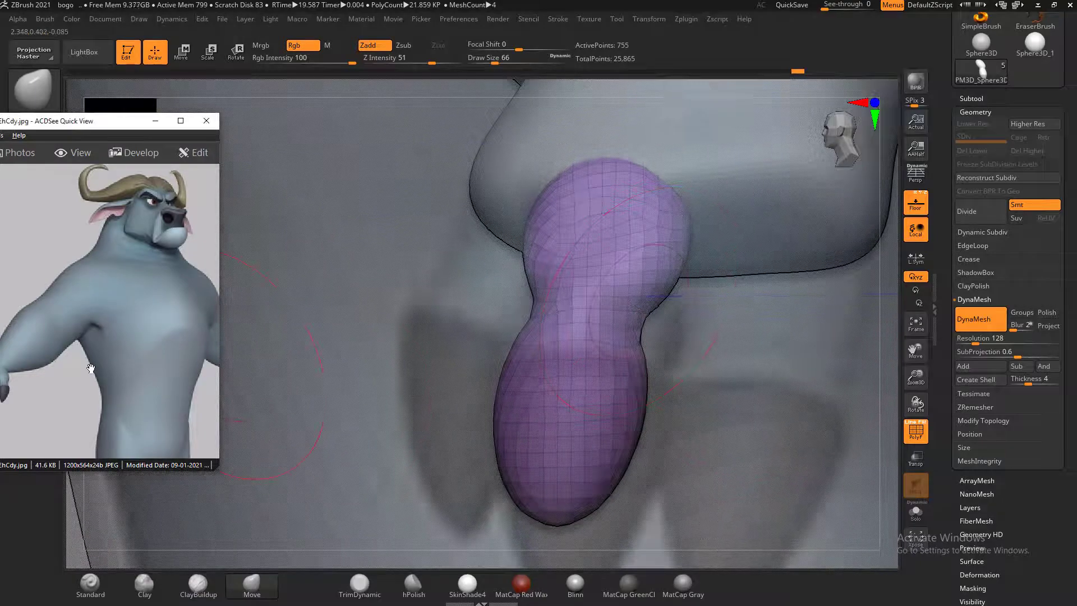
pyautogui.moveTo(93, 122); pyautogui.dragTo(134, 85)
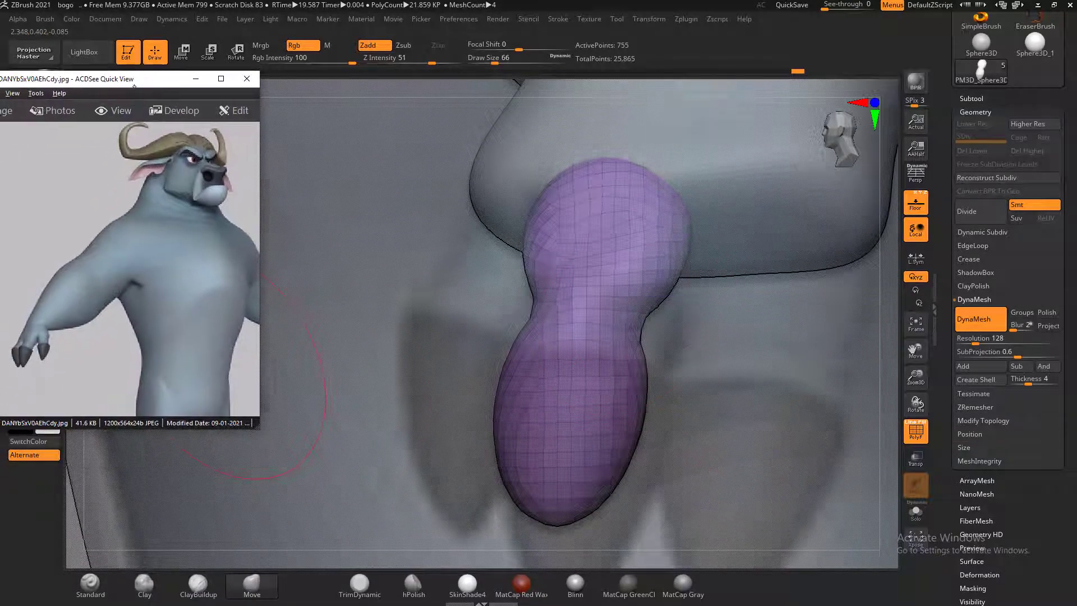
pyautogui.scroll(3, 135, 327)
pyautogui.moveTo(44, 320); pyautogui.dragTo(153, 212)
pyautogui.scroll(1, 176, 255)
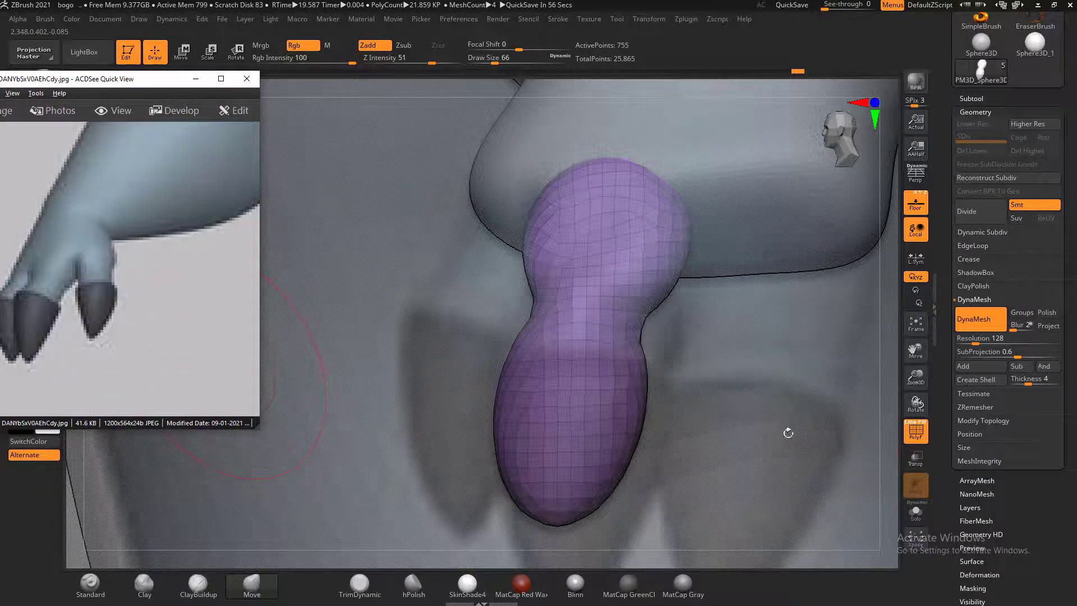
pyautogui.click(785, 429)
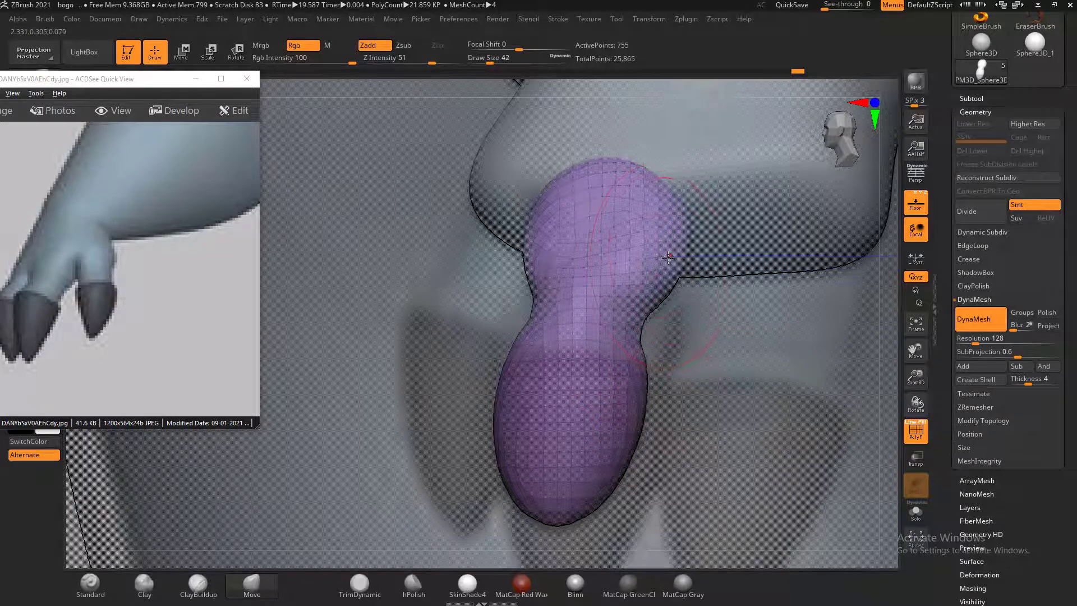
# Slim the finger's upper segment in side view, widen the hoof and extend its tip with the Move brush at size 42
pyautogui.moveTo(680, 259); pyautogui.dragTo(674, 259)
pyautogui.moveTo(531, 249); pyautogui.dragTo(542, 245)
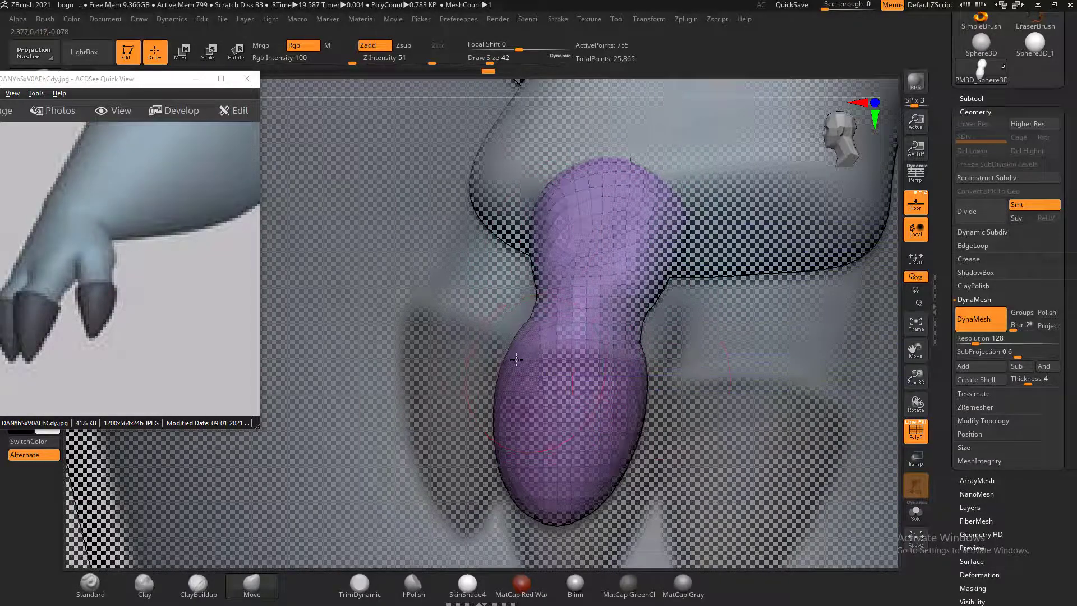
pyautogui.moveTo(638, 380); pyautogui.dragTo(654, 376)
pyautogui.keyDown('alt'); pyautogui.moveTo(732, 445); pyautogui.dragTo(755, 384); pyautogui.keyUp('alt')
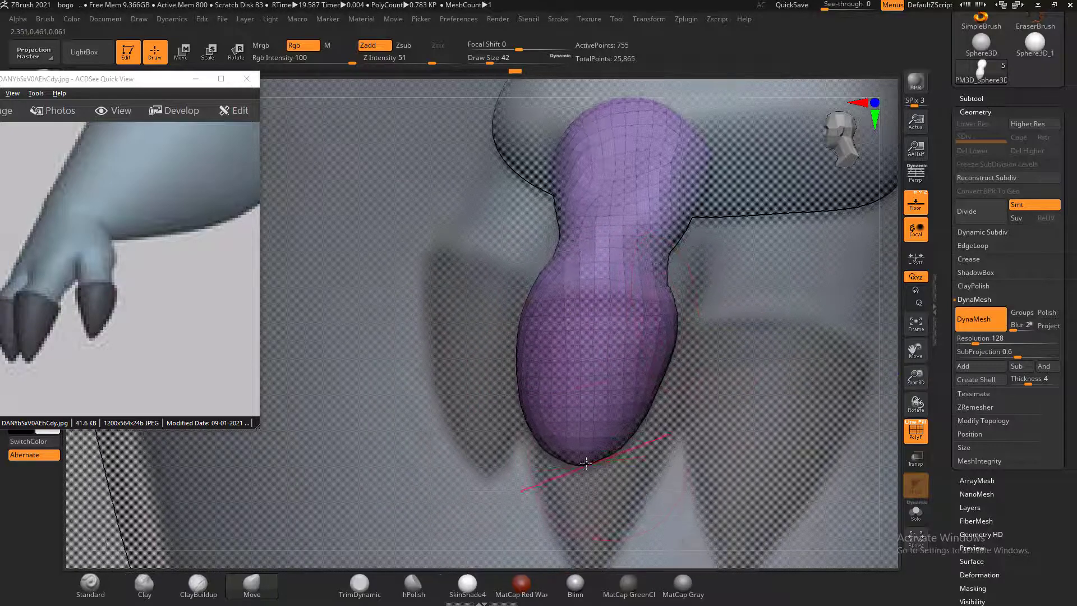
pyautogui.moveTo(592, 462); pyautogui.dragTo(589, 481)
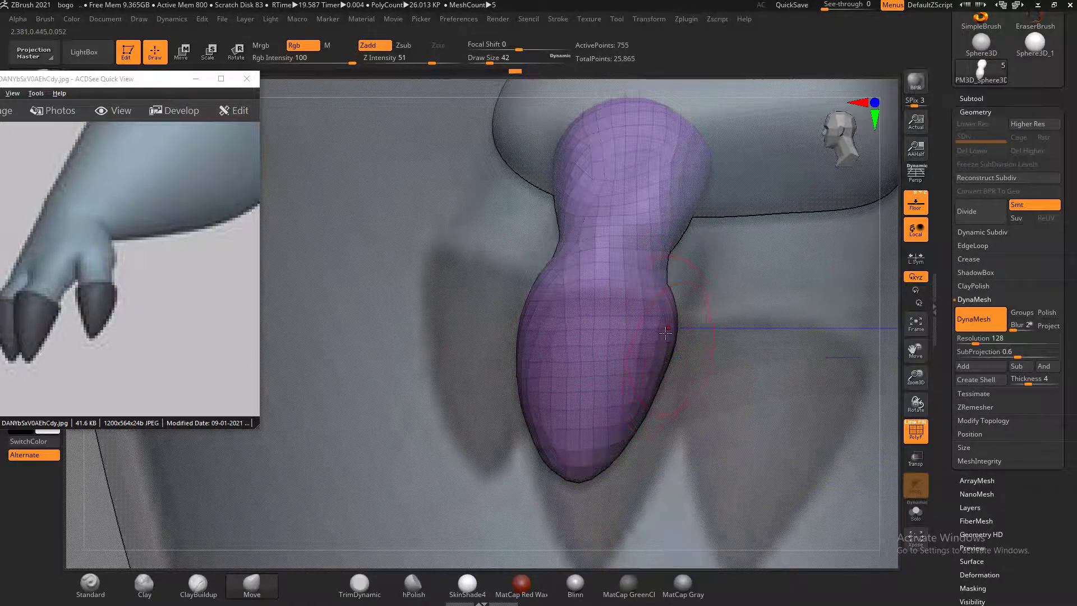
# Broaden the upper part of the hoof on both sides and refine its pointed end with the Move brush at size 62
pyautogui.press(']')
pyautogui.moveTo(667, 332); pyautogui.dragTo(670, 331)
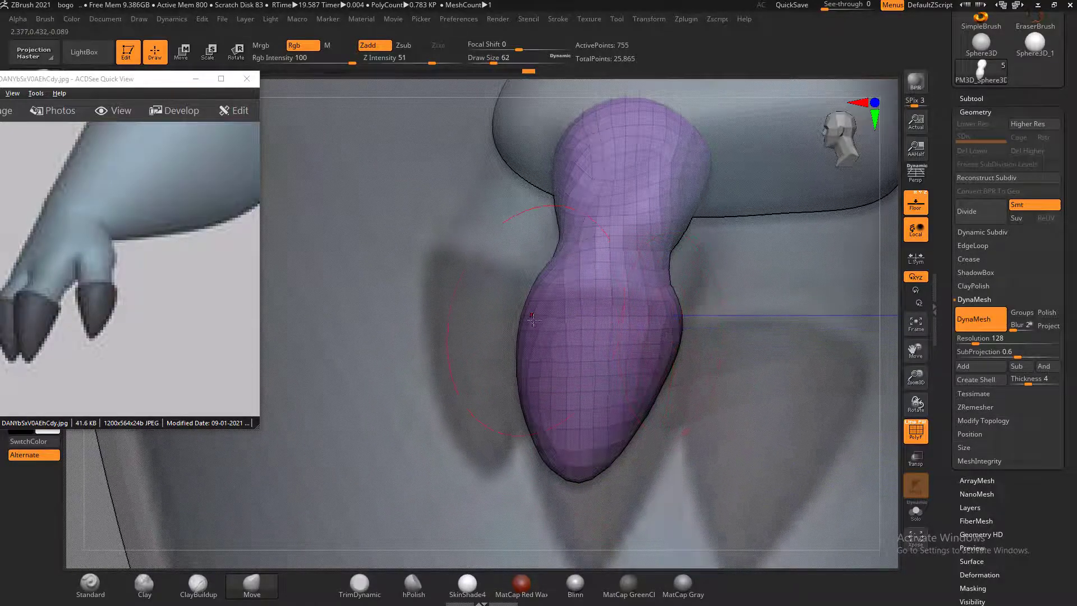
pyautogui.moveTo(533, 319); pyautogui.dragTo(530, 313)
pyautogui.moveTo(569, 477); pyautogui.dragTo(571, 482)
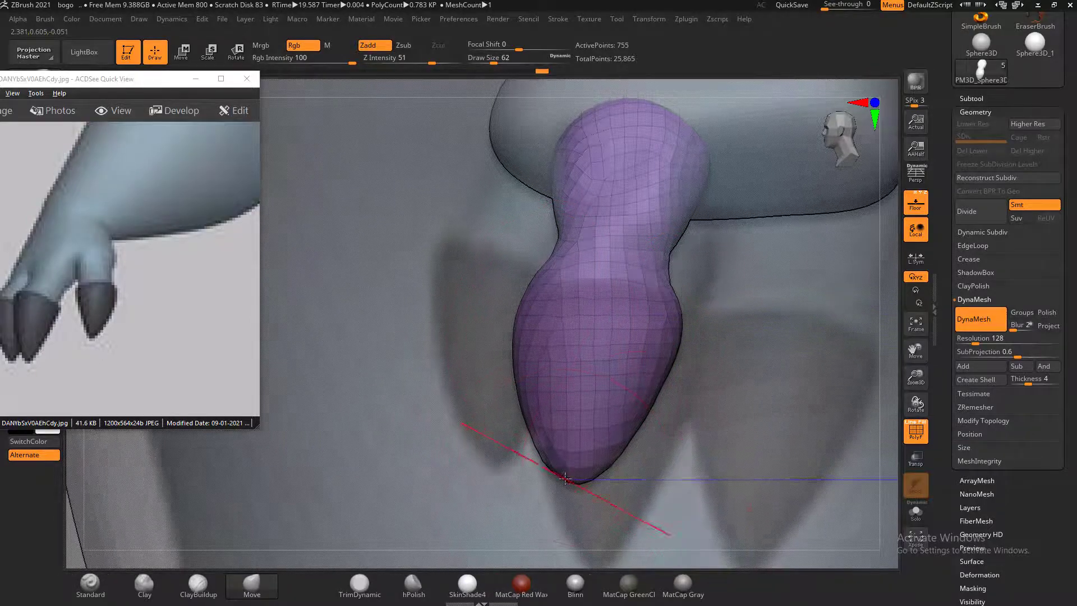
pyautogui.moveTo(708, 438)
pyautogui.mouseDown()
pyautogui.moveTo(795, 444)
pyautogui.moveTo(767, 477)
pyautogui.moveTo(774, 423)
pyautogui.moveTo(786, 420)
pyautogui.mouseUp()
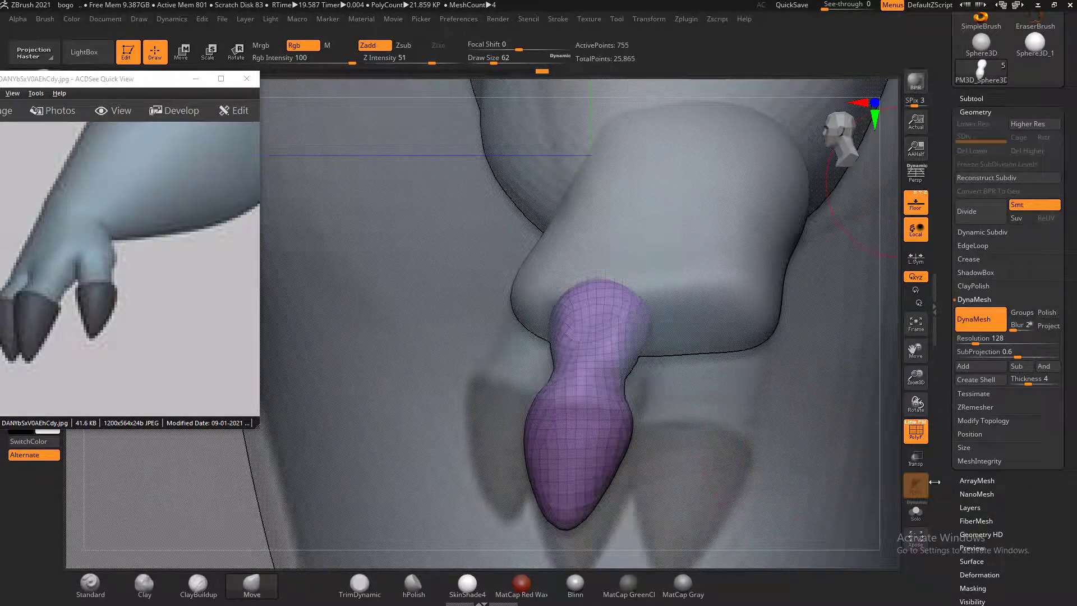
# Isolate the finger subtool and hide the reference floor and polyframe
pyautogui.click(924, 521)
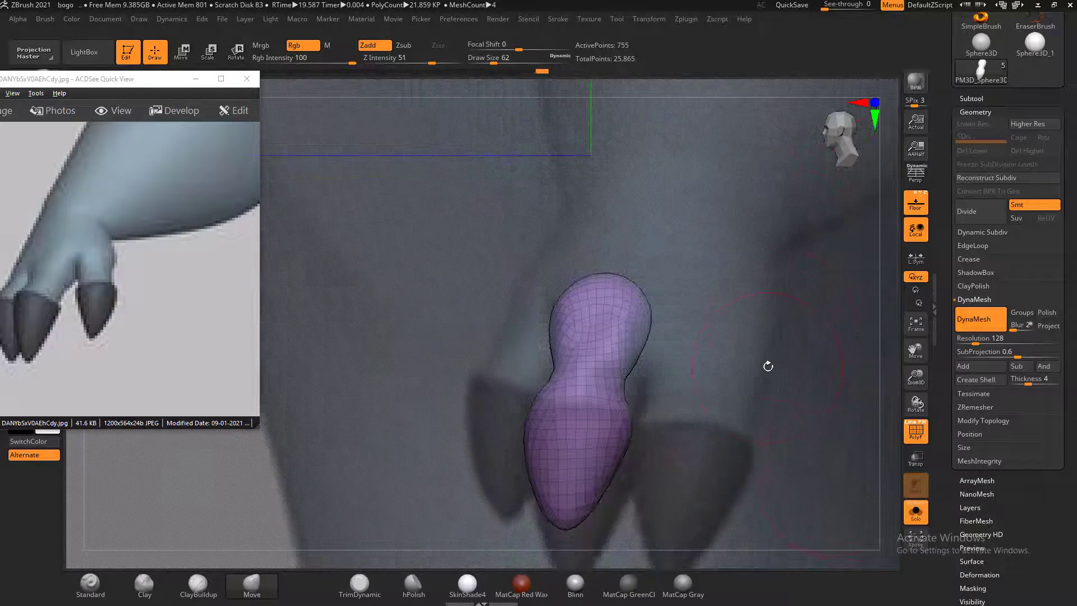
pyautogui.press('shift')
pyautogui.hotkey('shift', 'f')
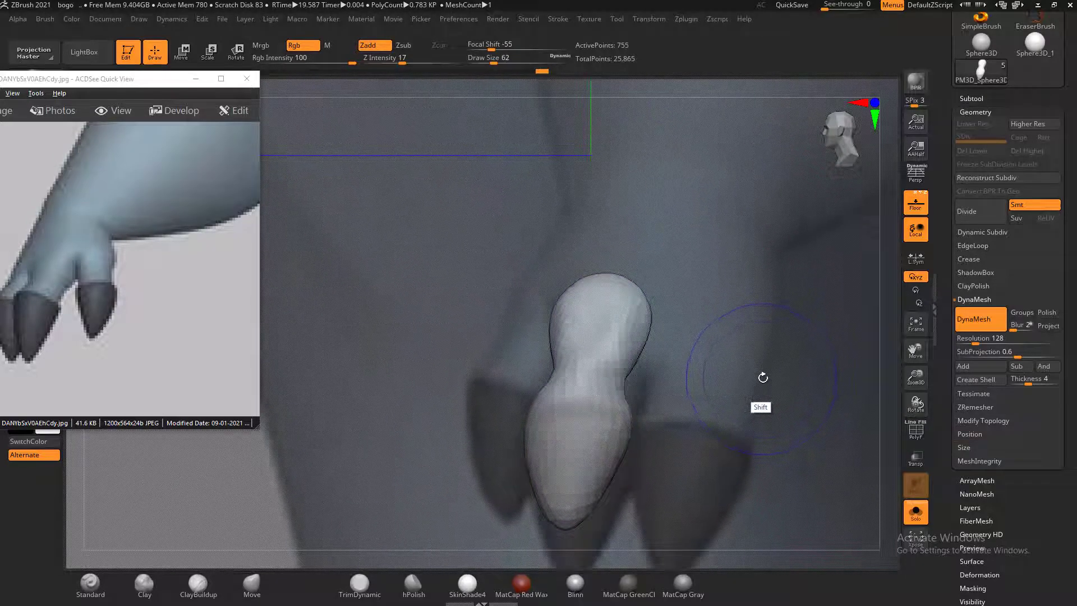
pyautogui.hotkey('shift', 'f')
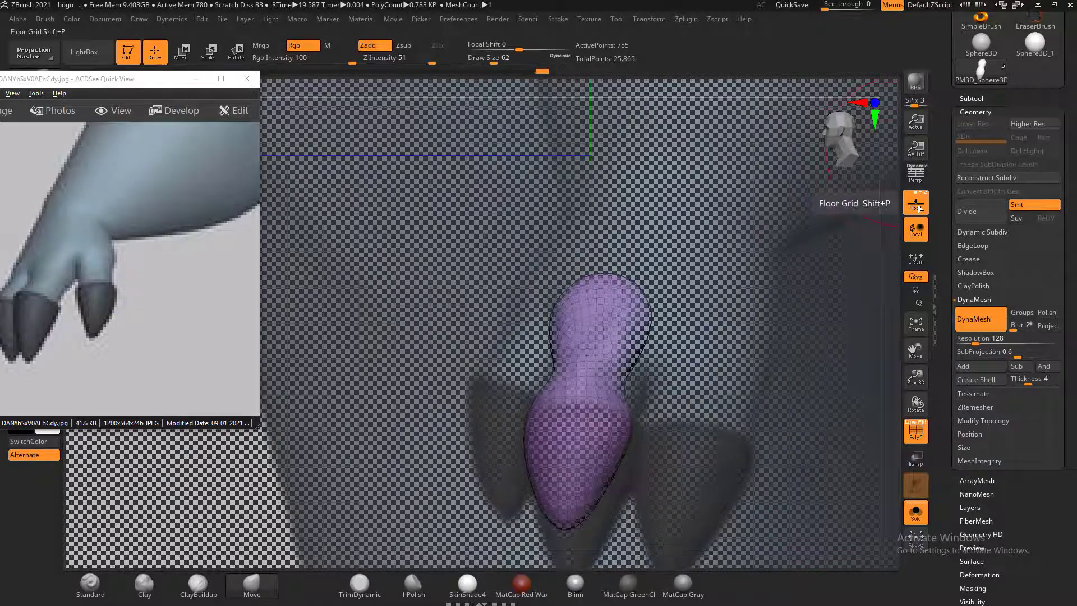
pyautogui.click(920, 208)
pyautogui.moveTo(802, 424); pyautogui.dragTo(819, 455)
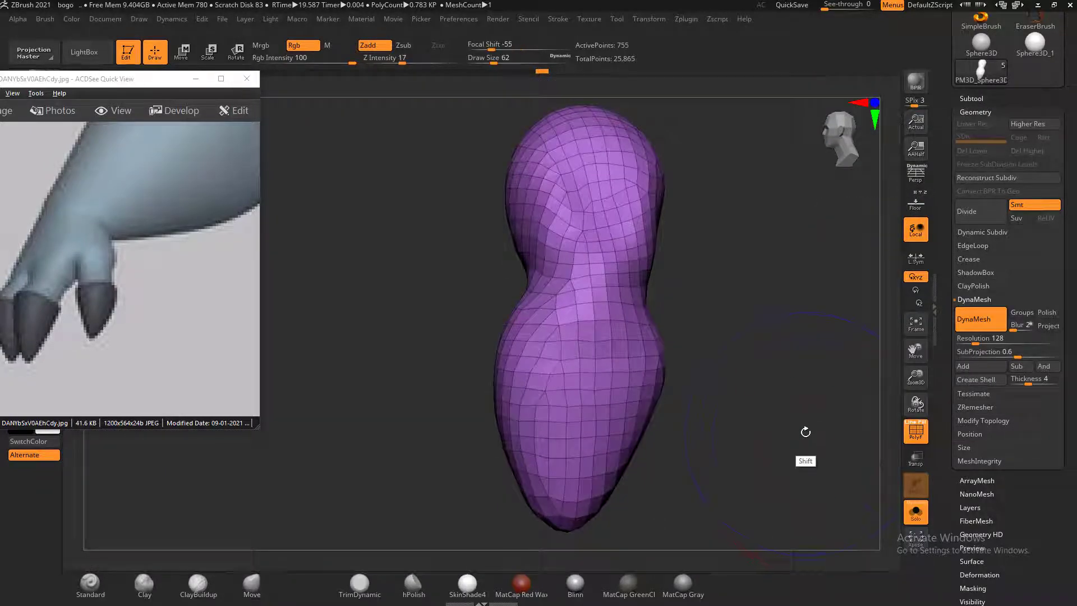
pyautogui.hotkey('shift', 'f')
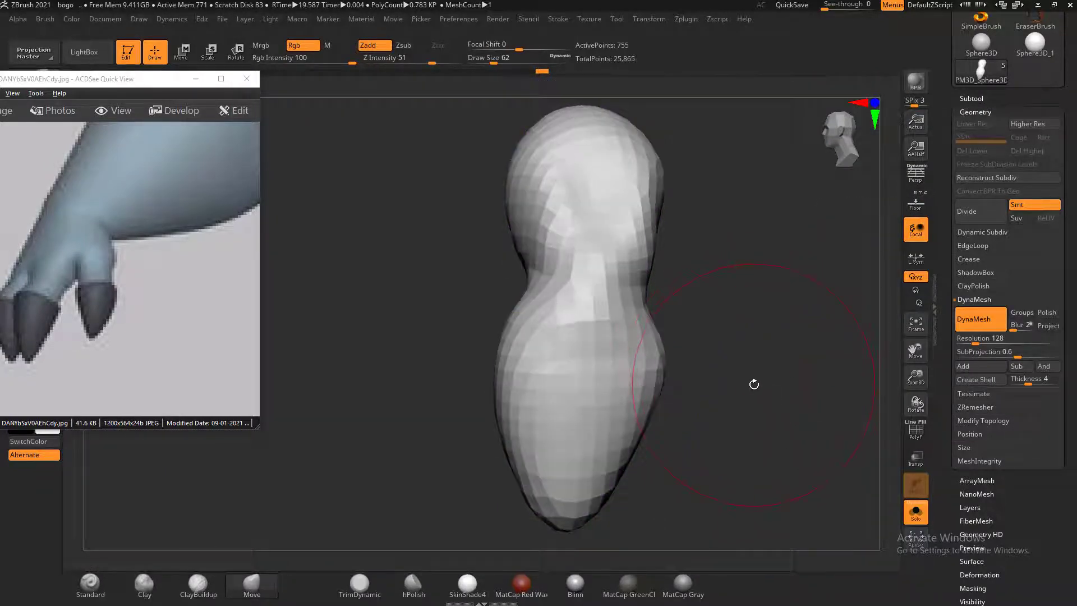
# Subdivide the finger once and sculpt a band around the joint where the hoof begins, using the Standard brush
pyautogui.moveTo(700, 426)
pyautogui.mouseDown()
pyautogui.moveTo(731, 415)
pyautogui.moveTo(724, 424)
pyautogui.mouseUp()
pyautogui.click(79, 589)
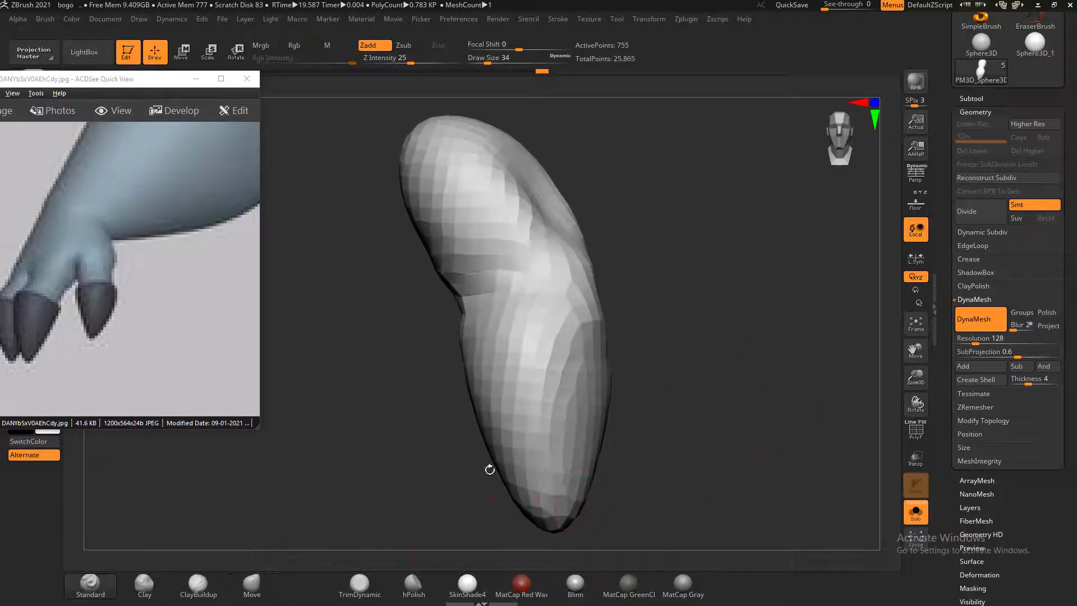
pyautogui.hotkey('ctrl', 'd')
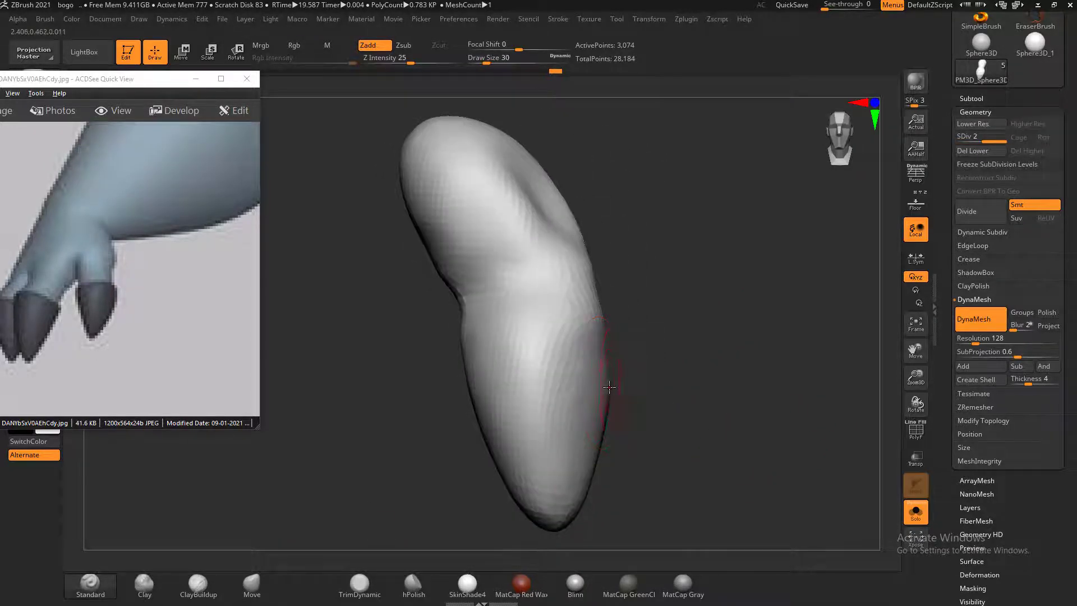
pyautogui.moveTo(621, 366)
pyautogui.mouseDown()
pyautogui.moveTo(671, 335)
pyautogui.moveTo(614, 308)
pyautogui.mouseUp()
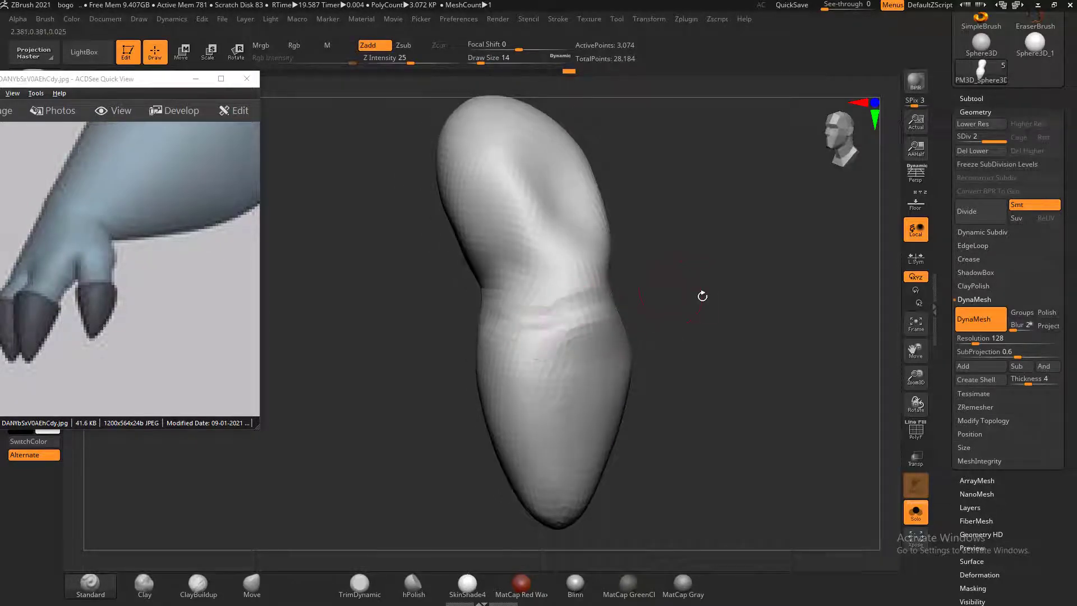
# Carve a groove around the joint between the finger and hoof with the Standard brush at size 14
pyautogui.moveTo(699, 296); pyautogui.dragTo(587, 322)
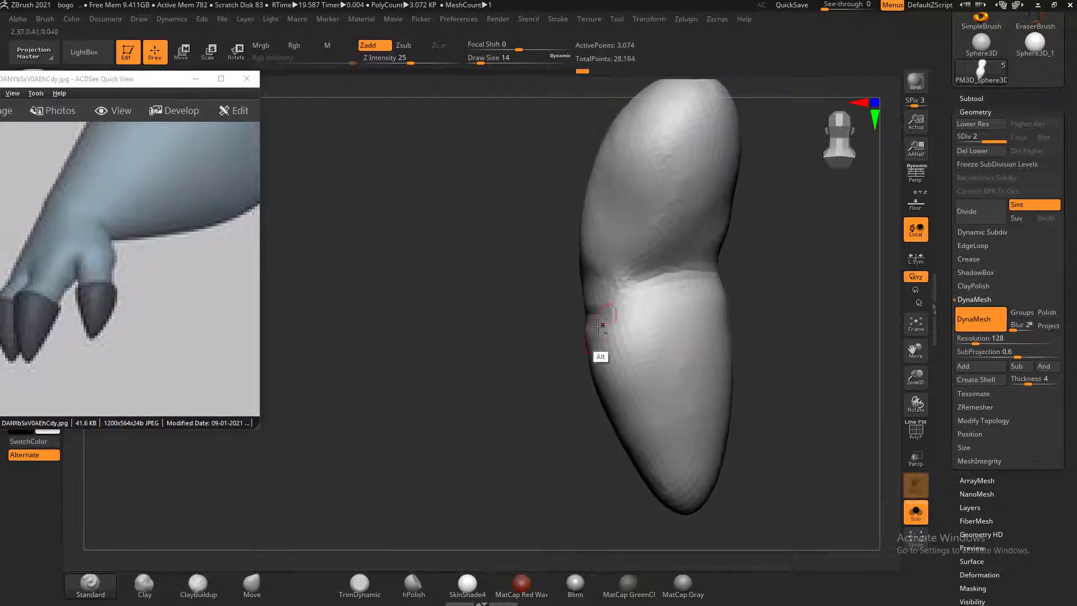
pyautogui.moveTo(786, 300); pyautogui.dragTo(728, 312)
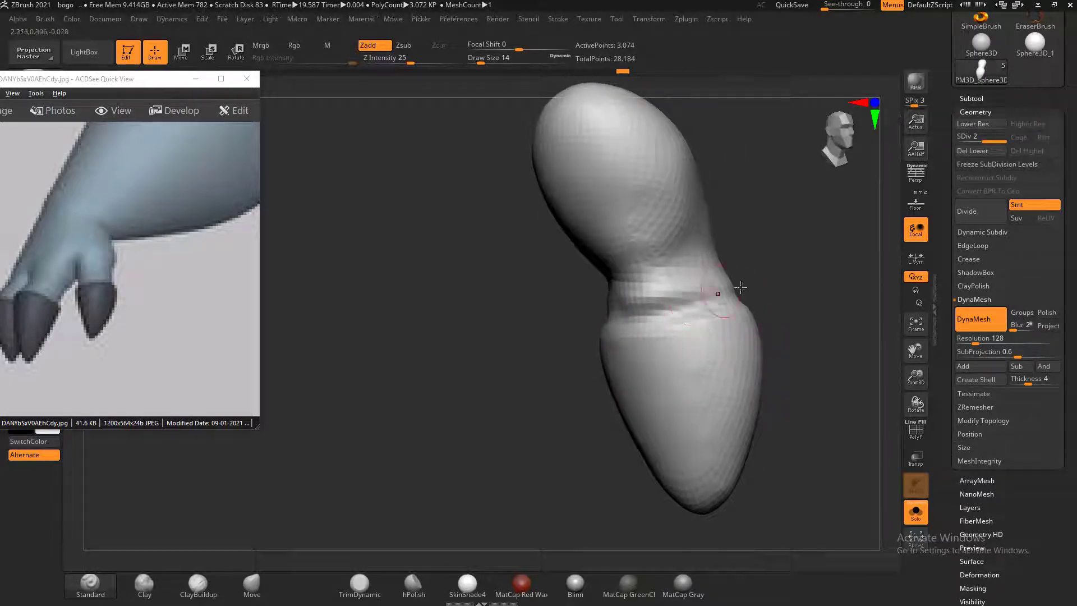
pyautogui.moveTo(726, 289); pyautogui.dragTo(727, 304)
pyautogui.moveTo(828, 252); pyautogui.dragTo(809, 255)
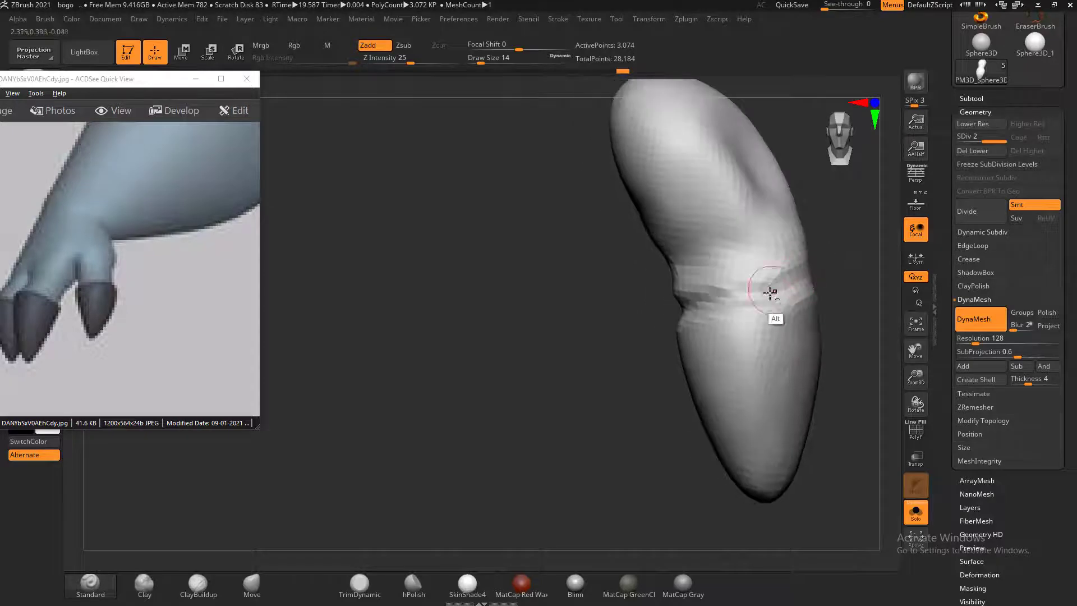
pyautogui.moveTo(751, 300)
pyautogui.keyDown('alt'); pyautogui.mouseDown()
pyautogui.moveTo(784, 288)
pyautogui.moveTo(690, 308)
pyautogui.mouseUp(); pyautogui.keyUp('alt')
pyautogui.moveTo(847, 262); pyautogui.dragTo(809, 266)
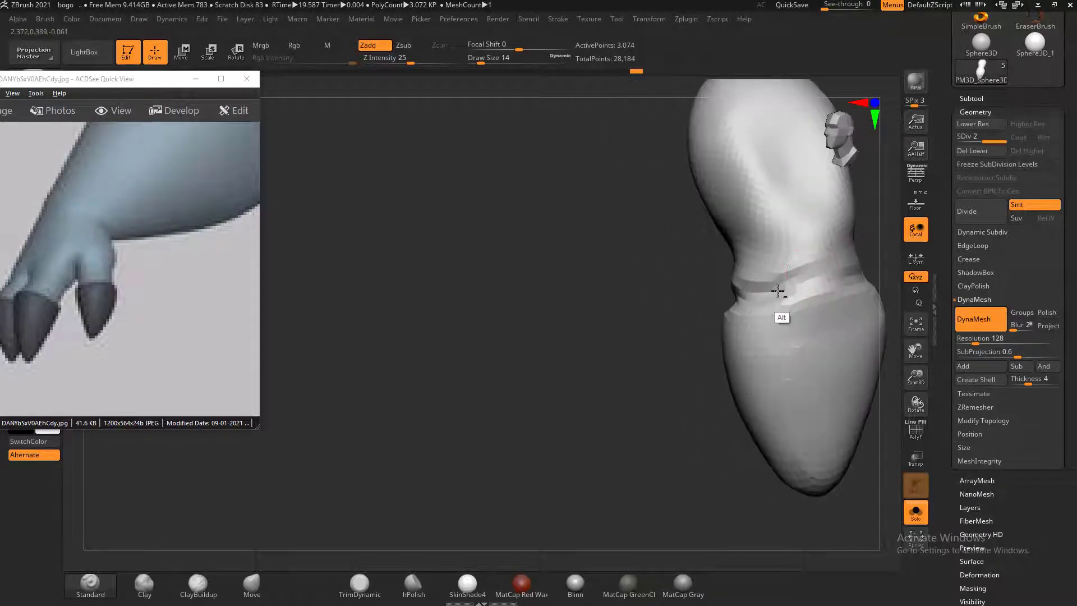
pyautogui.keyDown('alt'); pyautogui.moveTo(676, 339); pyautogui.dragTo(526, 323); pyautogui.keyUp('alt')
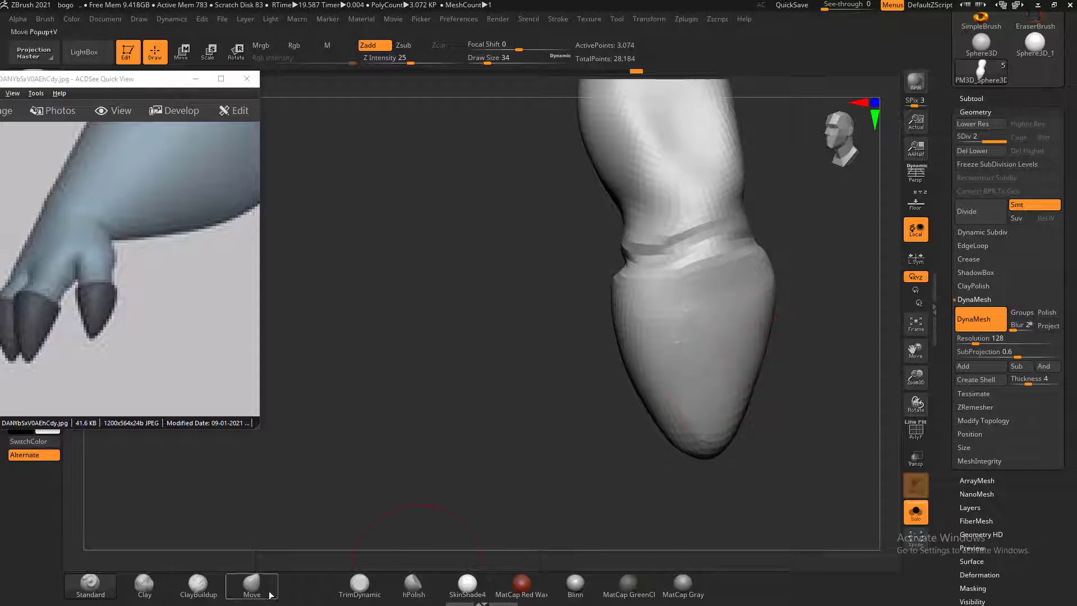
# Shave the side of the hoof below the joint with the ClayBuildup brush at size 34 and smooth it
pyautogui.click(216, 593)
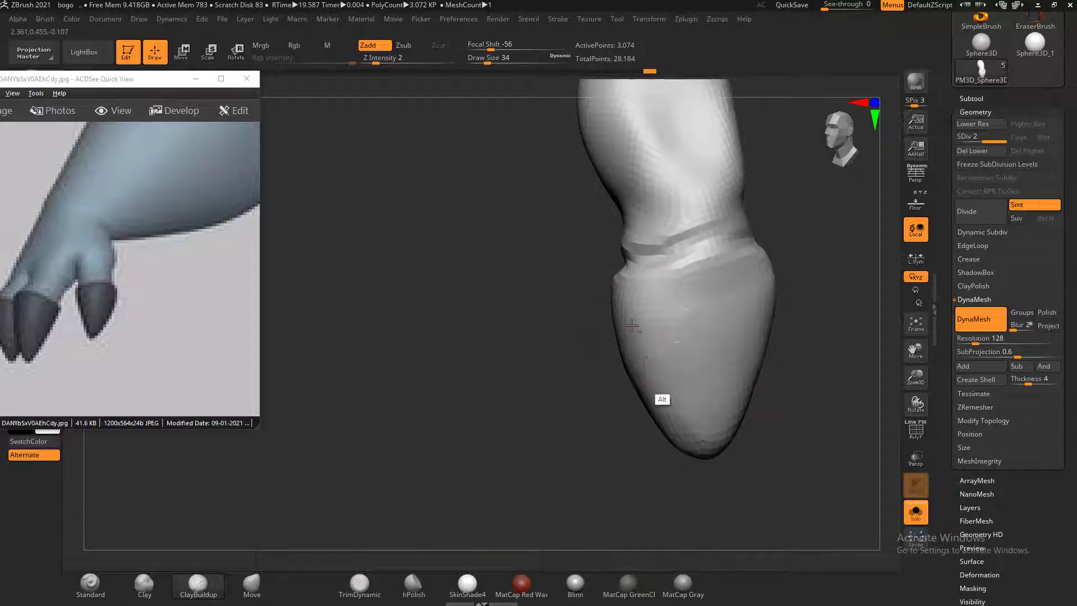
pyautogui.moveTo(632, 325)
pyautogui.keyDown('alt'); pyautogui.mouseDown()
pyautogui.moveTo(662, 334)
pyautogui.moveTo(650, 370)
pyautogui.mouseUp(); pyautogui.keyUp('alt')
pyautogui.moveTo(833, 333); pyautogui.dragTo(804, 337)
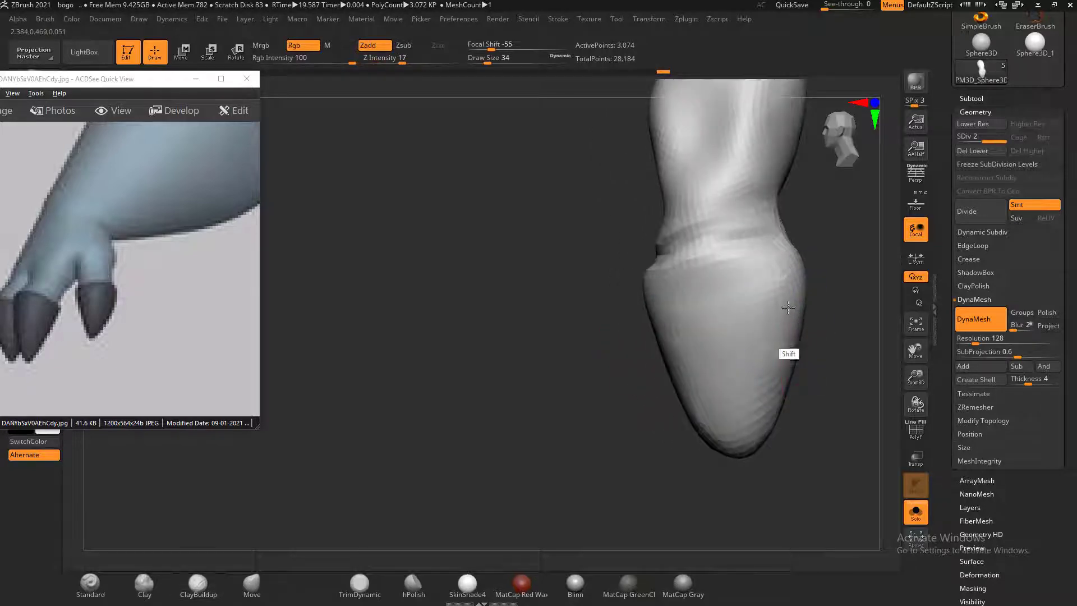
pyautogui.moveTo(813, 292)
pyautogui.mouseDown()
pyautogui.moveTo(848, 251)
pyautogui.moveTo(824, 348)
pyautogui.mouseUp()
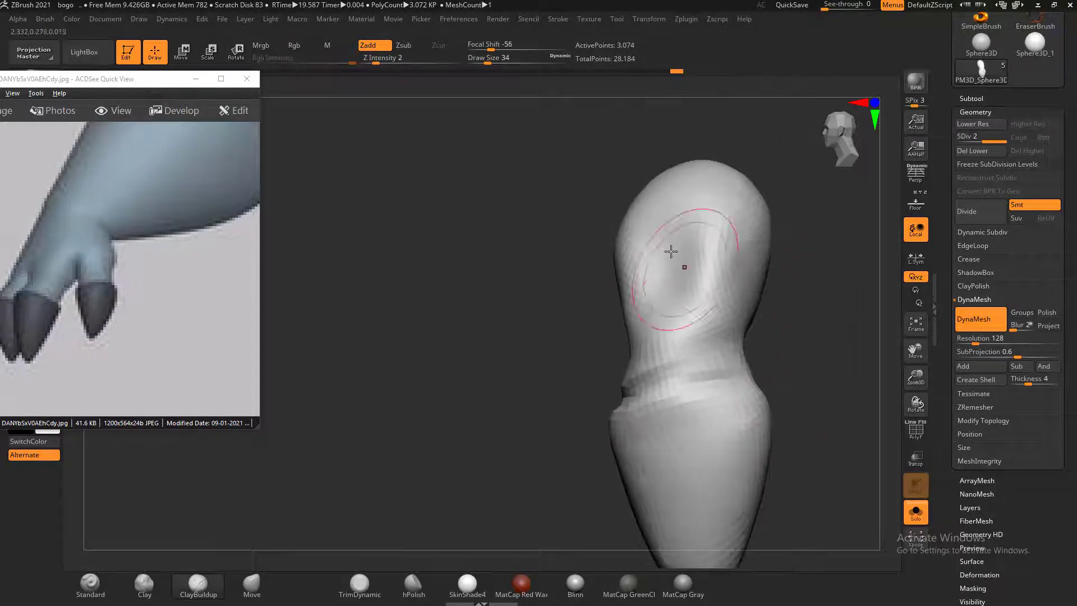
# Fill the hollow in the finger's upper segment with ClayBuildup, trim its bulges and smooth the surface
pyautogui.moveTo(671, 250)
pyautogui.mouseDown()
pyautogui.moveTo(710, 221)
pyautogui.moveTo(732, 269)
pyautogui.moveTo(686, 310)
pyautogui.moveTo(712, 227)
pyautogui.moveTo(791, 284)
pyautogui.mouseUp()
pyautogui.moveTo(679, 230)
pyautogui.keyDown('alt'); pyautogui.mouseDown()
pyautogui.moveTo(622, 275)
pyautogui.moveTo(694, 232)
pyautogui.mouseUp(); pyautogui.keyUp('alt')
pyautogui.moveTo(827, 262); pyautogui.dragTo(781, 269)
pyautogui.keyDown('shift'); pyautogui.moveTo(719, 294); pyautogui.dragTo(760, 258); pyautogui.keyUp('shift')
pyautogui.moveTo(836, 236); pyautogui.dragTo(864, 258)
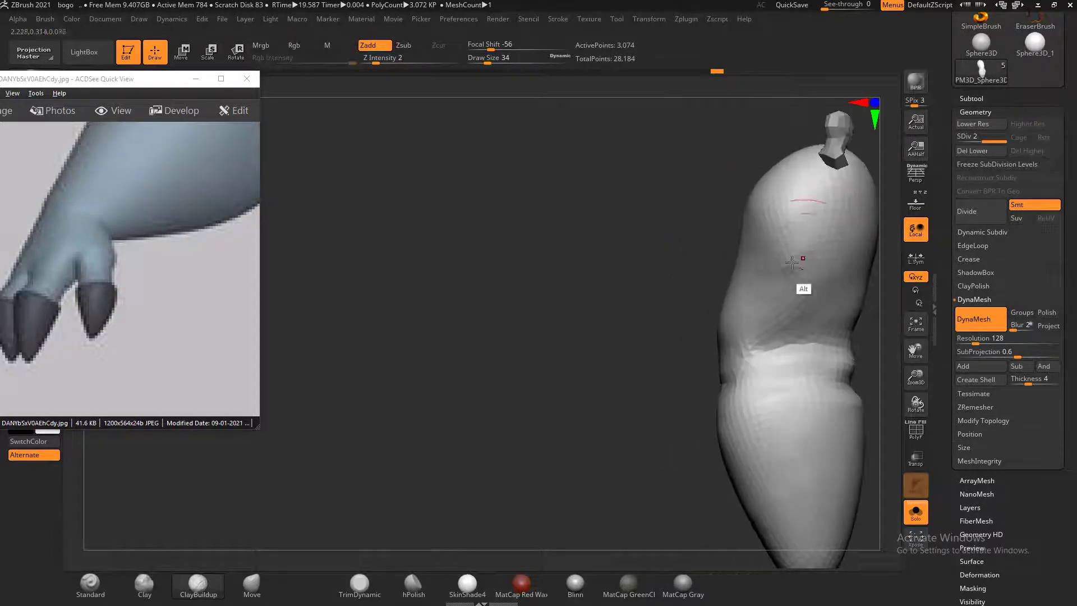
pyautogui.keyDown('alt'); pyautogui.moveTo(771, 287); pyautogui.dragTo(810, 267); pyautogui.keyUp('alt')
pyautogui.keyDown('alt'); pyautogui.moveTo(687, 261); pyautogui.dragTo(583, 289); pyautogui.keyUp('alt')
pyautogui.moveTo(583, 289)
pyautogui.mouseDown()
pyautogui.moveTo(798, 259)
pyautogui.moveTo(798, 245)
pyautogui.moveTo(750, 260)
pyautogui.mouseUp()
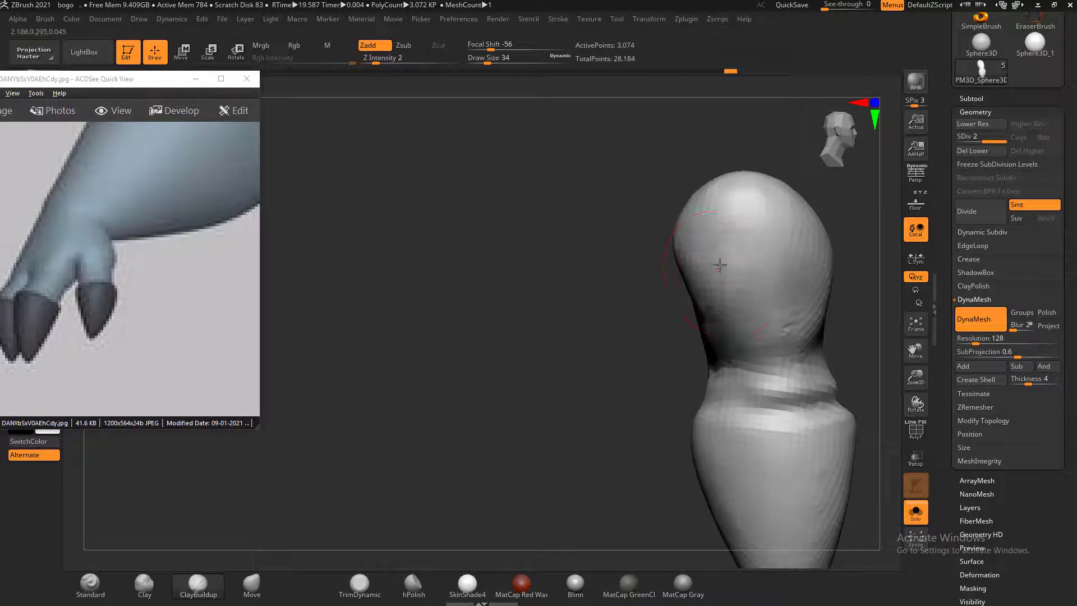
pyautogui.moveTo(833, 203); pyautogui.dragTo(817, 241)
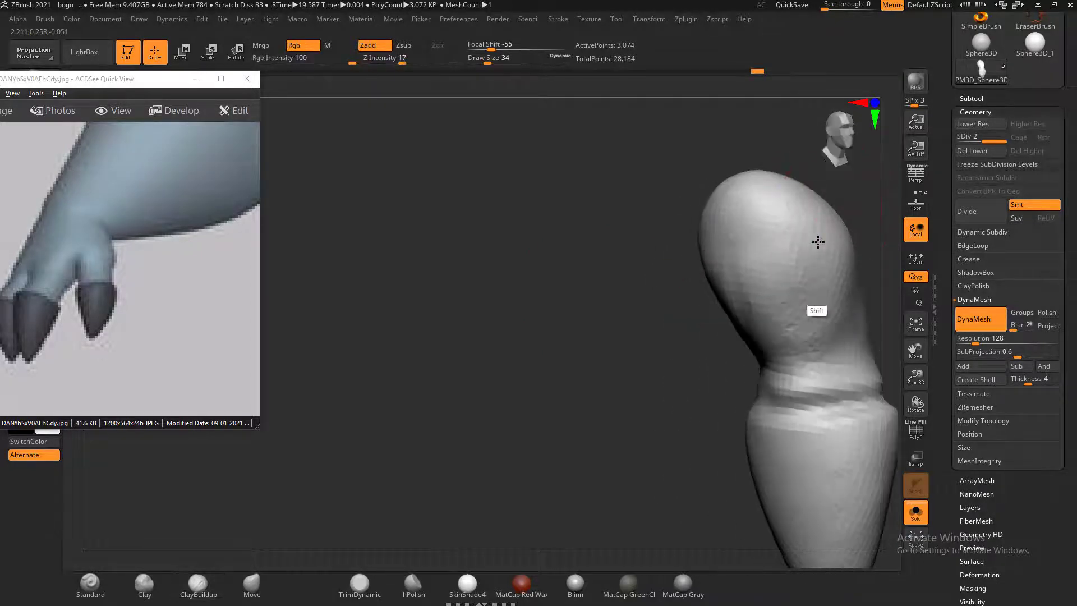
pyautogui.moveTo(671, 292)
pyautogui.mouseDown()
pyautogui.moveTo(654, 335)
pyautogui.moveTo(777, 308)
pyautogui.mouseUp()
pyautogui.moveTo(642, 286)
pyautogui.mouseDown()
pyautogui.moveTo(606, 293)
pyautogui.moveTo(555, 258)
pyautogui.moveTo(644, 312)
pyautogui.moveTo(710, 395)
pyautogui.mouseUp()
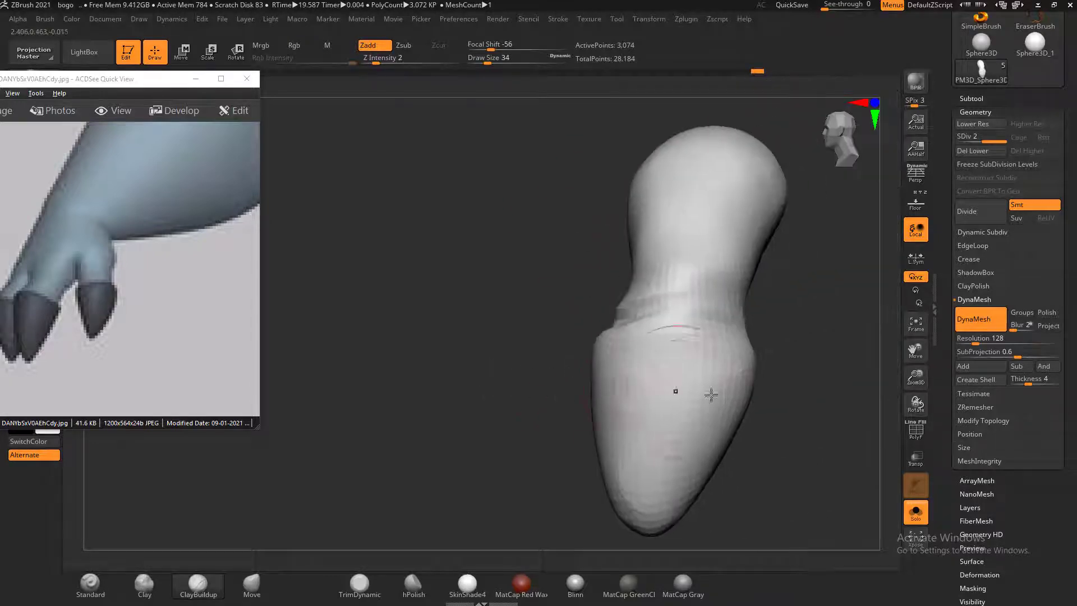
pyautogui.moveTo(787, 399)
pyautogui.mouseDown()
pyautogui.moveTo(813, 372)
pyautogui.moveTo(812, 397)
pyautogui.mouseUp()
# Deepen and sharpen the groove all around the top of the hoof with the Standard brush at size 10
pyautogui.hotkey('shift', 'f')
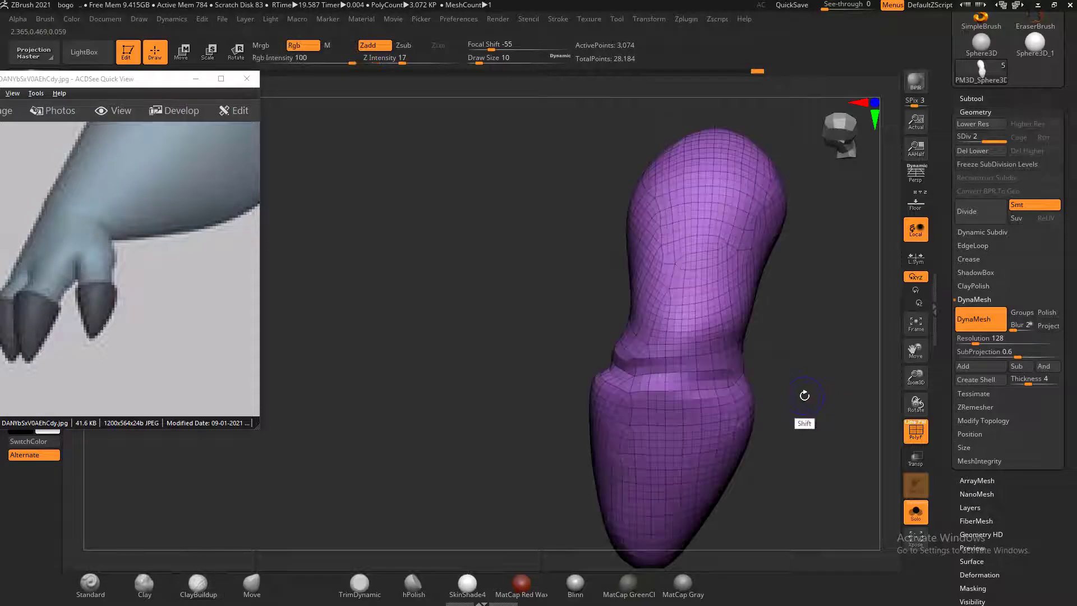
pyautogui.hotkey('shift', 'f')
pyautogui.click(90, 586)
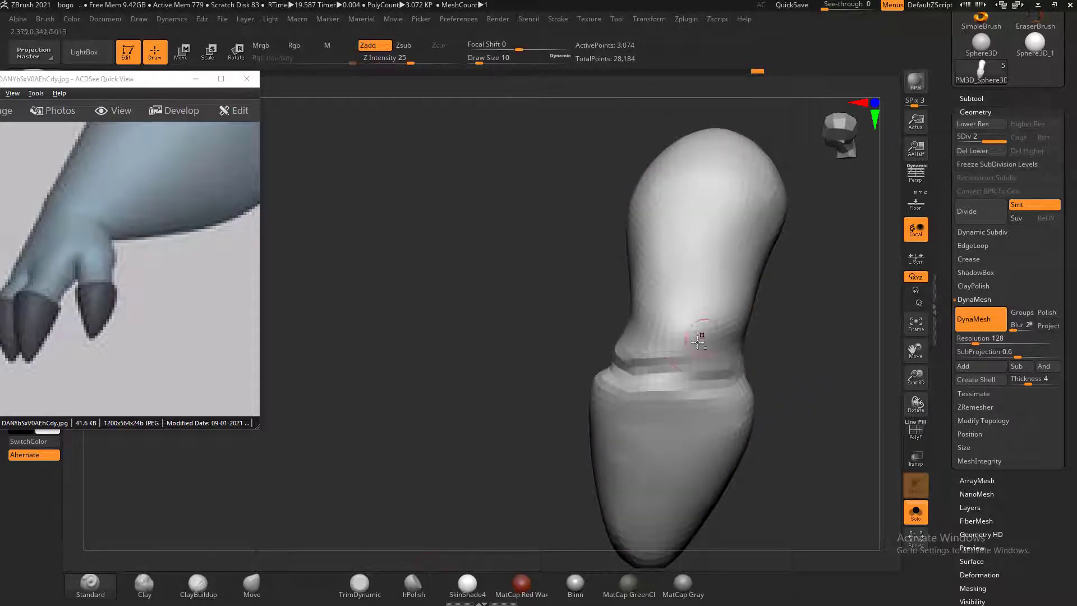
pyautogui.keyDown('alt'); pyautogui.moveTo(622, 381); pyautogui.dragTo(733, 378); pyautogui.keyUp('alt')
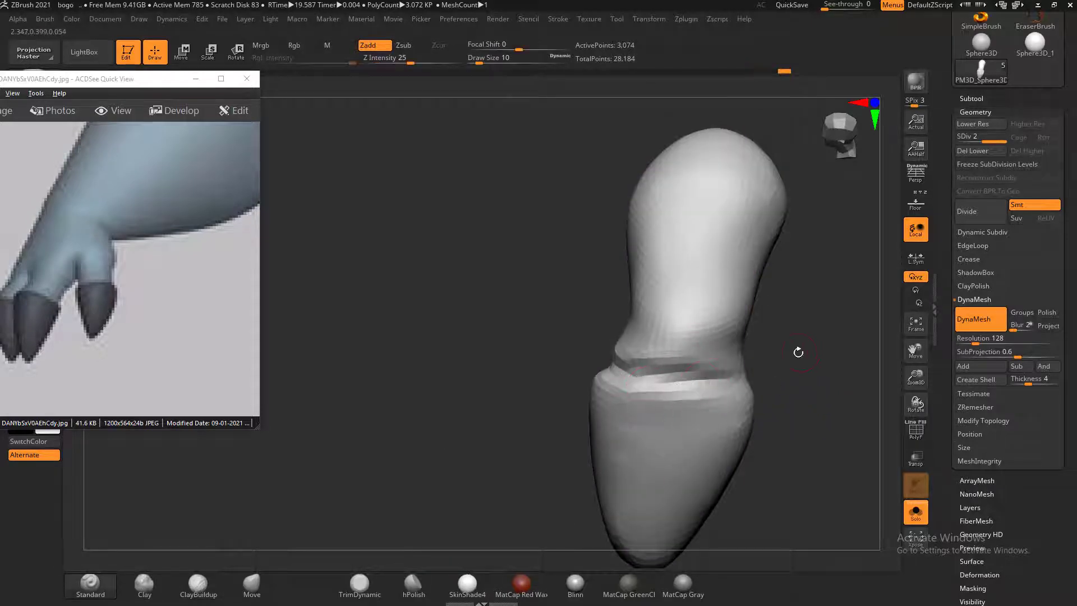
pyautogui.moveTo(798, 353); pyautogui.dragTo(749, 356)
pyautogui.moveTo(681, 389)
pyautogui.keyDown('alt'); pyautogui.mouseDown()
pyautogui.moveTo(711, 390)
pyautogui.moveTo(754, 368)
pyautogui.mouseUp(); pyautogui.keyUp('alt')
pyautogui.moveTo(839, 343); pyautogui.dragTo(800, 346)
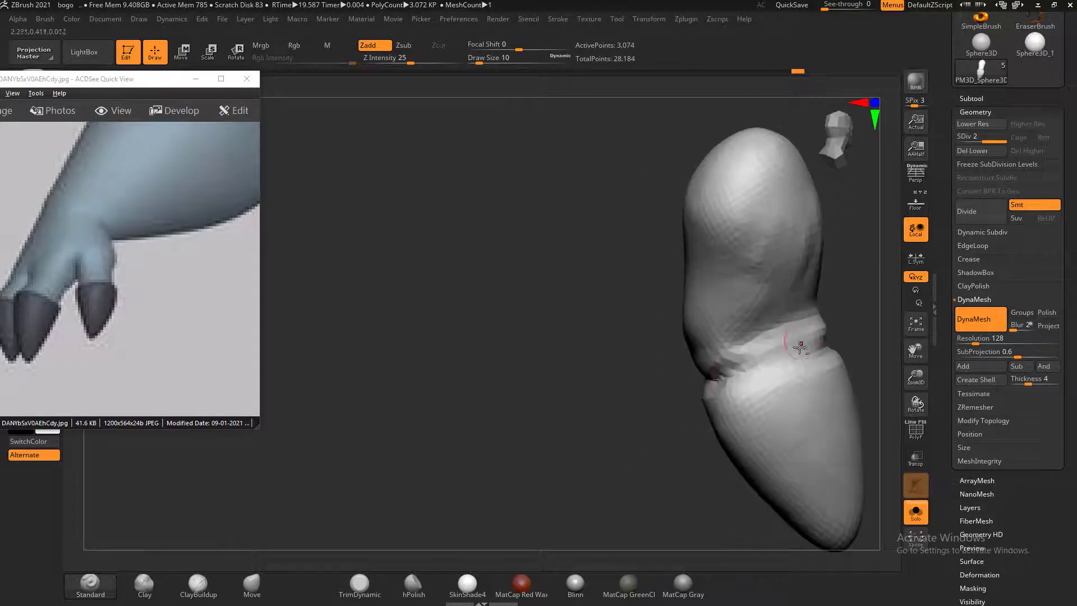
pyautogui.moveTo(716, 387)
pyautogui.keyDown('alt'); pyautogui.mouseDown()
pyautogui.moveTo(824, 348)
pyautogui.moveTo(750, 372)
pyautogui.mouseUp(); pyautogui.keyUp('alt')
pyautogui.moveTo(872, 307); pyautogui.dragTo(803, 321)
pyautogui.keyDown('alt'); pyautogui.moveTo(782, 365); pyautogui.dragTo(837, 342); pyautogui.keyUp('alt')
pyautogui.keyDown('alt'); pyautogui.moveTo(738, 375); pyautogui.dragTo(575, 377); pyautogui.keyUp('alt')
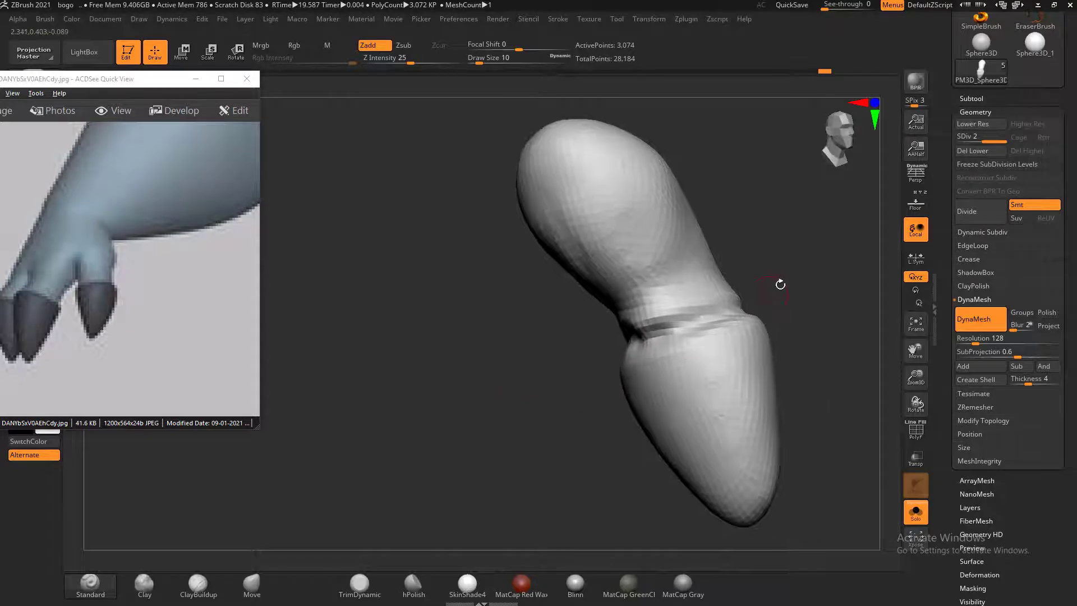
pyautogui.keyDown('shift'); pyautogui.moveTo(814, 285); pyautogui.dragTo(797, 288); pyautogui.keyUp('shift')
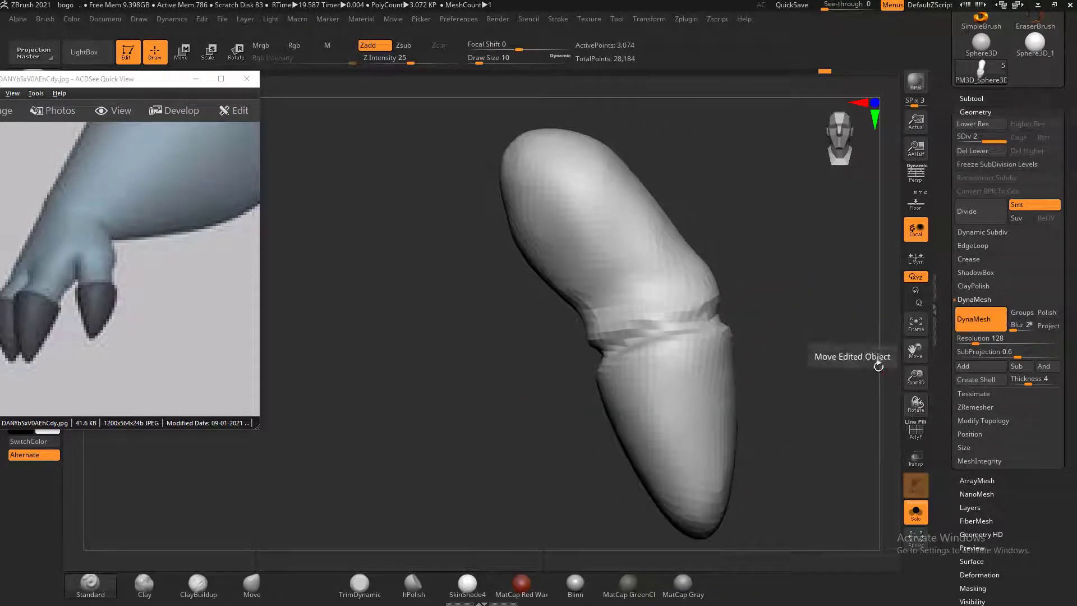
pyautogui.press('ctrl')
pyautogui.keyDown('ctrl'); pyautogui.moveTo(805, 304); pyautogui.dragTo(818, 364); pyautogui.keyUp('ctrl')
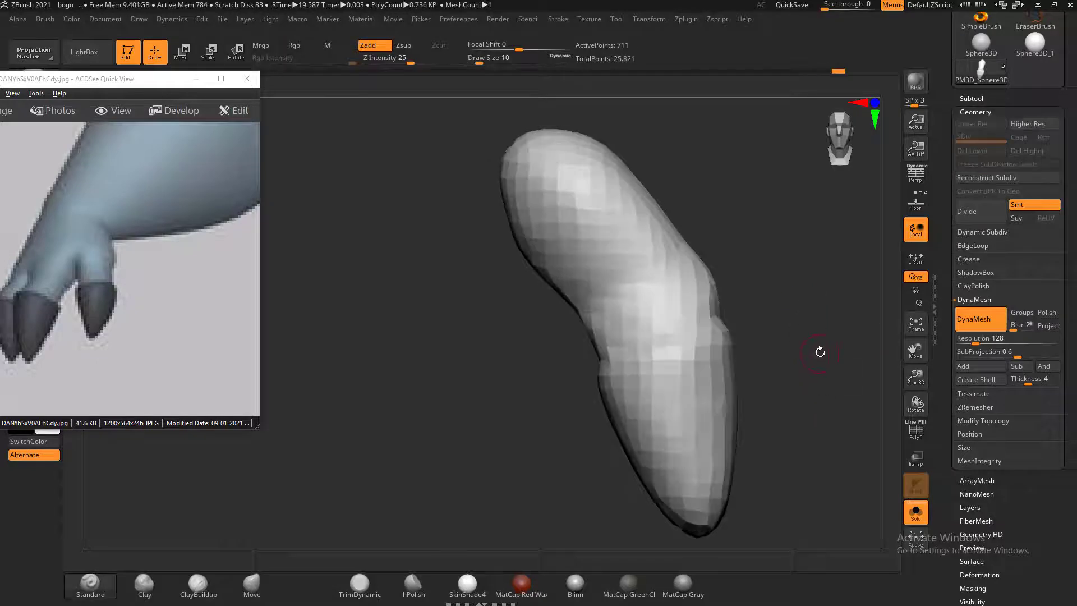
pyautogui.hotkey('ctrl', 'z')
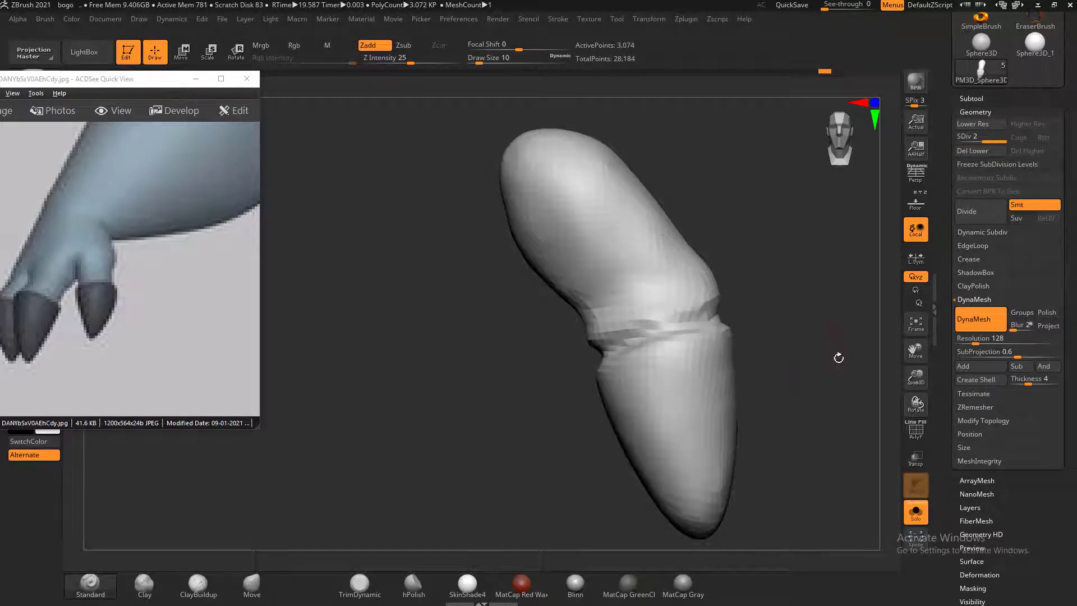
# Turn off DynaMesh, rebuild the finger's topology using ZRemesher with a target polygon count of 5, and check its wireframe
pyautogui.click(980, 327)
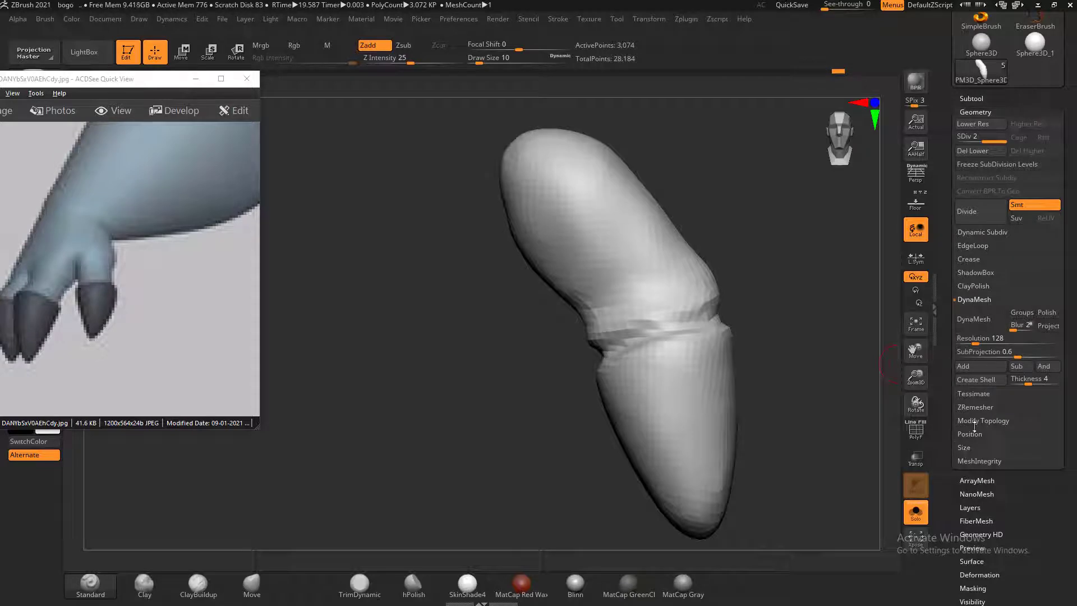
pyautogui.click(975, 407)
pyautogui.click(974, 345)
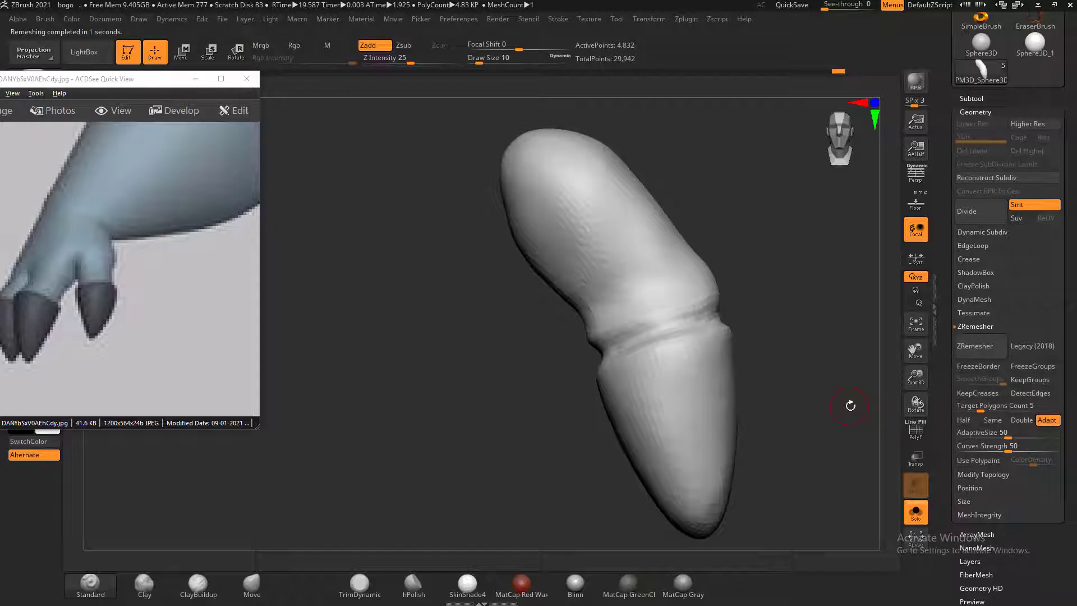
pyautogui.hotkey('shift', 'f')
pyautogui.moveTo(833, 415)
pyautogui.mouseDown()
pyautogui.moveTo(830, 405)
pyautogui.moveTo(867, 397)
pyautogui.moveTo(841, 426)
pyautogui.moveTo(863, 409)
pyautogui.mouseUp()
pyautogui.hotkey('shift', 'f')
# Bring back the whole character, duplicate the finger subtool and shift the copy sideways along the palm as a second finger
pyautogui.click(919, 522)
pyautogui.moveTo(812, 445); pyautogui.dragTo(811, 399)
pyautogui.click(972, 98)
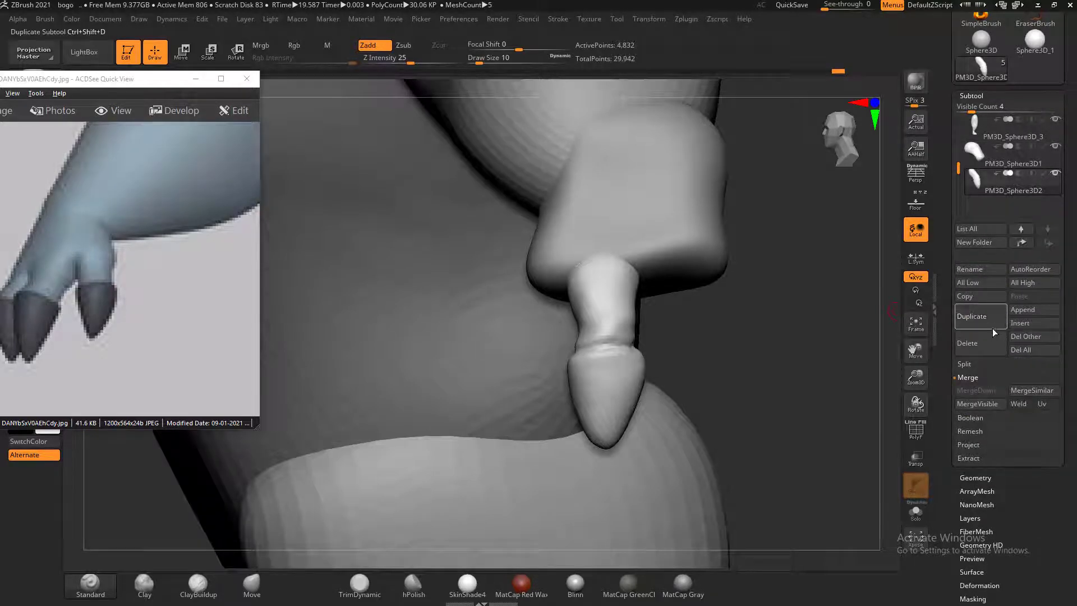
pyautogui.click(991, 328)
pyautogui.moveTo(781, 385); pyautogui.dragTo(812, 386)
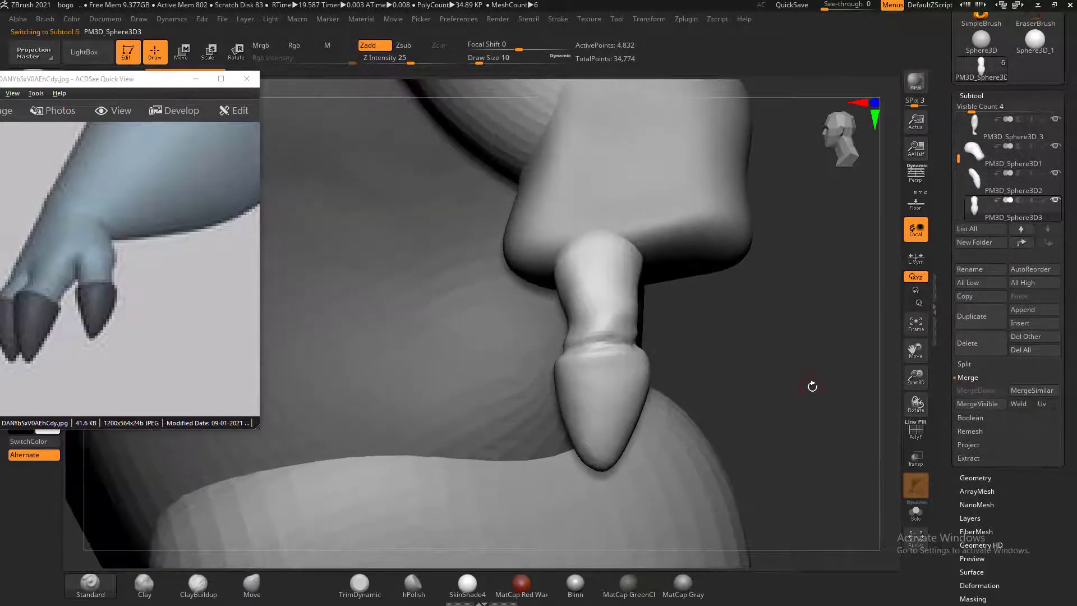
pyautogui.click(182, 53)
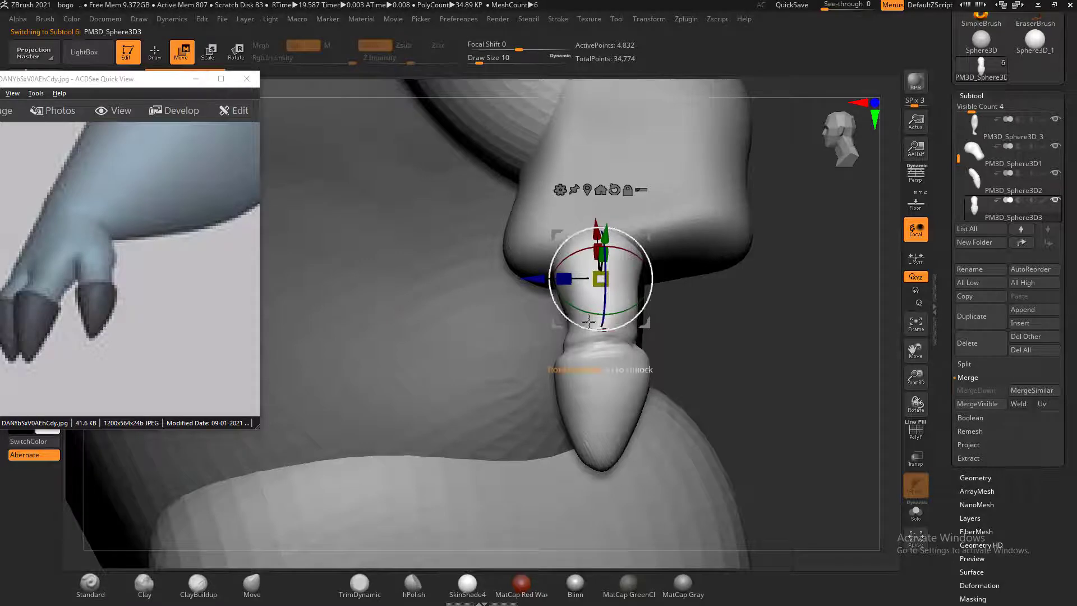
pyautogui.keyDown('ctrl'); pyautogui.moveTo(531, 278); pyautogui.dragTo(633, 279); pyautogui.keyUp('ctrl')
pyautogui.moveTo(852, 412); pyautogui.dragTo(825, 378)
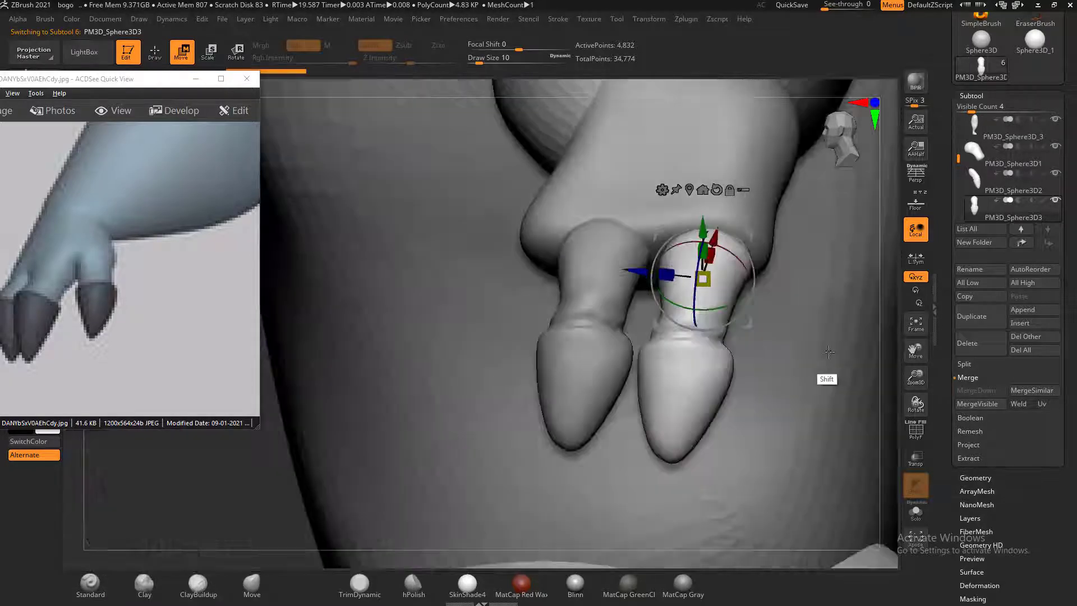
# Adjust the second finger slightly, compare the hand with the reference image on the floor grid and hide the reference again
pyautogui.click(919, 211)
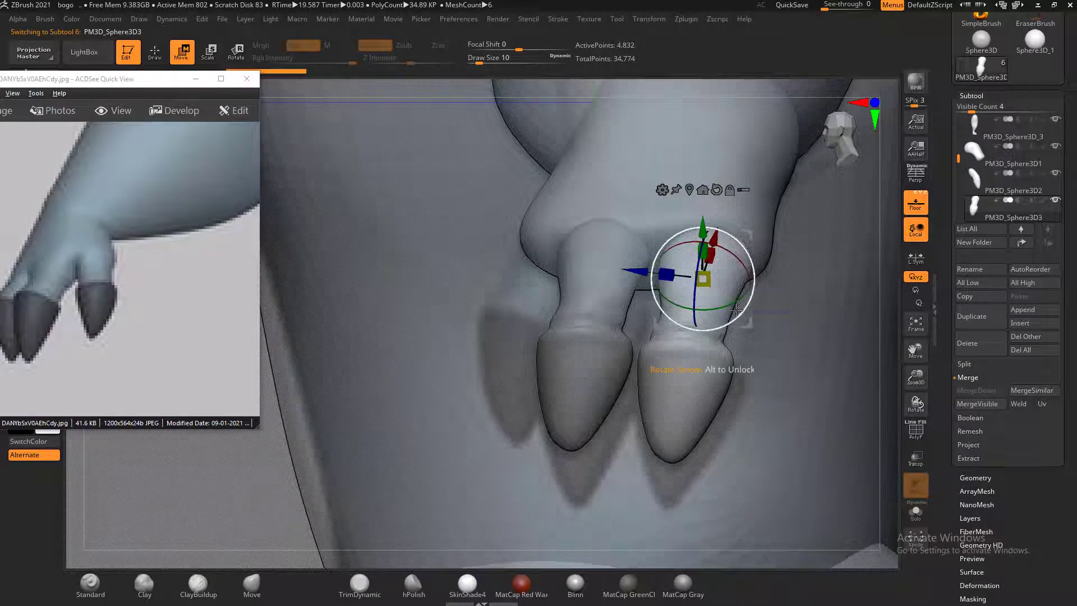
pyautogui.moveTo(719, 307); pyautogui.dragTo(725, 304)
pyautogui.press('q')
pyautogui.moveTo(807, 284)
pyautogui.mouseDown()
pyautogui.moveTo(825, 281)
pyautogui.moveTo(789, 305)
pyautogui.moveTo(821, 305)
pyautogui.moveTo(829, 264)
pyautogui.moveTo(835, 283)
pyautogui.moveTo(856, 287)
pyautogui.moveTo(846, 275)
pyautogui.moveTo(819, 359)
pyautogui.moveTo(849, 285)
pyautogui.mouseUp()
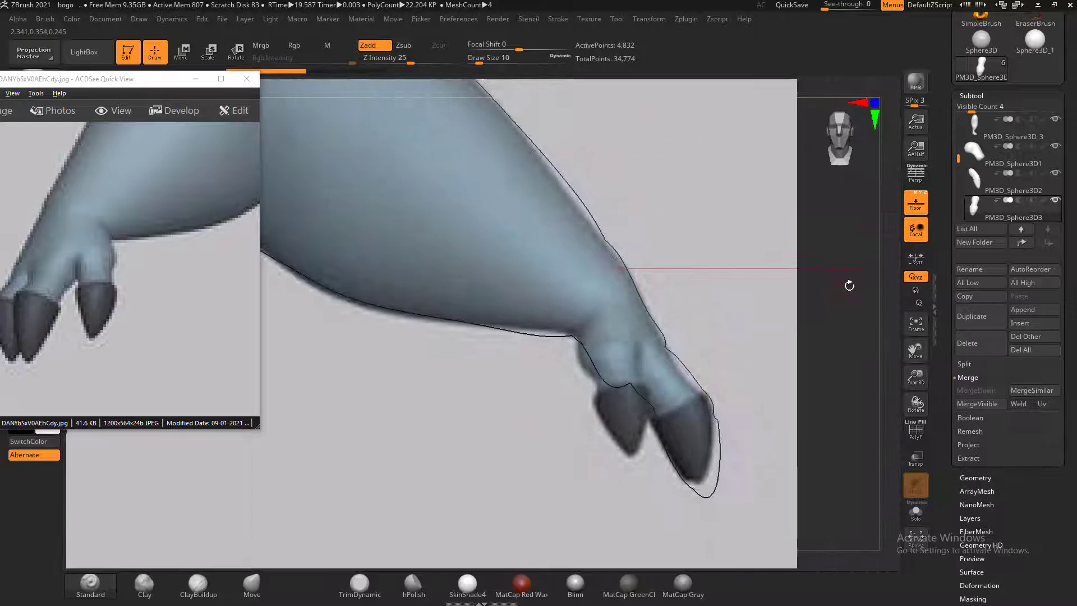
pyautogui.click(915, 209)
pyautogui.moveTo(824, 325)
pyautogui.mouseDown()
pyautogui.moveTo(813, 376)
pyautogui.moveTo(770, 393)
pyautogui.moveTo(690, 281)
pyautogui.moveTo(747, 410)
pyautogui.moveTo(267, 193)
pyautogui.mouseUp()
# Centre the transform gizmo on the second finger and nudge it slightly along its length toward the palm
pyautogui.click(189, 52)
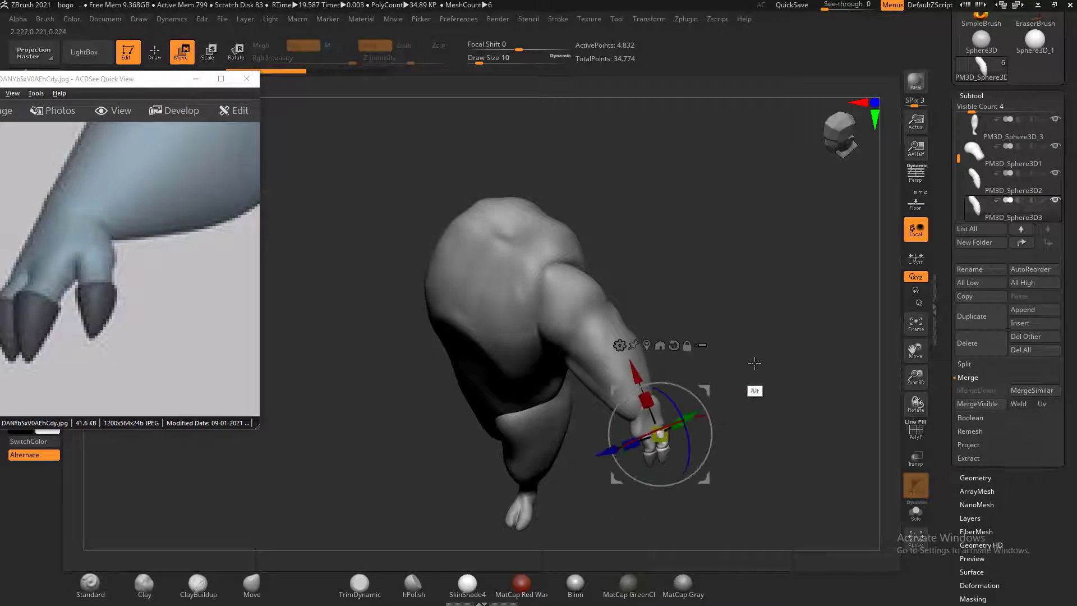
pyautogui.keyDown('alt'); pyautogui.moveTo(754, 364); pyautogui.dragTo(663, 370); pyautogui.keyUp('alt')
pyautogui.click(646, 347)
pyautogui.keyDown('alt'); pyautogui.moveTo(778, 404); pyautogui.dragTo(731, 410); pyautogui.keyUp('alt')
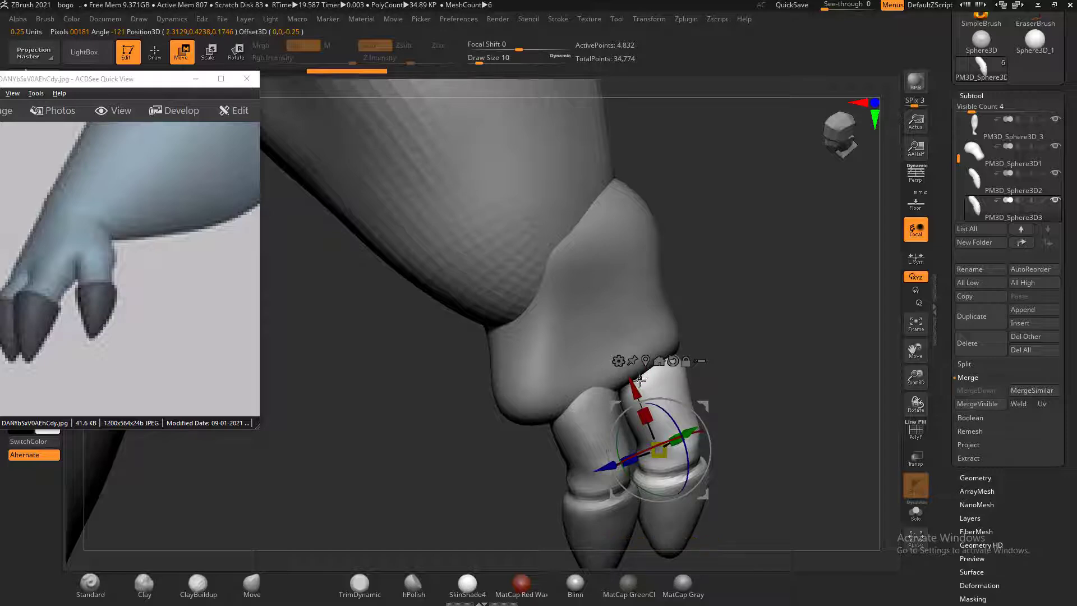
pyautogui.moveTo(637, 387); pyautogui.dragTo(636, 386)
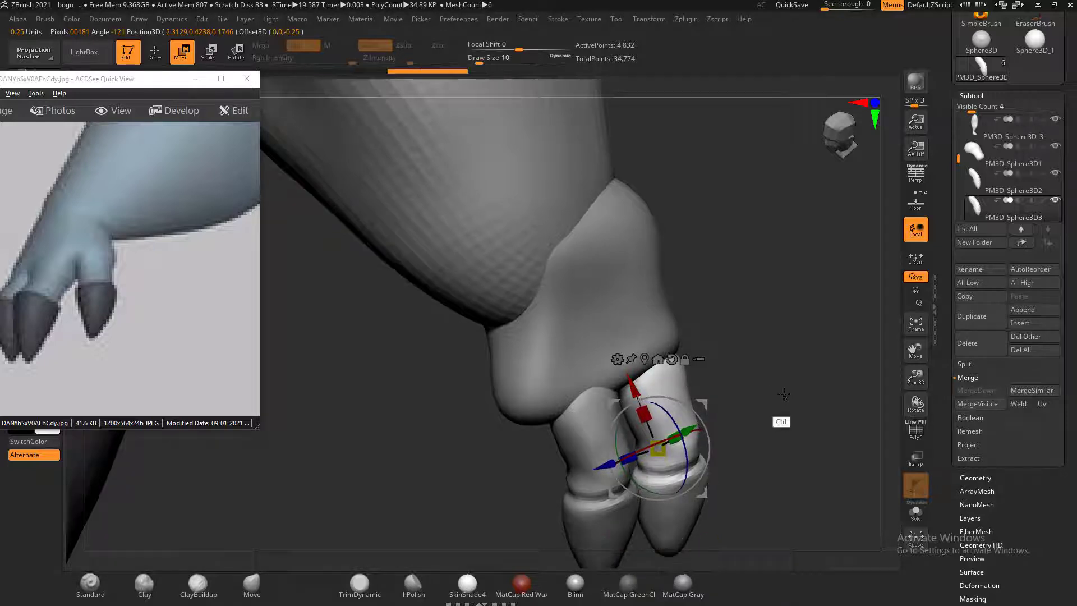
pyautogui.moveTo(782, 397)
pyautogui.mouseDown()
pyautogui.moveTo(695, 449)
pyautogui.moveTo(789, 396)
pyautogui.moveTo(755, 395)
pyautogui.moveTo(788, 398)
pyautogui.moveTo(803, 362)
pyautogui.moveTo(769, 389)
pyautogui.mouseUp()
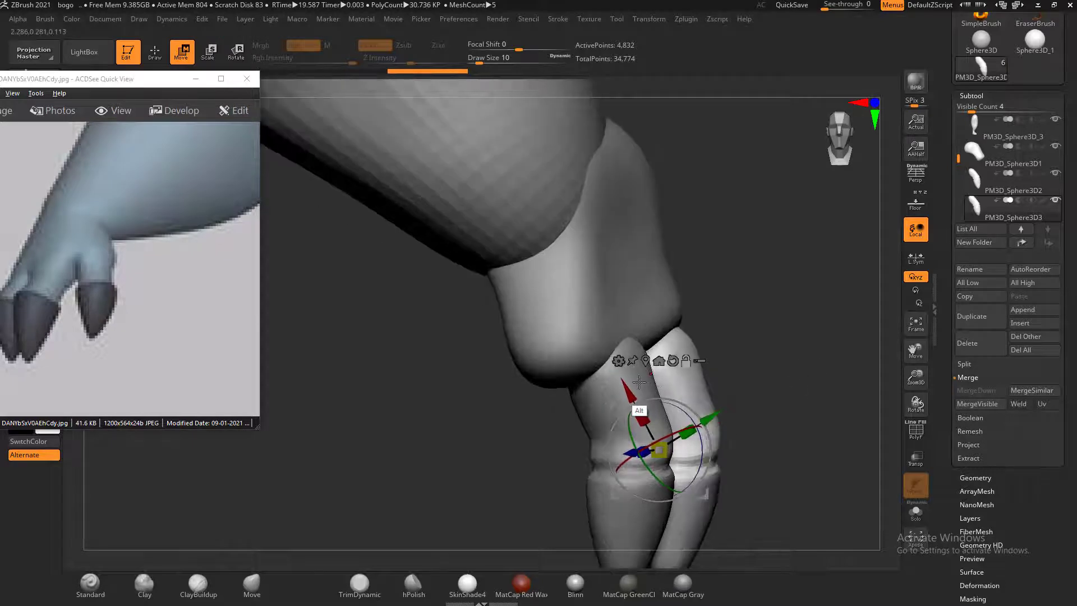
# Duplicate the first finger subtool, shift the copy to the inner side of the palm and tilt it outward as a thumb
pyautogui.press('q')
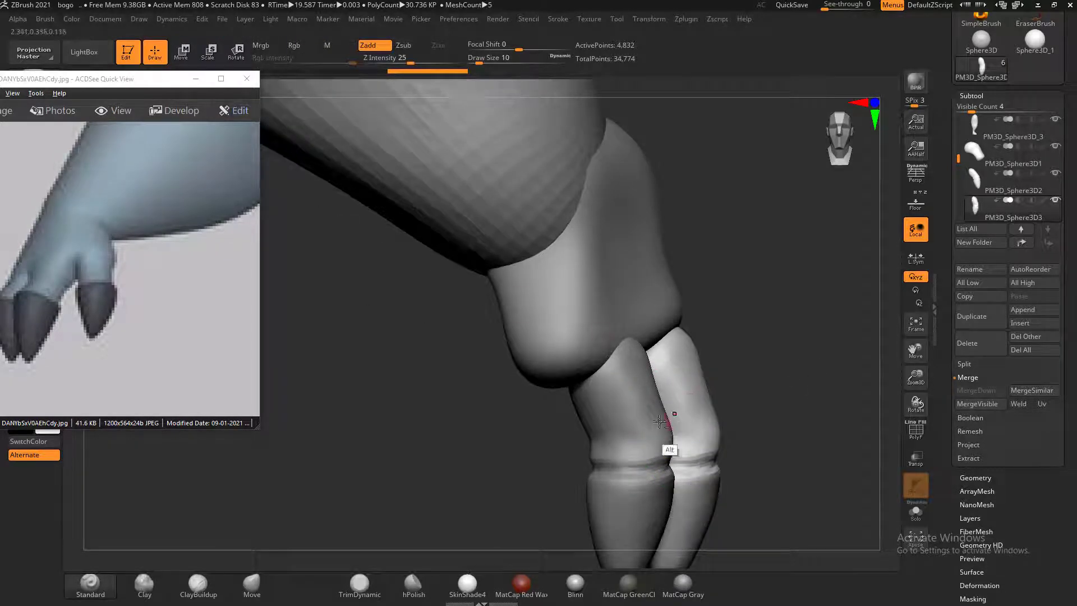
pyautogui.keyDown('alt'); pyautogui.click(655, 400); pyautogui.keyUp('alt')
pyautogui.moveTo(715, 445); pyautogui.dragTo(802, 367)
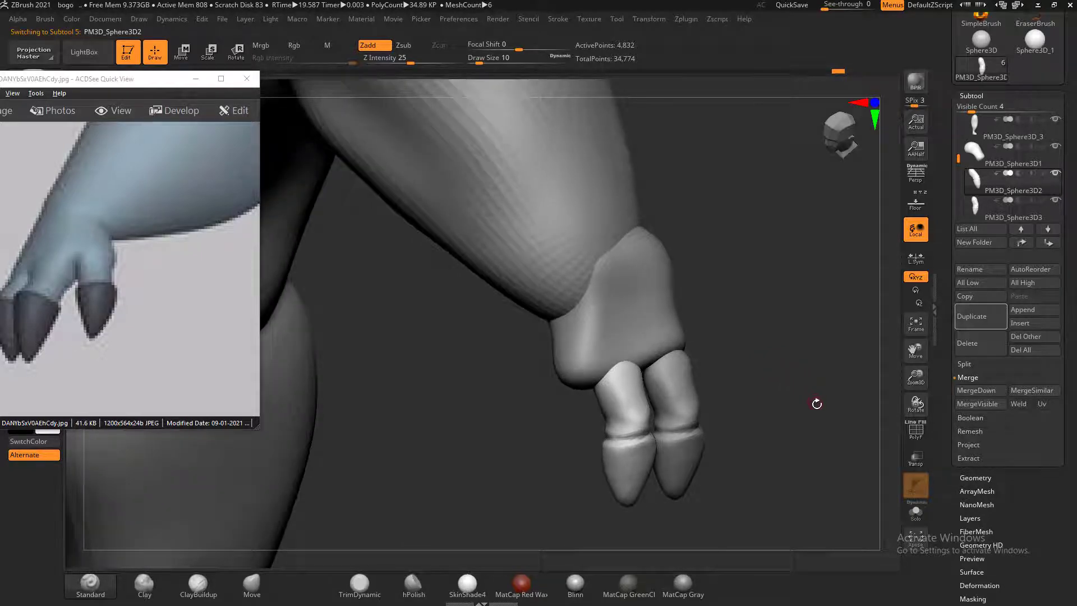
pyautogui.click(977, 320)
pyautogui.press('w')
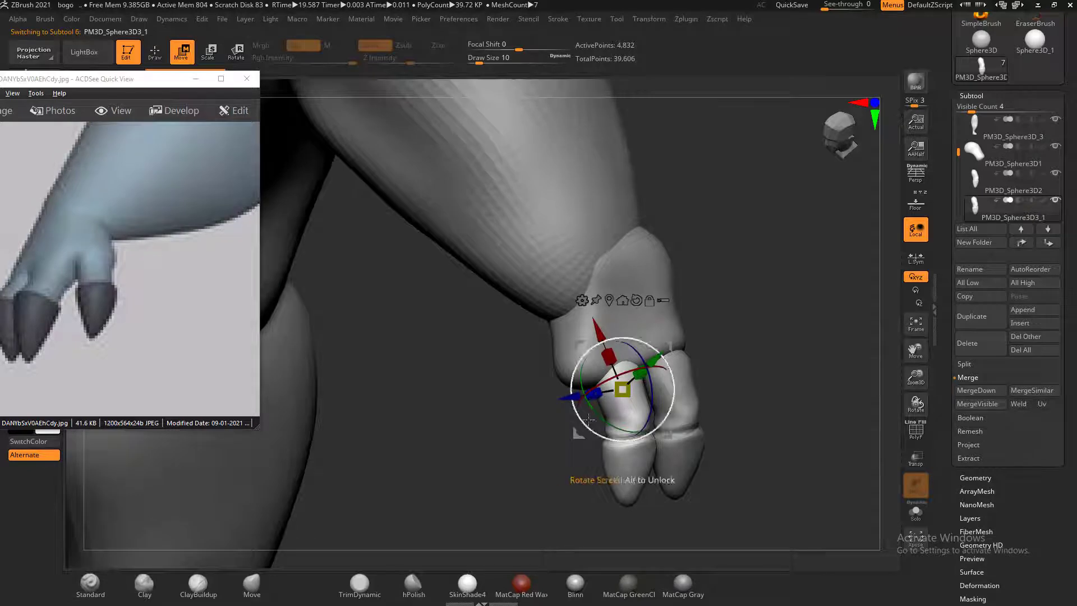
pyautogui.moveTo(635, 384); pyautogui.dragTo(560, 399)
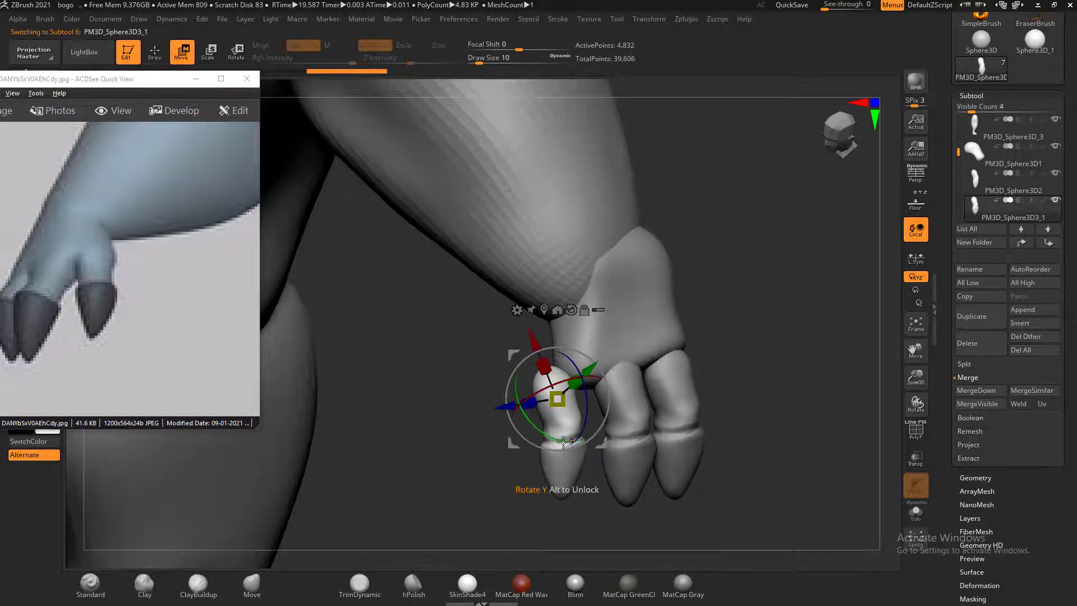
pyautogui.moveTo(553, 438); pyautogui.dragTo(534, 424)
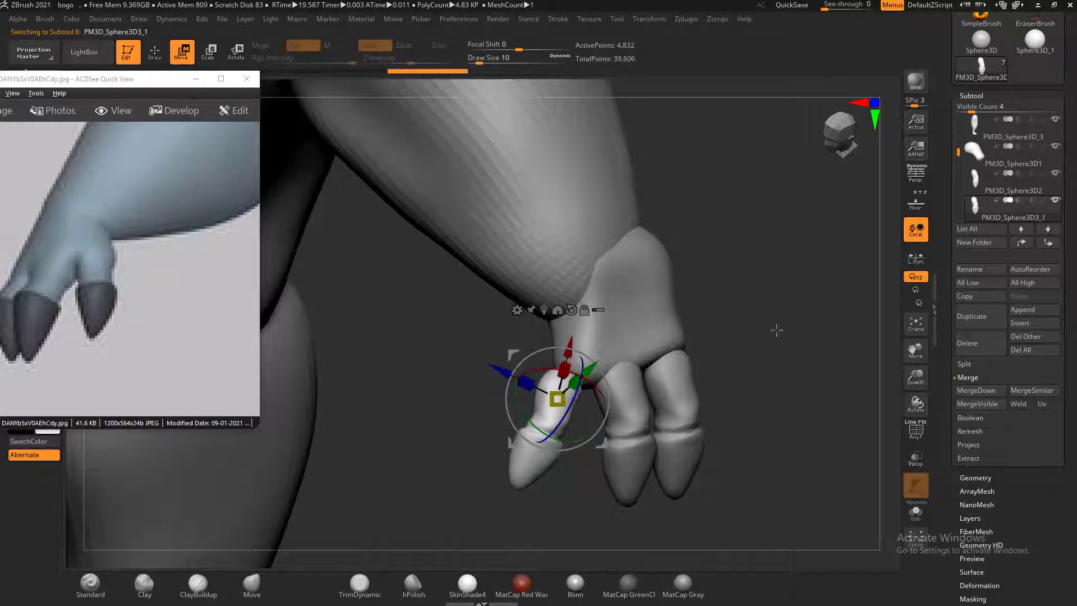
# Move the thumb up along the side of the palm, turn it slightly and push its base against the palm
pyautogui.moveTo(778, 330); pyautogui.dragTo(667, 413)
pyautogui.moveTo(547, 333); pyautogui.dragTo(539, 277)
pyautogui.moveTo(774, 224); pyautogui.dragTo(780, 375)
pyautogui.moveTo(610, 302); pyautogui.dragTo(594, 320)
pyautogui.moveTo(785, 299); pyautogui.dragTo(690, 330)
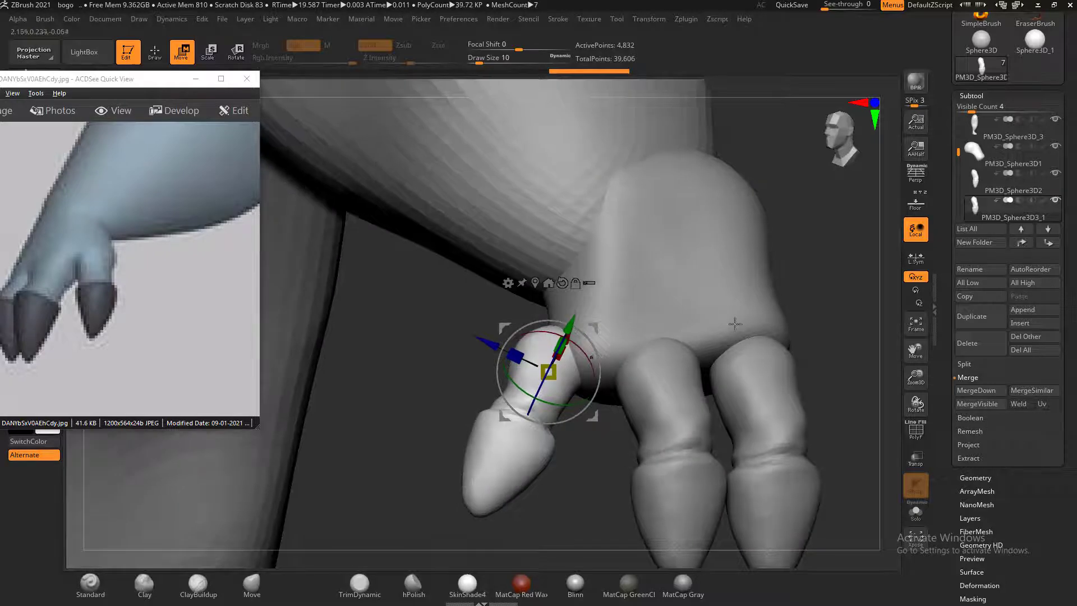
pyautogui.moveTo(808, 272); pyautogui.dragTo(716, 331)
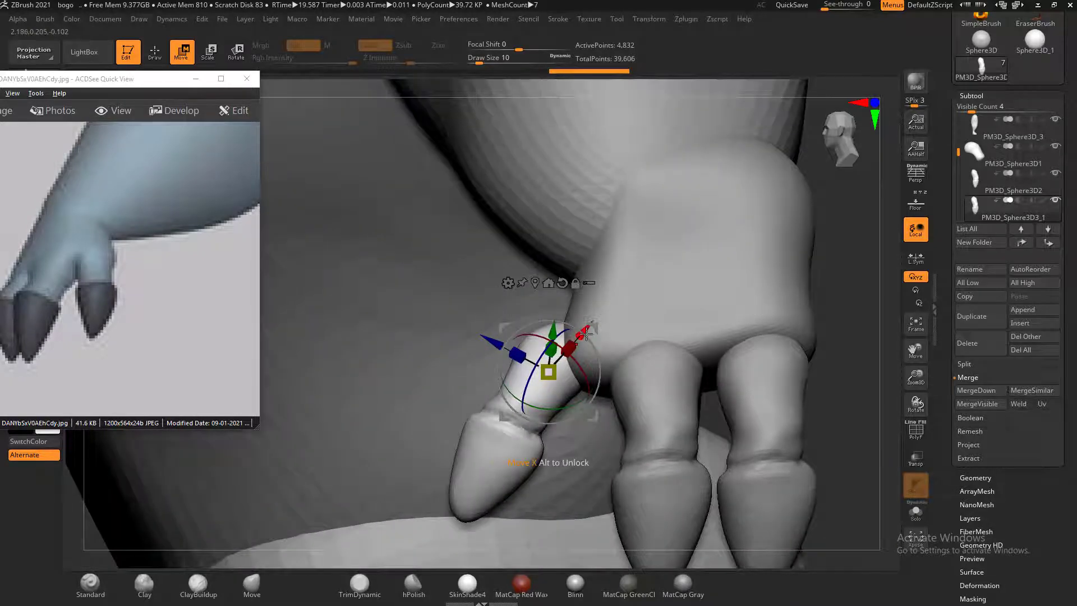
pyautogui.moveTo(583, 335); pyautogui.dragTo(608, 304)
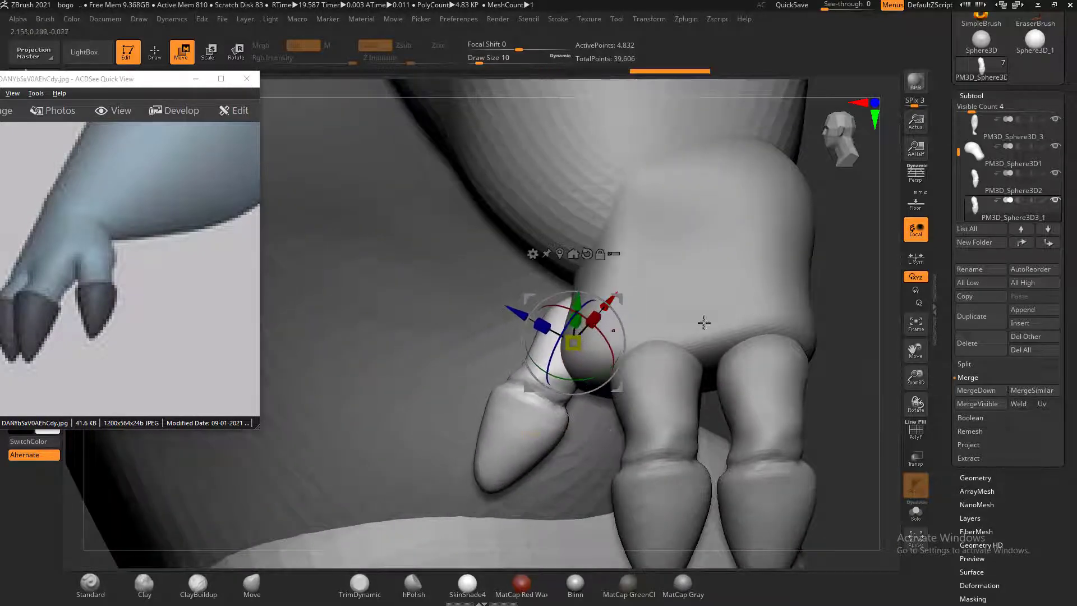
# Rotate the thumb slightly away from the fingers and compare the hand with the full-body reference image
pyautogui.moveTo(866, 353); pyautogui.dragTo(829, 367)
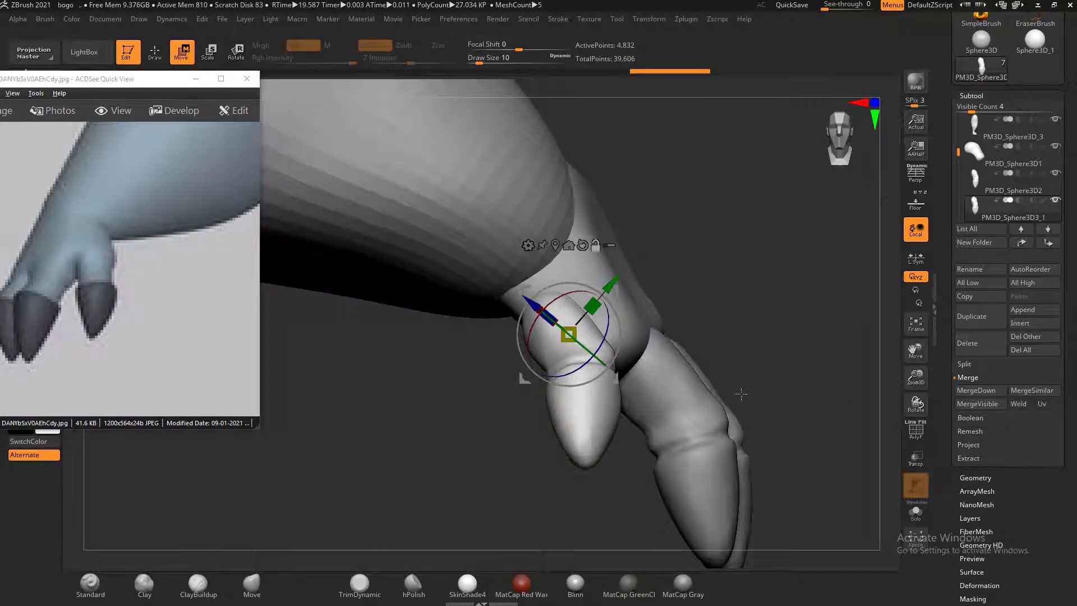
pyautogui.moveTo(609, 338); pyautogui.dragTo(603, 354)
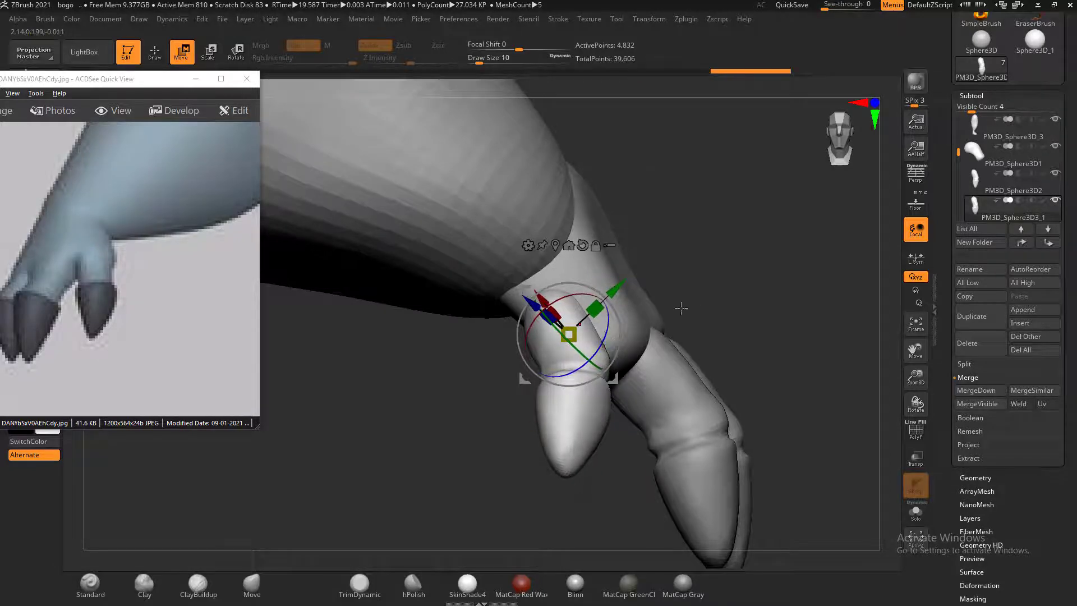
pyautogui.moveTo(680, 306); pyautogui.dragTo(705, 301)
pyautogui.moveTo(820, 312); pyautogui.dragTo(767, 316)
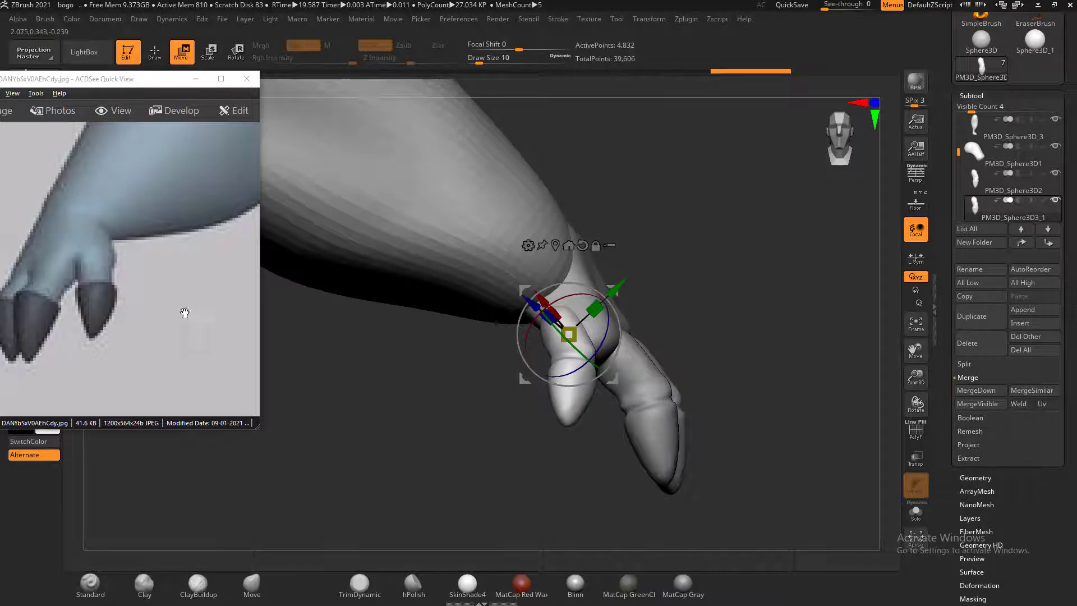
pyautogui.moveTo(185, 285); pyautogui.dragTo(185, 308)
pyautogui.scroll(-3, 202, 293)
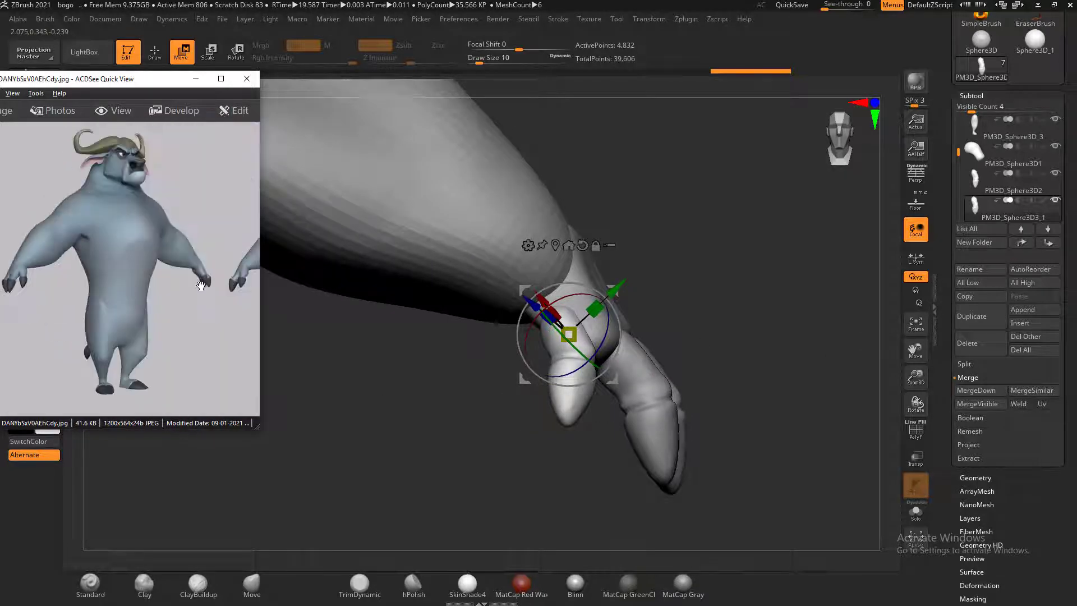
pyautogui.moveTo(765, 353)
pyautogui.mouseDown()
pyautogui.moveTo(820, 349)
pyautogui.moveTo(751, 337)
pyautogui.mouseUp()
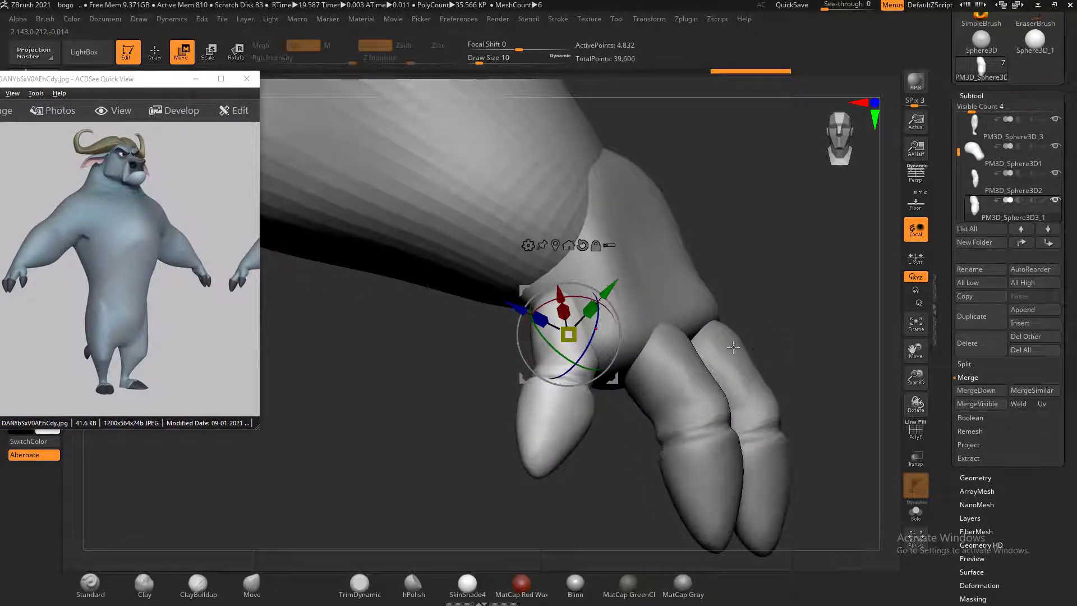
# Merge the palm subtool down with the two fingers and the thumb into a single hand subtool
pyautogui.press('q')
pyautogui.keyDown('alt'); pyautogui.click(649, 288); pyautogui.keyUp('alt')
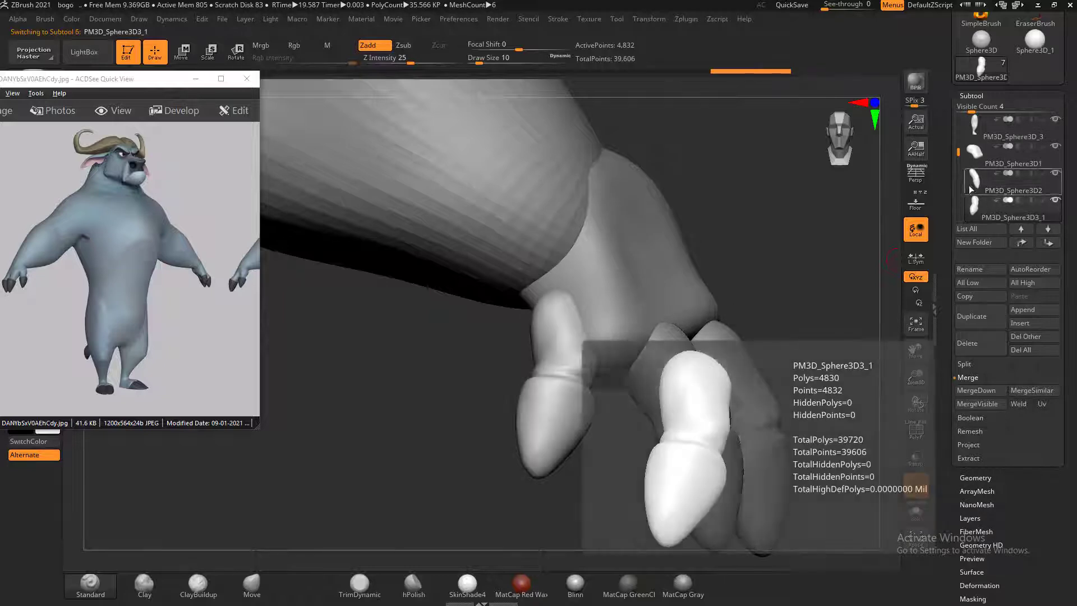
pyautogui.click(979, 205)
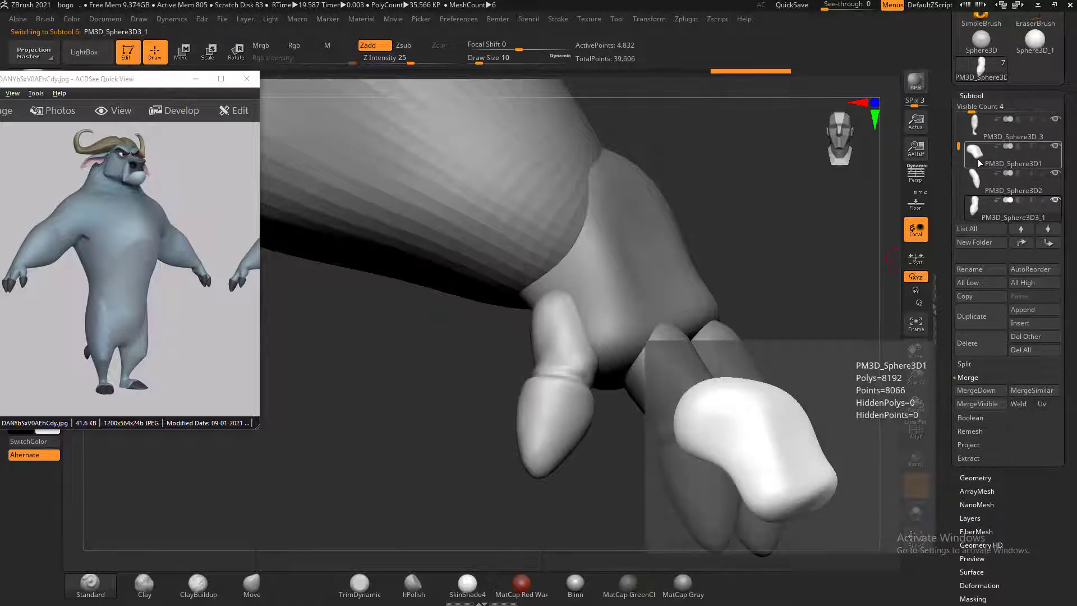
pyautogui.click(978, 160)
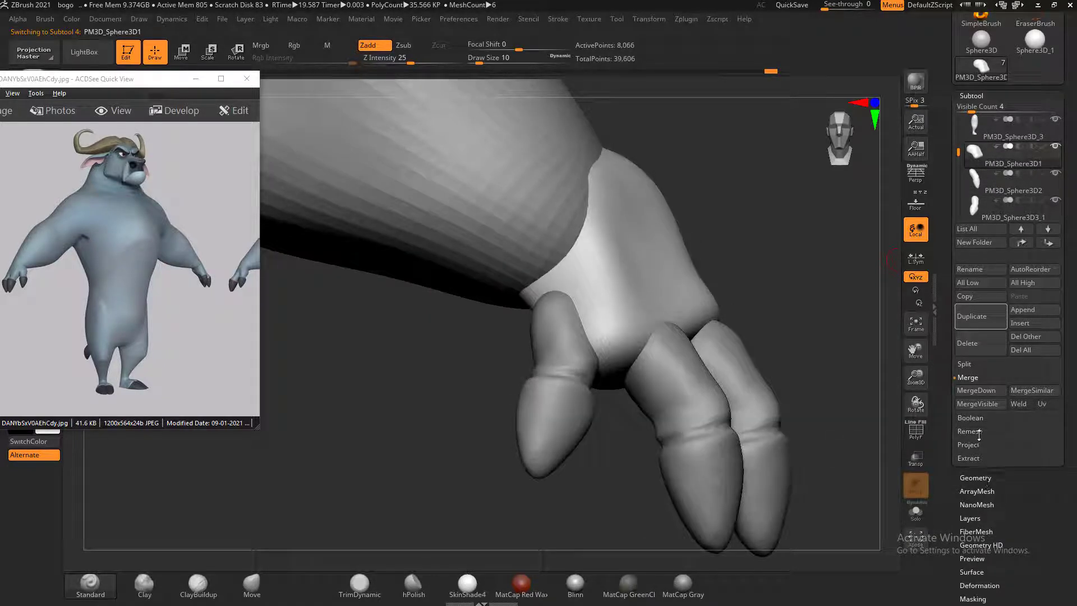
pyautogui.click(977, 390)
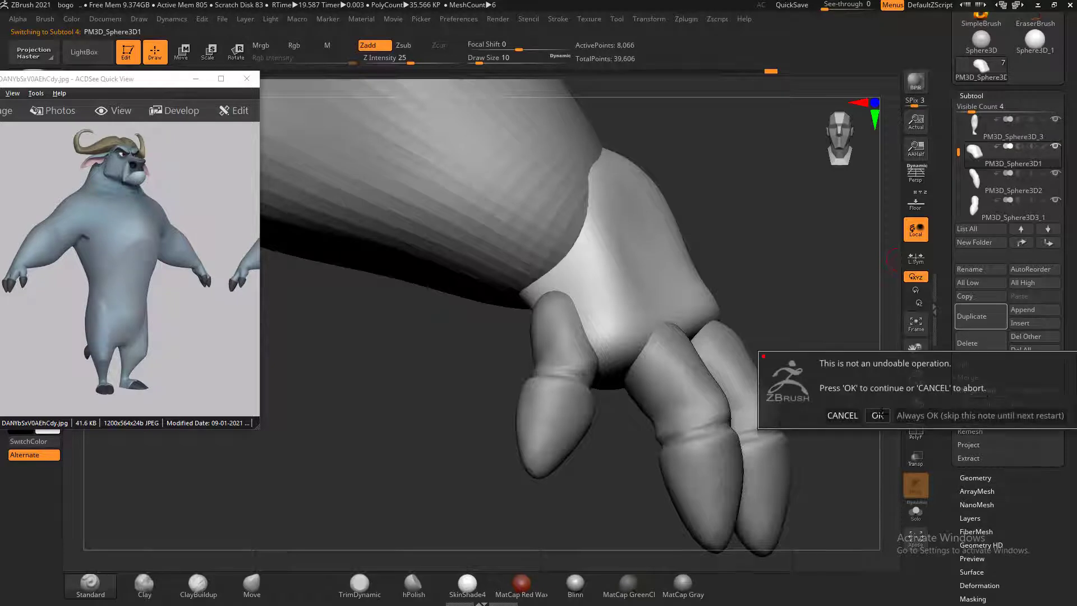
pyautogui.click(880, 414)
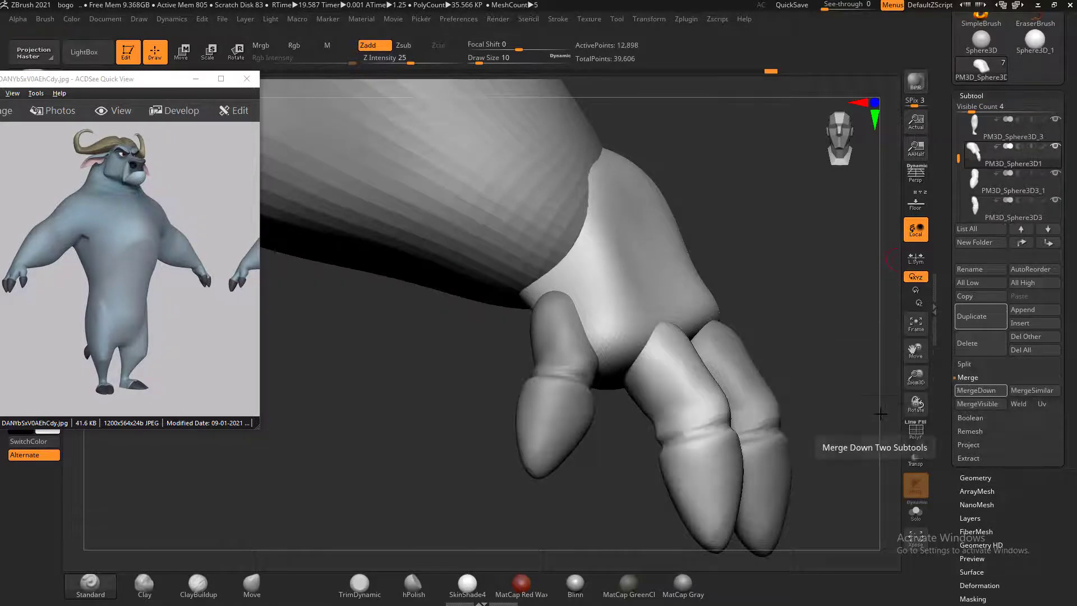
pyautogui.click(989, 392)
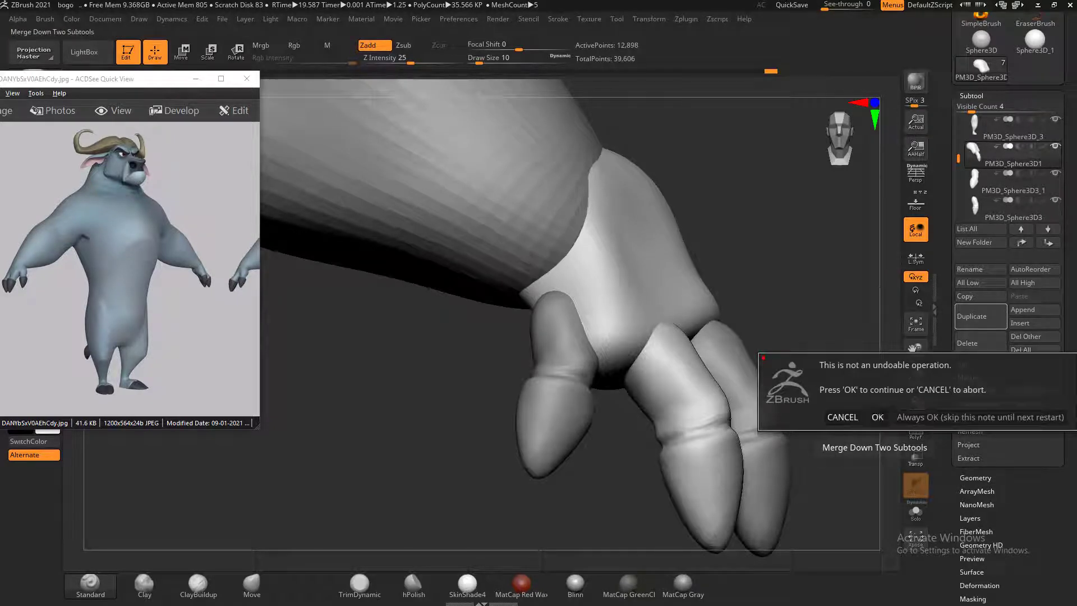
pyautogui.click(878, 417)
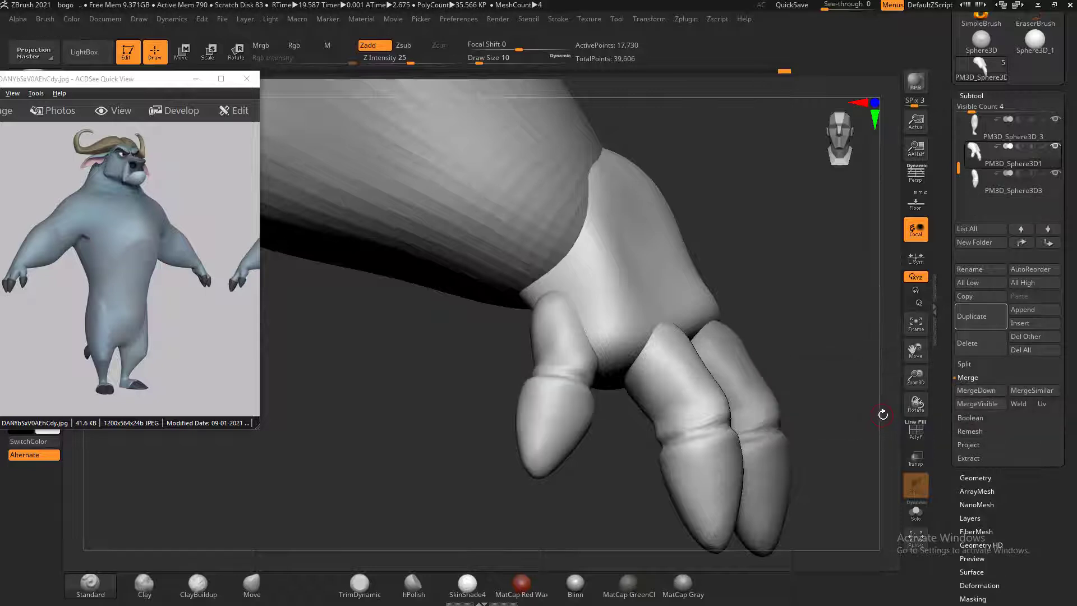
pyautogui.click(981, 392)
pyautogui.click(879, 416)
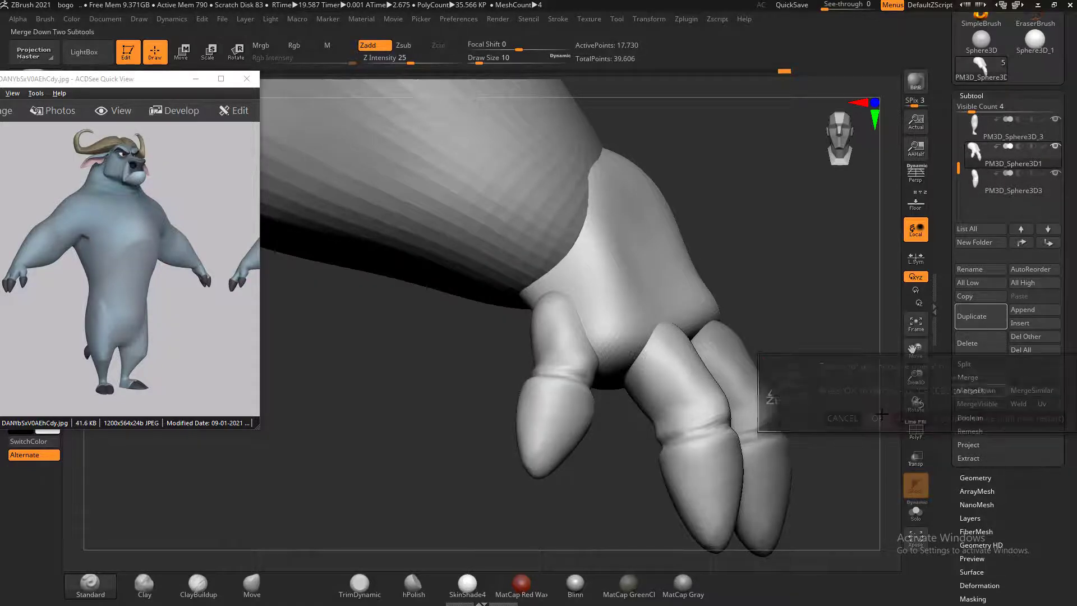
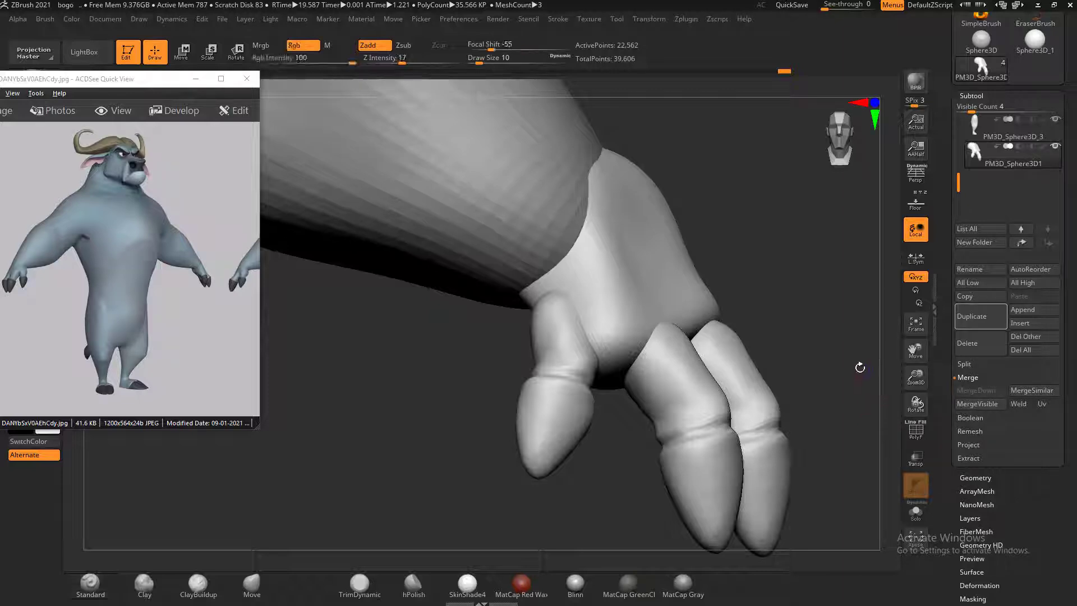
# Show the wireframe on the hand and fuse its parts with DynaMesh at resolution 128
pyautogui.hotkey('shift', 'f')
pyautogui.moveTo(841, 344); pyautogui.dragTo(887, 336)
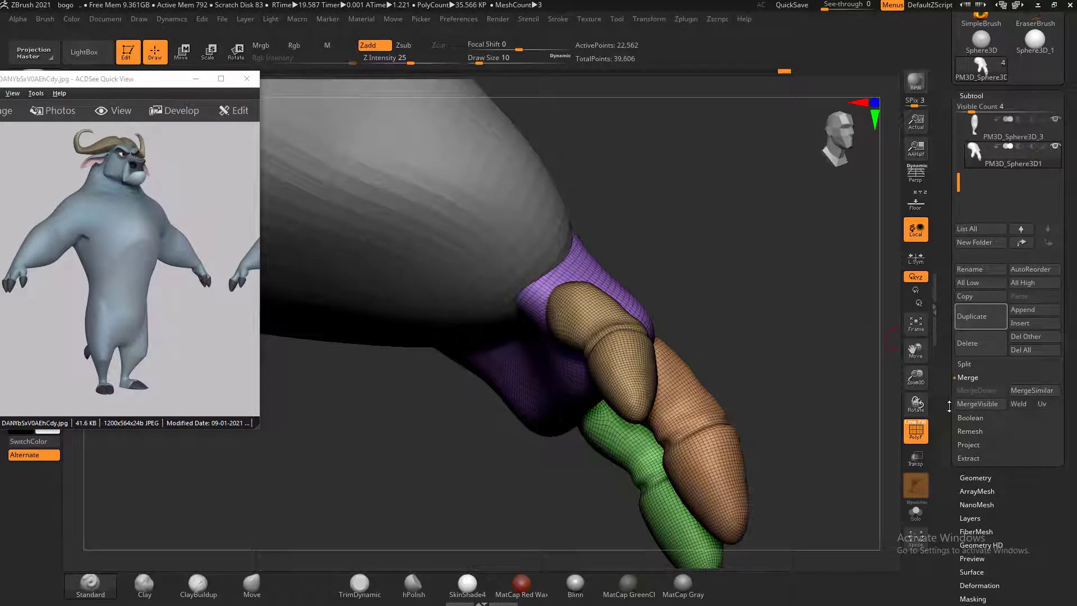
pyautogui.moveTo(957, 488); pyautogui.dragTo(949, 443)
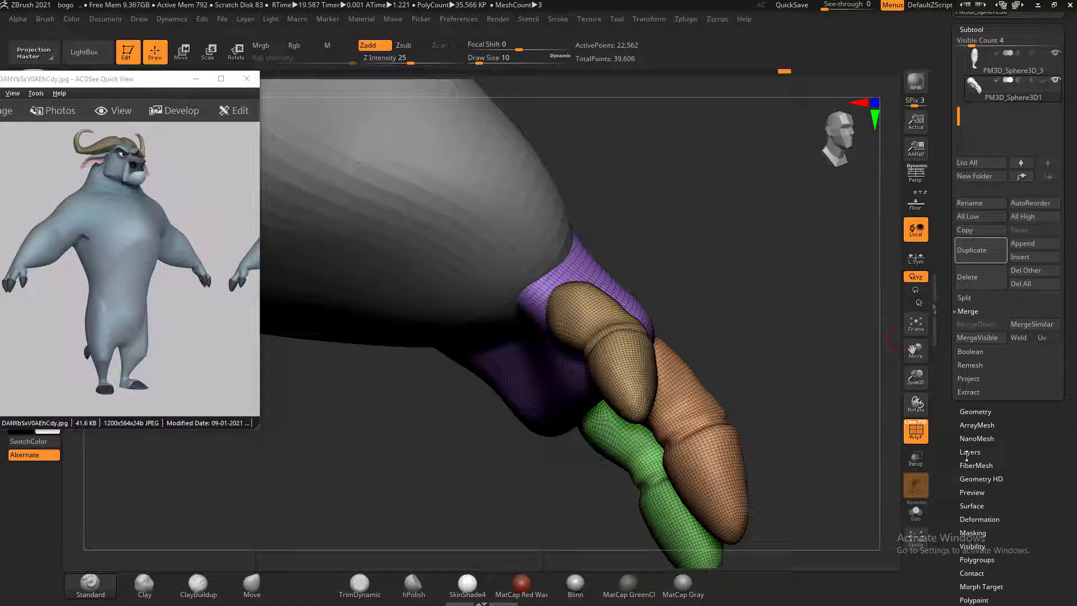
pyautogui.moveTo(951, 473)
pyautogui.mouseDown()
pyautogui.moveTo(949, 400)
pyautogui.moveTo(951, 476)
pyautogui.mouseUp()
pyautogui.click(976, 416)
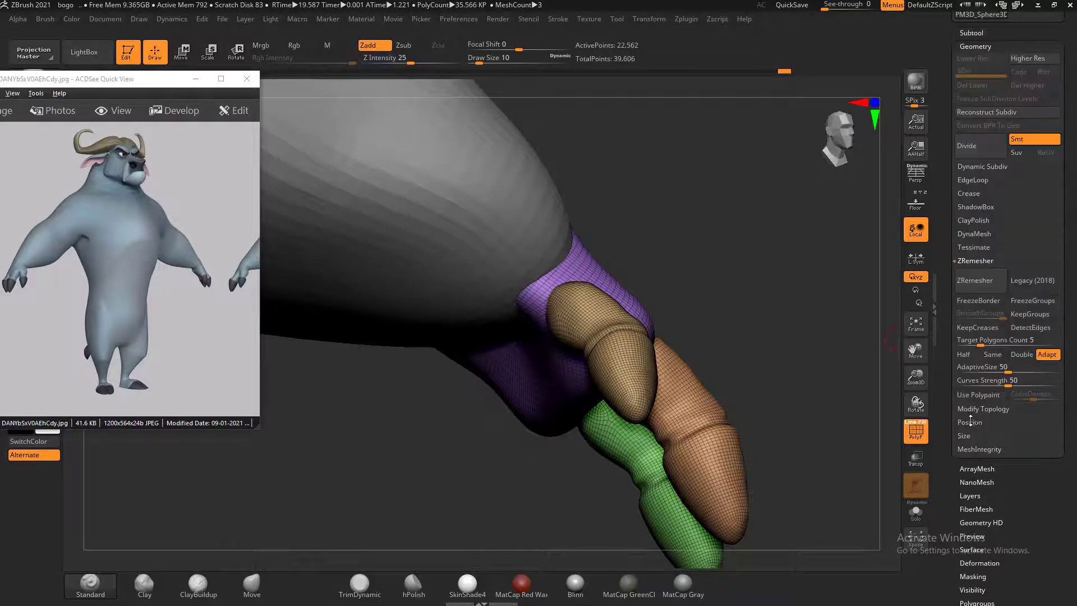
pyautogui.click(974, 235)
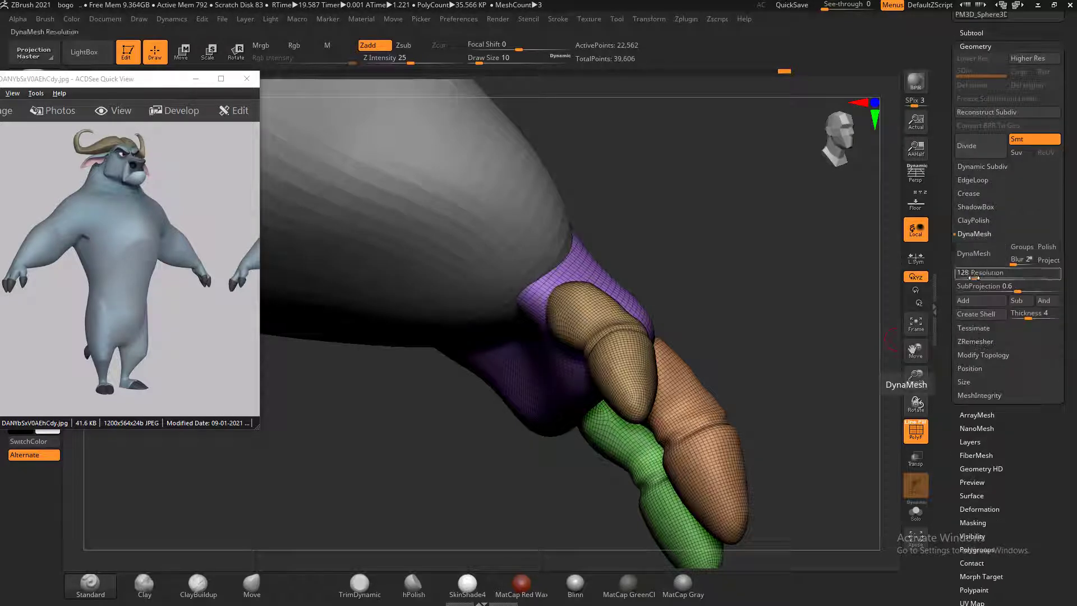
pyautogui.click(977, 255)
pyautogui.moveTo(807, 301); pyautogui.dragTo(729, 341)
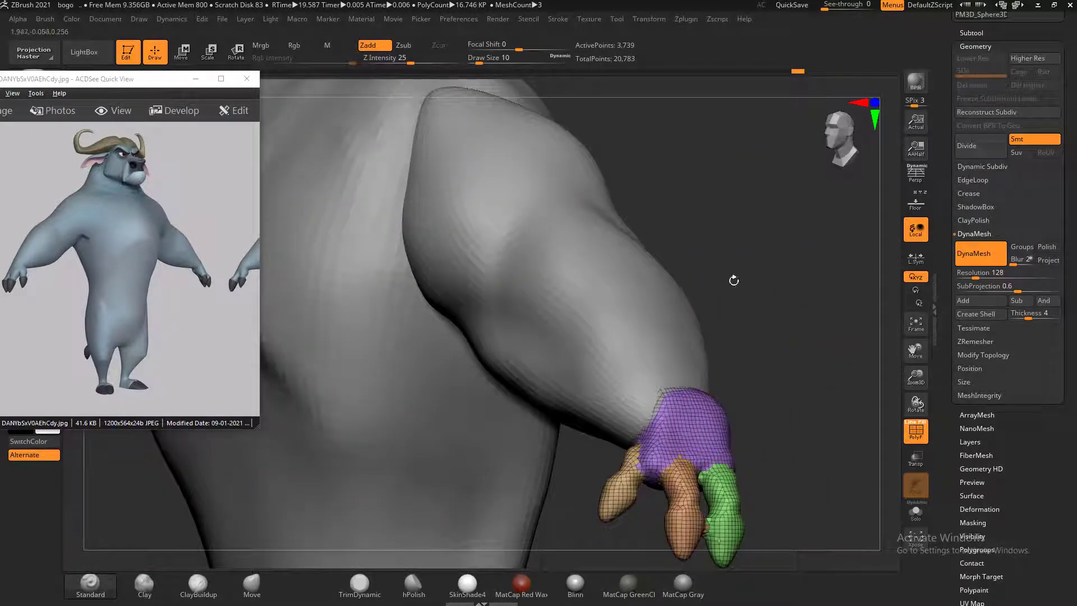
# Select the arm and move its subtool down one place so that it sits directly above the hand subtool
pyautogui.keyDown('alt'); pyautogui.click(642, 289); pyautogui.keyUp('alt')
pyautogui.scroll(5, 965, 171)
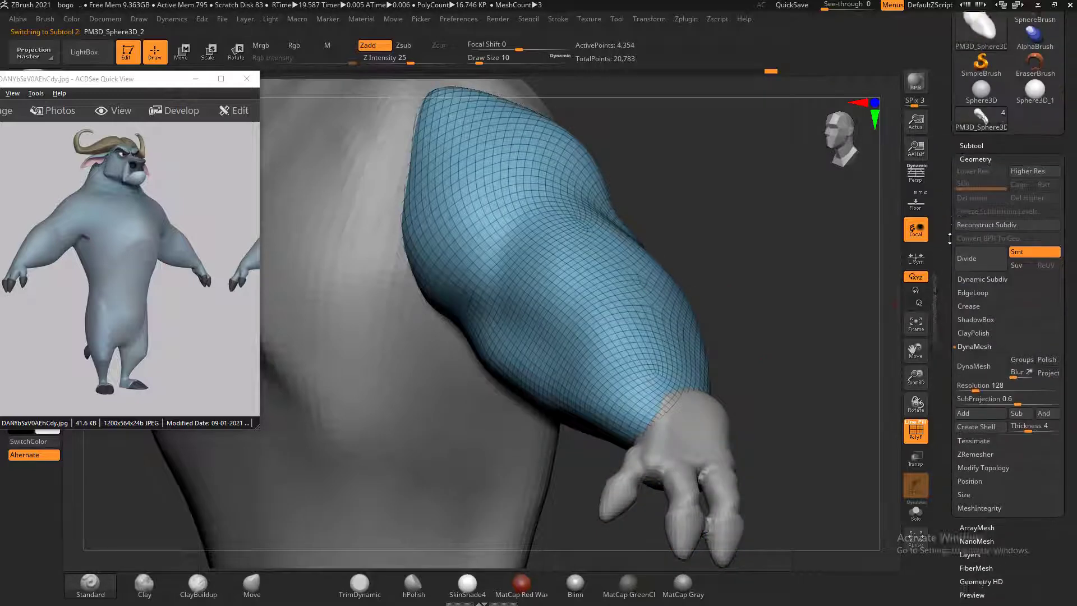
pyautogui.click(971, 168)
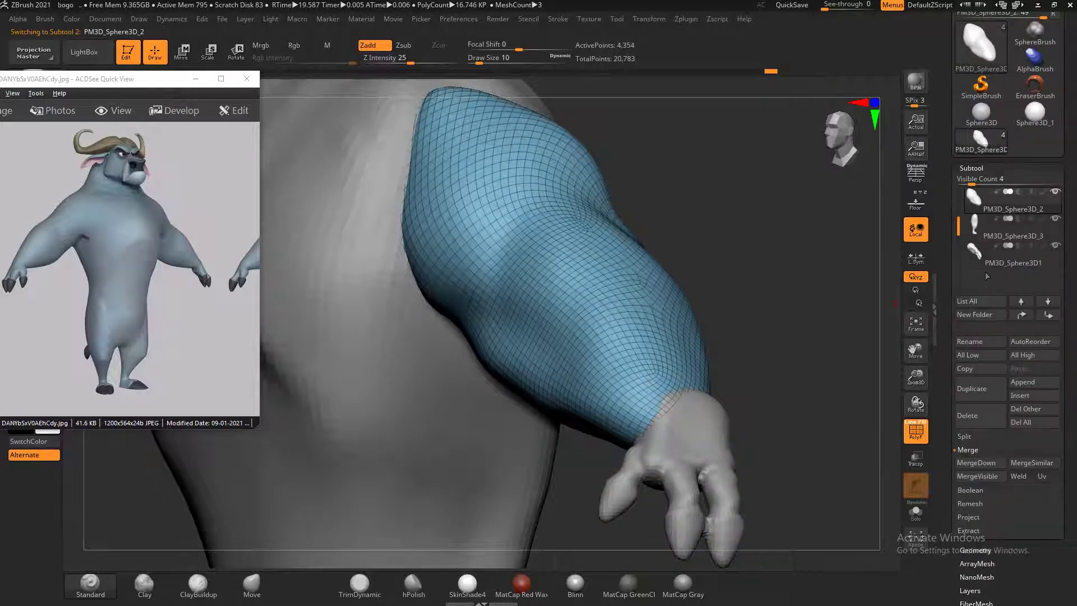
pyautogui.moveTo(982, 237)
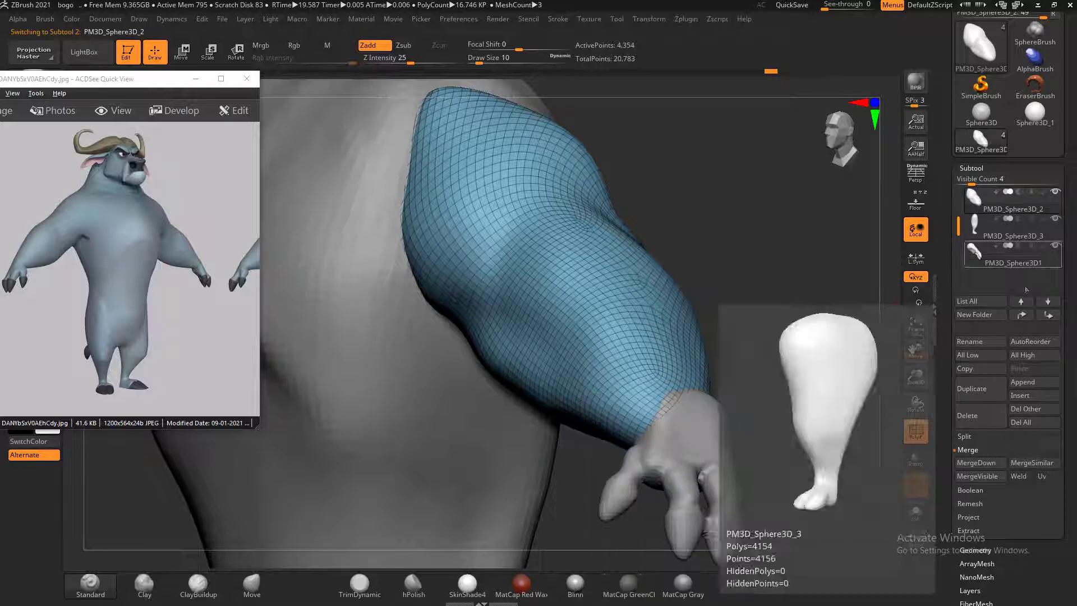
pyautogui.click(1048, 316)
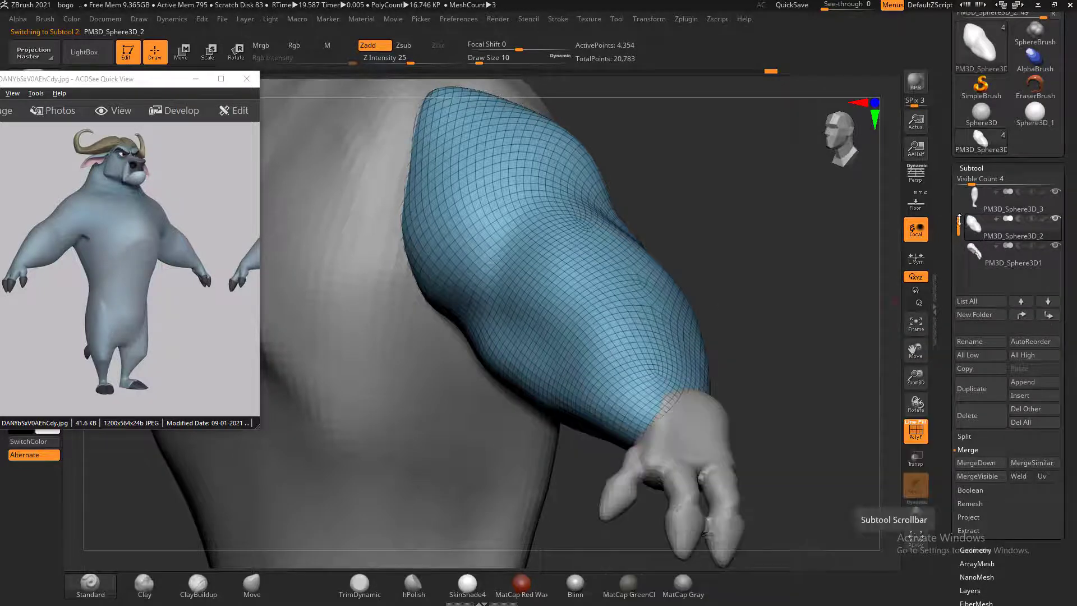
# Merge the arm subtool down with the hand subtool
pyautogui.click(975, 253)
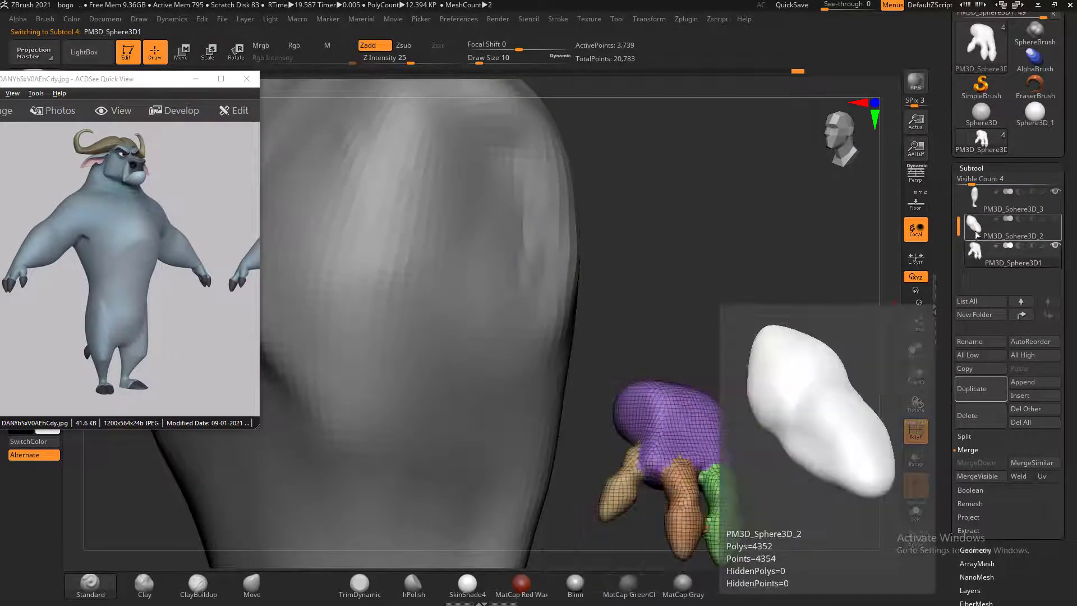
pyautogui.click(1038, 239)
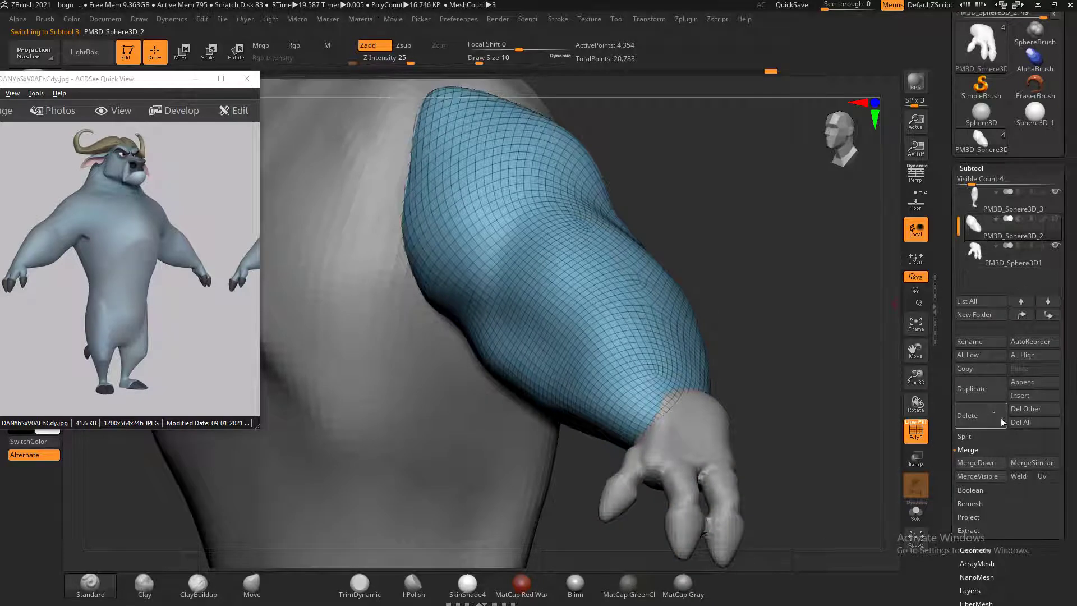
pyautogui.click(995, 470)
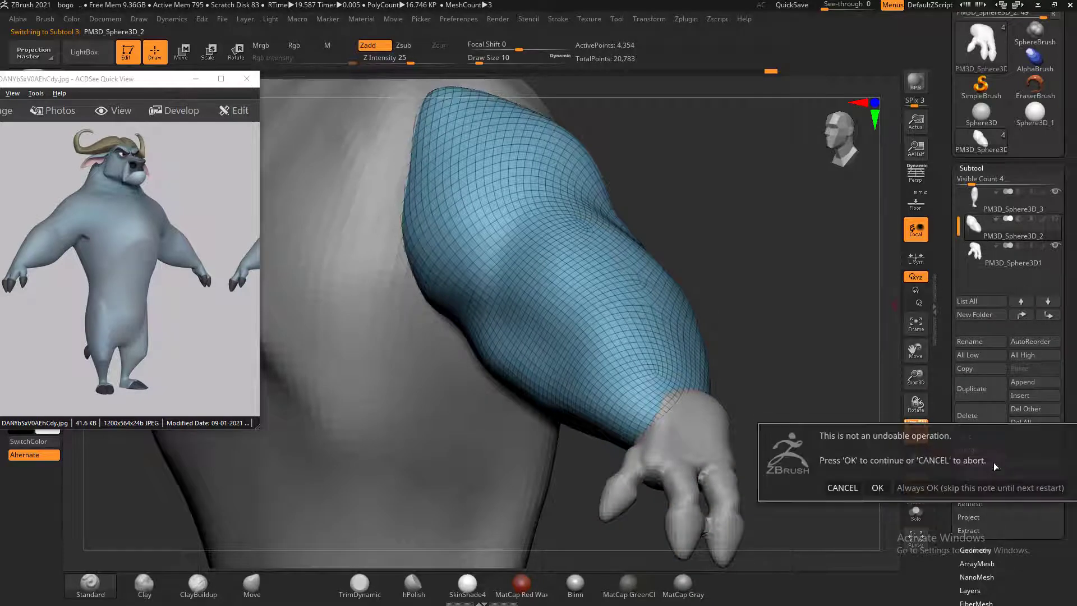
pyautogui.click(878, 487)
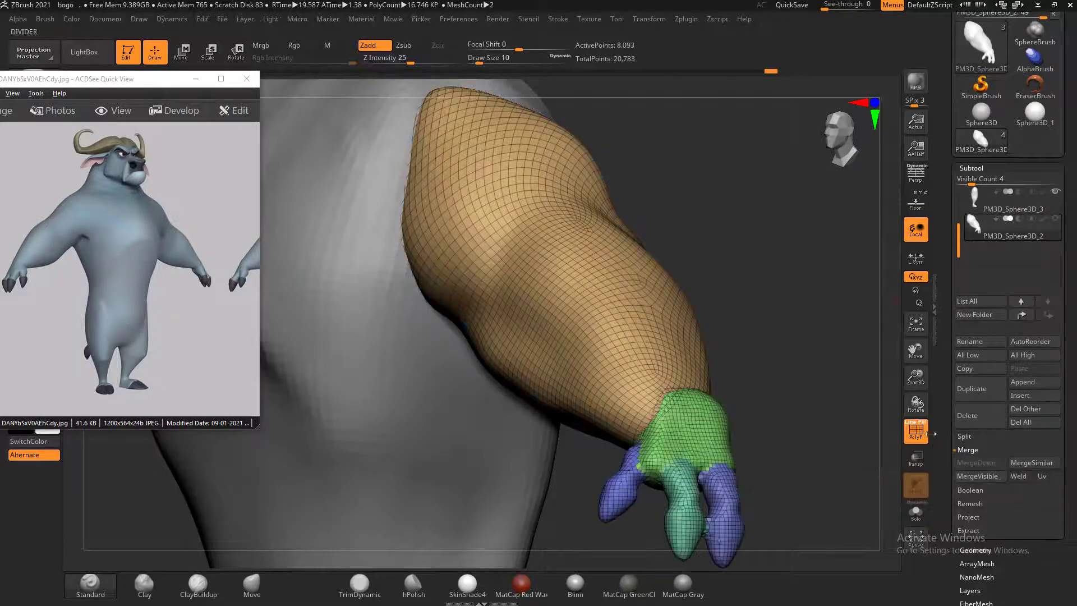
# Fuse the merged arm and hand with DynaMesh at resolution 128 and hide the wireframe
pyautogui.scroll(-5, 946, 432)
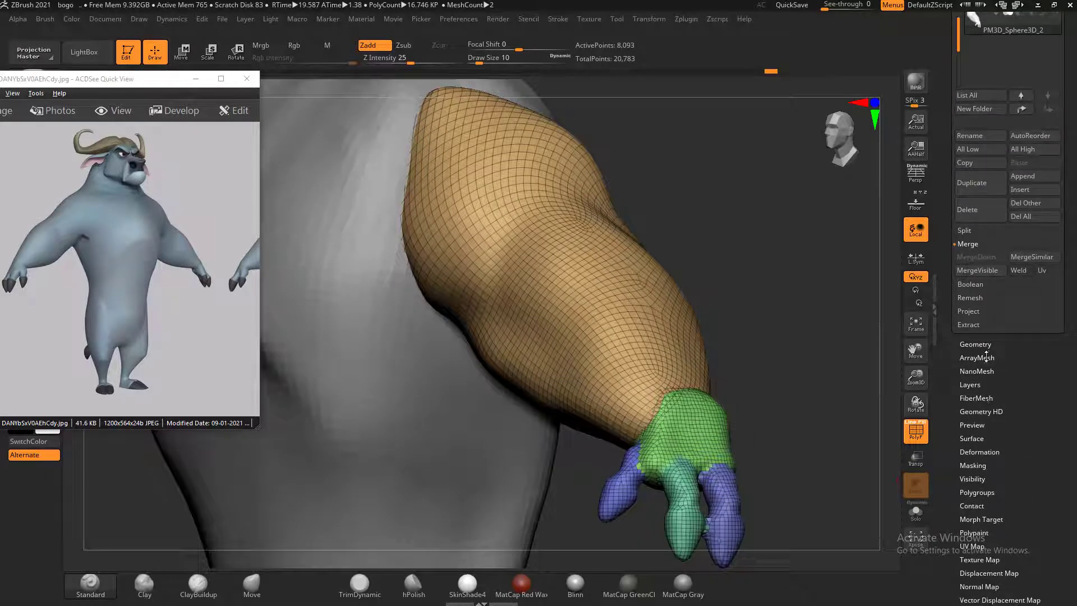
pyautogui.click(976, 344)
pyautogui.click(988, 183)
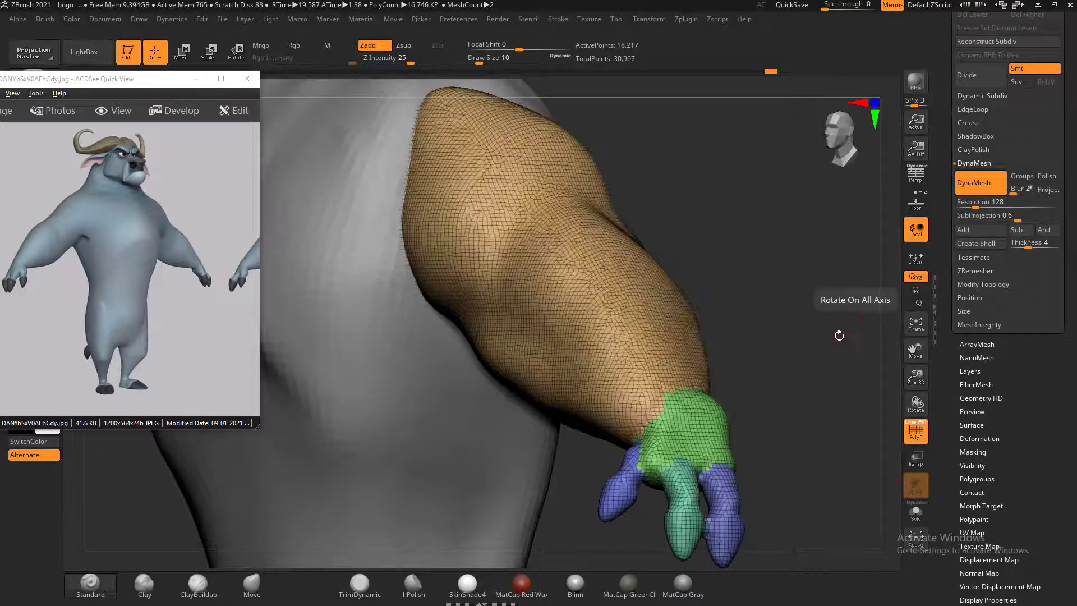
pyautogui.moveTo(839, 335); pyautogui.dragTo(839, 377)
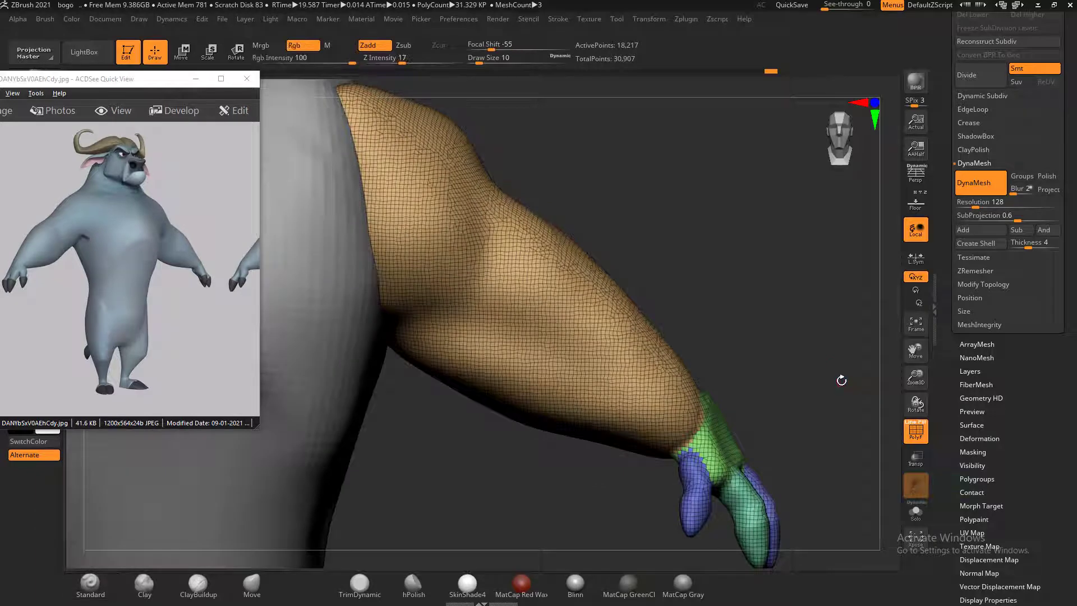
pyautogui.hotkey('shift', 'f')
pyautogui.click(983, 185)
pyautogui.moveTo(836, 318); pyautogui.dragTo(830, 345)
# Enlarge the reference around the arm and smooth the wrist seam between the forearm and the hand
pyautogui.moveTo(89, 270); pyautogui.dragTo(148, 283)
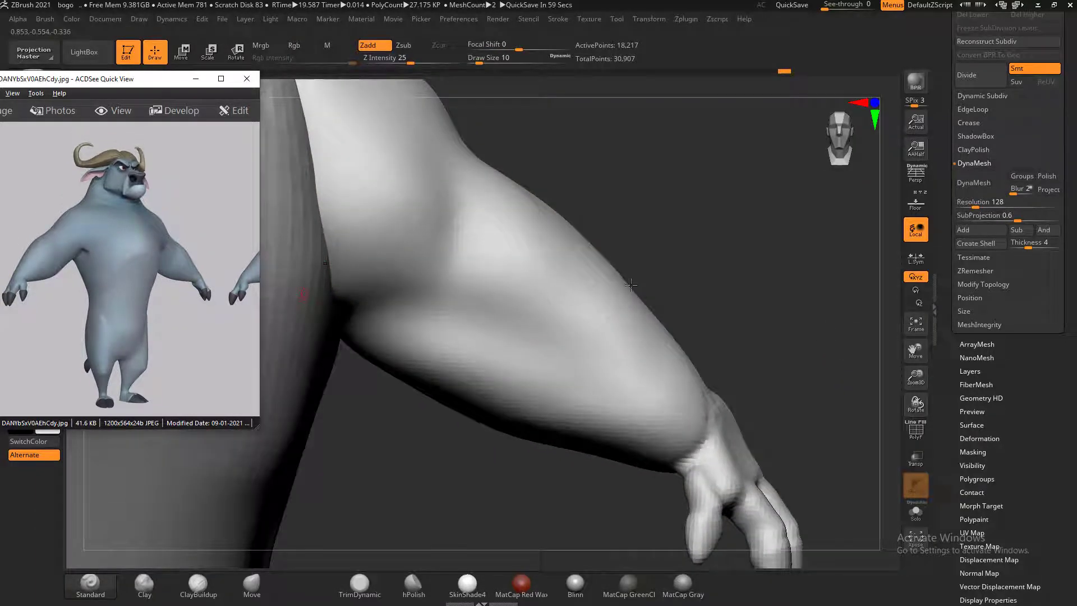
pyautogui.scroll(5, 90, 270)
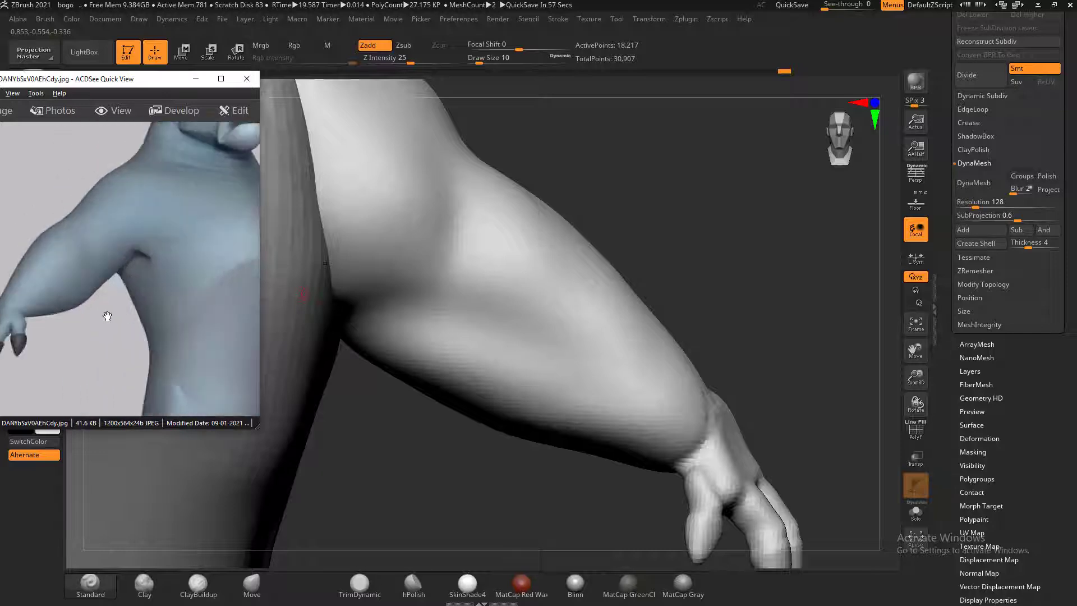
pyautogui.moveTo(764, 337)
pyautogui.mouseDown()
pyautogui.moveTo(779, 337)
pyautogui.moveTo(765, 320)
pyautogui.moveTo(778, 323)
pyautogui.mouseUp()
pyautogui.moveTo(759, 364); pyautogui.dragTo(737, 372)
pyautogui.click(96, 589)
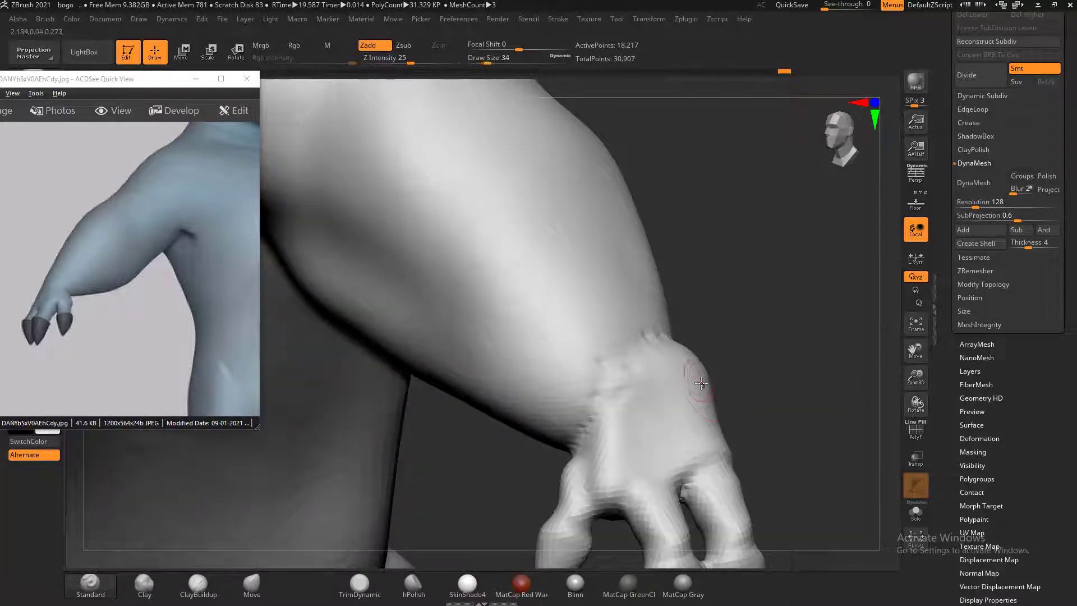
pyautogui.moveTo(688, 380)
pyautogui.keyDown('shift'); pyautogui.mouseDown()
pyautogui.moveTo(662, 380)
pyautogui.moveTo(663, 367)
pyautogui.mouseUp(); pyautogui.keyUp('shift')
pyautogui.moveTo(831, 320); pyautogui.dragTo(757, 331)
pyautogui.moveTo(708, 390)
pyautogui.keyDown('shift'); pyautogui.mouseDown()
pyautogui.moveTo(713, 361)
pyautogui.moveTo(734, 380)
pyautogui.mouseUp(); pyautogui.keyUp('shift')
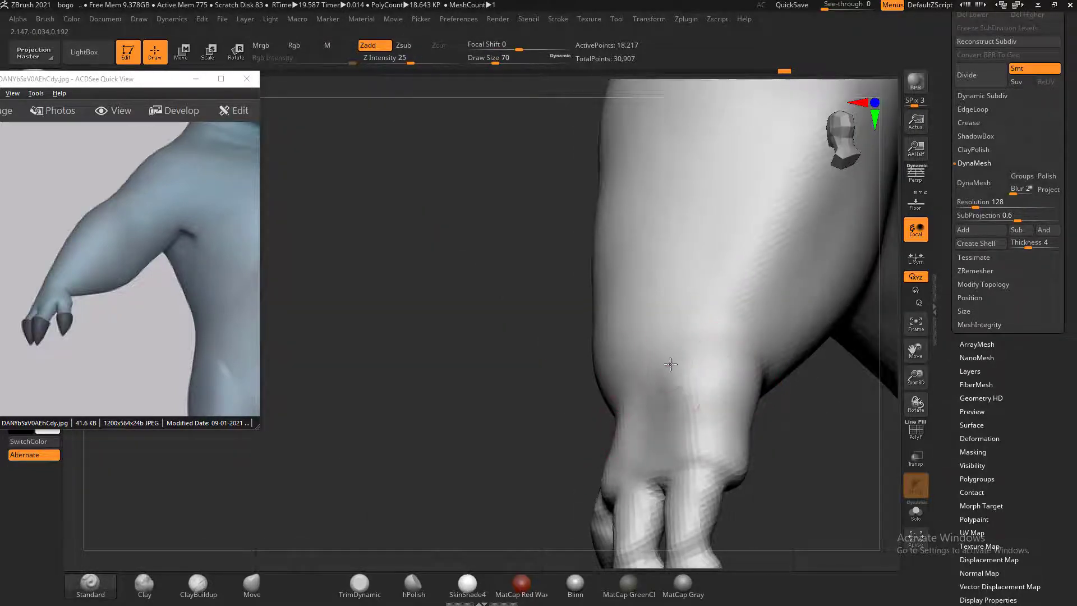
# Sculpt soft ridges running to the two fingers on the back of the hand with the Standard brush, and blend them smooth
pyautogui.moveTo(670, 368); pyautogui.dragTo(683, 458)
pyautogui.moveTo(642, 396); pyautogui.dragTo(626, 453)
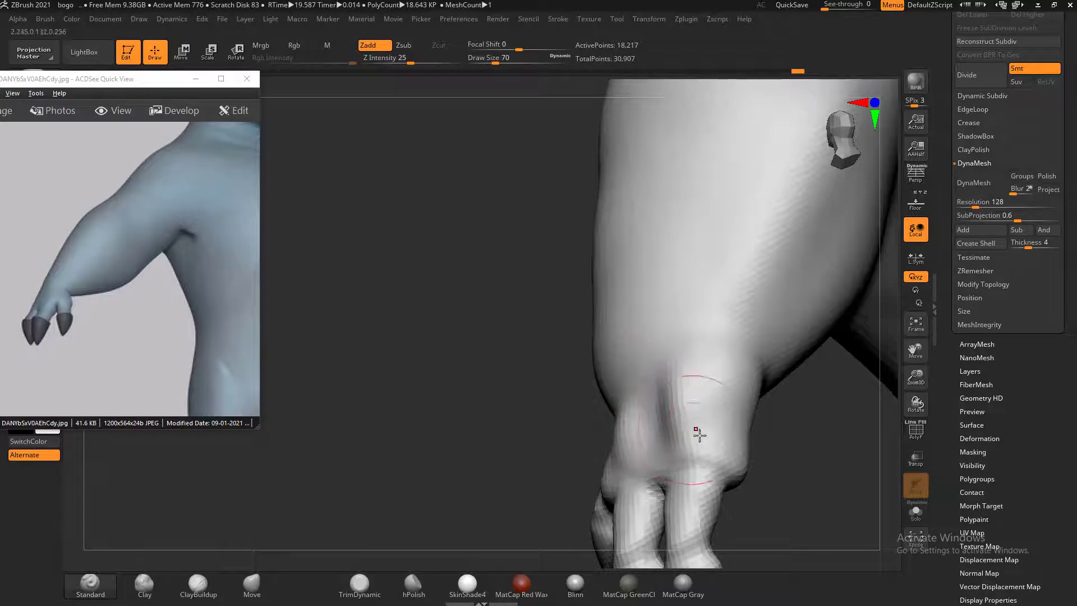
pyautogui.press('shift')
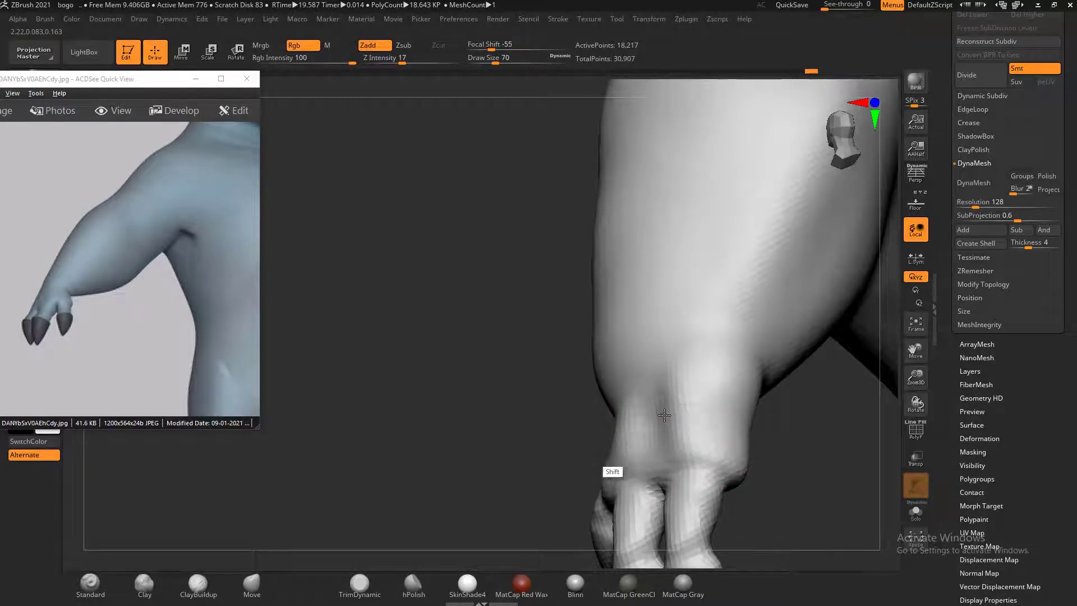
pyautogui.moveTo(817, 471)
pyautogui.mouseDown()
pyautogui.moveTo(752, 423)
pyautogui.moveTo(752, 453)
pyautogui.moveTo(744, 428)
pyautogui.moveTo(634, 374)
pyautogui.mouseUp()
pyautogui.press('[')
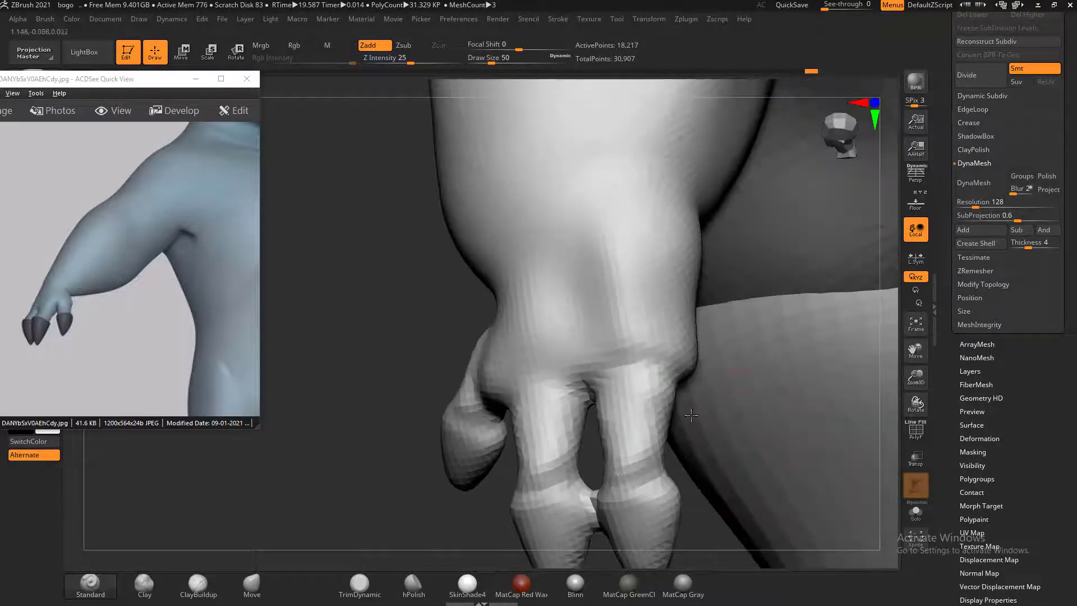
pyautogui.press('shift')
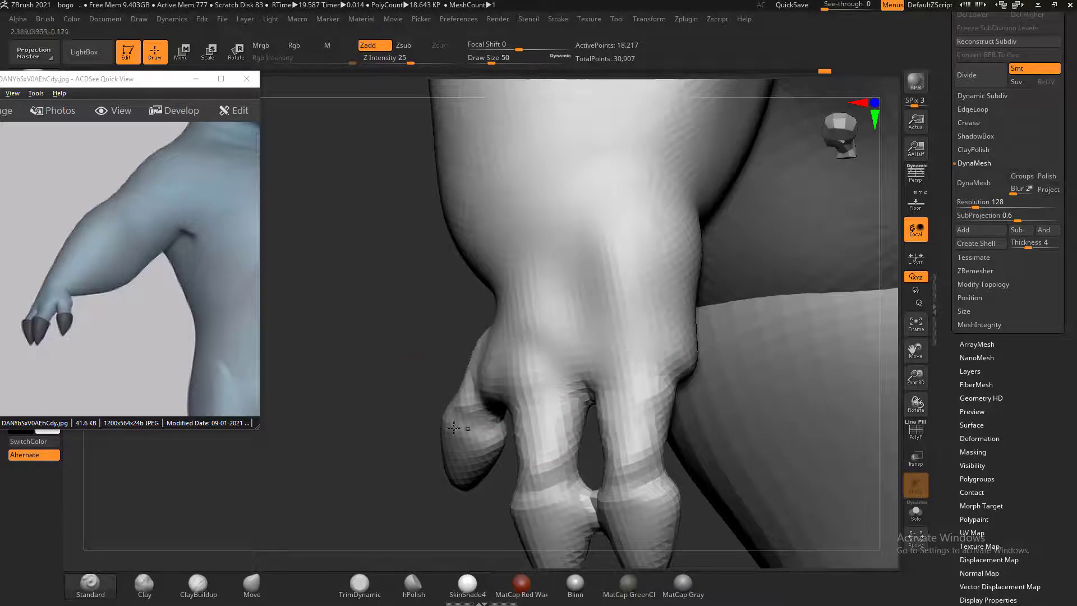
# Undo the smoothing strokes on the bridge between the two fingertips
pyautogui.keyDown('alt'); pyautogui.moveTo(389, 512); pyautogui.dragTo(407, 371); pyautogui.keyUp('alt')
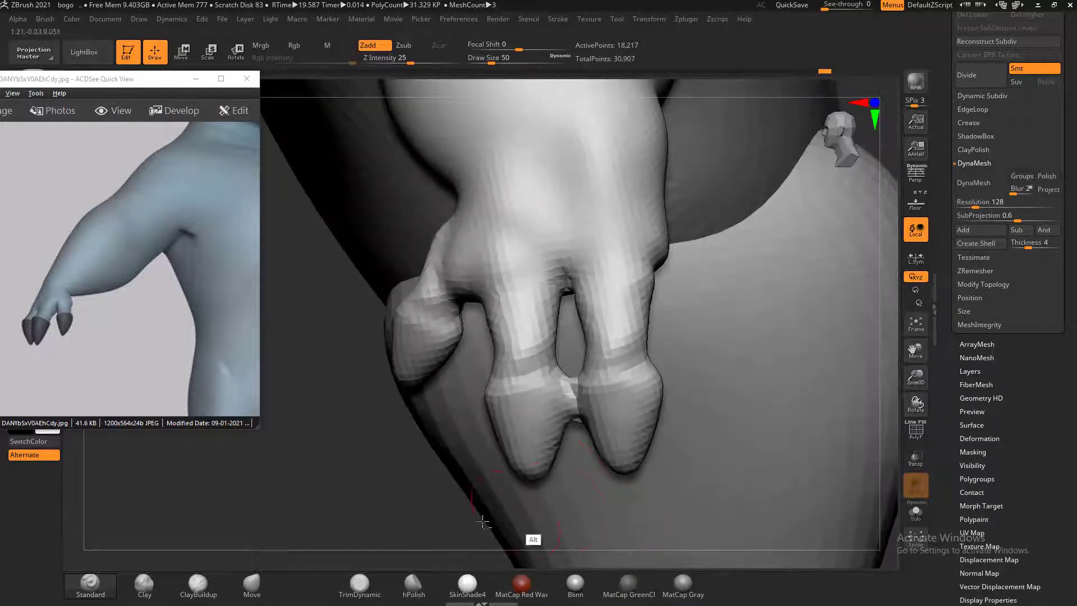
pyautogui.keyDown('alt'); pyautogui.moveTo(368, 524); pyautogui.dragTo(342, 459); pyautogui.keyUp('alt')
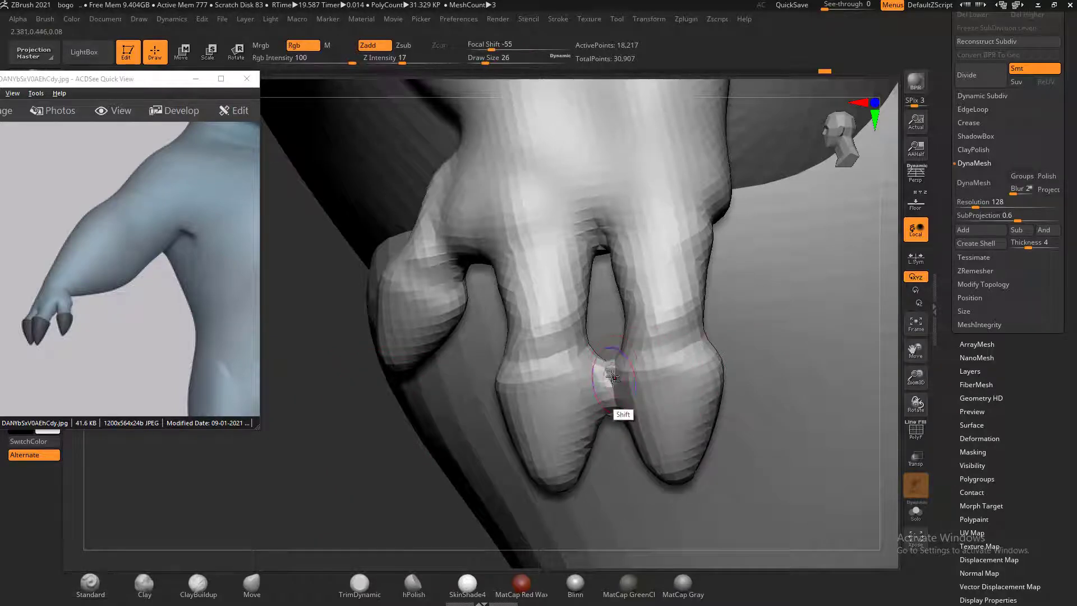
pyautogui.hotkey('ctrl', 'z')
pyautogui.hotkey('ctrl', 'z')
pyautogui.hotkey('ctrl', 'z')
pyautogui.hotkey('ctrl', 'z')
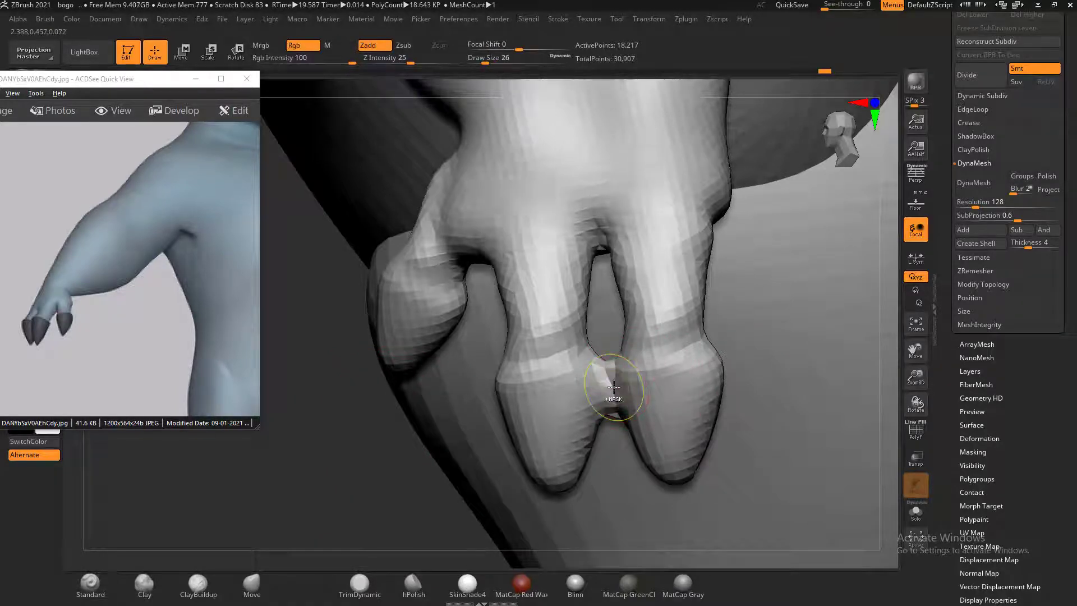
# Bring the legs into view in the reference, select the leg subtool and duplicate it
pyautogui.moveTo(350, 470)
pyautogui.keyDown('alt'); pyautogui.mouseDown()
pyautogui.moveTo(311, 481)
pyautogui.moveTo(433, 486)
pyautogui.moveTo(644, 445)
pyautogui.moveTo(733, 460)
pyautogui.moveTo(759, 411)
pyautogui.moveTo(764, 425)
pyautogui.moveTo(804, 379)
pyautogui.moveTo(792, 384)
pyautogui.mouseUp(); pyautogui.keyUp('alt')
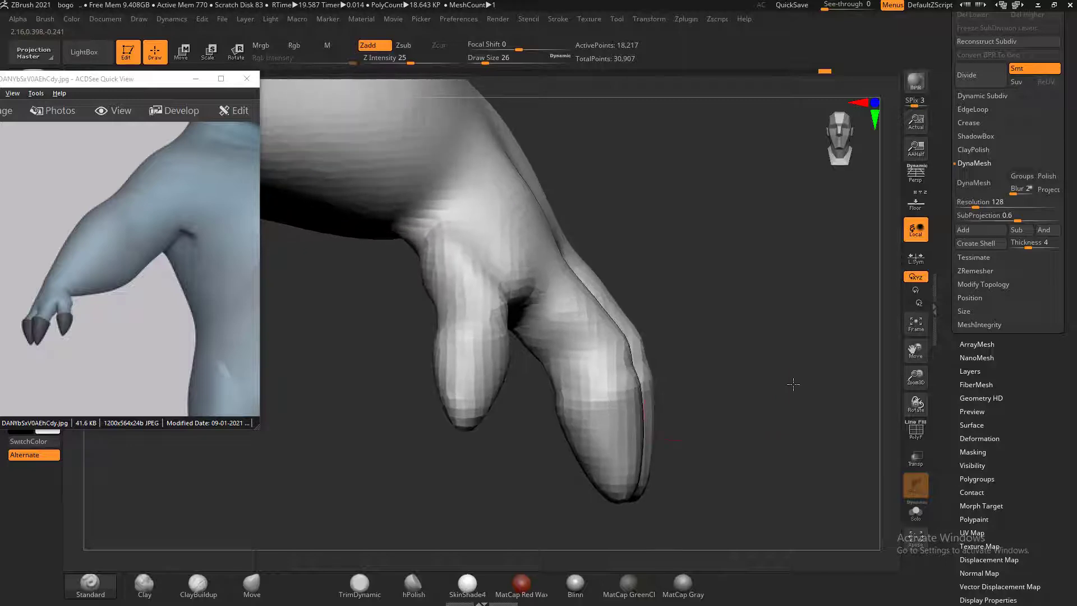
pyautogui.moveTo(730, 302)
pyautogui.mouseDown()
pyautogui.moveTo(685, 238)
pyautogui.moveTo(440, 248)
pyautogui.moveTo(474, 256)
pyautogui.moveTo(508, 228)
pyautogui.mouseUp()
pyautogui.moveTo(692, 267)
pyautogui.mouseDown()
pyautogui.moveTo(716, 243)
pyautogui.moveTo(738, 316)
pyautogui.moveTo(705, 298)
pyautogui.moveTo(742, 367)
pyautogui.moveTo(690, 318)
pyautogui.moveTo(717, 299)
pyautogui.moveTo(746, 314)
pyautogui.moveTo(745, 293)
pyautogui.moveTo(730, 349)
pyautogui.mouseUp()
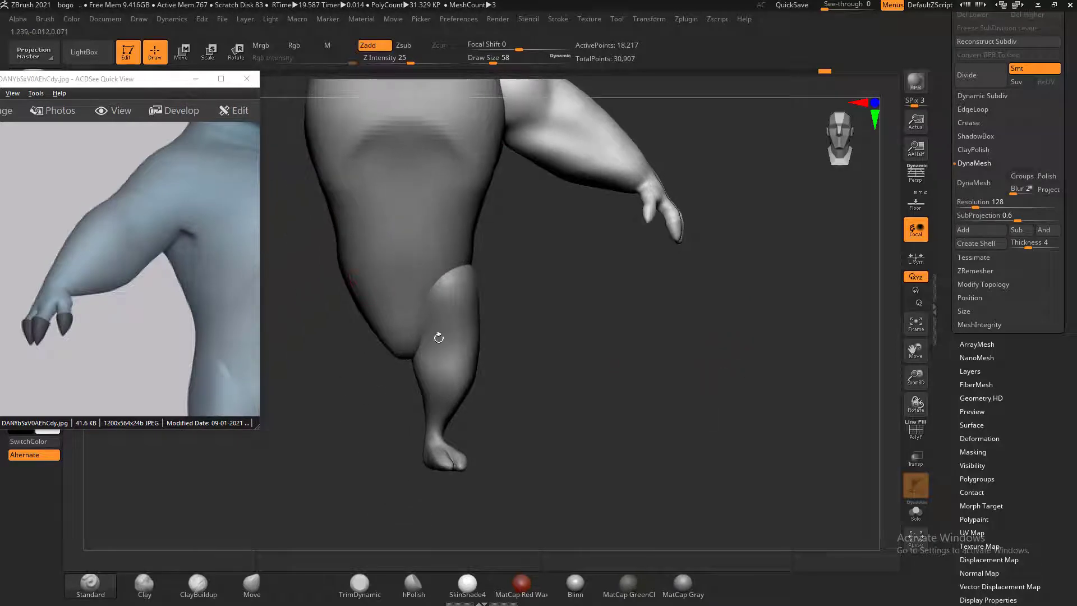
pyautogui.moveTo(192, 305); pyautogui.dragTo(60, 209)
pyautogui.scroll(-2, 91, 234)
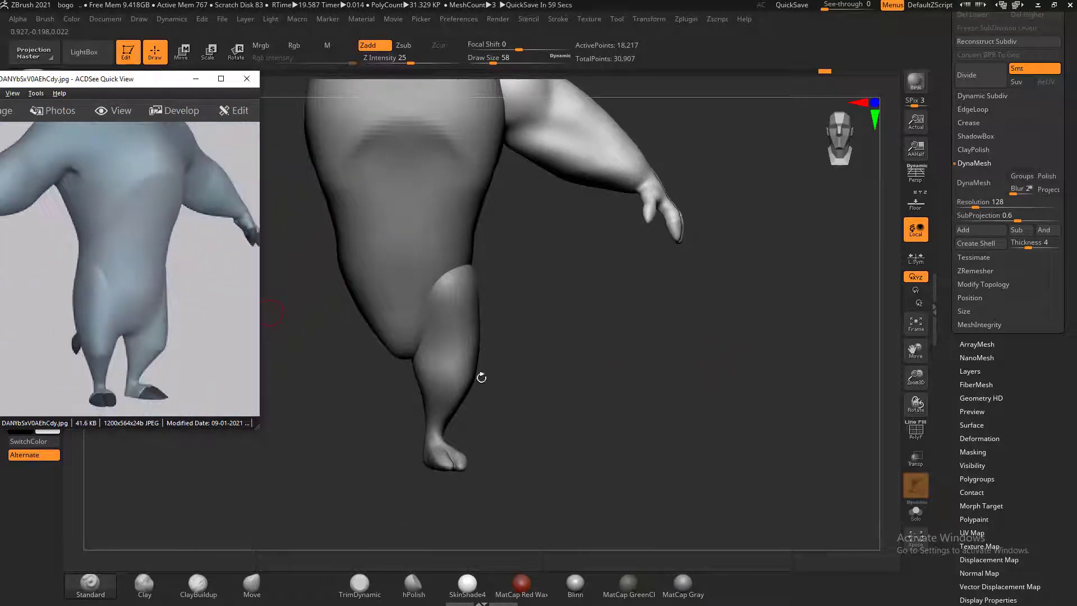
pyautogui.click(551, 367)
pyautogui.keyDown('alt'); pyautogui.click(468, 358); pyautogui.keyUp('alt')
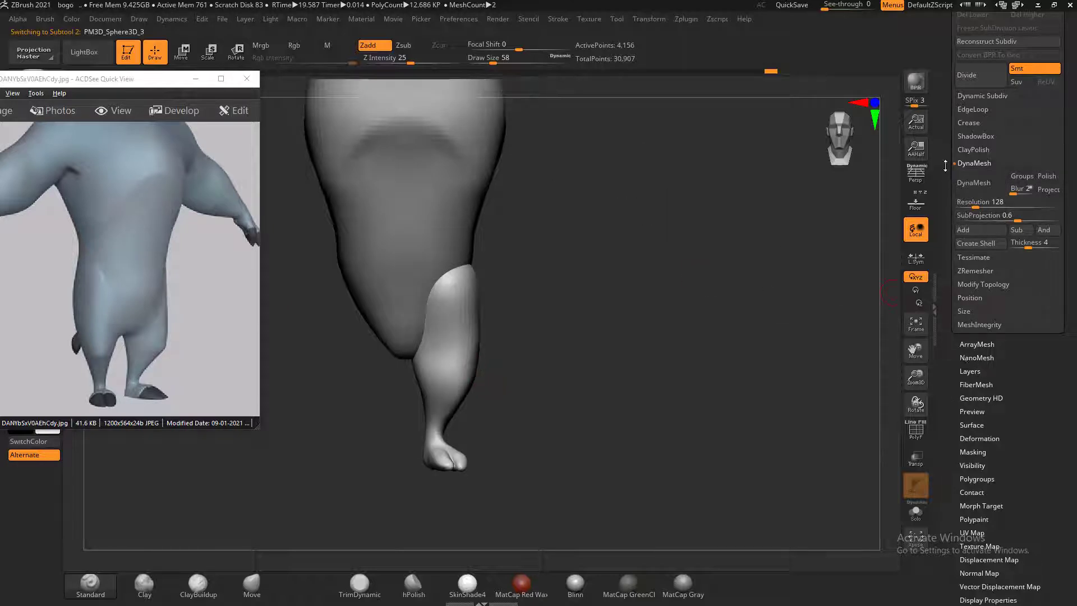
pyautogui.scroll(5, 951, 121)
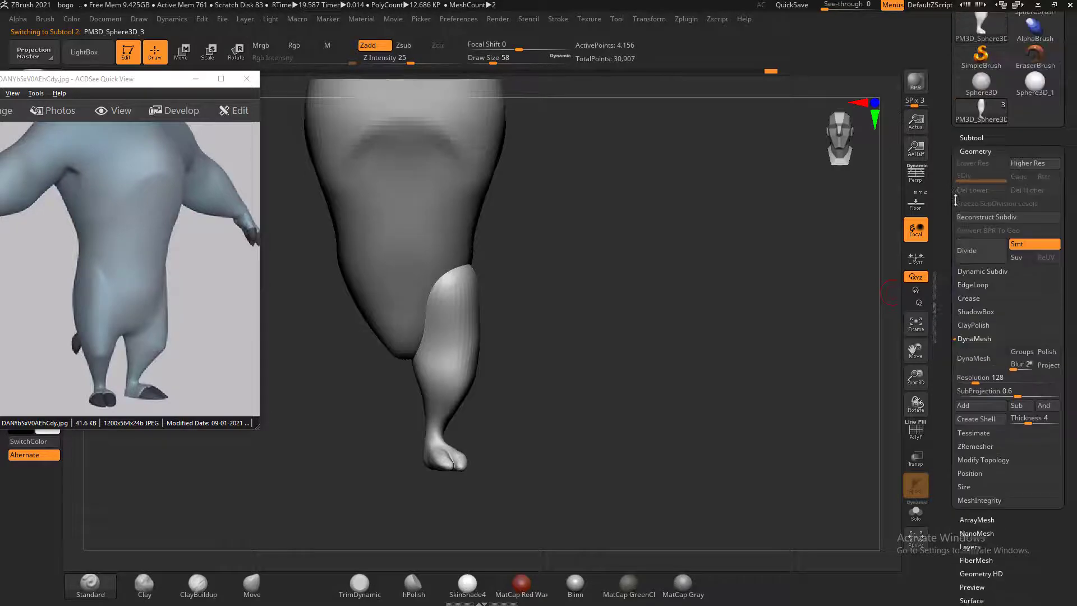
pyautogui.click(986, 150)
pyautogui.click(972, 141)
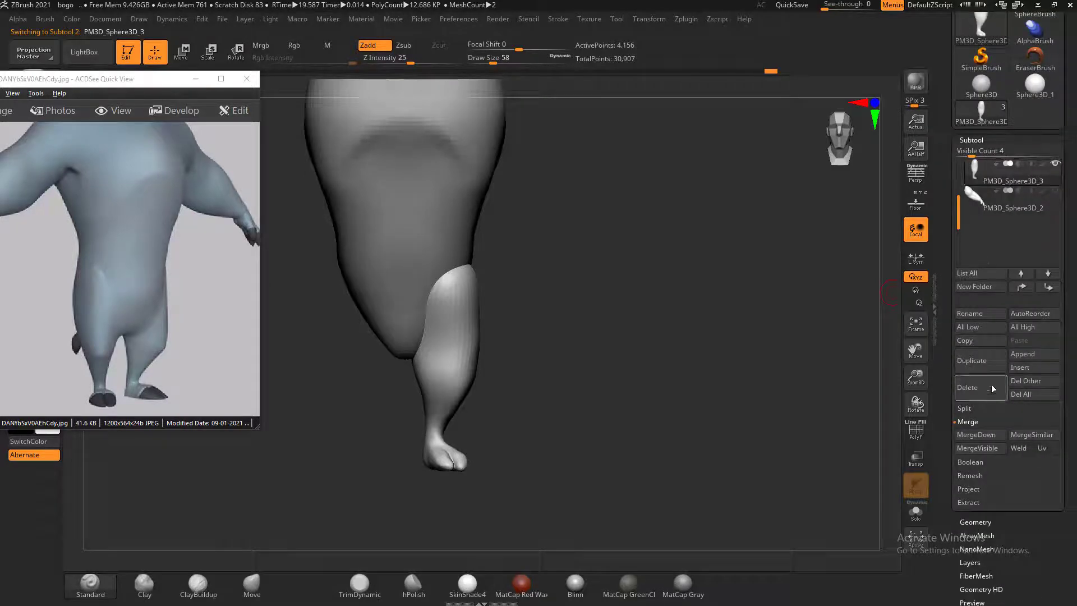
pyautogui.click(986, 365)
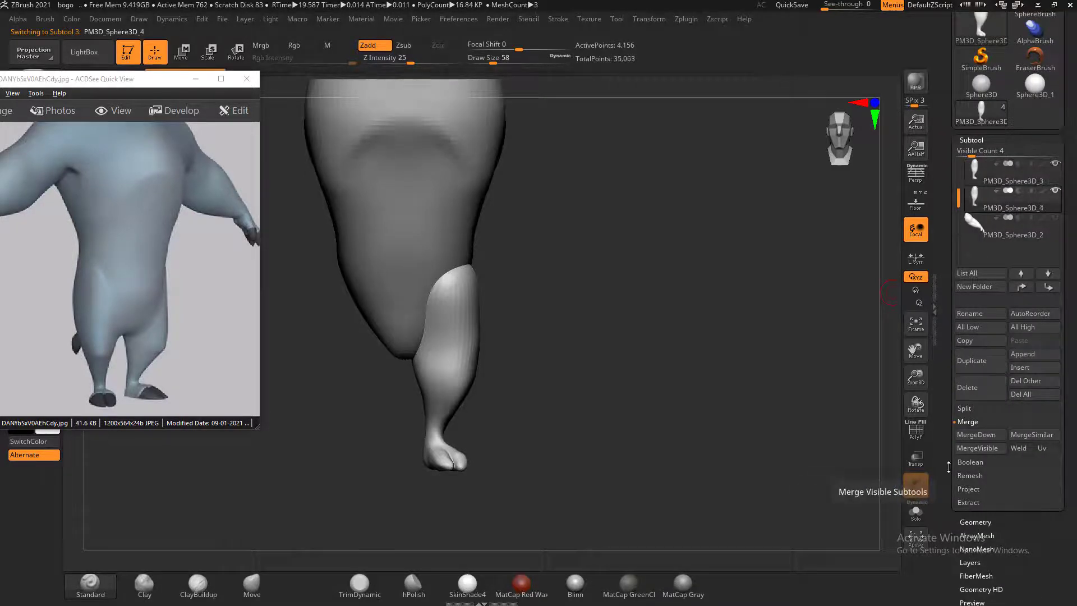
# Mirror the duplicated leg to the opposite side of the body
pyautogui.scroll(-5, 949, 467)
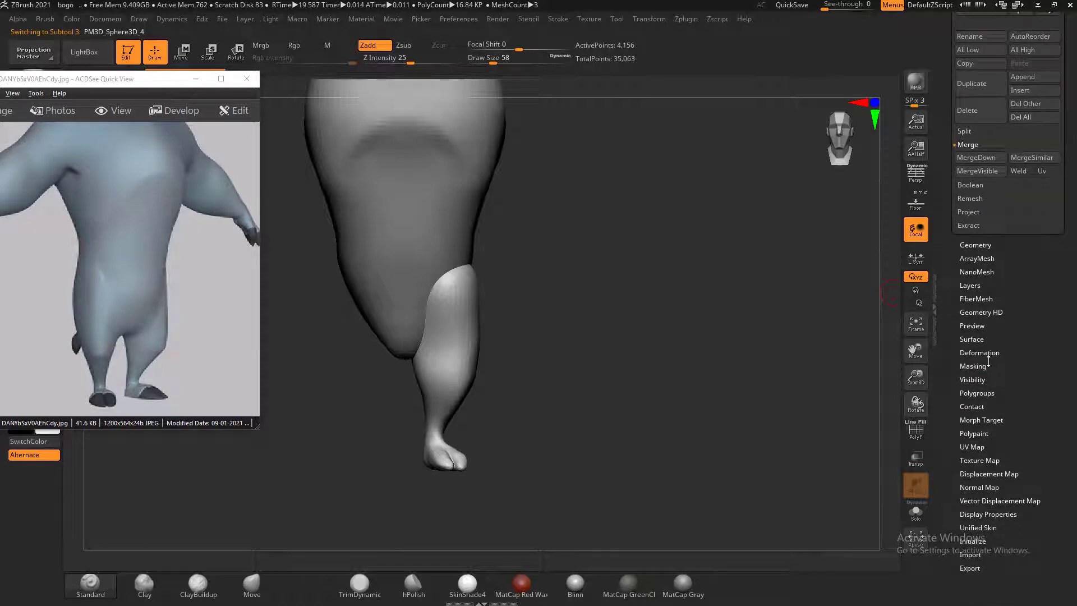
pyautogui.click(988, 360)
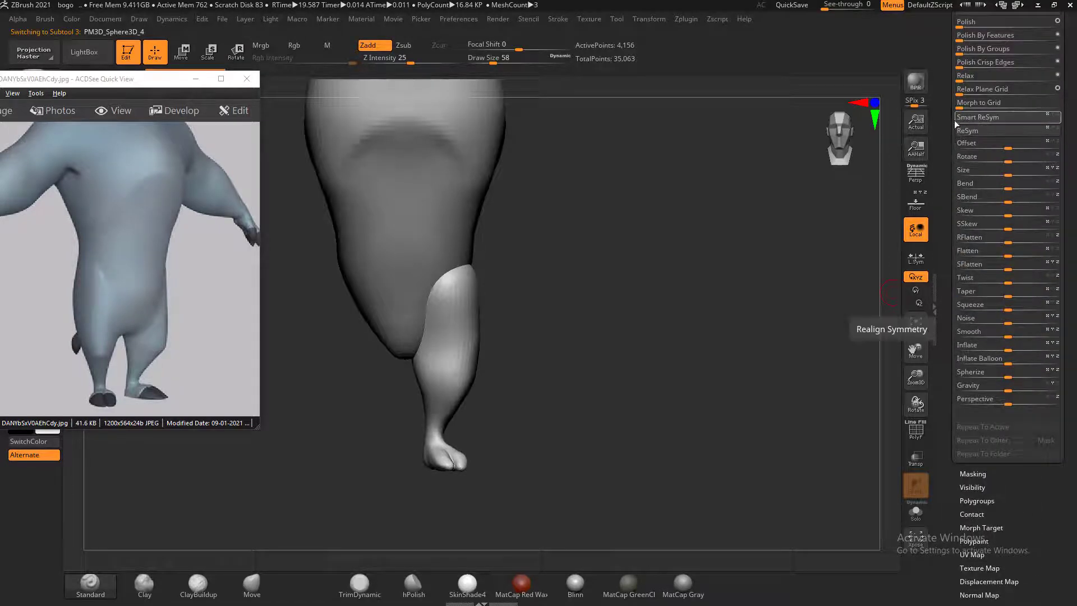
pyautogui.scroll(2, 980, 118)
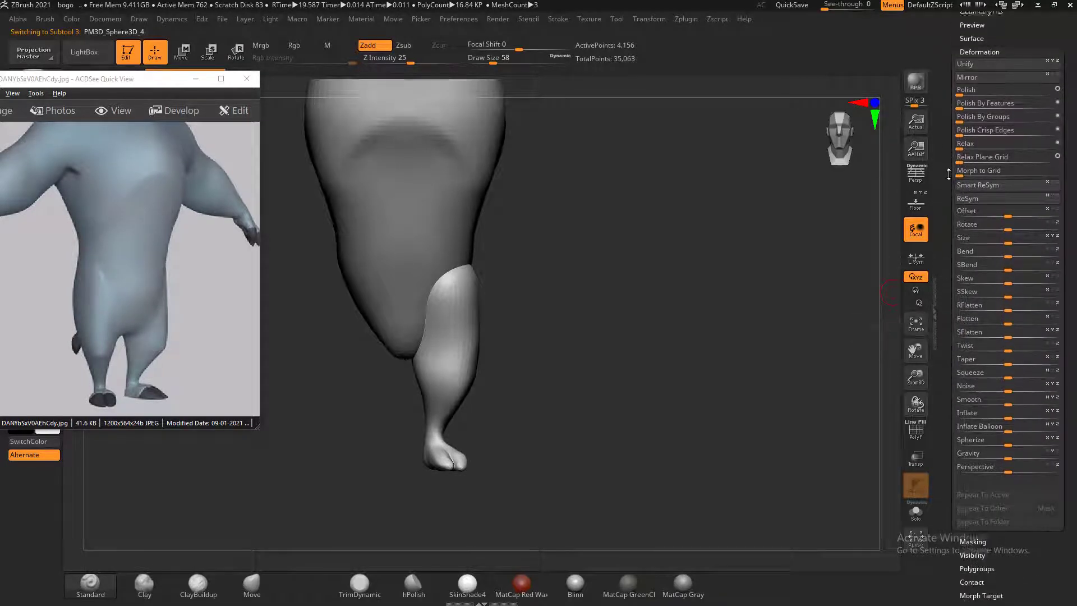
pyautogui.click(967, 81)
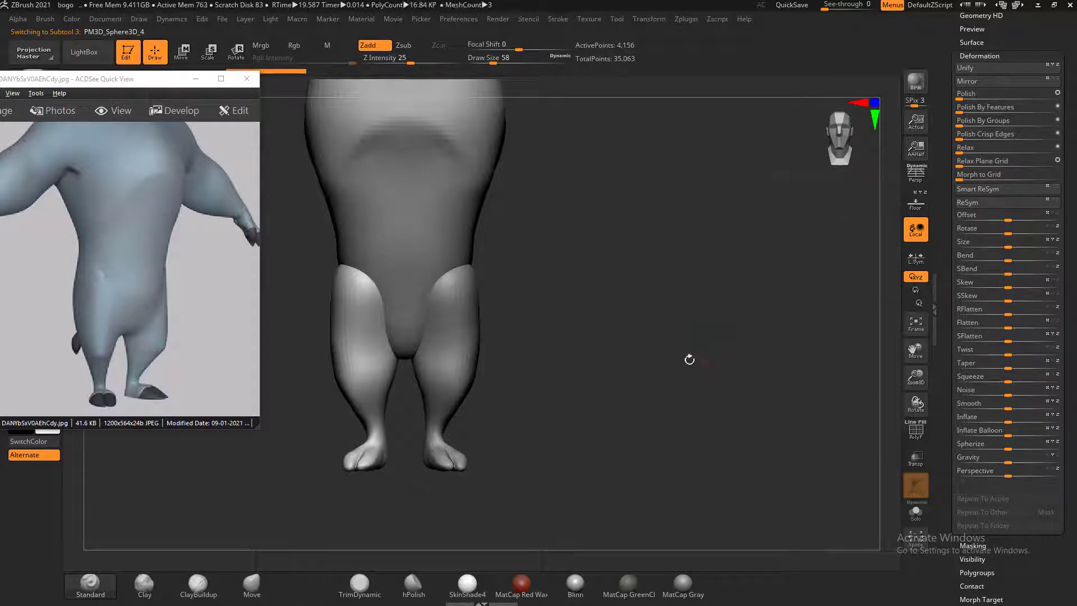
pyautogui.moveTo(690, 361); pyautogui.dragTo(652, 386)
# Select the torso and merge it down with both legs into a single subtool
pyautogui.moveTo(949, 154); pyautogui.dragTo(947, 220)
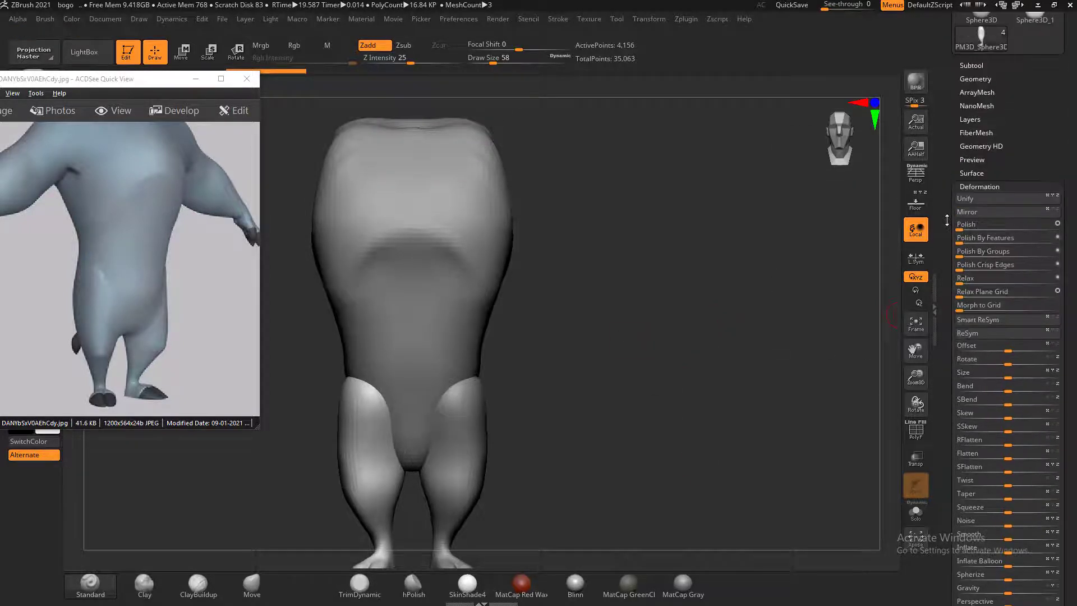
pyautogui.click(972, 66)
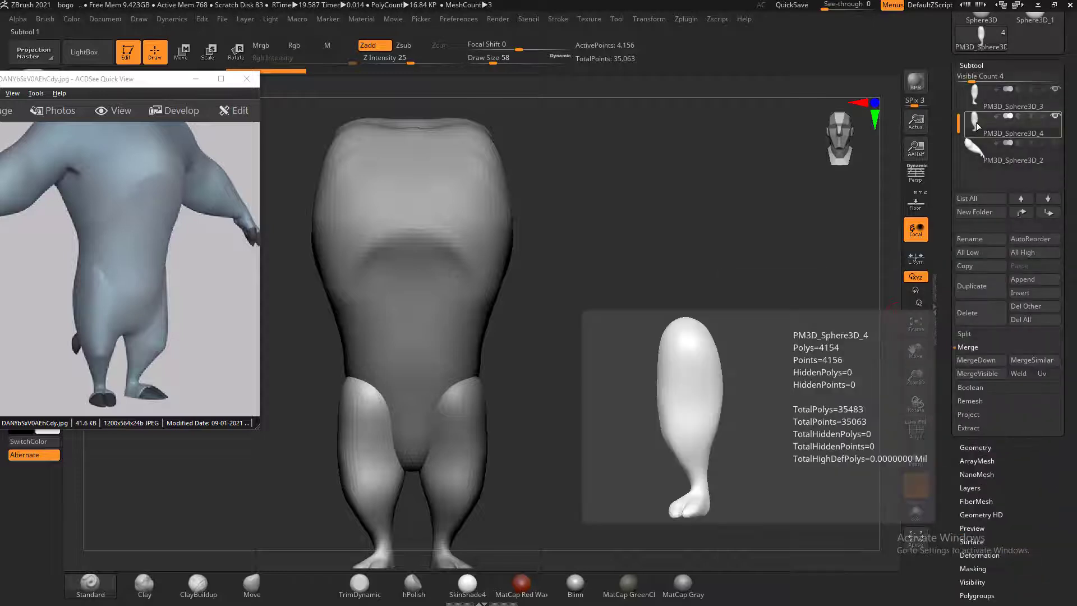
pyautogui.keyDown('alt'); pyautogui.click(436, 288); pyautogui.keyUp('alt')
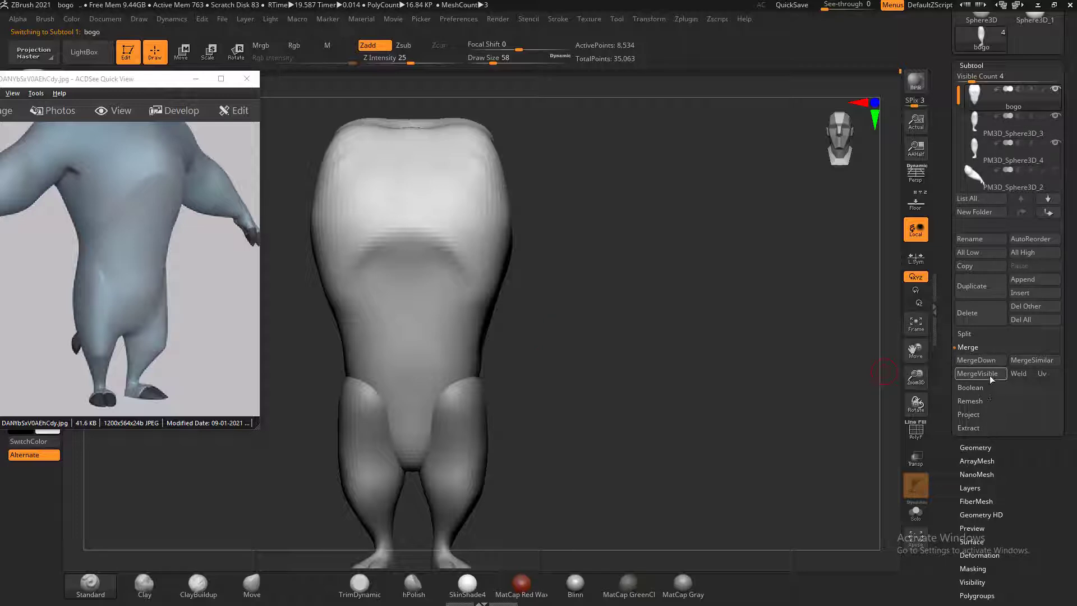
pyautogui.click(990, 360)
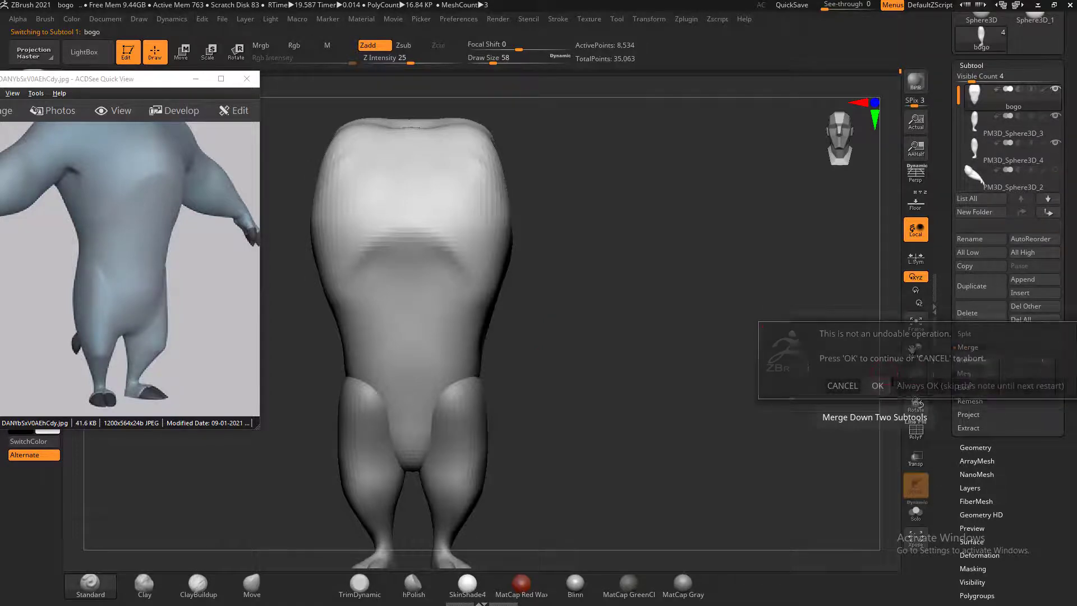
pyautogui.click(876, 386)
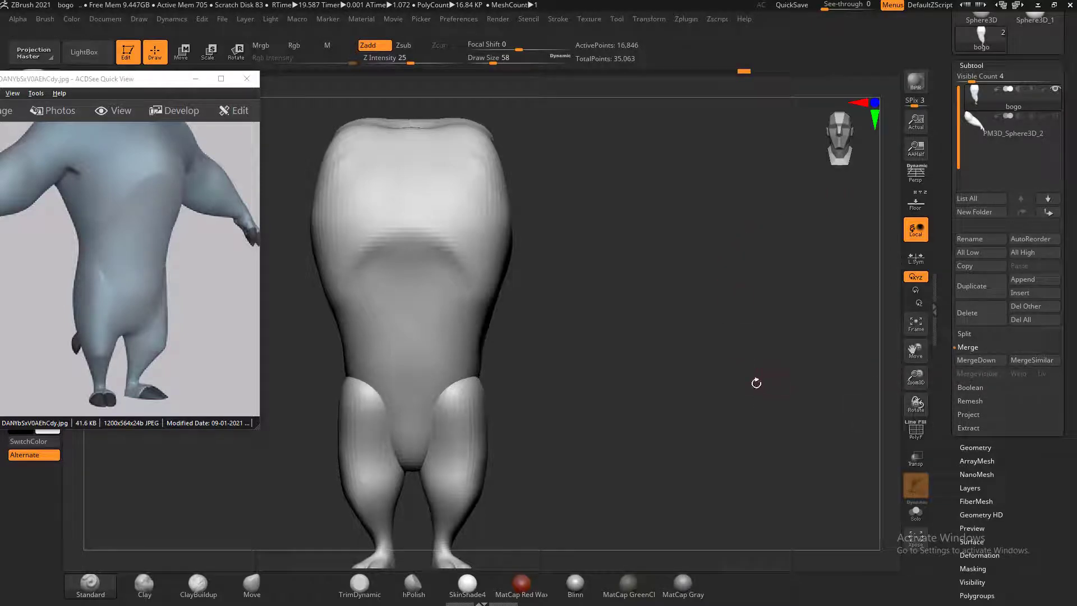
# Fuse the torso and legs with DynaMesh at resolution 128 and check the mesh in wireframe
pyautogui.moveTo(756, 383)
pyautogui.mouseDown()
pyautogui.moveTo(724, 368)
pyautogui.moveTo(697, 372)
pyautogui.moveTo(697, 387)
pyautogui.moveTo(760, 343)
pyautogui.mouseUp()
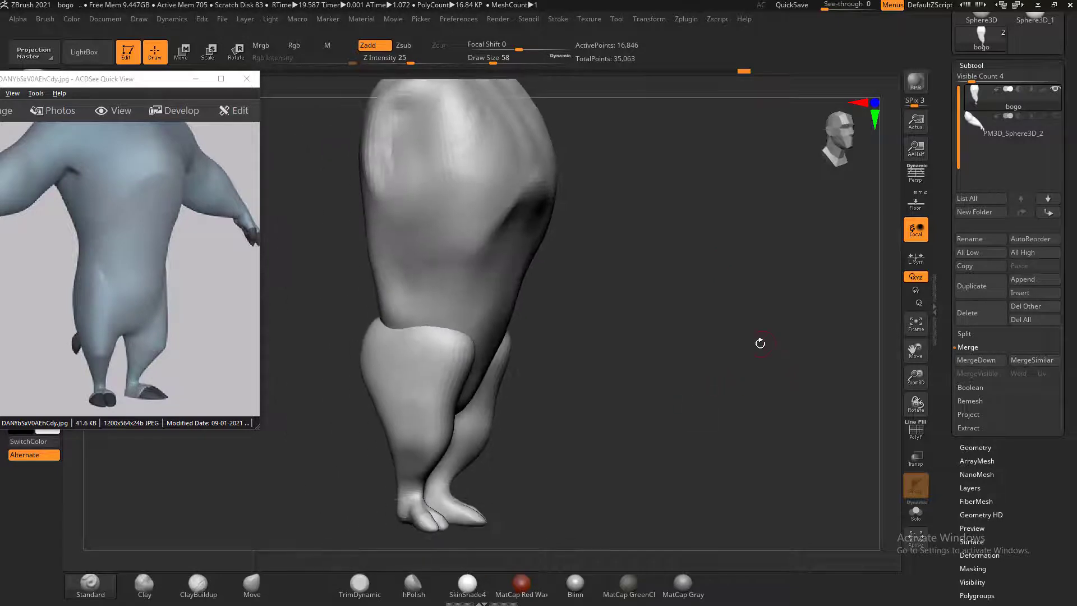
pyautogui.click(976, 447)
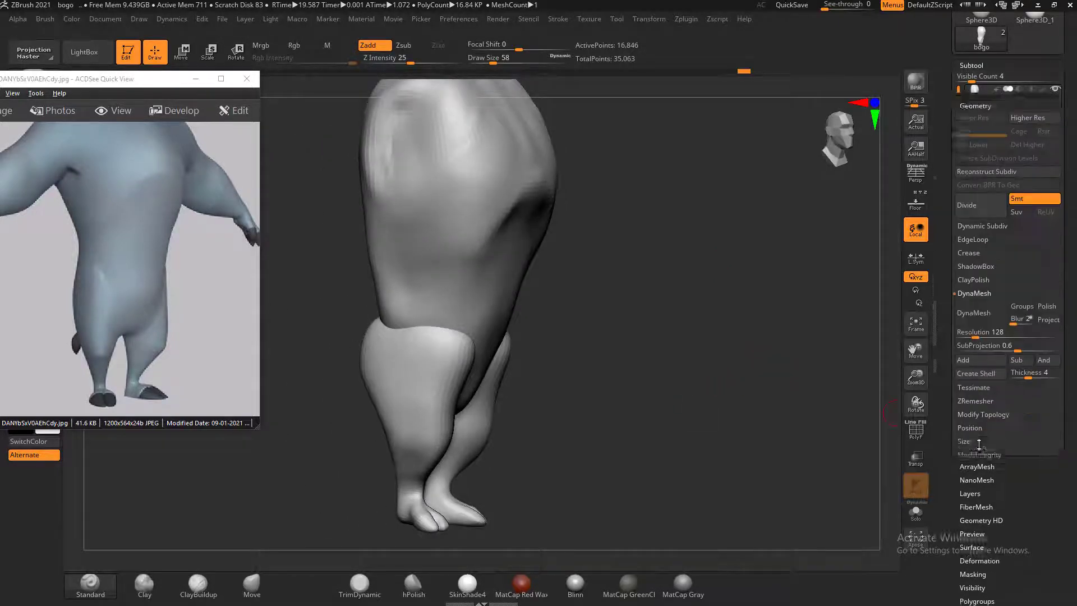
pyautogui.click(982, 286)
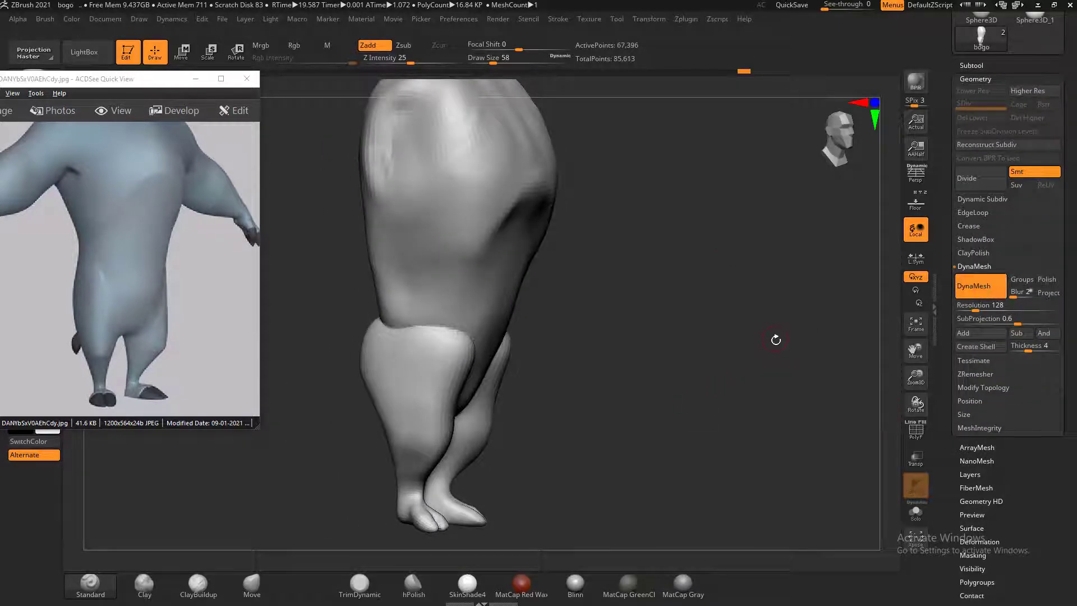
pyautogui.hotkey('shift', 'f')
pyautogui.hotkey('shift', 'f')
# Smooth the seams where the thighs meet the lower belly on the front of the body
pyautogui.moveTo(777, 341)
pyautogui.mouseDown()
pyautogui.moveTo(769, 356)
pyautogui.moveTo(783, 351)
pyautogui.moveTo(785, 369)
pyautogui.mouseUp()
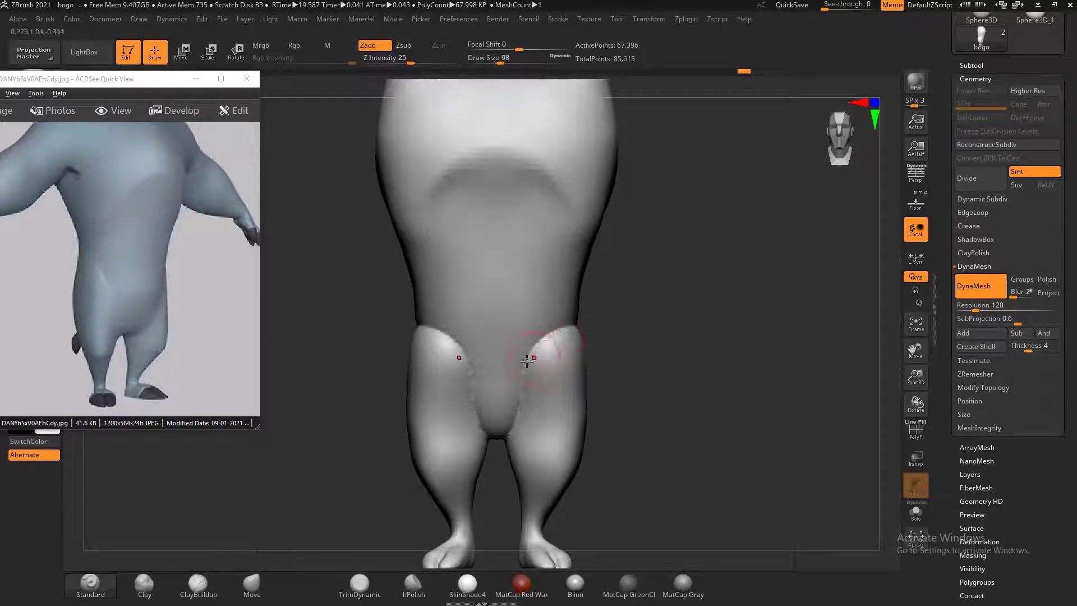
pyautogui.press('shift')
pyautogui.keyDown('shift'); pyautogui.moveTo(452, 334); pyautogui.dragTo(462, 363); pyautogui.keyUp('shift')
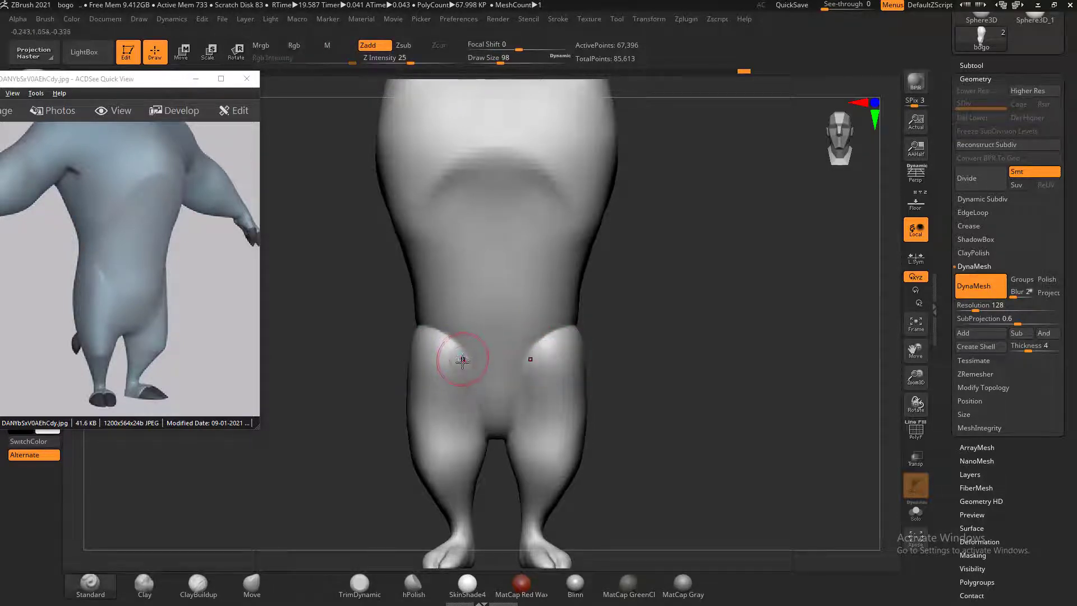
pyautogui.moveTo(668, 300)
pyautogui.mouseDown()
pyautogui.moveTo(626, 317)
pyautogui.moveTo(631, 302)
pyautogui.moveTo(630, 323)
pyautogui.moveTo(681, 377)
pyautogui.mouseUp()
pyautogui.press('shift')
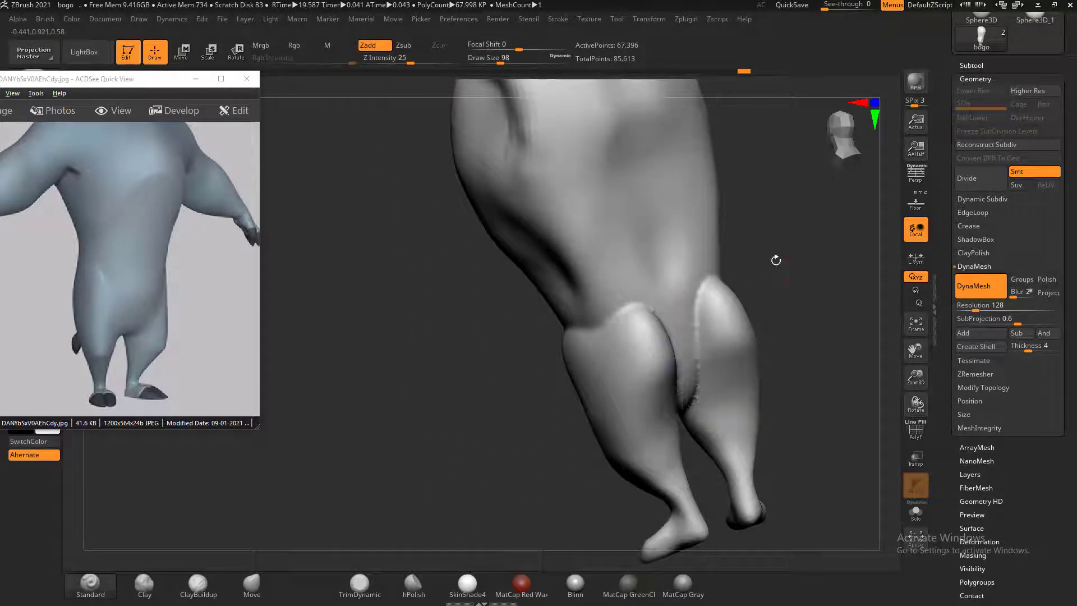
# Smooth the leg seams on the back of the body and carve a shallow crease along the top of the buttocks
pyautogui.moveTo(776, 260); pyautogui.dragTo(751, 269)
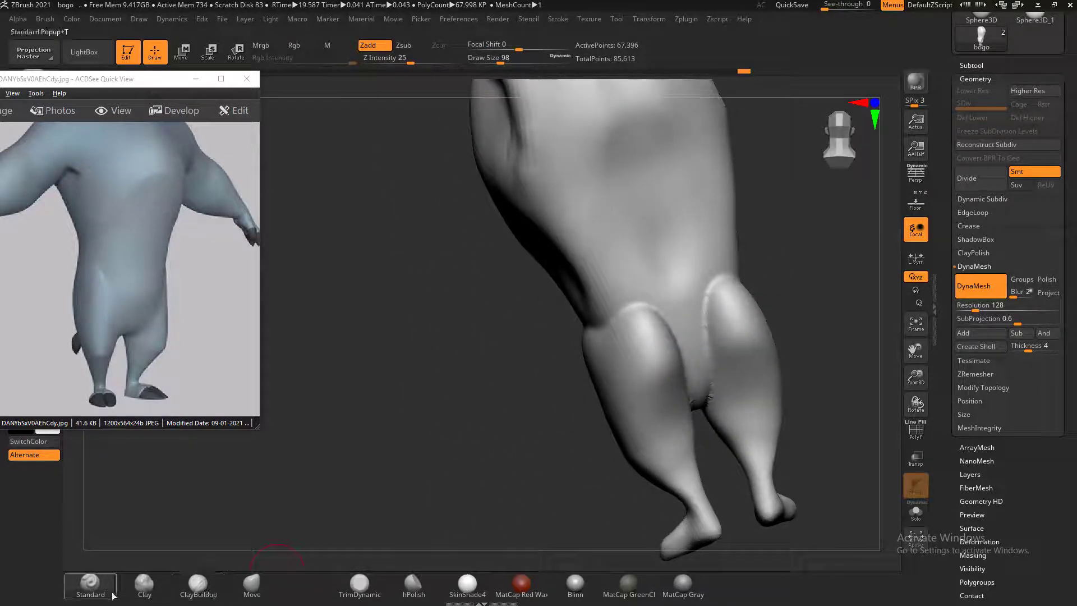
pyautogui.moveTo(690, 346)
pyautogui.keyDown('shift'); pyautogui.mouseDown()
pyautogui.moveTo(697, 316)
pyautogui.moveTo(705, 384)
pyautogui.mouseUp(); pyautogui.keyUp('shift')
pyautogui.keyDown('shift'); pyautogui.moveTo(777, 264); pyautogui.dragTo(789, 253); pyautogui.keyUp('shift')
pyautogui.press('shift')
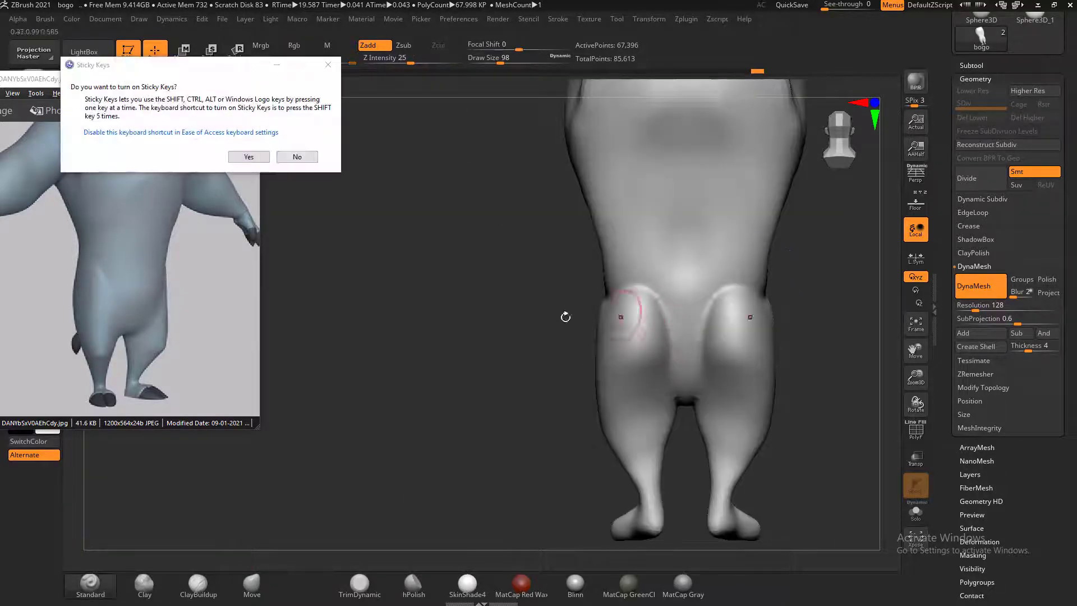
pyautogui.click(311, 159)
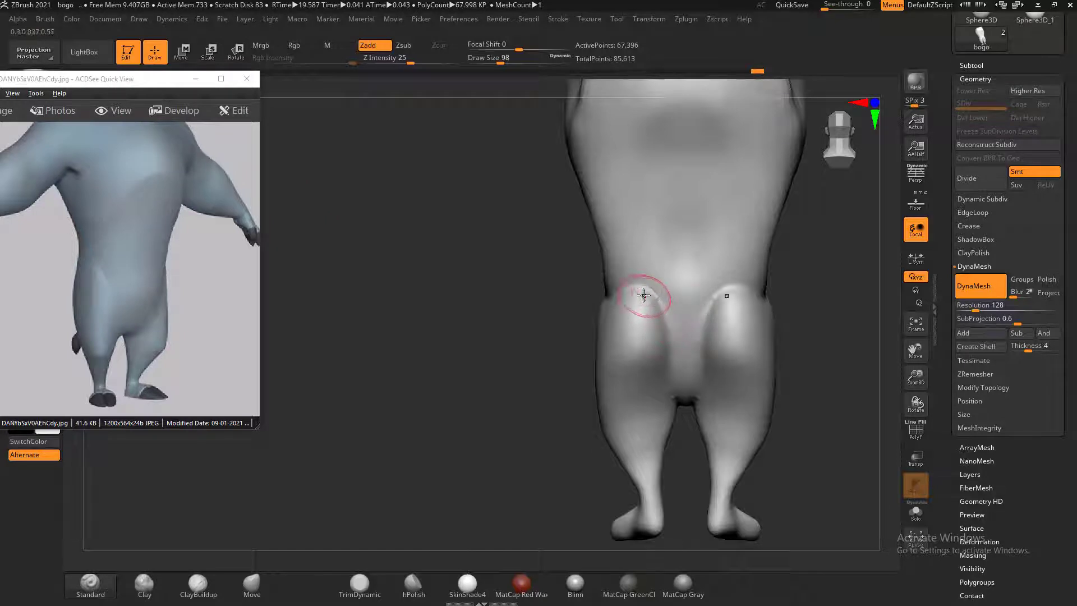
pyautogui.keyDown('alt'); pyautogui.moveTo(615, 278); pyautogui.dragTo(683, 293); pyautogui.keyUp('alt')
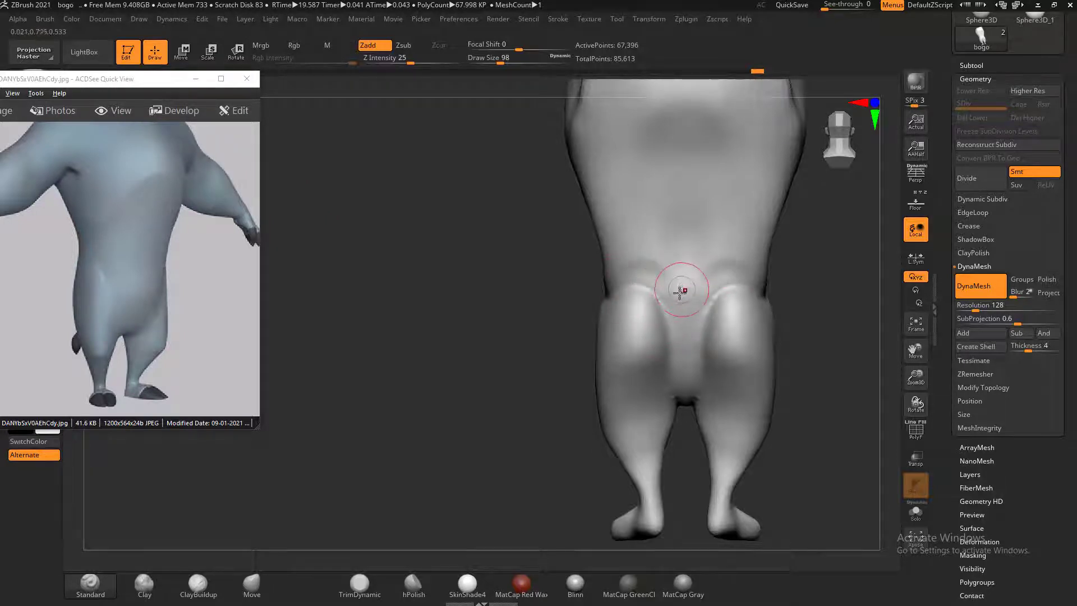
pyautogui.press('shift')
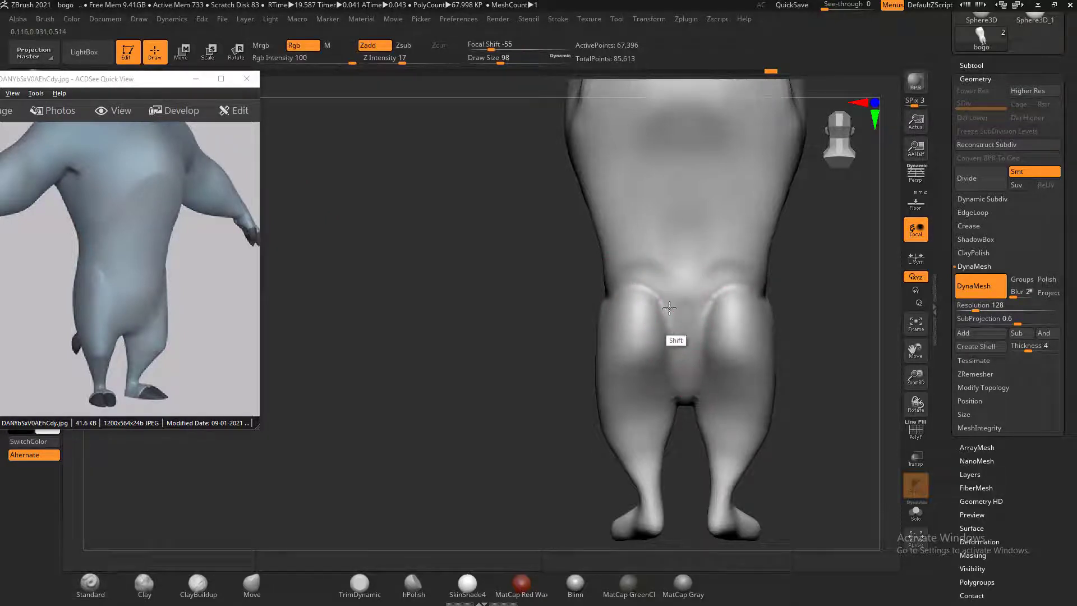
# Reshape the hips and upper thighs with the Move brush, at size 182 from the side and 210 from the front
pyautogui.moveTo(822, 373); pyautogui.dragTo(768, 348)
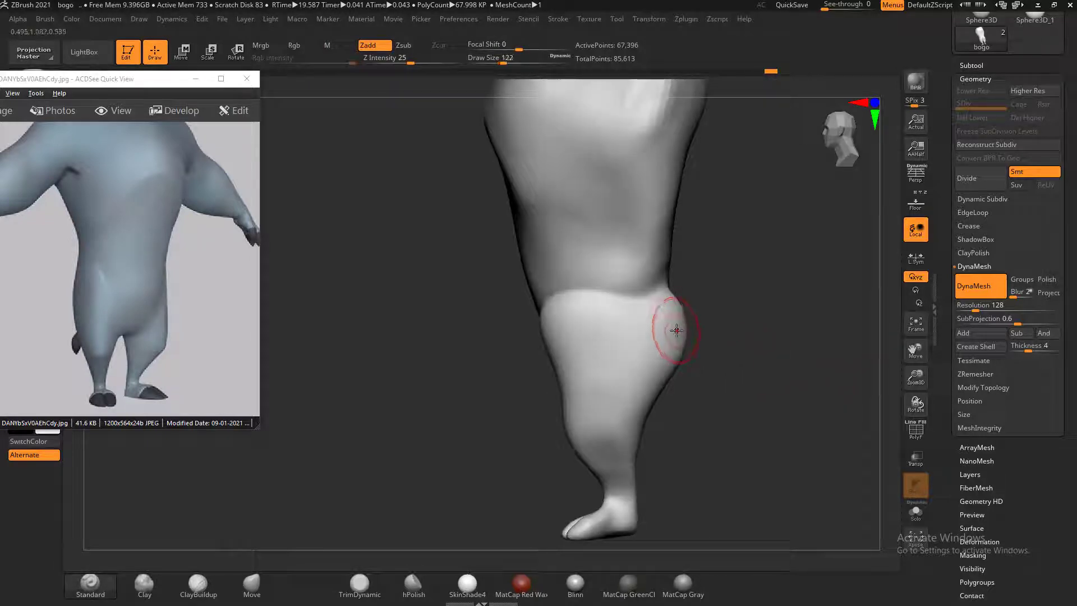
pyautogui.press('b')
pyautogui.press('m')
pyautogui.press('v')
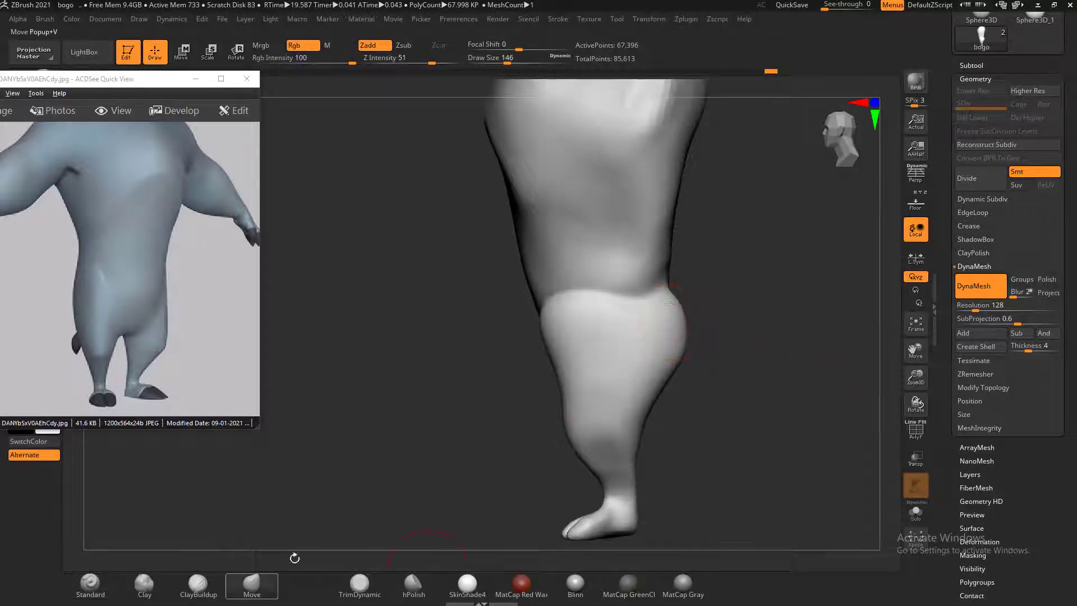
pyautogui.press(']')
pyautogui.press(']')
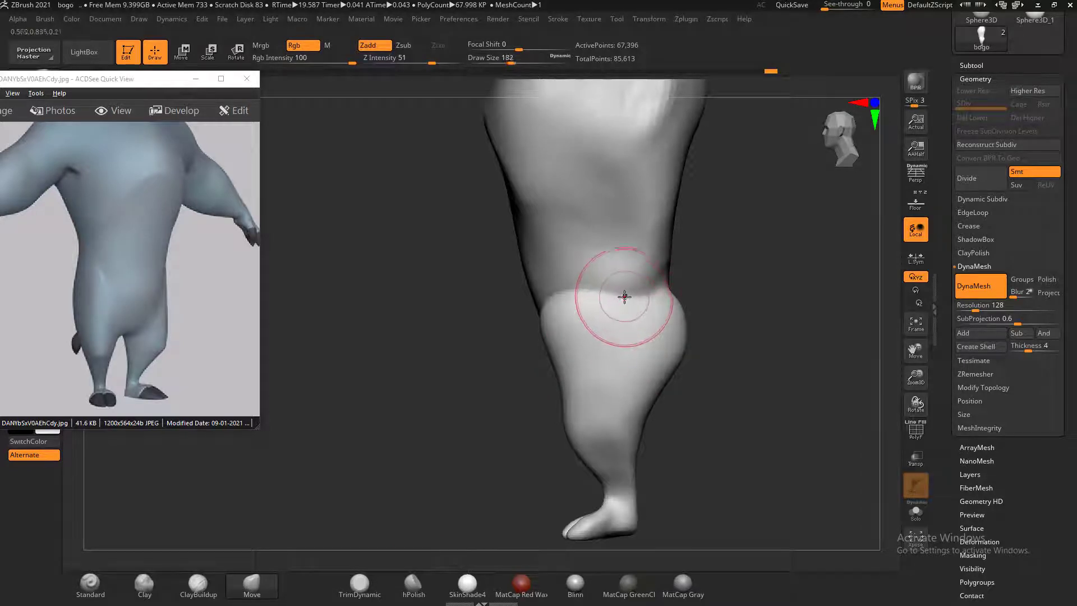
pyautogui.moveTo(624, 300); pyautogui.dragTo(616, 282)
pyautogui.moveTo(547, 313); pyautogui.dragTo(554, 338)
pyautogui.moveTo(729, 286); pyautogui.dragTo(858, 348)
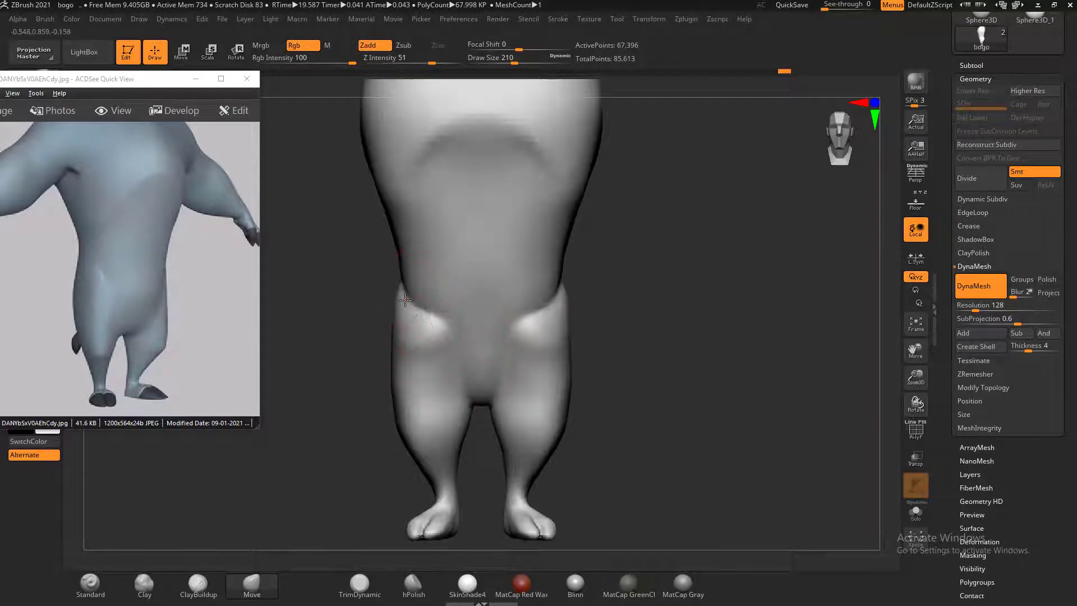
pyautogui.moveTo(405, 300); pyautogui.dragTo(410, 294)
pyautogui.moveTo(447, 332); pyautogui.dragTo(444, 342)
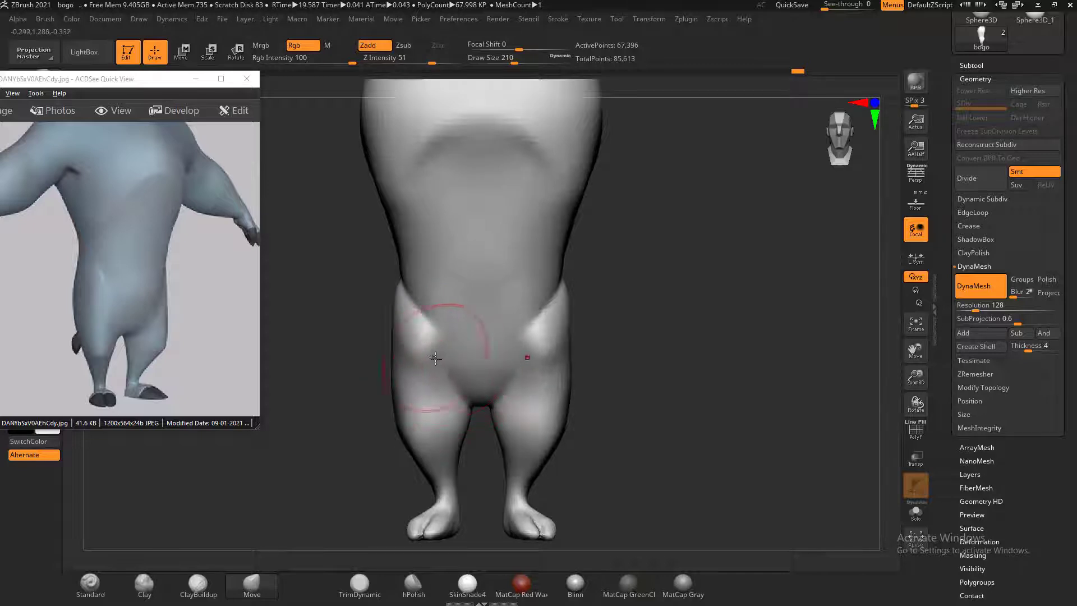
# Smooth the transition between the groin and the inner thighs on the front of the body
pyautogui.press('shift')
pyautogui.keyDown('shift'); pyautogui.moveTo(429, 340); pyautogui.dragTo(446, 388); pyautogui.keyUp('shift')
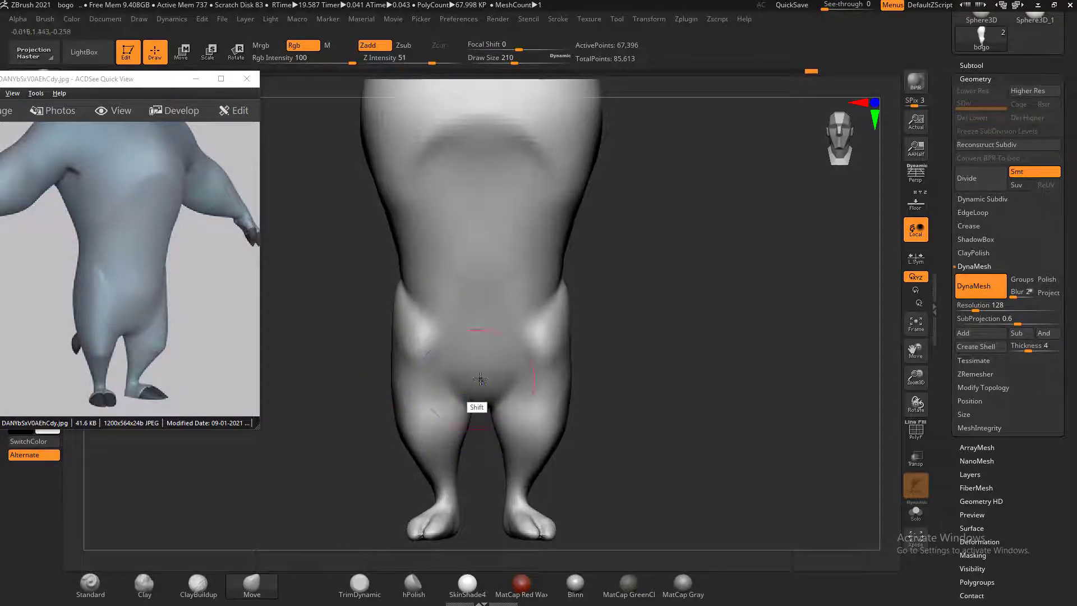
pyautogui.moveTo(718, 331); pyautogui.dragTo(667, 332)
pyautogui.keyDown('shift'); pyautogui.moveTo(572, 342); pyautogui.dragTo(536, 359); pyautogui.keyUp('shift')
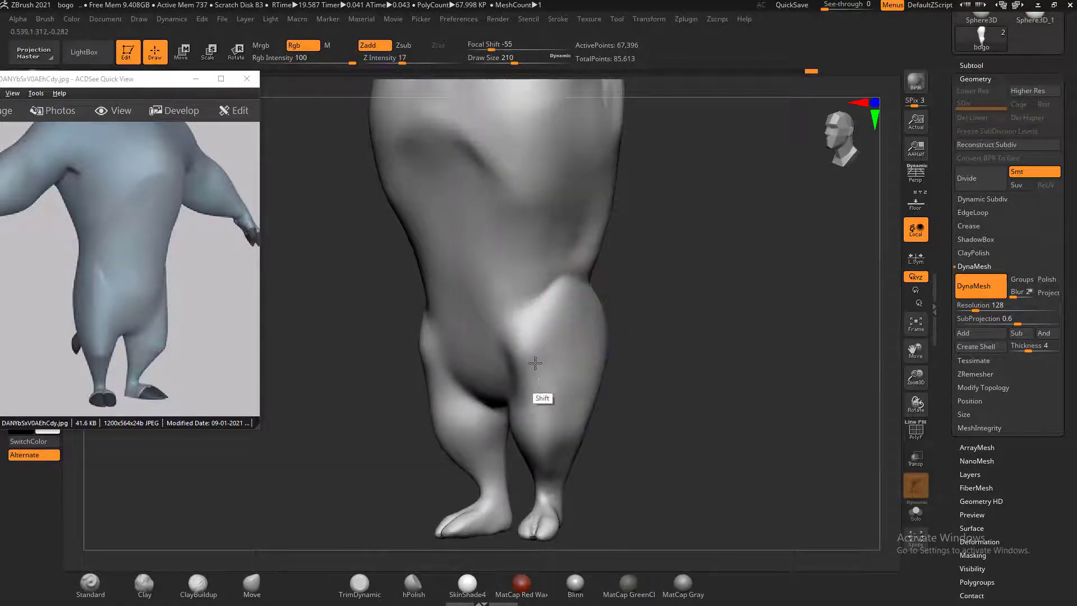
# Carve symmetrical groin creases from the outer hips down to the crotch with the Standard brush at size 78
pyautogui.click(198, 585)
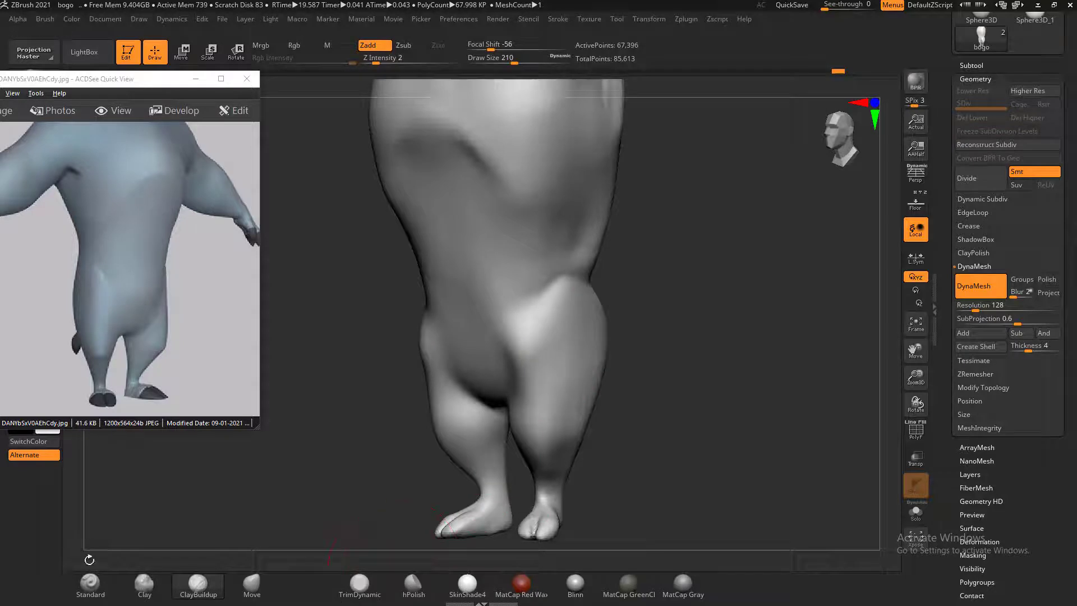
pyautogui.click(90, 584)
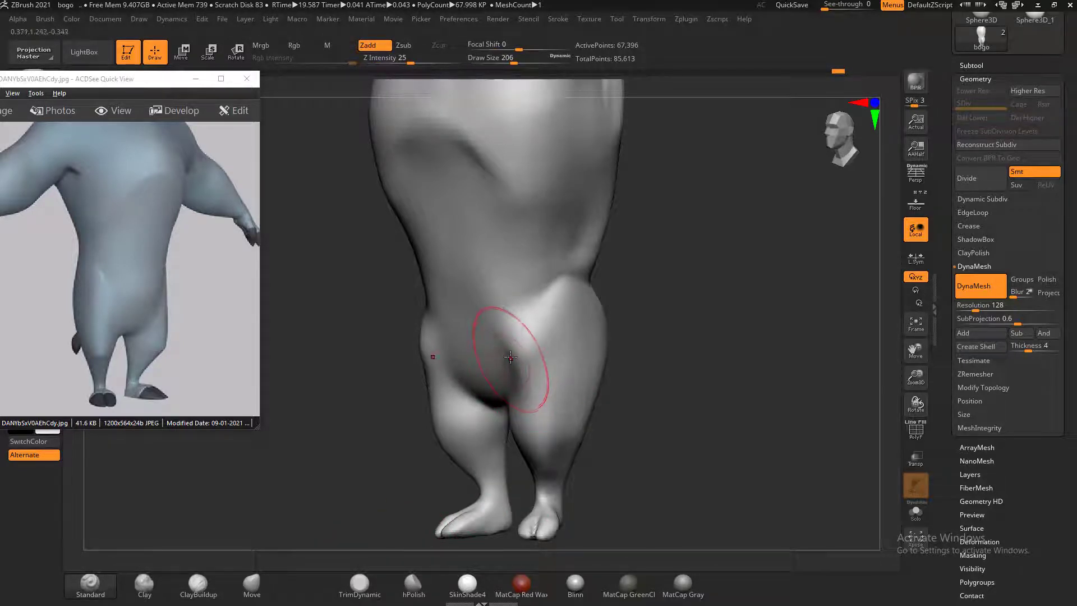
pyautogui.press('[')
pyautogui.press('[')
pyautogui.press('[')
pyautogui.press('[')
pyautogui.press('[')
pyautogui.press('[')
pyautogui.moveTo(690, 359); pyautogui.dragTo(642, 305)
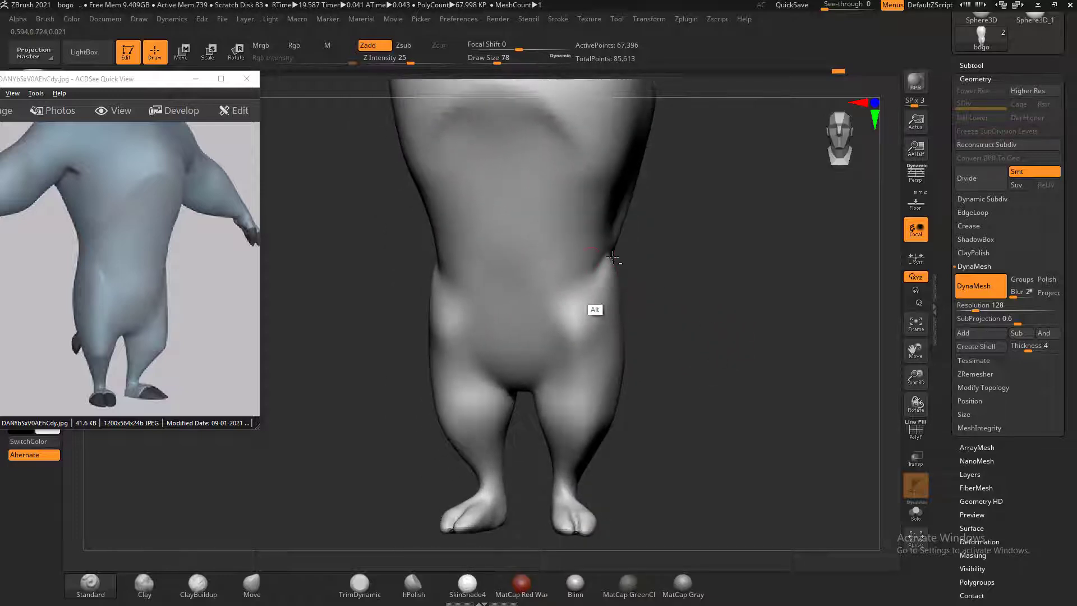
pyautogui.keyDown('alt'); pyautogui.moveTo(597, 274); pyautogui.dragTo(545, 362); pyautogui.keyUp('alt')
pyautogui.keyDown('alt'); pyautogui.moveTo(582, 294); pyautogui.dragTo(536, 384); pyautogui.keyUp('alt')
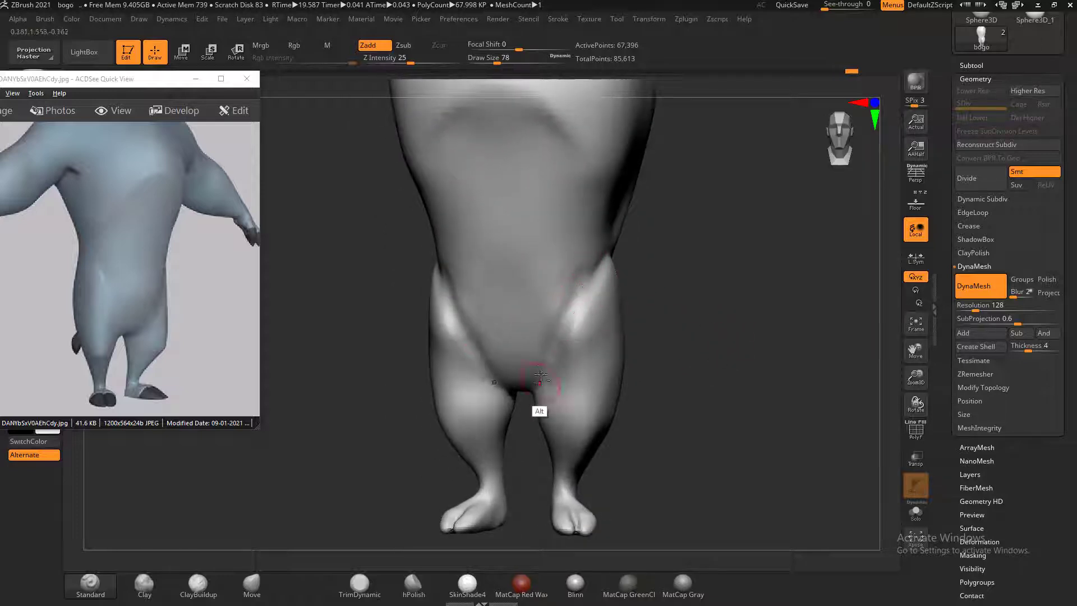
pyautogui.keyDown('alt'); pyautogui.moveTo(608, 259); pyautogui.dragTo(600, 271); pyautogui.keyUp('alt')
# Continue the hip creases around the back, defining where the buttocks meet the lower back
pyautogui.moveTo(702, 271)
pyautogui.mouseDown()
pyautogui.moveTo(613, 271)
pyautogui.moveTo(700, 253)
pyautogui.moveTo(681, 253)
pyautogui.mouseUp()
pyautogui.keyDown('alt'); pyautogui.moveTo(639, 255); pyautogui.dragTo(681, 248); pyautogui.keyUp('alt')
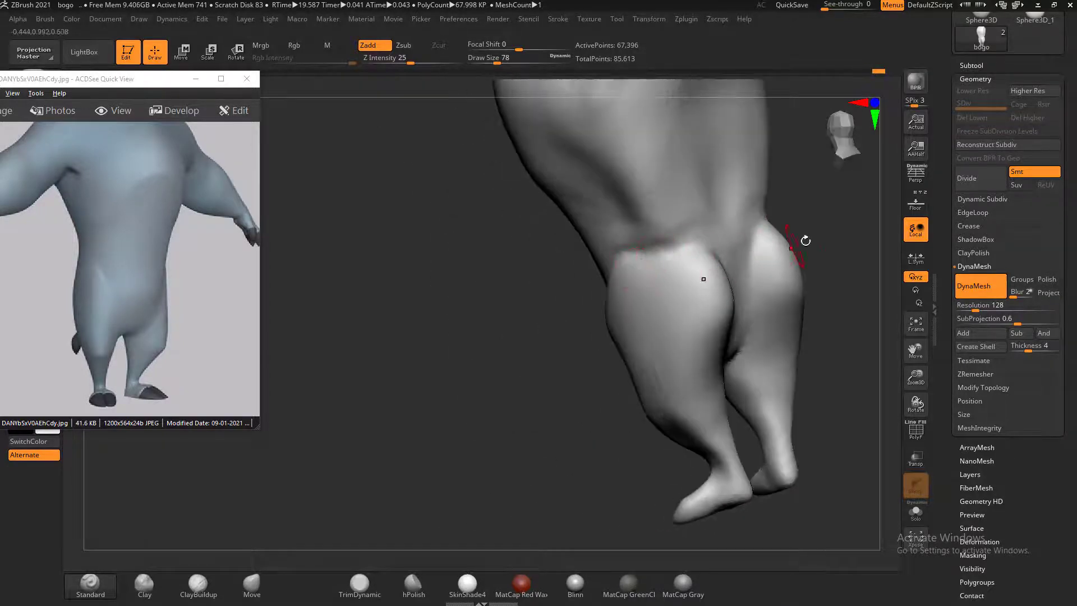
pyautogui.moveTo(806, 240); pyautogui.dragTo(745, 284)
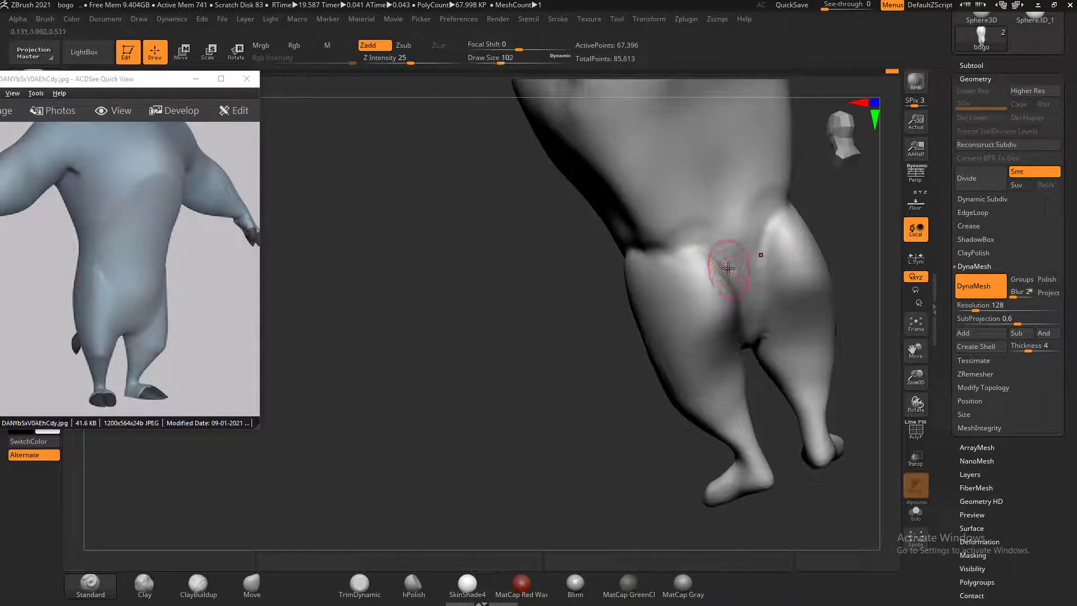
# Bring the buffalo's side view into close-up in the reference image to study the rear and legs
pyautogui.moveTo(219, 334); pyautogui.dragTo(134, 334)
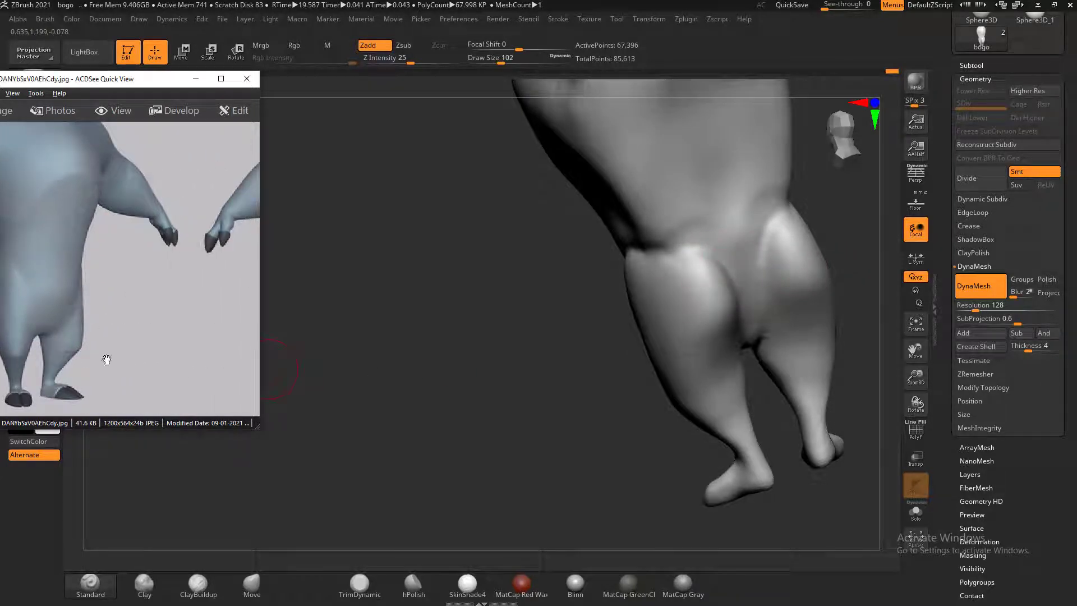
pyautogui.scroll(-2, 155, 331)
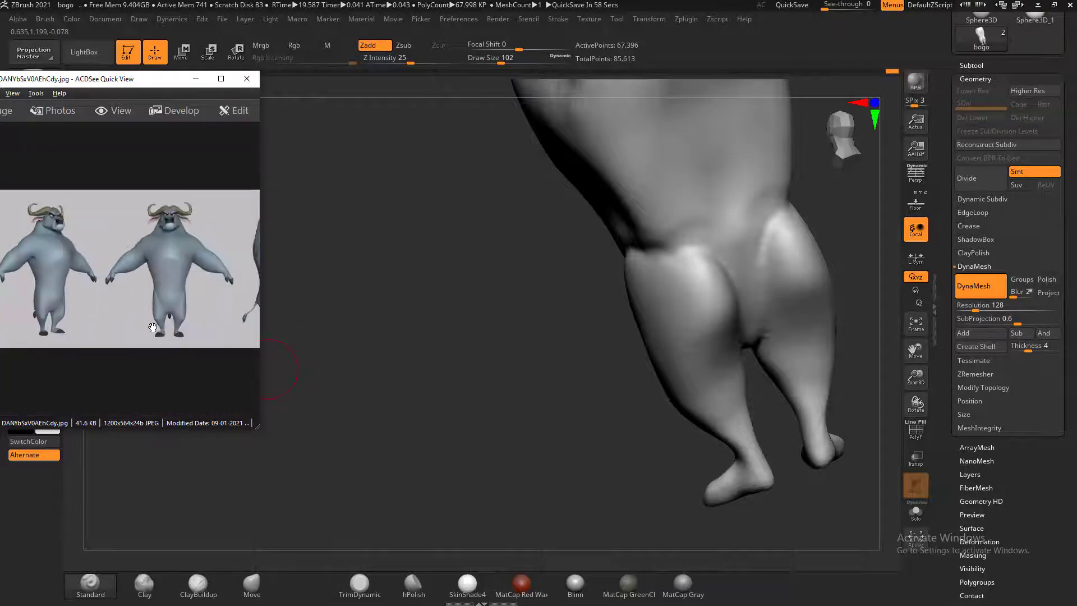
pyautogui.moveTo(161, 332); pyautogui.dragTo(76, 297)
pyautogui.scroll(6, 157, 301)
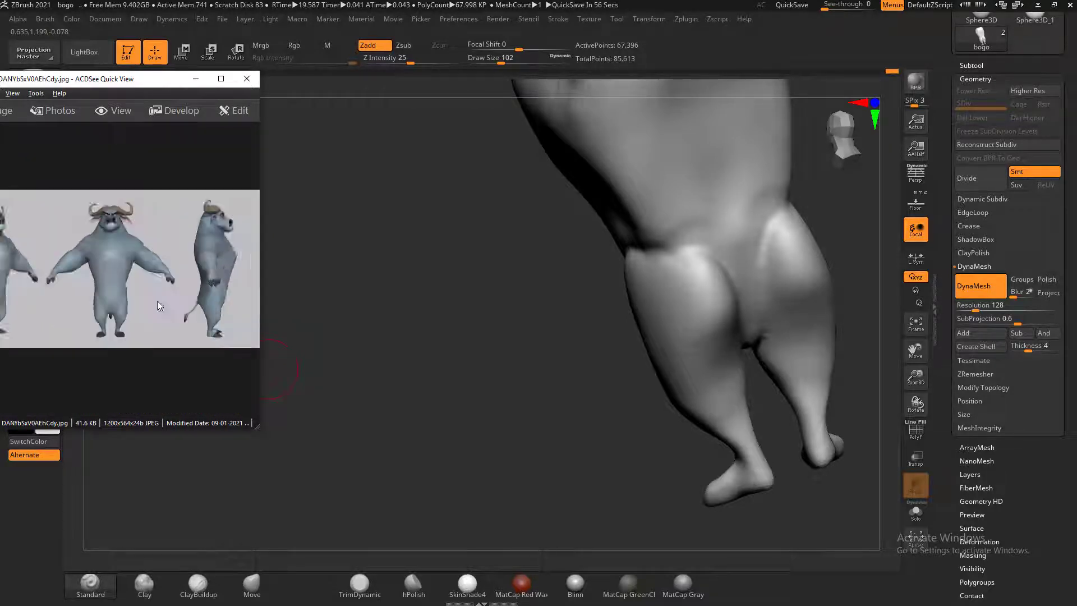
pyautogui.moveTo(147, 308); pyautogui.dragTo(91, 298)
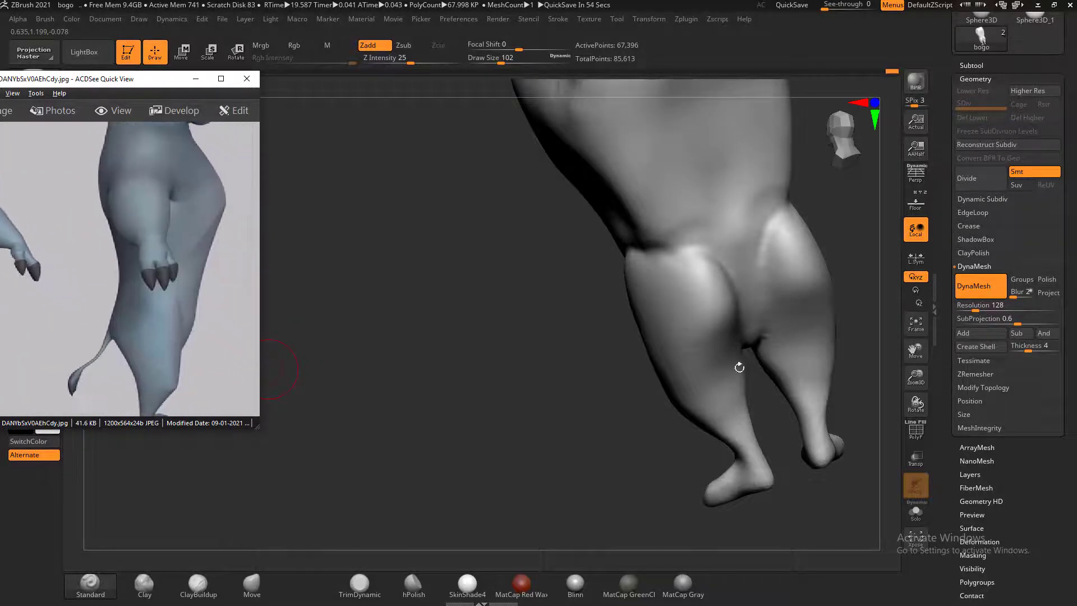
# Turn the model to its side view and show the floor reference image behind it
pyautogui.click(765, 288)
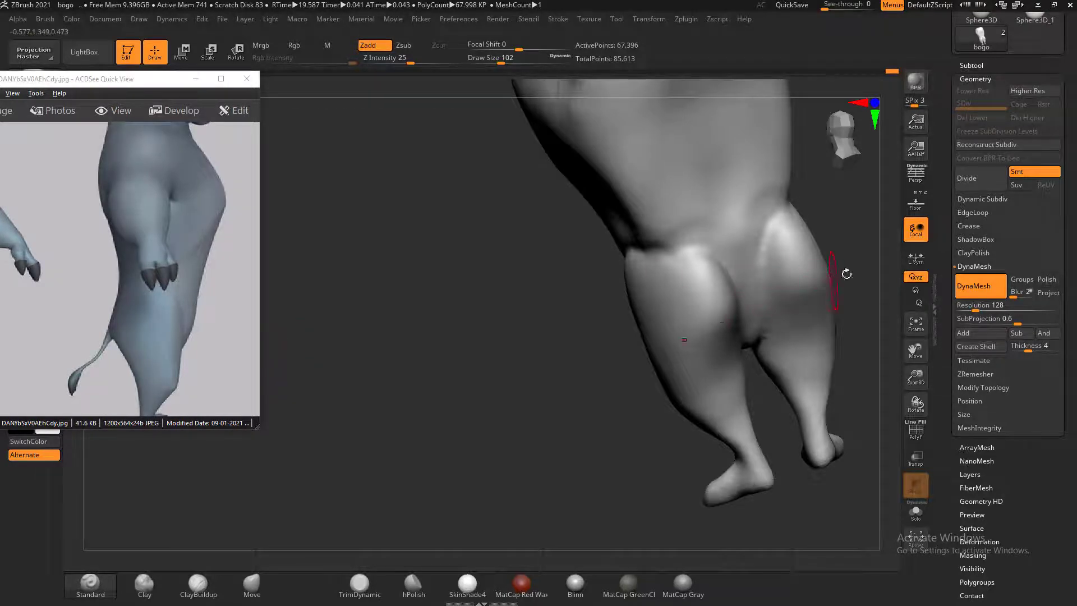
pyautogui.moveTo(847, 274); pyautogui.dragTo(792, 348)
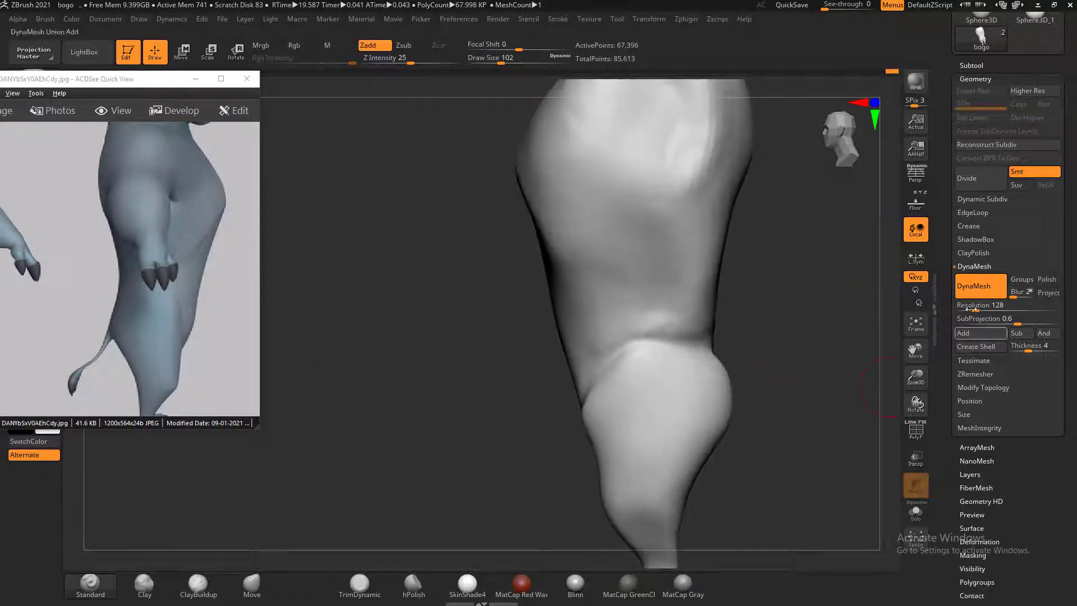
pyautogui.click(919, 203)
pyautogui.keyDown('alt'); pyautogui.moveTo(843, 310); pyautogui.dragTo(794, 313); pyautogui.keyUp('alt')
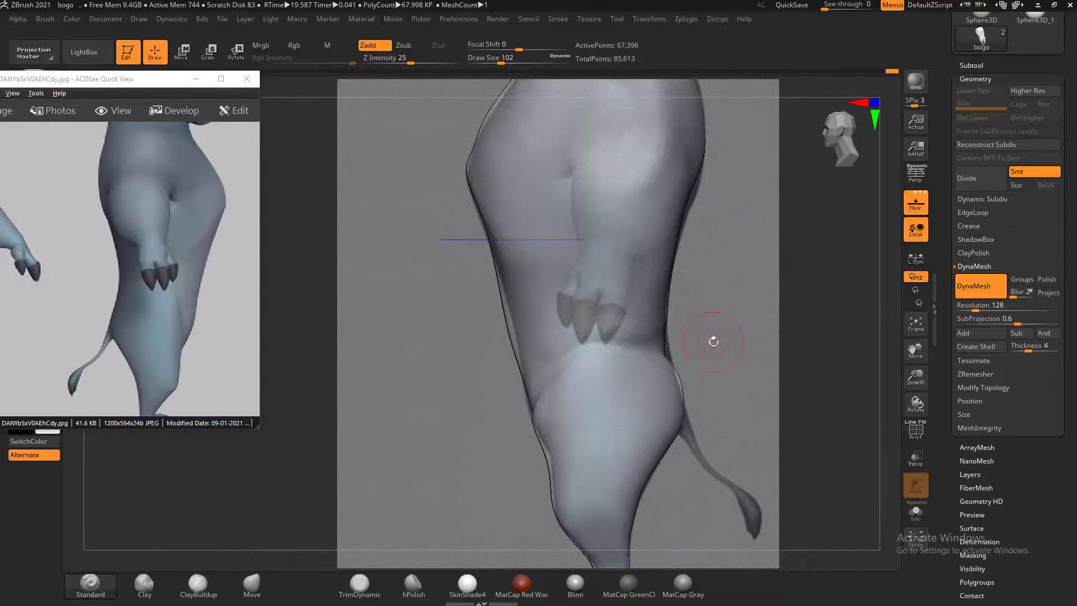
# Match the buttock and belly contours to the side reference with the Move brush at size 250, and bring the upper body into front view
pyautogui.click(254, 585)
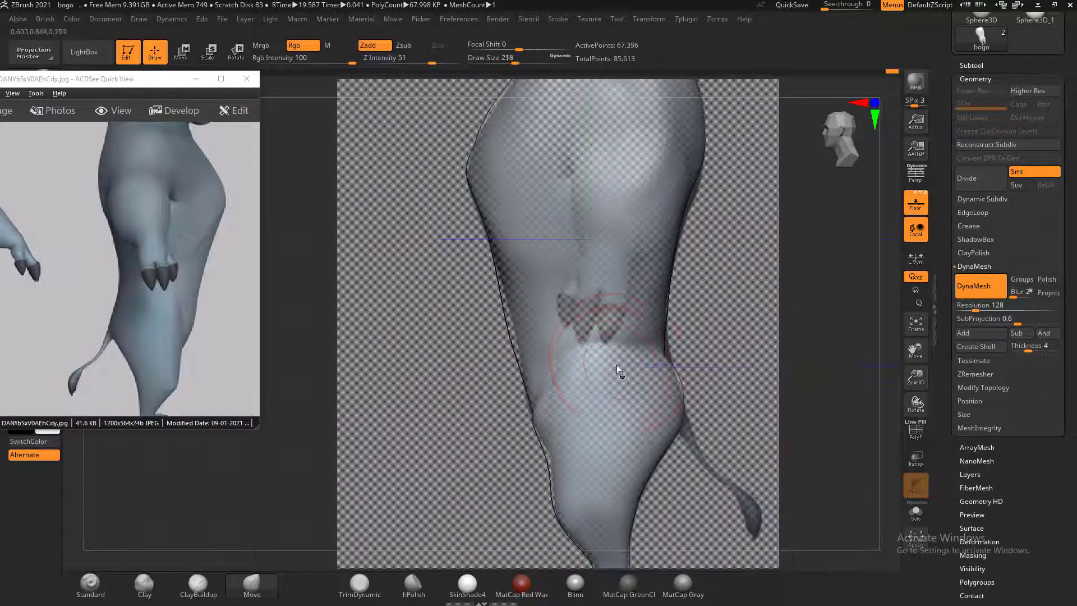
pyautogui.press(']')
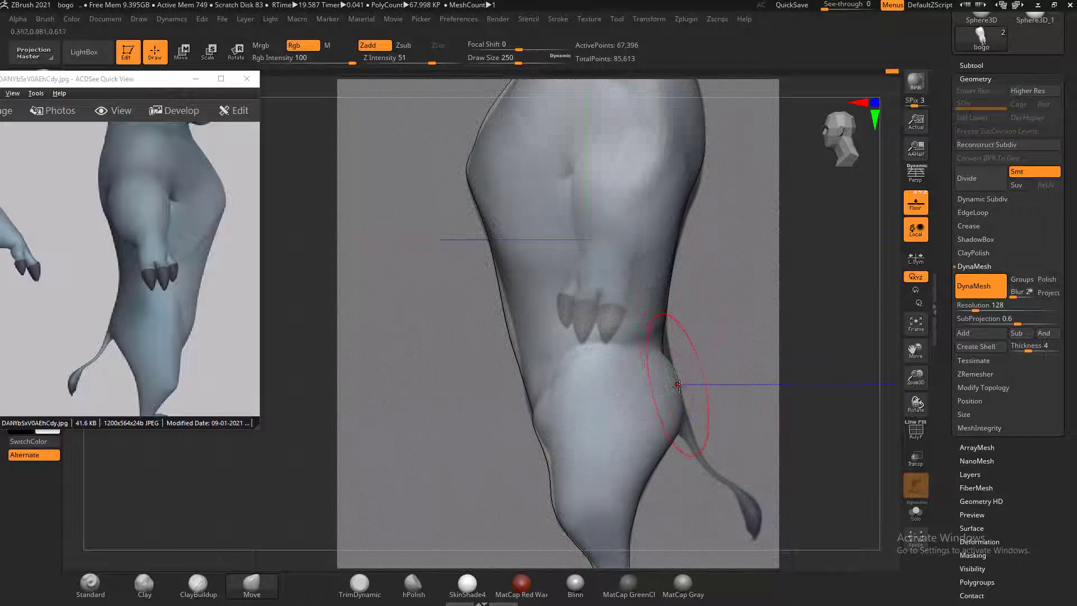
pyautogui.moveTo(678, 386); pyautogui.dragTo(669, 355)
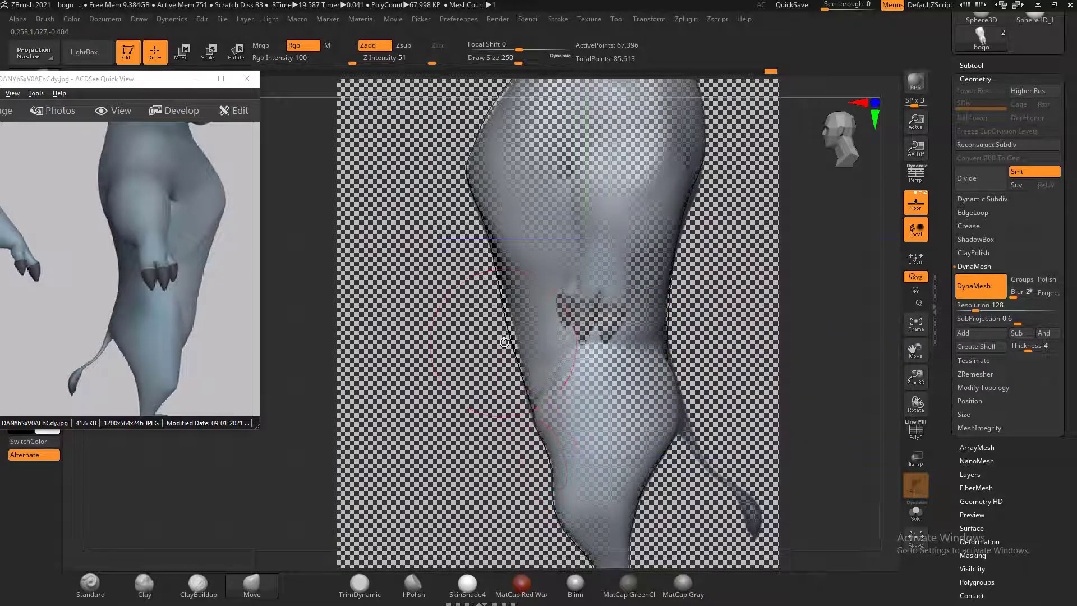
pyautogui.moveTo(504, 342); pyautogui.dragTo(508, 334)
pyautogui.moveTo(489, 292); pyautogui.dragTo(501, 272)
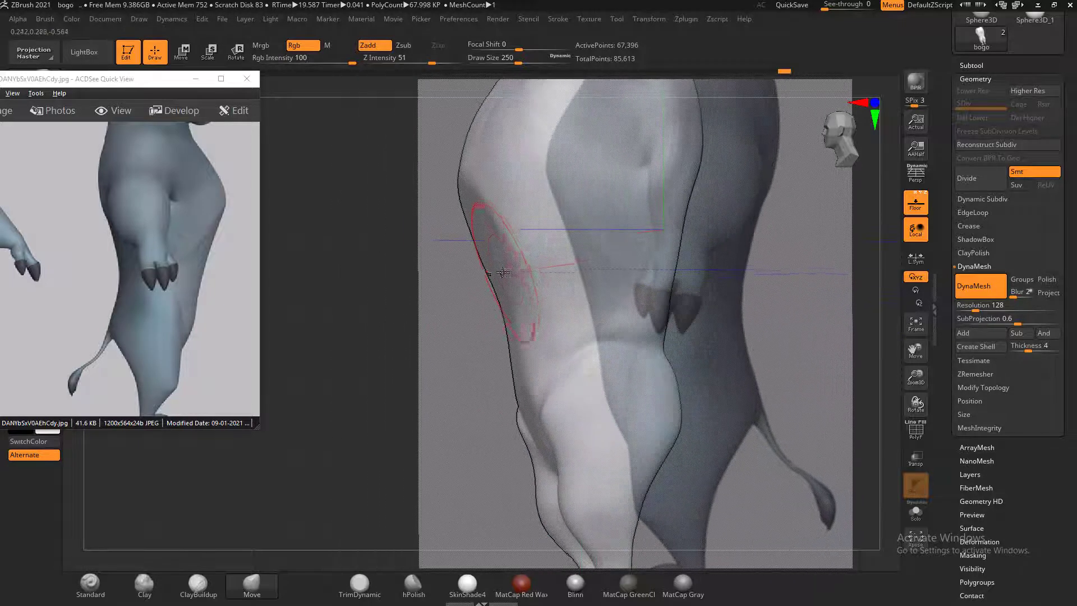
pyautogui.keyDown('shift'); pyautogui.moveTo(481, 317); pyautogui.dragTo(496, 337); pyautogui.keyUp('shift')
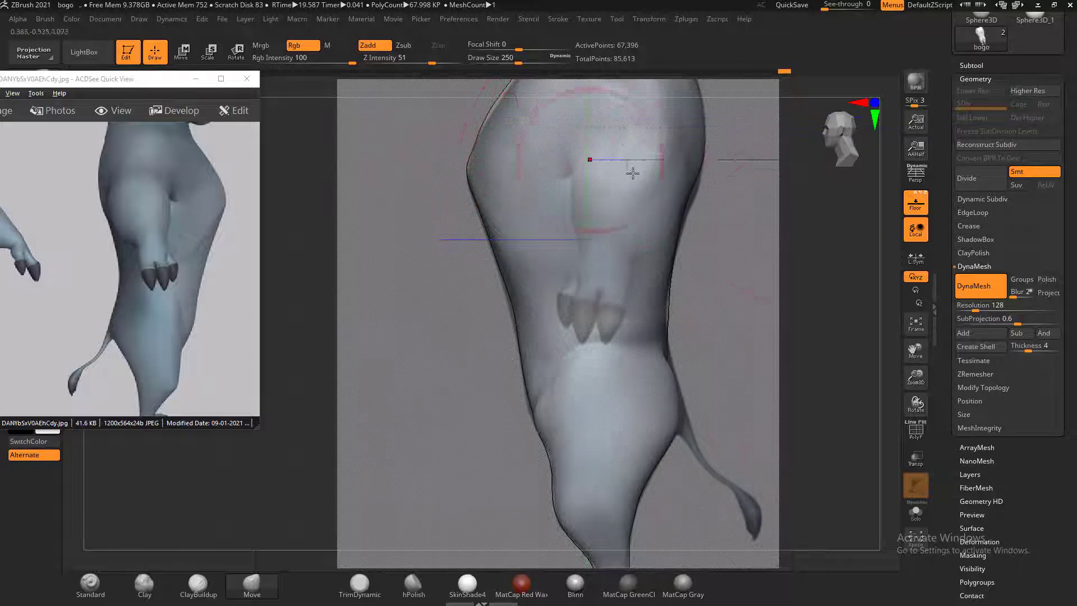
pyautogui.keyDown('alt'); pyautogui.moveTo(783, 262); pyautogui.dragTo(786, 352); pyautogui.keyUp('alt')
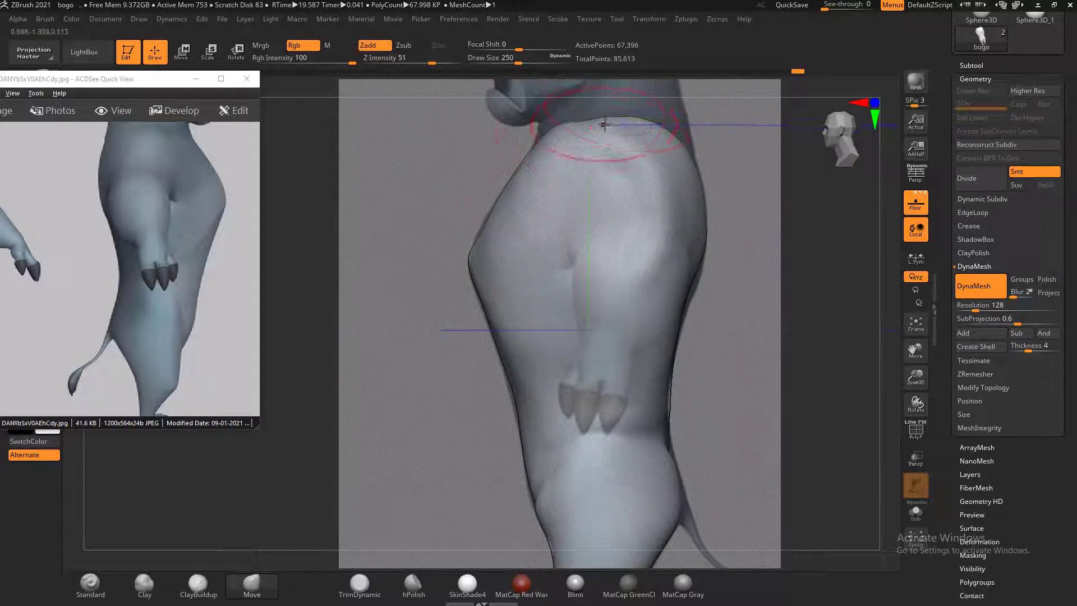
pyautogui.keyDown('shift'); pyautogui.moveTo(821, 233); pyautogui.dragTo(851, 281); pyautogui.keyUp('shift')
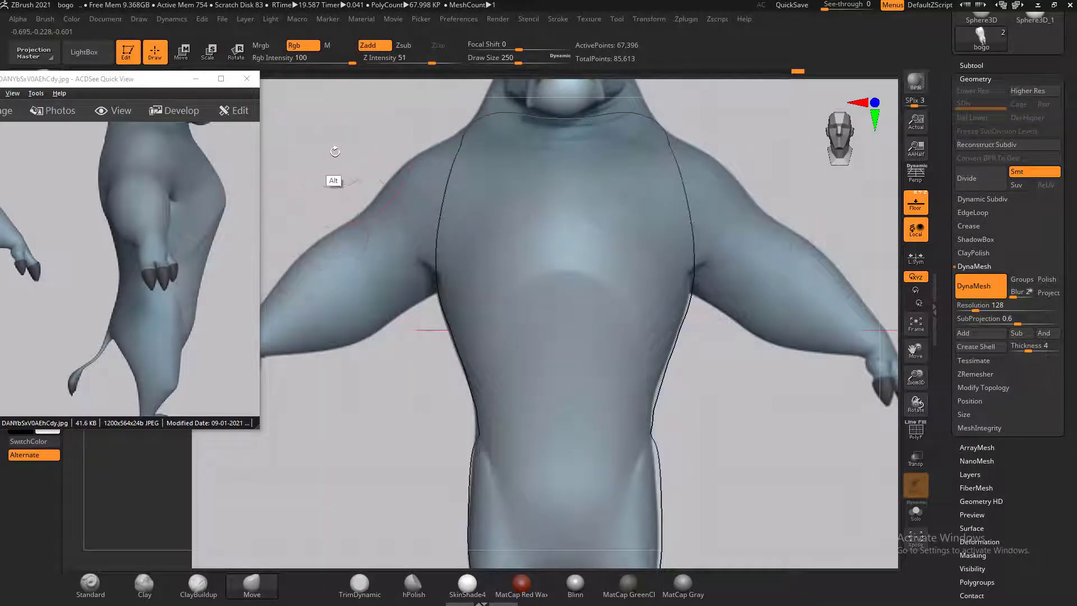
# Pull the upper torso's contour toward the side reference's neck with the Move brush, smooth it and decline Sticky Keys
pyautogui.keyDown('alt'); pyautogui.moveTo(327, 158); pyautogui.dragTo(332, 262); pyautogui.keyUp('alt')
pyautogui.moveTo(556, 227)
pyautogui.mouseDown()
pyautogui.moveTo(555, 207)
pyautogui.moveTo(509, 218)
pyautogui.mouseUp()
pyautogui.moveTo(701, 221); pyautogui.dragTo(786, 229)
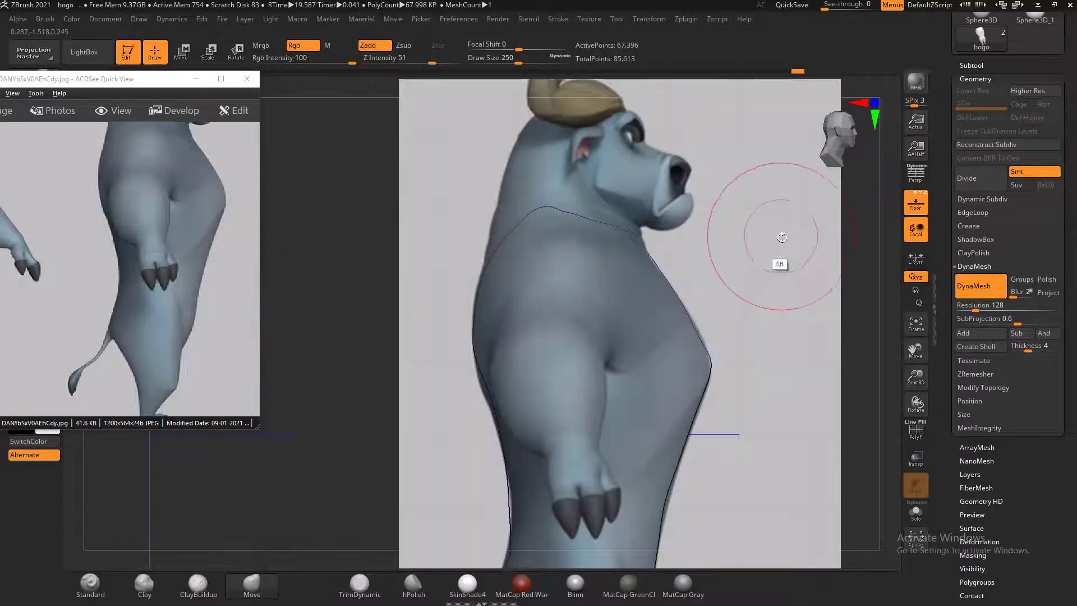
pyautogui.moveTo(531, 245)
pyautogui.mouseDown(button='right')
pyautogui.moveTo(668, 163)
pyautogui.moveTo(586, 227)
pyautogui.moveTo(578, 202)
pyautogui.moveTo(680, 176)
pyautogui.moveTo(597, 248)
pyautogui.mouseUp(button='right')
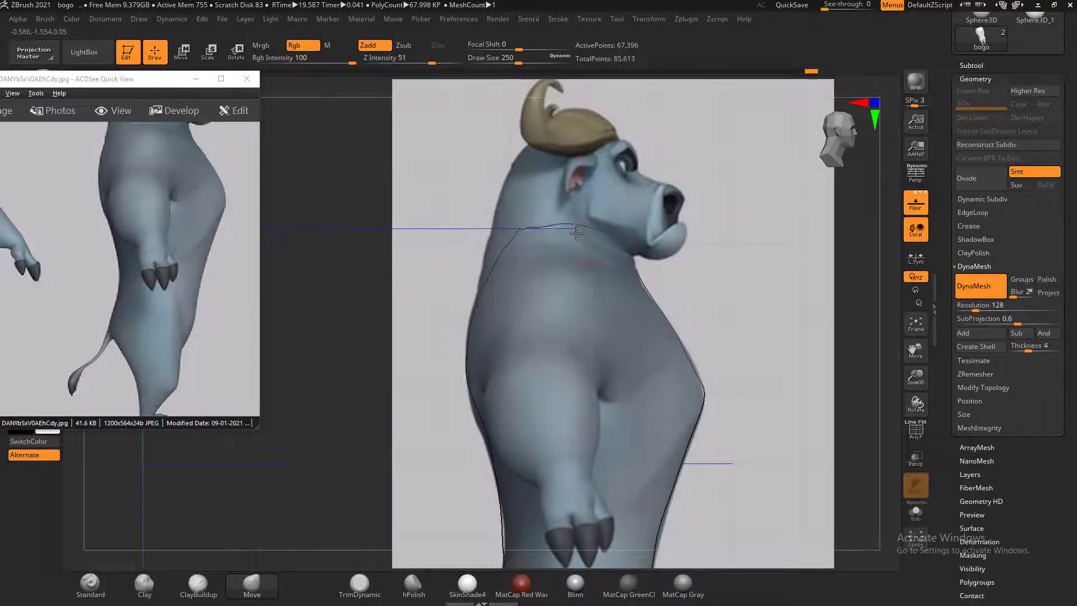
pyautogui.moveTo(551, 210); pyautogui.dragTo(634, 169, button='right')
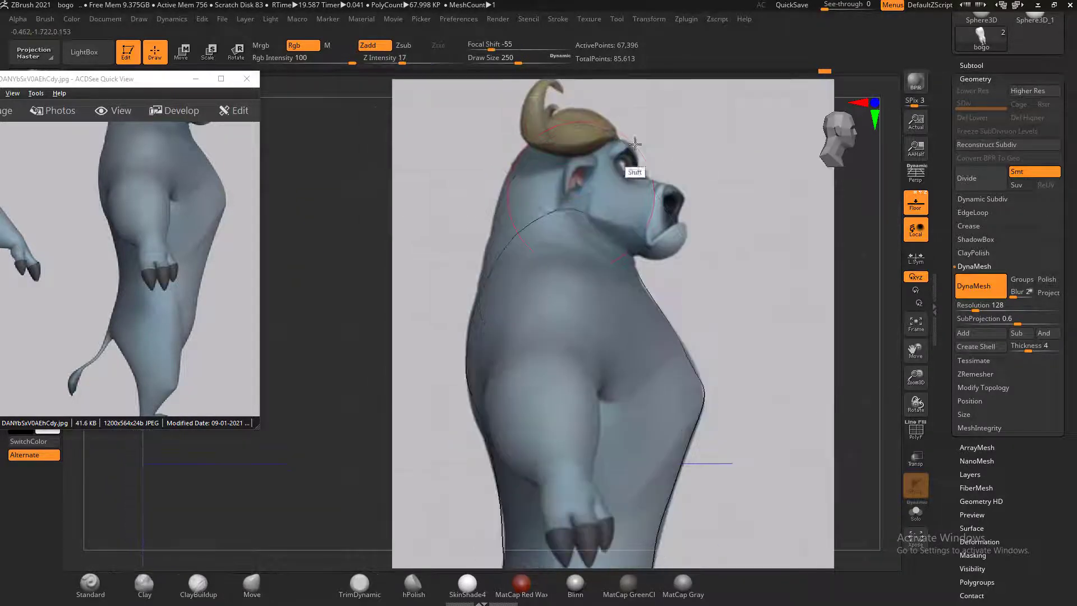
pyautogui.moveTo(555, 210); pyautogui.dragTo(592, 138, button='right')
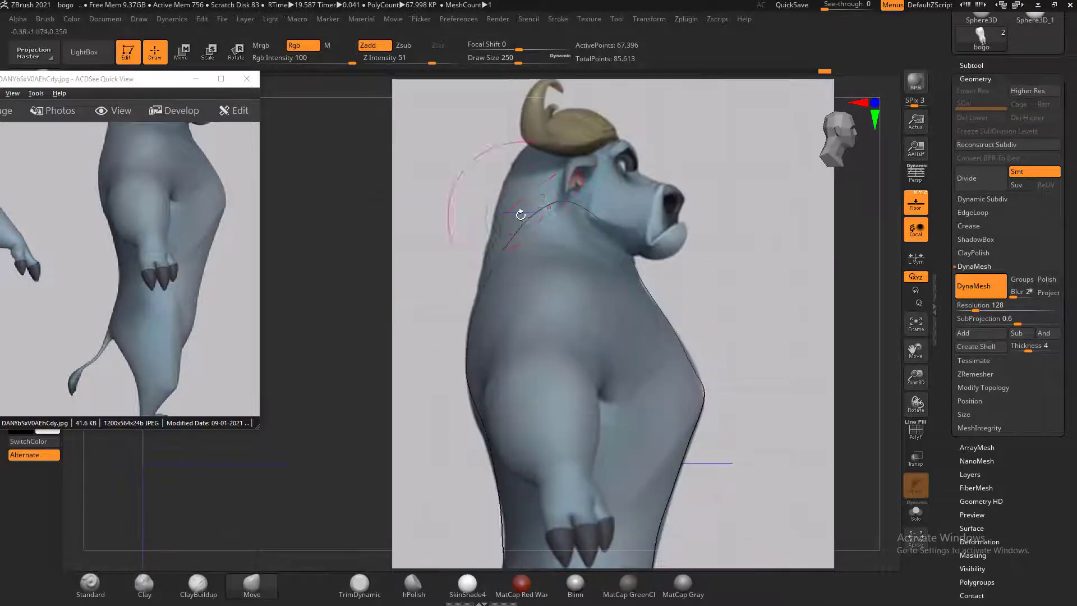
pyautogui.moveTo(520, 214); pyautogui.dragTo(503, 188, button='right')
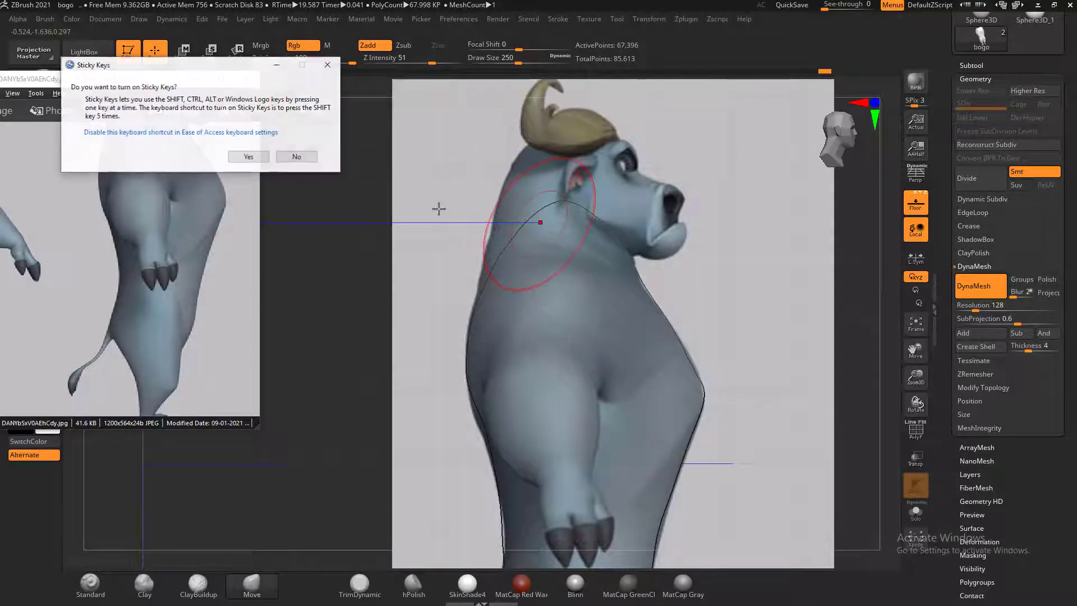
pyautogui.click(308, 158)
# Narrow the sides of the neck and fit its rear and top contours to the reference images with the Move brush
pyautogui.moveTo(327, 176); pyautogui.dragTo(467, 189, button='right')
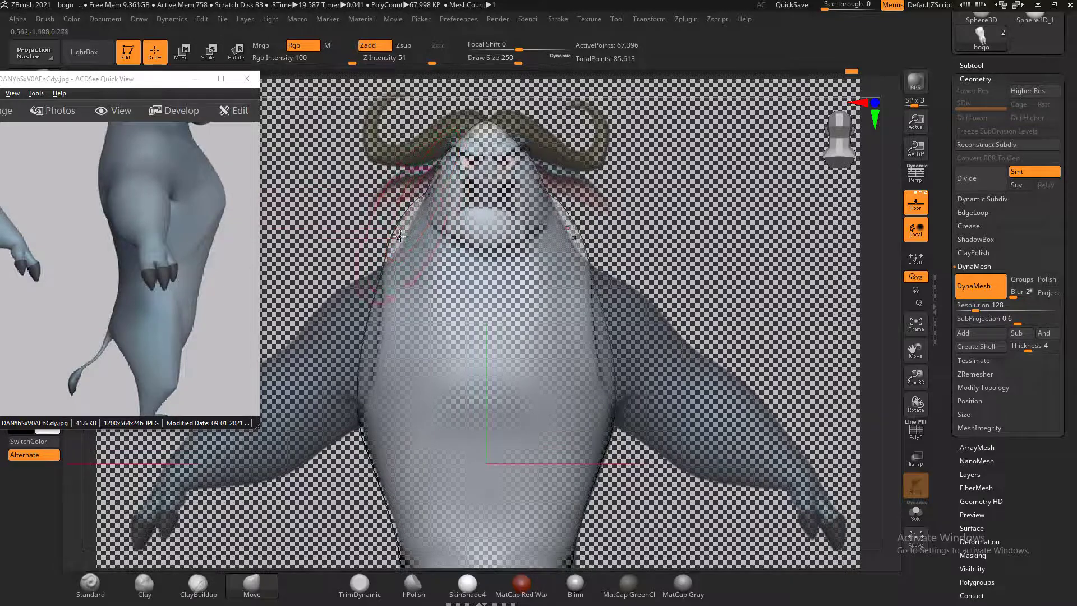
pyautogui.moveTo(398, 238); pyautogui.dragTo(409, 247)
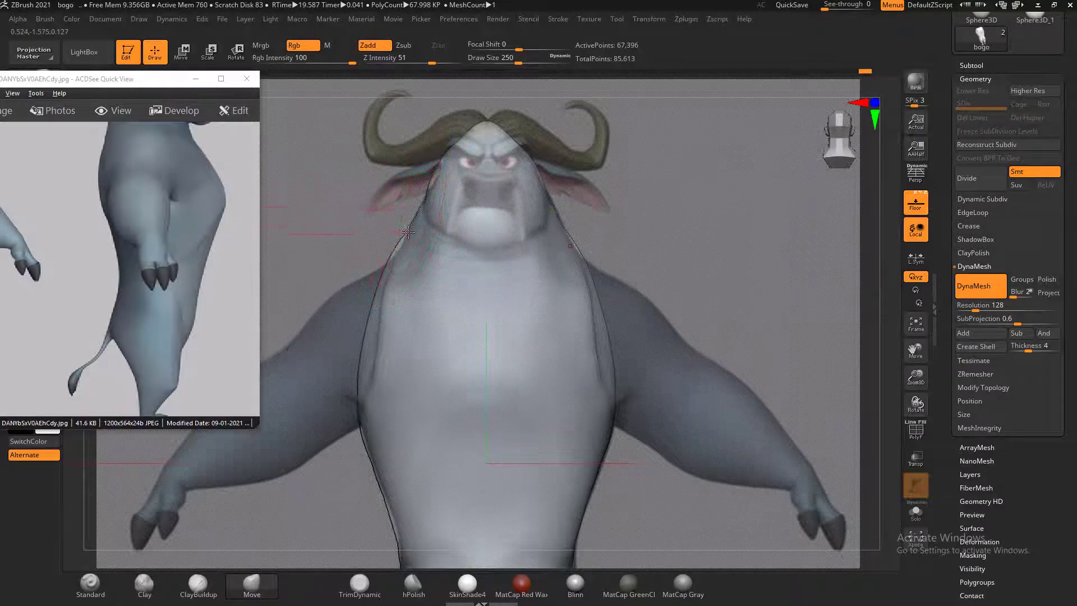
pyautogui.moveTo(689, 166); pyautogui.dragTo(613, 308, button='right')
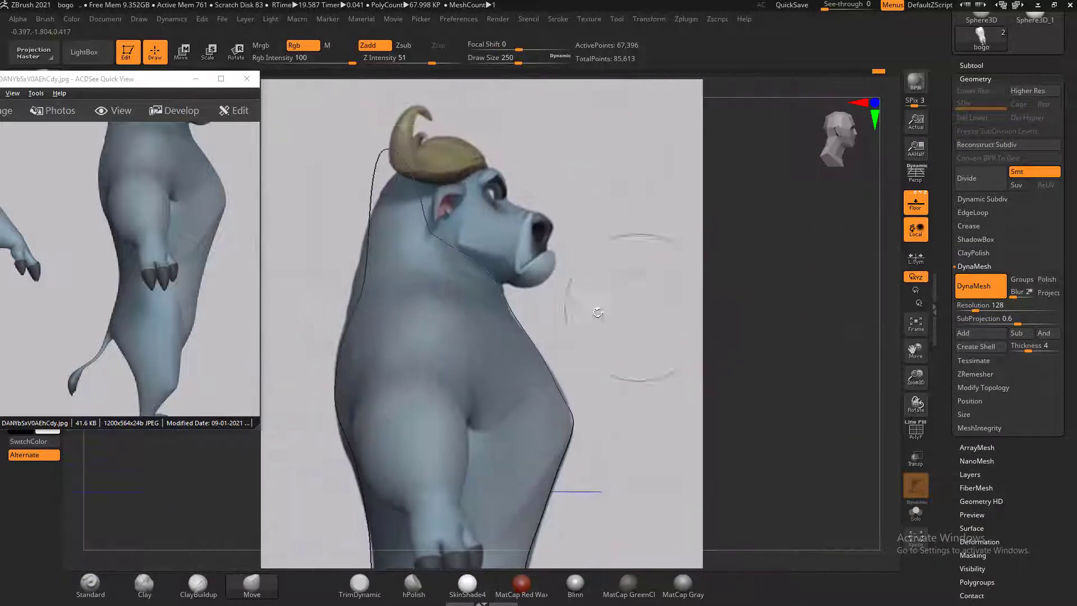
pyautogui.moveTo(352, 292)
pyautogui.mouseDown(button='right')
pyautogui.moveTo(380, 271)
pyautogui.moveTo(353, 303)
pyautogui.mouseUp(button='right')
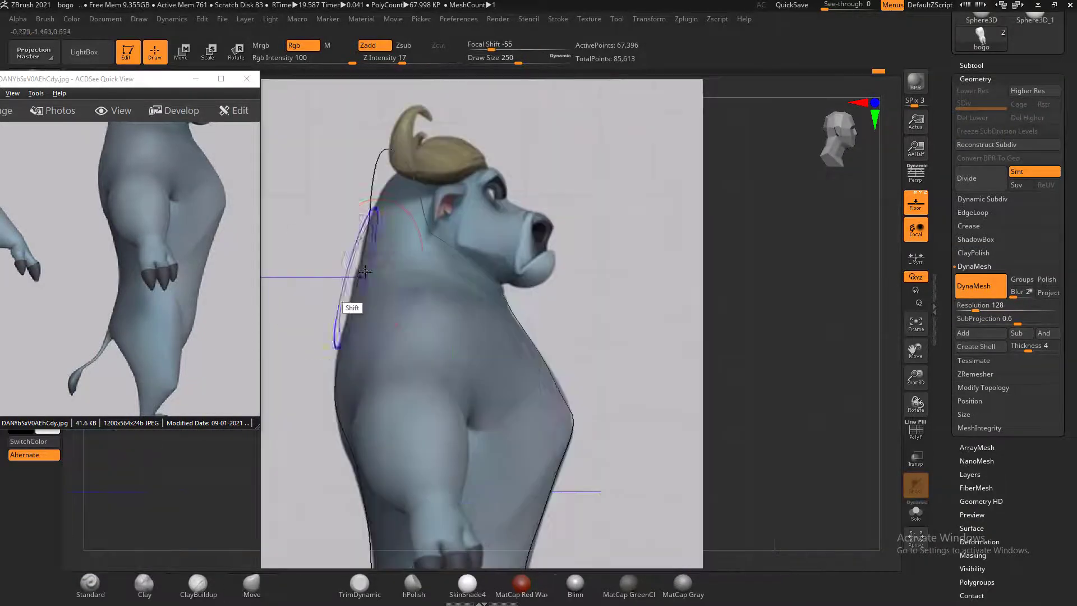
pyautogui.moveTo(388, 159); pyautogui.dragTo(425, 166)
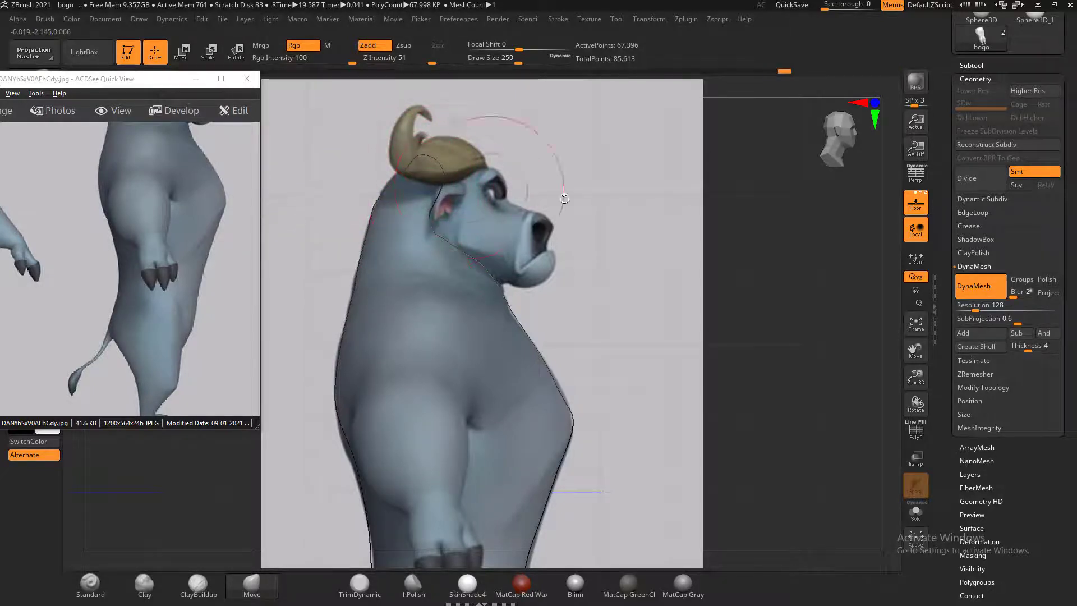
pyautogui.moveTo(558, 124); pyautogui.dragTo(688, 213, button='right')
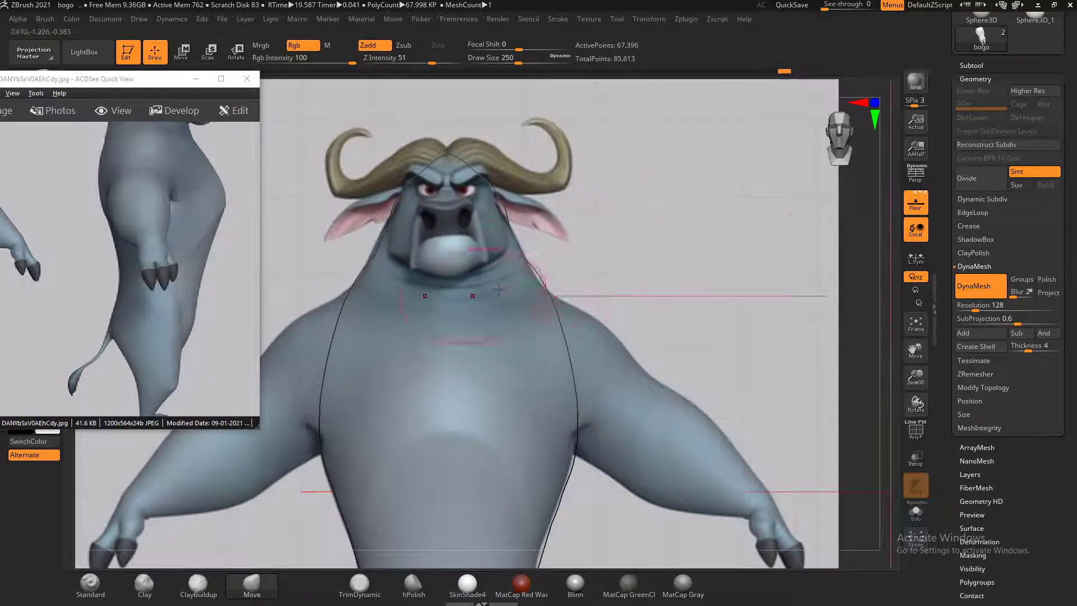
# Lower the floor reference's E Enhance Opacity to 0.74396 and show the model in side view
pyautogui.moveTo(948, 240); pyautogui.dragTo(939, 357)
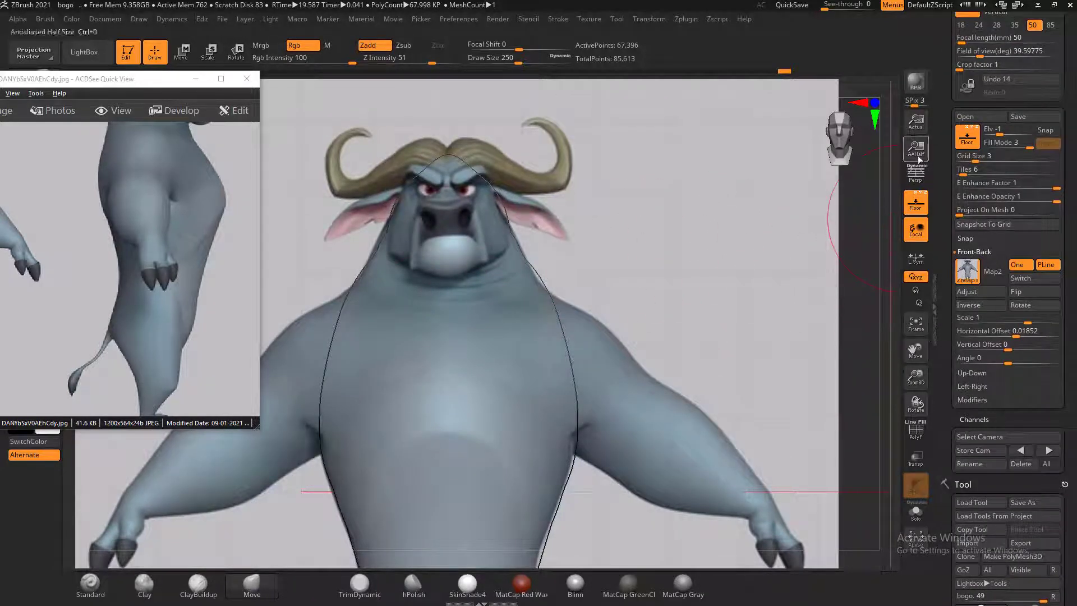
pyautogui.moveTo(1054, 197); pyautogui.dragTo(1041, 198)
pyautogui.moveTo(848, 308); pyautogui.dragTo(886, 319)
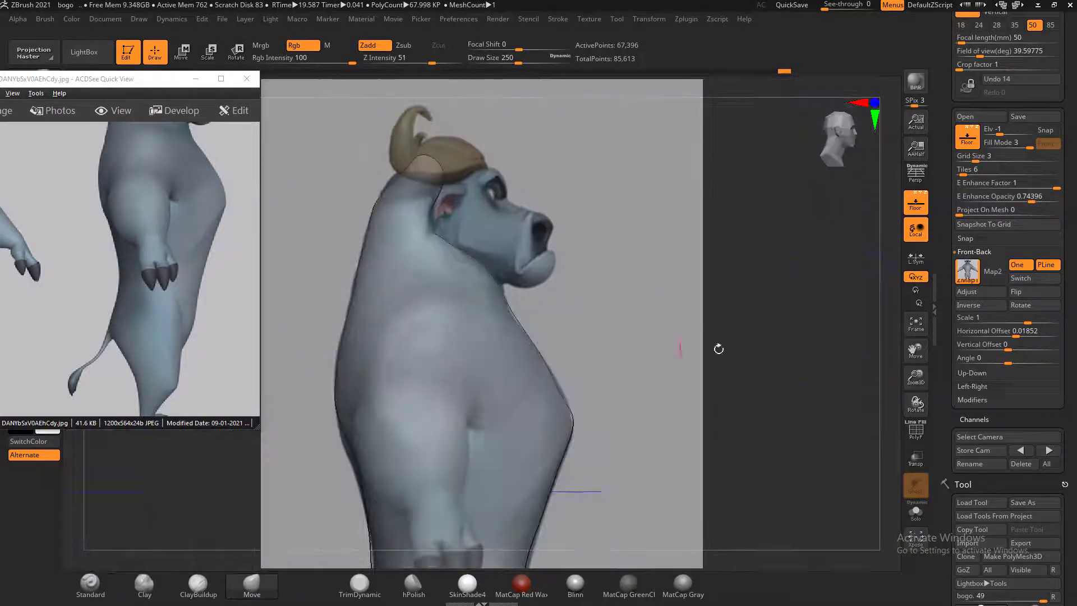
# Fill the front of the neck lightly with the ClayBuildup brush at Z Intensity 2, return to front view and decline Sticky Keys
pyautogui.moveTo(719, 349)
pyautogui.mouseDown()
pyautogui.moveTo(673, 290)
pyautogui.moveTo(617, 314)
pyautogui.mouseUp()
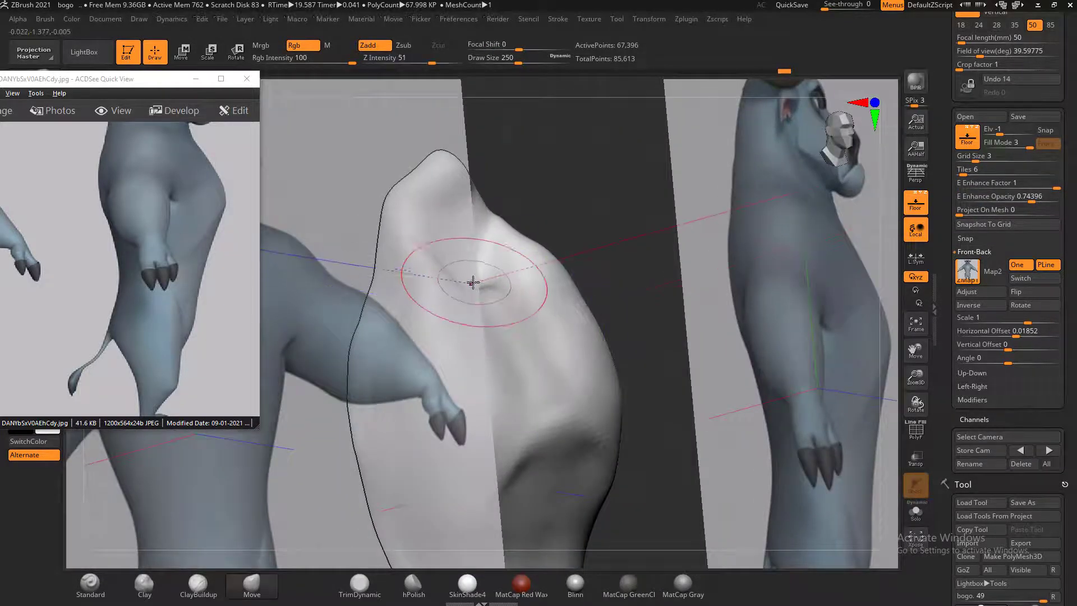
pyautogui.click(197, 583)
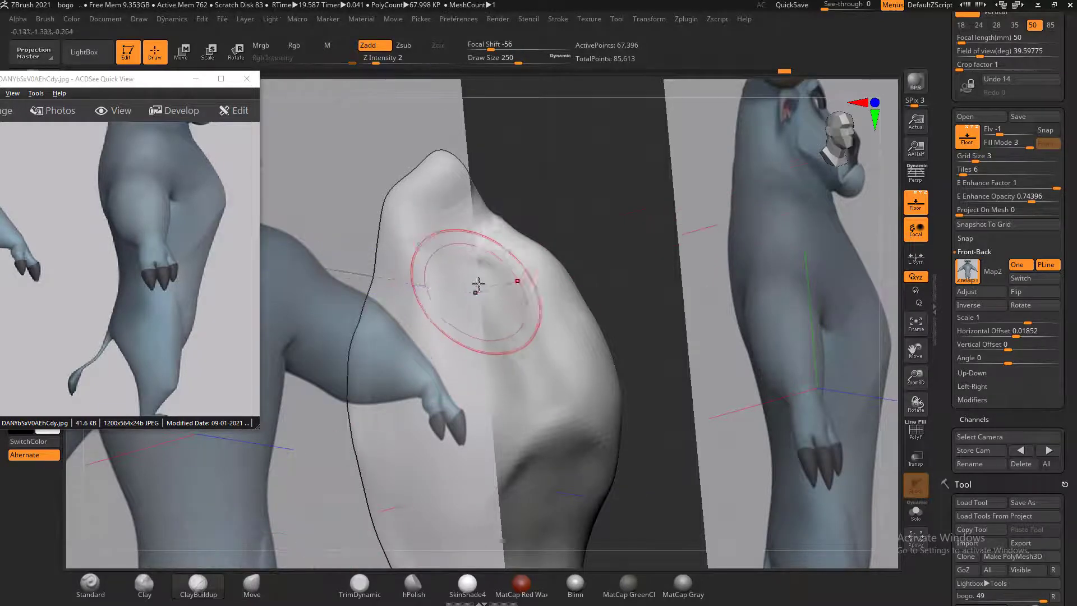
pyautogui.moveTo(478, 284); pyautogui.dragTo(462, 266)
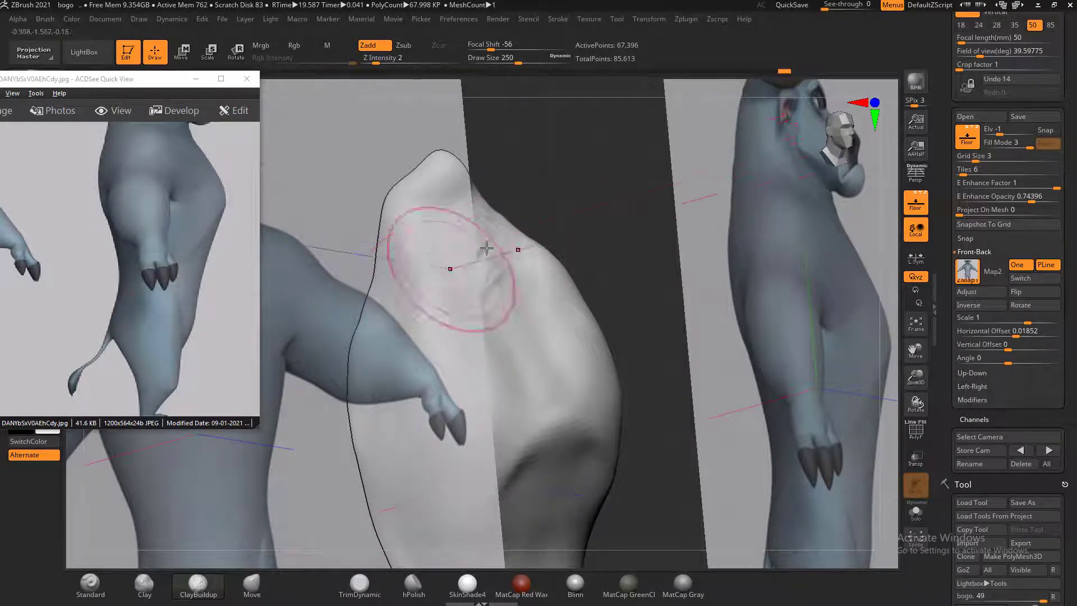
pyautogui.keyDown('shift'); pyautogui.moveTo(654, 221); pyautogui.dragTo(578, 230); pyautogui.keyUp('shift')
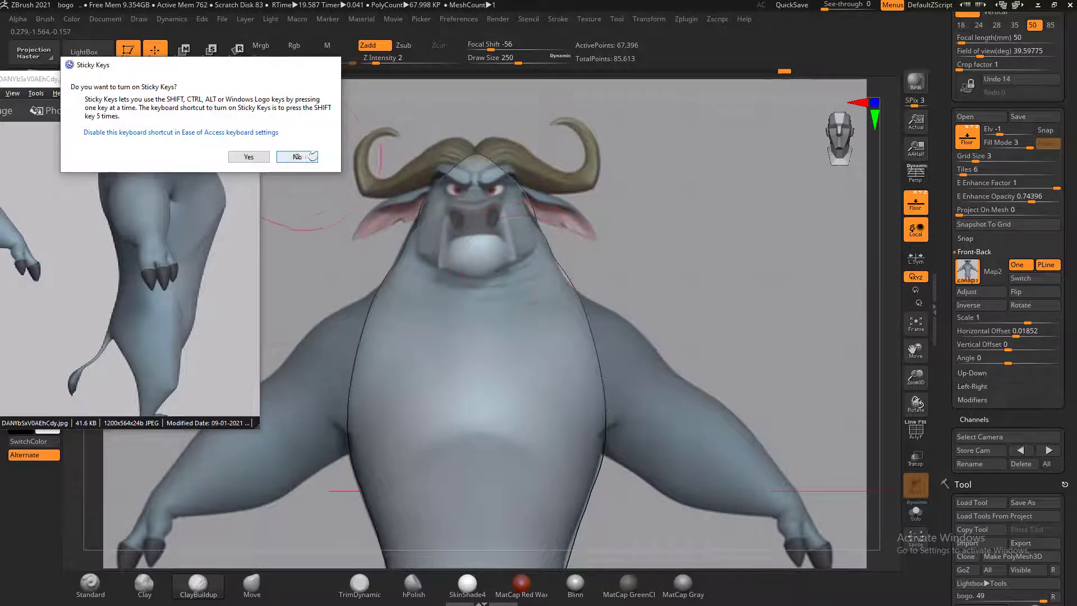
pyautogui.click(300, 159)
# Append a Sphere3D_1 mesh to the body as a new subtool for the head
pyautogui.moveTo(683, 259); pyautogui.dragTo(717, 263)
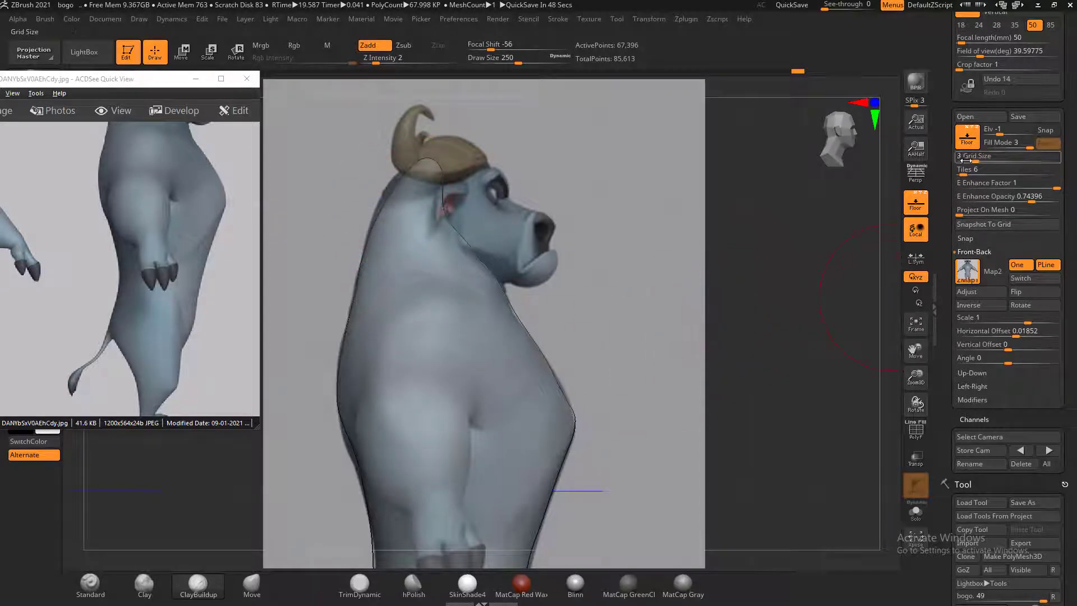
pyautogui.moveTo(951, 147); pyautogui.dragTo(933, 92)
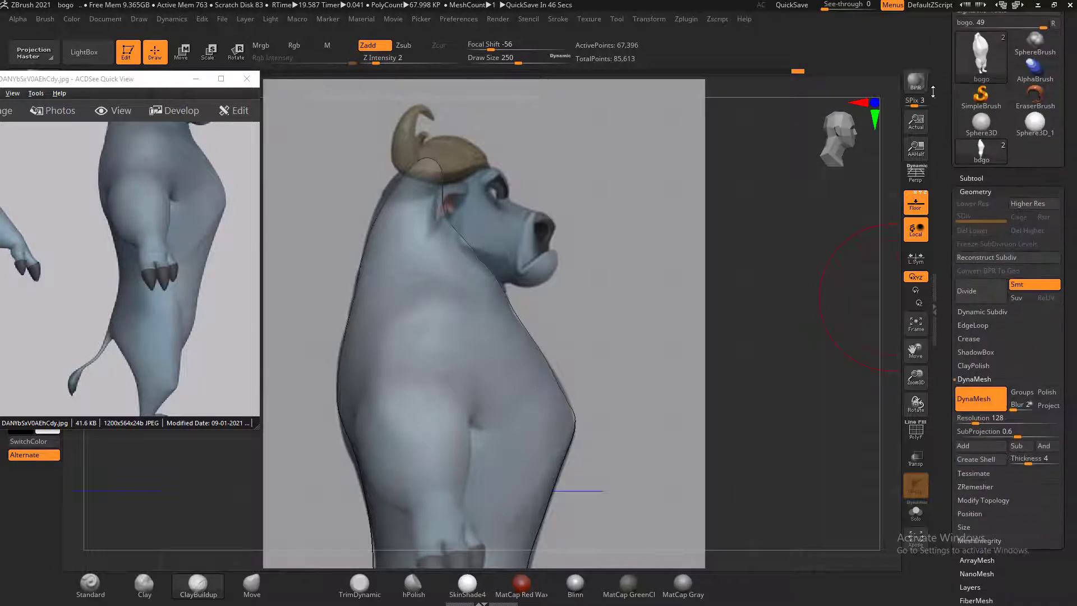
pyautogui.click(971, 177)
pyautogui.click(1034, 394)
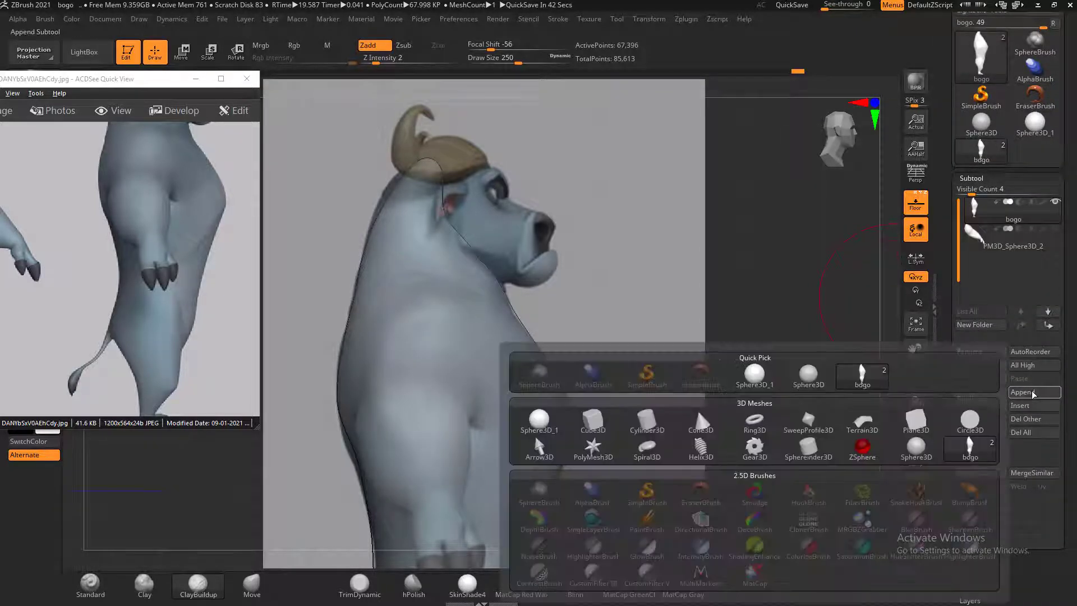
pyautogui.click(754, 376)
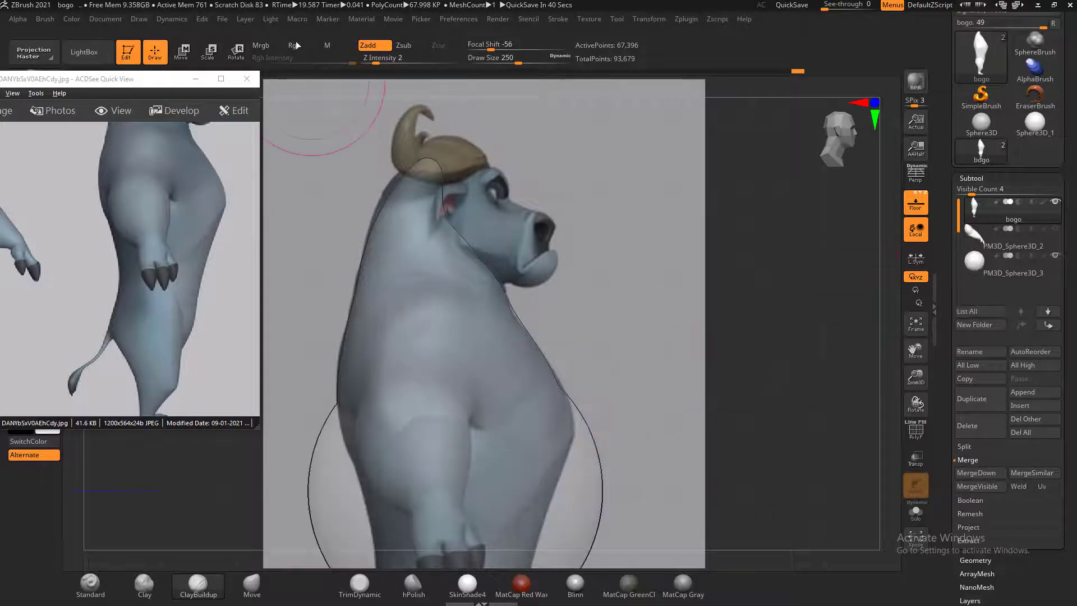
# Select the appended sphere, move it up over the side reference's head and scale it down to fit
pyautogui.click(181, 51)
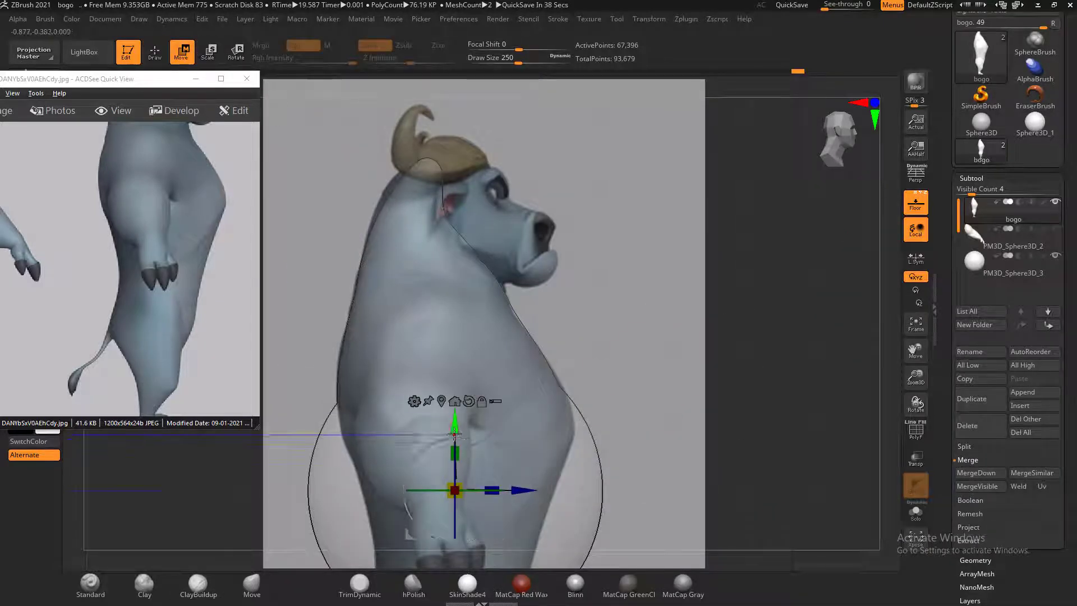
pyautogui.moveTo(454, 429); pyautogui.dragTo(500, 240)
pyautogui.hotkey('ctrl', 'z')
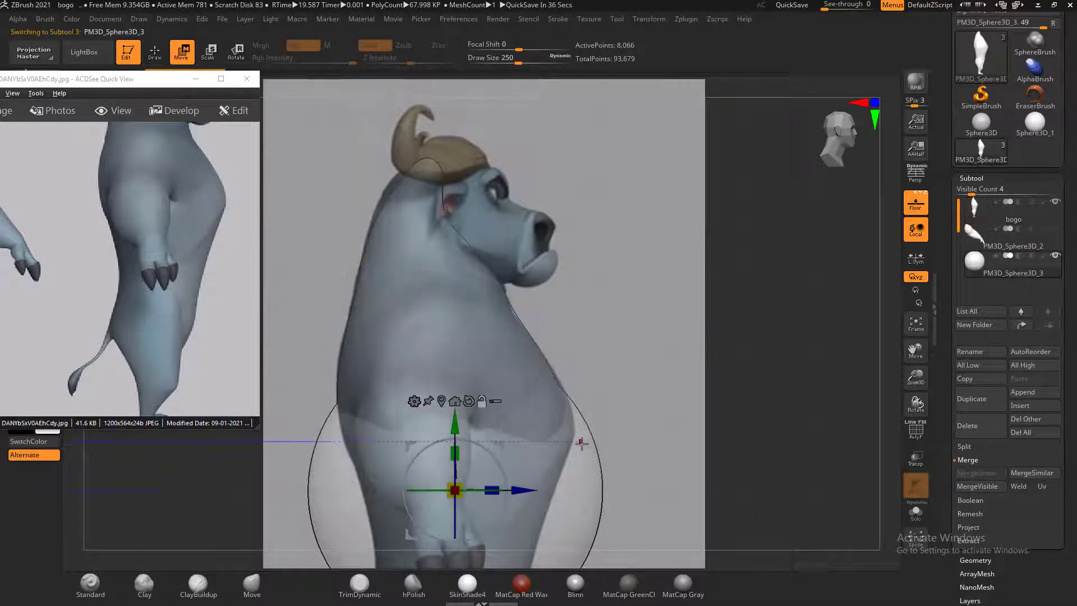
pyautogui.moveTo(477, 425); pyautogui.dragTo(487, 168)
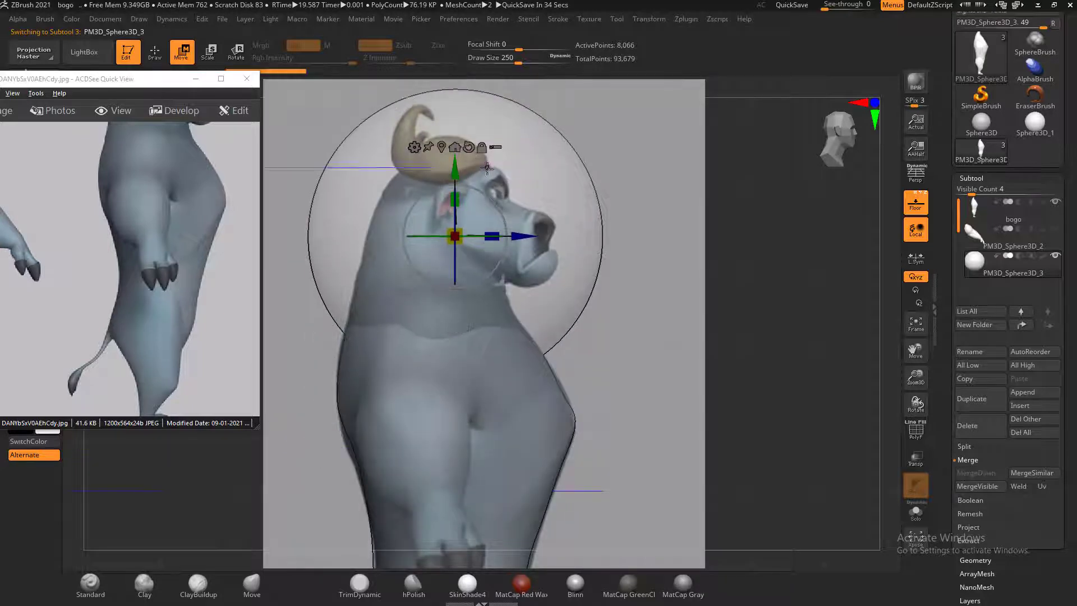
pyautogui.moveTo(460, 231); pyautogui.dragTo(402, 258)
pyautogui.moveTo(452, 170); pyautogui.dragTo(453, 159)
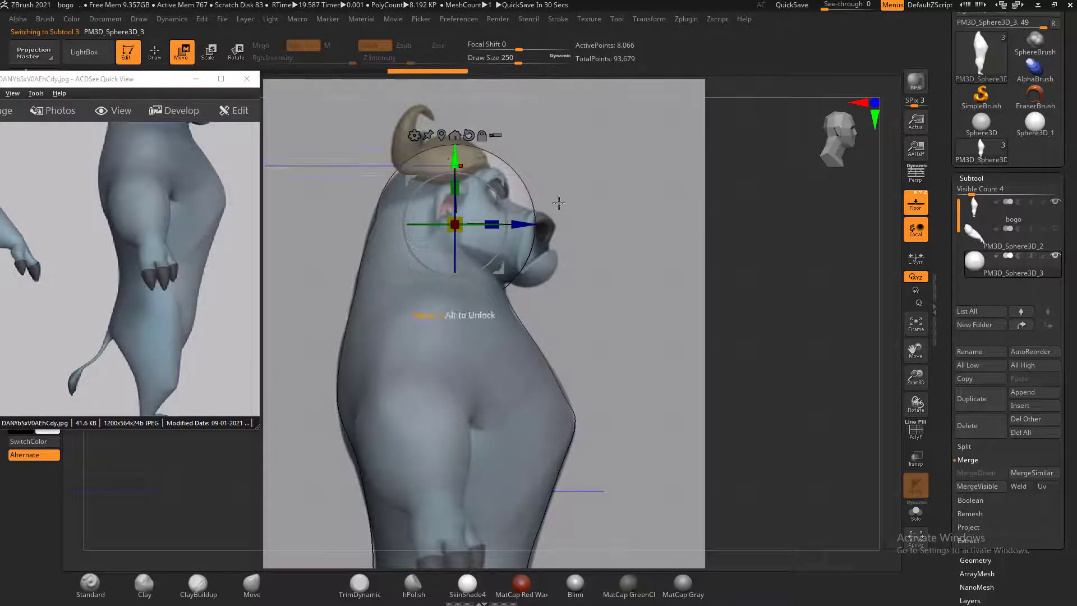
# Bring the head sphere into a close front view, return to Draw mode and isolate it with Solo
pyautogui.keyDown('shift'); pyautogui.moveTo(841, 211); pyautogui.dragTo(787, 217); pyautogui.keyUp('shift')
pyautogui.keyDown('alt'); pyautogui.moveTo(720, 236); pyautogui.dragTo(755, 267); pyautogui.keyUp('alt')
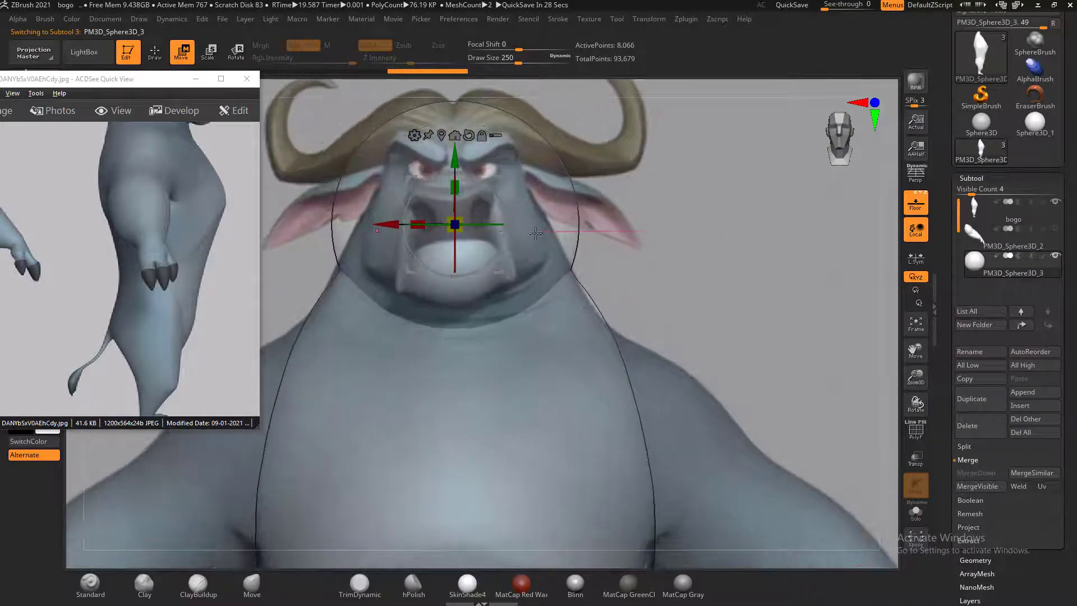
pyautogui.click(159, 60)
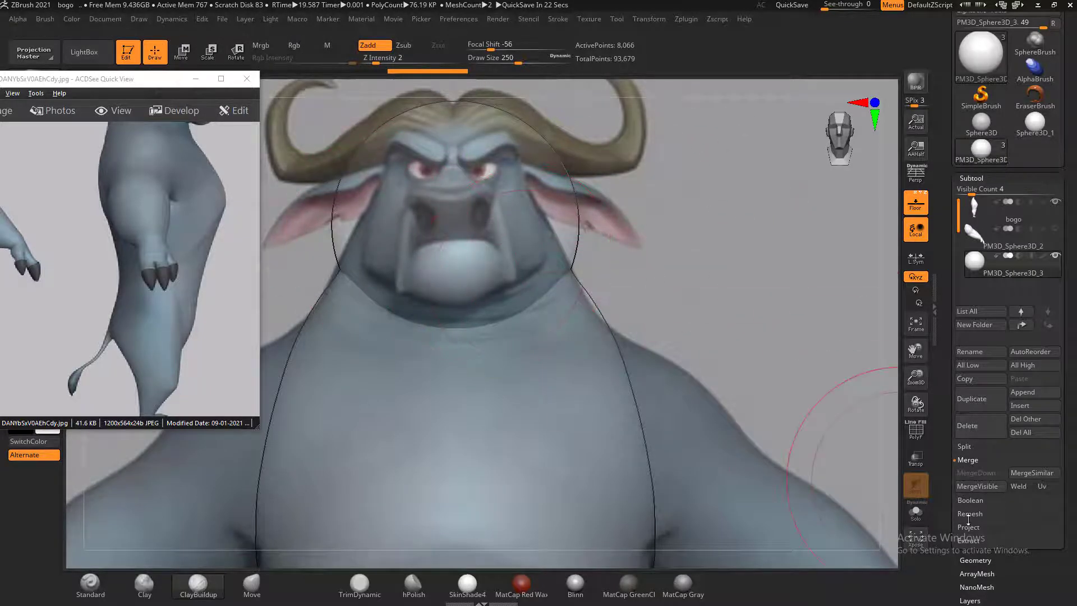
pyautogui.click(923, 517)
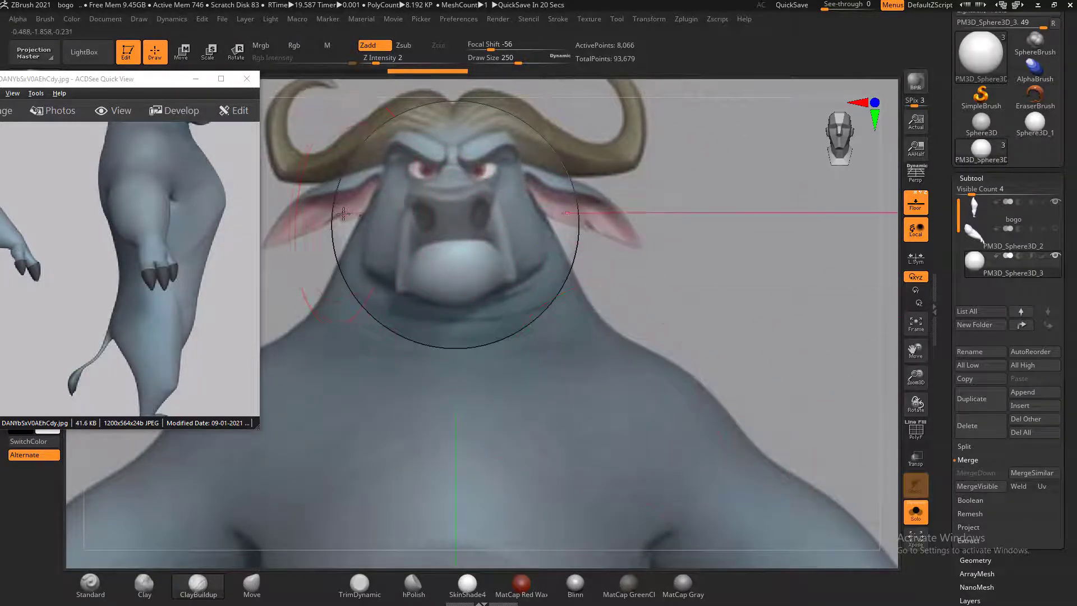
# Narrow the sphere's sides to the front reference's face with the Move brush, then adjust its crown at draw size 186
pyautogui.click(252, 584)
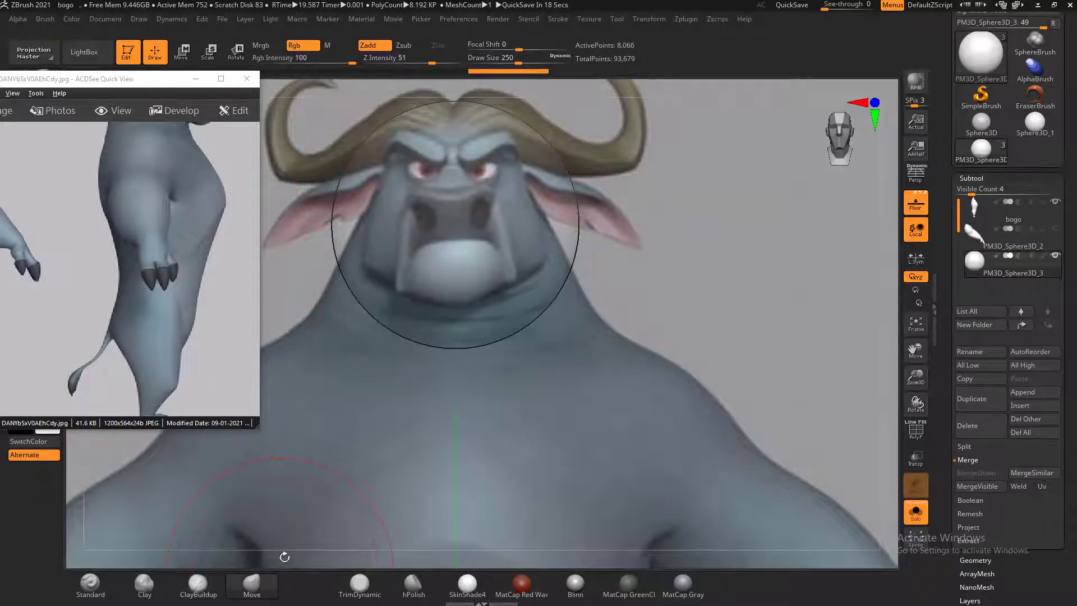
pyautogui.moveTo(354, 206)
pyautogui.mouseDown()
pyautogui.moveTo(369, 227)
pyautogui.moveTo(378, 202)
pyautogui.mouseUp()
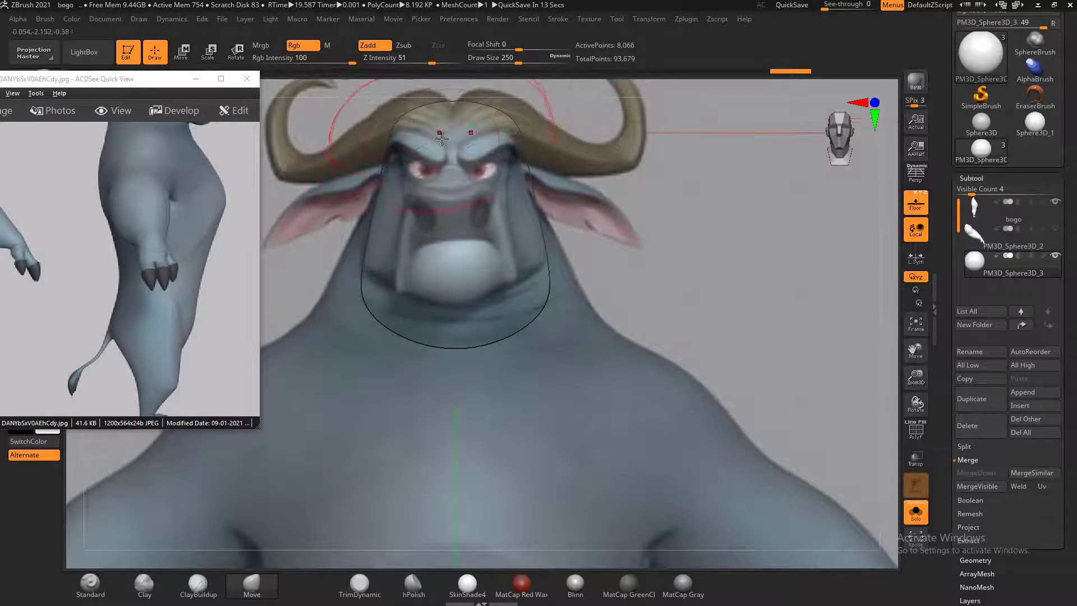
pyautogui.press('[')
pyautogui.press('[')
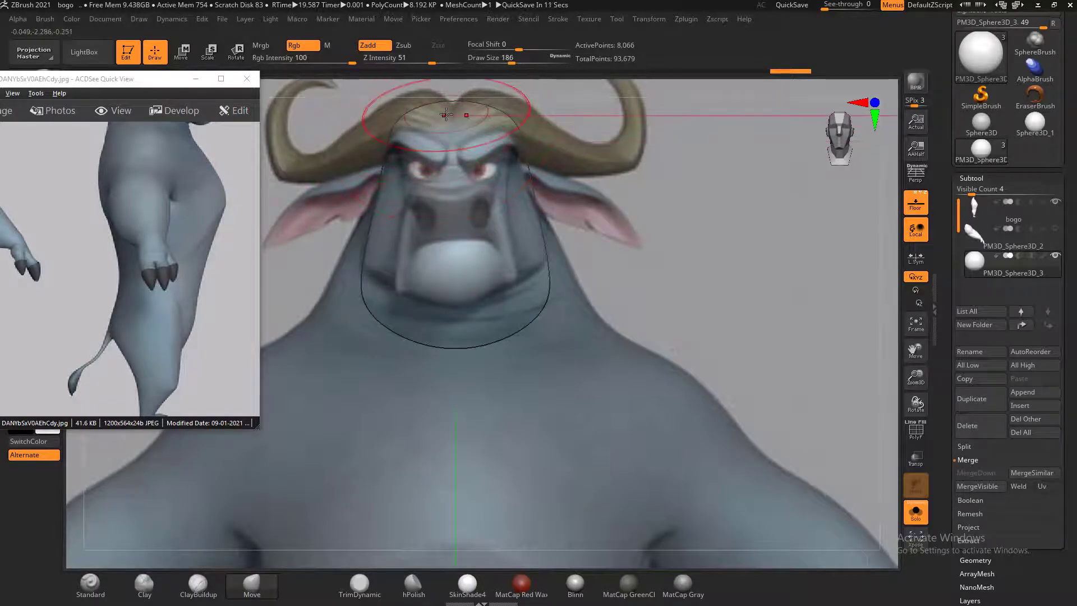
pyautogui.moveTo(444, 108)
pyautogui.mouseDown()
pyautogui.moveTo(404, 115)
pyautogui.moveTo(450, 111)
pyautogui.mouseUp()
# Pull the head sphere's front out into the muzzle and push in the brow area to match the side reference
pyautogui.moveTo(682, 258); pyautogui.dragTo(748, 275)
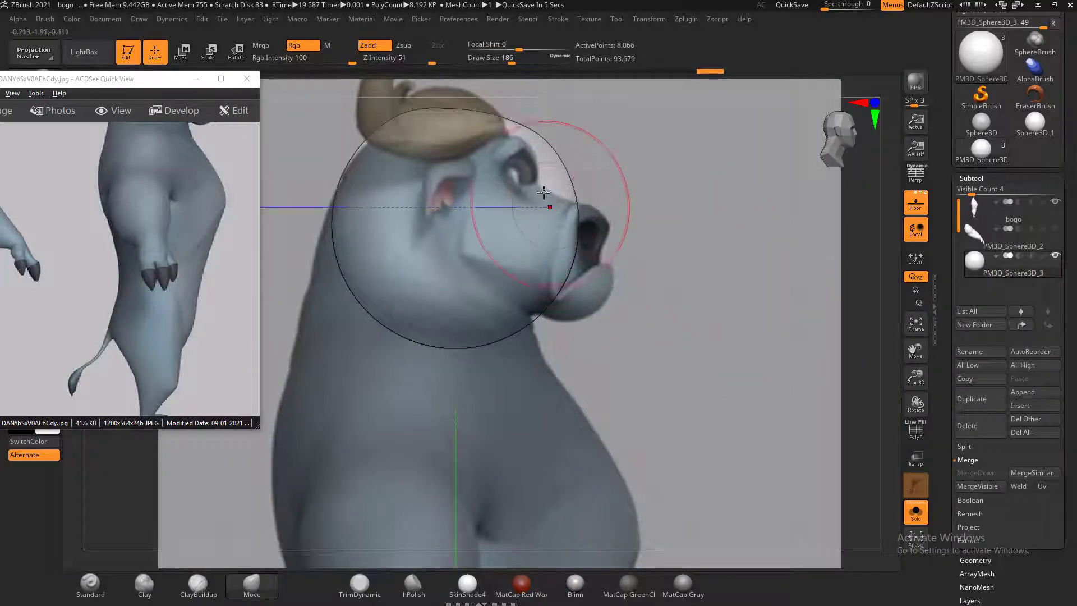
pyautogui.moveTo(557, 273); pyautogui.dragTo(591, 234)
pyautogui.moveTo(567, 170); pyautogui.dragTo(544, 174)
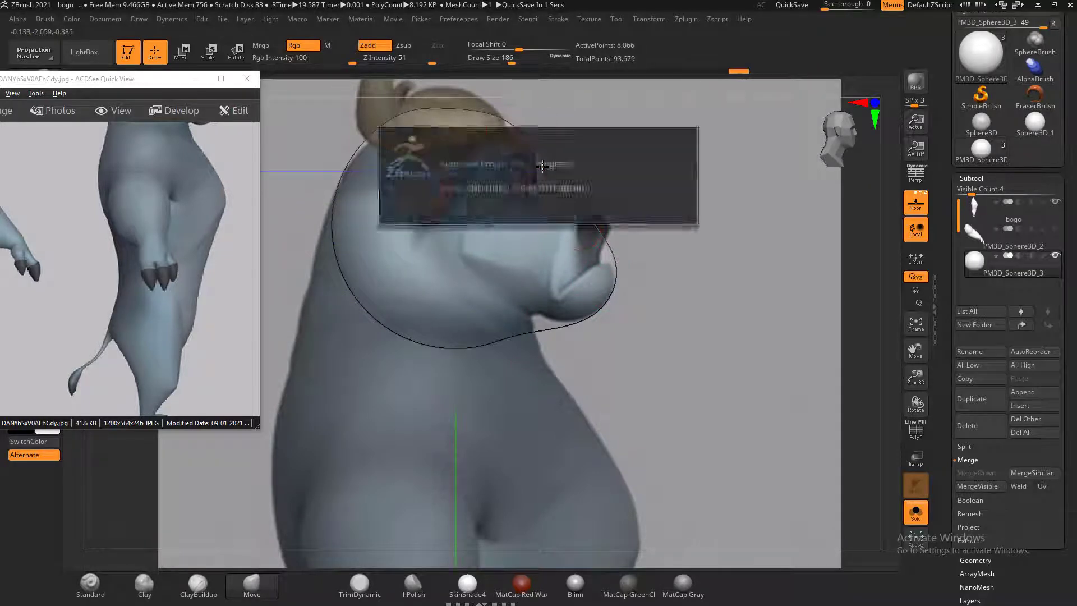
pyautogui.moveTo(684, 199)
pyautogui.mouseDown()
pyautogui.moveTo(765, 183)
pyautogui.moveTo(763, 240)
pyautogui.mouseUp()
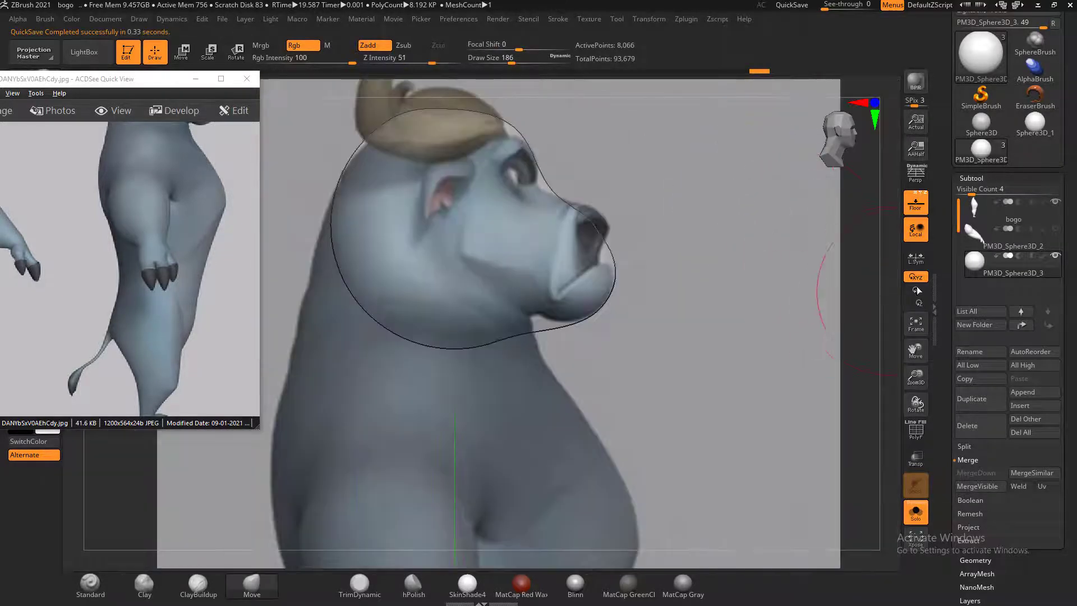
# Save the current tool as a new file named bogo1 in the bogo folder
pyautogui.moveTo(946, 211); pyautogui.dragTo(947, 215)
pyautogui.click(1032, 112)
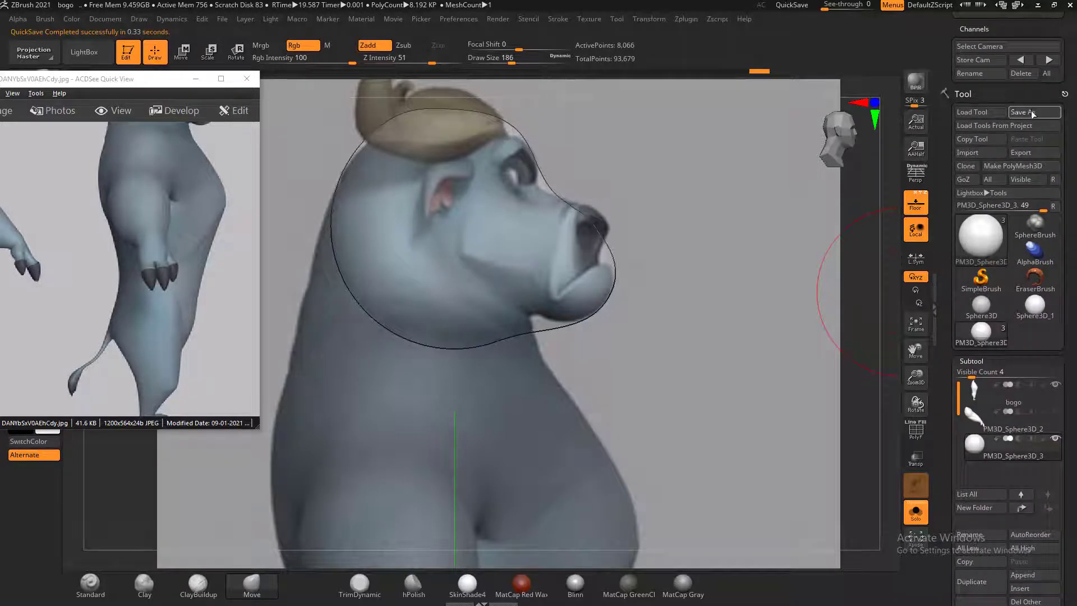
pyautogui.click(195, 83)
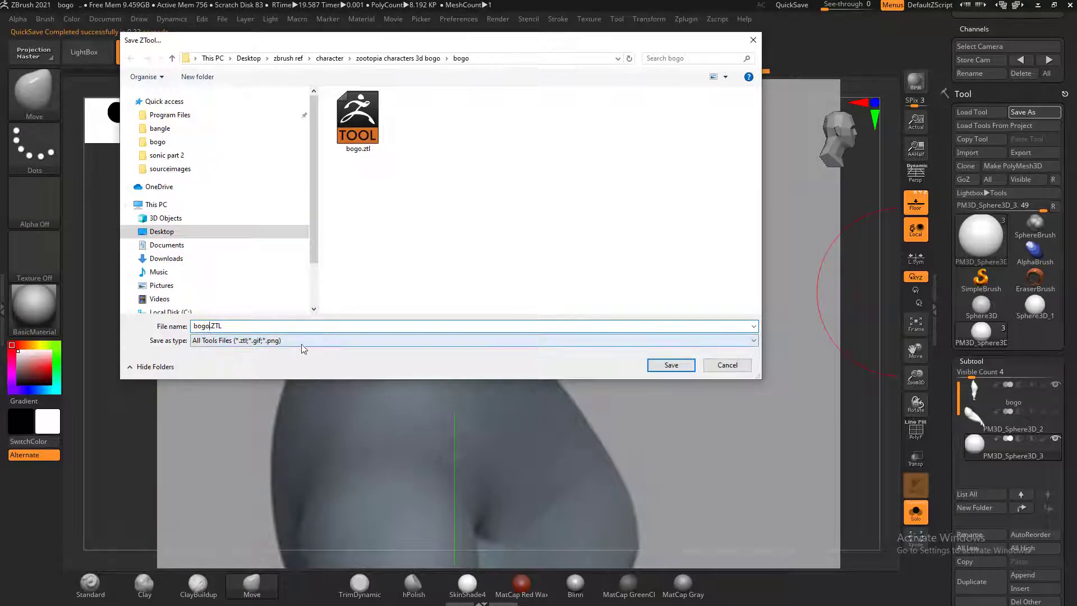
pyautogui.click(671, 365)
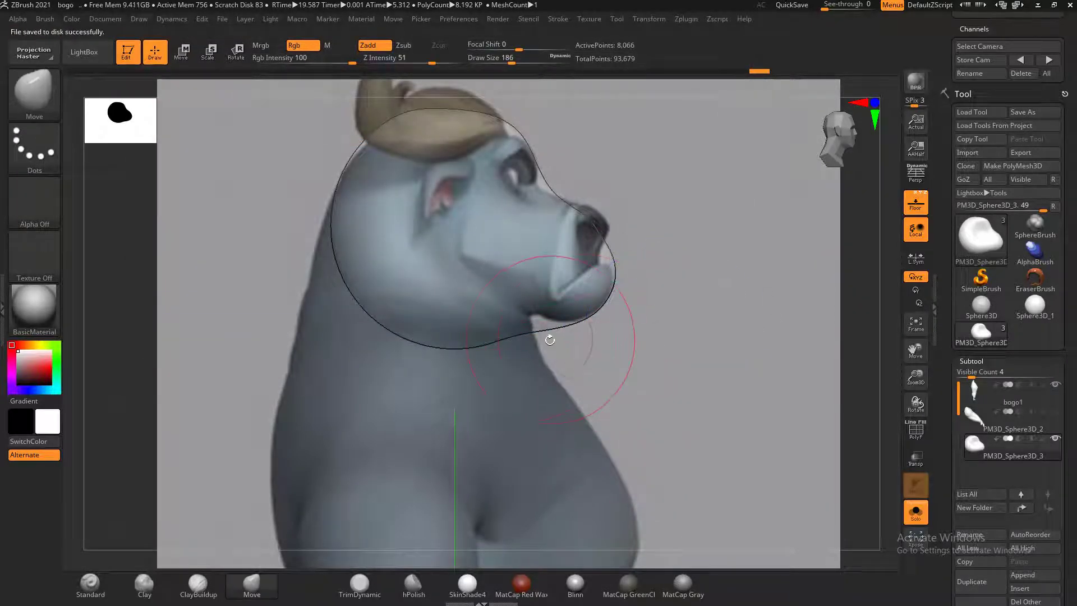
# Push the throat up beneath the jaw and fit the nose outline to the side reference using a smaller Move brush
pyautogui.moveTo(546, 333)
pyautogui.mouseDown()
pyautogui.moveTo(540, 315)
pyautogui.moveTo(472, 322)
pyautogui.moveTo(517, 308)
pyautogui.mouseUp()
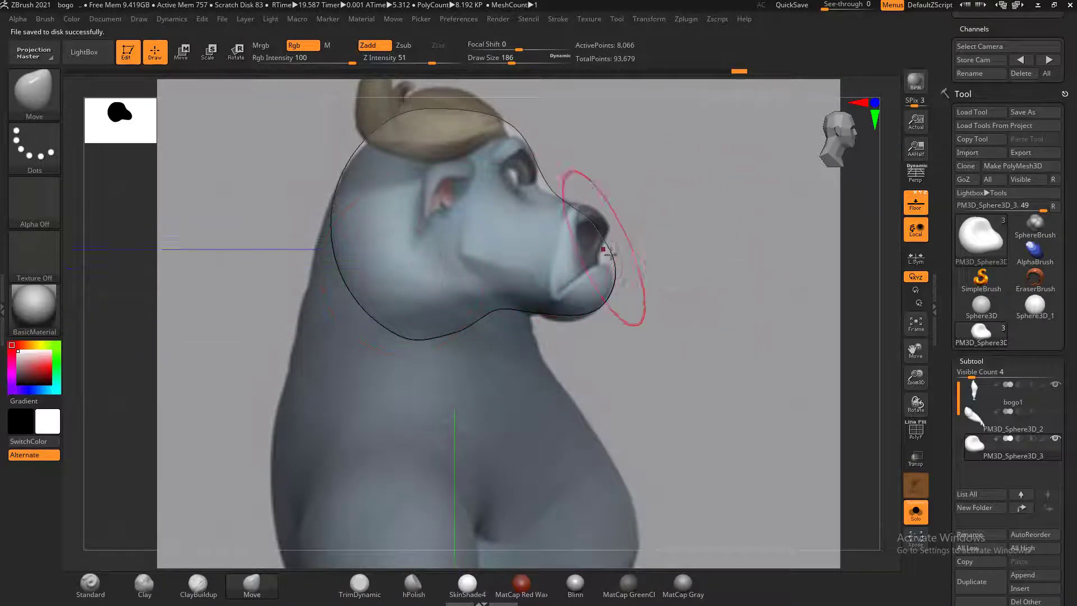
pyautogui.keyDown('alt'); pyautogui.moveTo(733, 284); pyautogui.dragTo(729, 280); pyautogui.keyUp('alt')
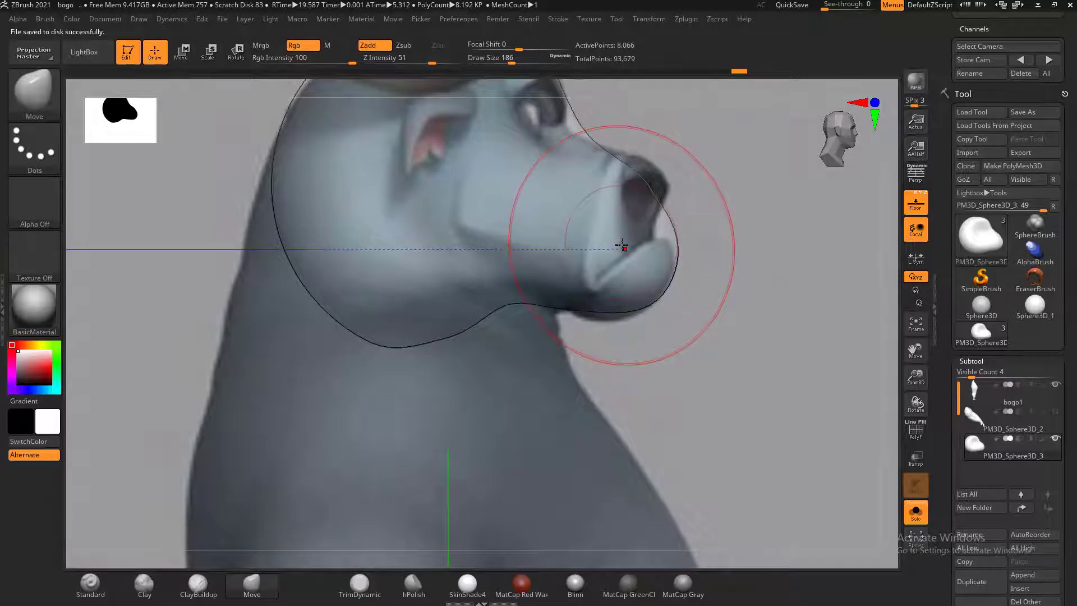
pyautogui.press('[')
pyautogui.press('[')
pyautogui.press('[')
pyautogui.press('[')
pyautogui.press('[')
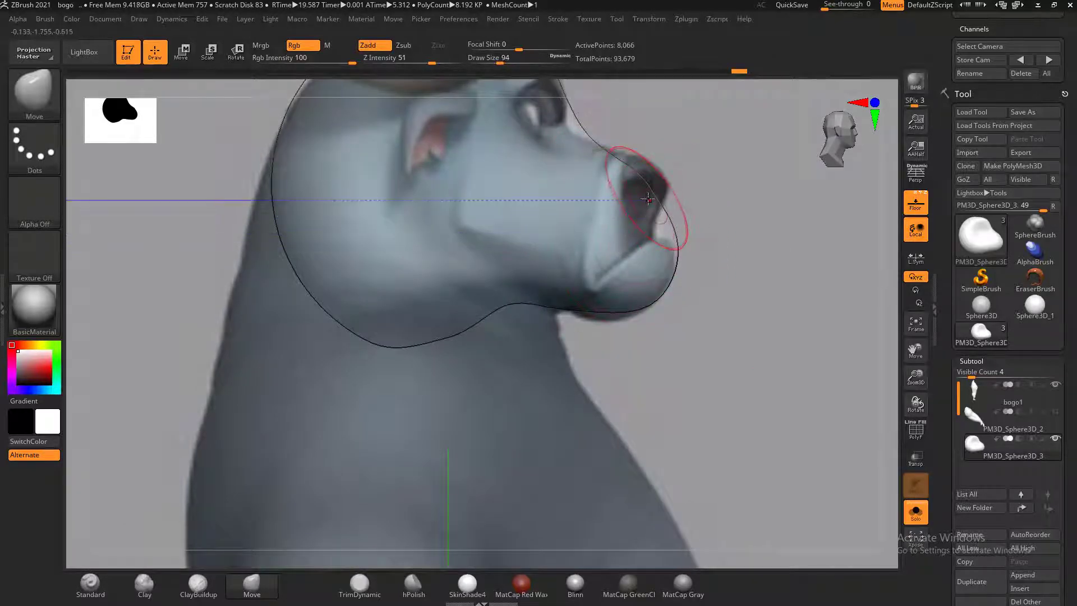
pyautogui.scroll(3, 657, 215)
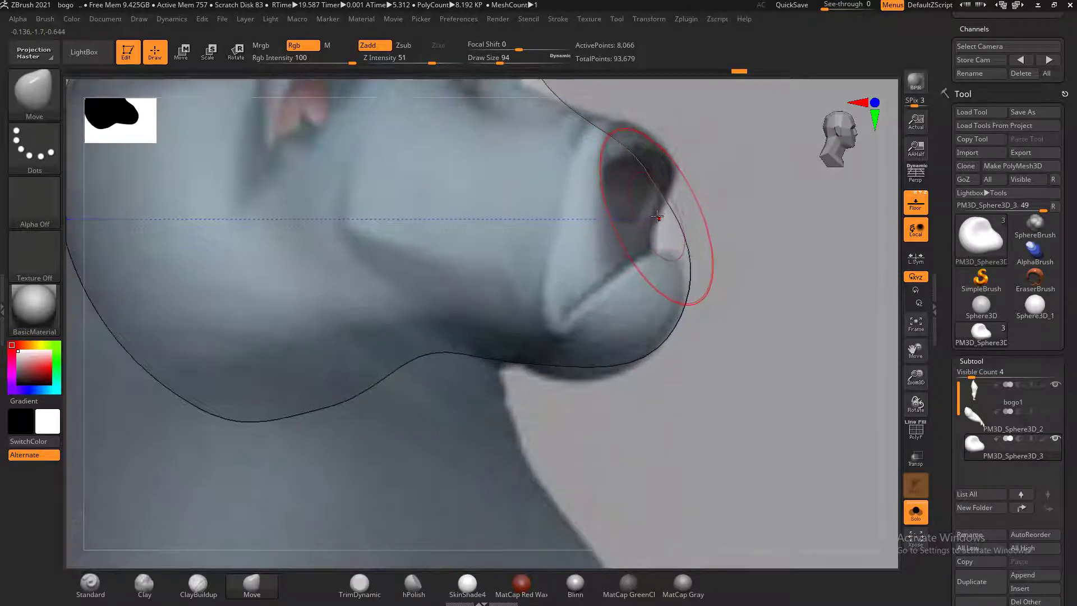
pyautogui.press(']')
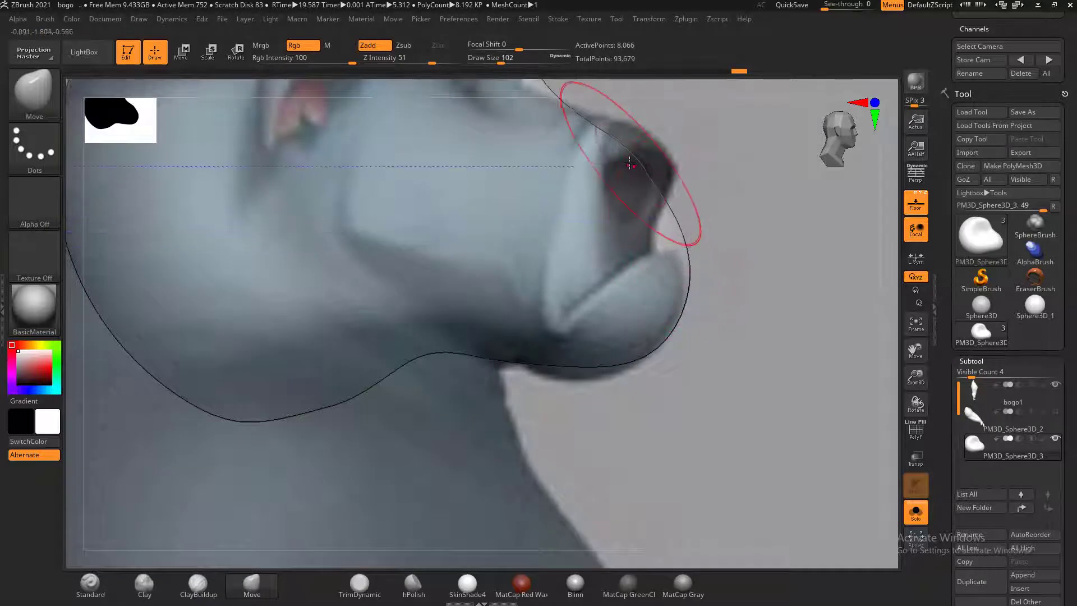
pyautogui.moveTo(633, 169); pyautogui.dragTo(640, 150)
pyautogui.hotkey('ctrl', 'z')
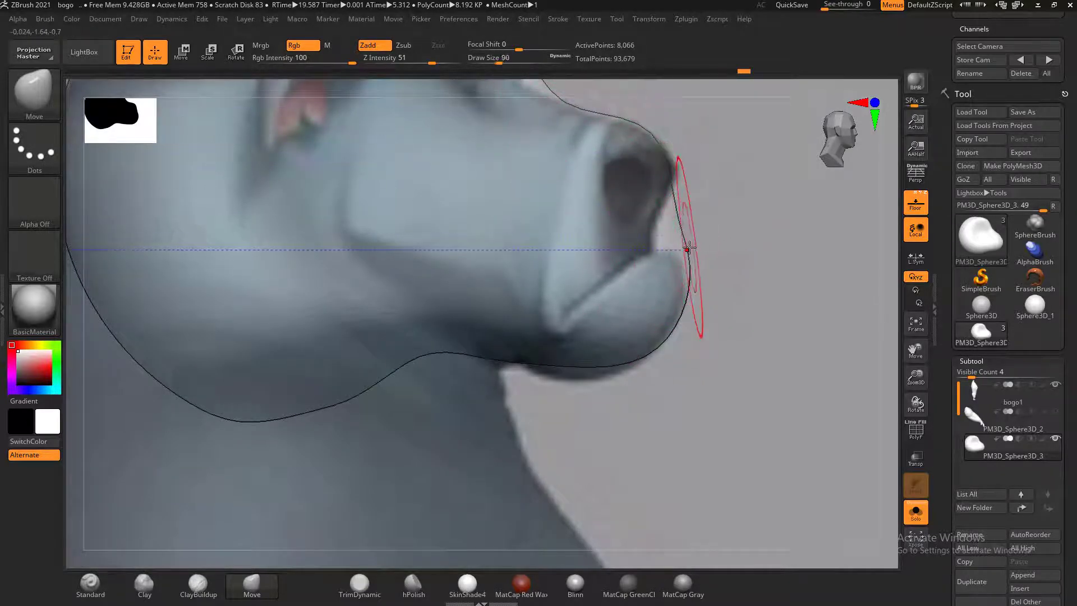
pyautogui.press('ctrl')
pyautogui.moveTo(694, 253)
pyautogui.keyDown('ctrl'); pyautogui.mouseDown()
pyautogui.moveTo(620, 290)
pyautogui.moveTo(757, 311)
pyautogui.mouseUp(); pyautogui.keyUp('ctrl')
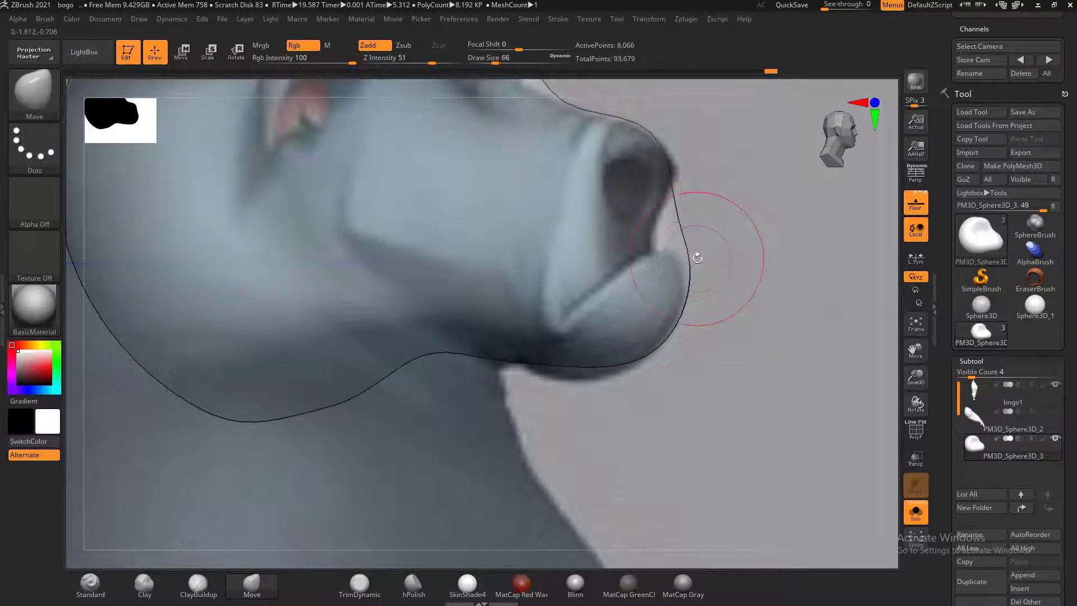
pyautogui.keyDown('alt'); pyautogui.moveTo(738, 357); pyautogui.dragTo(668, 372); pyautogui.keyUp('alt')
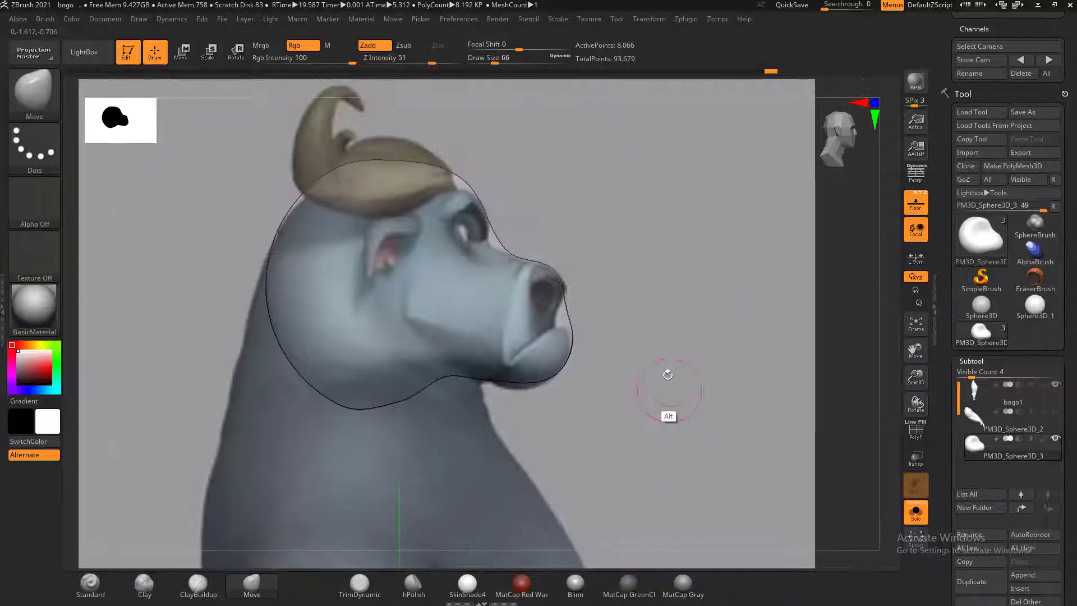
# Pull the head's cheeks outward to the front reference with the Move brush at draw size 106
pyautogui.moveTo(708, 326); pyautogui.dragTo(736, 320)
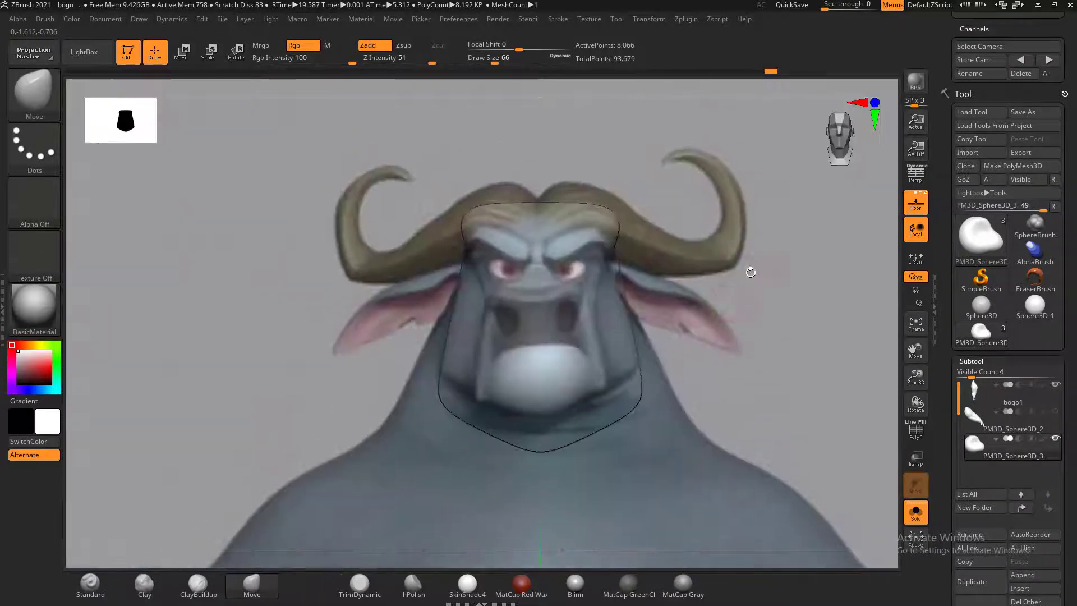
pyautogui.moveTo(750, 267); pyautogui.dragTo(764, 264)
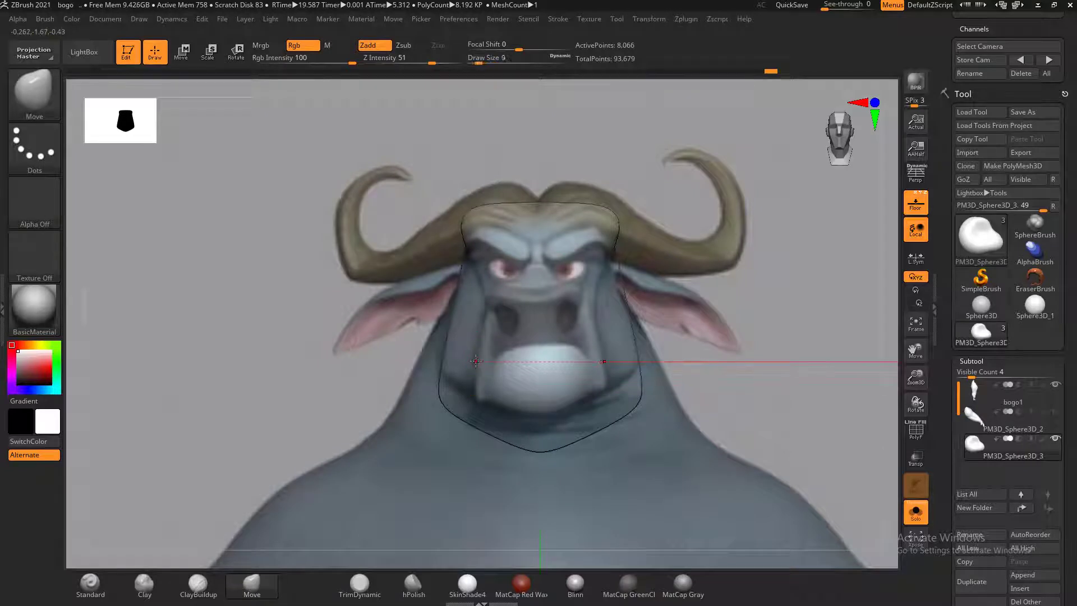
pyautogui.press(']')
pyautogui.press(']')
pyautogui.press(']')
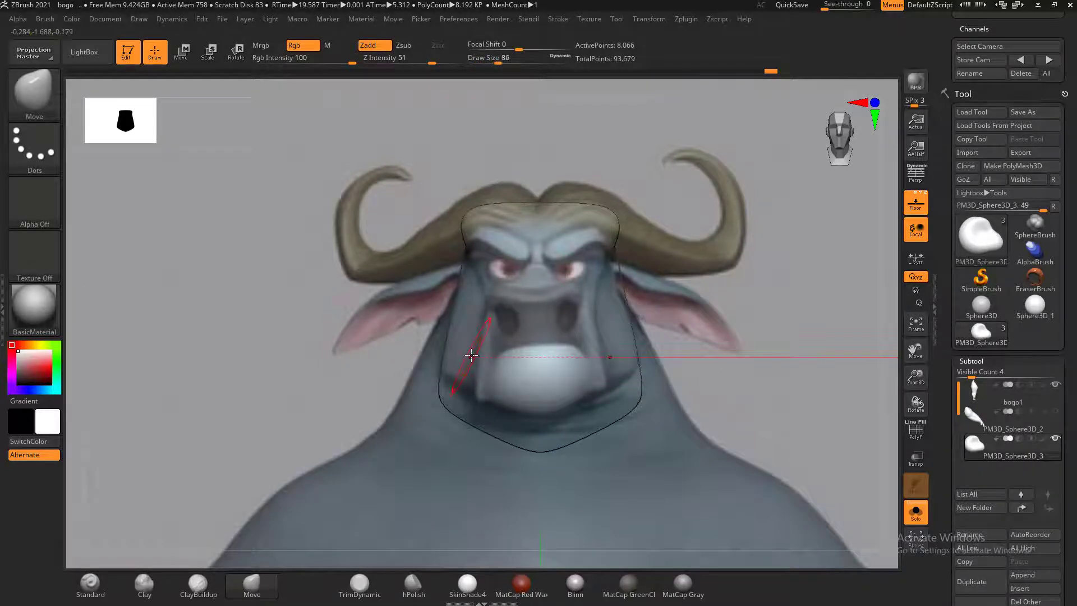
pyautogui.moveTo(749, 276); pyautogui.dragTo(757, 302)
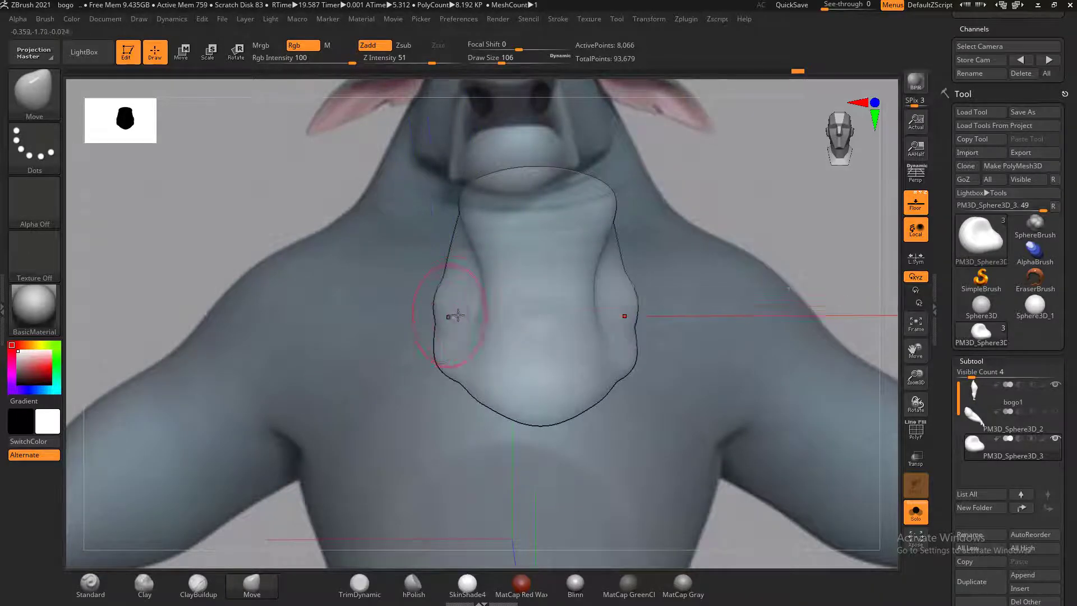
pyautogui.keyDown('shift'); pyautogui.moveTo(769, 221); pyautogui.dragTo(776, 223); pyautogui.keyUp('shift')
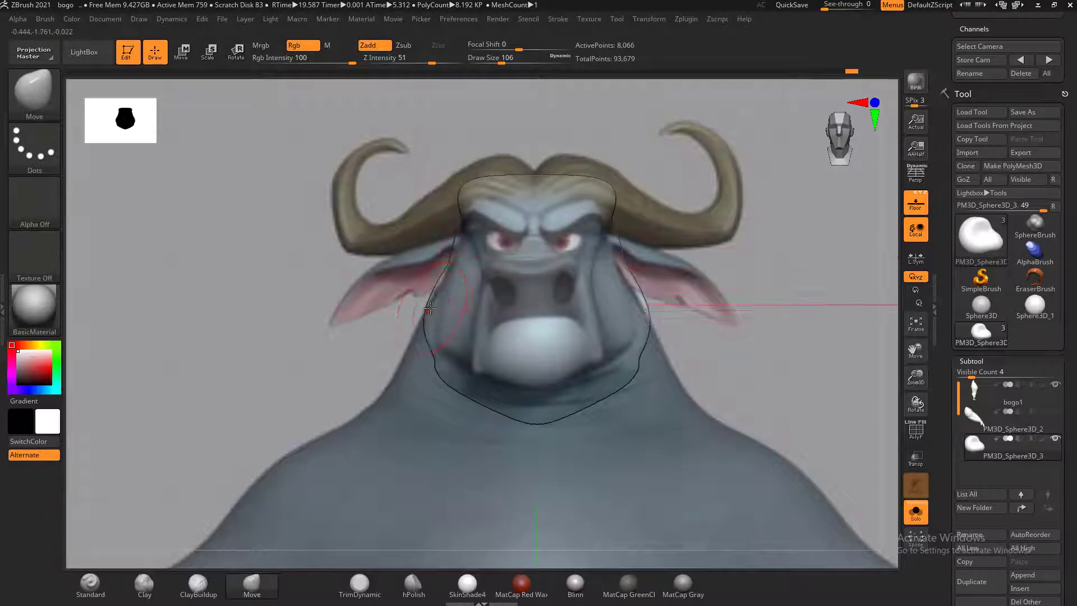
# Compare the head with the side and front references and examine its cheeks and brow from three-quarter views
pyautogui.moveTo(729, 263); pyautogui.dragTo(754, 282)
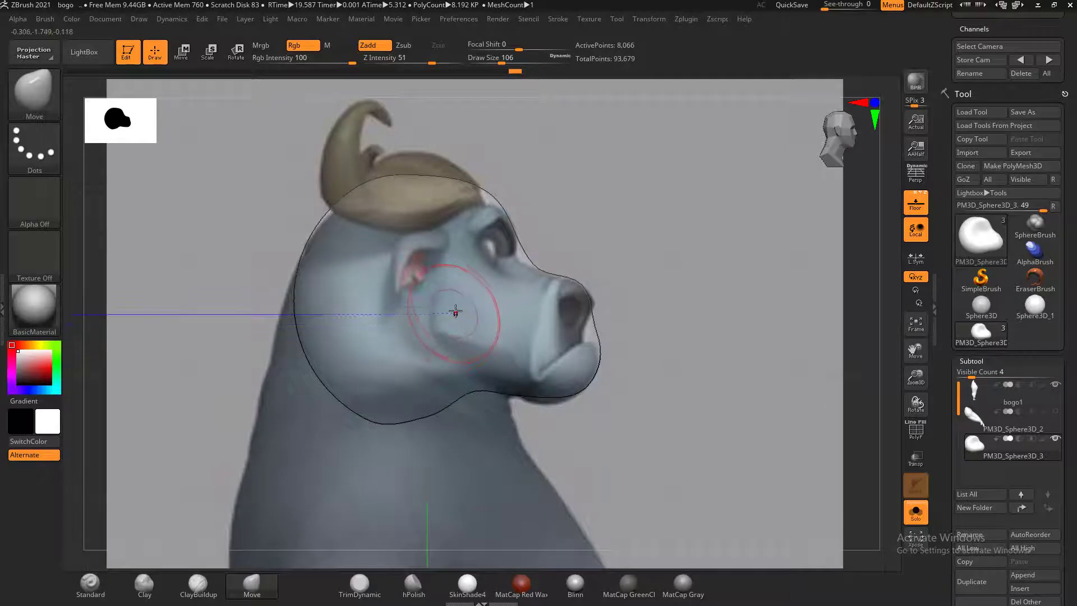
pyautogui.press('ctrl')
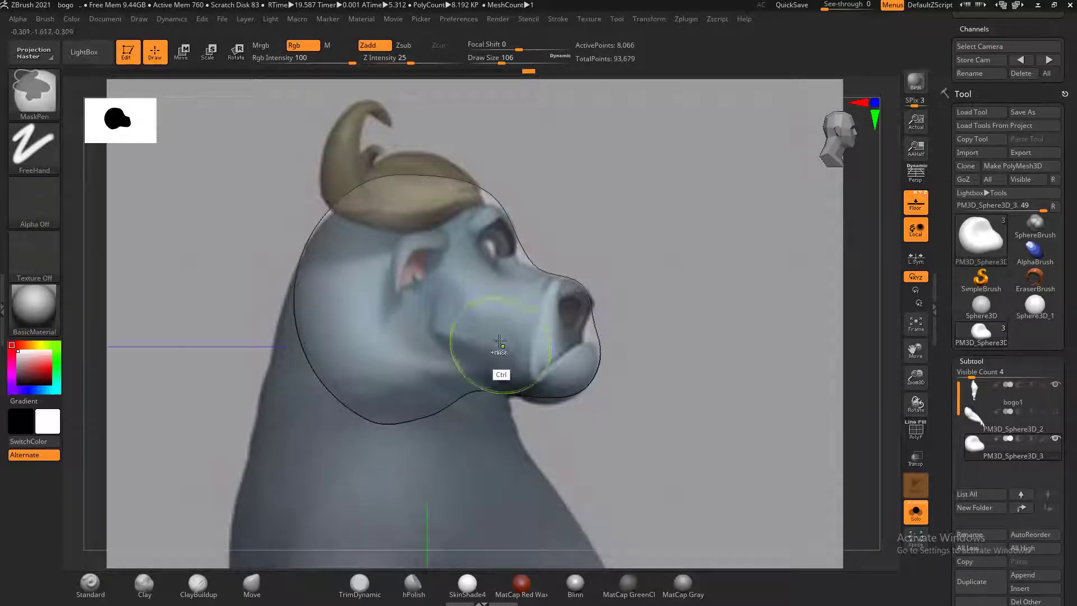
pyautogui.keyDown('ctrl'); pyautogui.click(722, 301); pyautogui.keyUp('ctrl')
pyautogui.moveTo(738, 282); pyautogui.dragTo(719, 291)
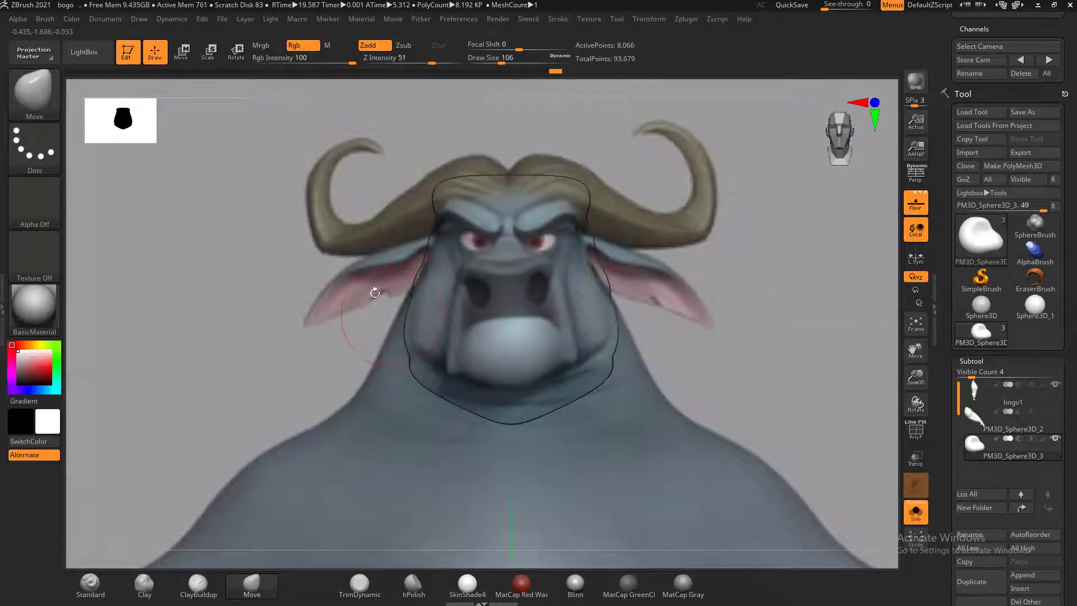
pyautogui.moveTo(374, 293); pyautogui.dragTo(339, 258)
pyautogui.keyDown('ctrl'); pyautogui.click(659, 295); pyautogui.keyUp('ctrl')
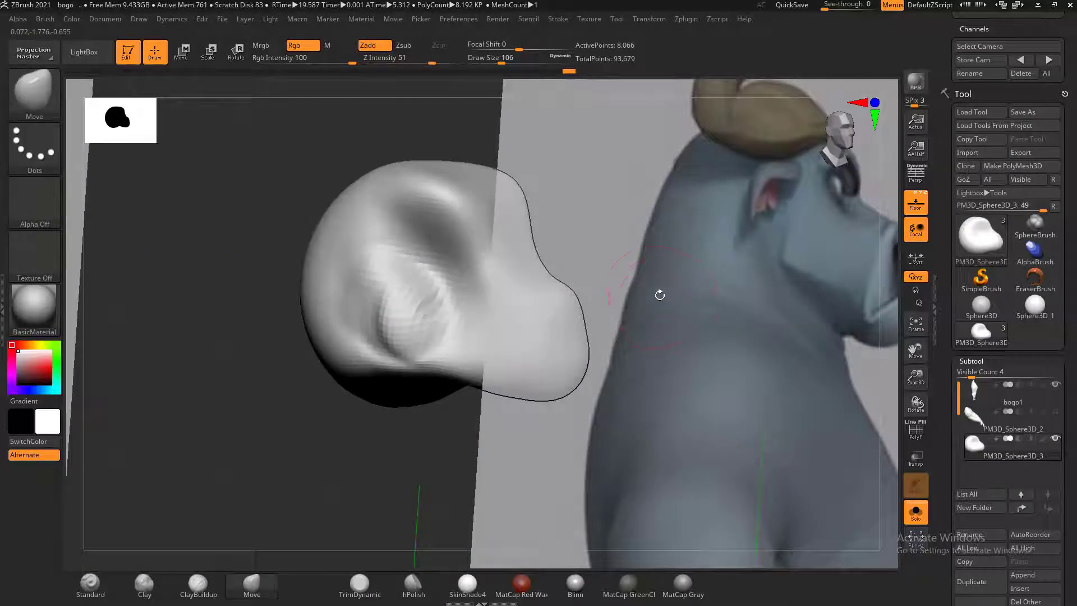
pyautogui.moveTo(649, 291); pyautogui.dragTo(685, 257)
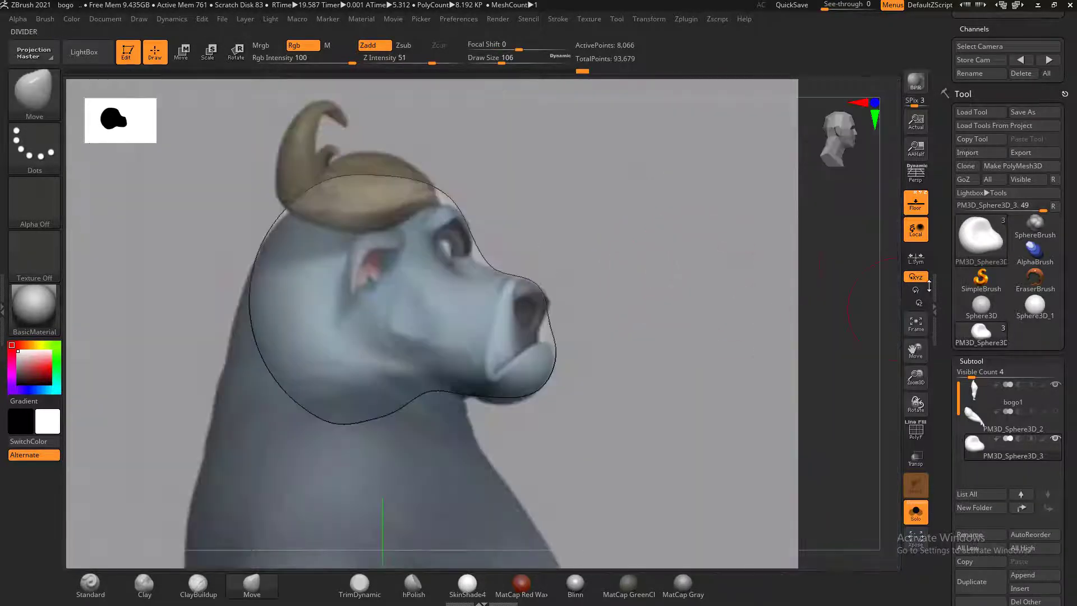
pyautogui.moveTo(767, 292); pyautogui.dragTo(769, 285)
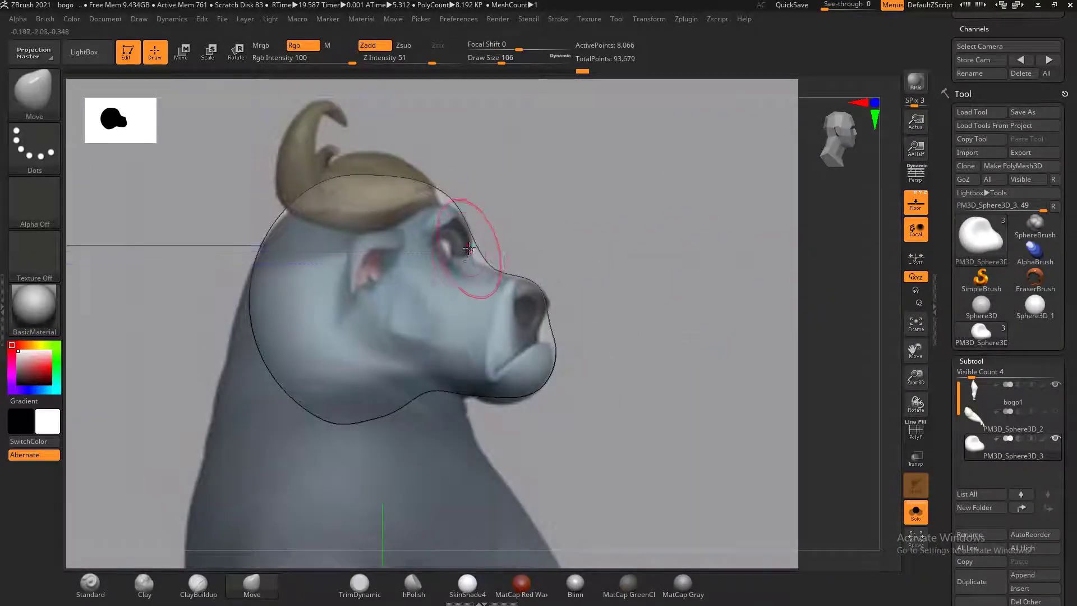
pyautogui.moveTo(487, 242)
pyautogui.mouseDown()
pyautogui.moveTo(577, 205)
pyautogui.moveTo(561, 224)
pyautogui.mouseUp()
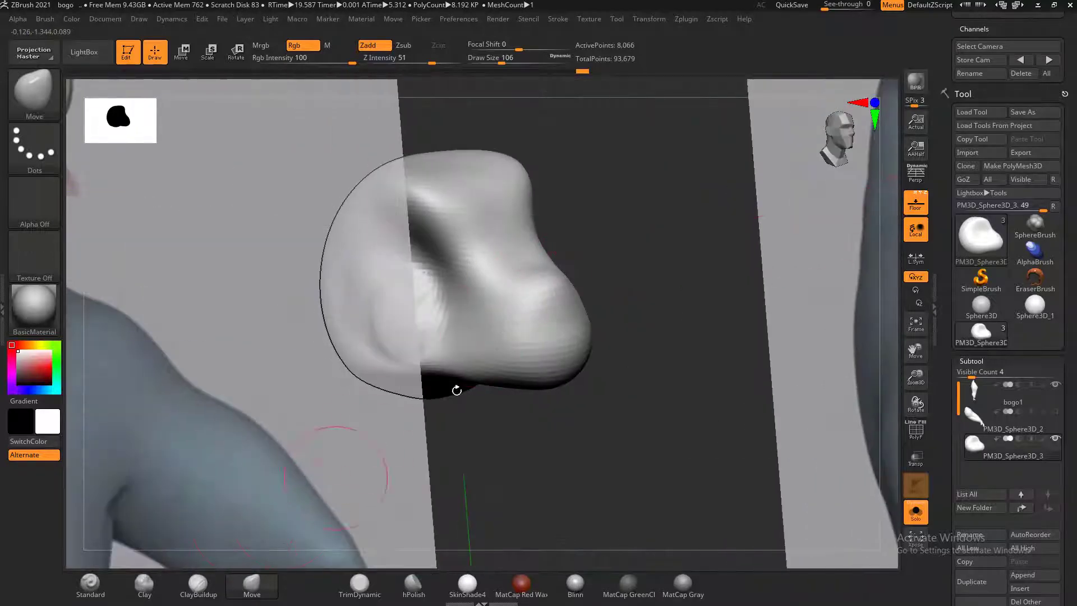
pyautogui.keyDown('shift'); pyautogui.moveTo(457, 390); pyautogui.dragTo(697, 277); pyautogui.keyUp('shift')
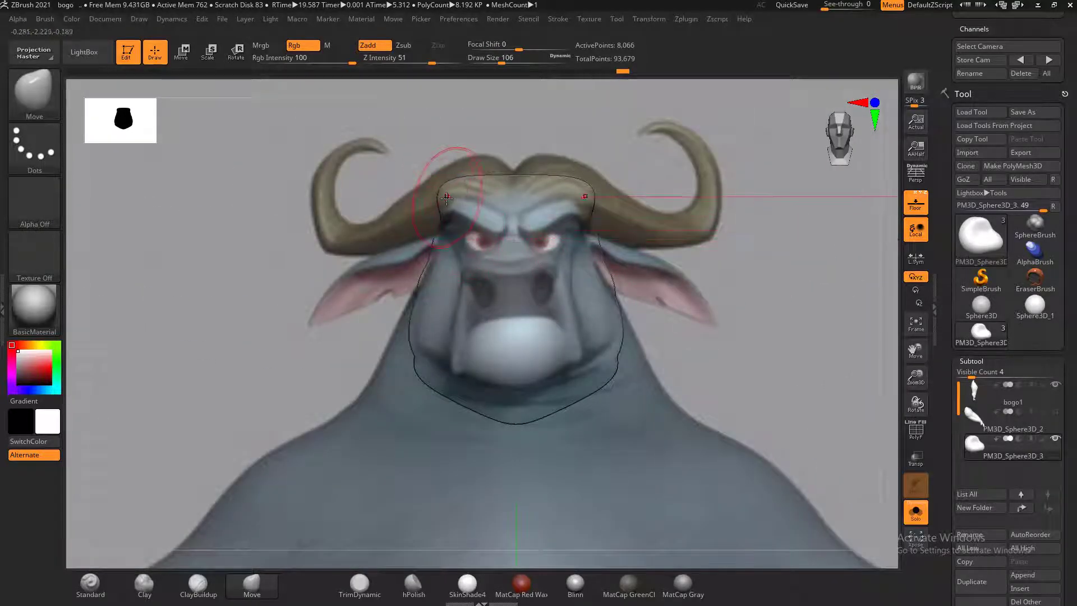
# Narrow the upper forehead to the front reference at draw size 134 and push in the nose bridge from the side
pyautogui.press(']')
pyautogui.press(']')
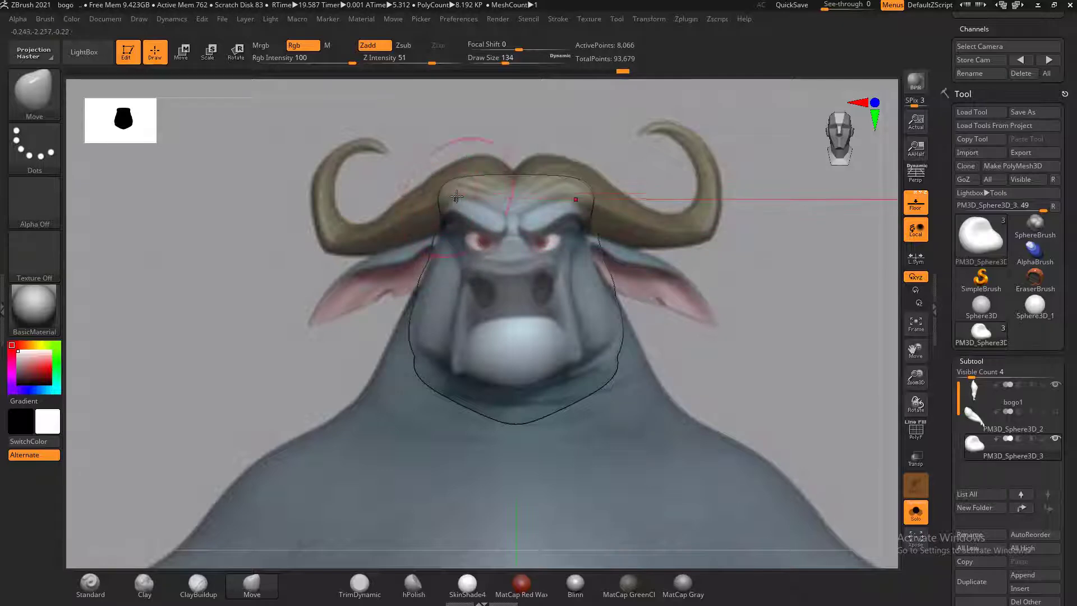
pyautogui.moveTo(456, 199); pyautogui.dragTo(468, 198)
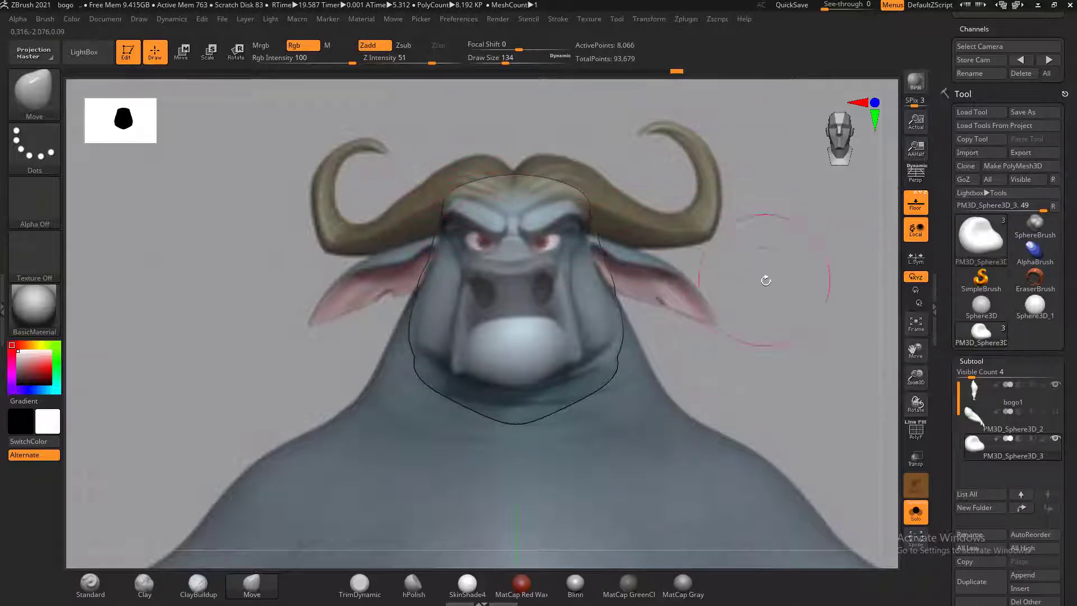
pyautogui.moveTo(766, 280)
pyautogui.mouseDown()
pyautogui.moveTo(798, 288)
pyautogui.moveTo(782, 289)
pyautogui.mouseUp()
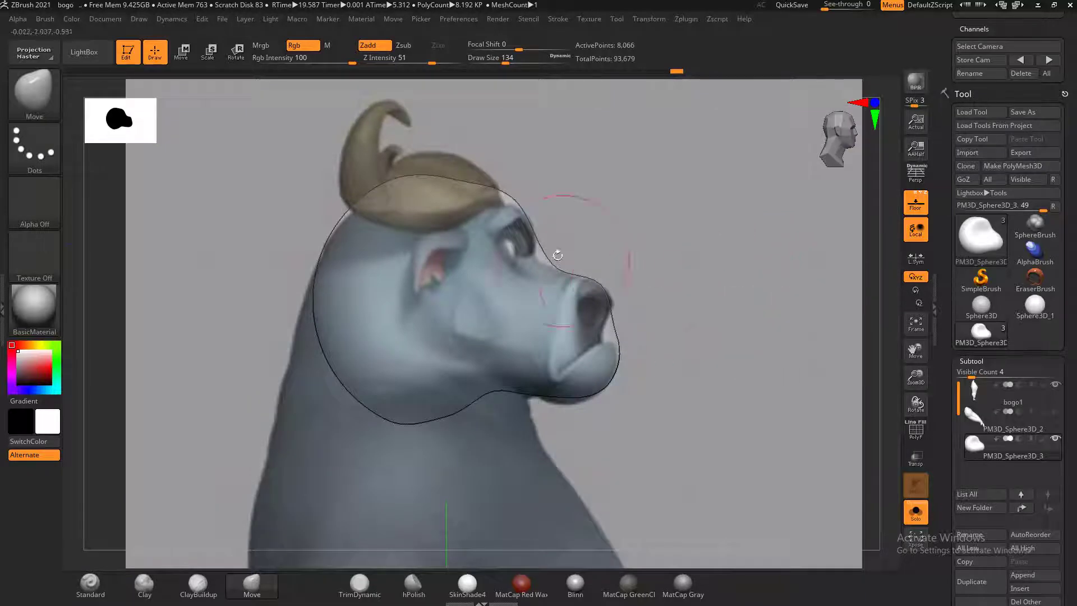
pyautogui.moveTo(542, 249); pyautogui.dragTo(531, 258)
pyautogui.moveTo(721, 211)
pyautogui.mouseDown()
pyautogui.moveTo(607, 208)
pyautogui.moveTo(426, 276)
pyautogui.moveTo(389, 276)
pyautogui.mouseUp()
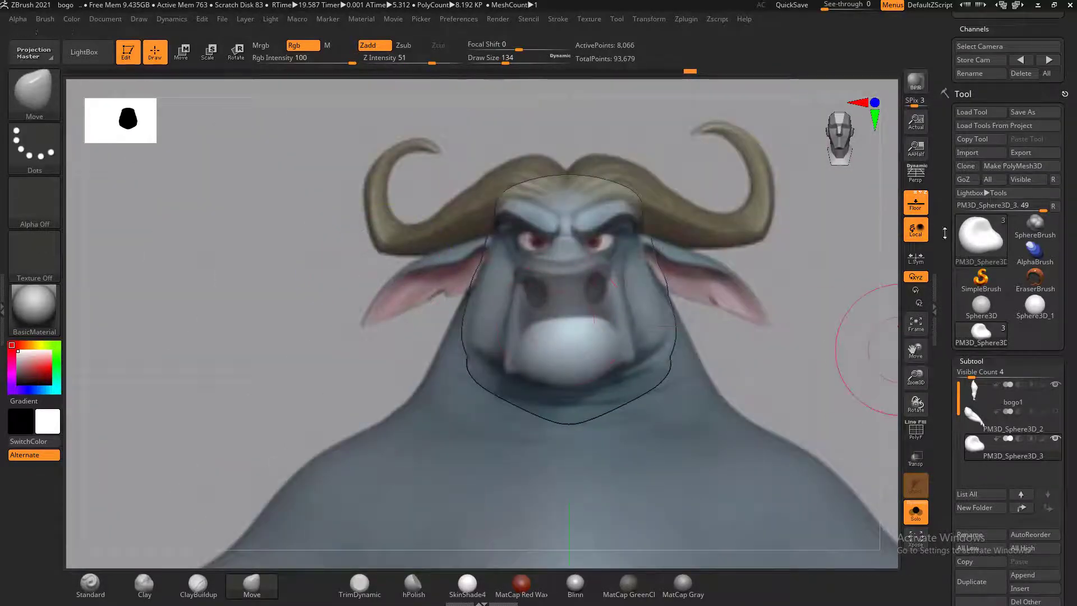
# Hide the floor reference images and adjust the eye areas beside the nose bridge with the Move brush
pyautogui.click(916, 205)
pyautogui.moveTo(719, 327); pyautogui.dragTo(786, 271)
pyautogui.keyDown('ctrl'); pyautogui.click(807, 270); pyautogui.keyUp('ctrl')
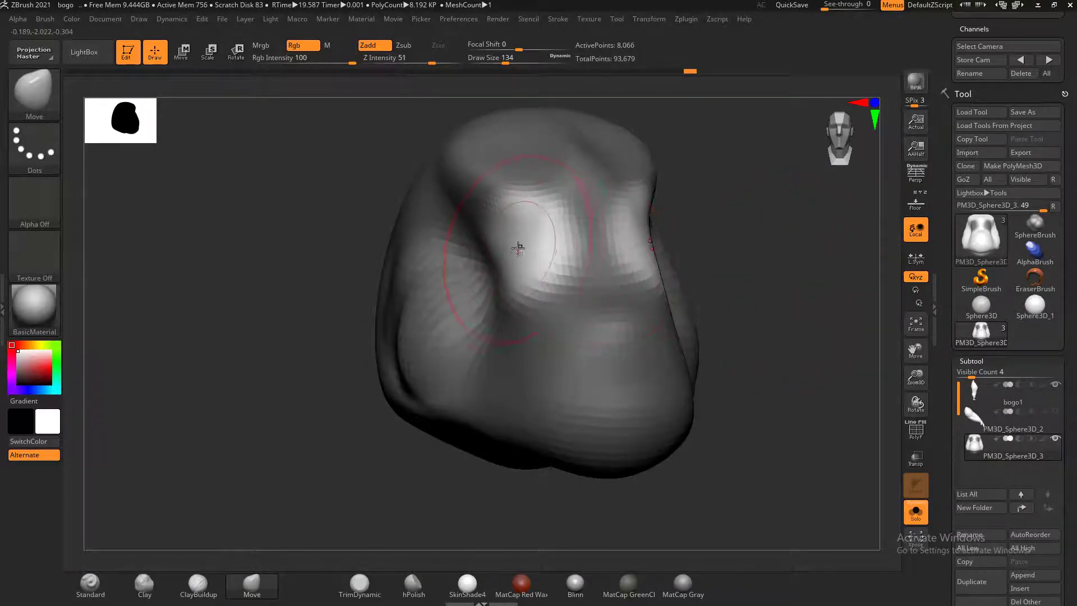
pyautogui.moveTo(518, 248); pyautogui.dragTo(517, 242)
pyautogui.moveTo(673, 218); pyautogui.dragTo(759, 245)
pyautogui.moveTo(531, 250); pyautogui.dragTo(515, 244)
pyautogui.moveTo(706, 196); pyautogui.dragTo(609, 216)
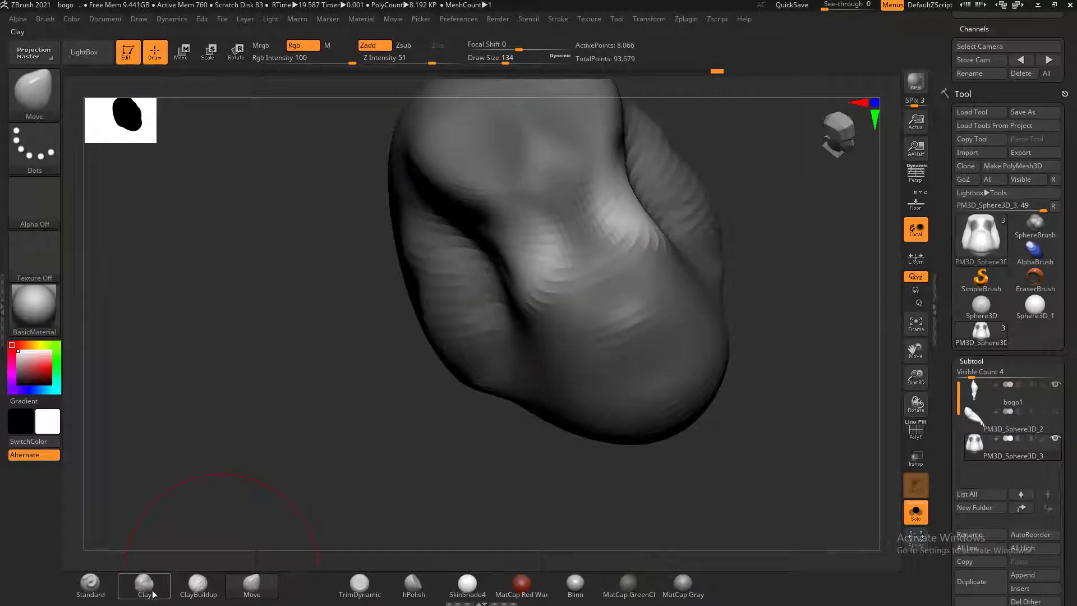
# Carve into the eye areas with the ClayBuildup brush and show the side reference again to compare the profile
pyautogui.click(199, 584)
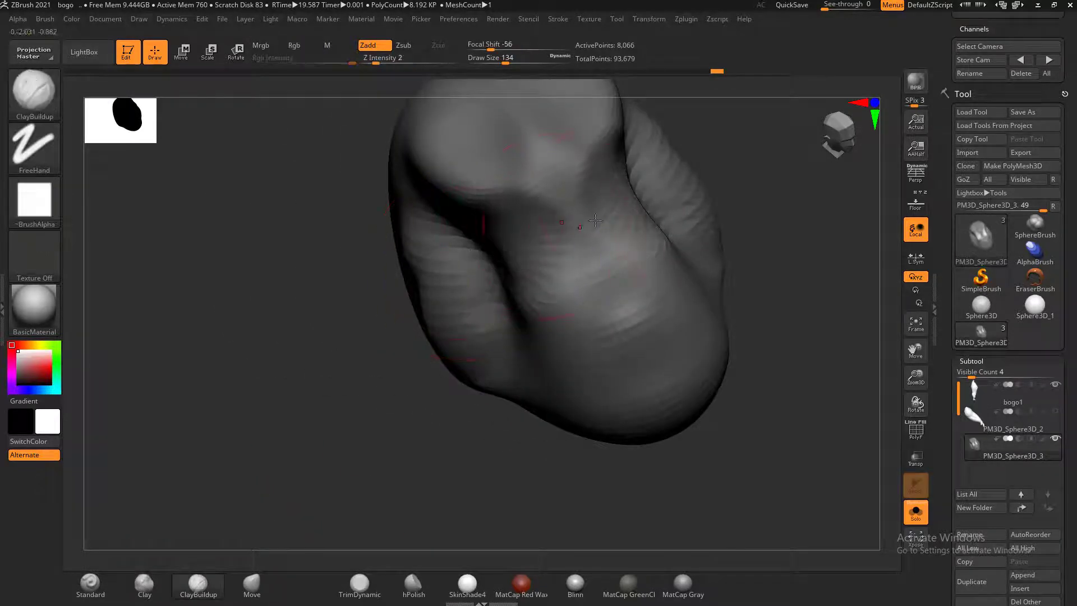
pyautogui.keyDown('alt'); pyautogui.moveTo(518, 286); pyautogui.dragTo(511, 279); pyautogui.keyUp('alt')
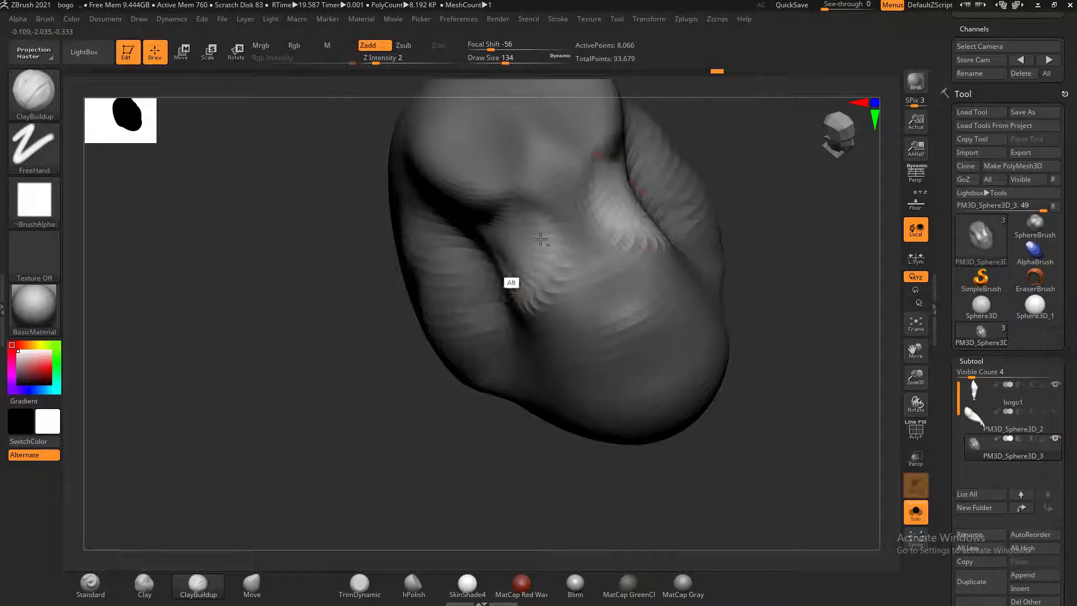
pyautogui.moveTo(776, 203); pyautogui.dragTo(791, 212)
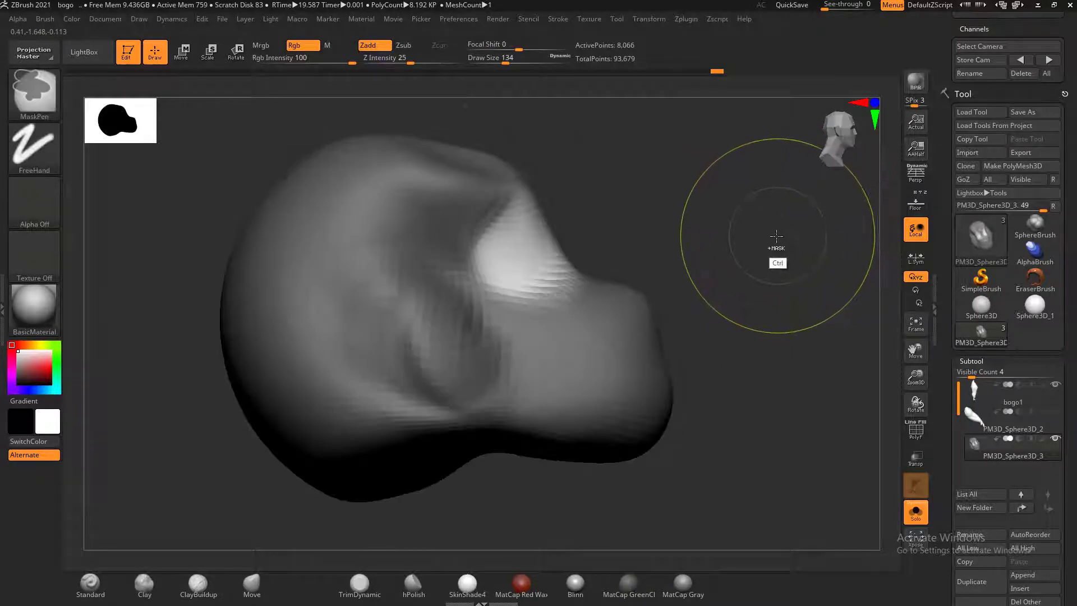
pyautogui.click(915, 207)
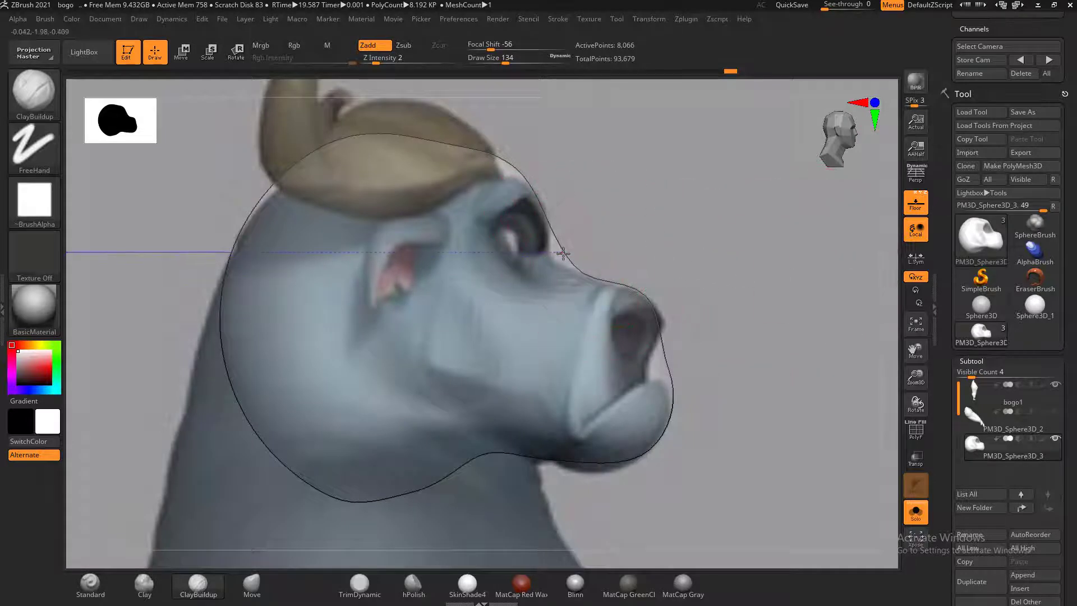
pyautogui.press('ctrl')
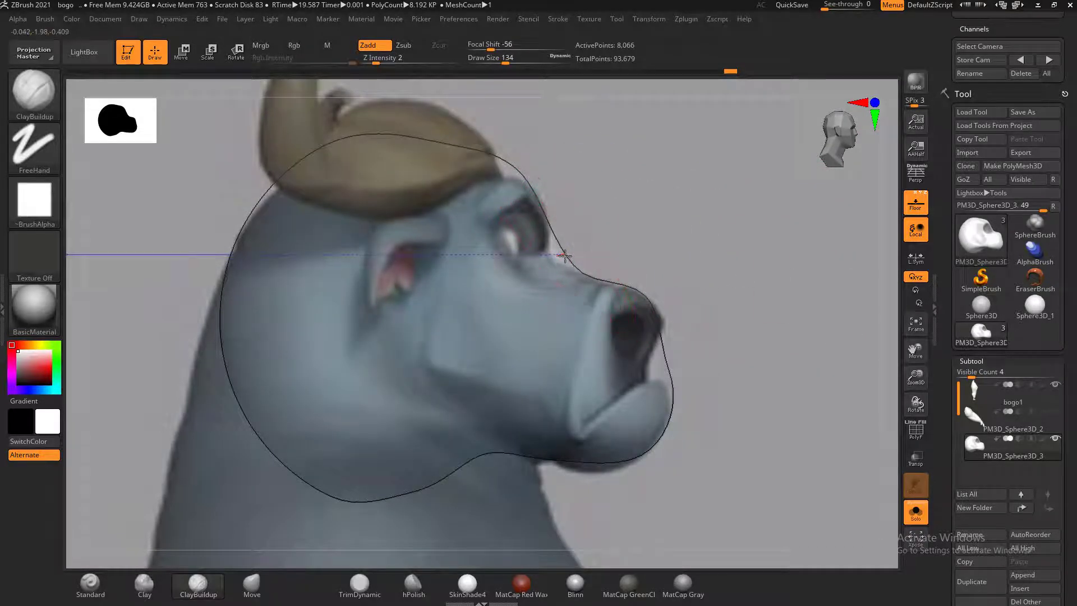
# Push the nose bridge inward and pull the brow slightly forward with the Move brush to match the side reference
pyautogui.click(251, 584)
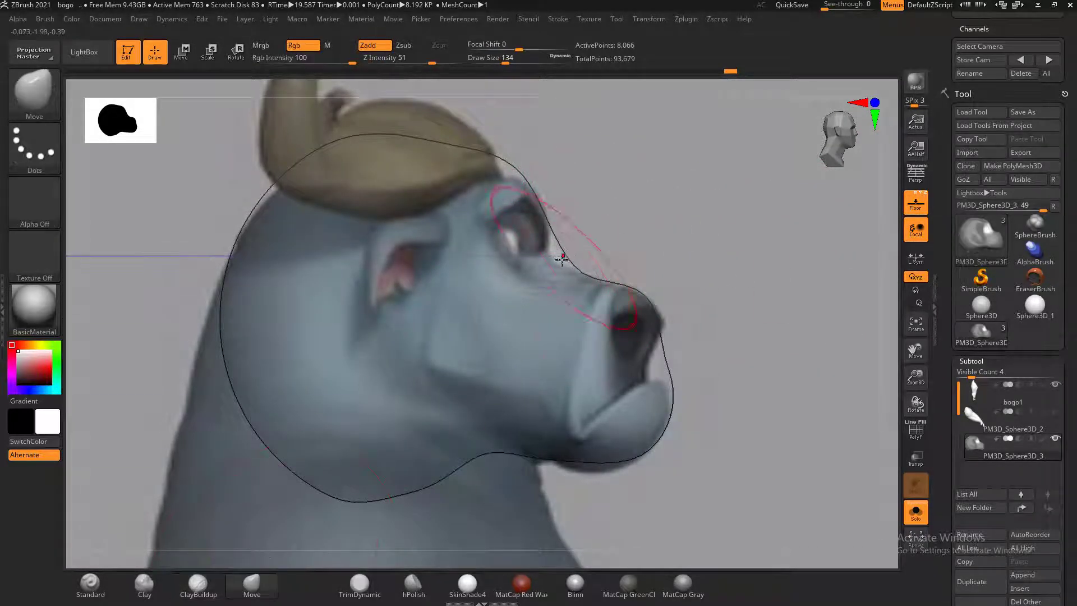
pyautogui.moveTo(562, 260); pyautogui.dragTo(555, 256)
pyautogui.keyDown('ctrl'); pyautogui.click(607, 232); pyautogui.keyUp('ctrl')
pyautogui.moveTo(536, 208); pyautogui.dragTo(545, 209)
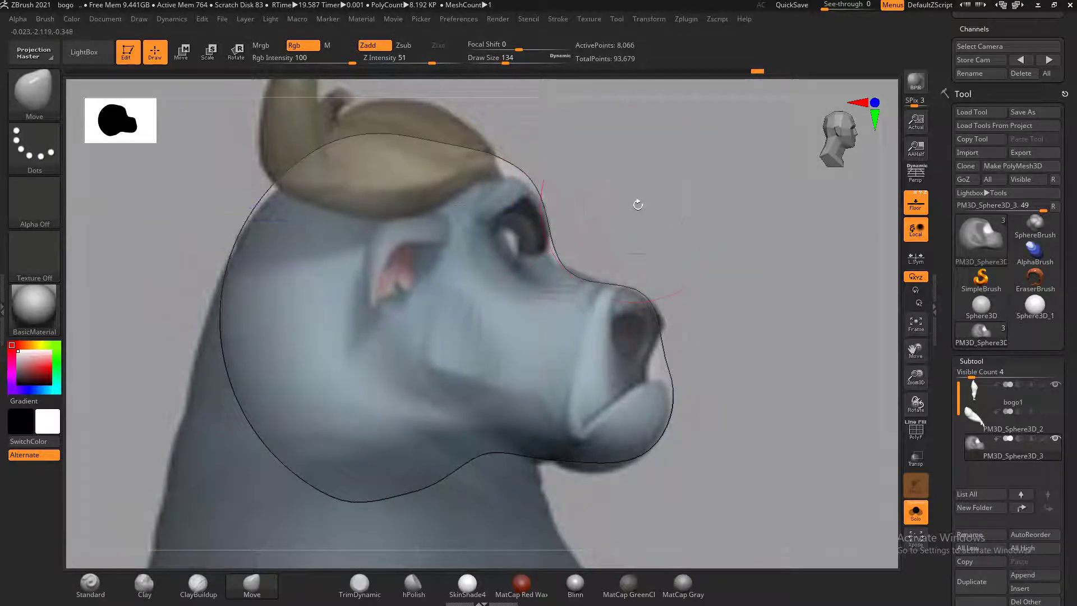
pyautogui.moveTo(638, 205); pyautogui.dragTo(489, 281)
pyautogui.keyDown('shift'); pyautogui.moveTo(738, 226); pyautogui.dragTo(814, 269); pyautogui.keyUp('shift')
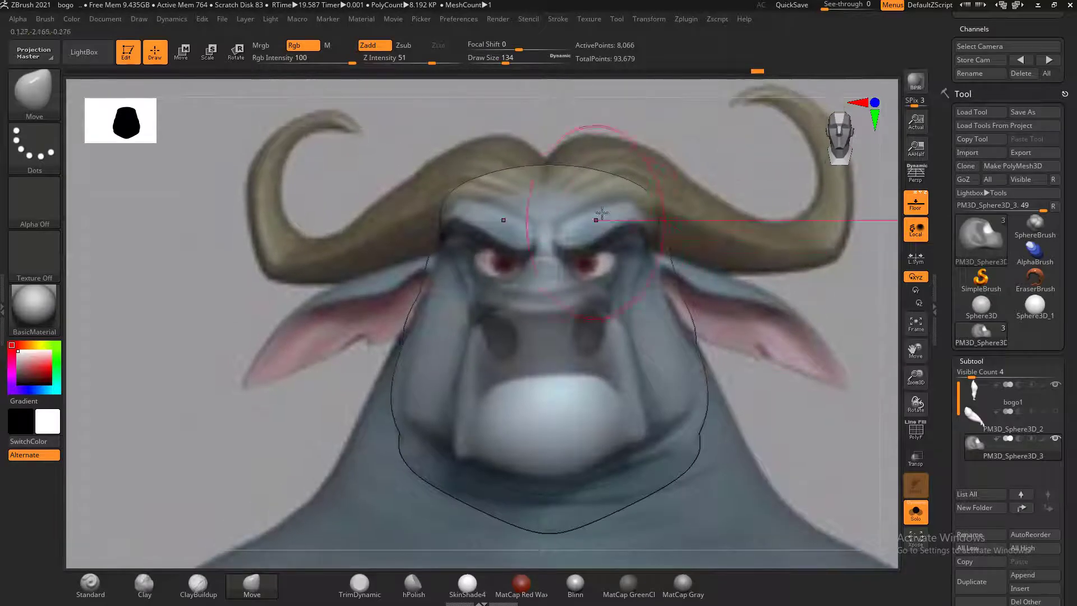
# Hide the floor reference images and shape the brow above the eye areas with the ClayBuildup brush at draw size 70
pyautogui.click(922, 205)
pyautogui.click(923, 208)
pyautogui.click(922, 208)
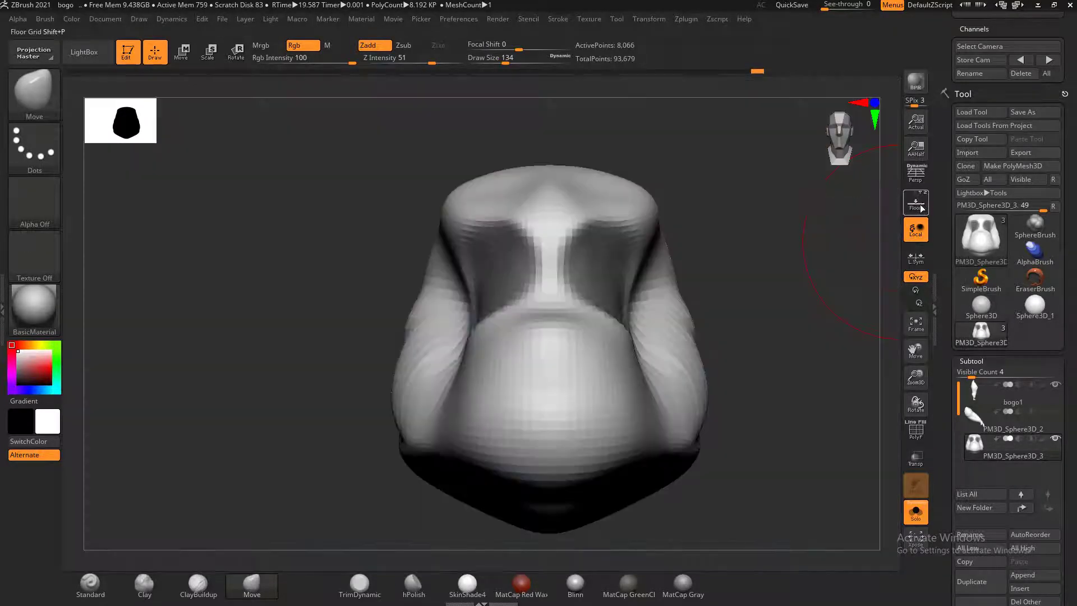
pyautogui.click(922, 208)
pyautogui.click(922, 208)
pyautogui.click(191, 596)
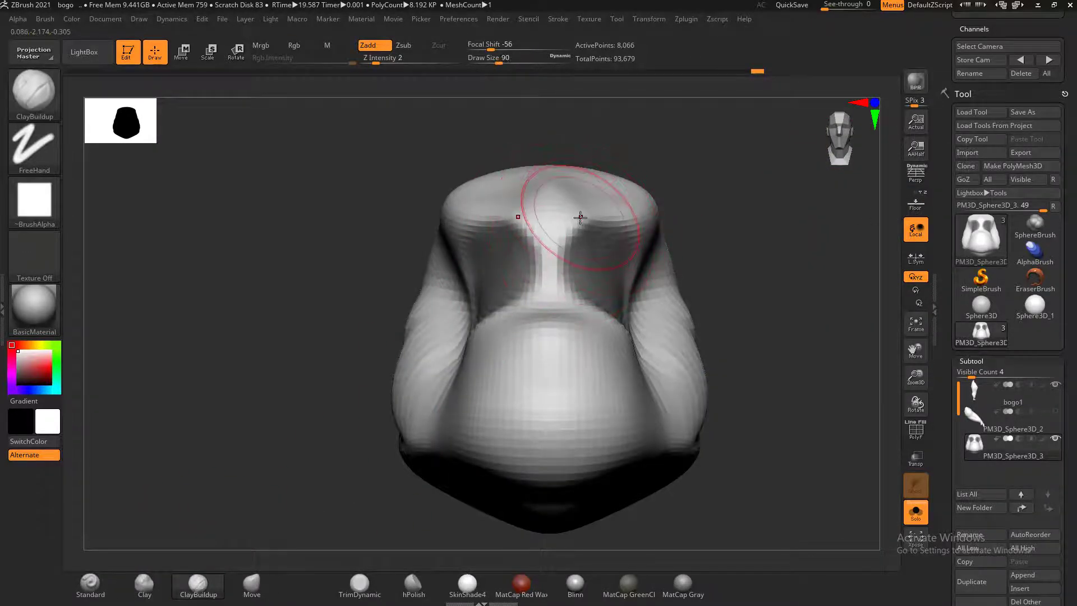
pyautogui.press('[')
pyautogui.press('[')
pyautogui.moveTo(584, 218); pyautogui.dragTo(610, 208)
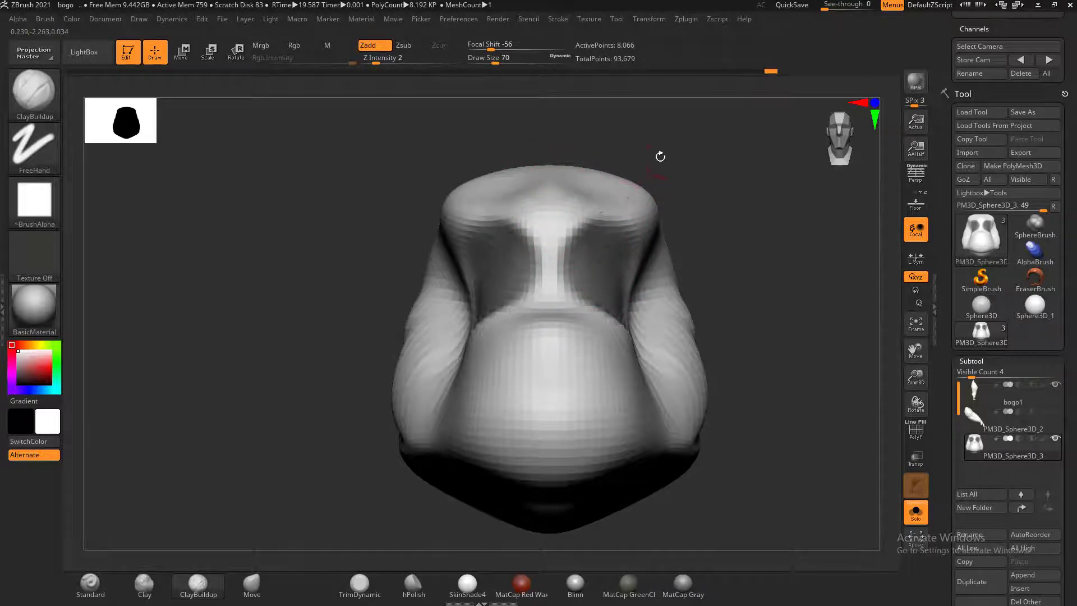
pyautogui.moveTo(661, 156); pyautogui.dragTo(662, 183)
pyautogui.moveTo(606, 204); pyautogui.dragTo(523, 224)
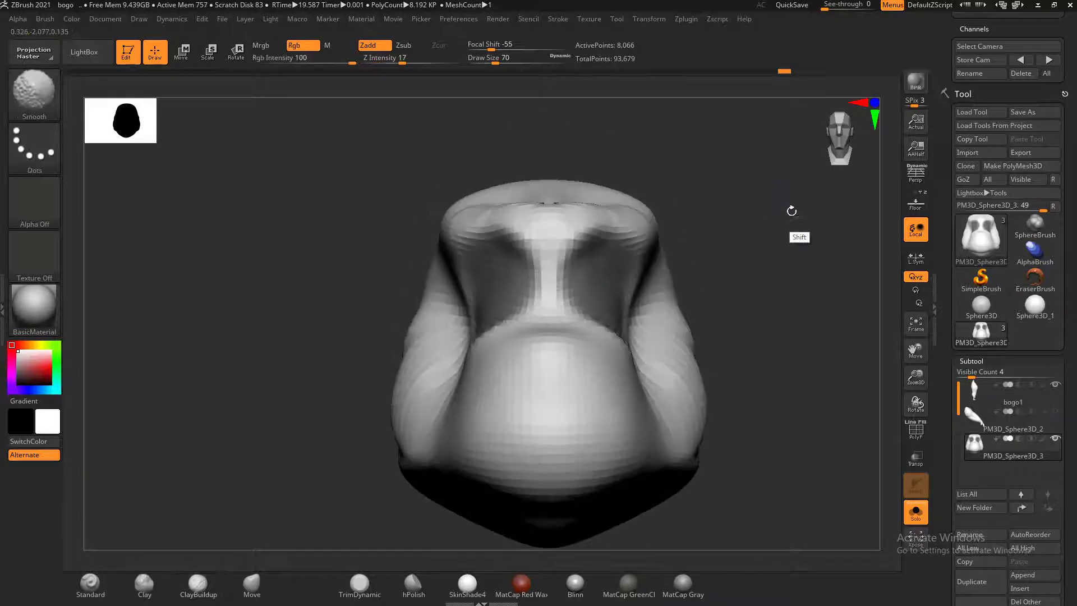
# Bring the buffalo reference image in ACDSee Quick View over ZBrush and frame its head in three-quarter view
pyautogui.click(916, 204)
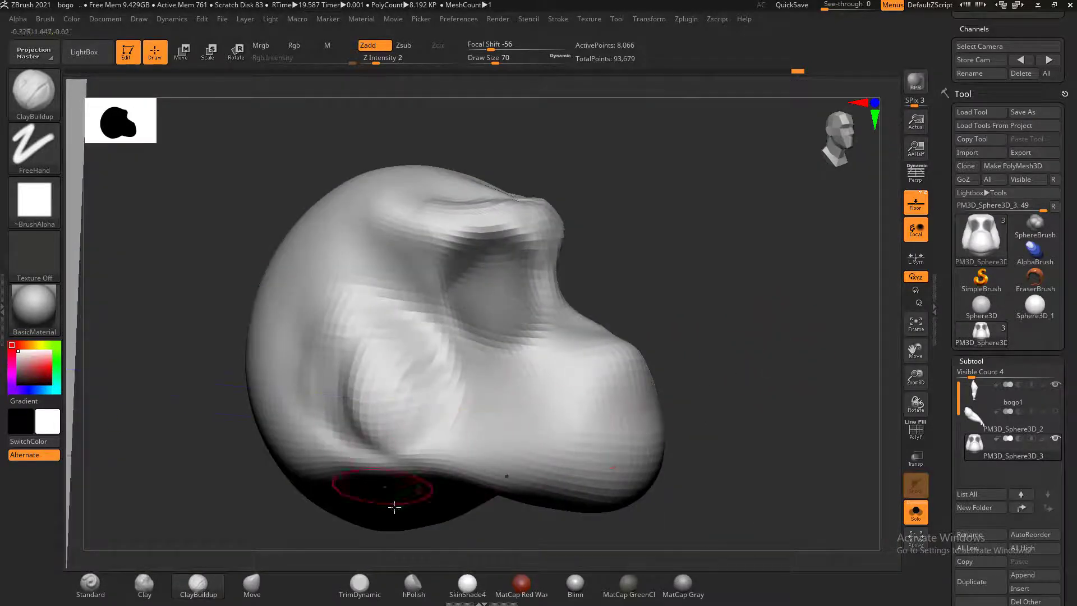
pyautogui.hotkey('alt', 'Tab')
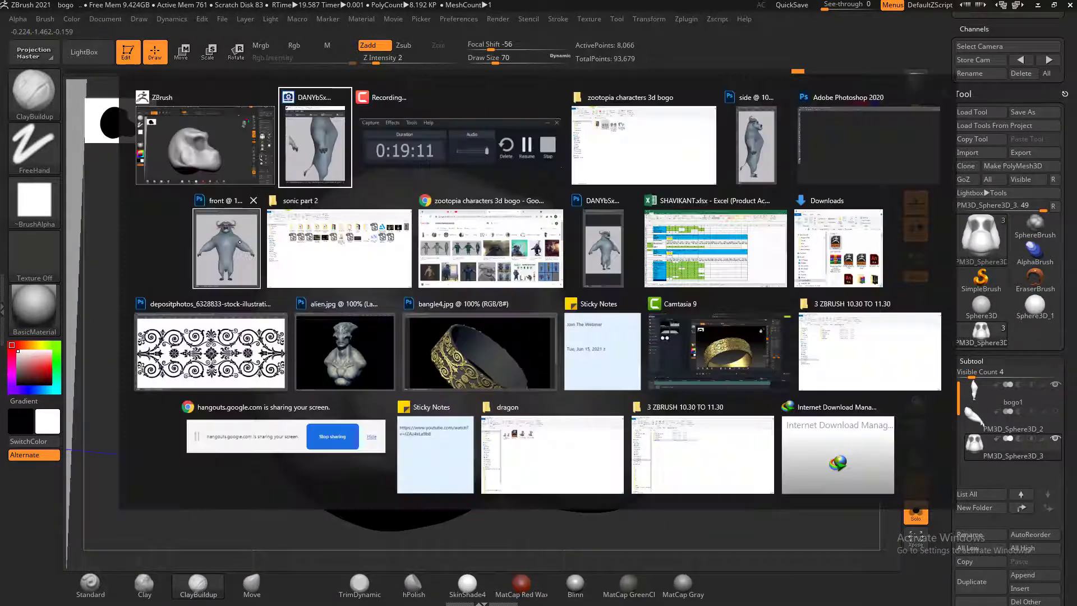
pyautogui.hotkey('alt', 'Tab')
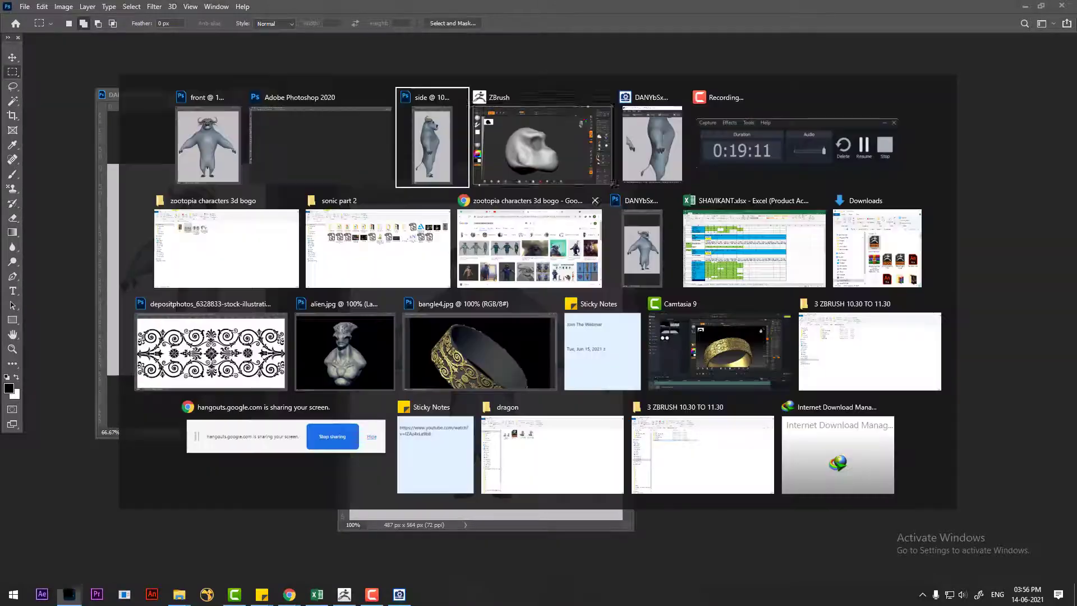
pyautogui.click(546, 152)
pyautogui.hotkey('alt', 'Tab')
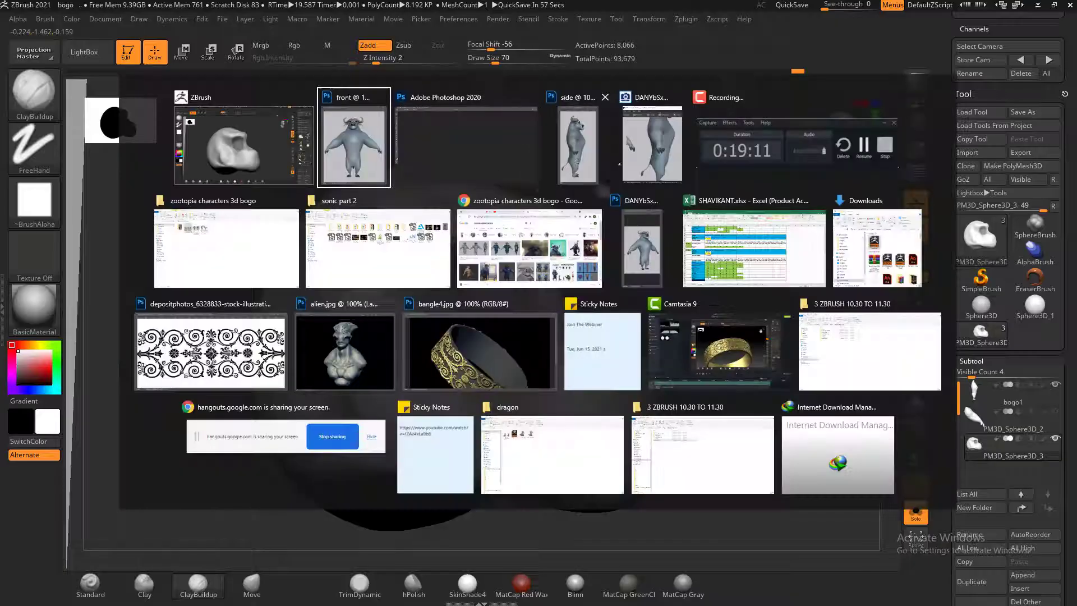
pyautogui.click(654, 143)
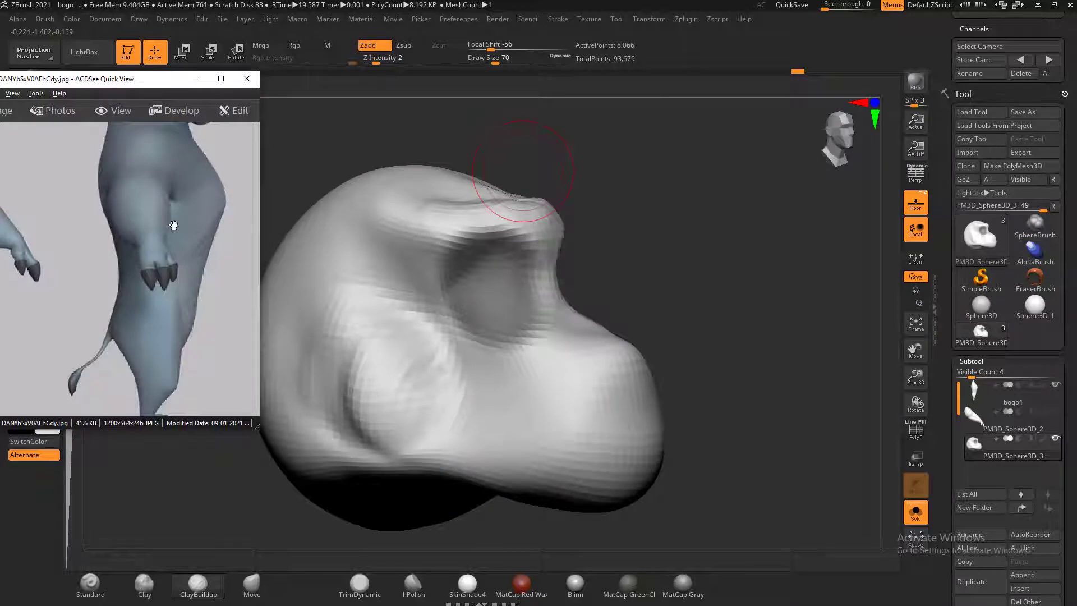
pyautogui.scroll(3, 171, 220)
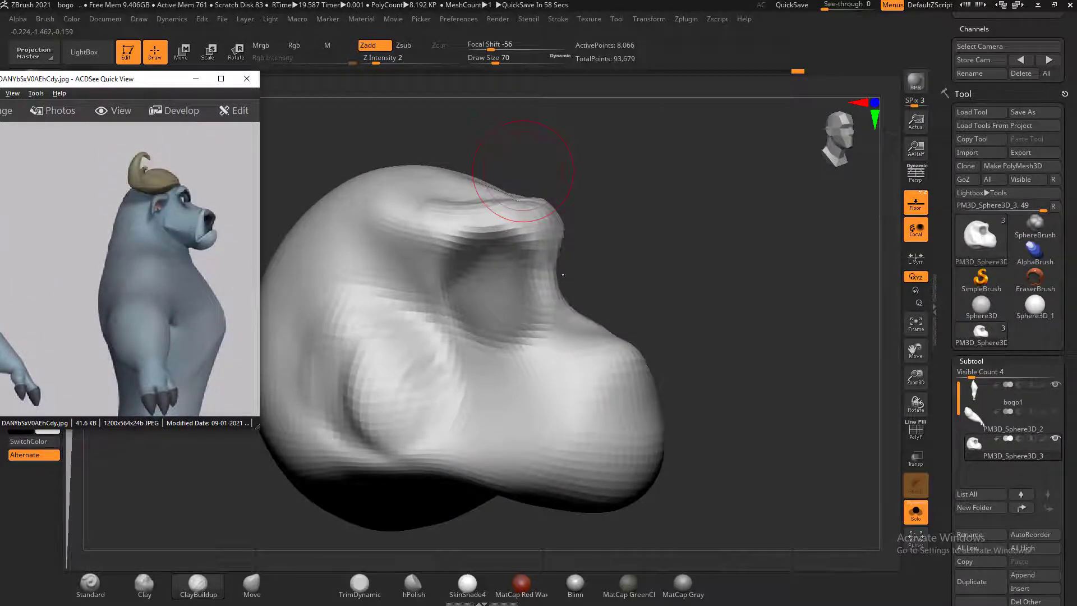
pyautogui.moveTo(130, 255); pyautogui.dragTo(166, 269)
pyautogui.scroll(-1, 212, 258)
pyautogui.moveTo(67, 266); pyautogui.dragTo(179, 265)
pyautogui.scroll(2, 173, 247)
pyautogui.moveTo(137, 217); pyautogui.dragTo(178, 267)
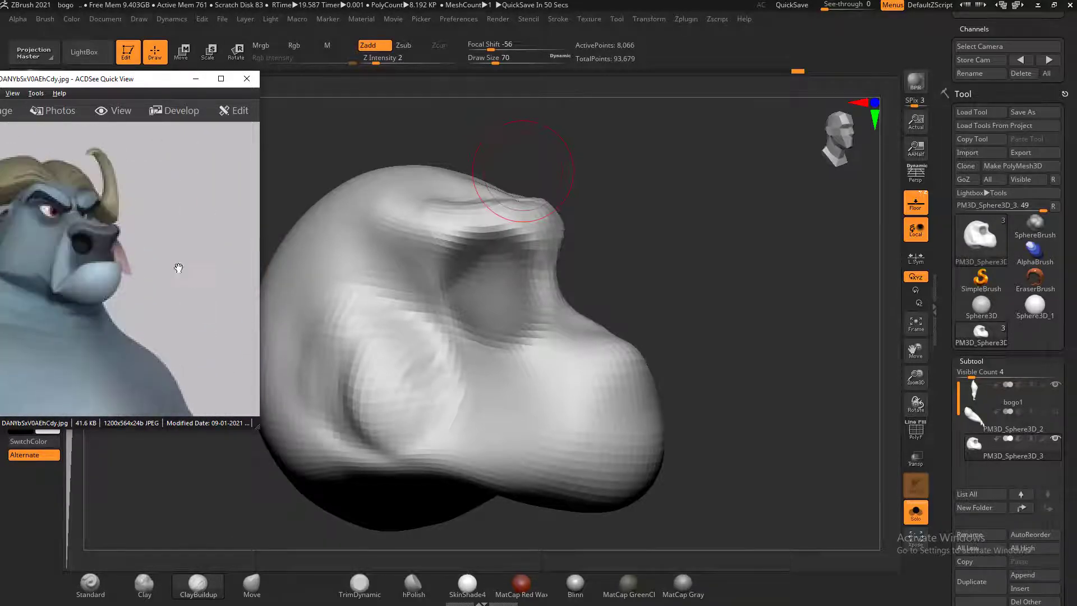
pyautogui.moveTo(253, 263); pyautogui.dragTo(218, 286)
# Hide the floor references, then raise the nose's upper edge and carve the nostrils with the Standard brush at draw size 46
pyautogui.click(616, 240)
pyautogui.moveTo(616, 240)
pyautogui.mouseDown()
pyautogui.moveTo(699, 294)
pyautogui.moveTo(728, 336)
pyautogui.moveTo(714, 392)
pyautogui.moveTo(748, 321)
pyautogui.mouseUp()
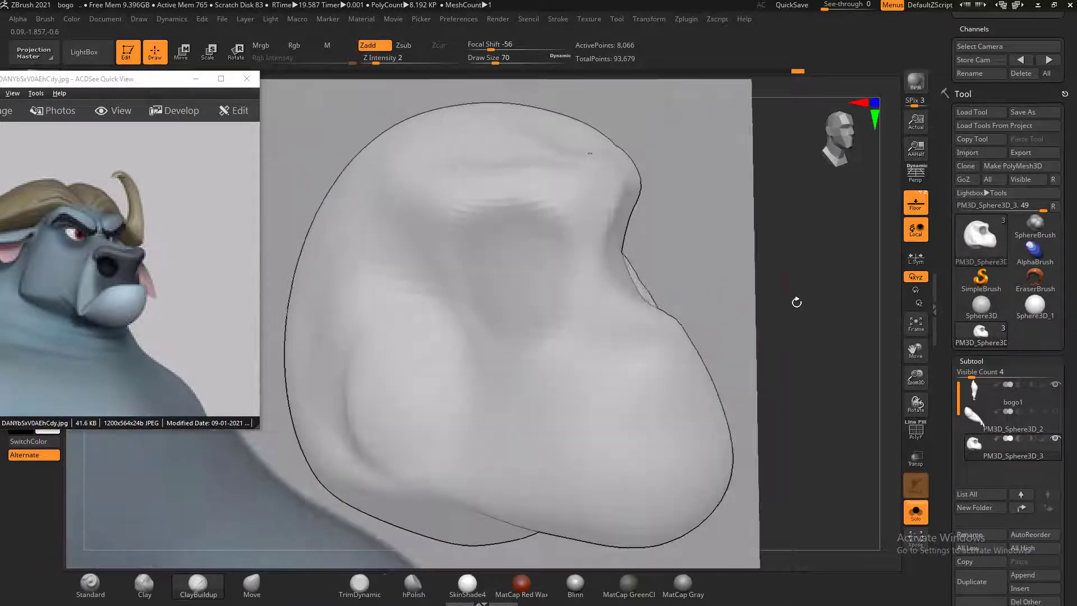
pyautogui.click(918, 206)
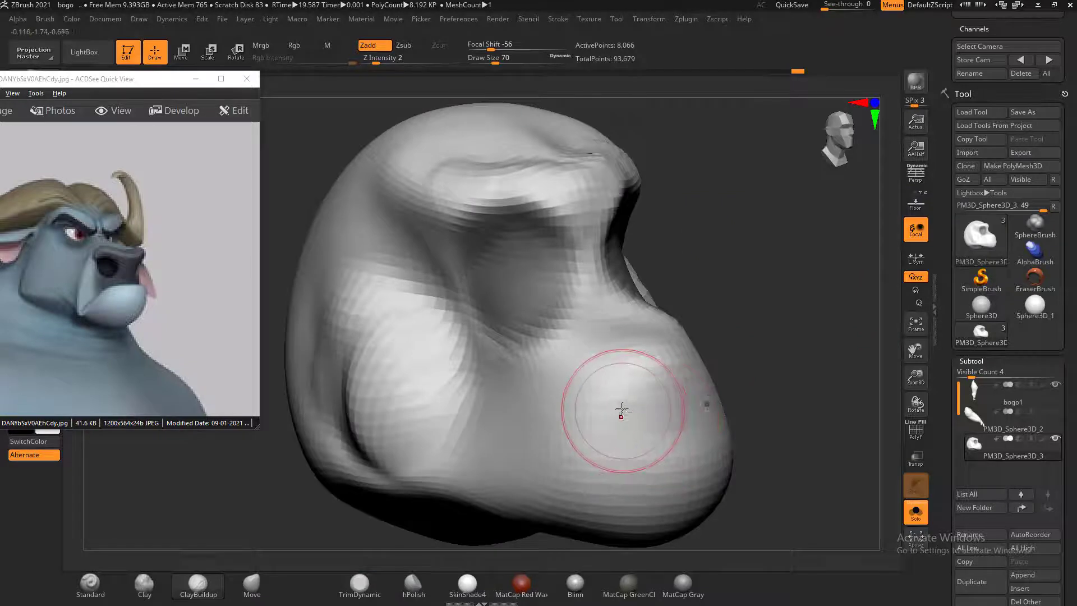
pyautogui.click(149, 595)
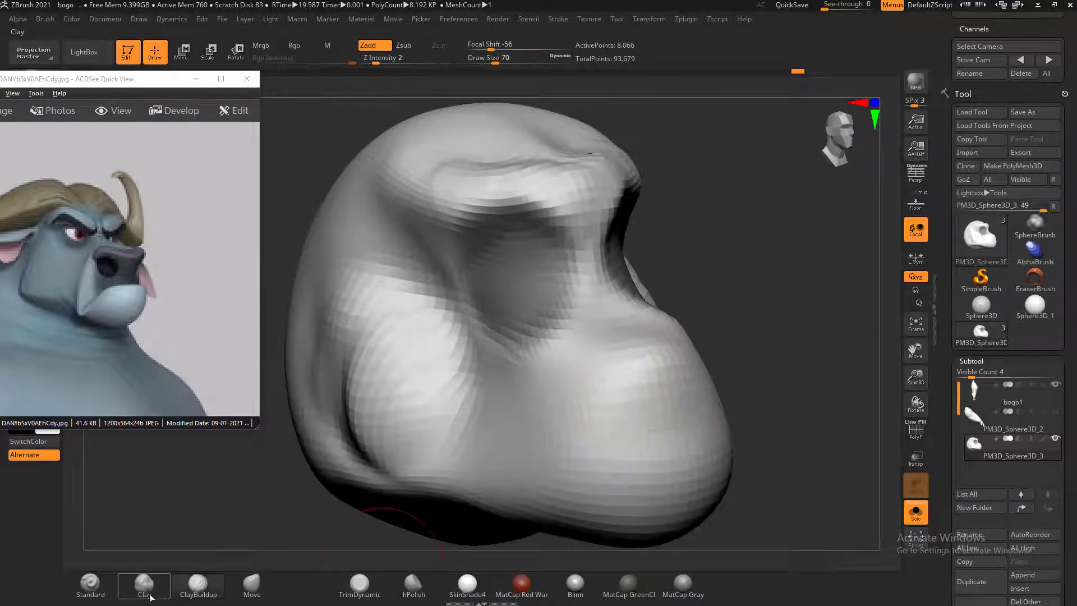
pyautogui.click(87, 586)
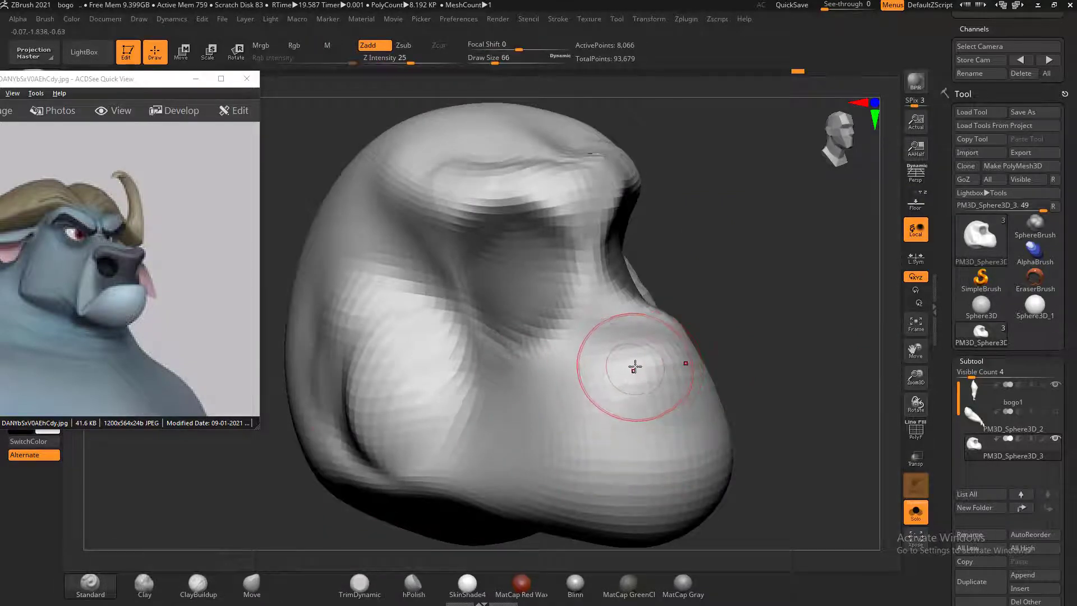
pyautogui.press('[')
pyautogui.moveTo(702, 353); pyautogui.dragTo(570, 363)
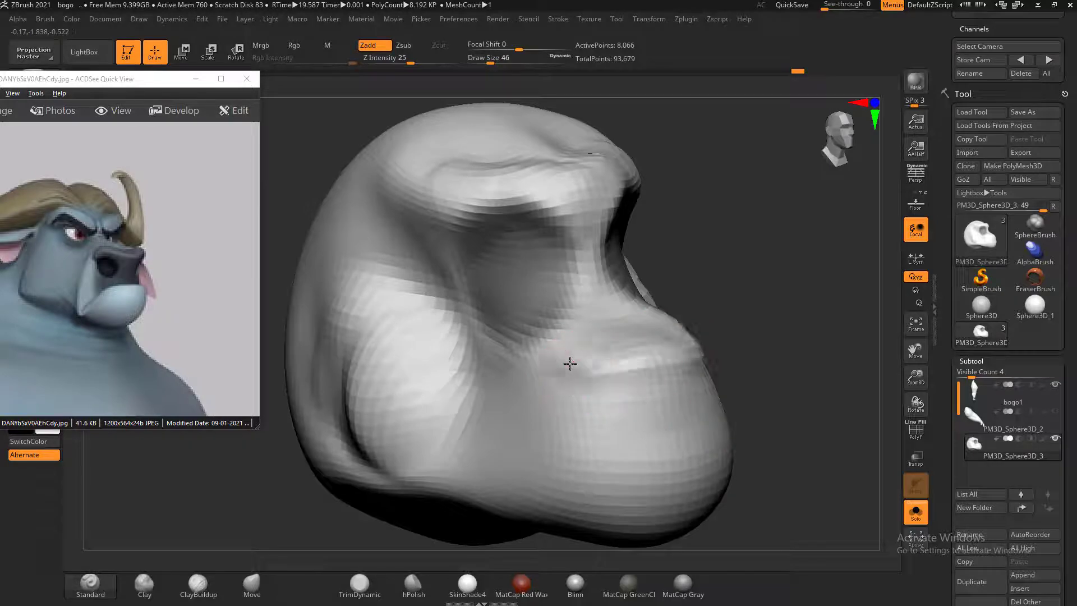
pyautogui.keyDown('alt'); pyautogui.moveTo(611, 406); pyautogui.dragTo(614, 416); pyautogui.keyUp('alt')
pyautogui.moveTo(735, 440); pyautogui.dragTo(740, 396)
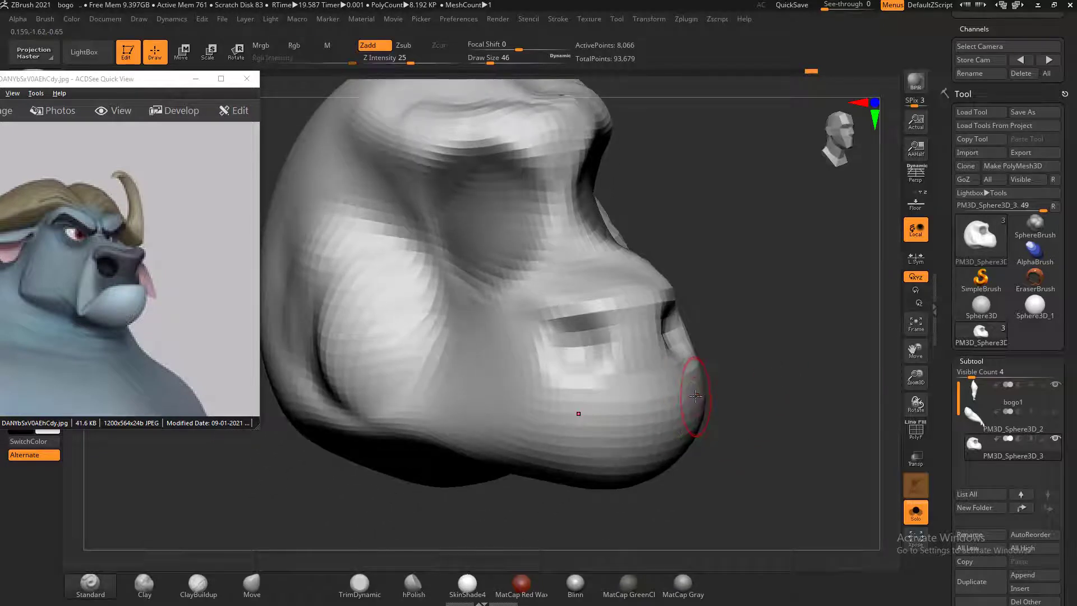
# Build up the lips and carve the mouth line at draw size 30, then sculpt the muzzle's rear edge at size 46
pyautogui.moveTo(619, 414); pyautogui.dragTo(695, 396)
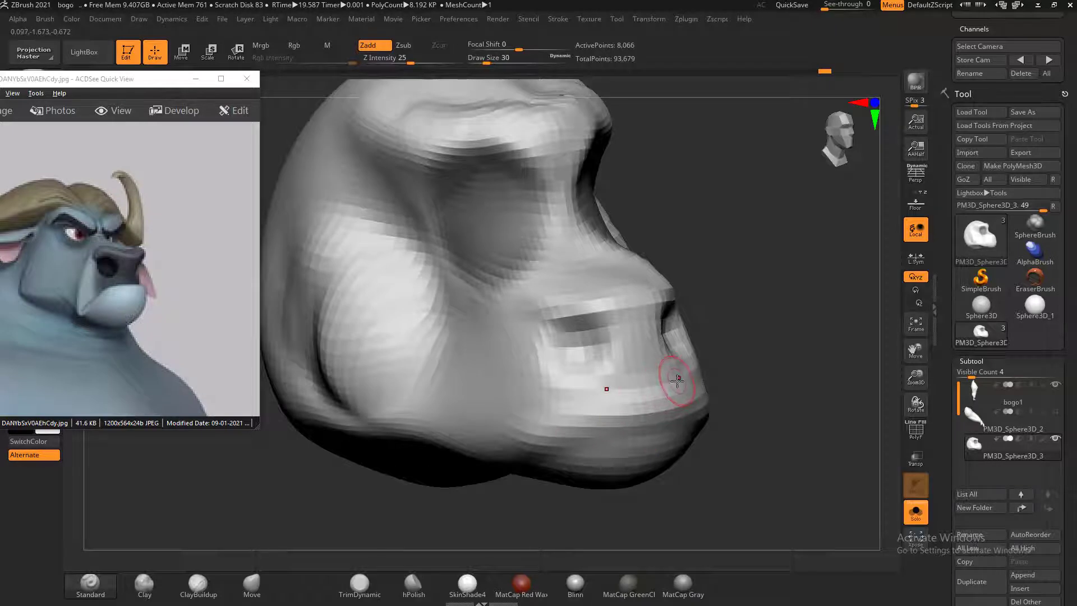
pyautogui.moveTo(677, 381)
pyautogui.keyDown('alt'); pyautogui.mouseDown()
pyautogui.moveTo(645, 413)
pyautogui.moveTo(609, 425)
pyautogui.moveTo(529, 420)
pyautogui.moveTo(549, 415)
pyautogui.mouseUp(); pyautogui.keyUp('alt')
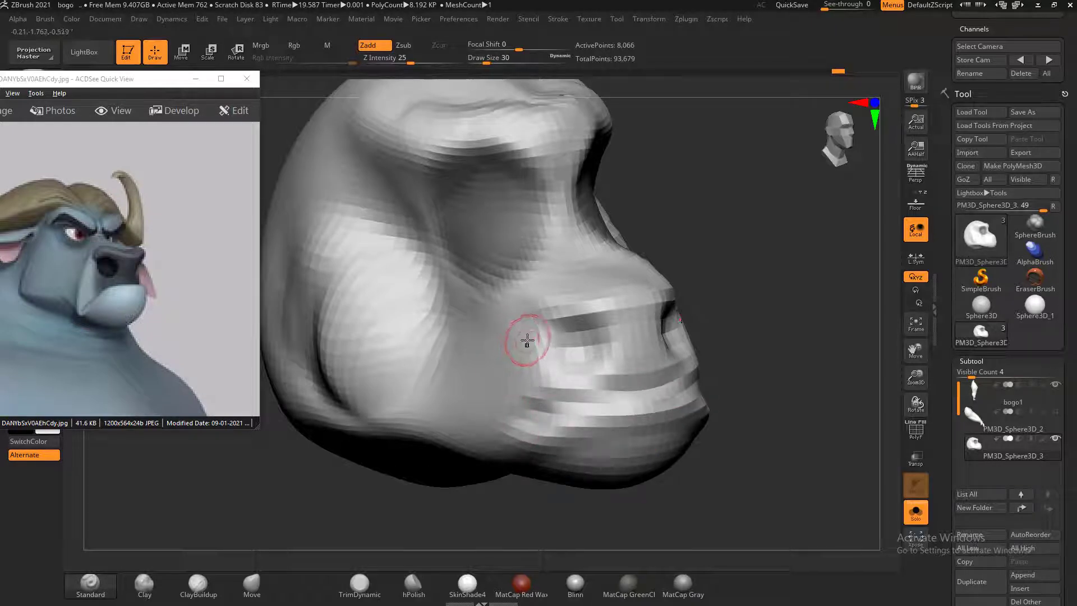
pyautogui.press(']')
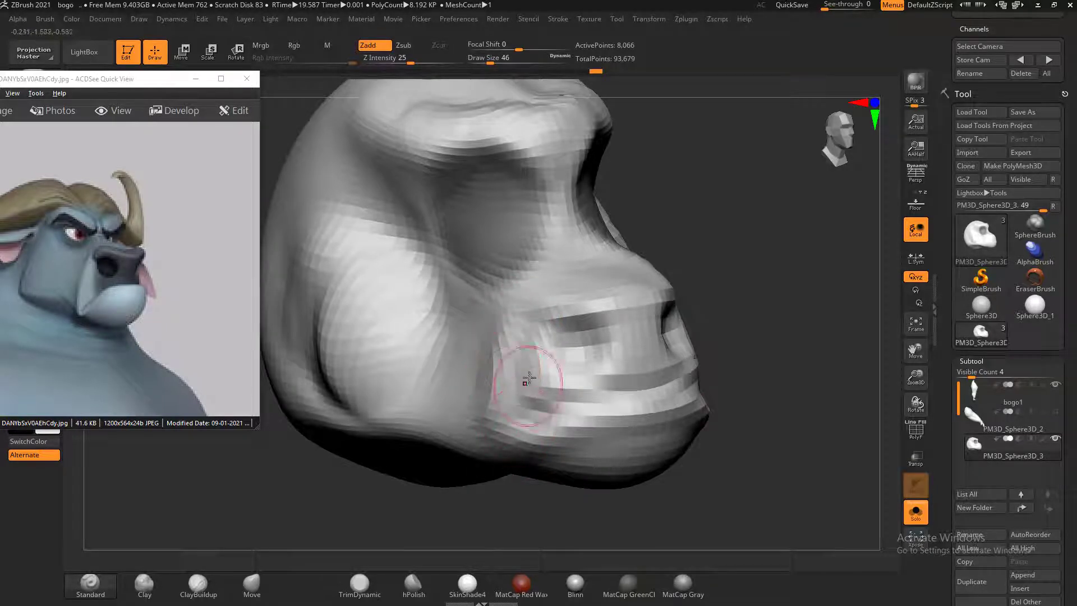
pyautogui.keyDown('alt'); pyautogui.moveTo(699, 260); pyautogui.dragTo(721, 280); pyautogui.keyUp('alt')
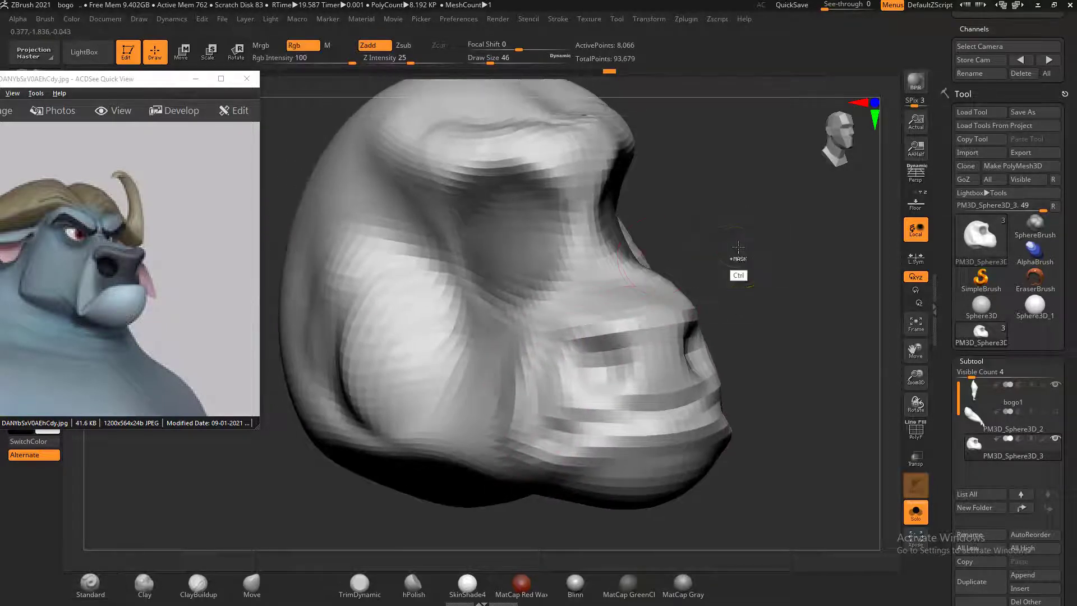
# Mask everything except the eye area and carve the eye socket deeper with the Standard brush
pyautogui.keyDown('ctrl'); pyautogui.click(740, 250); pyautogui.keyUp('ctrl')
pyautogui.moveTo(525, 231)
pyautogui.keyDown('alt'); pyautogui.mouseDown()
pyautogui.moveTo(502, 228)
pyautogui.moveTo(511, 219)
pyautogui.moveTo(480, 235)
pyautogui.moveTo(547, 242)
pyautogui.moveTo(524, 251)
pyautogui.moveTo(605, 270)
pyautogui.mouseUp(); pyautogui.keyUp('alt')
pyautogui.keyDown('alt'); pyautogui.moveTo(760, 271); pyautogui.dragTo(790, 265); pyautogui.keyUp('alt')
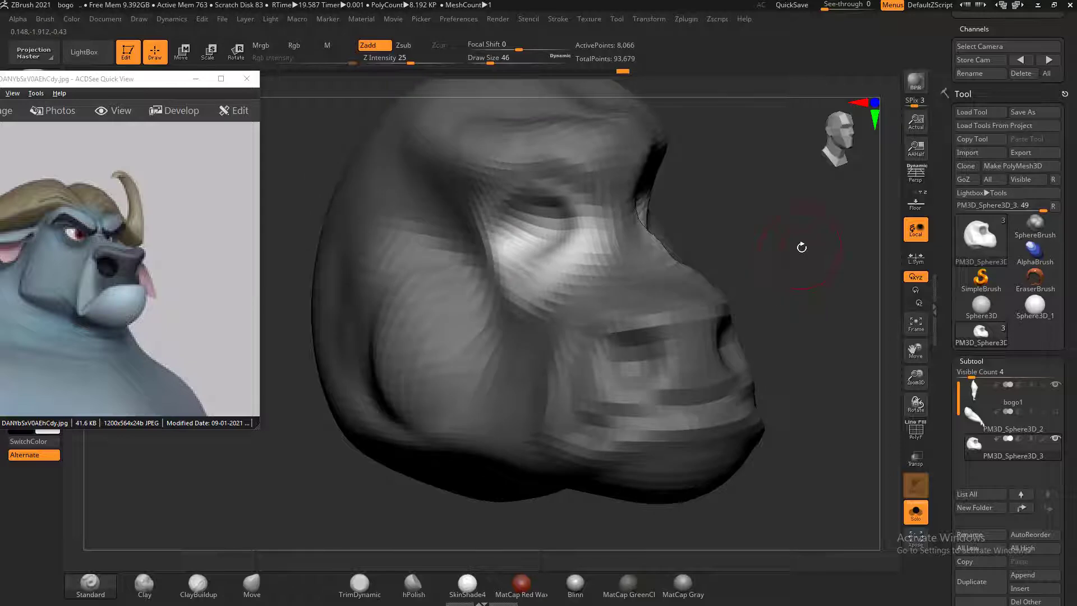
# Invert the mask and sculpt the cheek and its upper edge around the eye socket
pyautogui.keyDown('ctrl'); pyautogui.click(802, 247); pyautogui.keyUp('ctrl')
pyautogui.moveTo(421, 235)
pyautogui.keyDown('ctrl'); pyautogui.mouseDown()
pyautogui.moveTo(406, 248)
pyautogui.moveTo(422, 263)
pyautogui.mouseUp(); pyautogui.keyUp('ctrl')
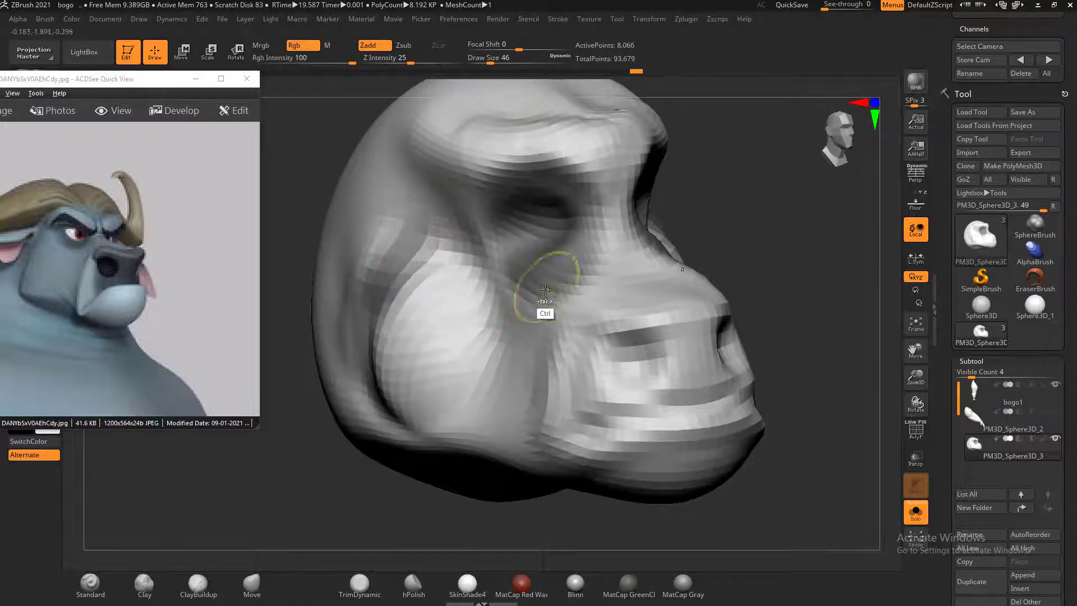
pyautogui.moveTo(784, 190); pyautogui.dragTo(791, 230)
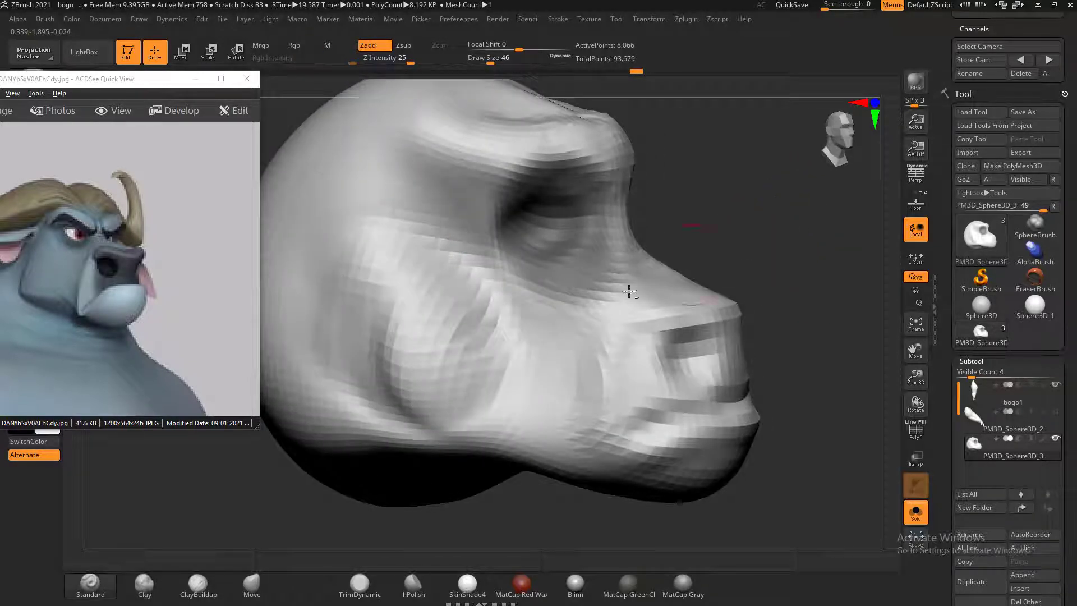
pyautogui.moveTo(402, 269)
pyautogui.keyDown('alt'); pyautogui.mouseDown()
pyautogui.moveTo(378, 299)
pyautogui.moveTo(373, 376)
pyautogui.moveTo(395, 427)
pyautogui.moveTo(441, 438)
pyautogui.mouseUp(); pyautogui.keyUp('alt')
pyautogui.moveTo(766, 220)
pyautogui.mouseDown()
pyautogui.moveTo(810, 244)
pyautogui.moveTo(817, 281)
pyautogui.mouseUp()
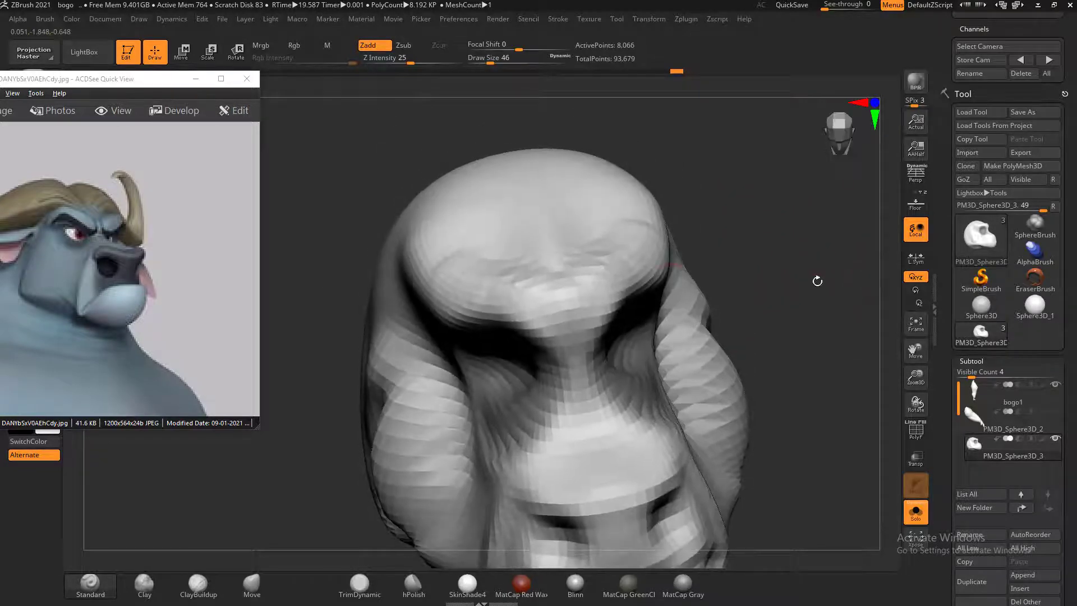
# Refine the brow and lower forehead from above with the Standard brush at draw size 78
pyautogui.press(']')
pyautogui.press(']')
pyautogui.press(']')
pyautogui.press(']')
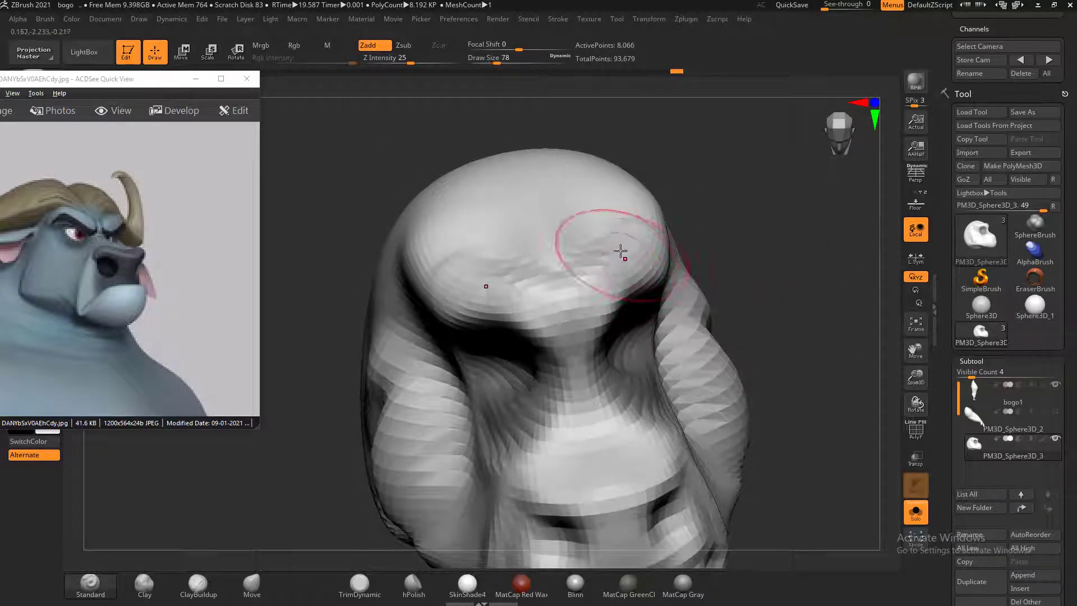
pyautogui.moveTo(788, 225)
pyautogui.mouseDown()
pyautogui.moveTo(796, 199)
pyautogui.moveTo(825, 282)
pyautogui.moveTo(800, 262)
pyautogui.moveTo(807, 282)
pyautogui.mouseUp()
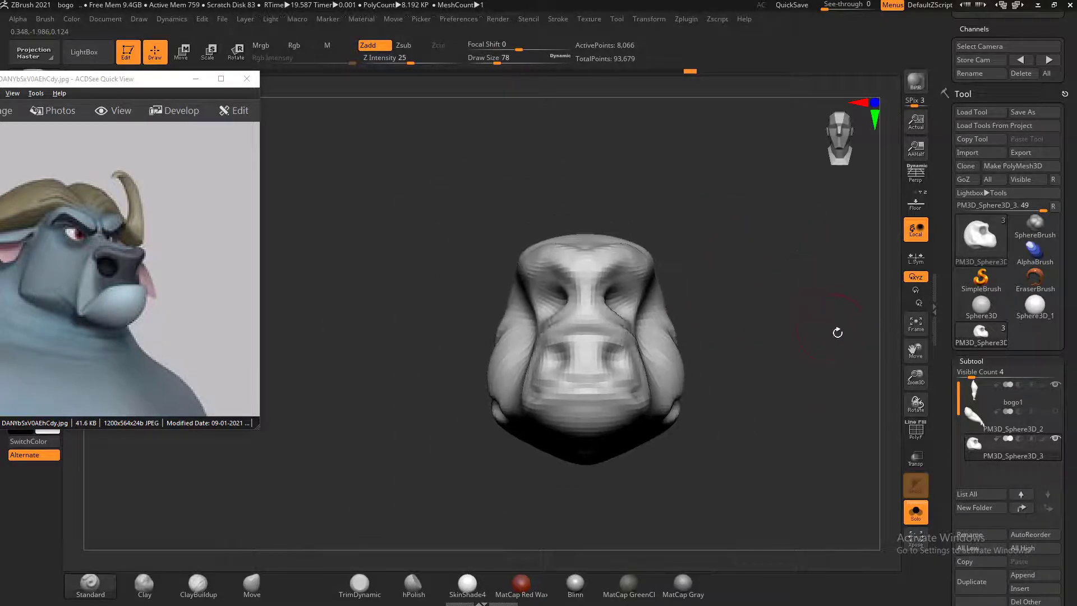
# Remesh the head using ZRemesher with a target polygon count of 5, checking the topology with the wireframe display on
pyautogui.keyDown('alt'); pyautogui.moveTo(837, 334); pyautogui.dragTo(742, 317); pyautogui.keyUp('alt')
pyautogui.moveTo(742, 317); pyautogui.dragTo(806, 349)
pyautogui.moveTo(948, 432); pyautogui.dragTo(947, 379)
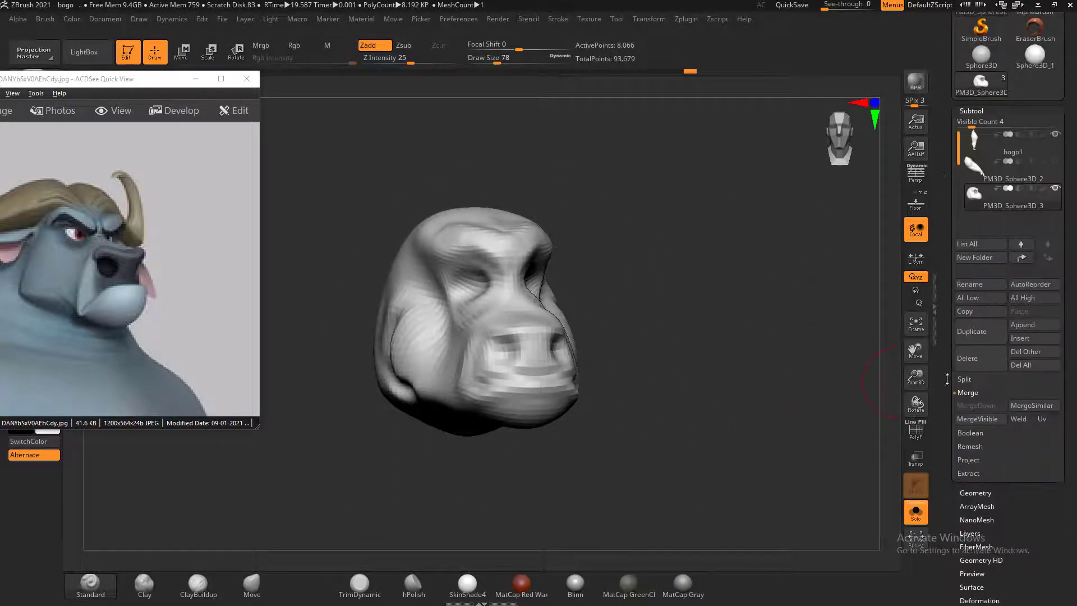
pyautogui.click(980, 492)
pyautogui.keyDown('alt'); pyautogui.moveTo(724, 418); pyautogui.dragTo(797, 394); pyautogui.keyUp('alt')
pyautogui.hotkey('shift', 'f')
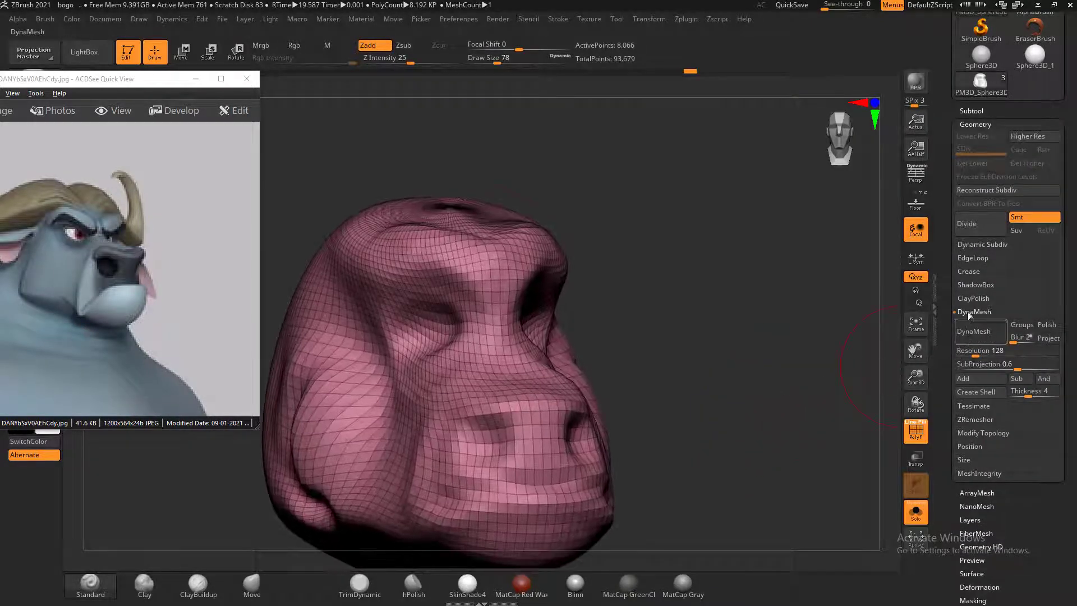
pyautogui.click(981, 418)
pyautogui.click(973, 359)
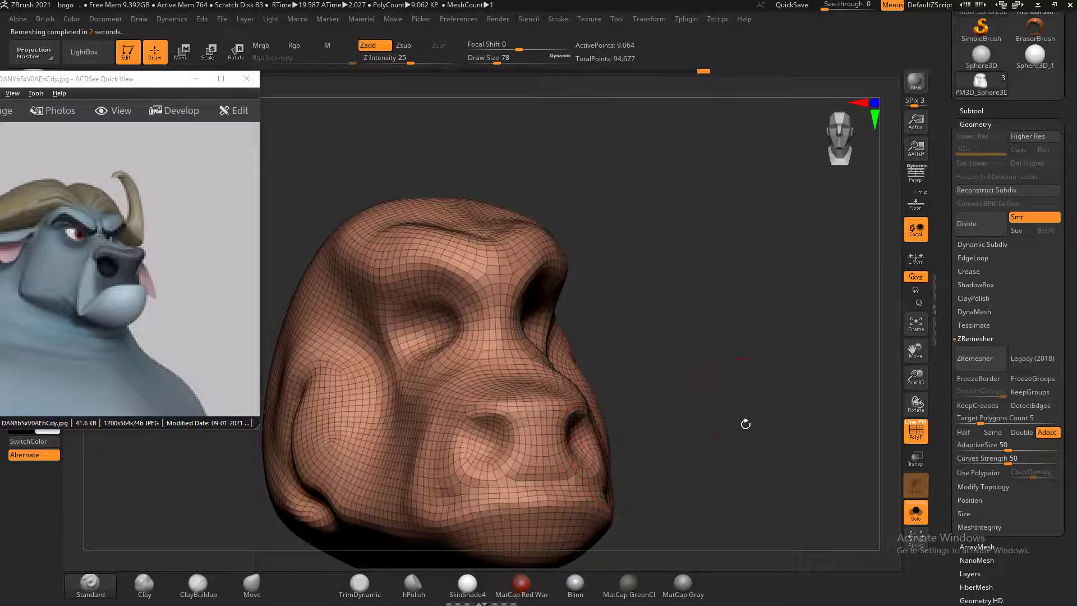
pyautogui.moveTo(745, 424)
pyautogui.mouseDown()
pyautogui.moveTo(766, 409)
pyautogui.moveTo(754, 391)
pyautogui.moveTo(751, 400)
pyautogui.moveTo(776, 398)
pyautogui.moveTo(774, 420)
pyautogui.moveTo(819, 406)
pyautogui.moveTo(823, 337)
pyautogui.moveTo(791, 355)
pyautogui.moveTo(772, 395)
pyautogui.mouseUp()
pyautogui.hotkey('shift', 'f')
# Build up the cheek surface below the eye with the ClayBuildup brush at draw size 78
pyautogui.click(200, 584)
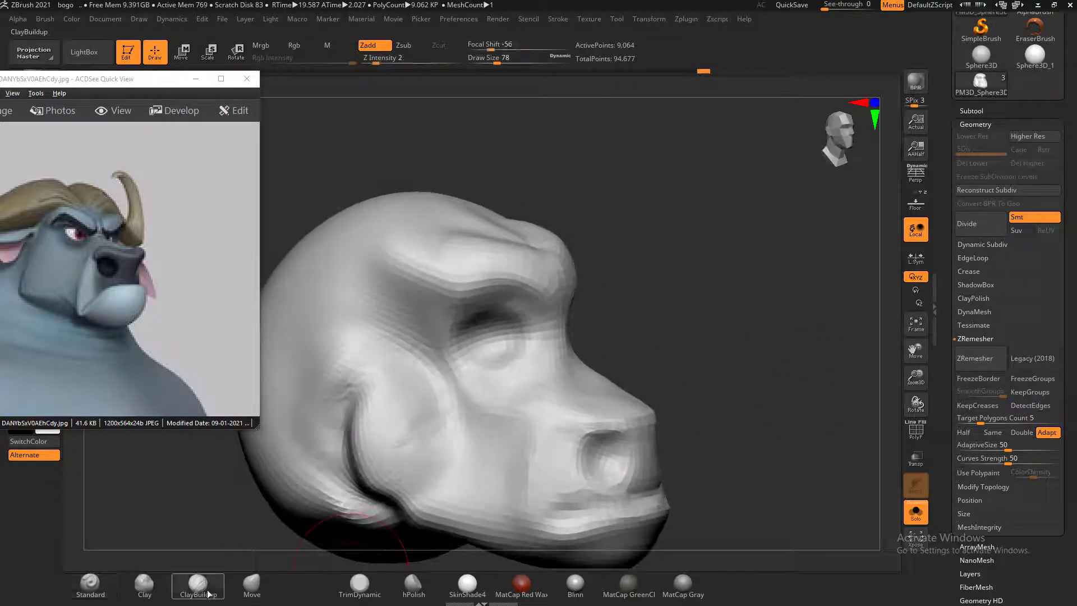
pyautogui.moveTo(491, 414); pyautogui.dragTo(475, 426)
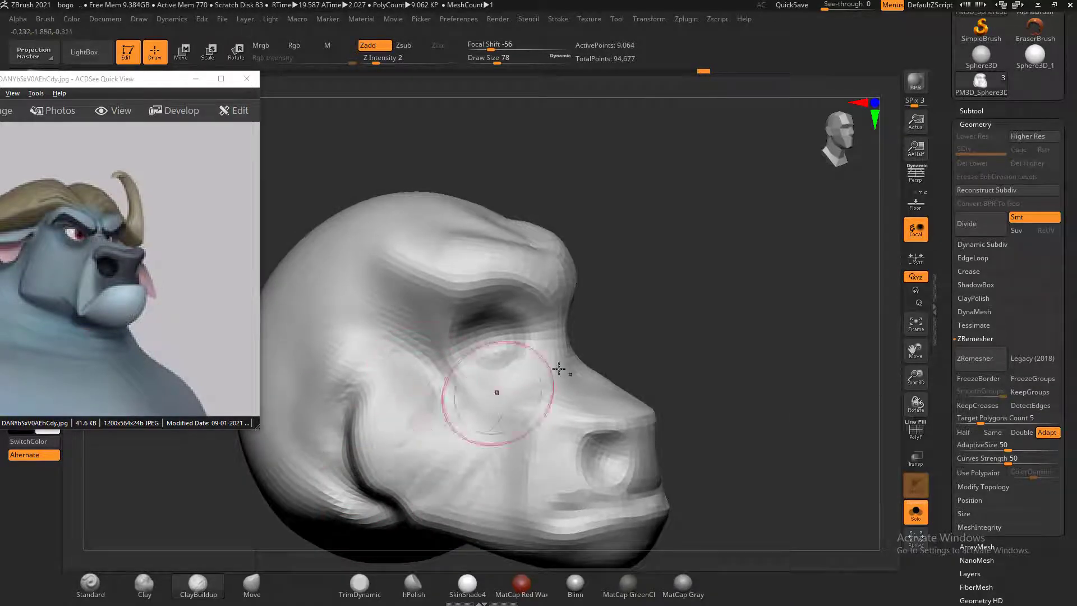
pyautogui.moveTo(681, 296); pyautogui.dragTo(665, 294)
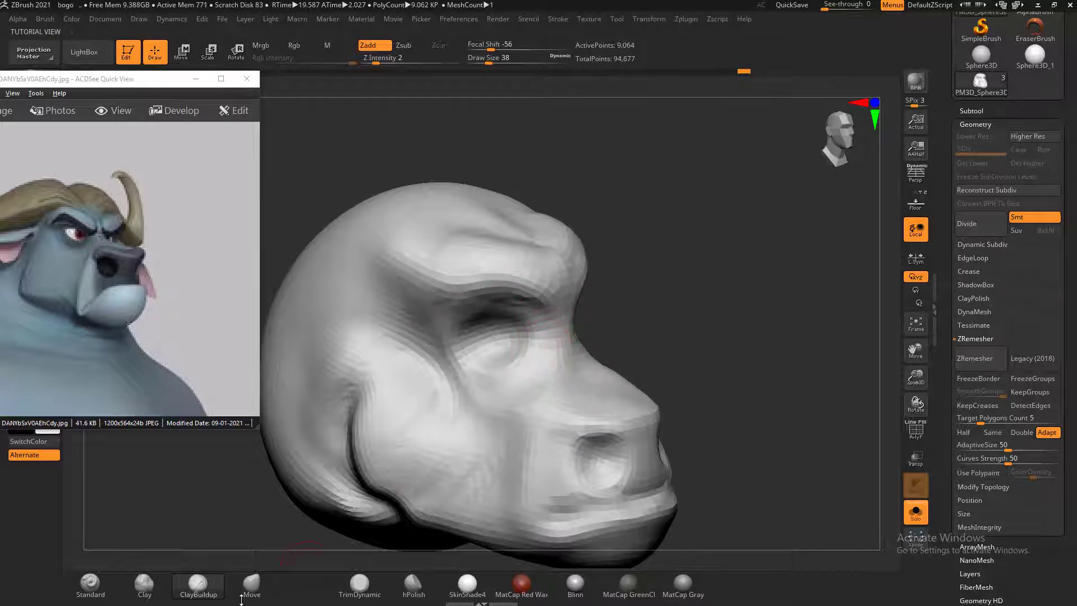
# Reshape the lower edge of the eye socket with the Move brush at draw size 58
pyautogui.click(252, 584)
pyautogui.press('b')
pyautogui.click(789, 240)
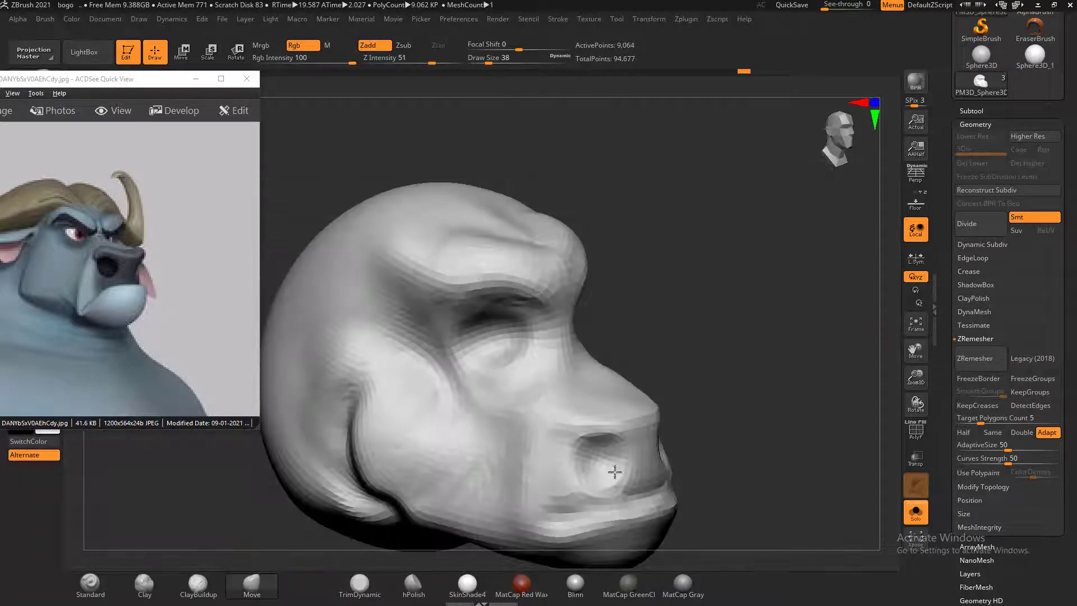
pyautogui.press(']')
pyautogui.press(']')
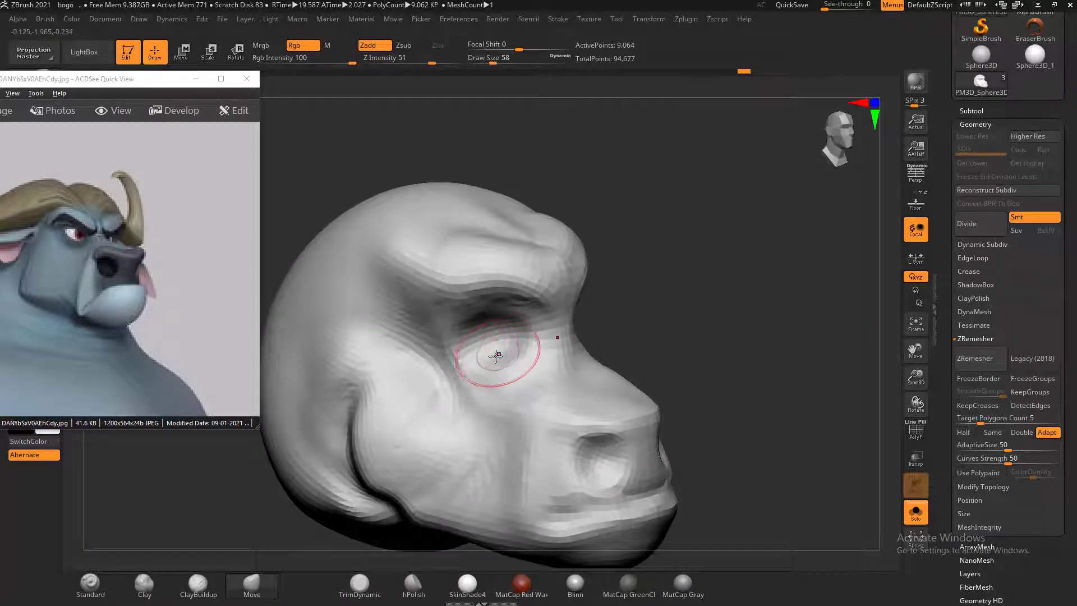
pyautogui.moveTo(482, 361); pyautogui.dragTo(531, 340)
# Compare the head with the front-view reference and push the inner upper cheeks outward with the Move brush at draw size 118
pyautogui.moveTo(668, 298)
pyautogui.mouseDown()
pyautogui.moveTo(783, 281)
pyautogui.moveTo(780, 316)
pyautogui.moveTo(746, 326)
pyautogui.mouseUp()
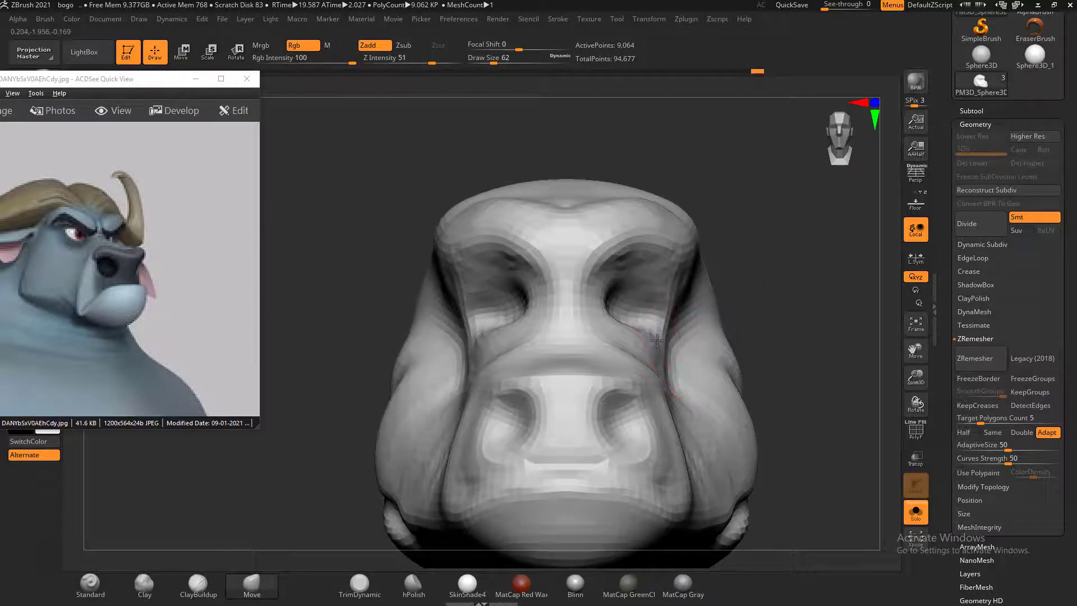
pyautogui.moveTo(194, 278); pyautogui.dragTo(73, 274)
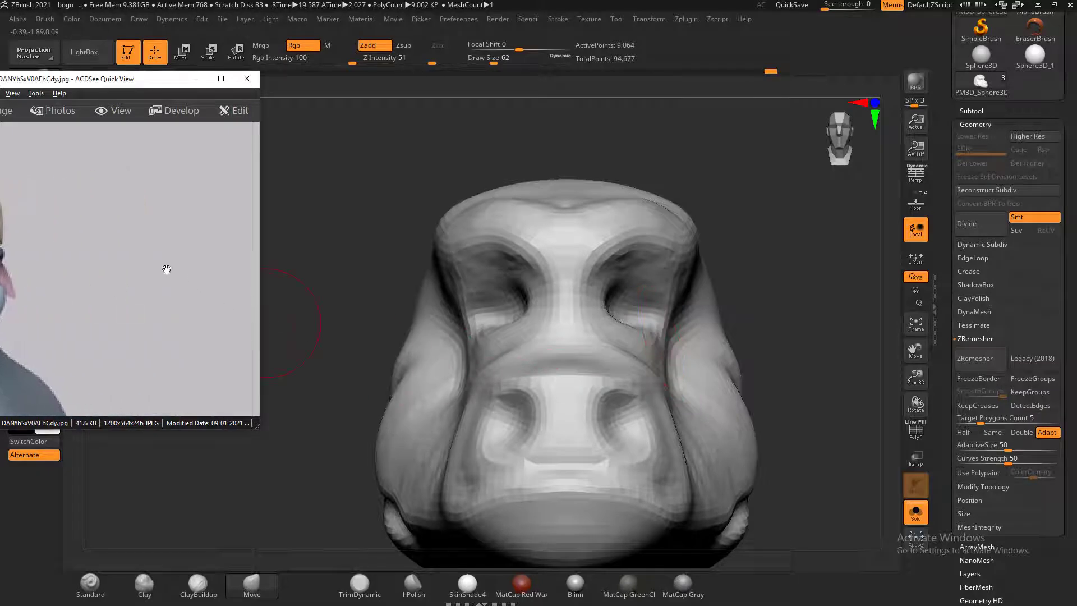
pyautogui.moveTo(166, 267); pyautogui.dragTo(113, 279)
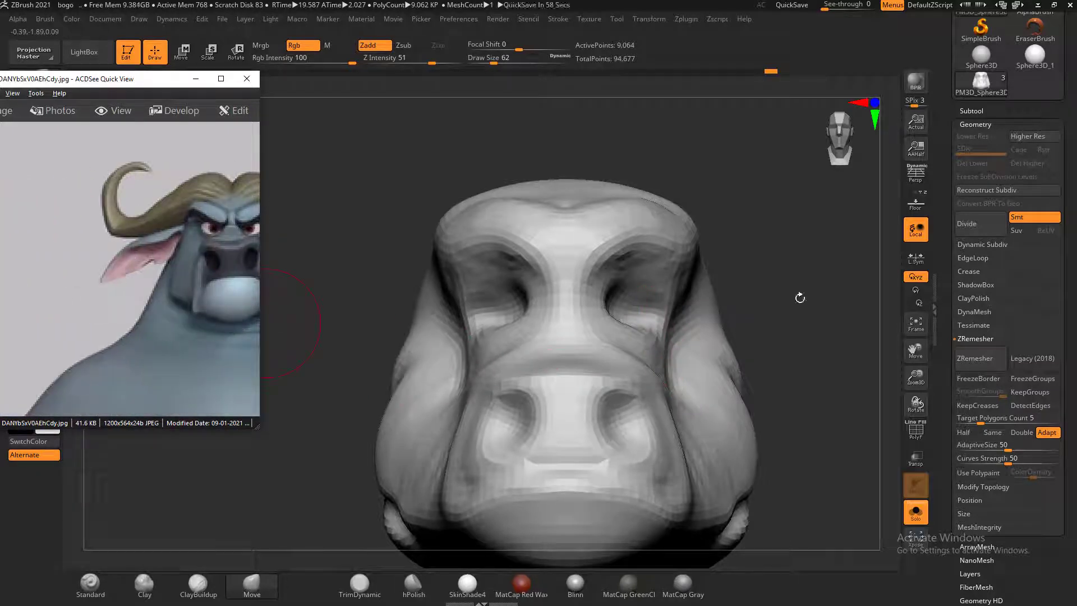
pyautogui.moveTo(800, 297); pyautogui.dragTo(815, 293)
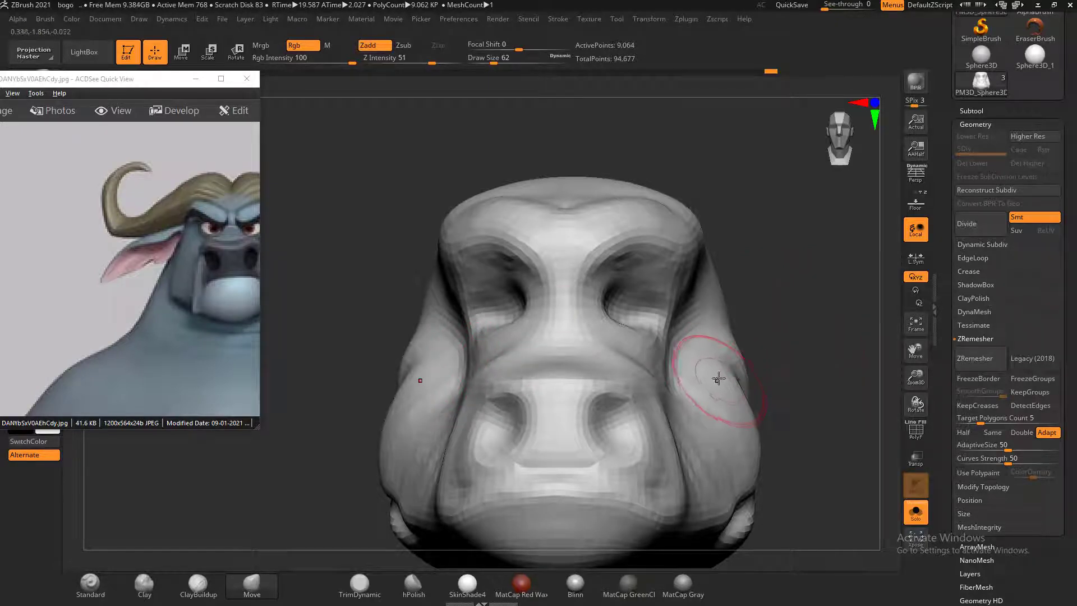
pyautogui.press(']')
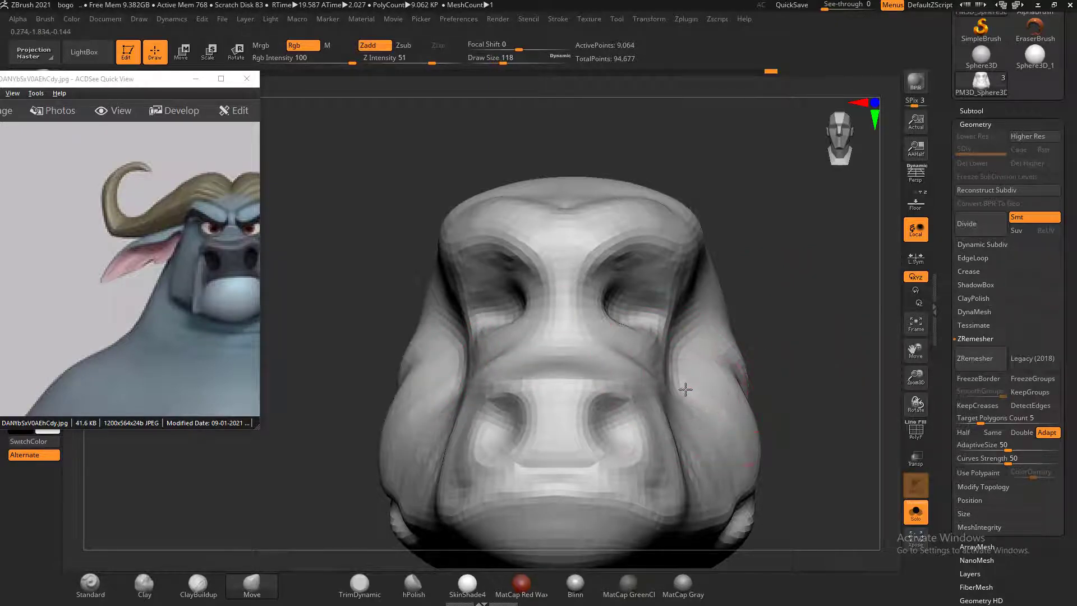
pyautogui.press(']')
pyautogui.press(']')
pyautogui.press(']')
pyautogui.press(']')
pyautogui.moveTo(705, 385); pyautogui.dragTo(724, 391)
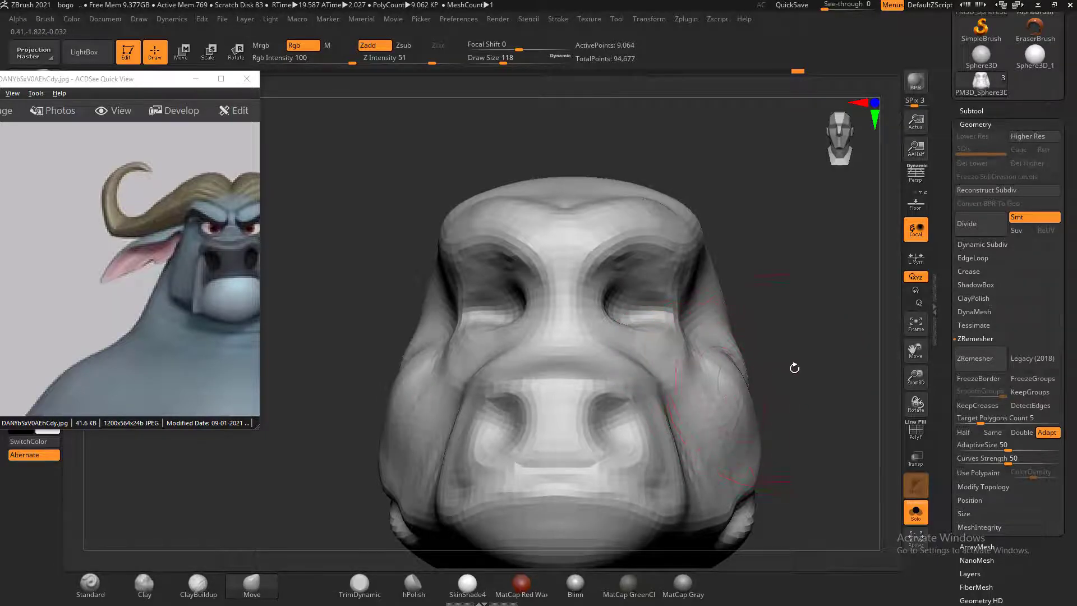
# Refine the upper contour of the cheeks beside the muzzle from the front with the Move brush
pyautogui.moveTo(794, 367); pyautogui.dragTo(722, 349)
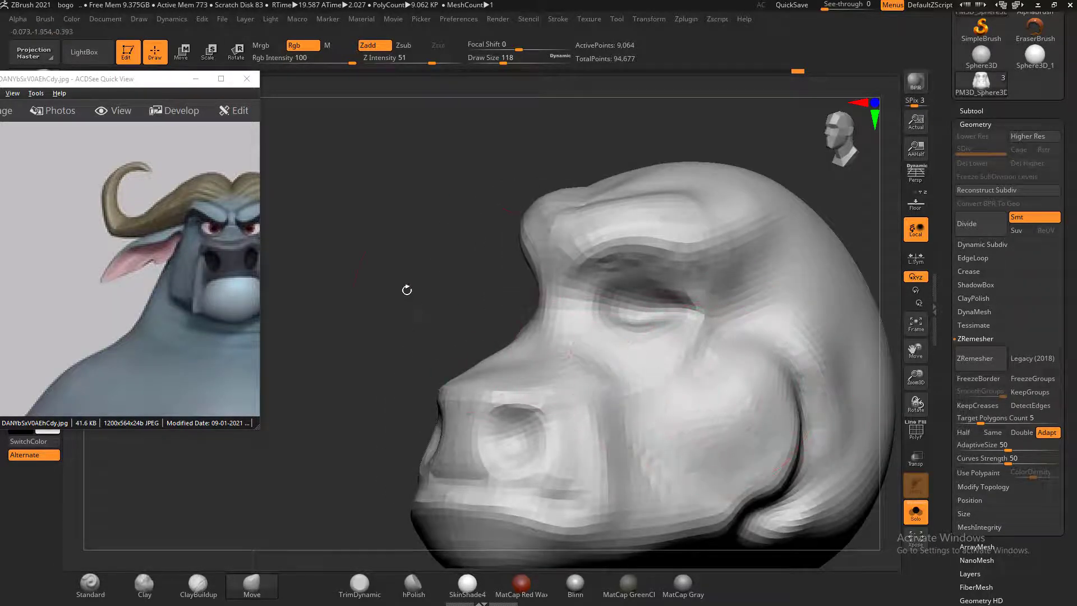
pyautogui.moveTo(407, 290); pyautogui.dragTo(387, 277)
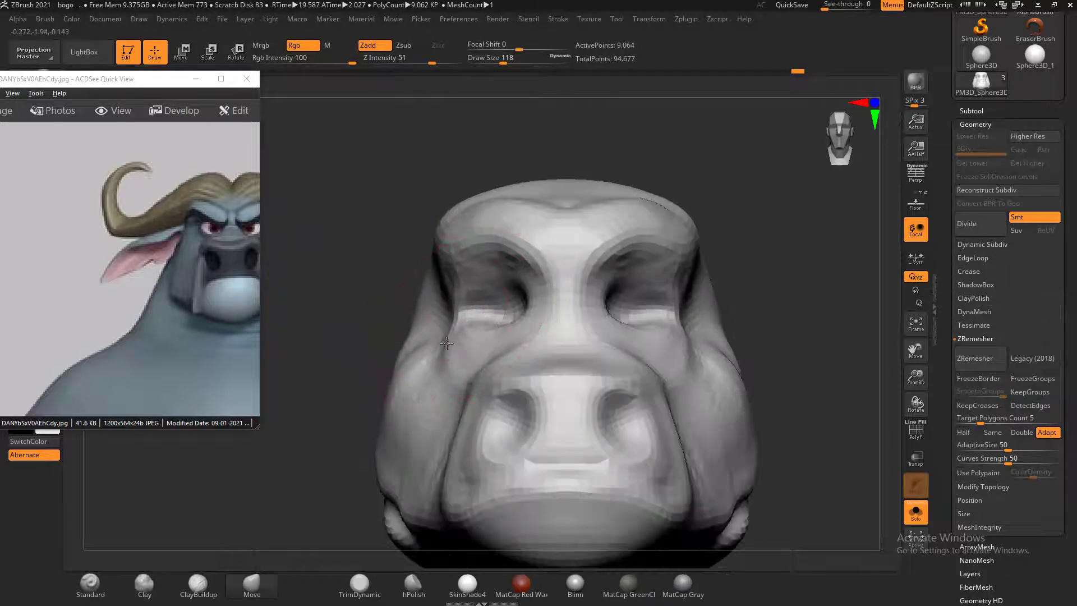
pyautogui.moveTo(446, 364); pyautogui.dragTo(437, 360)
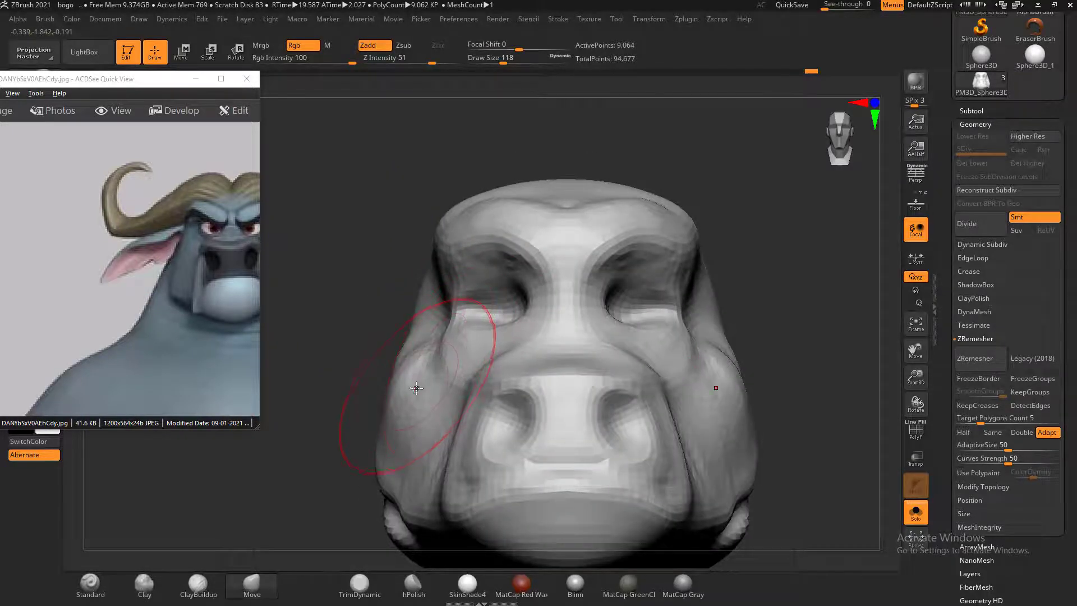
pyautogui.moveTo(415, 405)
pyautogui.mouseDown()
pyautogui.moveTo(419, 413)
pyautogui.moveTo(425, 395)
pyautogui.mouseUp()
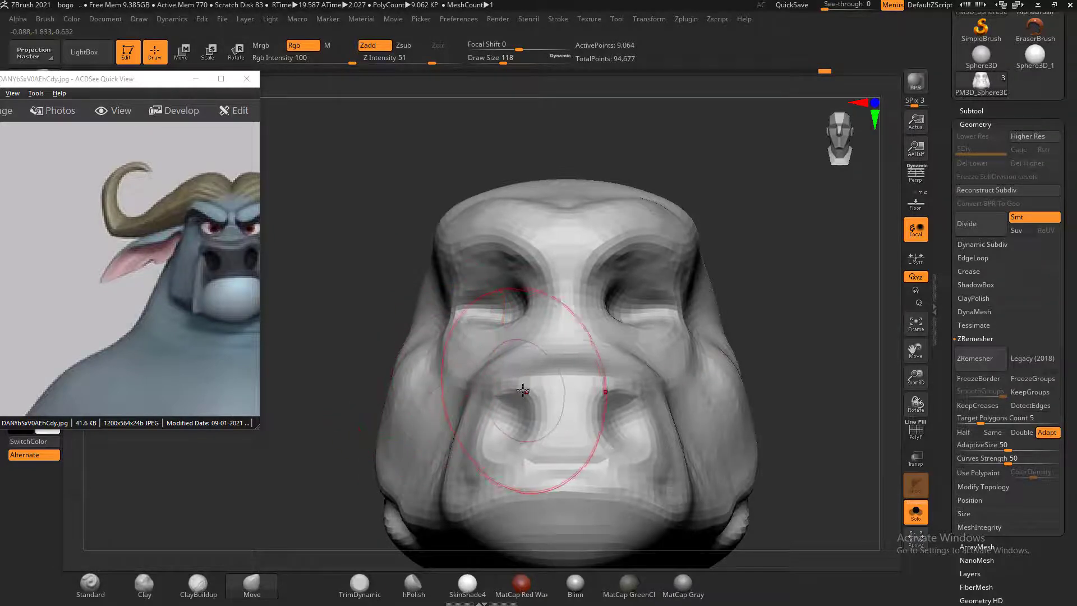
# Raise the upper edge of the nostrils and muzzle with the Move brush, reducing the draw size to 74
pyautogui.press('[')
pyautogui.press('[')
pyautogui.press('[')
pyautogui.press('[')
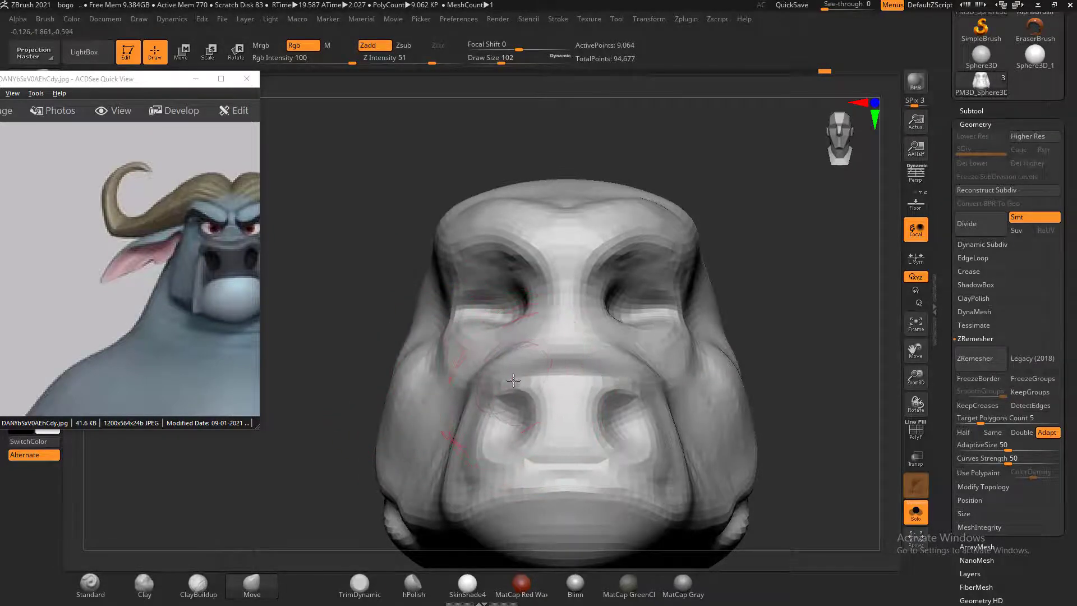
pyautogui.moveTo(514, 379); pyautogui.dragTo(506, 373)
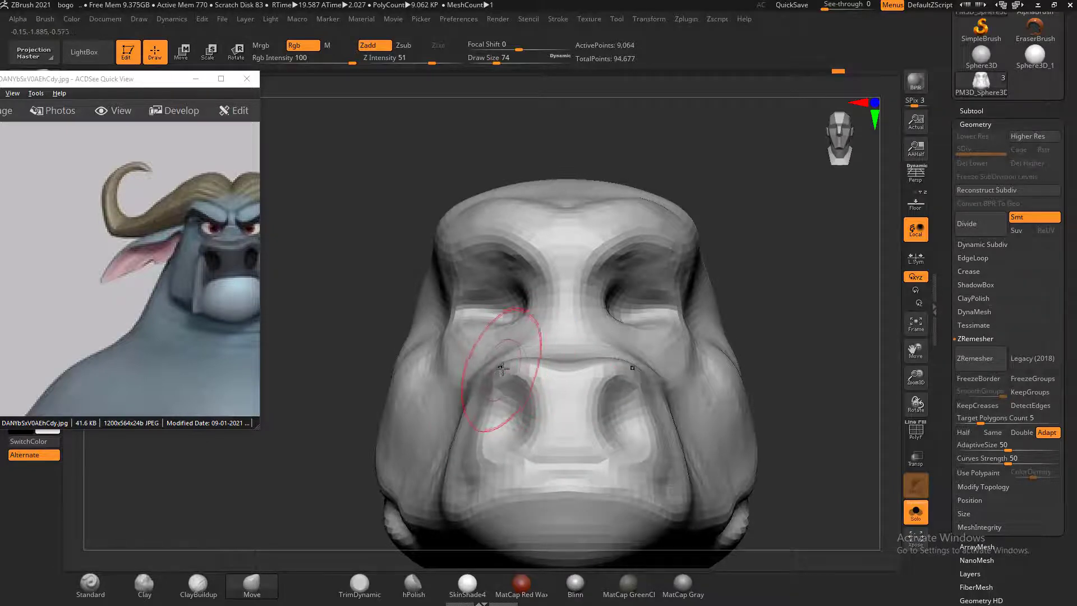
pyautogui.moveTo(485, 385); pyautogui.dragTo(481, 382)
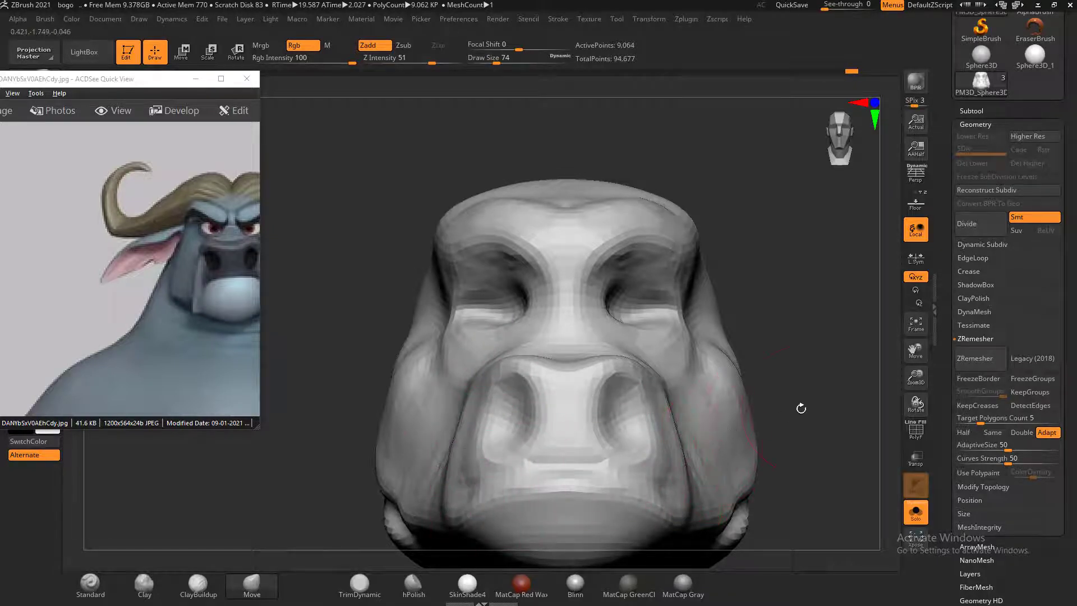
# Reshape the brows into an angry slant toward the nose bridge with the Move brush at draw size 74
pyautogui.keyDown('alt'); pyautogui.moveTo(841, 393); pyautogui.dragTo(780, 361); pyautogui.keyUp('alt')
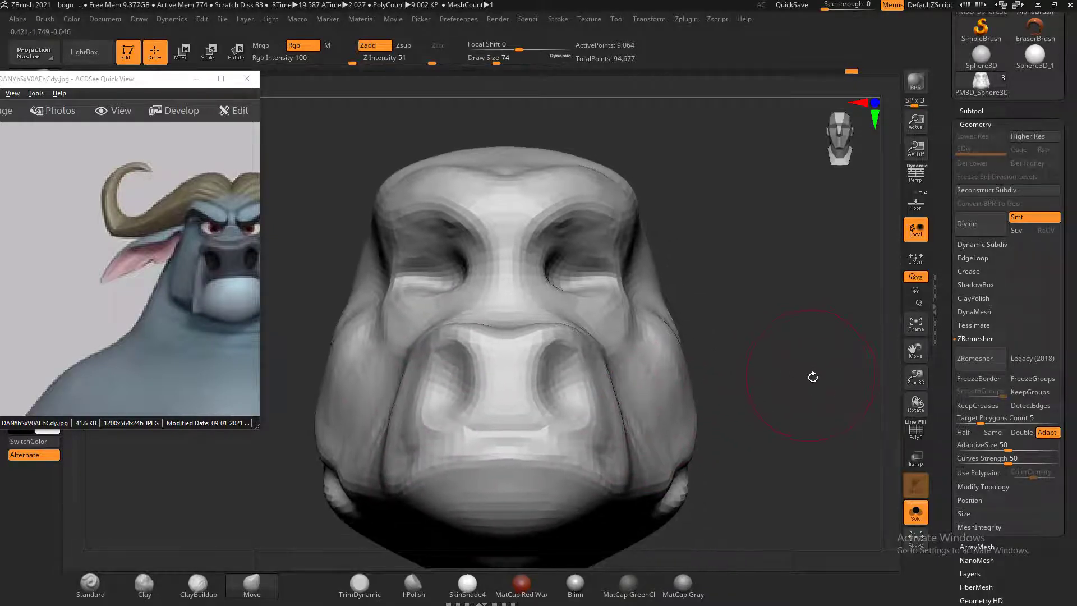
pyautogui.moveTo(536, 212)
pyautogui.mouseDown()
pyautogui.moveTo(546, 225)
pyautogui.moveTo(567, 218)
pyautogui.mouseUp()
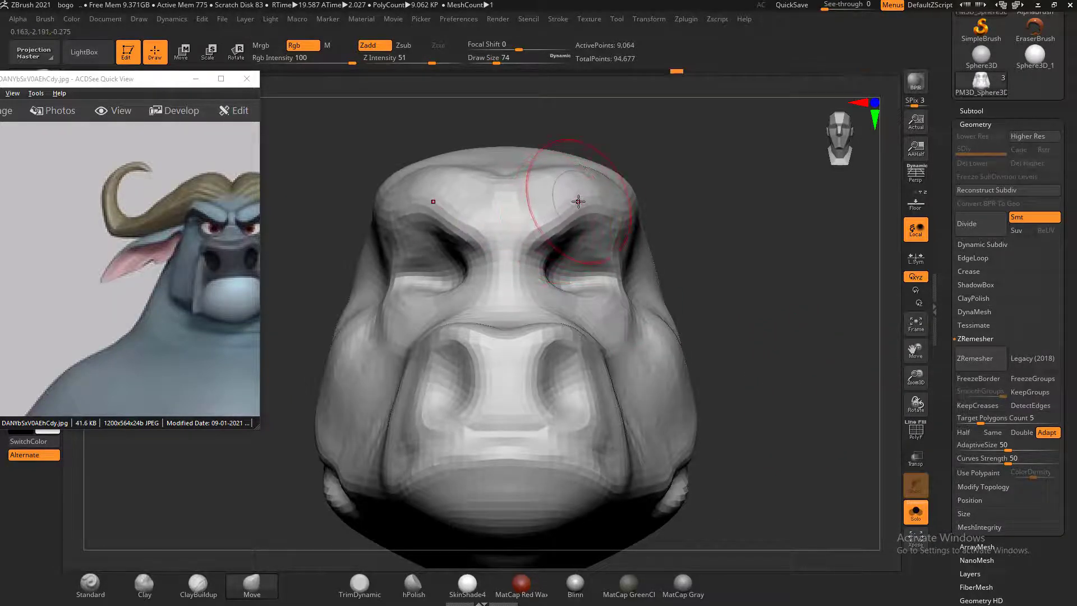
pyautogui.keyDown('alt'); pyautogui.moveTo(718, 359); pyautogui.dragTo(749, 380); pyautogui.keyUp('alt')
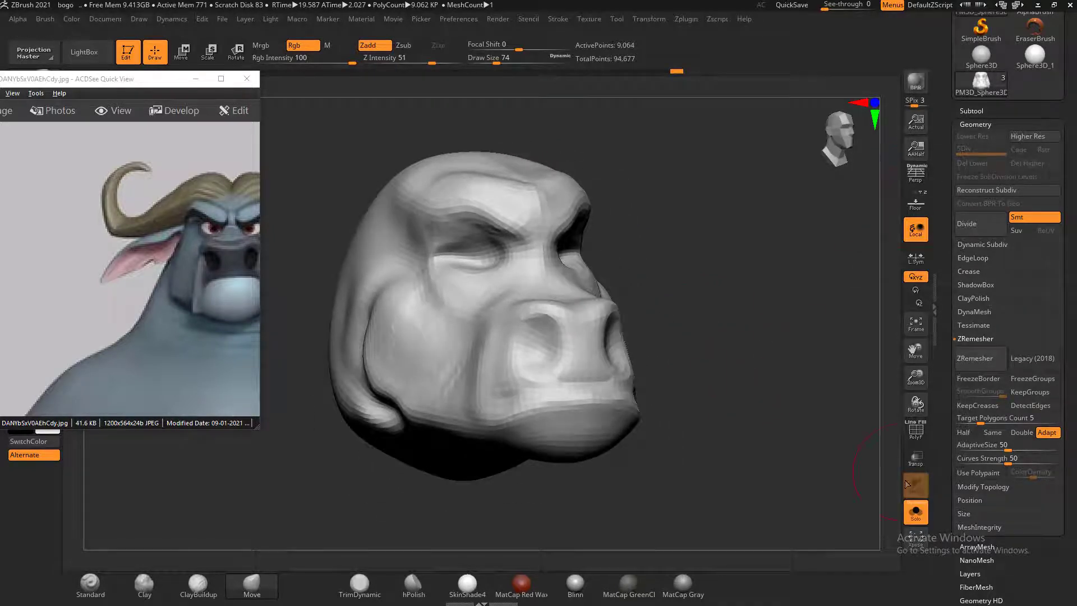
# Turn off Solo mode and make the arm subtool PM3D_Sphere3D_2 visible alongside the body
pyautogui.click(915, 511)
pyautogui.moveTo(830, 427)
pyautogui.keyDown('shift'); pyautogui.mouseDown()
pyautogui.moveTo(787, 355)
pyautogui.moveTo(817, 333)
pyautogui.moveTo(772, 283)
pyautogui.moveTo(781, 346)
pyautogui.moveTo(817, 351)
pyautogui.moveTo(767, 341)
pyautogui.moveTo(803, 327)
pyautogui.moveTo(799, 310)
pyautogui.mouseUp(); pyautogui.keyUp('shift')
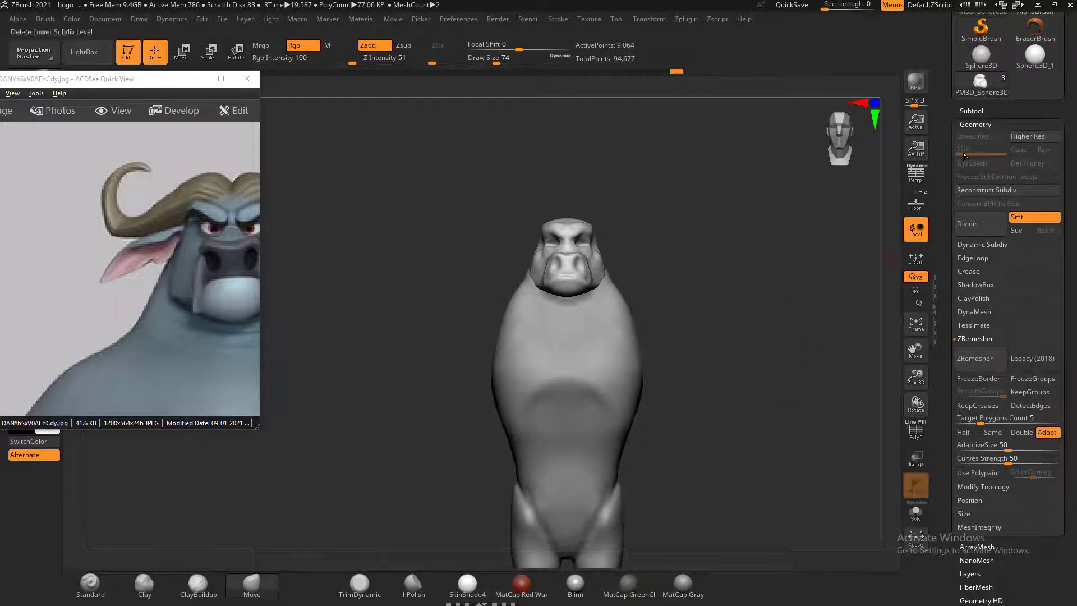
pyautogui.moveTo(966, 113); pyautogui.dragTo(979, 100)
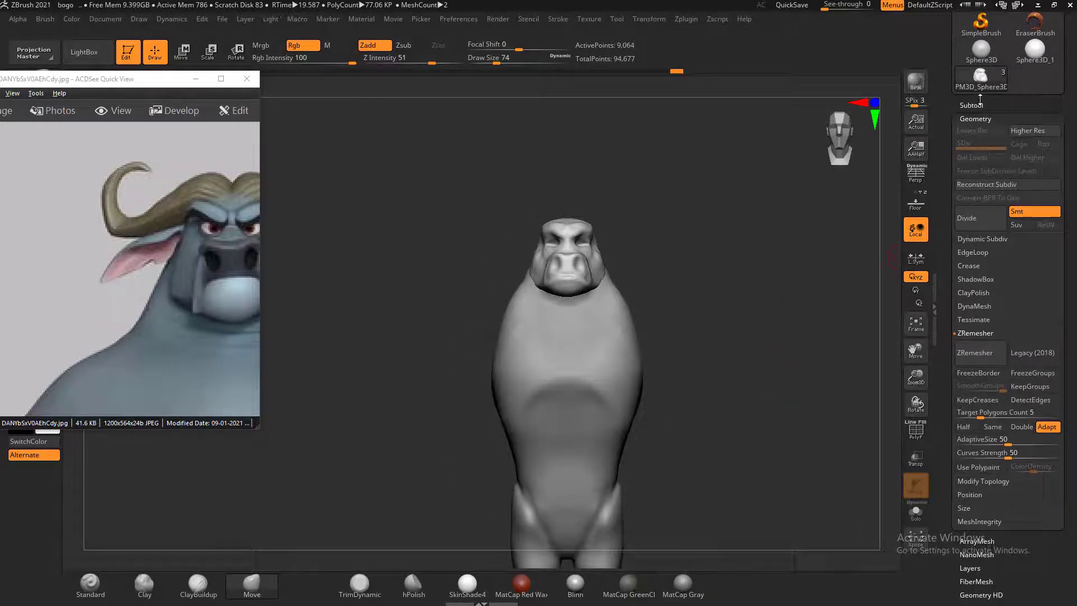
pyautogui.click(979, 105)
pyautogui.click(1057, 157)
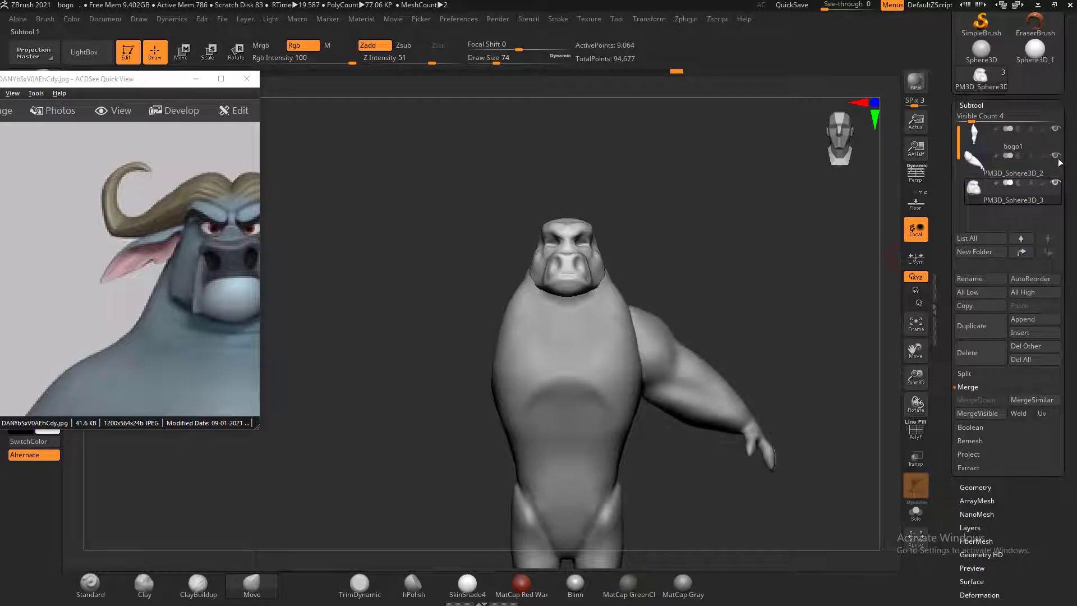
pyautogui.moveTo(881, 312)
pyautogui.mouseDown()
pyautogui.moveTo(870, 306)
pyautogui.moveTo(829, 336)
pyautogui.moveTo(847, 314)
pyautogui.mouseUp()
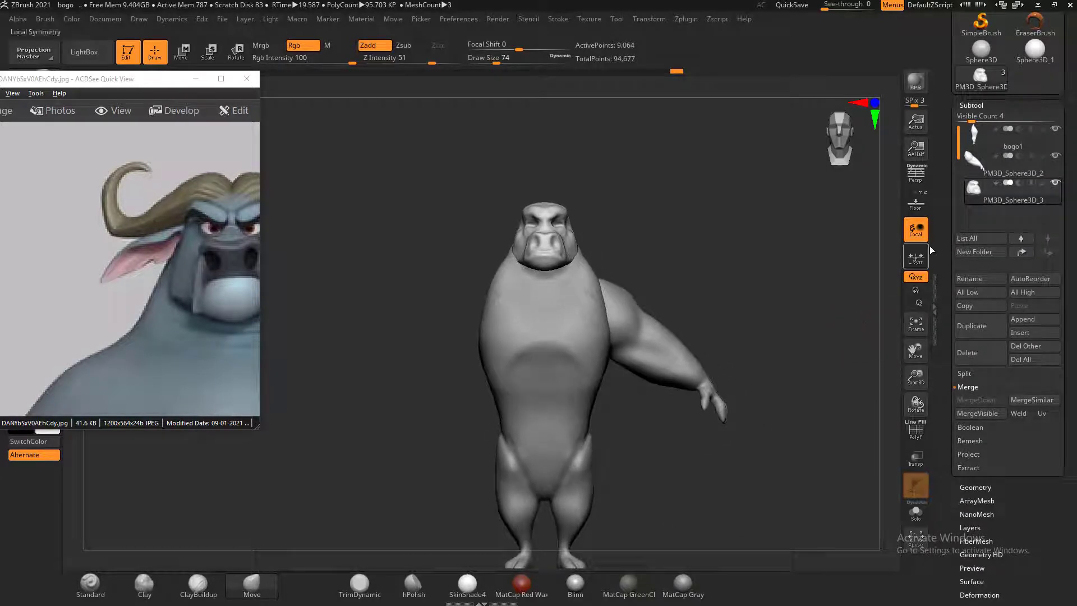
# Duplicate the head subtool PM3D_Sphere3D_3
pyautogui.click(992, 358)
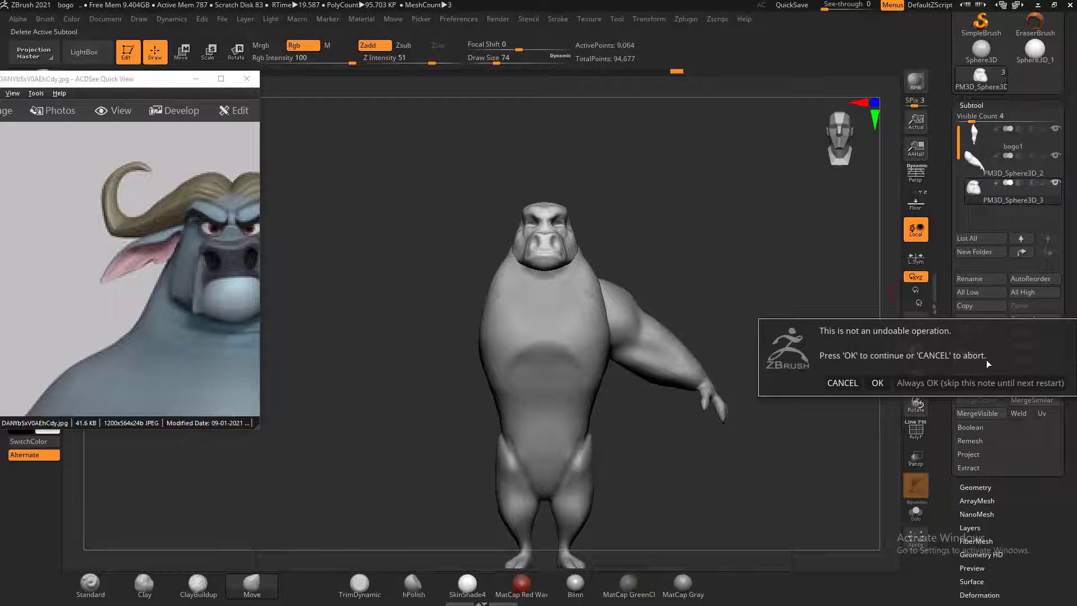
pyautogui.click(841, 387)
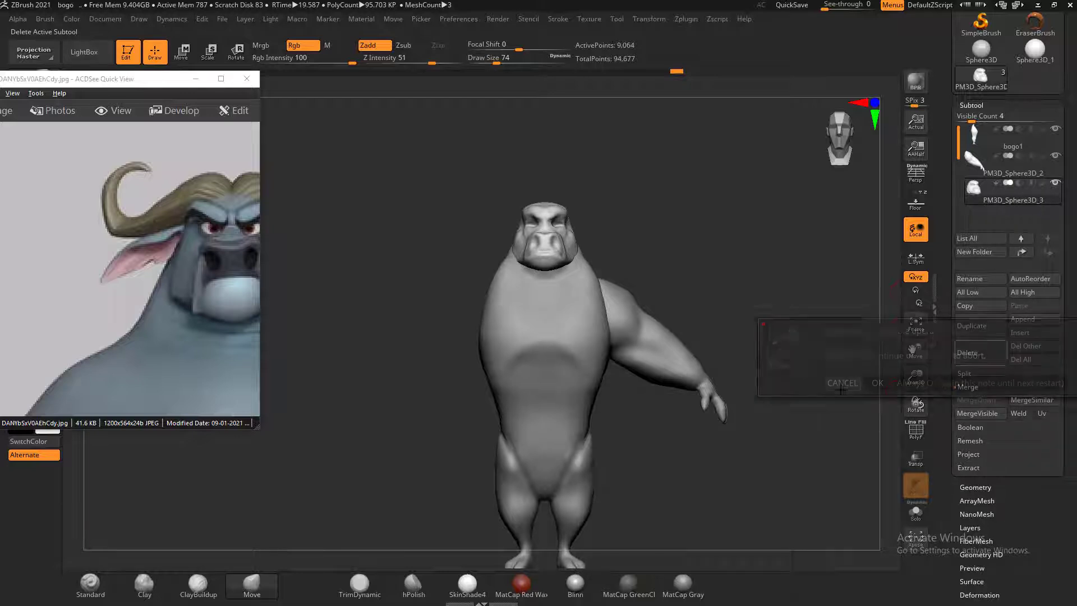
pyautogui.click(977, 325)
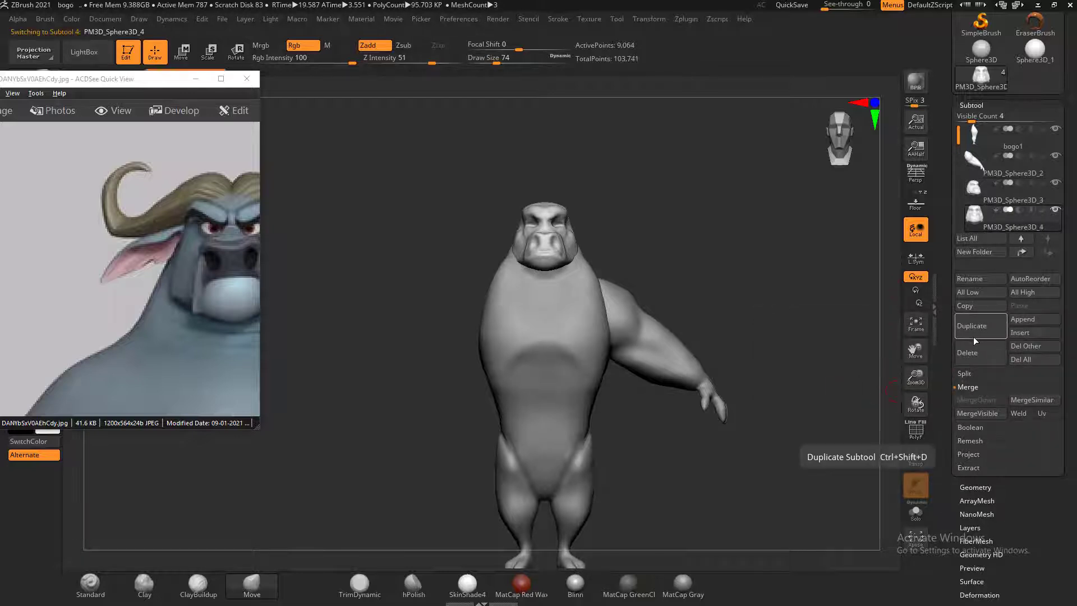
# Duplicate the arm subtool PM3D_Sphere3D_2 and mirror the copy to the other side of the body
pyautogui.click(983, 166)
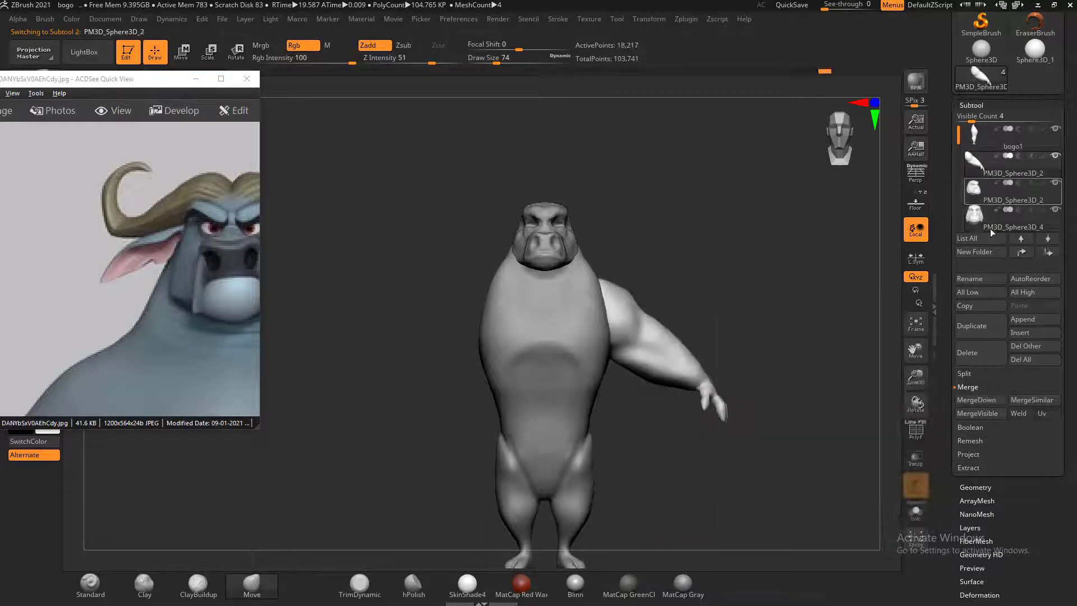
pyautogui.click(984, 330)
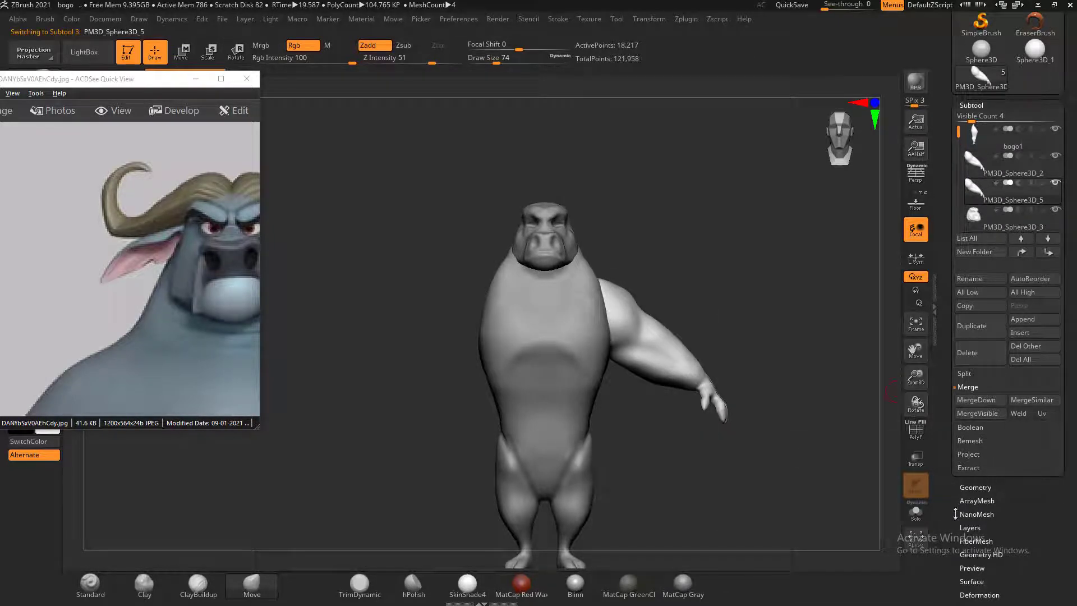
pyautogui.scroll(-3, 955, 514)
pyautogui.click(989, 429)
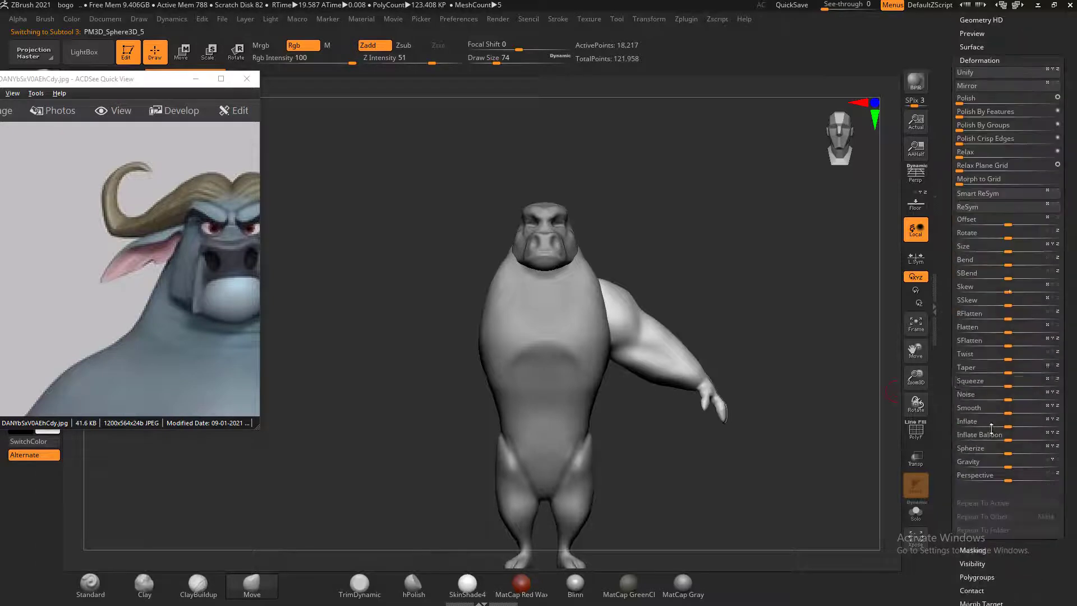
pyautogui.click(978, 90)
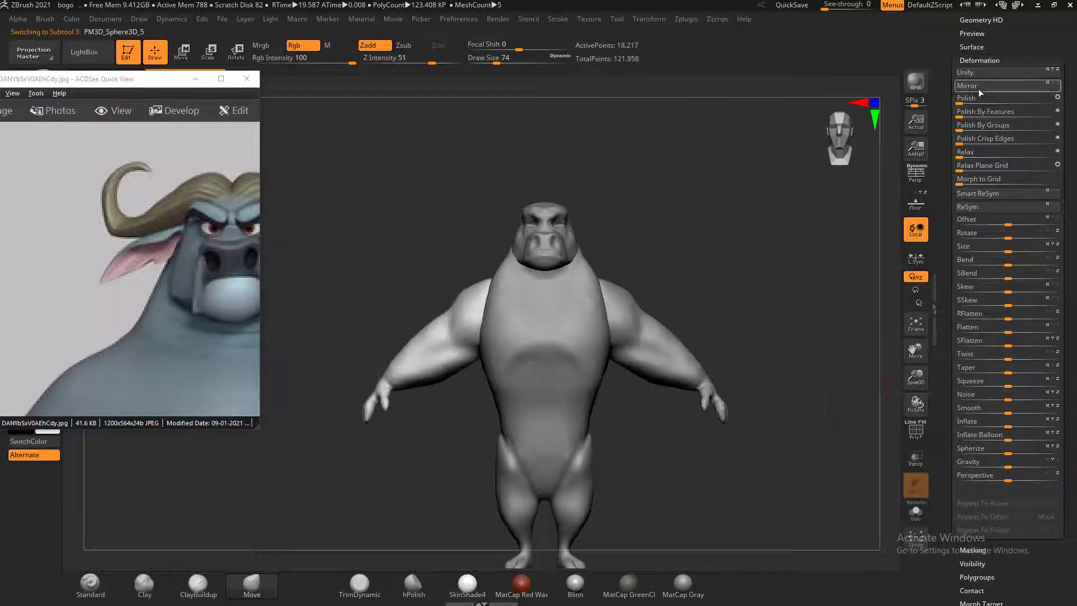
# Compare the proportions of the whole figure with the zoomed-out front-view reference image
pyautogui.moveTo(808, 264)
pyautogui.mouseDown()
pyautogui.moveTo(793, 259)
pyautogui.moveTo(777, 273)
pyautogui.mouseUp()
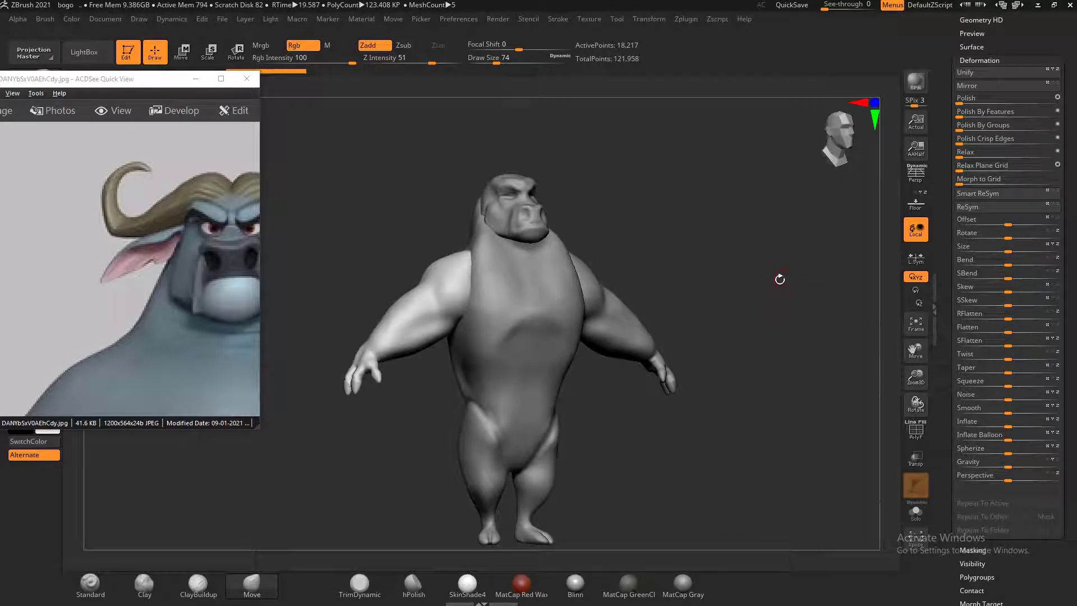
pyautogui.keyDown('shift'); pyautogui.moveTo(797, 271); pyautogui.dragTo(788, 273); pyautogui.keyUp('shift')
pyautogui.scroll(-4, 137, 344)
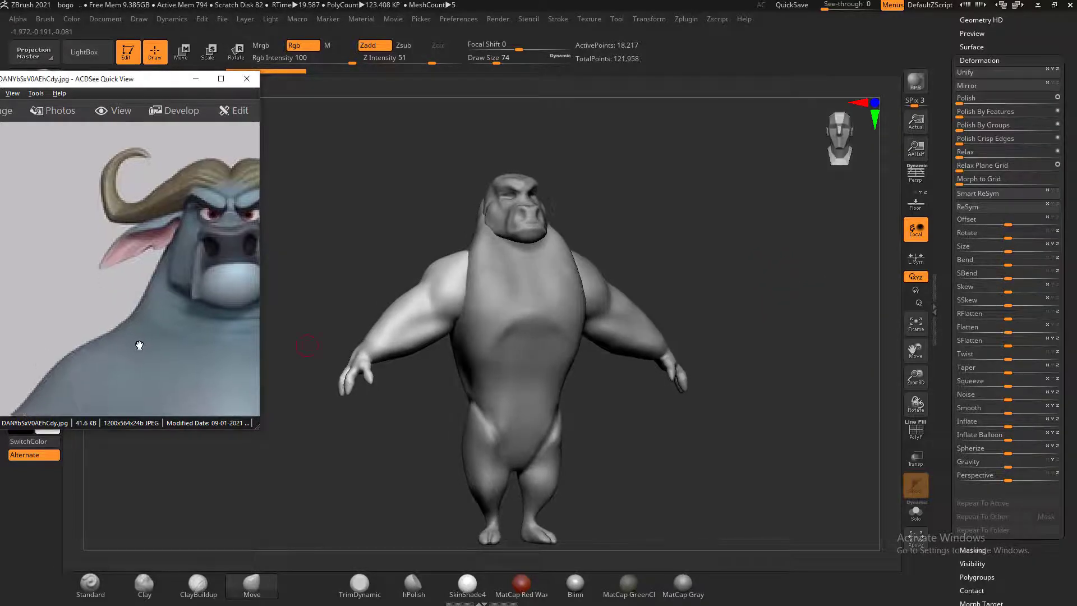
pyautogui.moveTo(690, 279); pyautogui.dragTo(678, 281)
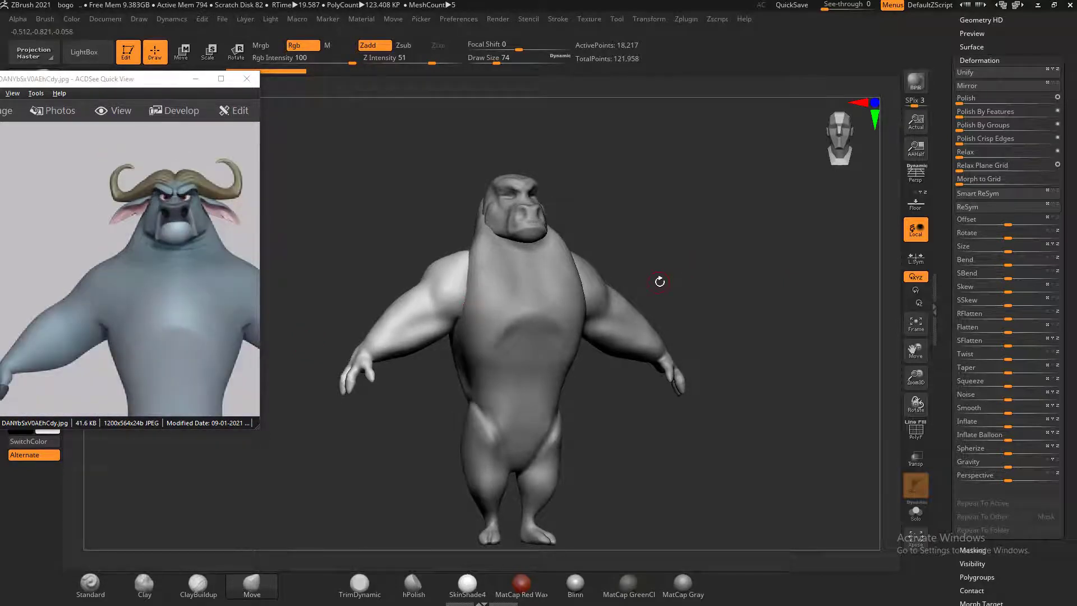
# Show the front reference image with the floor grid and append a Sphere3D_1 mesh as a new subtool
pyautogui.moveTo(675, 238)
pyautogui.mouseDown()
pyautogui.moveTo(690, 236)
pyautogui.moveTo(678, 238)
pyautogui.moveTo(691, 247)
pyautogui.mouseUp()
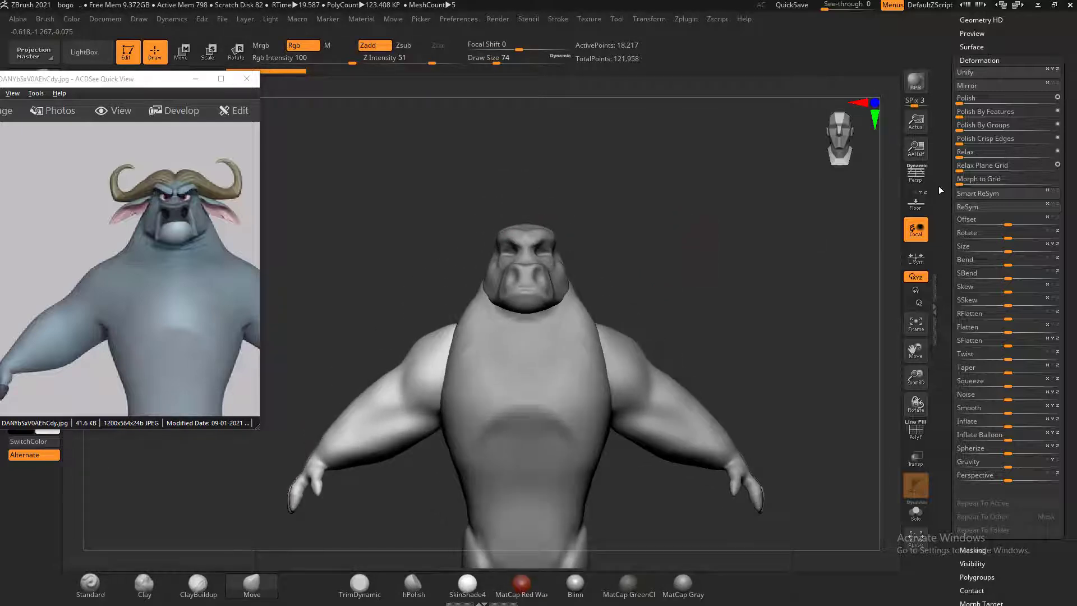
pyautogui.click(923, 204)
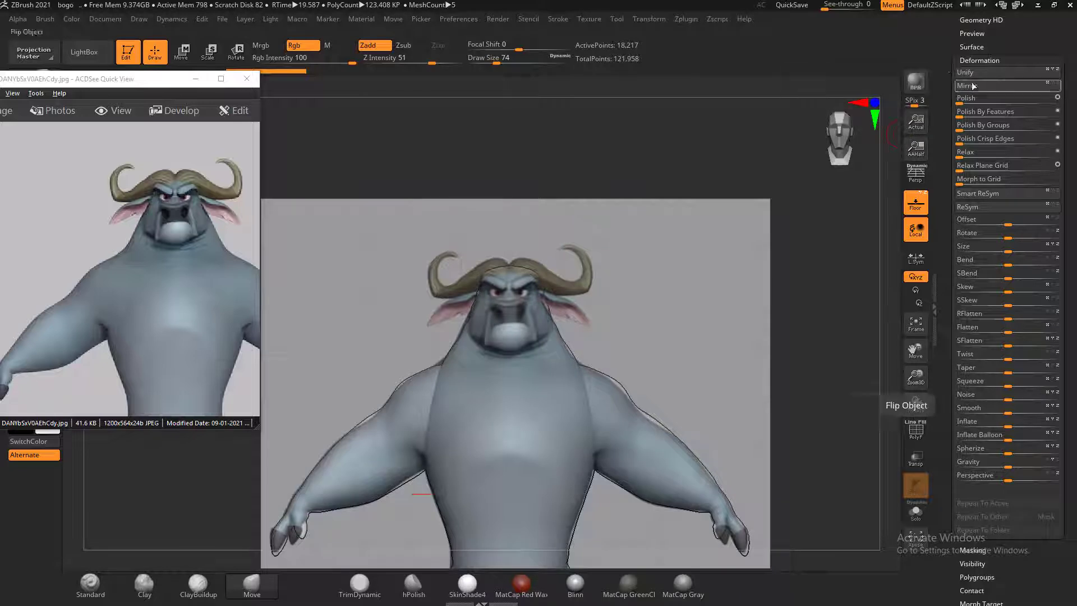
pyautogui.scroll(5, 961, 128)
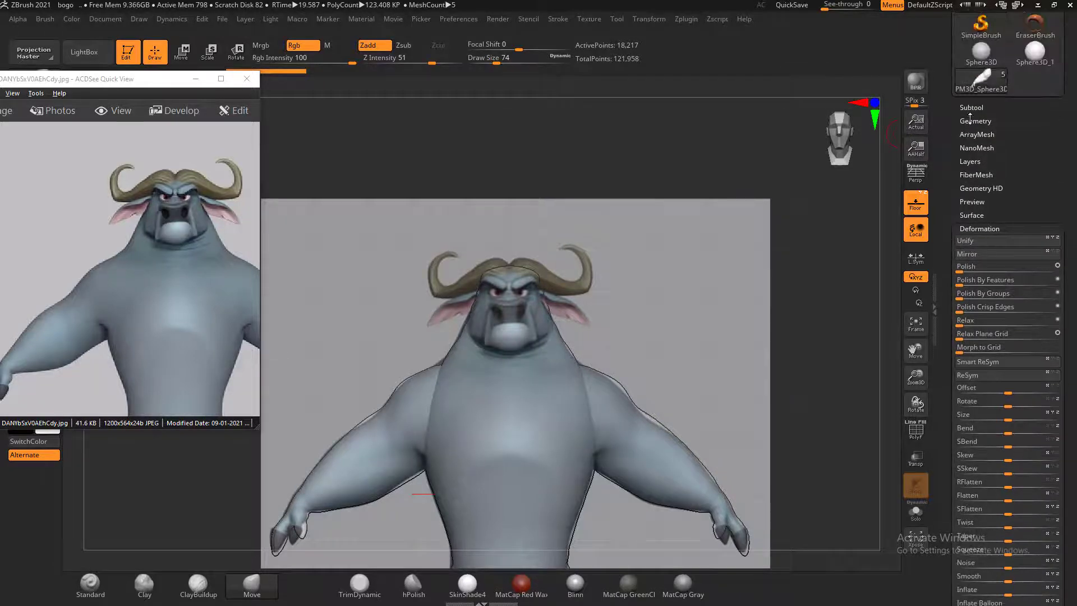
pyautogui.click(972, 120)
pyautogui.click(971, 108)
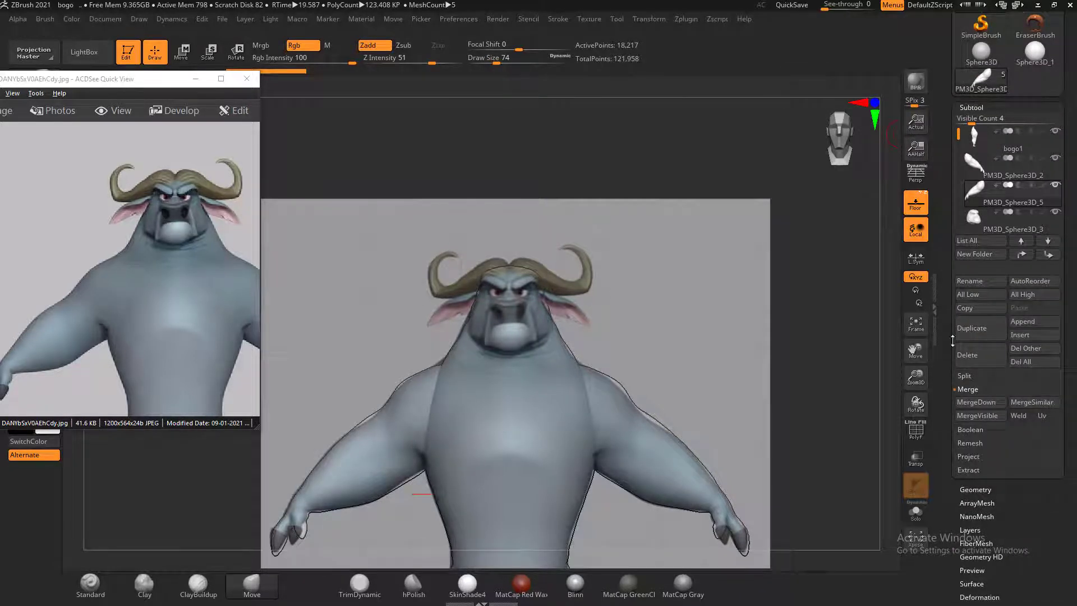
pyautogui.click(1044, 324)
pyautogui.click(1038, 321)
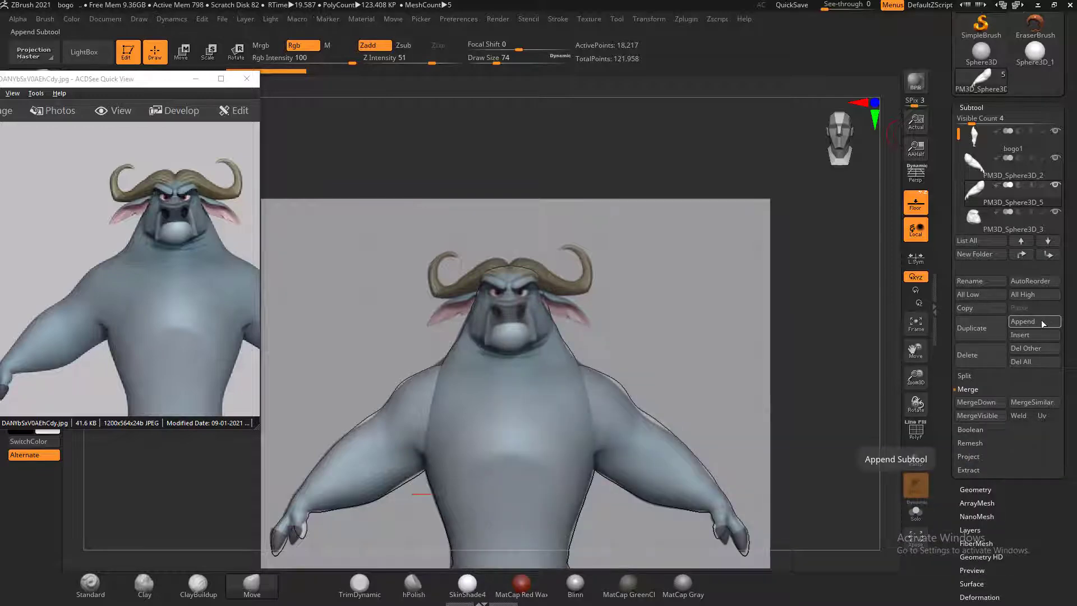
pyautogui.click(1029, 324)
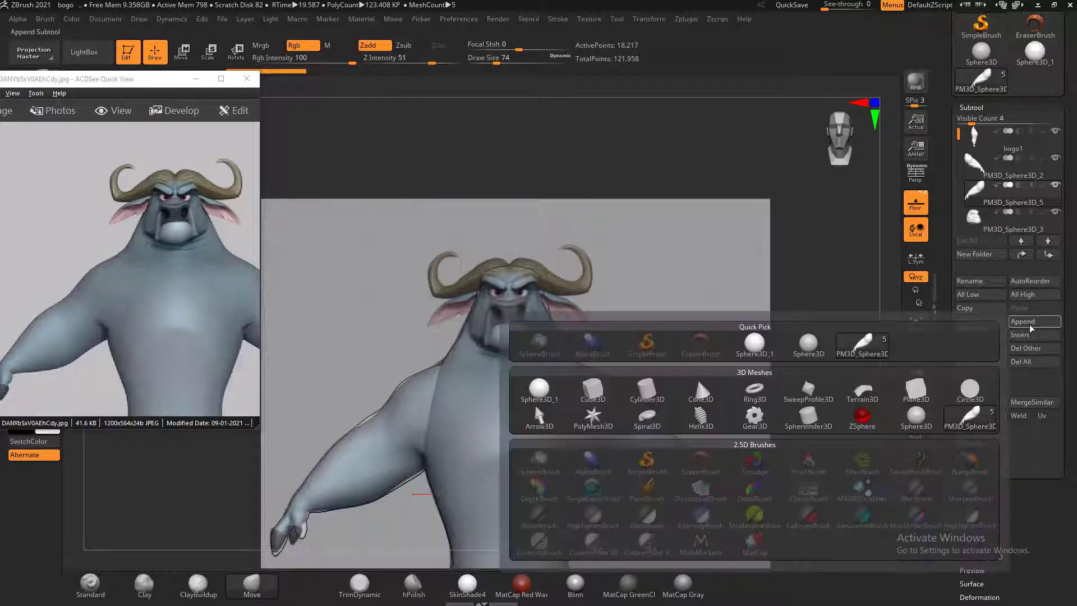
pyautogui.click(539, 391)
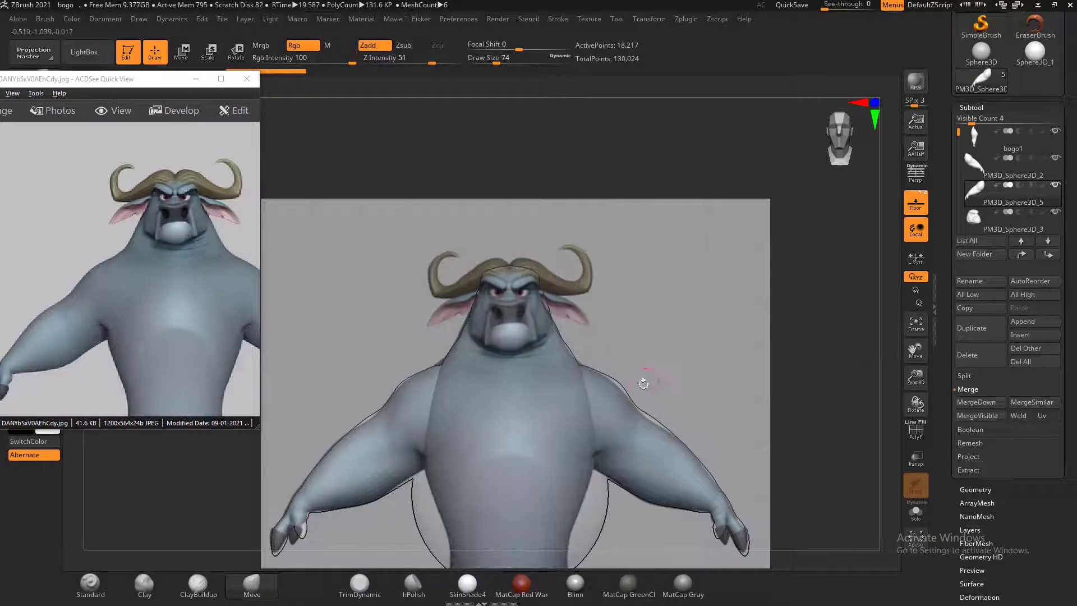
# Select the appended sphere, hide the floor reference images and move the sphere straight up to the head in side view
pyautogui.click(180, 50)
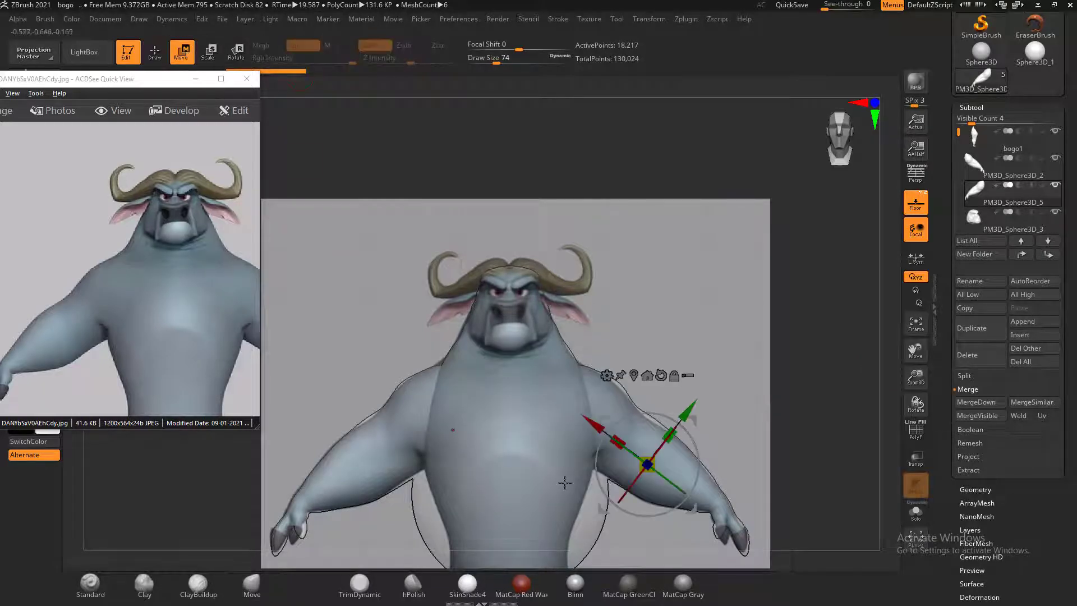
pyautogui.keyDown('alt'); pyautogui.click(579, 523); pyautogui.keyUp('alt')
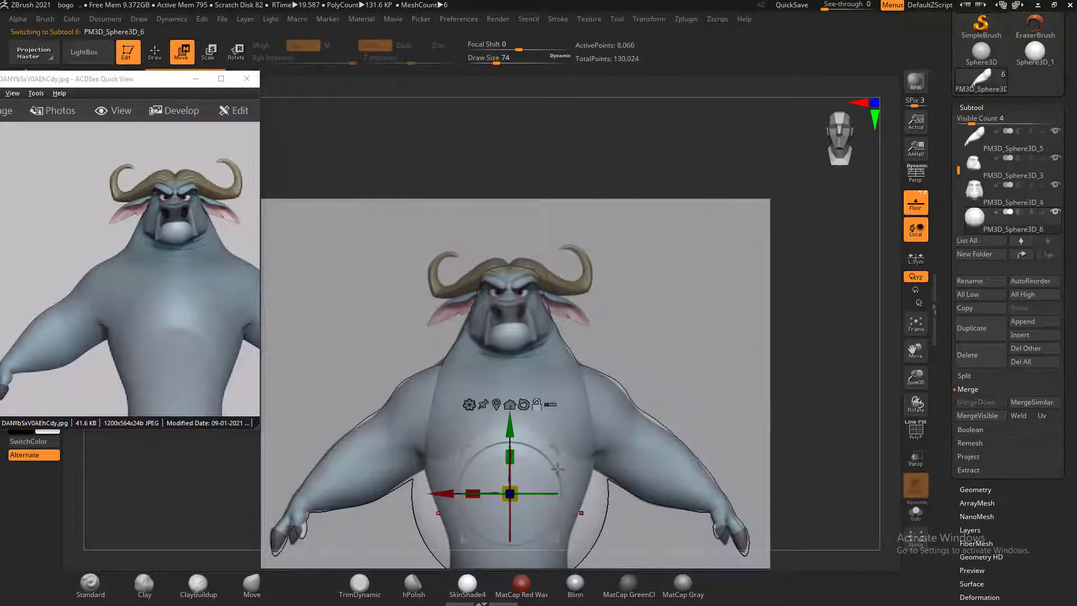
pyautogui.click(155, 50)
pyautogui.moveTo(764, 291)
pyautogui.mouseDown()
pyautogui.moveTo(797, 295)
pyautogui.moveTo(691, 354)
pyautogui.mouseUp()
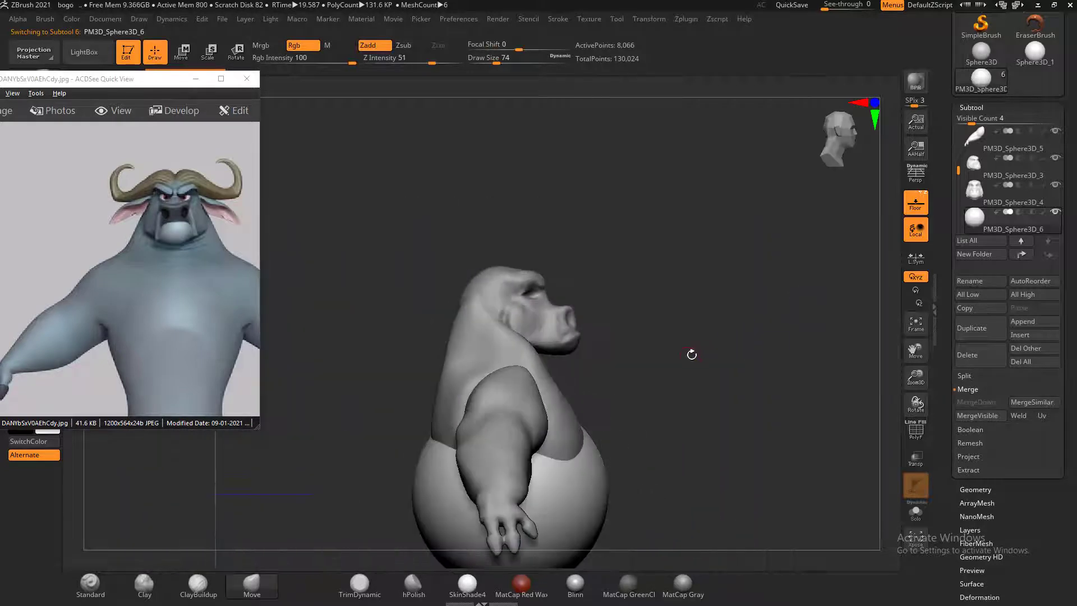
pyautogui.click(209, 51)
pyautogui.click(920, 205)
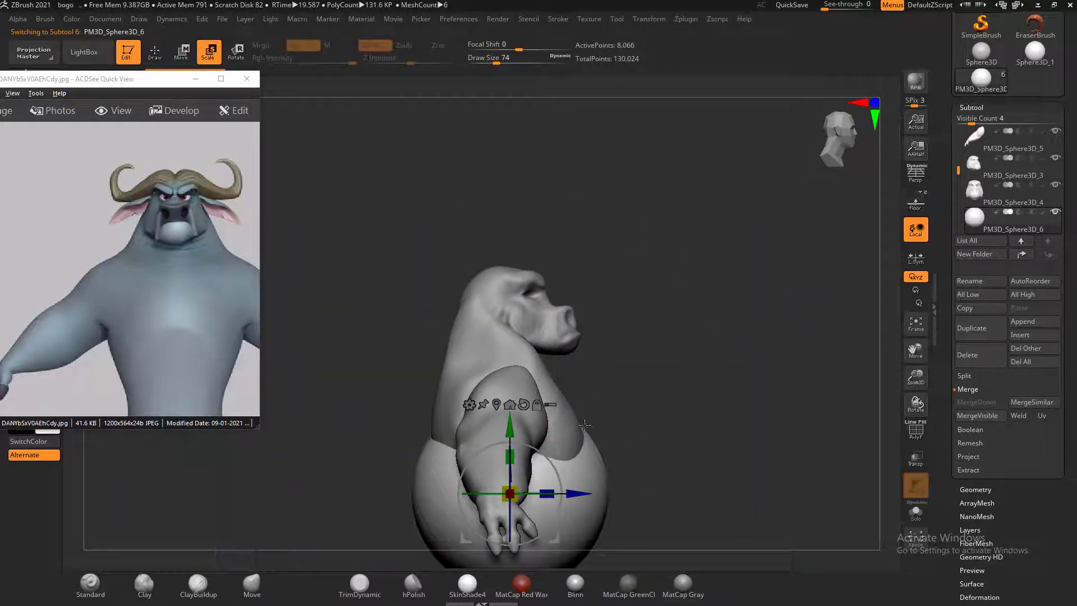
pyautogui.moveTo(510, 428); pyautogui.dragTo(524, 199)
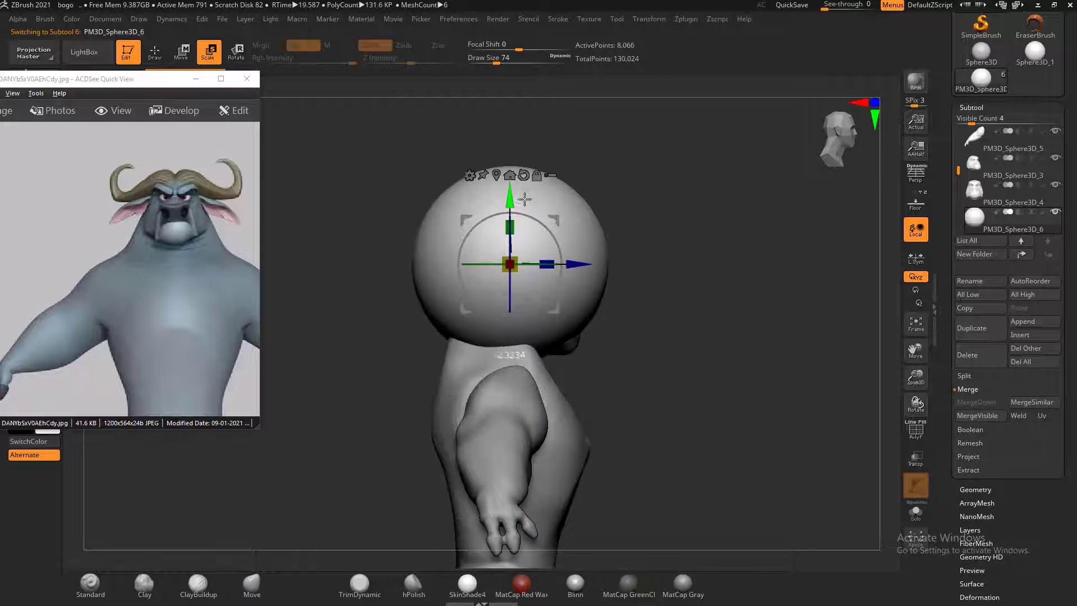
# Turn the floor reference back on in front view and scale the sphere down uniformly at the top of the head
pyautogui.moveTo(633, 254); pyautogui.dragTo(776, 282)
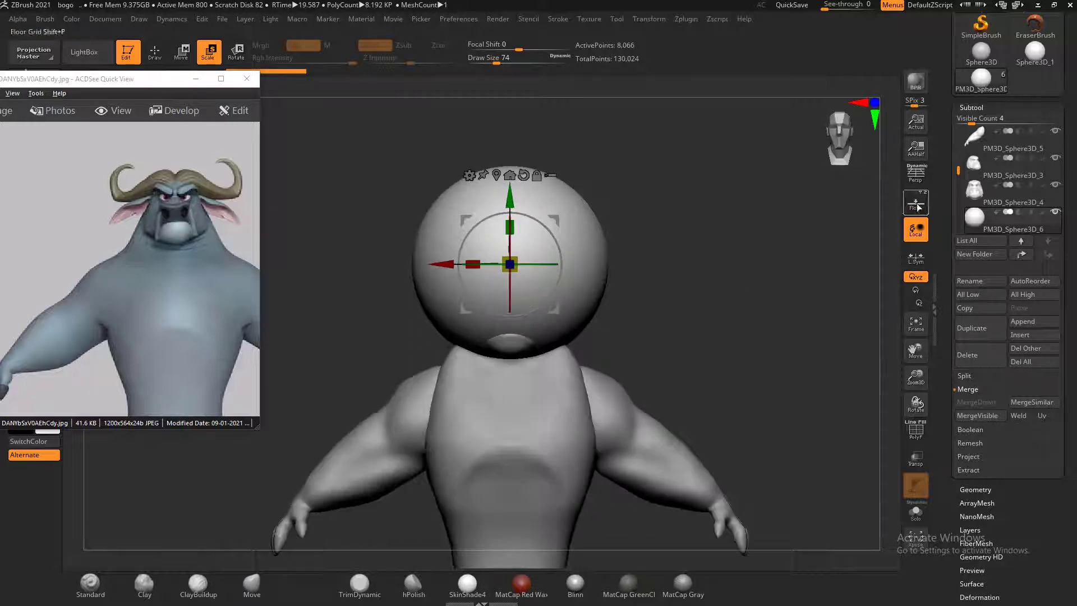
pyautogui.click(916, 203)
pyautogui.moveTo(840, 294); pyautogui.dragTo(827, 302)
pyautogui.moveTo(735, 288); pyautogui.dragTo(831, 290)
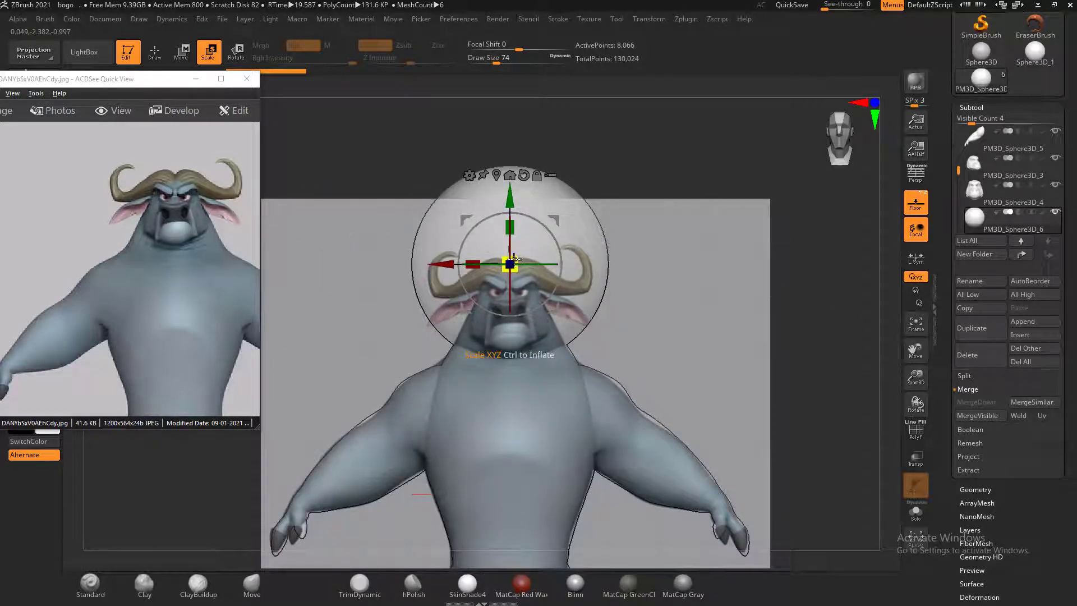
pyautogui.moveTo(514, 259); pyautogui.dragTo(549, 274)
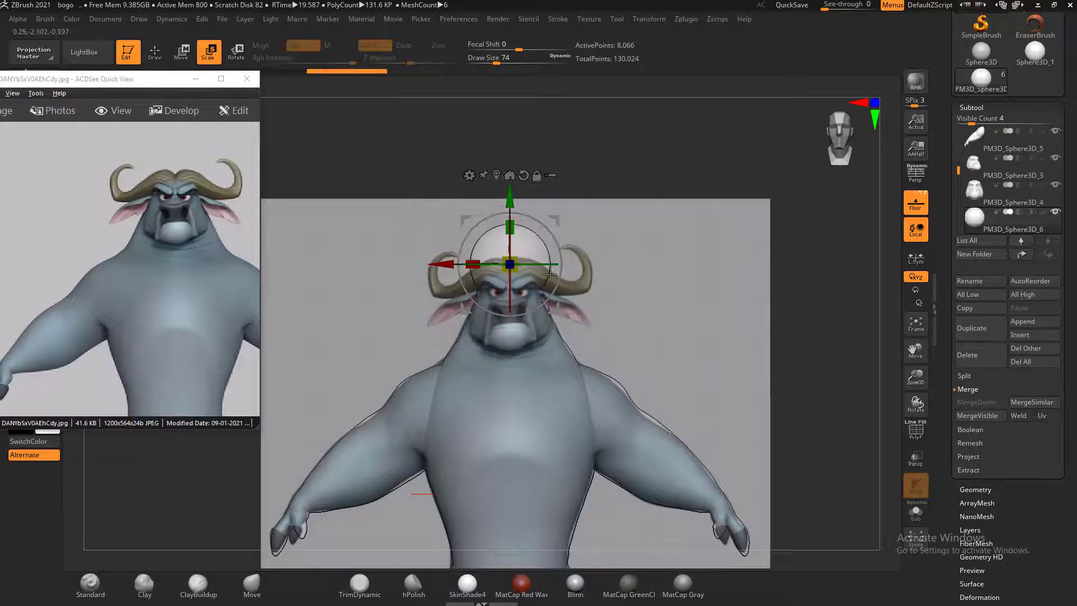
# Shrink the sphere further, move it sideways onto the base of one horn in the front reference, and flatten it vertically
pyautogui.keyDown('alt'); pyautogui.moveTo(690, 223); pyautogui.dragTo(718, 252); pyautogui.keyUp('alt')
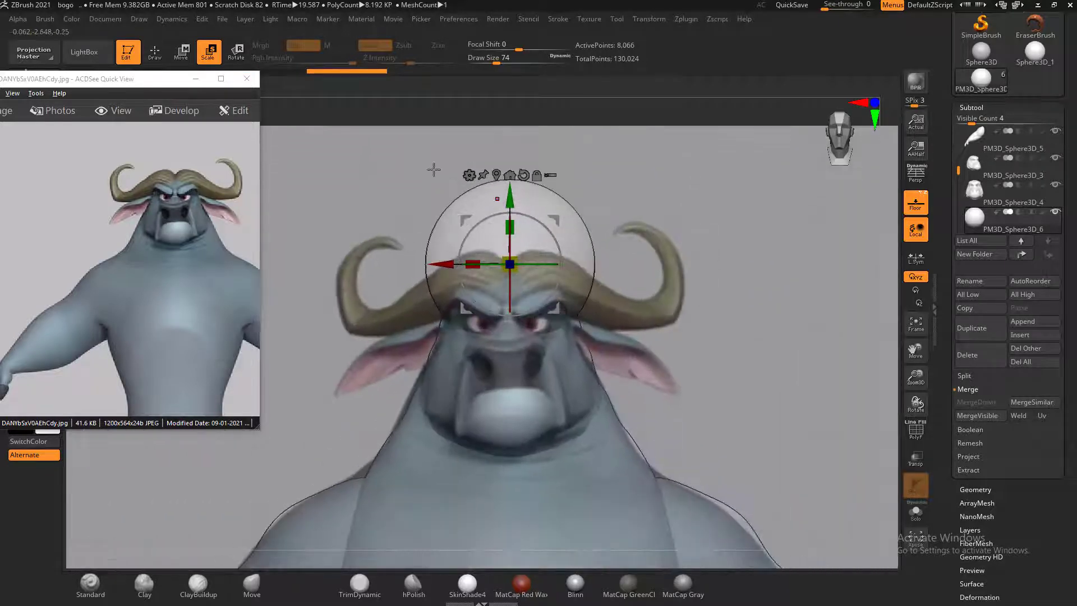
pyautogui.click(182, 50)
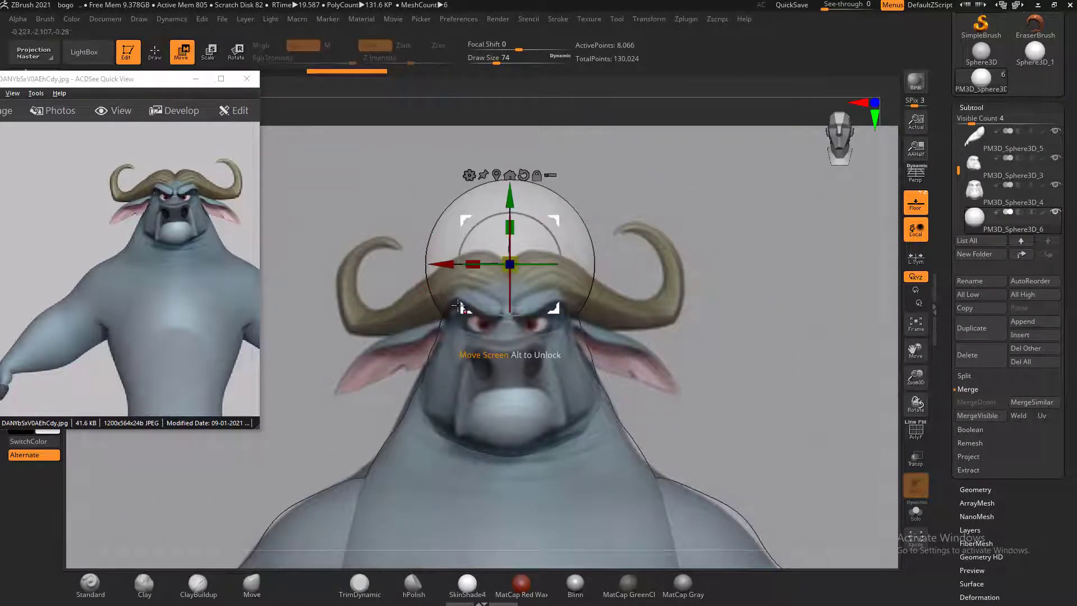
pyautogui.moveTo(510, 265); pyautogui.dragTo(547, 276)
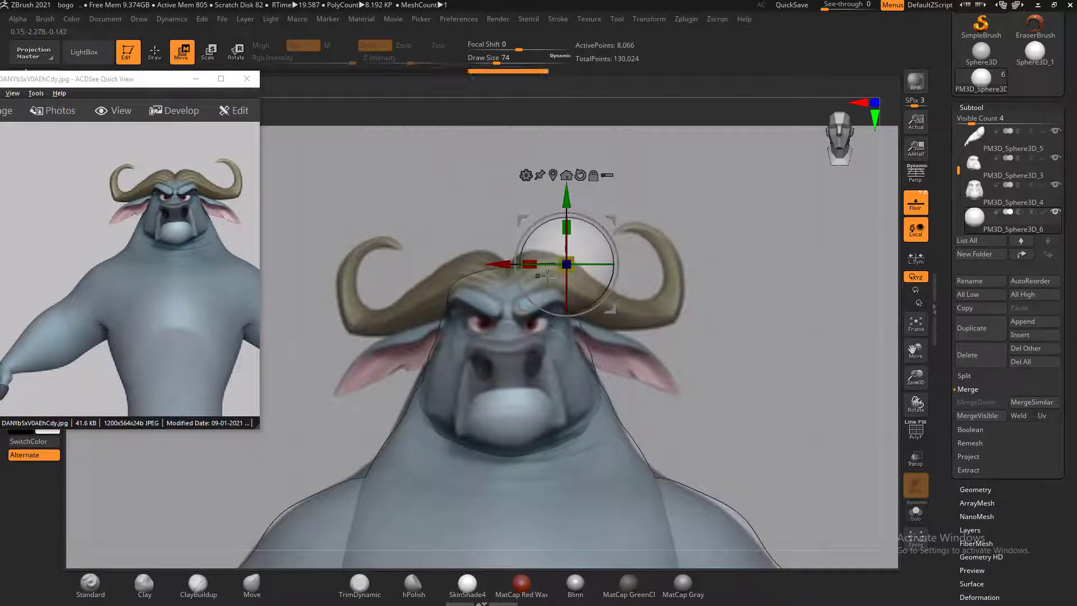
pyautogui.click(156, 54)
pyautogui.keyDown('alt'); pyautogui.moveTo(746, 192); pyautogui.dragTo(692, 195); pyautogui.keyUp('alt')
pyautogui.click(180, 51)
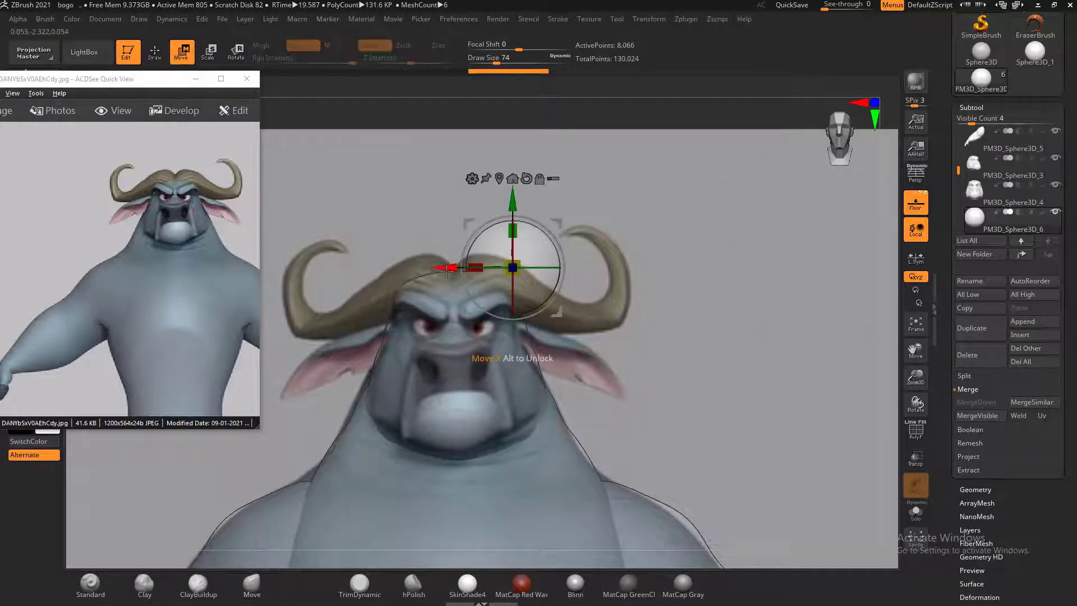
pyautogui.moveTo(502, 231); pyautogui.dragTo(508, 246)
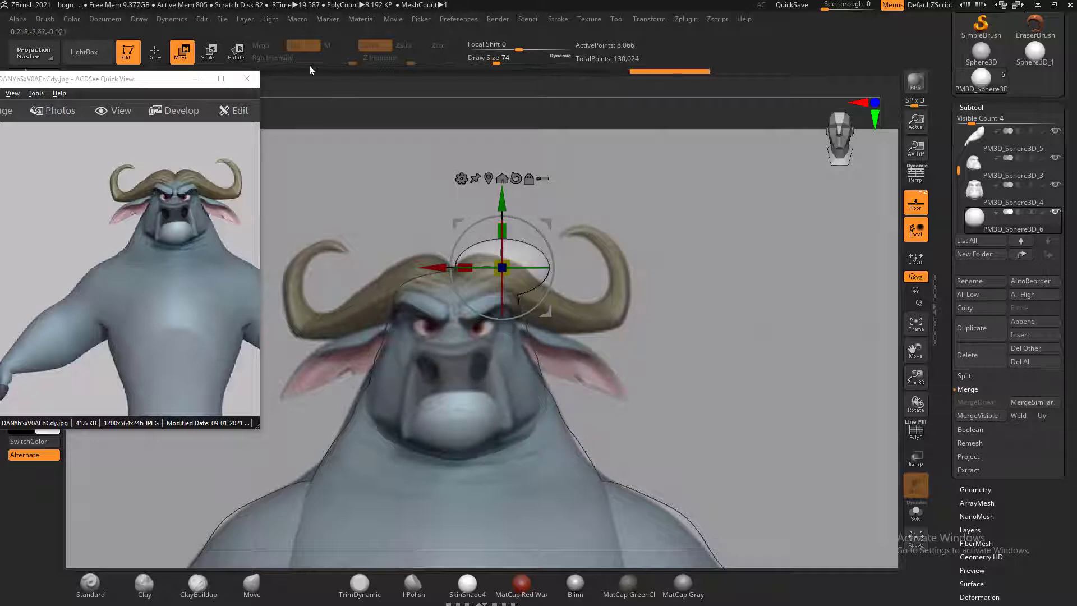
# Inspect the flattened horn sphere from the side and check the floor grid's Left-Right reference map settings
pyautogui.click(157, 53)
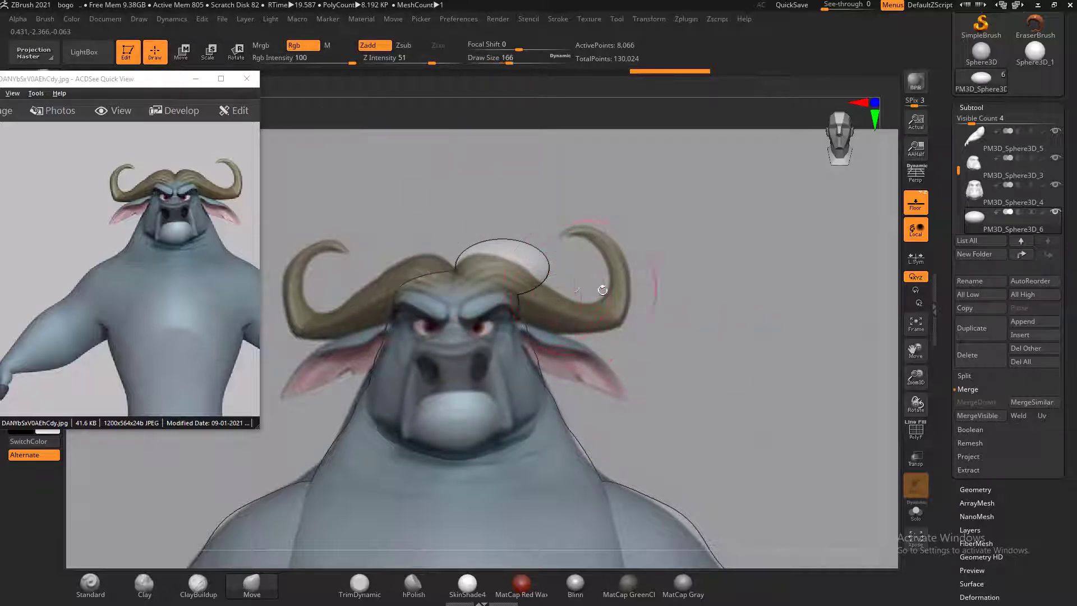
pyautogui.moveTo(603, 290)
pyautogui.mouseDown()
pyautogui.moveTo(649, 276)
pyautogui.moveTo(748, 278)
pyautogui.mouseUp()
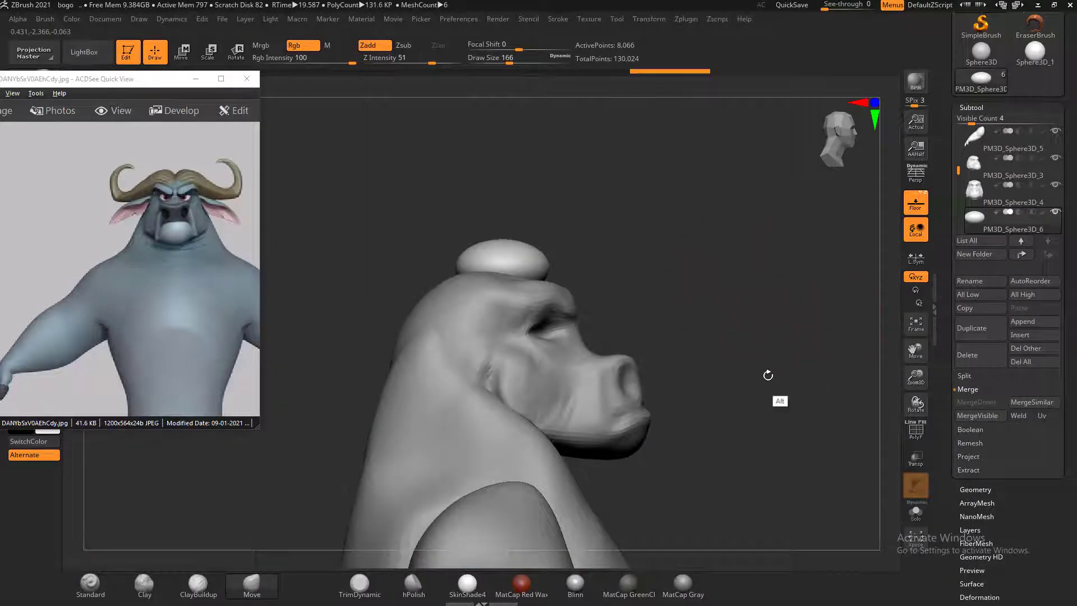
pyautogui.moveTo(768, 375)
pyautogui.keyDown('alt'); pyautogui.mouseDown()
pyautogui.moveTo(702, 253)
pyautogui.moveTo(625, 175)
pyautogui.moveTo(705, 433)
pyautogui.moveTo(746, 413)
pyautogui.mouseUp(); pyautogui.keyUp('alt')
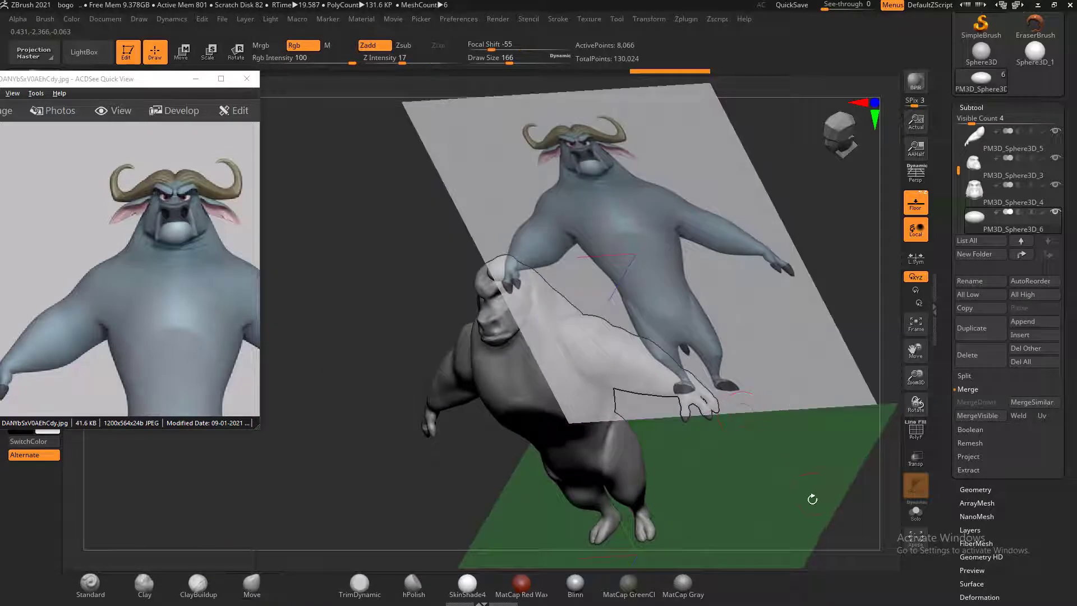
pyautogui.keyDown('shift'); pyautogui.moveTo(813, 499); pyautogui.dragTo(754, 336); pyautogui.keyUp('shift')
pyautogui.moveTo(754, 336); pyautogui.dragTo(875, 368)
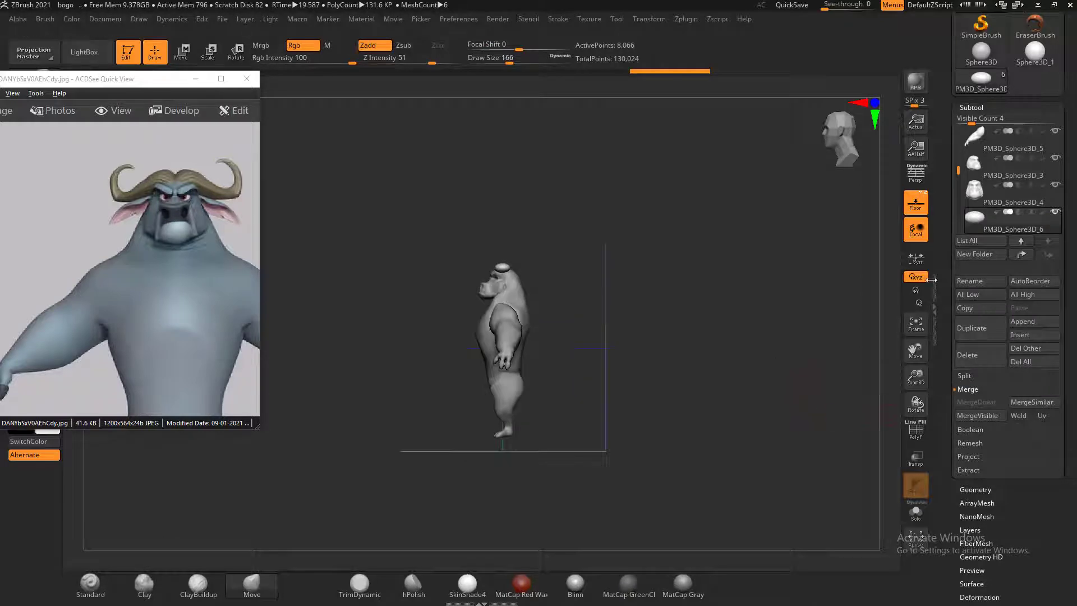
pyautogui.moveTo(946, 298); pyautogui.dragTo(948, 415)
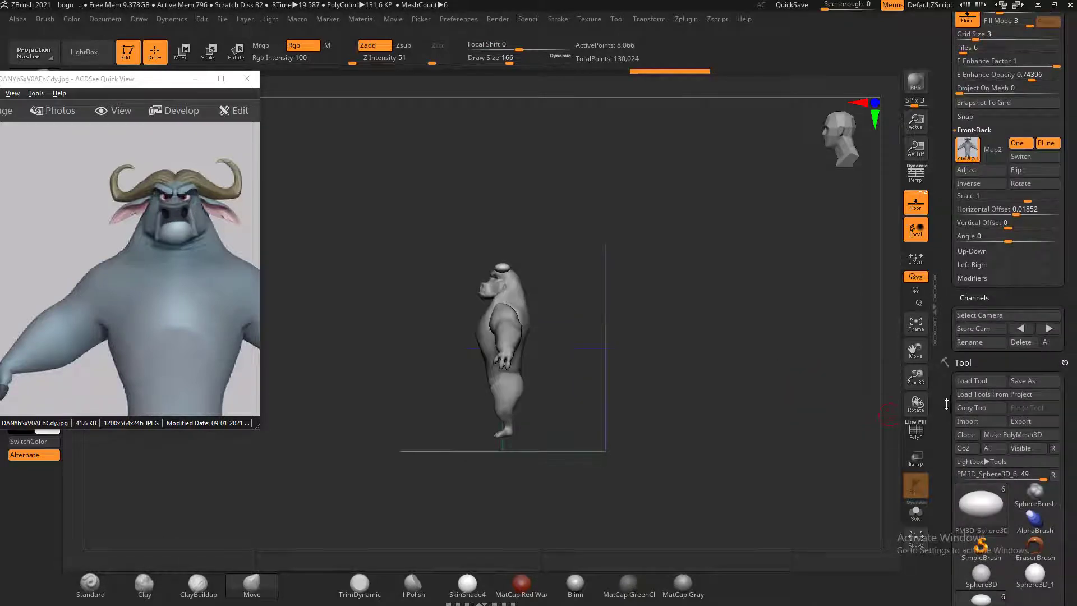
pyautogui.click(979, 264)
pyautogui.click(971, 182)
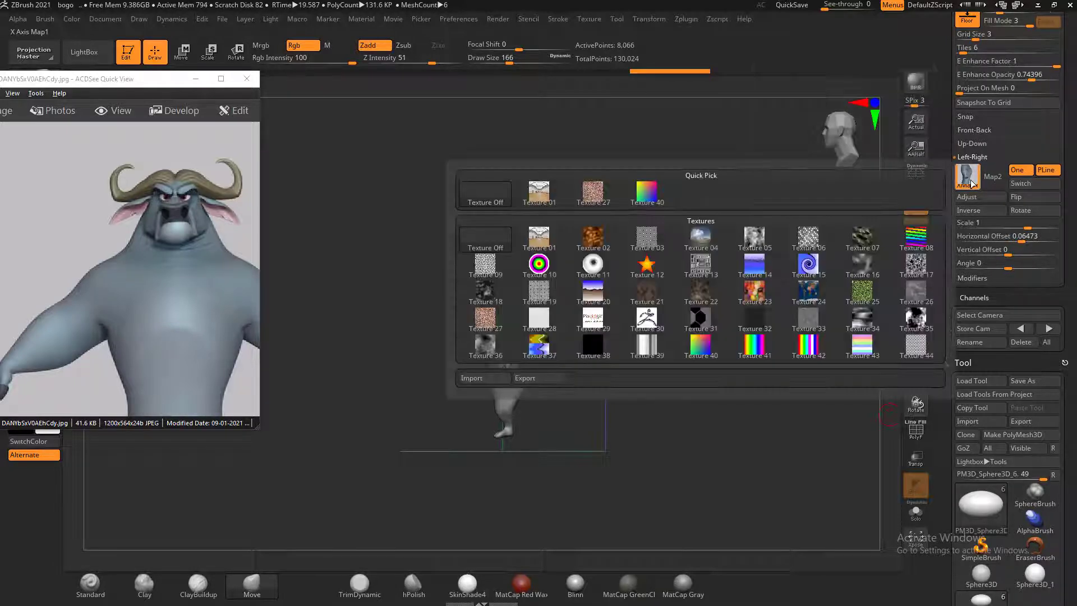
pyautogui.click(971, 183)
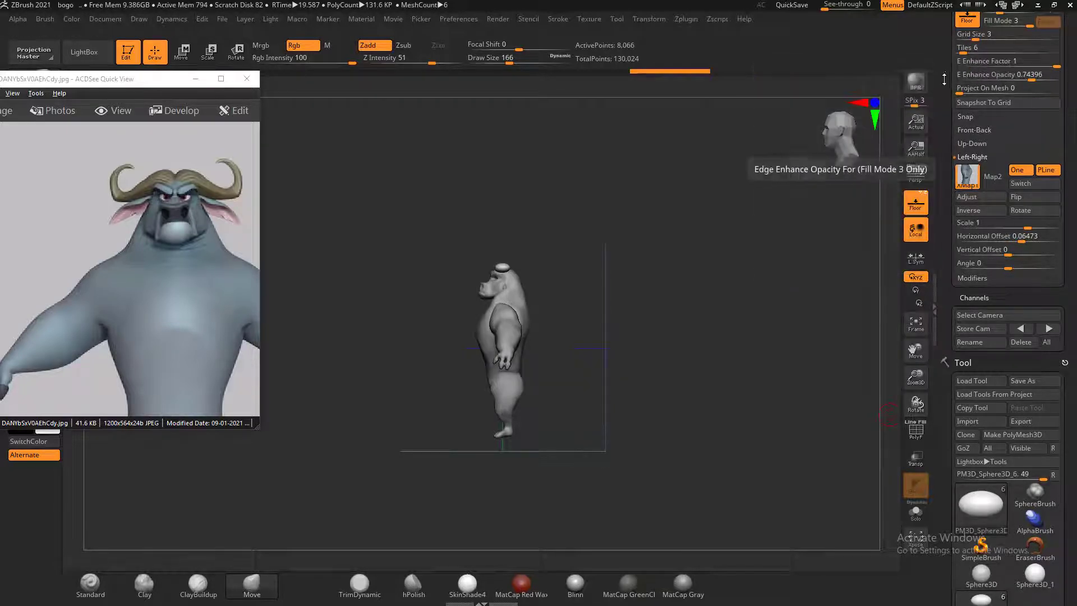
pyautogui.moveTo(945, 140); pyautogui.dragTo(945, 175)
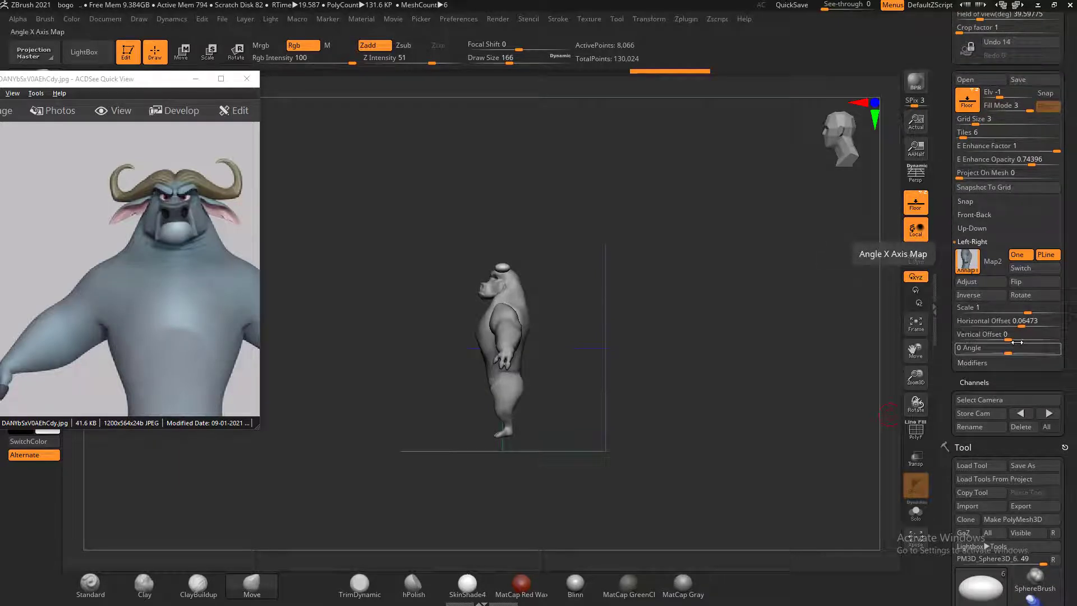
pyautogui.moveTo(772, 303)
pyautogui.mouseDown()
pyautogui.moveTo(807, 322)
pyautogui.moveTo(877, 332)
pyautogui.mouseUp()
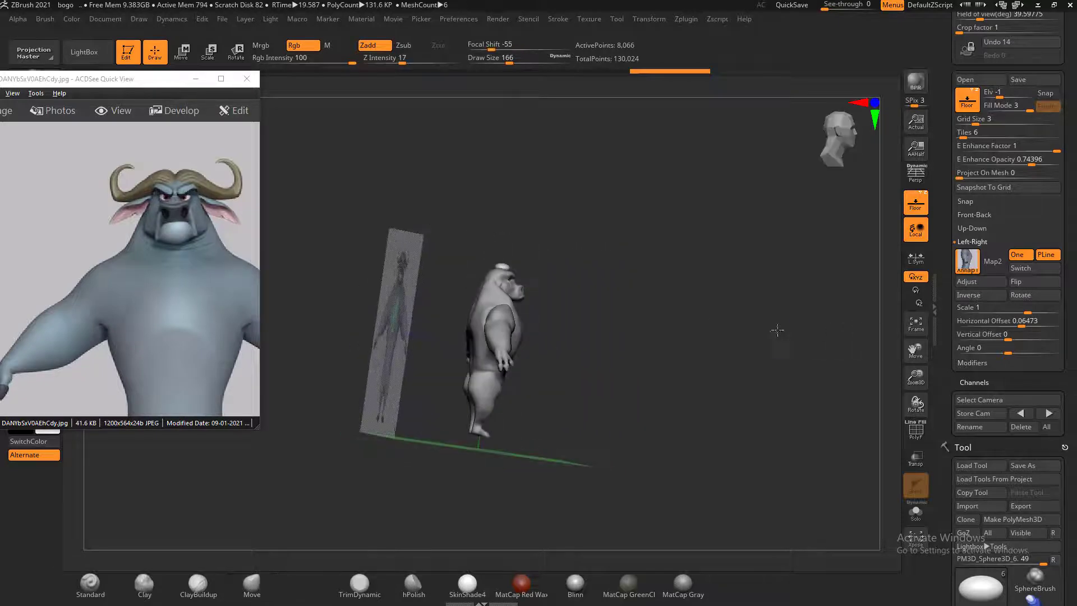
pyautogui.keyDown('shift'); pyautogui.moveTo(777, 330); pyautogui.dragTo(835, 361); pyautogui.keyUp('shift')
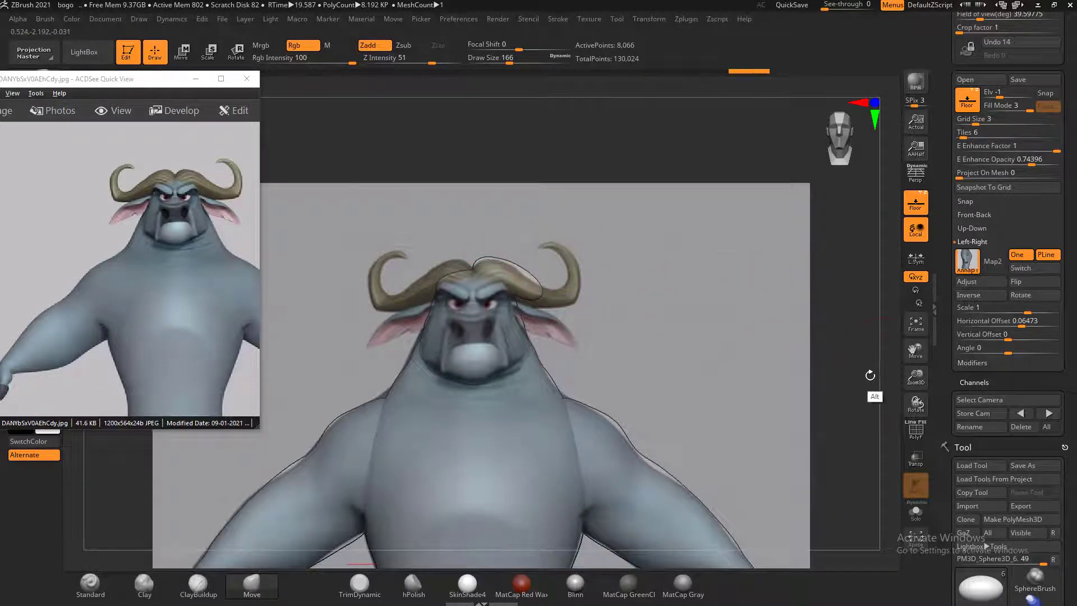
# Frame the whole figure over the front reference, minimize the separate reference image window and turn on PolyFrame display
pyautogui.keyDown('alt'); pyautogui.moveTo(870, 375); pyautogui.dragTo(832, 361); pyautogui.keyUp('alt')
pyautogui.keyDown('alt'); pyautogui.moveTo(833, 397); pyautogui.dragTo(803, 365); pyautogui.keyUp('alt')
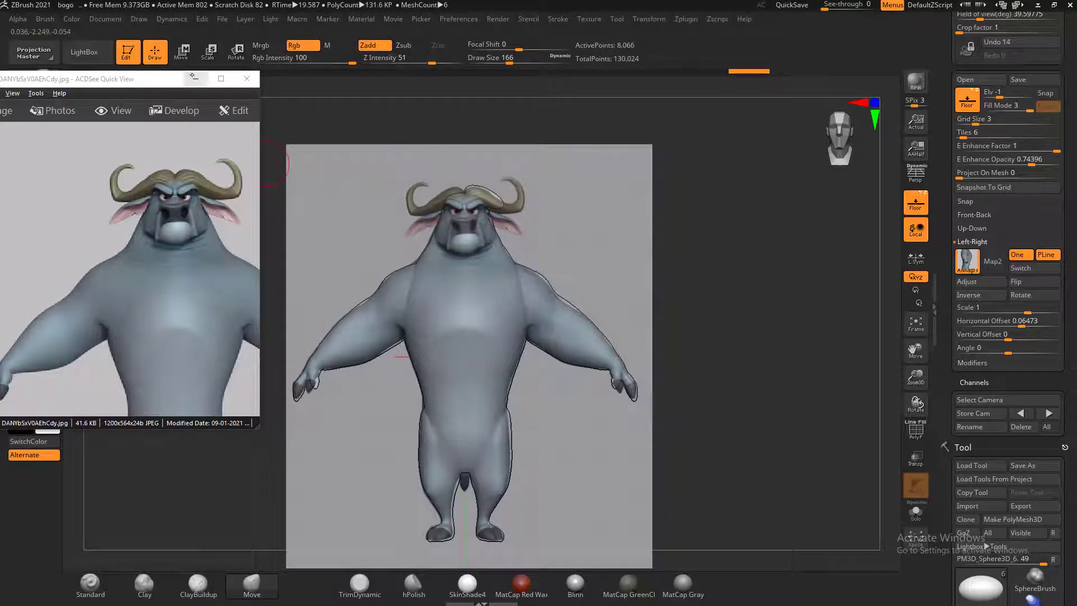
pyautogui.click(194, 77)
pyautogui.hotkey('shift', 'f')
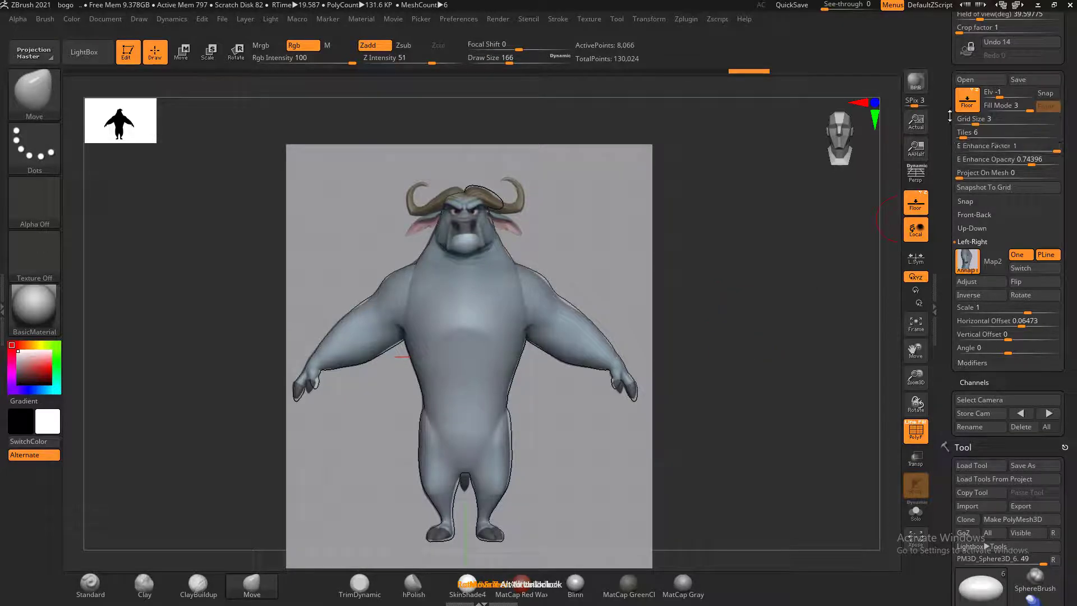
# Browse the subtool list and select the horn subtool PM3D_Sphere3D_6
pyautogui.scroll(-8, 967, 341)
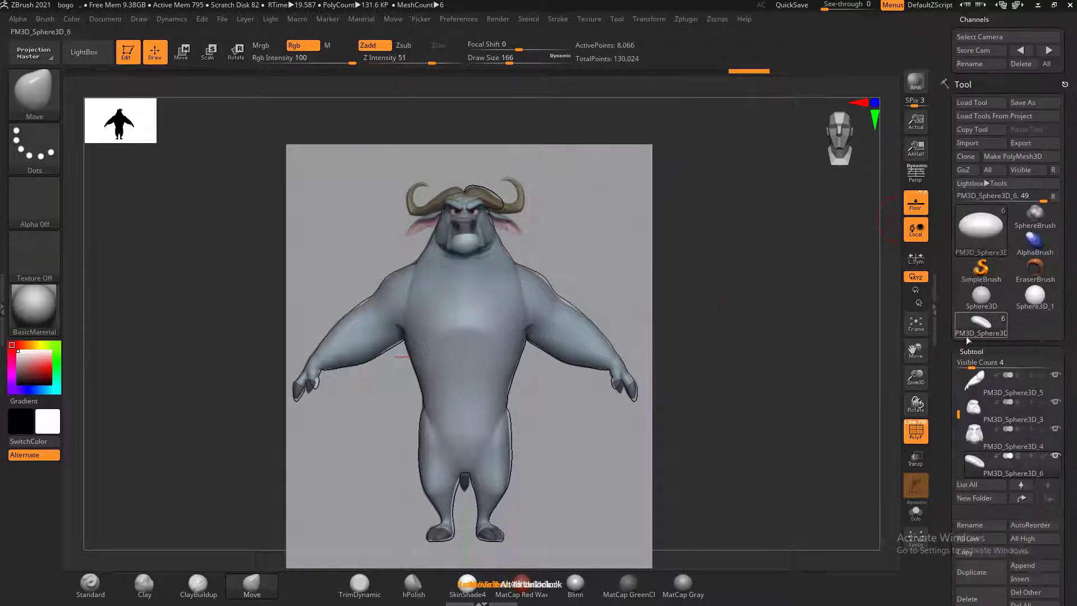
pyautogui.moveTo(976, 408)
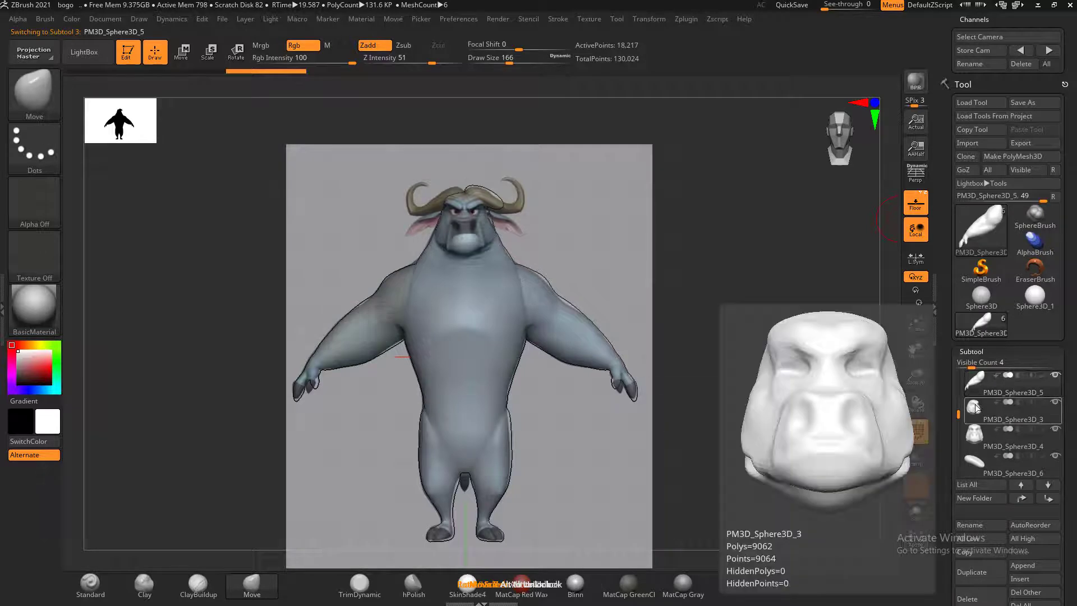
pyautogui.click(977, 445)
pyautogui.click(975, 471)
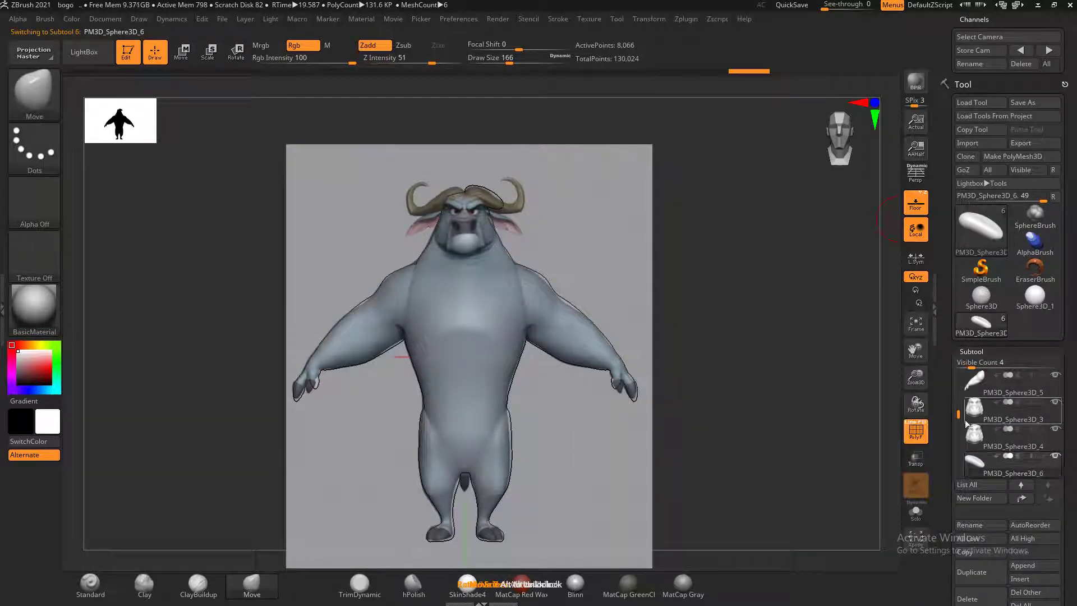
# Select the body subtool bogo1 and turn off the floor reference images and PolyFrame display
pyautogui.moveTo(959, 415); pyautogui.dragTo(959, 413)
pyautogui.scroll(1, 960, 413)
pyautogui.click(967, 383)
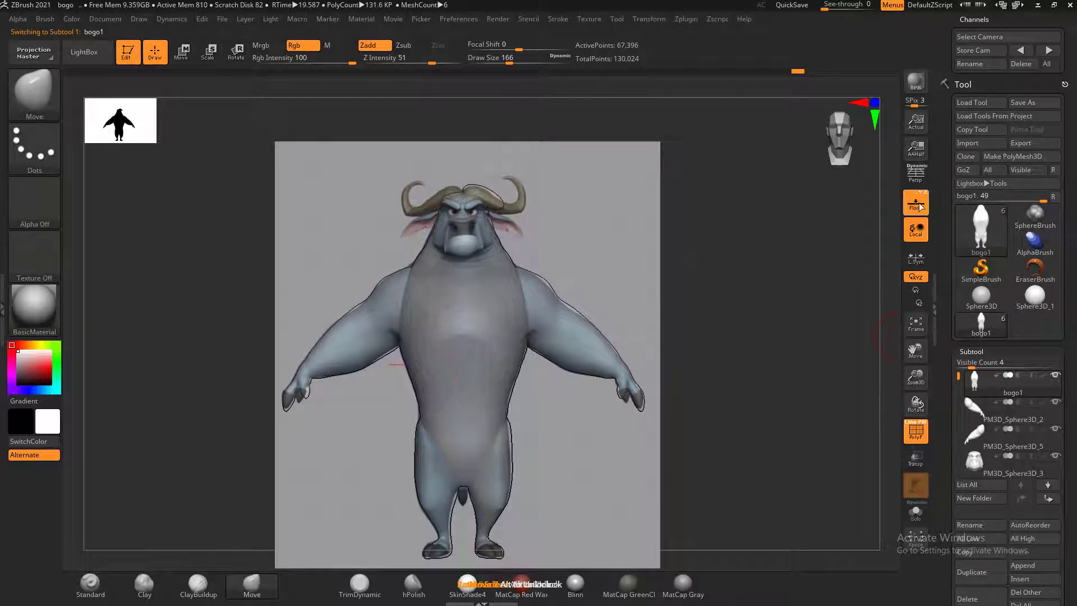
pyautogui.click(916, 204)
pyautogui.moveTo(846, 416); pyautogui.dragTo(858, 395)
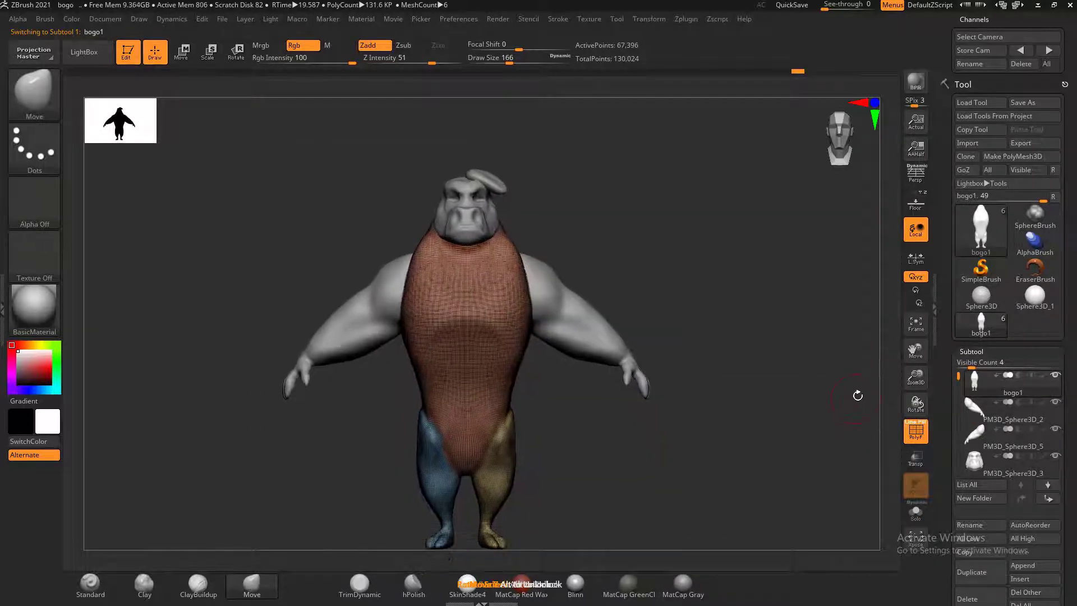
pyautogui.hotkey('shift', 'f')
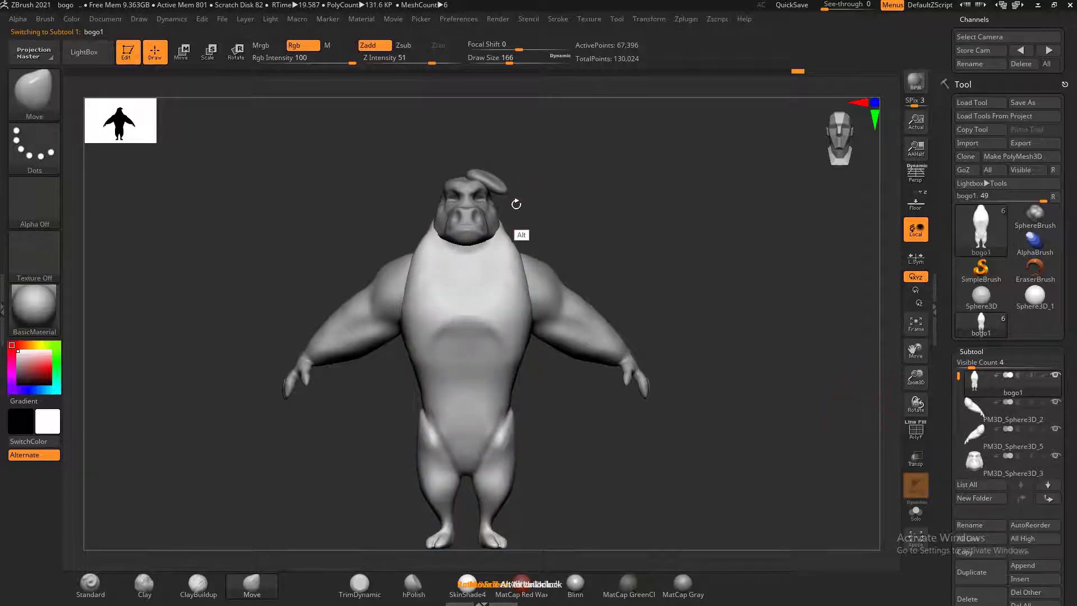
# Select the horn and then the head subtool PM3D_Sphere3D_4, and bring up the open windows to reach the reference image
pyautogui.keyDown('alt'); pyautogui.click(498, 189); pyautogui.keyUp('alt')
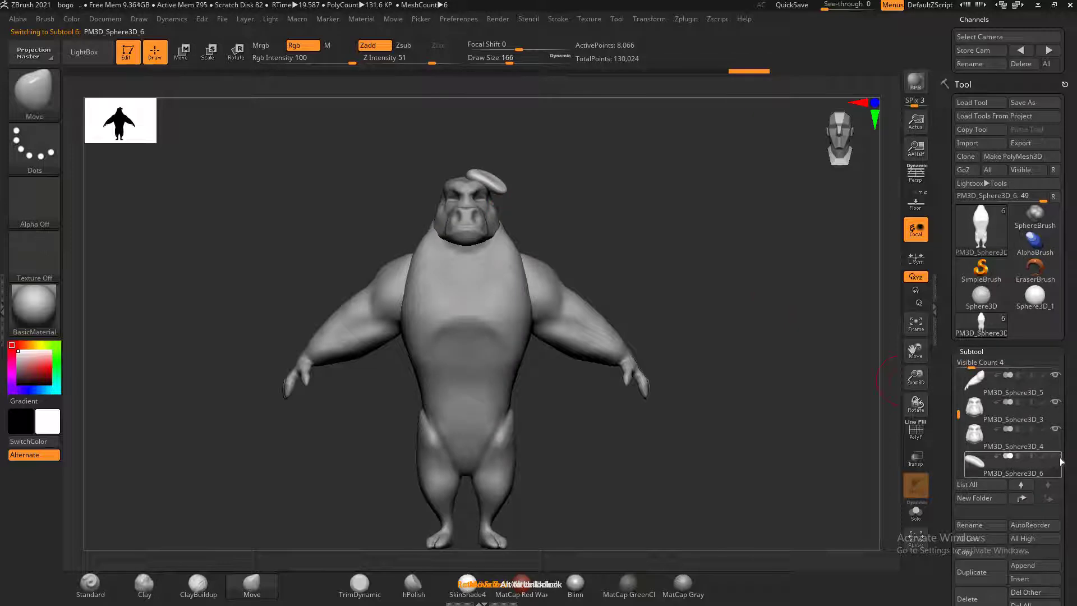
pyautogui.click(975, 437)
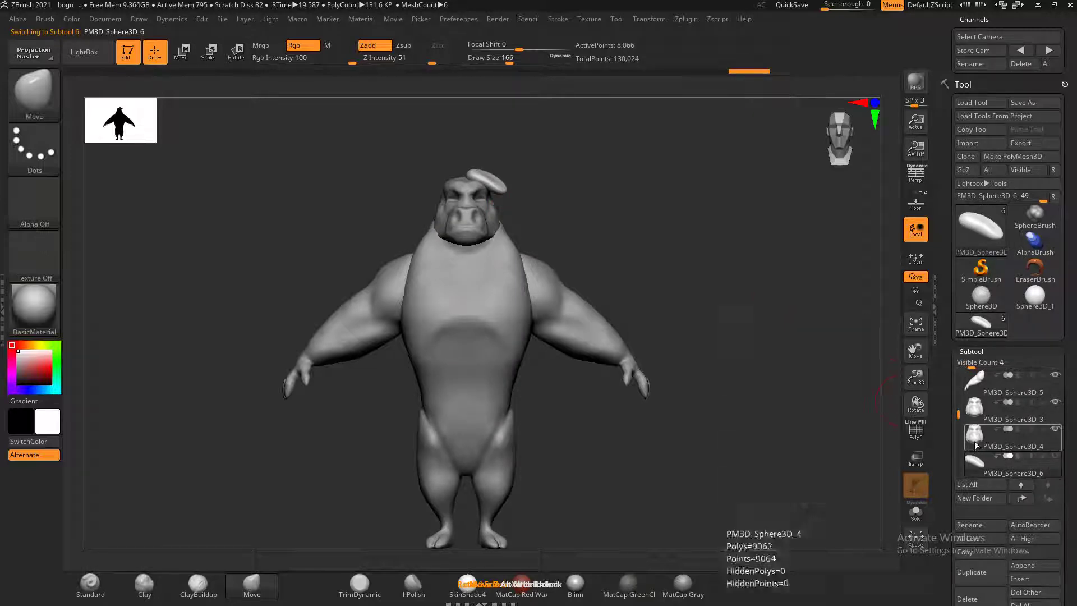
pyautogui.moveTo(813, 440); pyautogui.dragTo(821, 427)
pyautogui.hotkey('alt', 'Tab')
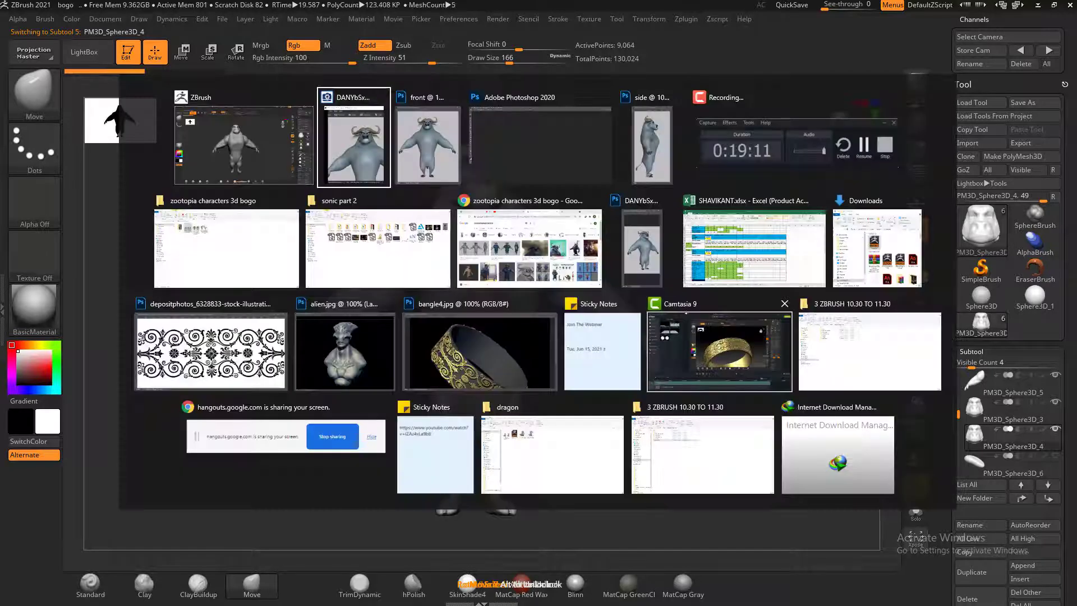